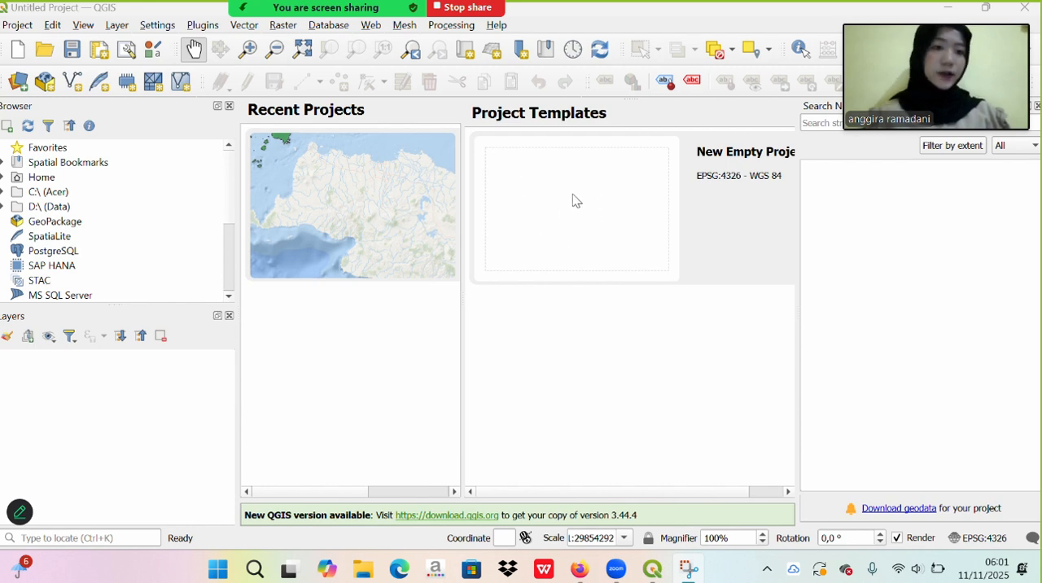
- Create a new empty project in EPSG:4326 and add the ESRI Ocean basemap from QuickMapServices
click(573, 201)
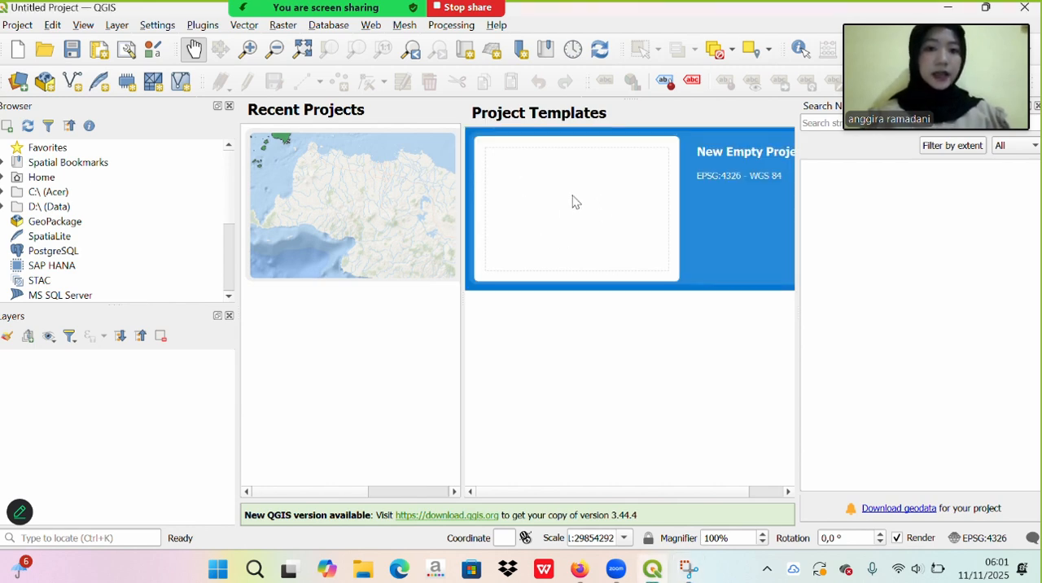
double_click(574, 201)
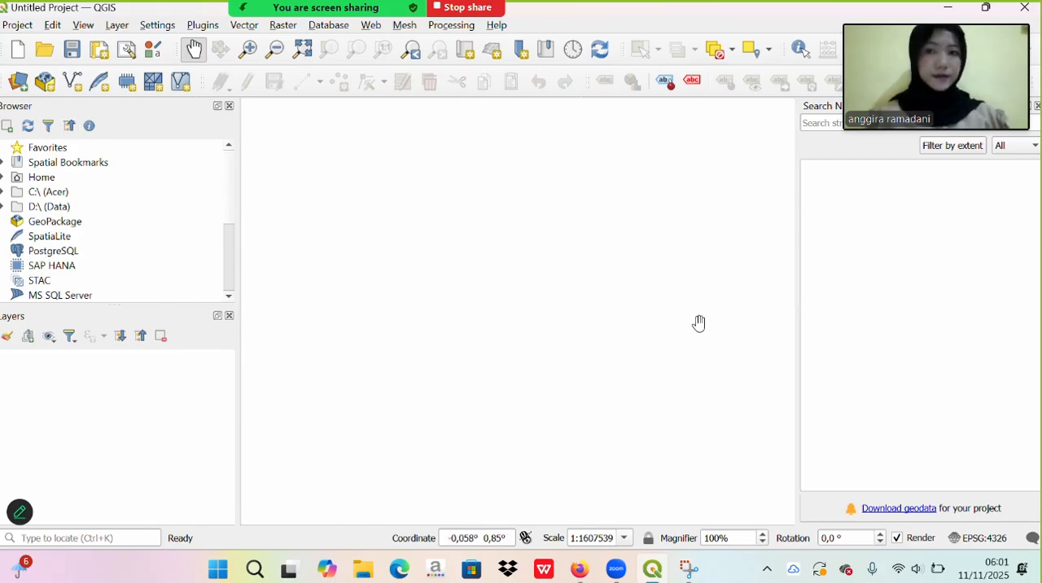
click(370, 27)
mouse_move(420, 63)
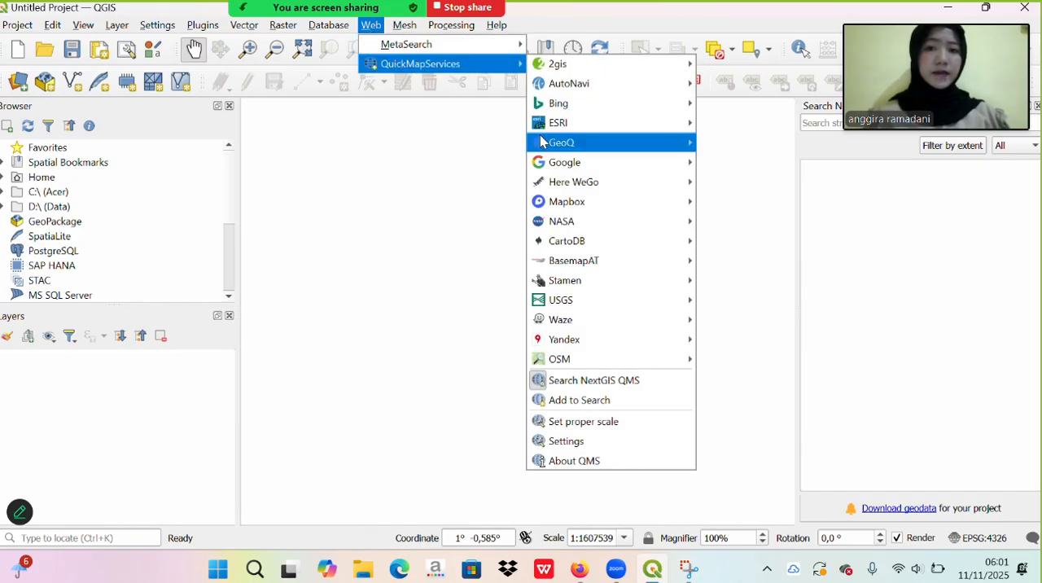
mouse_move(572, 126)
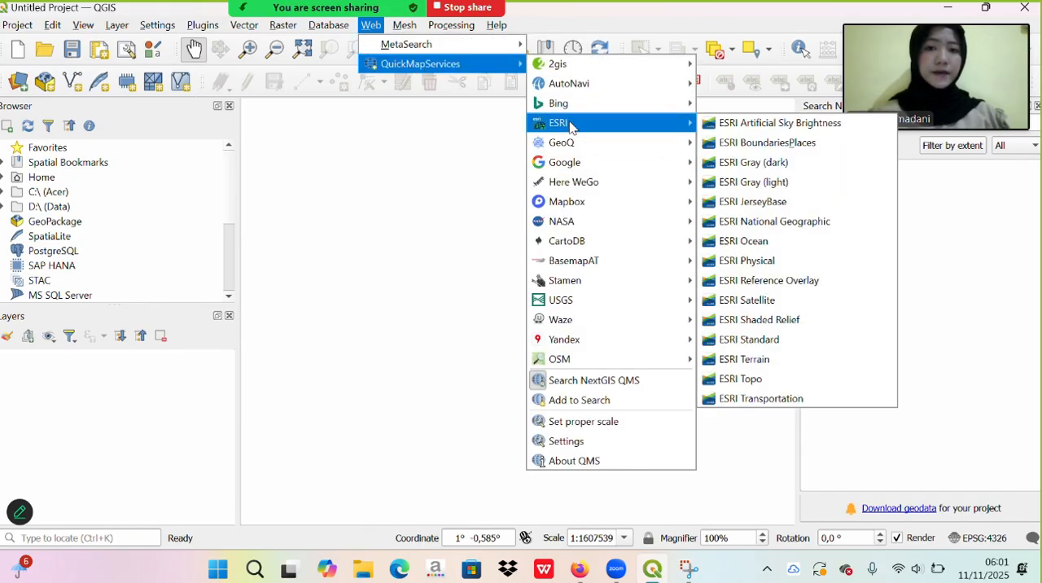
click(784, 246)
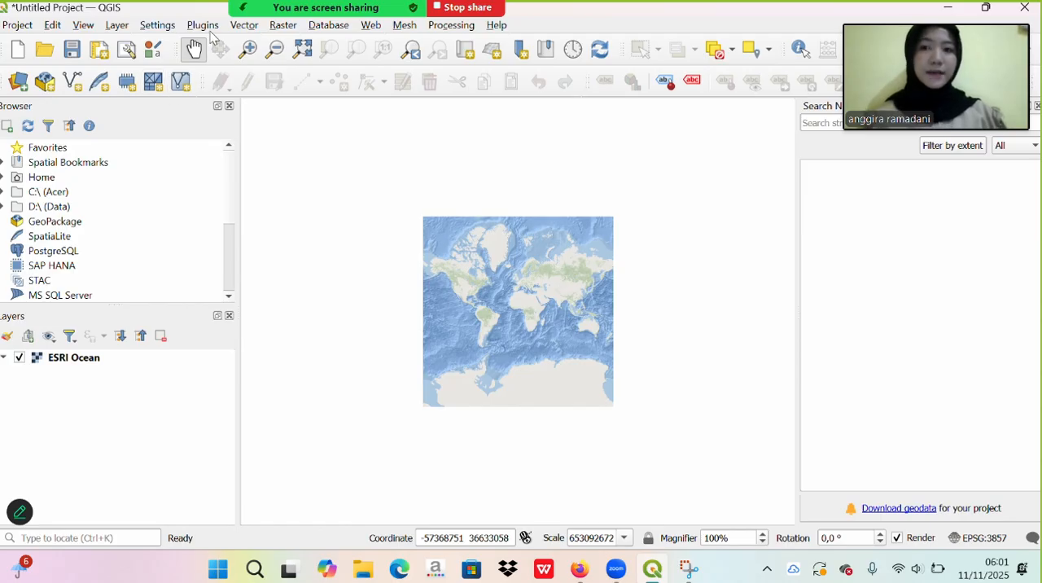
- Open the plugin manager to view the list of all available plugins, and close it without installing anything
click(210, 26)
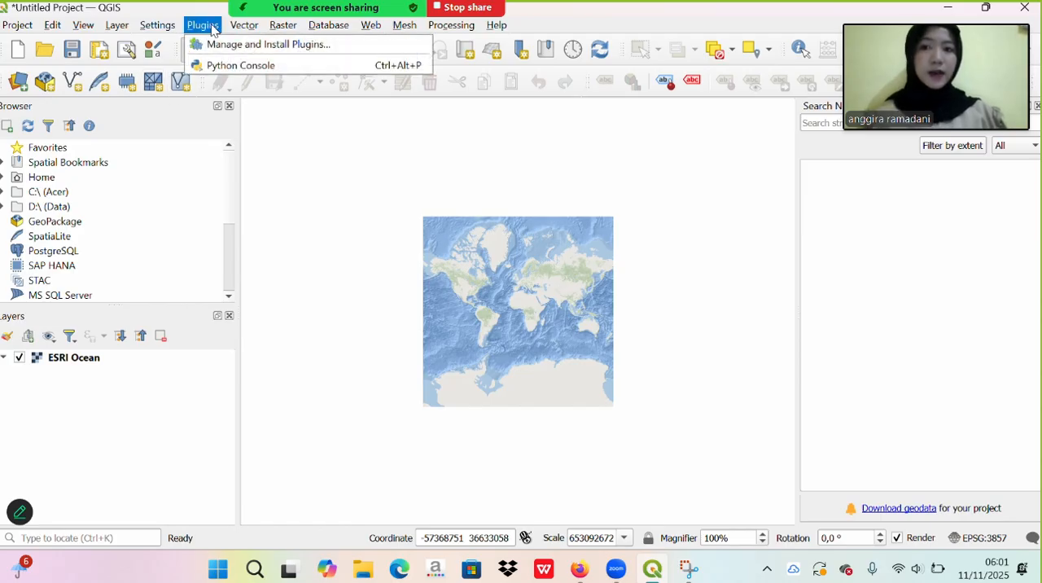
mouse_move(244, 25)
mouse_move(244, 45)
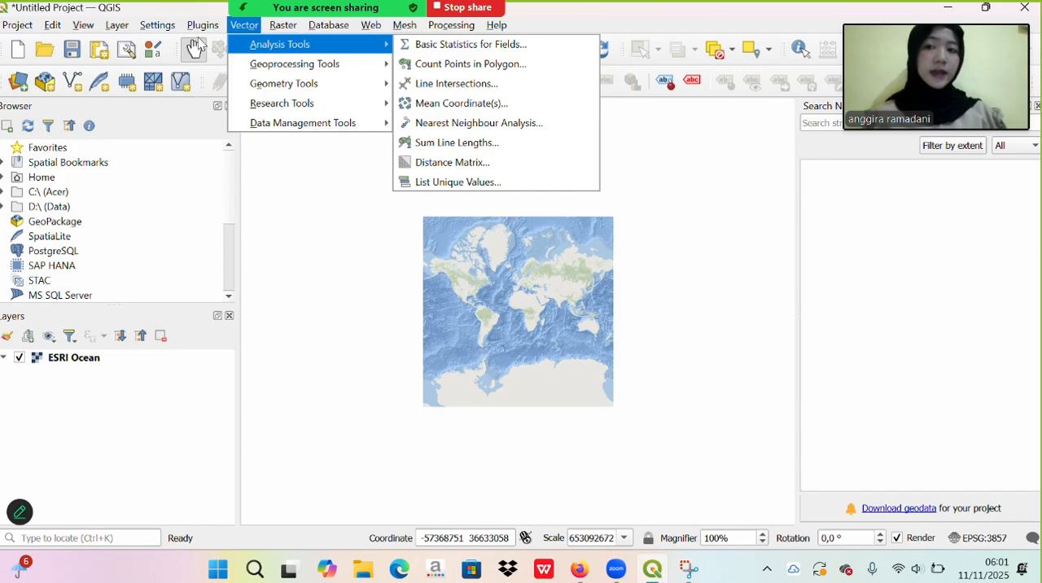
click(214, 44)
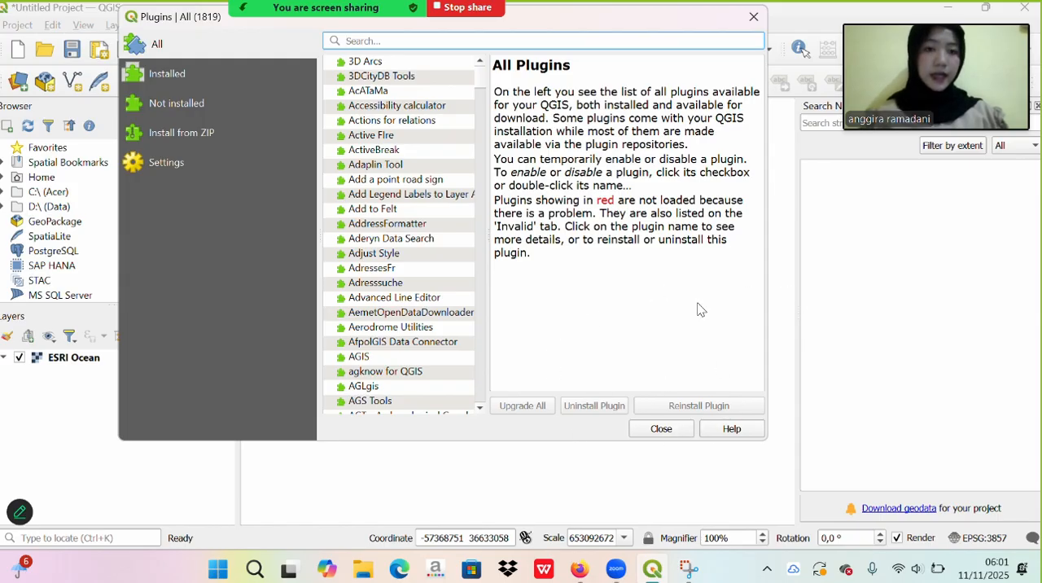
click(753, 16)
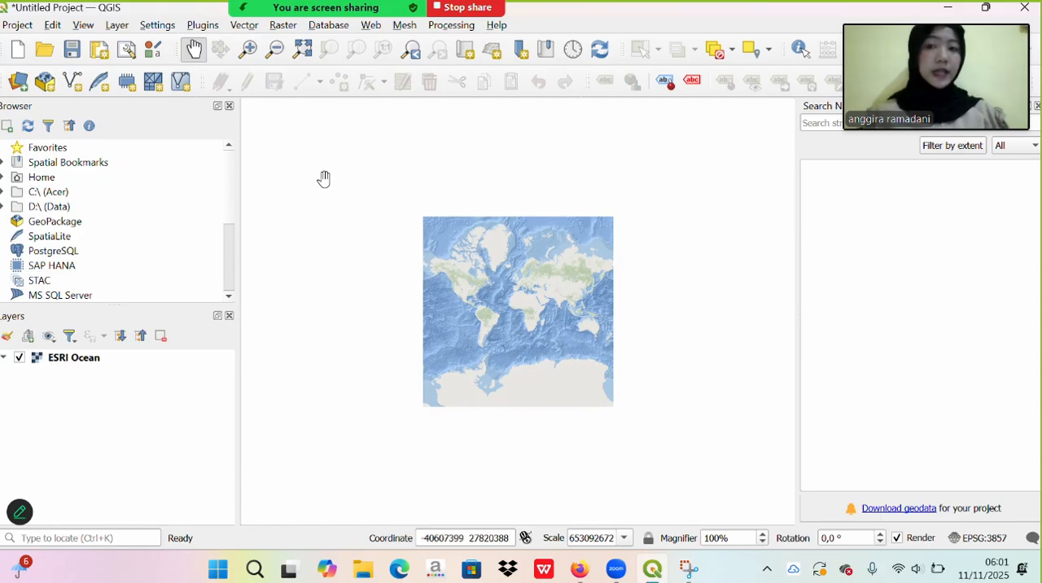
click(371, 25)
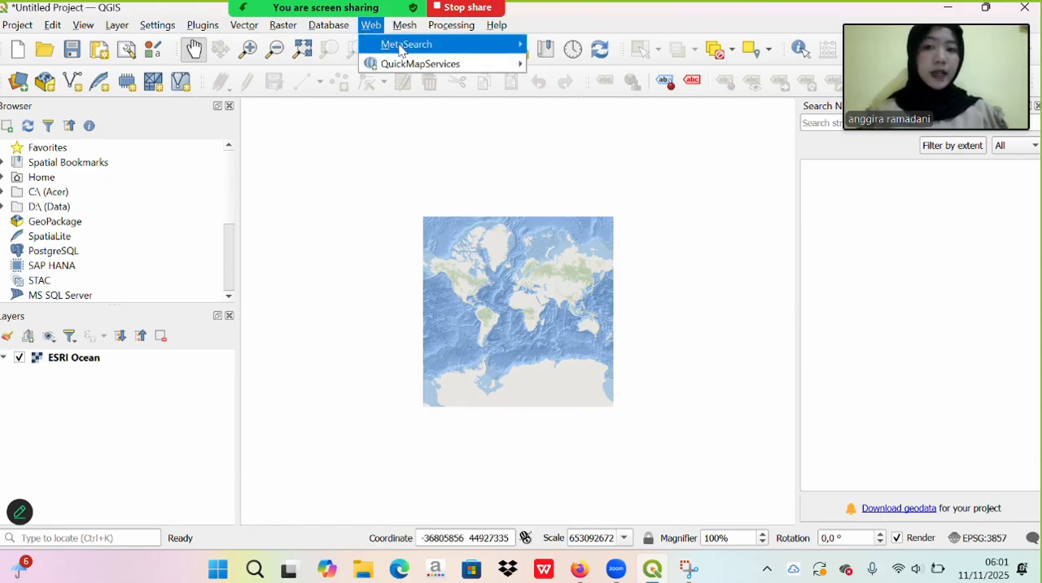
mouse_move(424, 64)
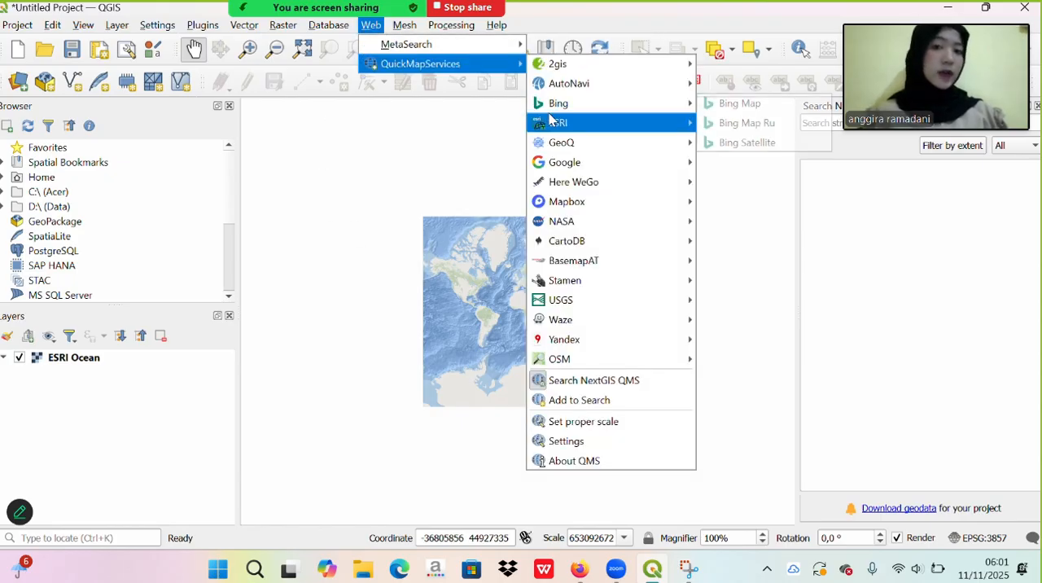
mouse_move(559, 123)
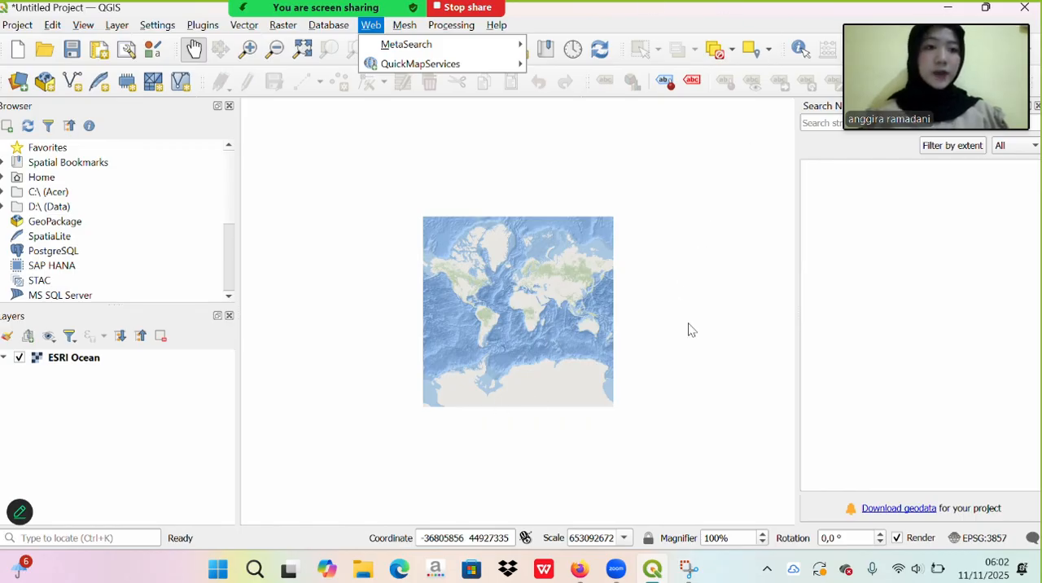
click(499, 325)
drag(480, 325, 498, 319)
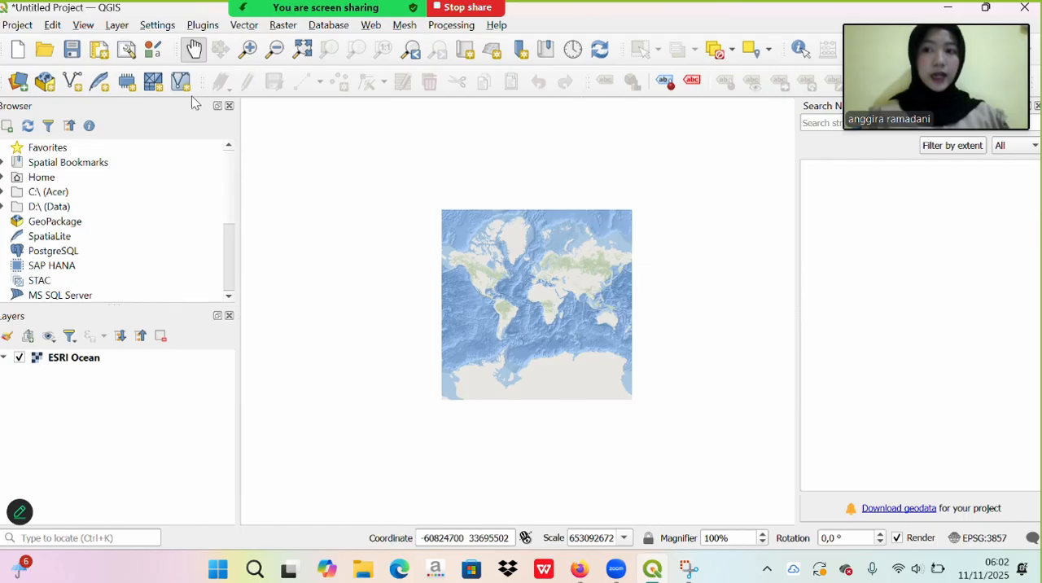
- Add the vector layer Batas_Adm_Kecamatan_Indonesia.shp from the Batas_Adm_Kecamatan_Indonesia folder in Downloads to the map
click(115, 26)
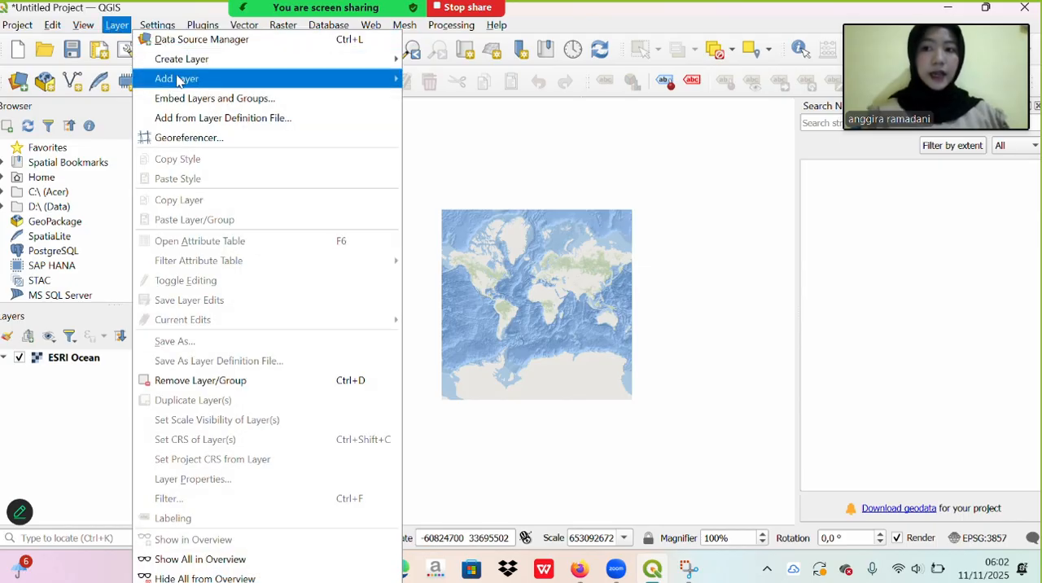
mouse_move(187, 81)
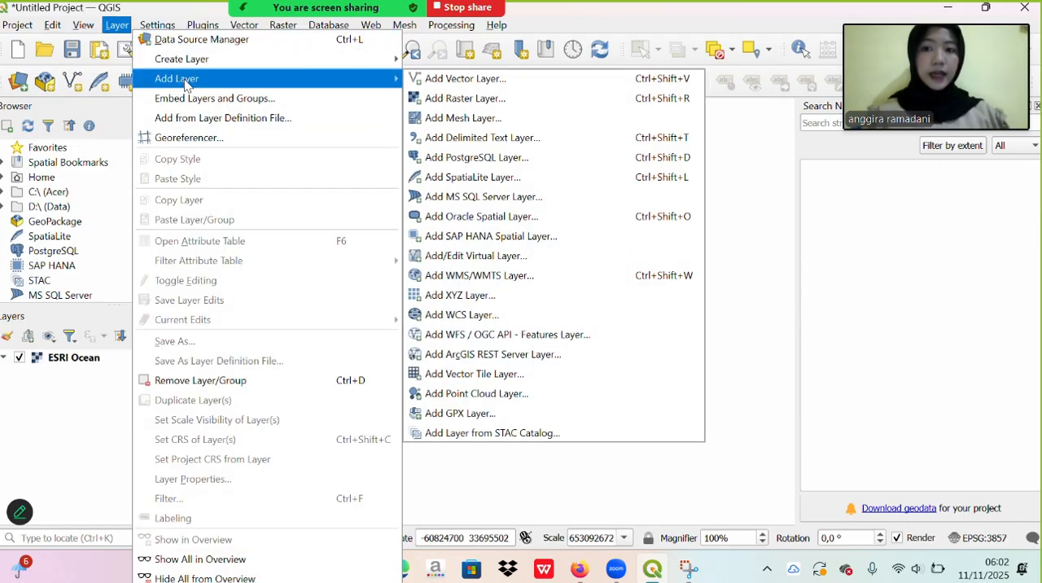
click(422, 83)
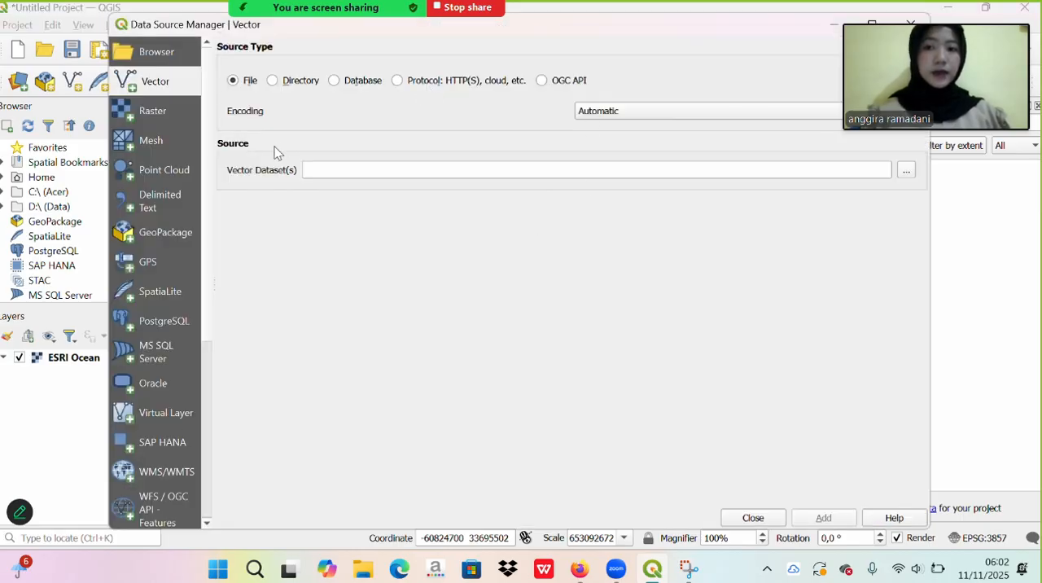
click(907, 170)
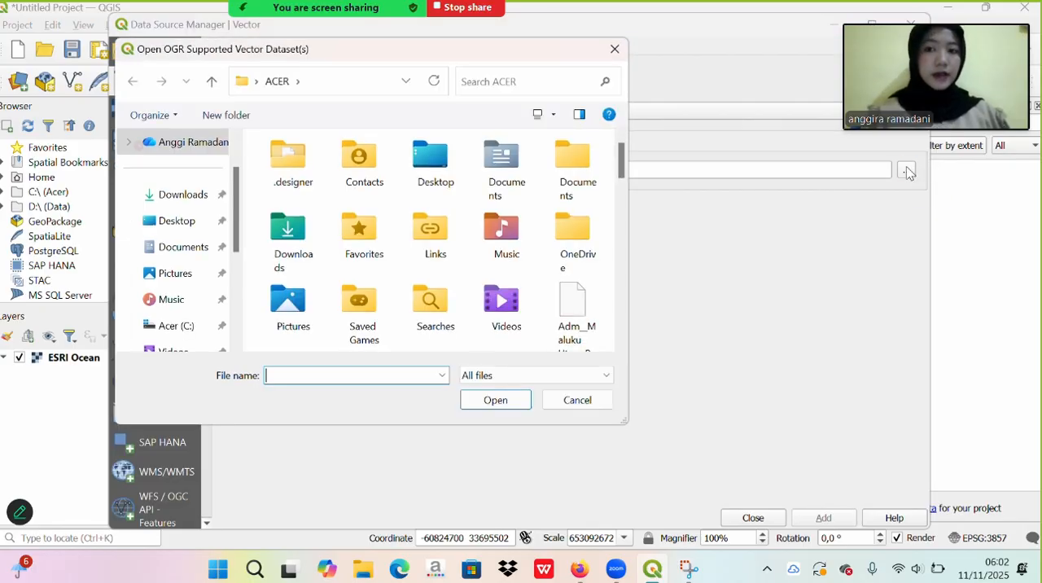
click(194, 194)
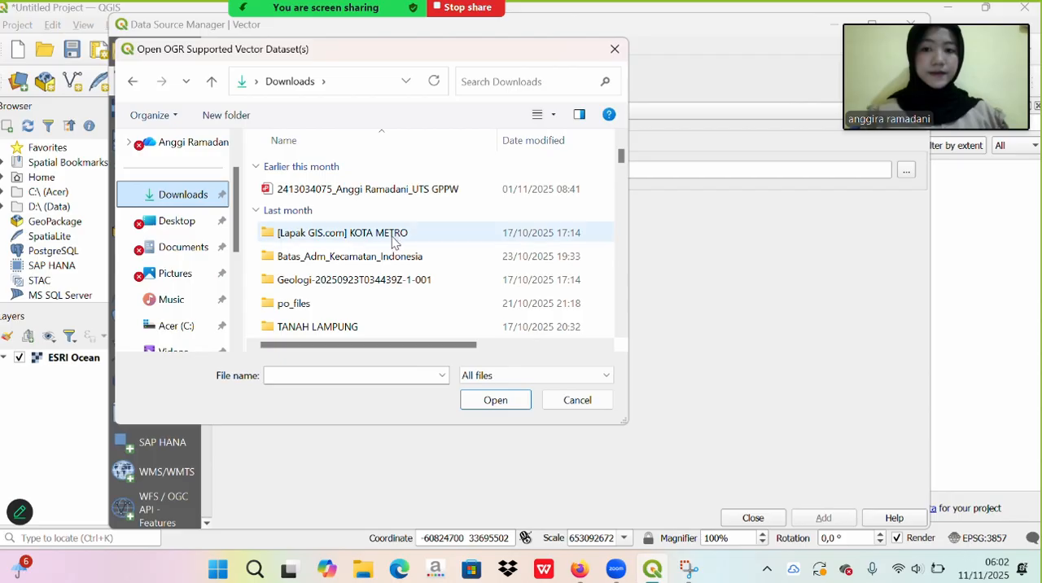
double_click(396, 257)
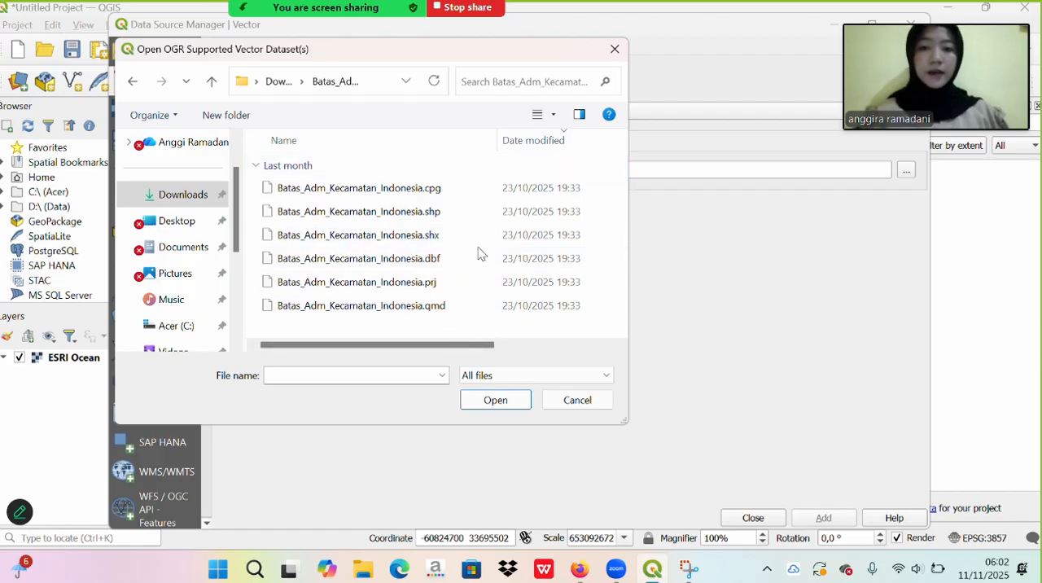
click(442, 213)
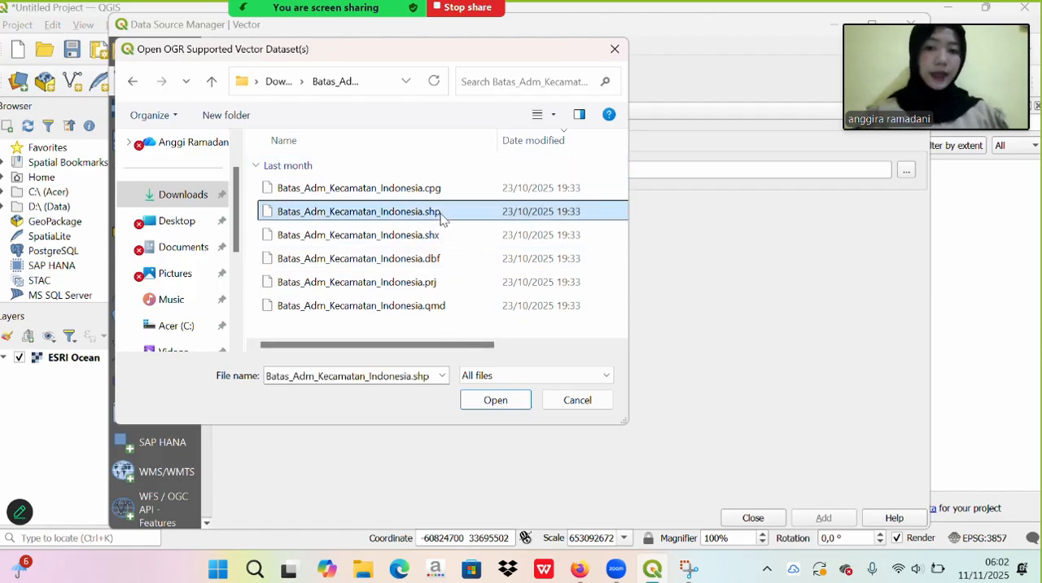
click(524, 398)
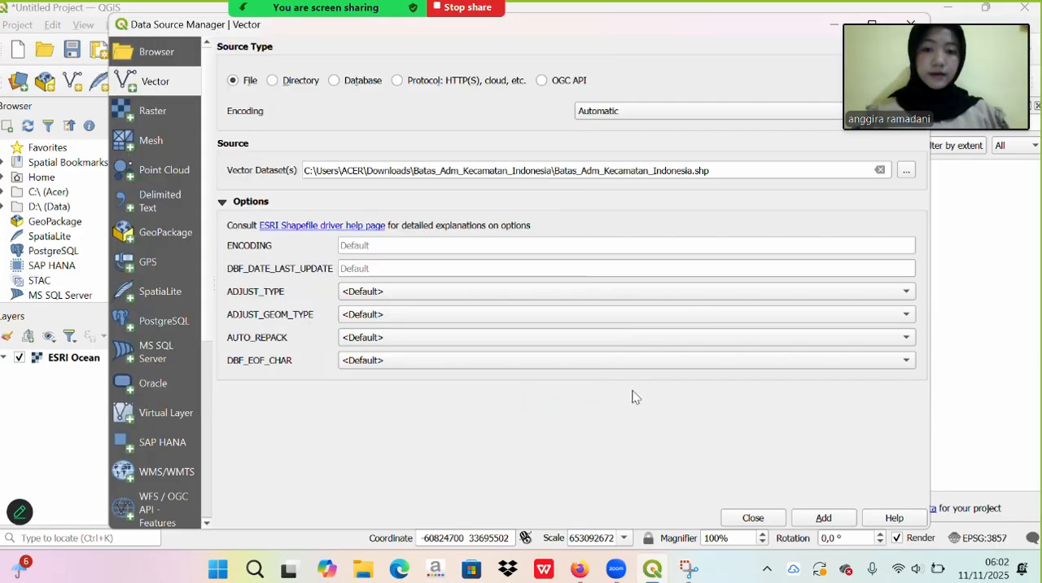
click(824, 518)
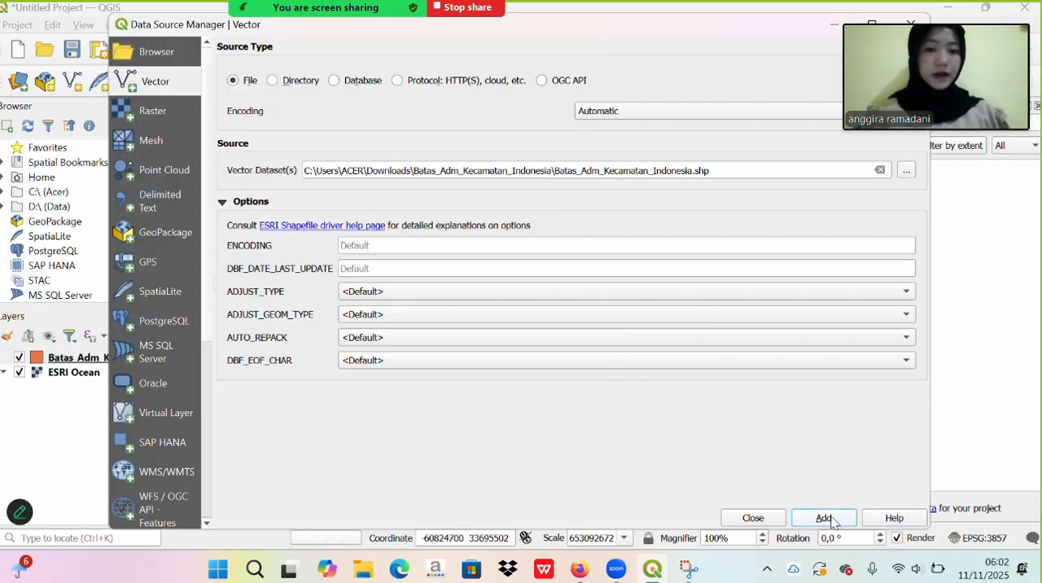
click(752, 518)
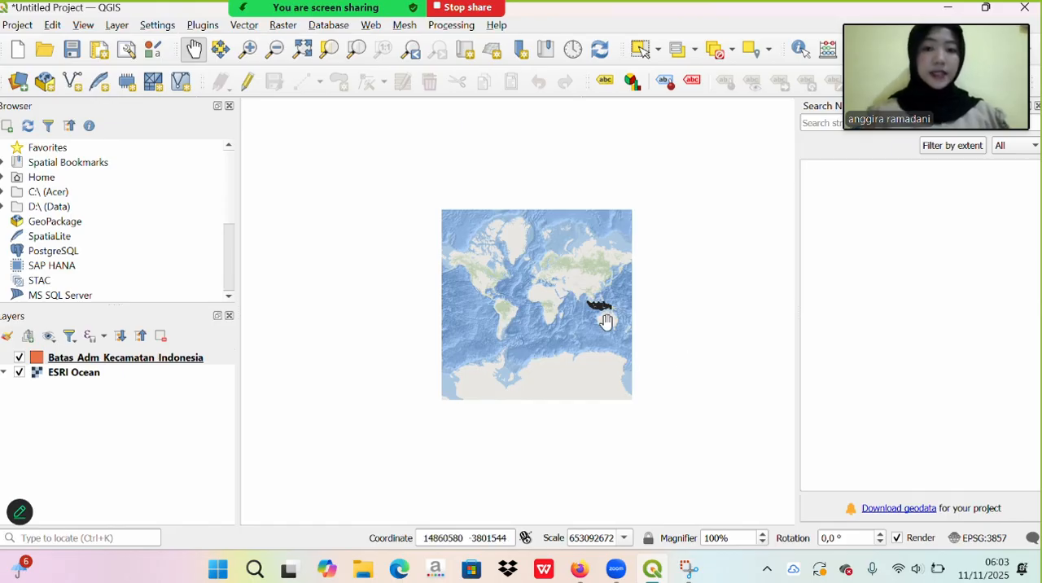
- Examine the subdistrict boundary layer over Indonesia on the map and dismiss the security software notification
scroll(606, 321, up, 3)
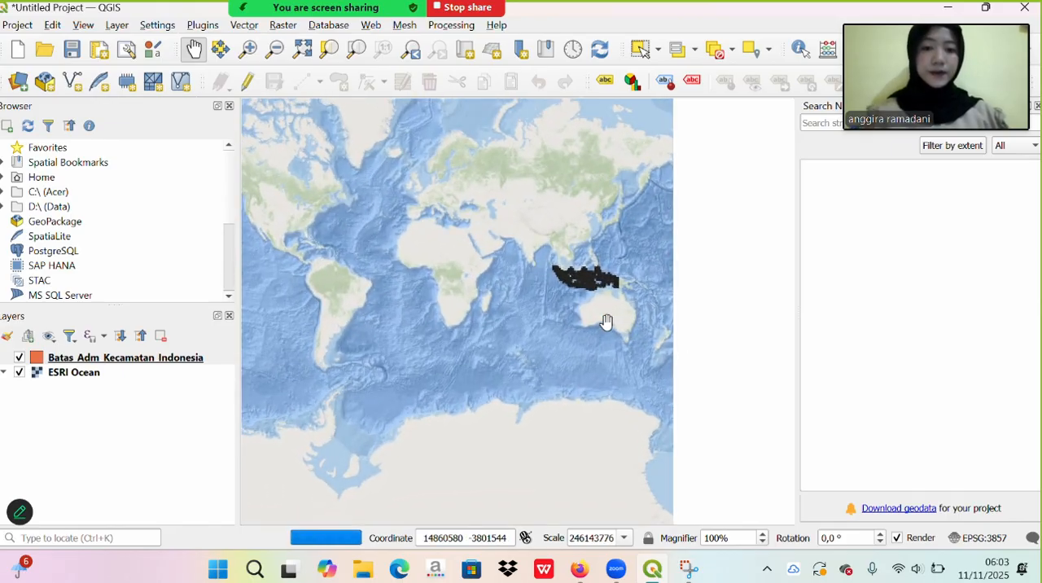
scroll(621, 267, up, 3)
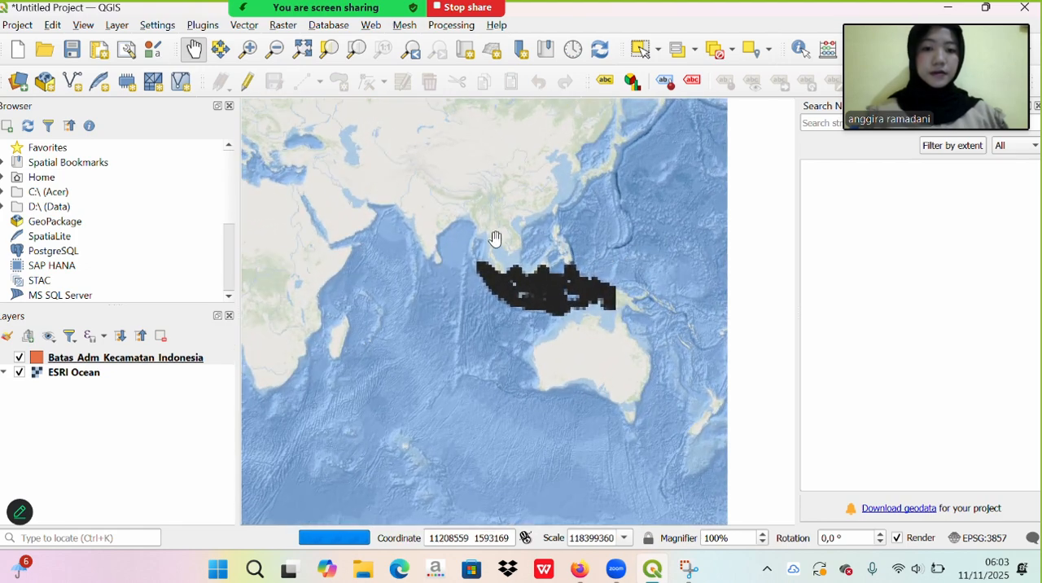
scroll(599, 250, up, 1)
scroll(684, 267, up, 1)
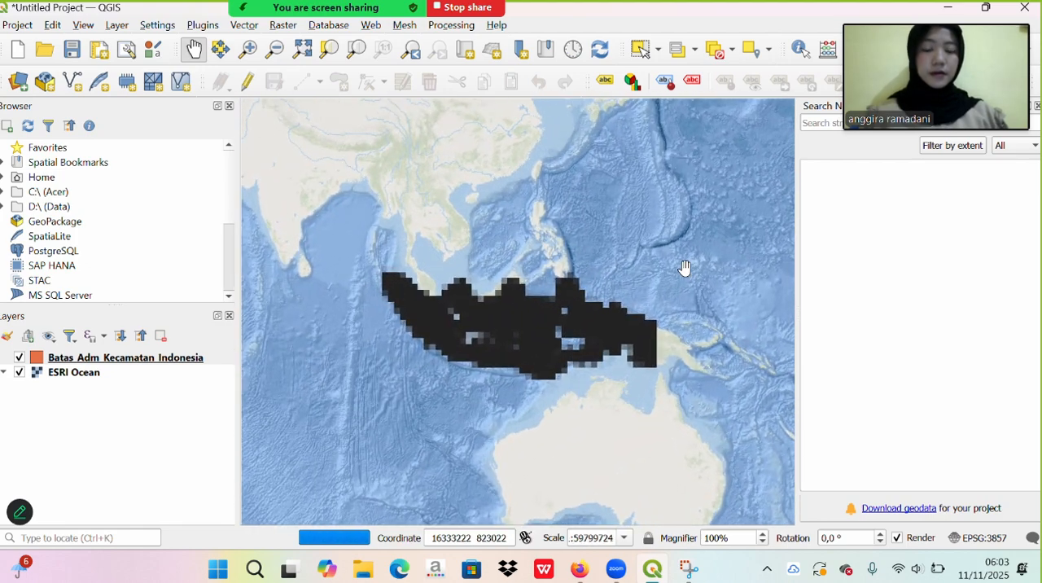
scroll(547, 455, up, 1)
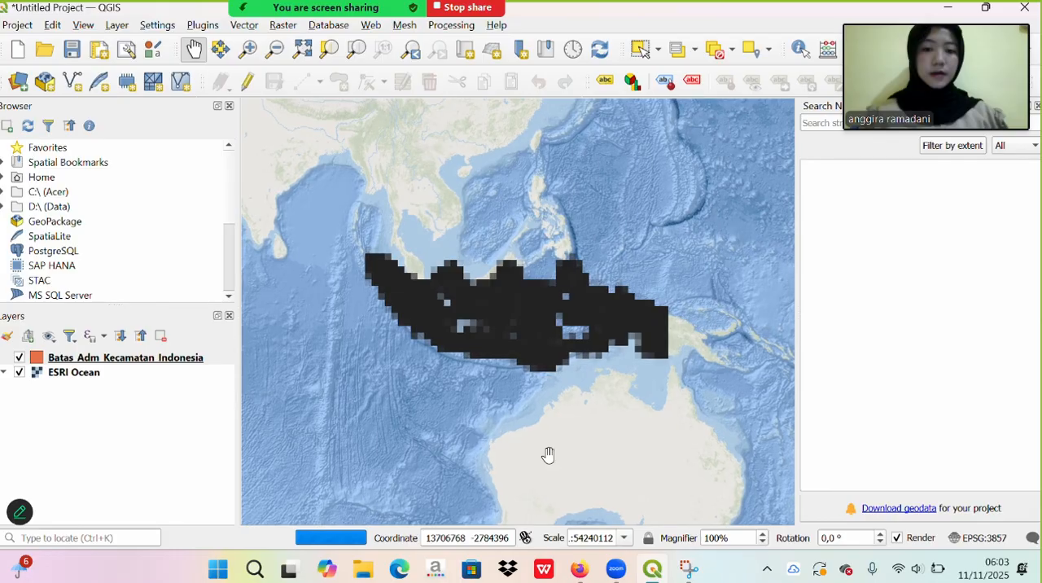
drag(548, 455, 564, 375)
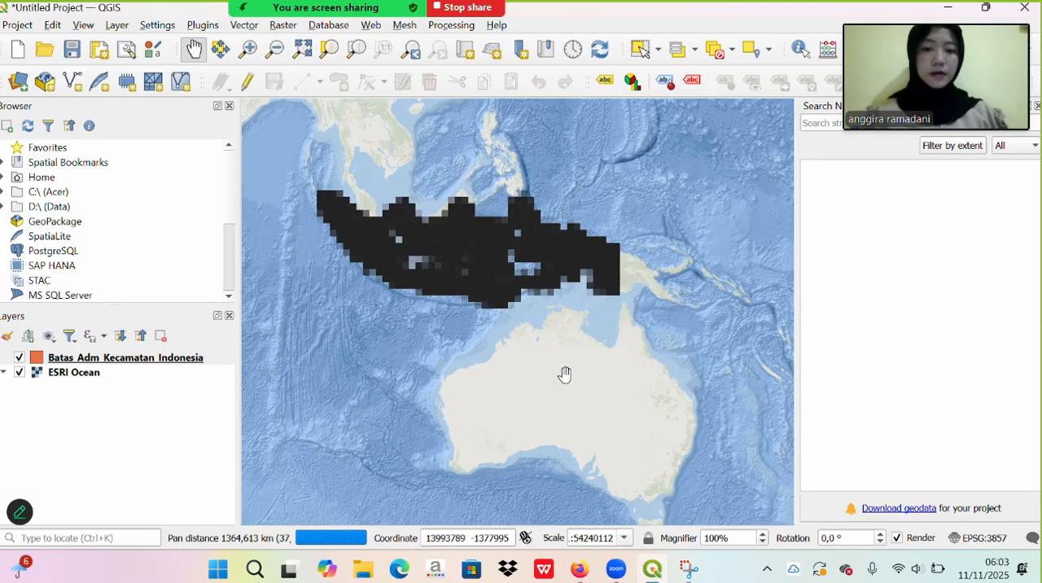
drag(369, 214, 516, 310)
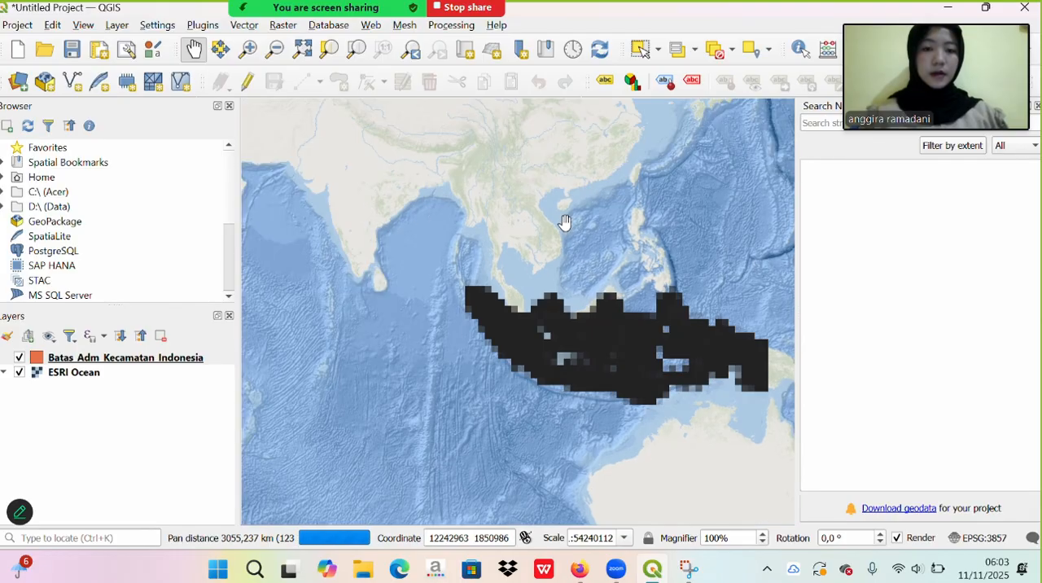
scroll(566, 223, down, 1)
scroll(566, 222, down, 1)
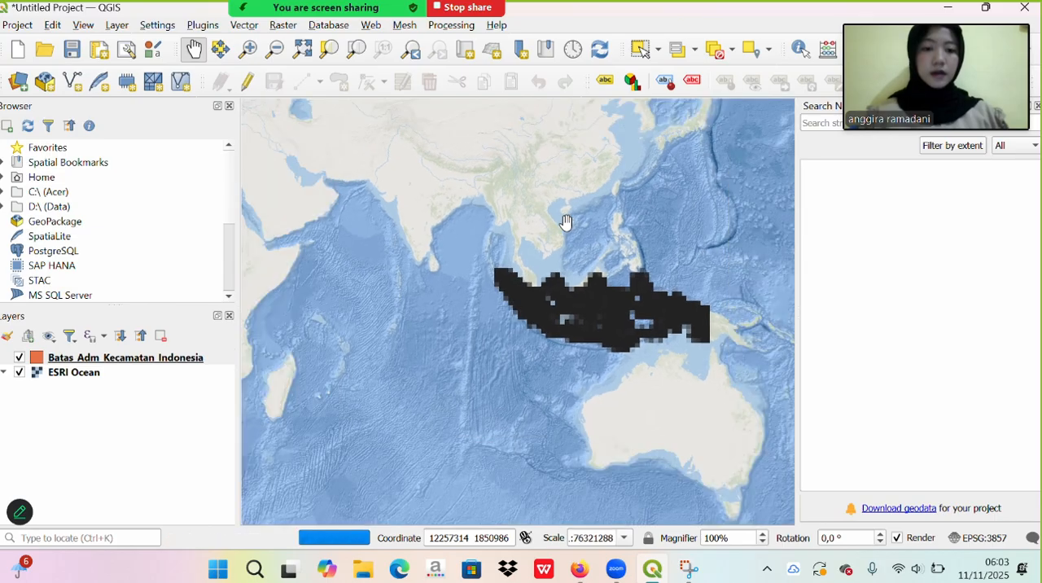
scroll(617, 298, up, 2)
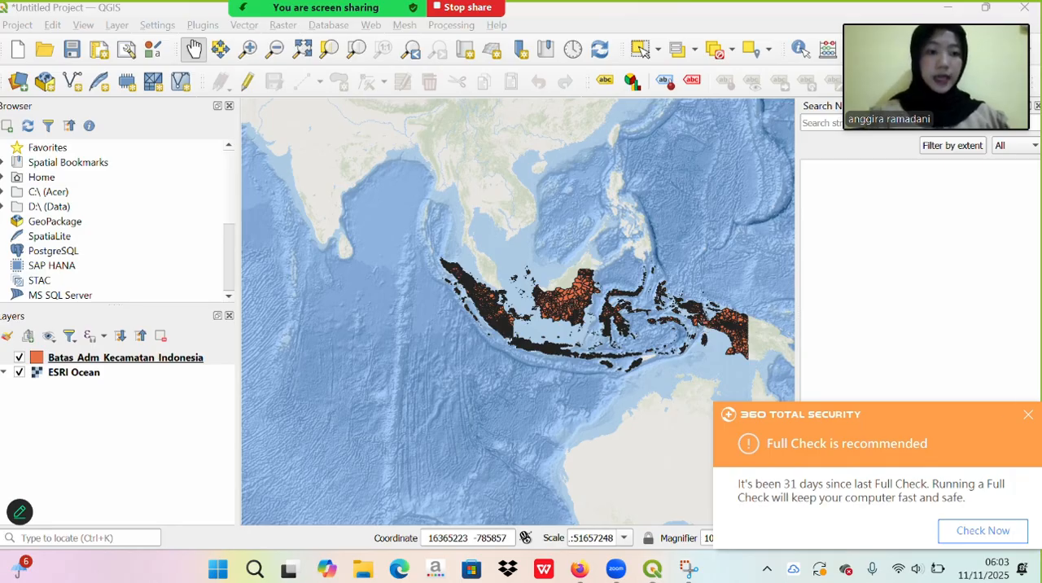
click(1029, 415)
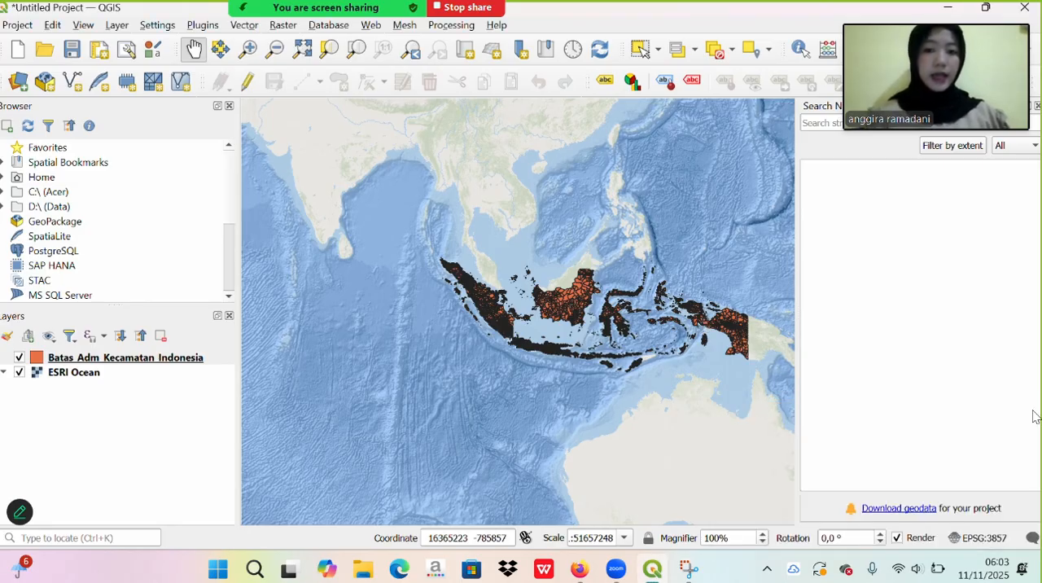
- Open the filter query builder for the Batas_Adm_Kecamatan_Indonesia layer and start the expression with "nama_prop" =
click(178, 368)
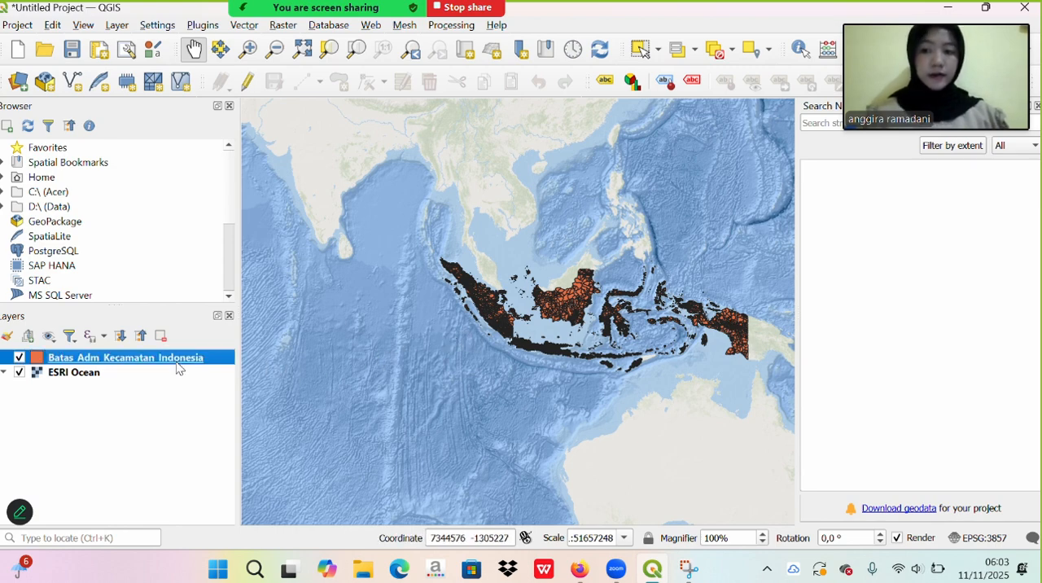
right_click(176, 367)
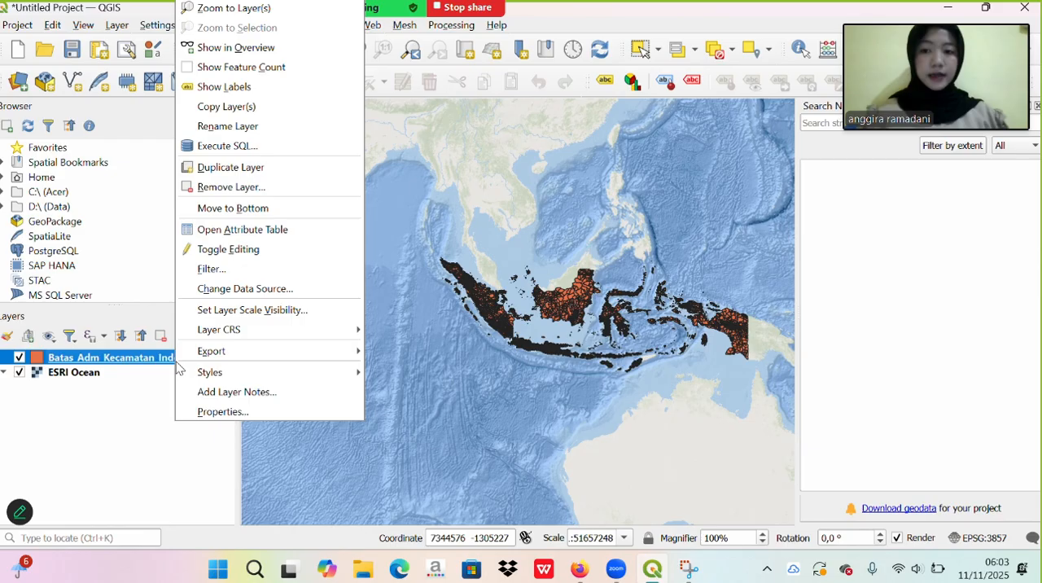
click(251, 277)
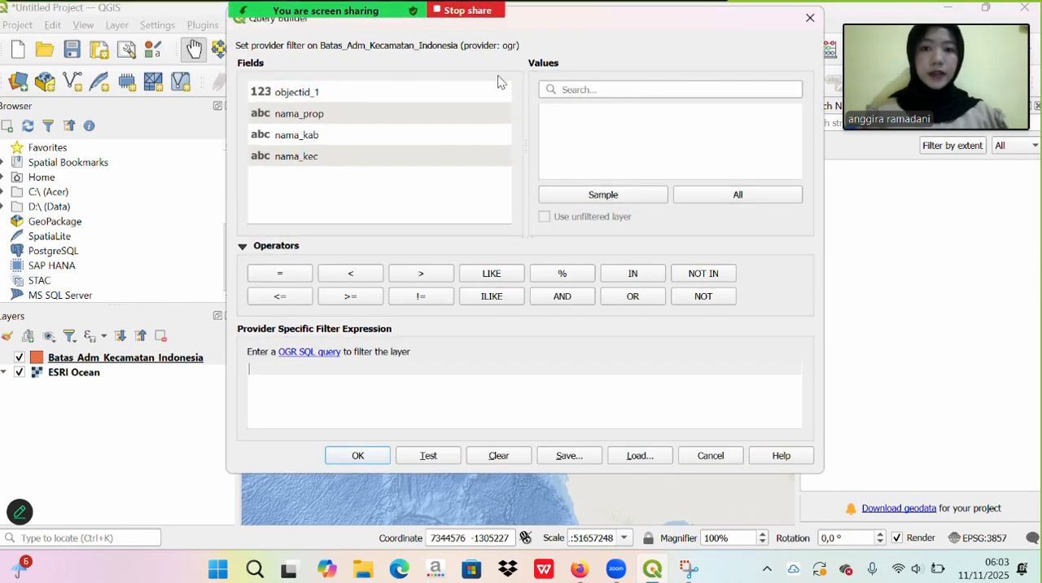
click(309, 115)
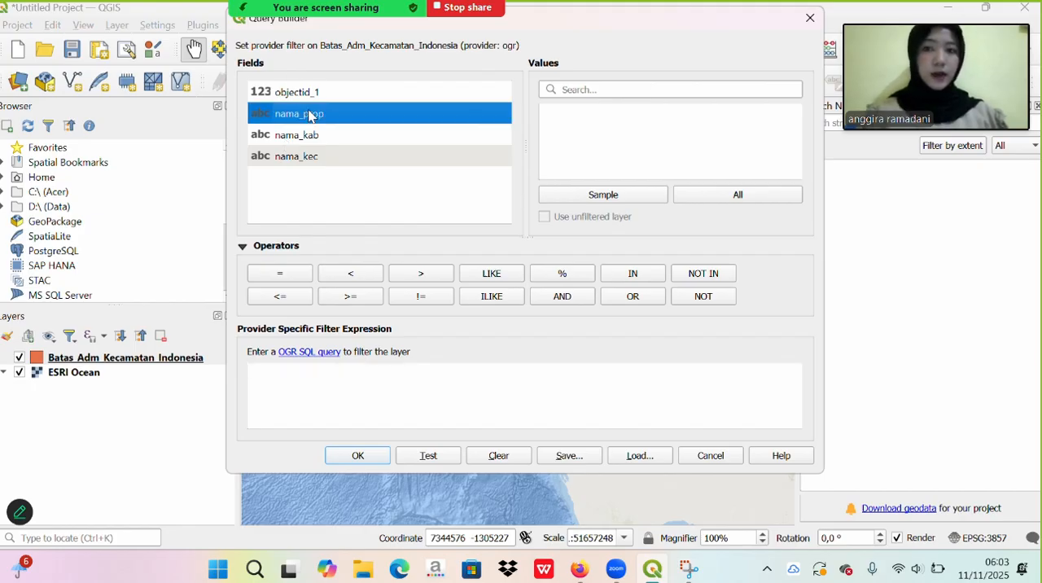
double_click(309, 115)
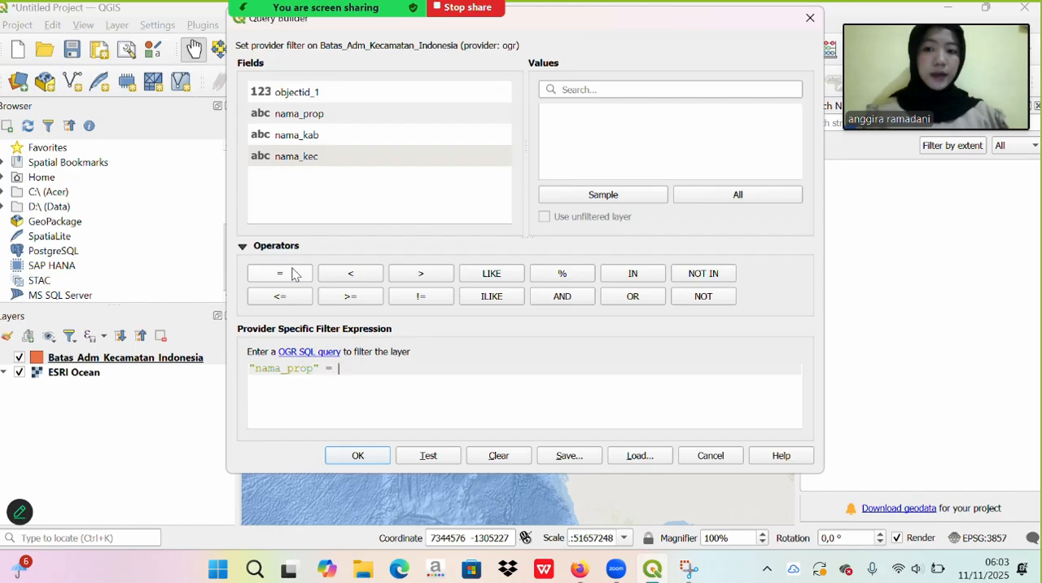
- List all values of nama_prop, search for maluku, complete the expression with 'MALUKU UTARA' and apply the filter
click(730, 195)
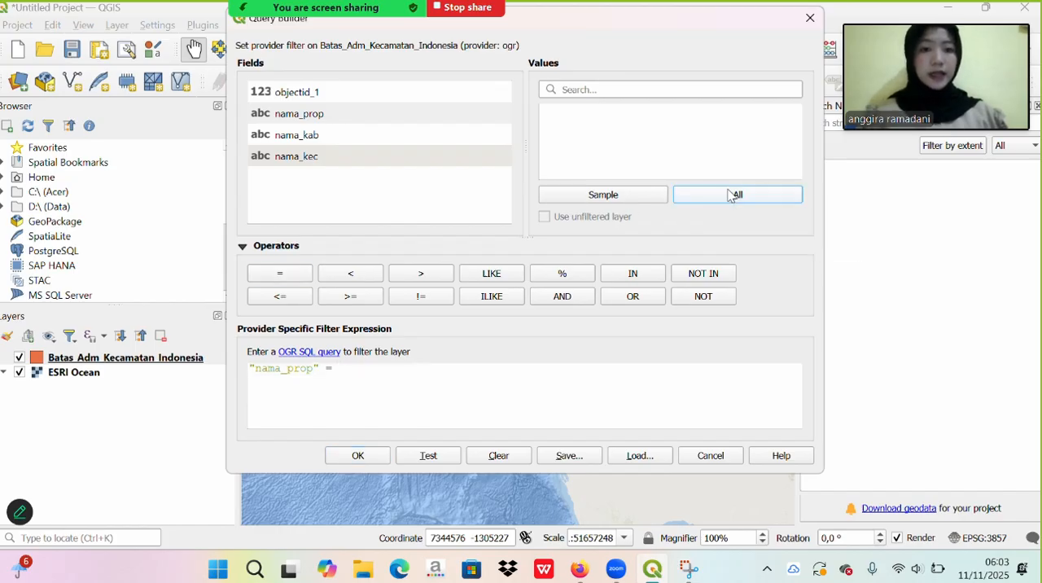
click(676, 84)
text(malu)
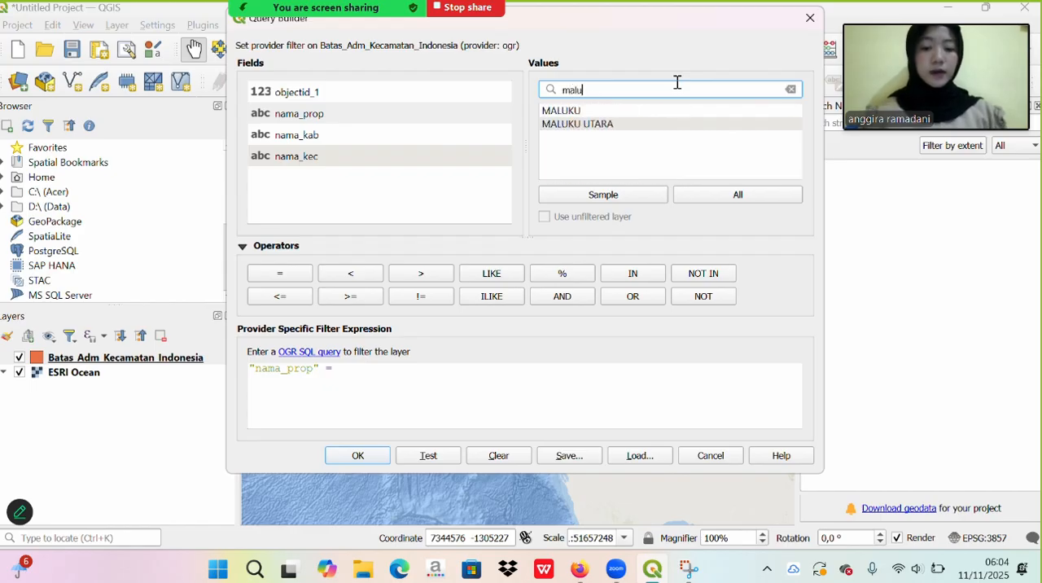
text(ku)
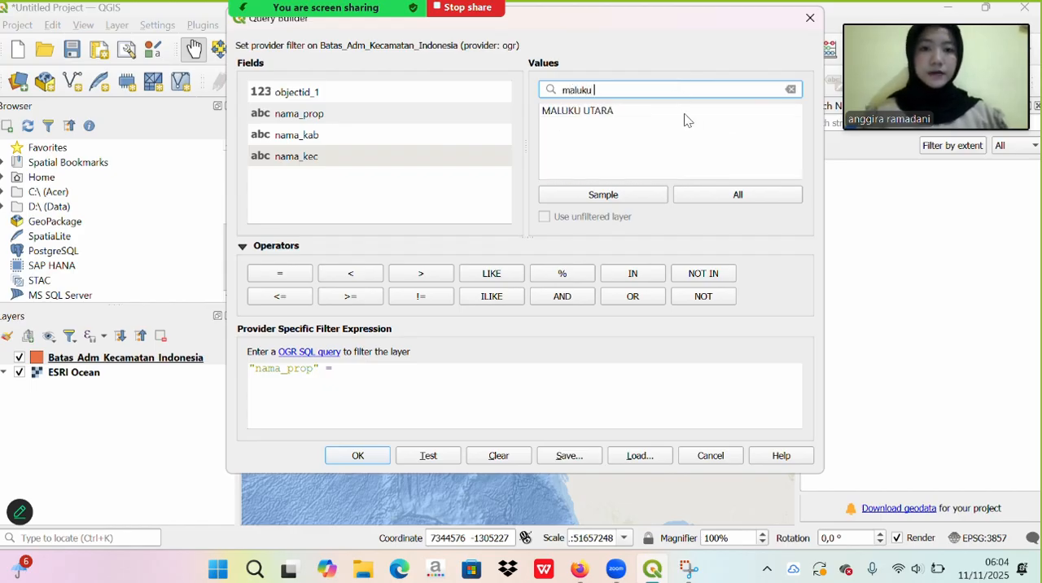
click(617, 114)
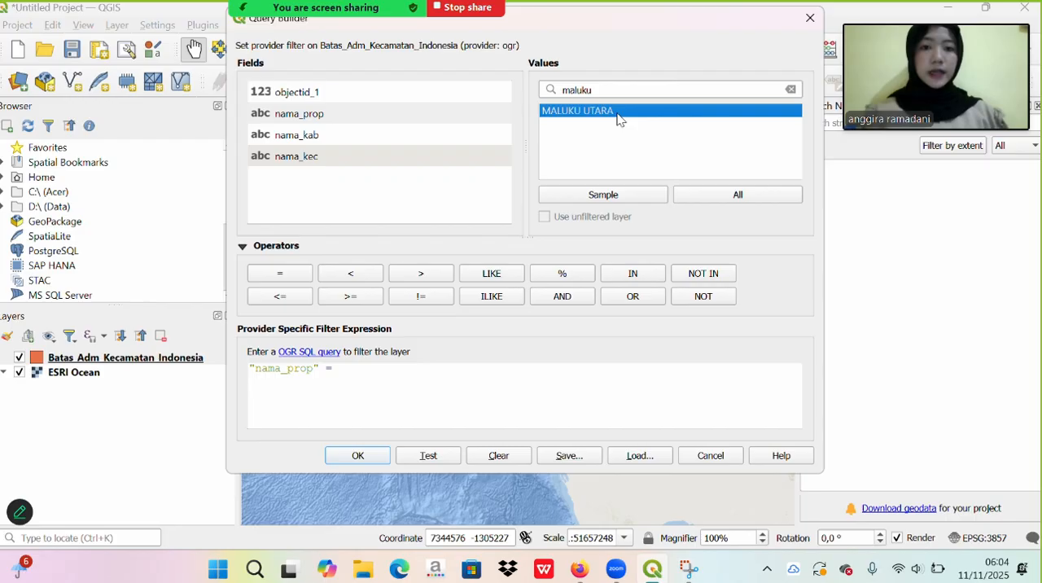
double_click(616, 114)
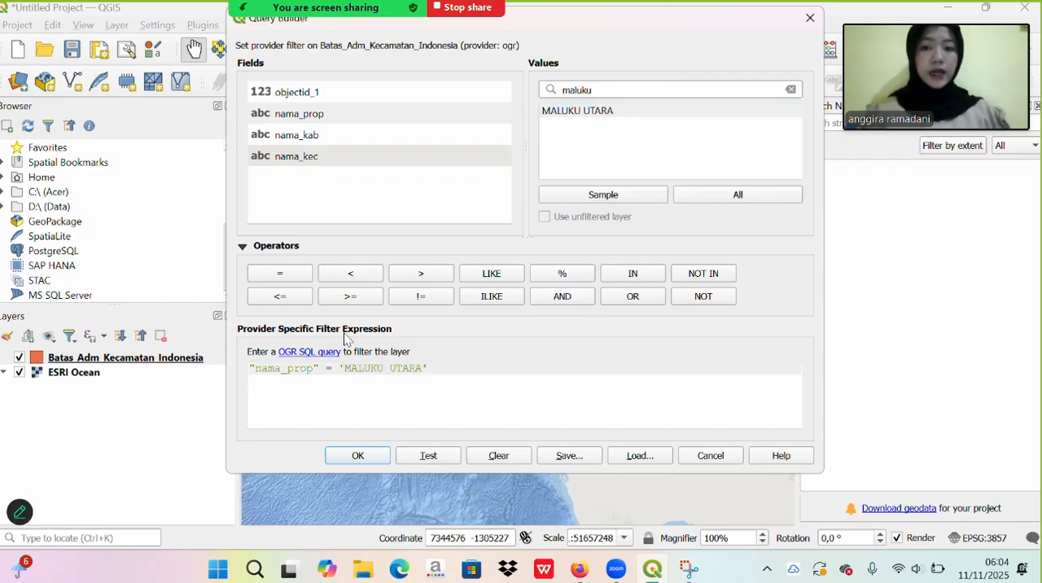
click(358, 456)
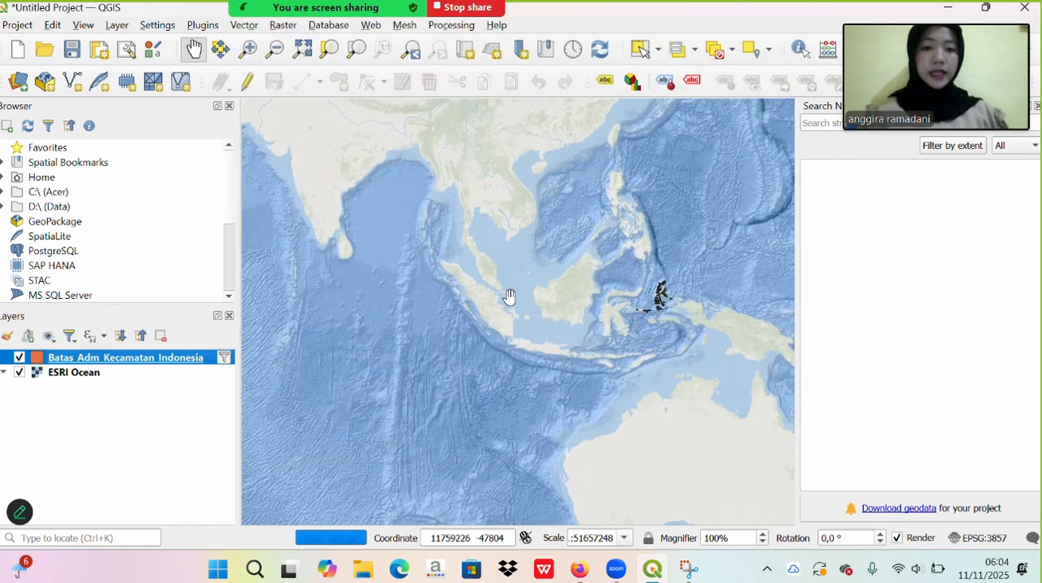
- Examine the filtered Maluku Utara subdistricts up close on the map
scroll(700, 302, up, 1)
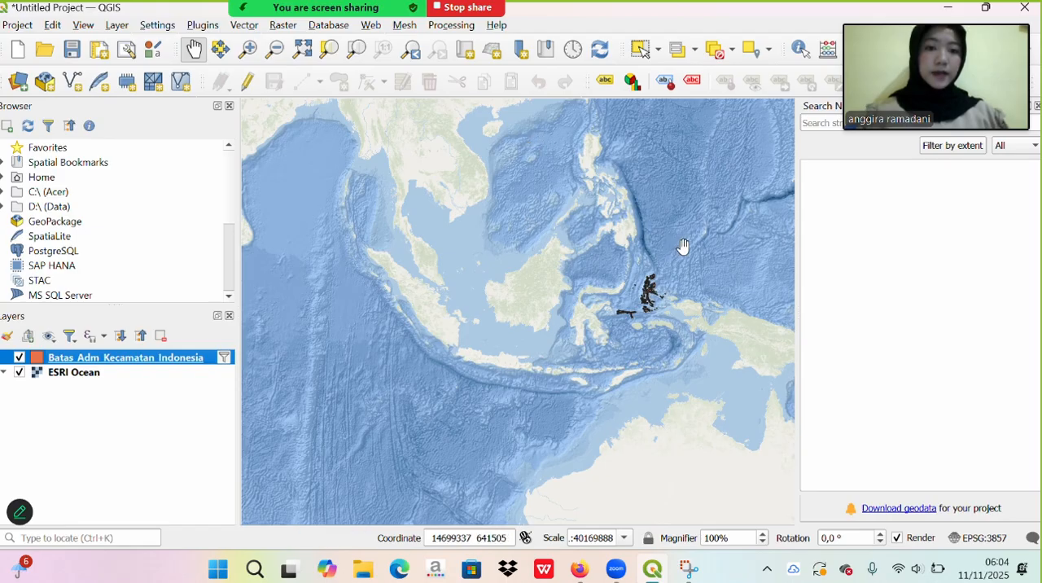
scroll(690, 243, up, 2)
scroll(721, 340, up, 1)
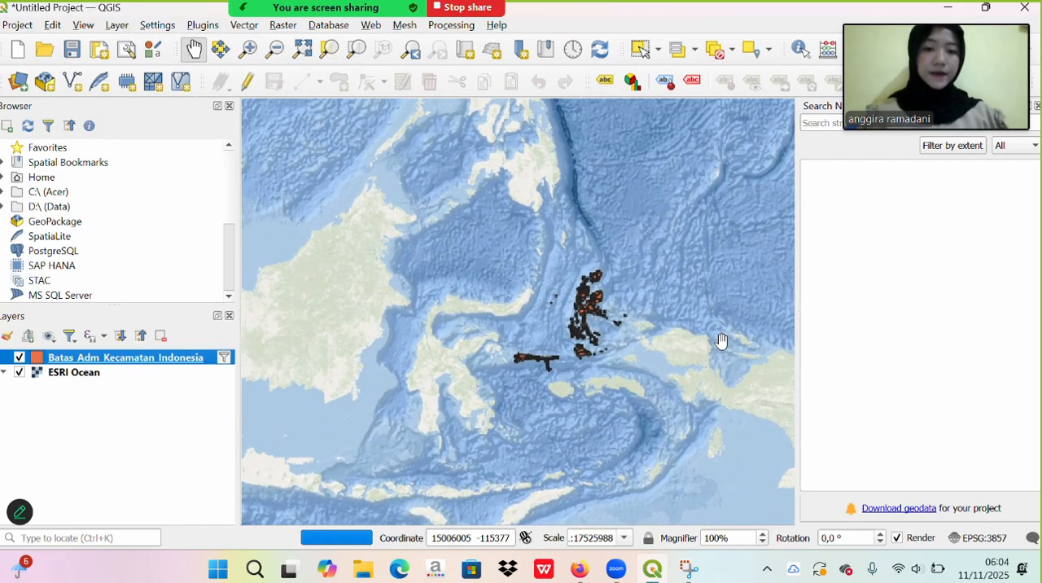
scroll(609, 276, up, 1)
scroll(606, 275, down, 1)
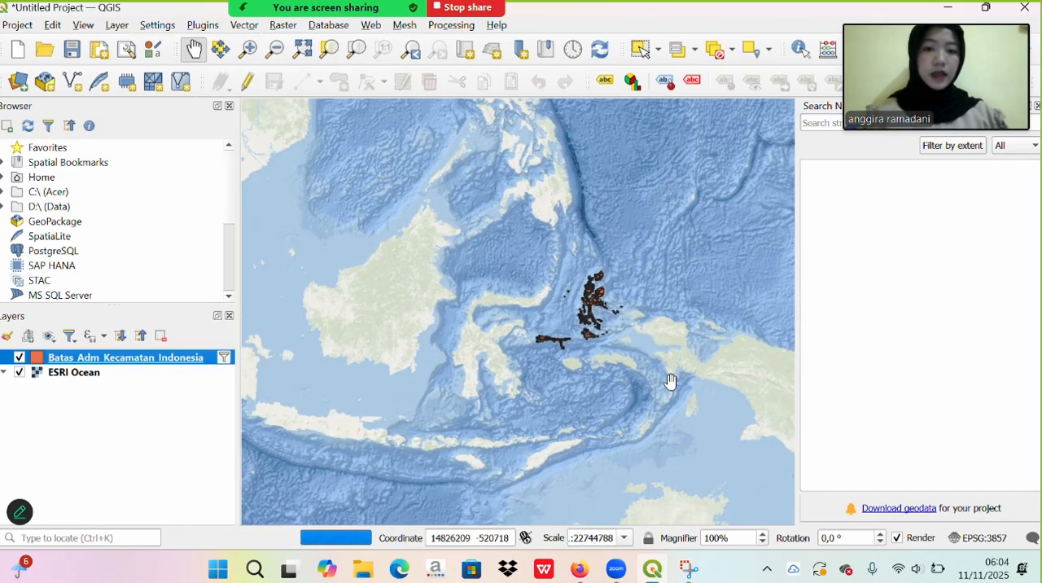
scroll(670, 382, up, 1)
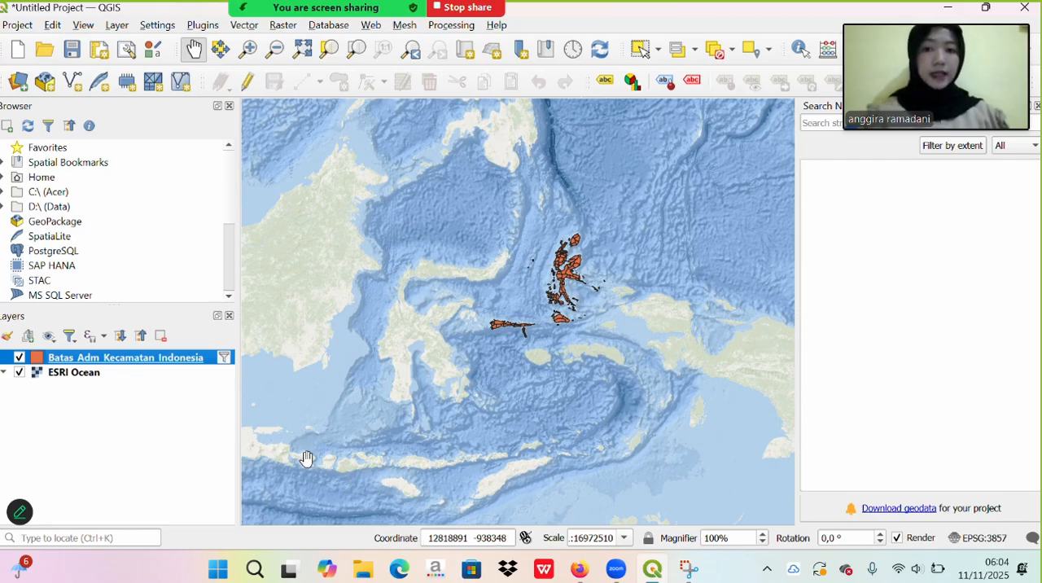
- Start exporting the filtered Batas_Adm_Kecamatan_Indonesia layer's features as an ESRI Shapefile and browse for the output file
right_click(179, 364)
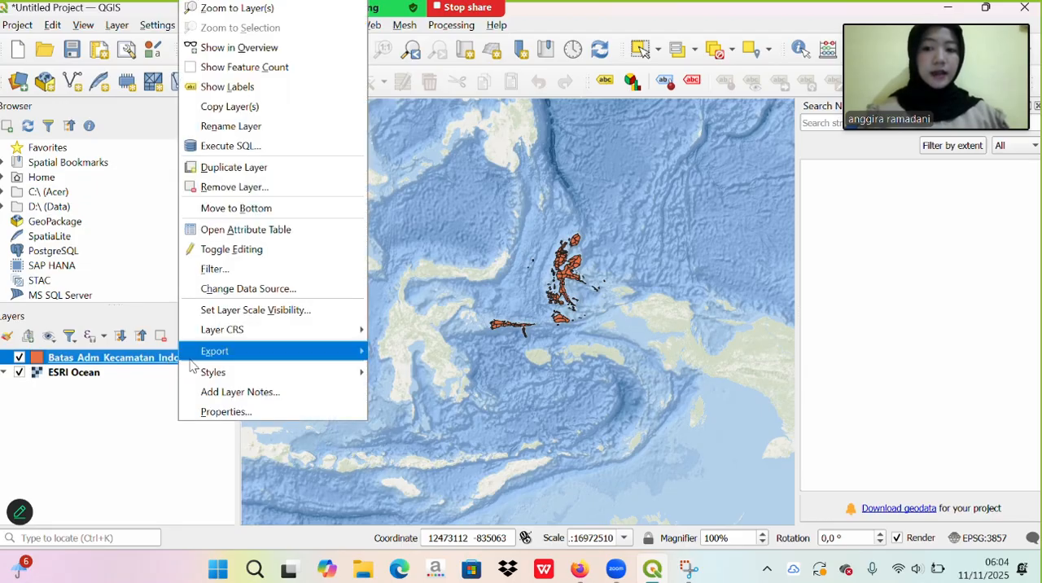
mouse_move(228, 352)
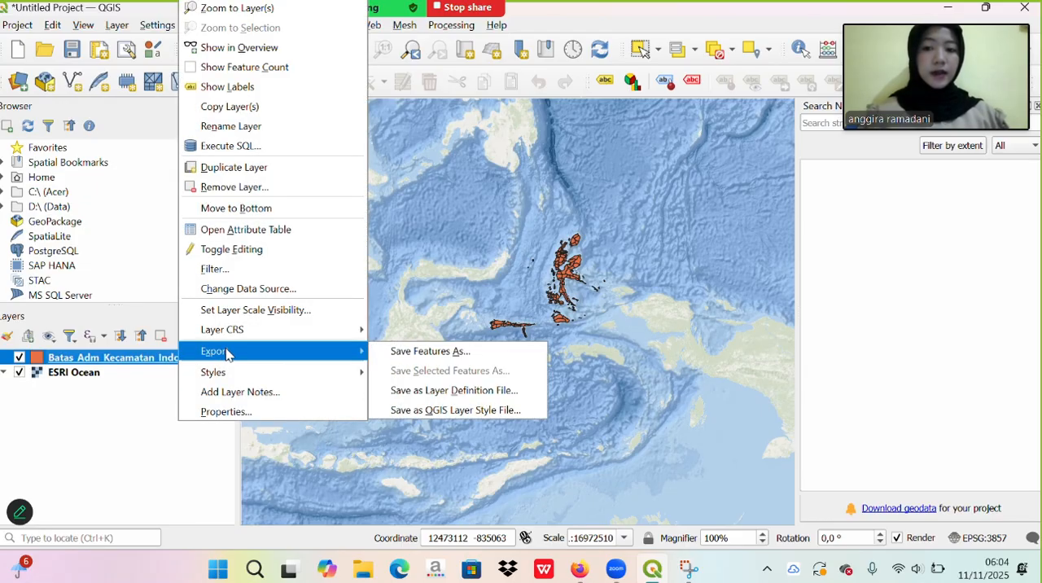
click(399, 351)
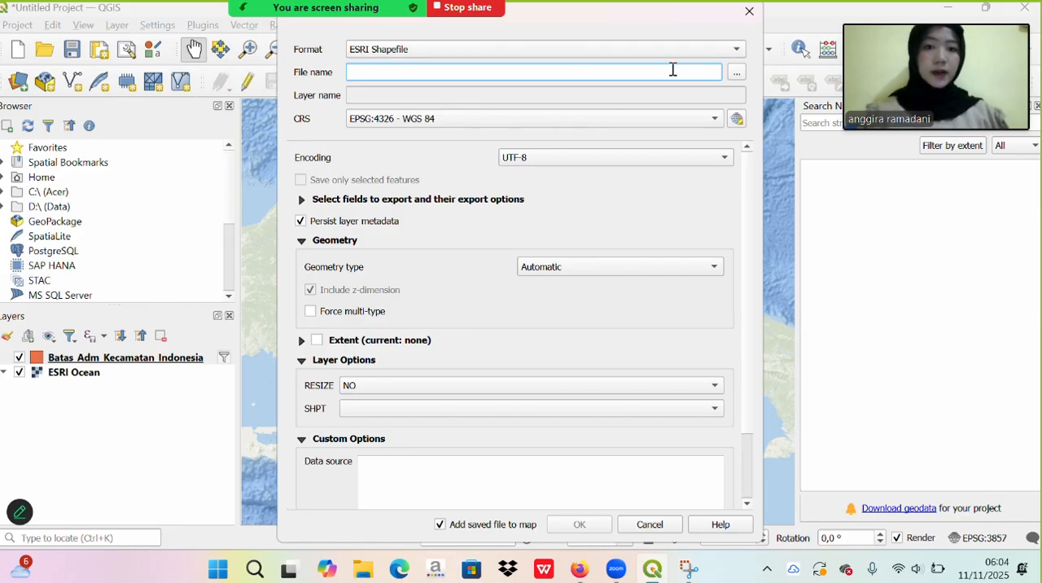
click(736, 72)
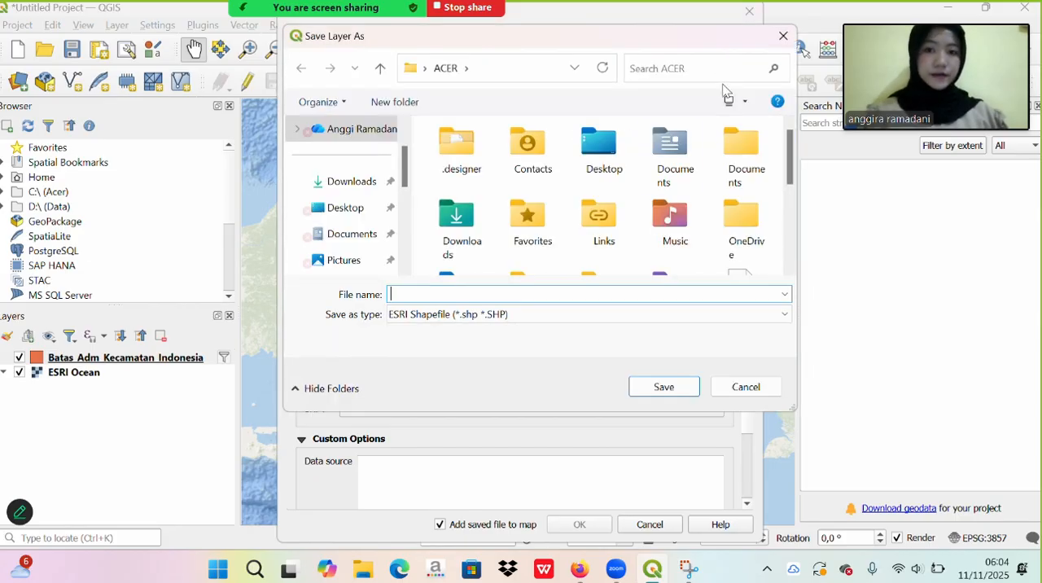
- Name the output shapefile Adm_Maluku Utara_Perkecamatan6 in the ACER folder and accept the file location
key(Caps_Lock)
text(A)
key(Caps_Lock)
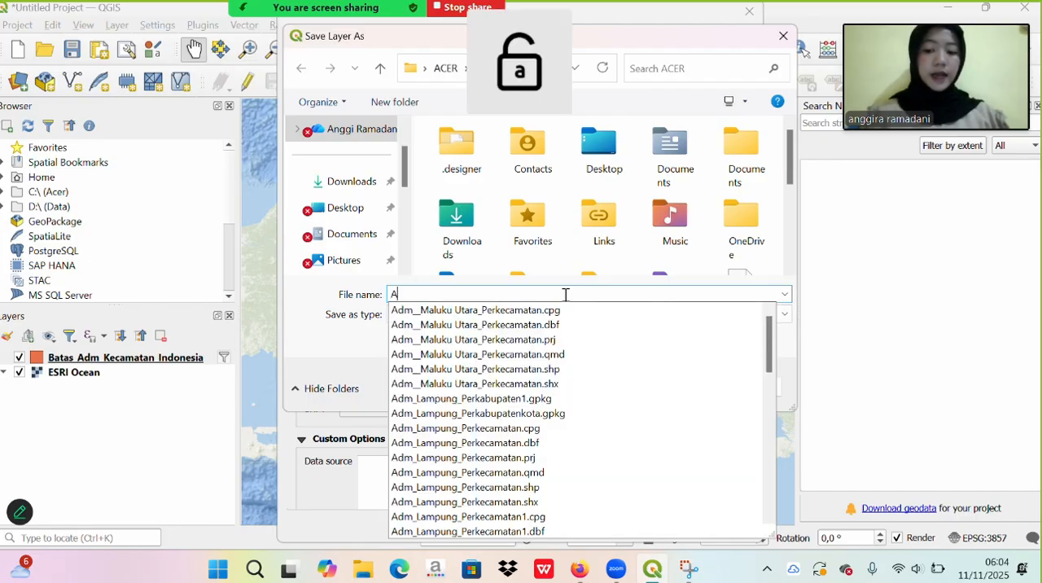
text(dm_)
key(Caps_Lock)
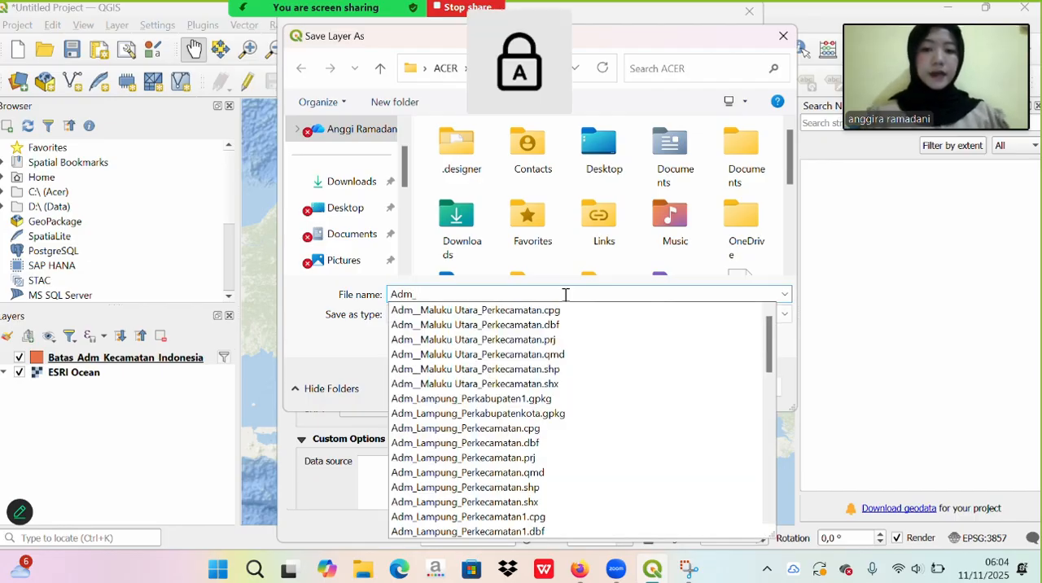
text(M)
key(Caps_Lock)
text(asluku)
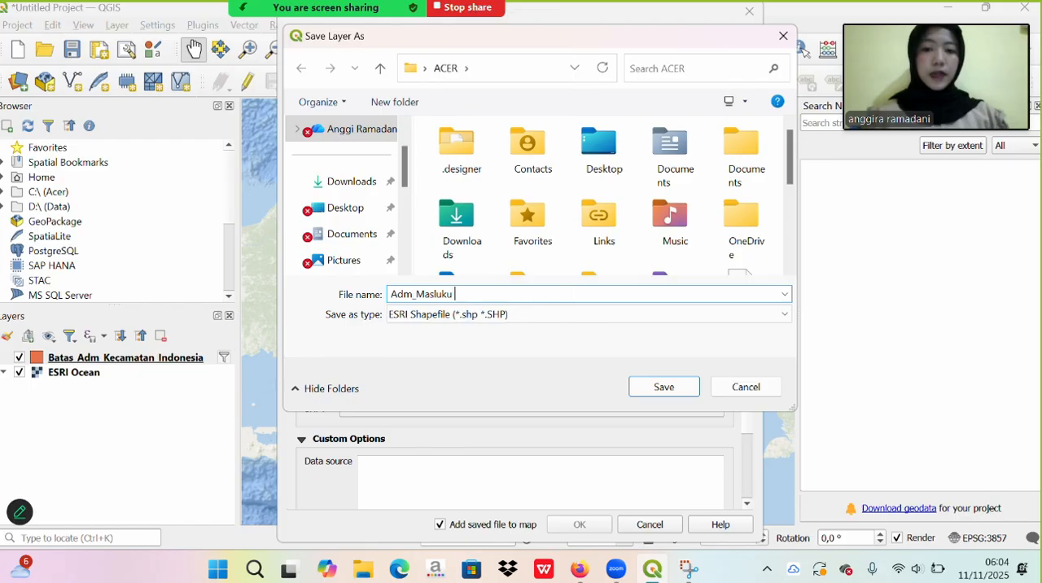
key(BackSpace)
key(BackSpace)
key(BackSpace)
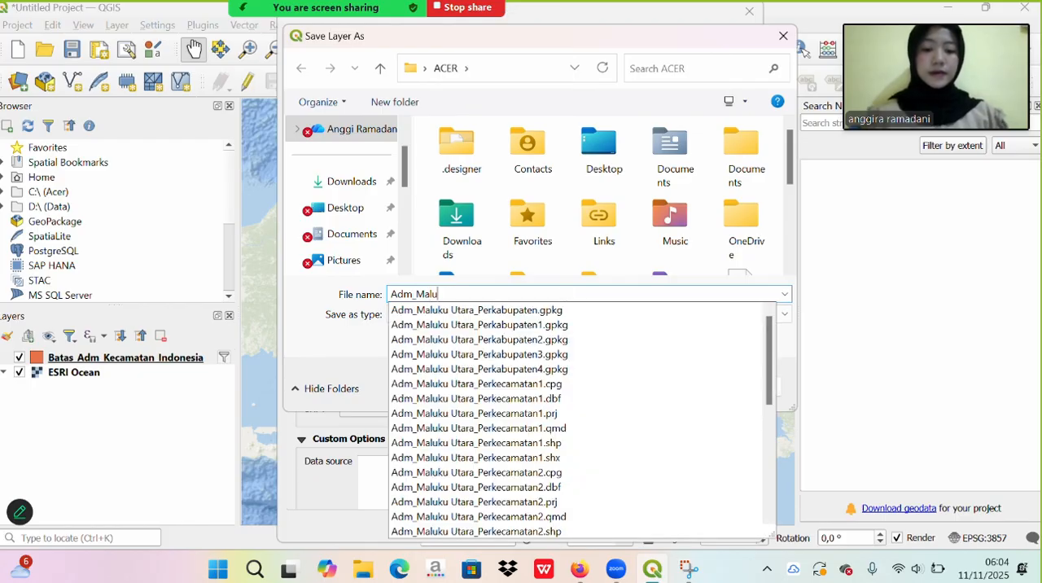
text(luku)
key(Caps_Lock)
text(Utara)
key(Caps_Lock)
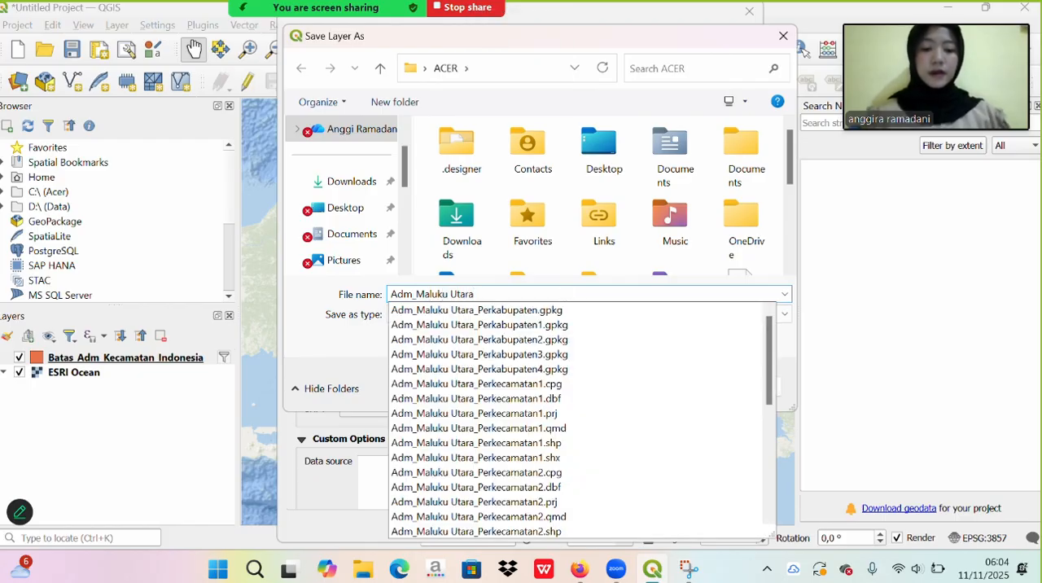
text(_)
key(Caps_Lock)
text(P)
key(Caps_Lock)
text(erkecamatan)
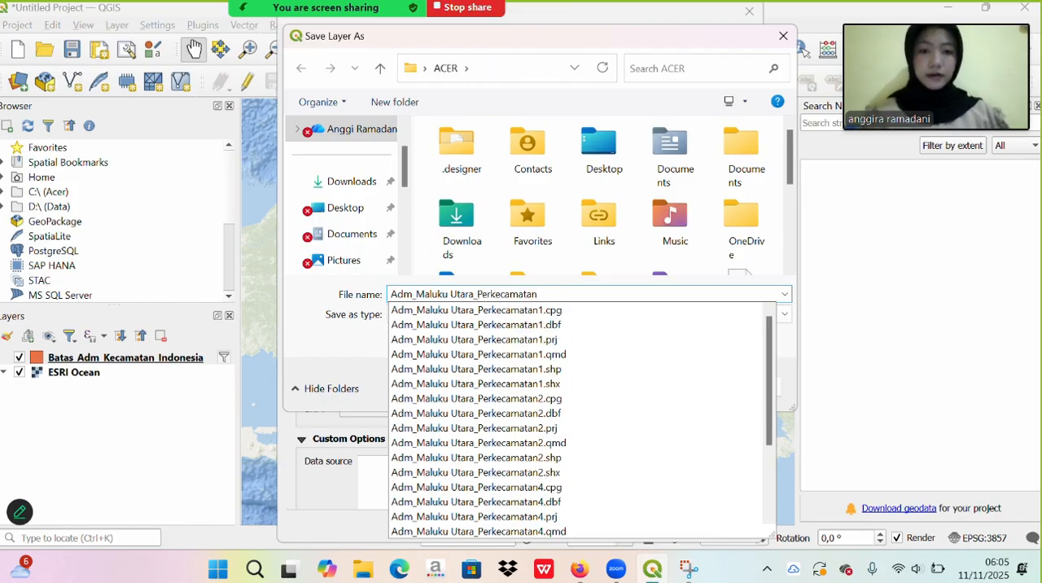
click(872, 342)
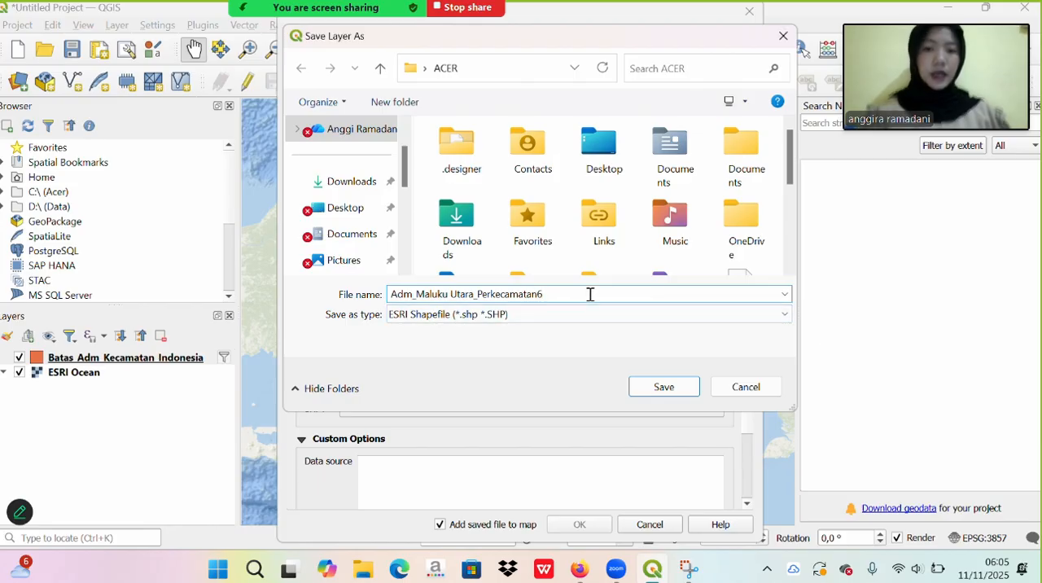
click(659, 387)
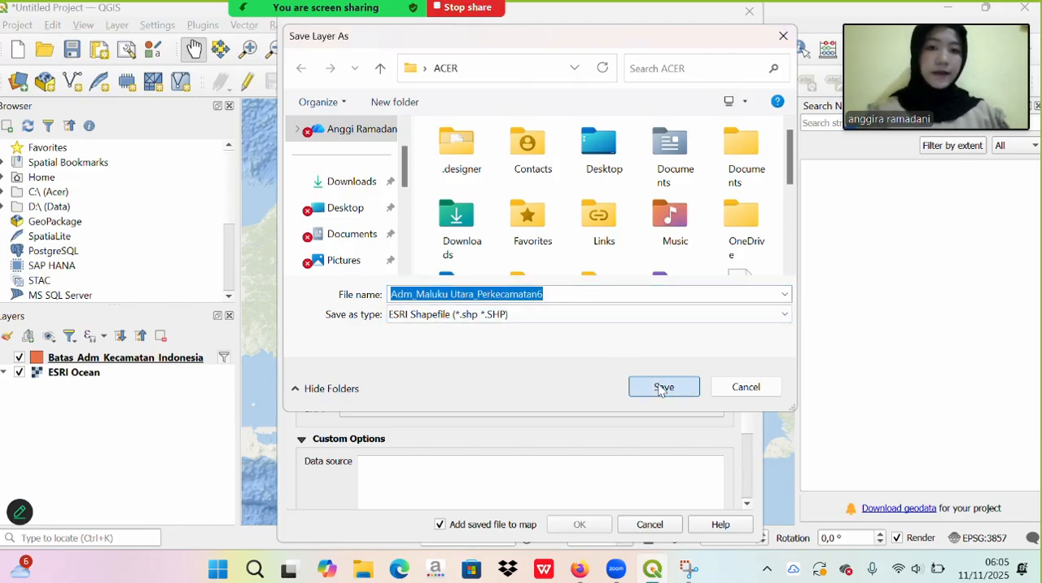
- Set the export CRS to EPSG:32752 - WGS 84 / UTM zone 52S and try to export the layer with the saved file added to the map
scroll(549, 270, down, 1)
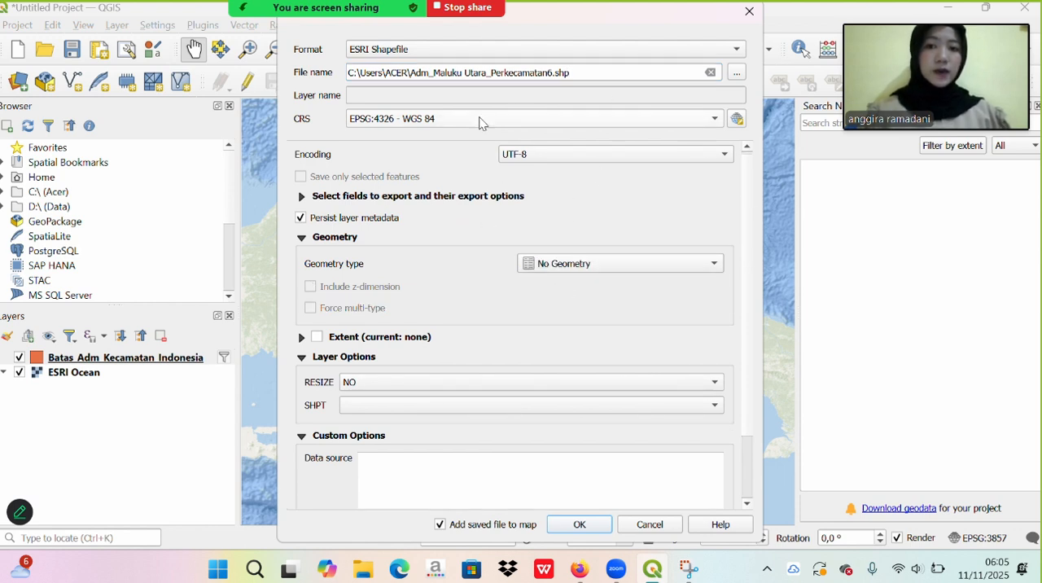
click(736, 119)
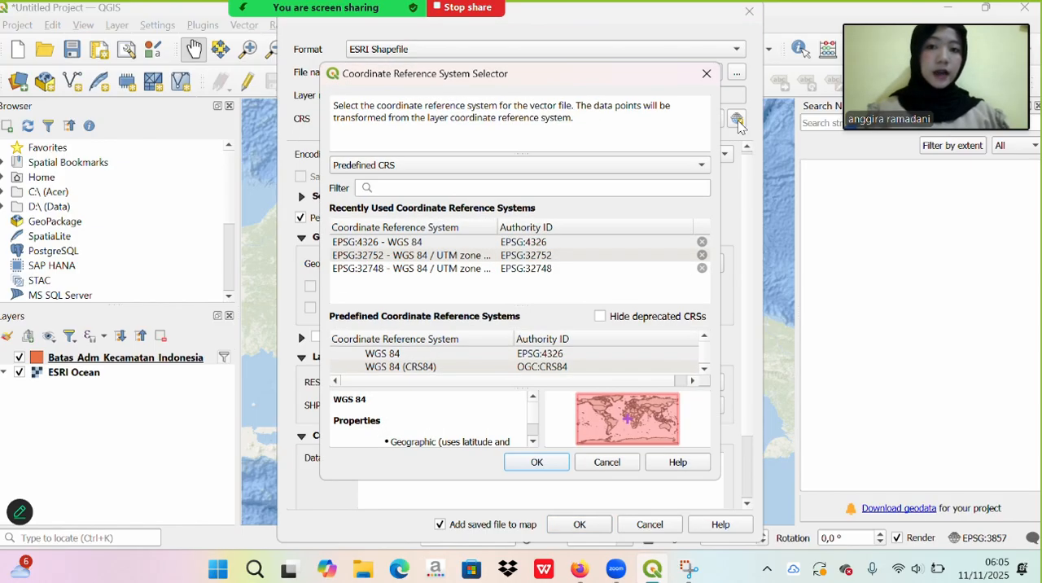
click(672, 192)
text(W)
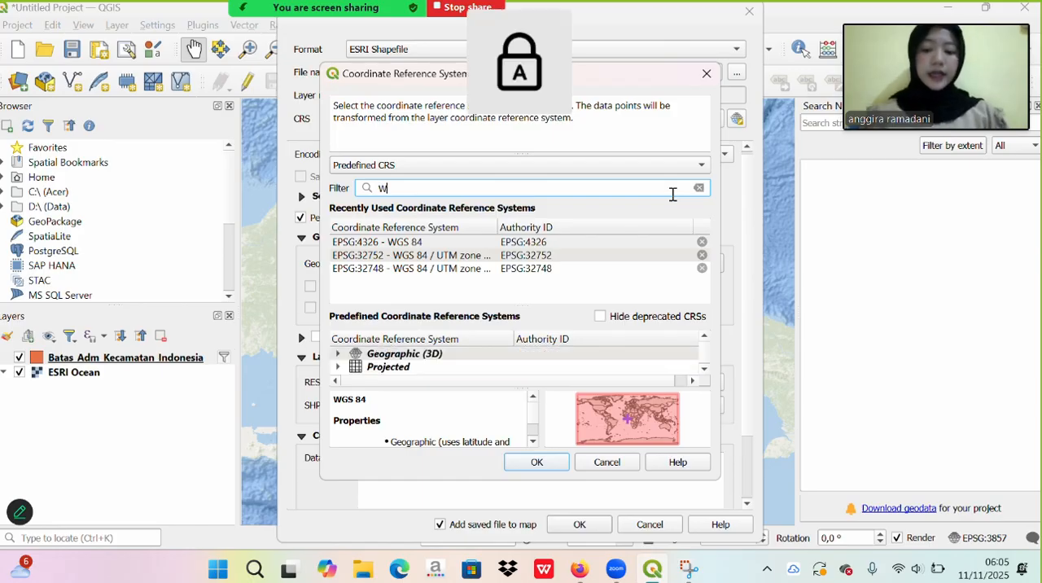
text(GS 84 )
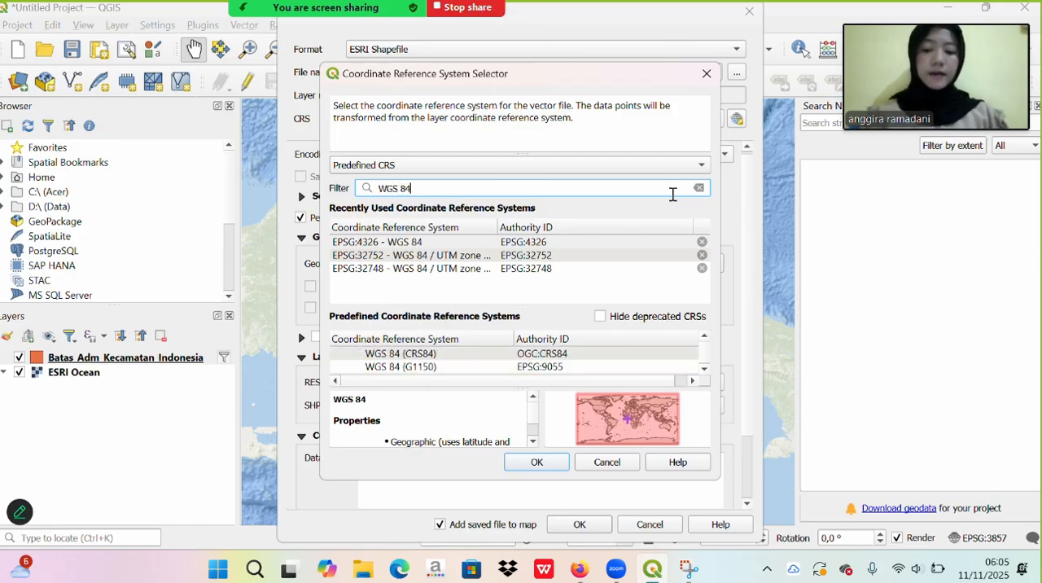
text(52S)
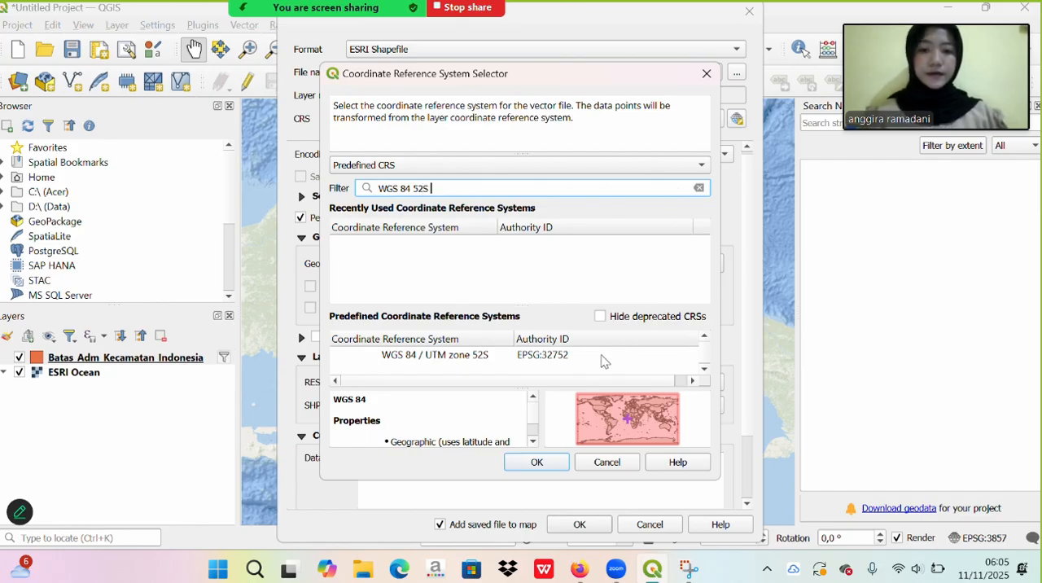
click(603, 355)
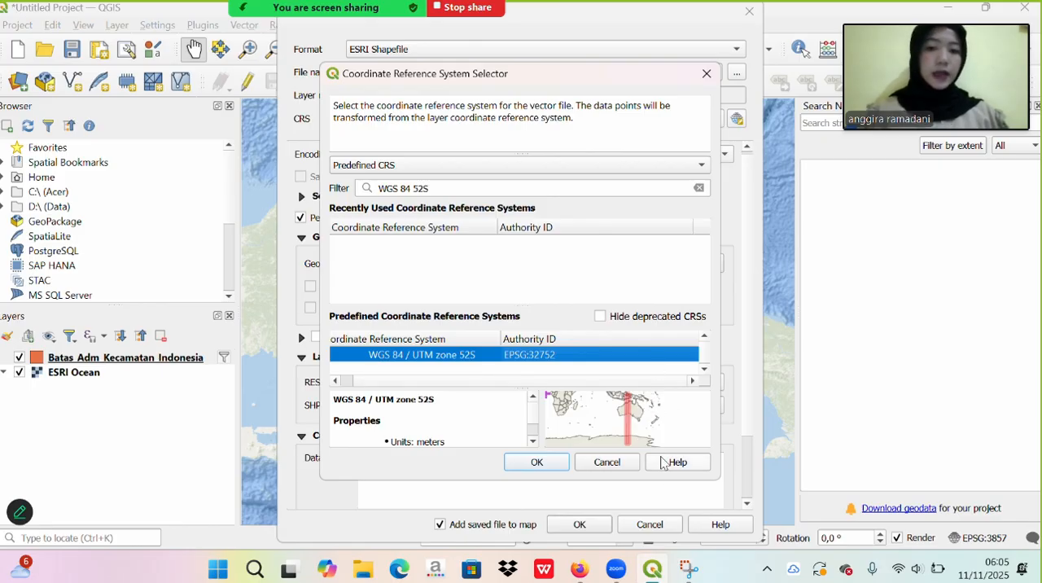
click(524, 463)
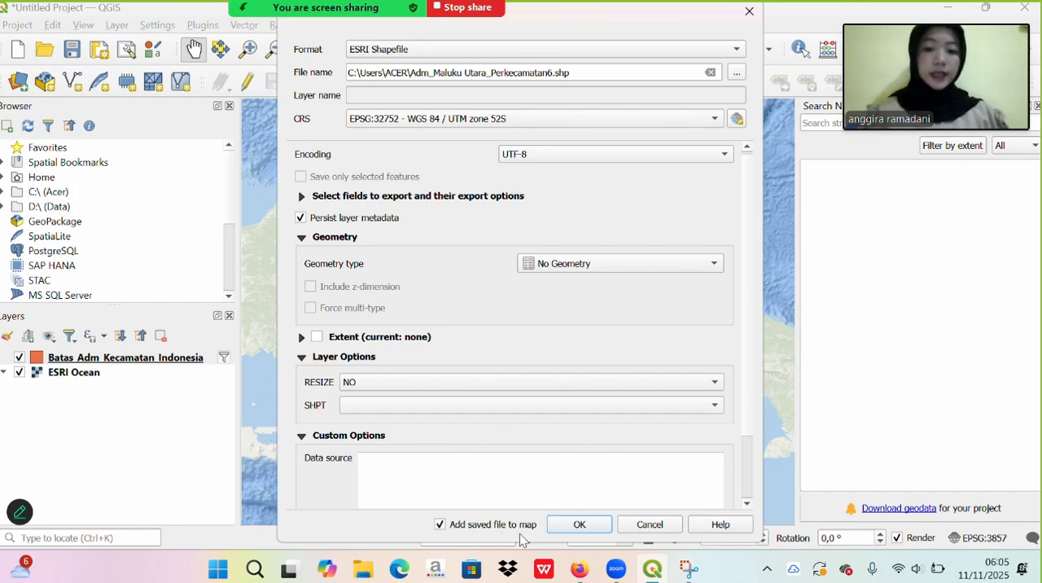
click(577, 524)
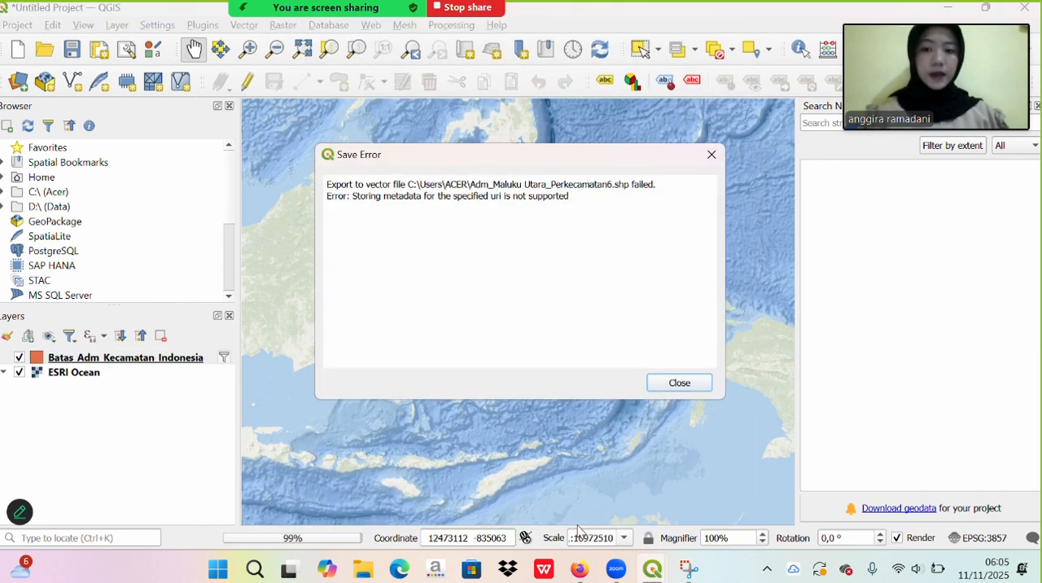
- Close the save error report and hide the Batas_Adm_Kecamatan_Indonesia layer on the map
click(697, 384)
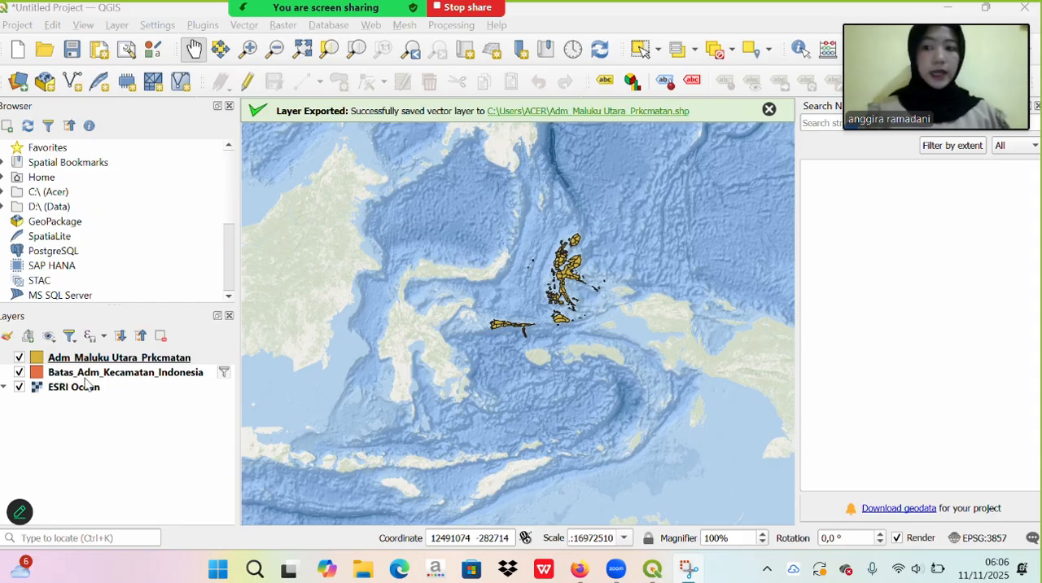
click(19, 372)
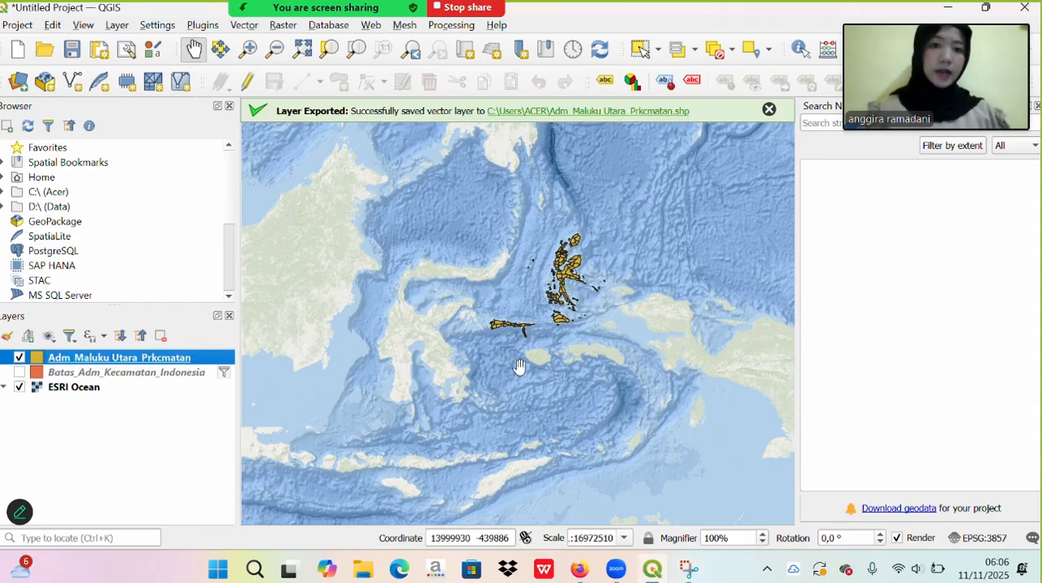
scroll(519, 367, up, 1)
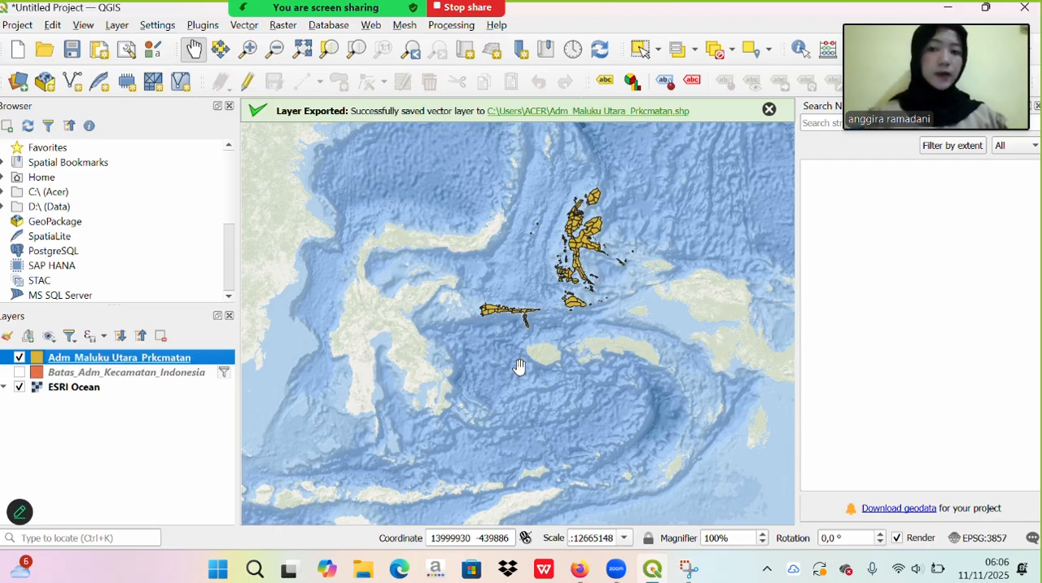
right_click(184, 363)
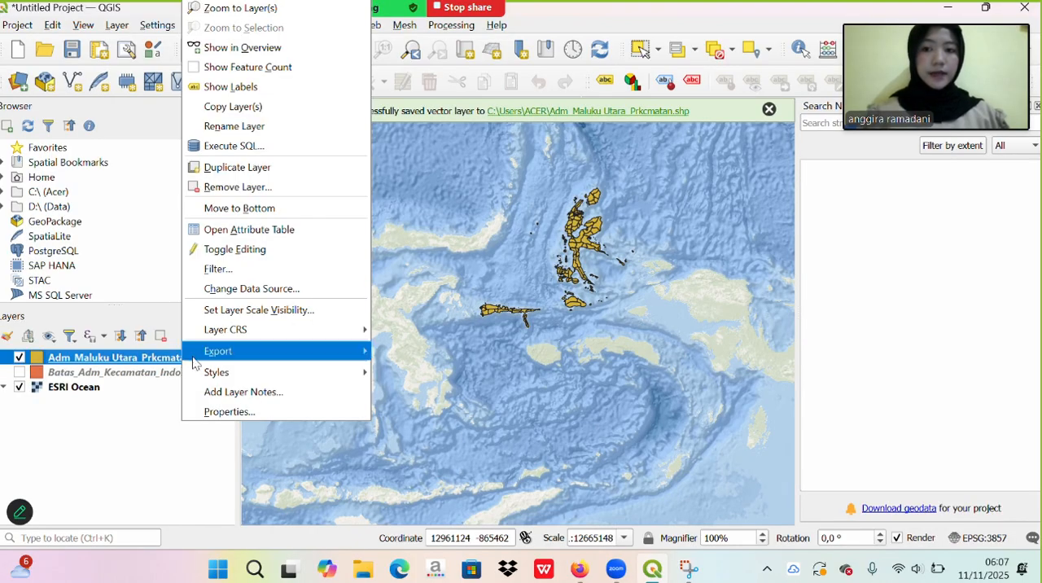
mouse_move(251, 376)
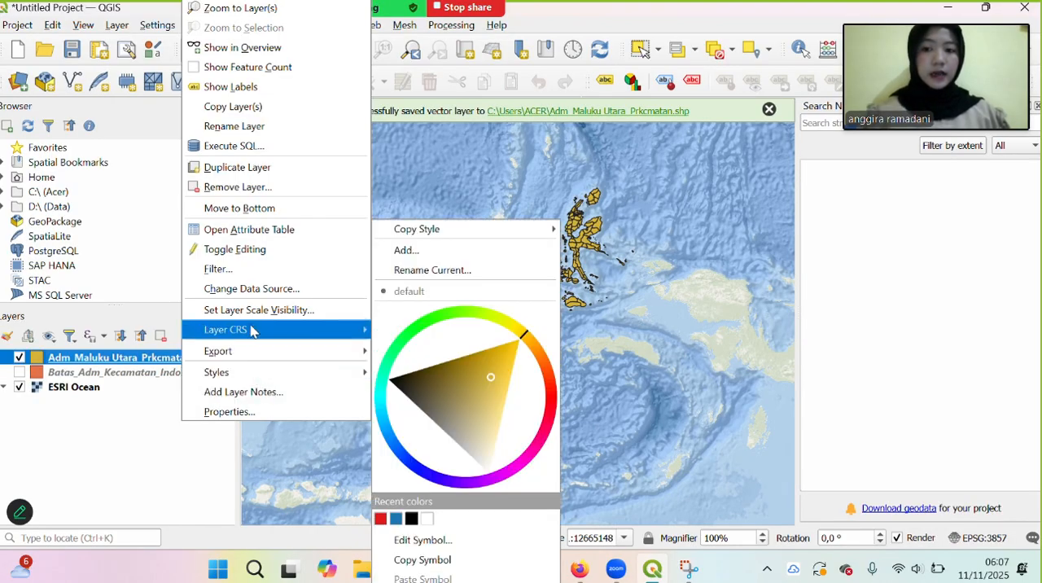
mouse_move(251, 328)
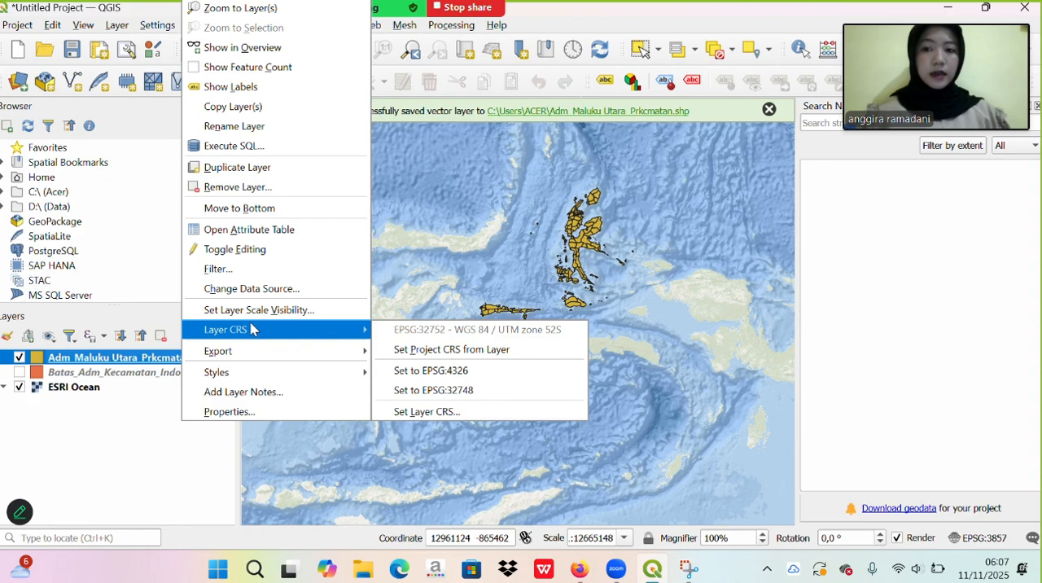
click(169, 356)
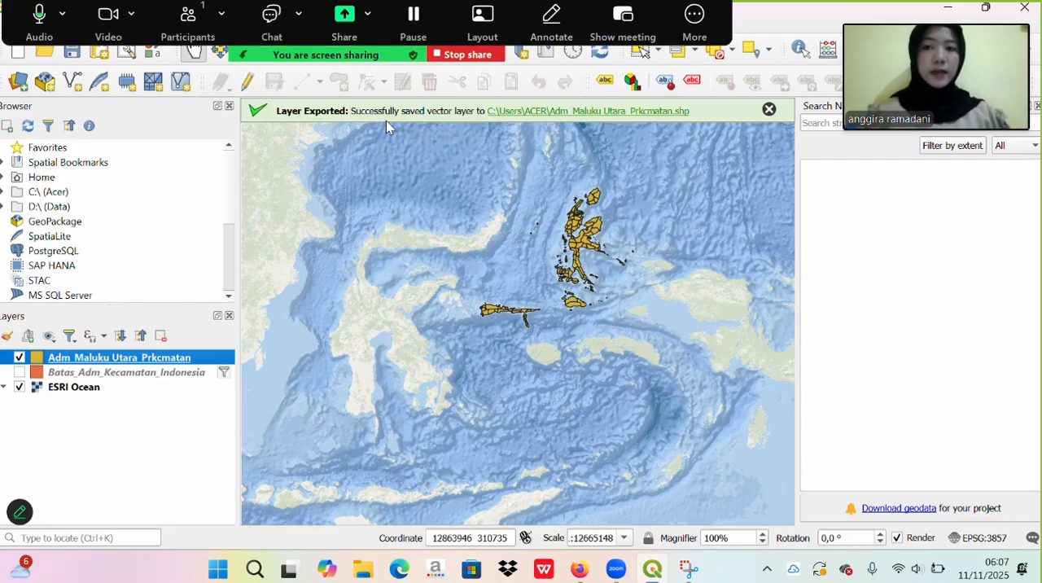
- Set up a Dissolve of the Adm_Maluku Utara_Prkcmatan layer using nama_kab as the dissolve field
click(245, 25)
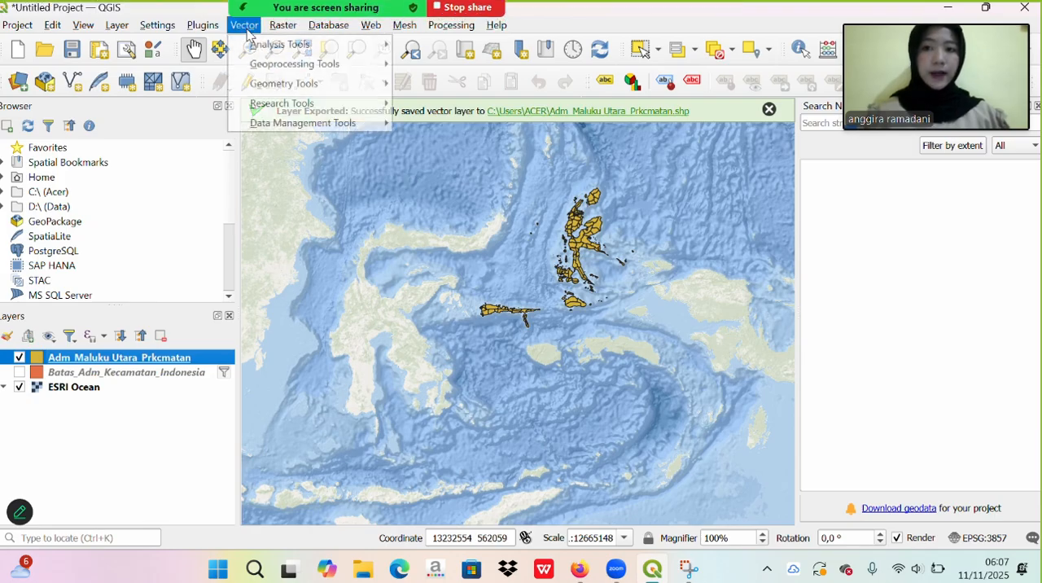
mouse_move(273, 64)
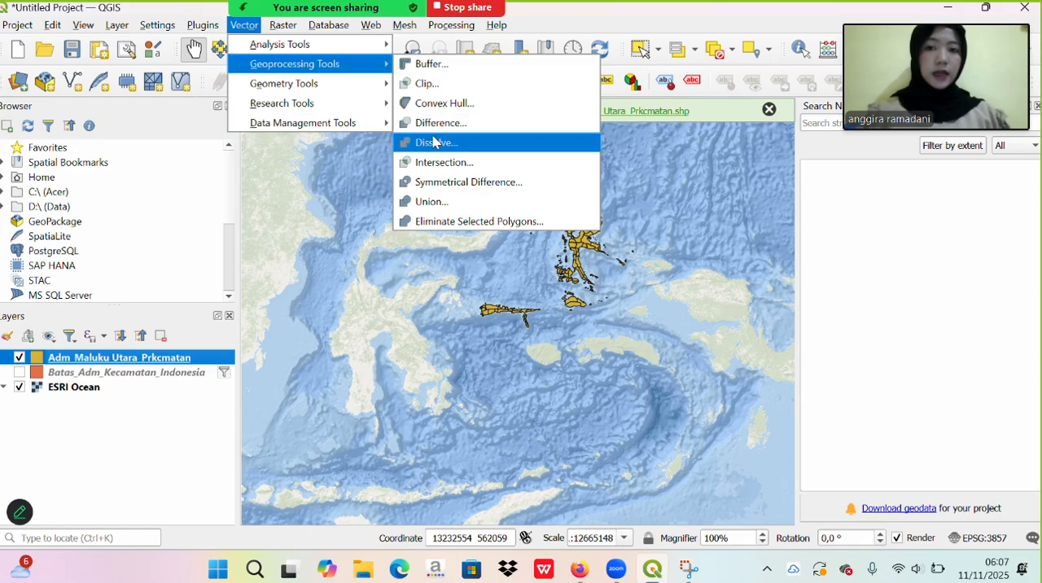
click(437, 143)
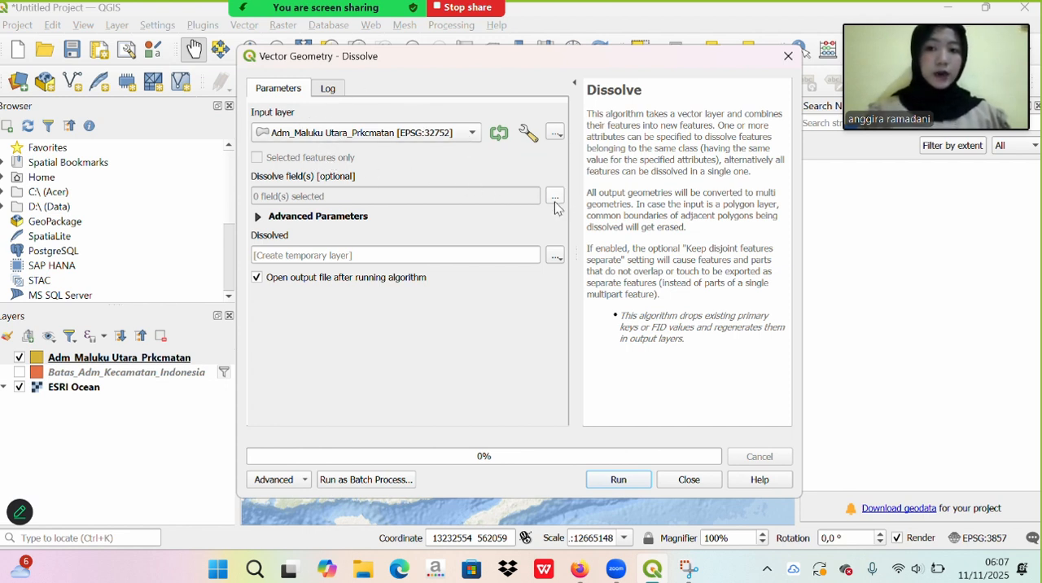
click(554, 197)
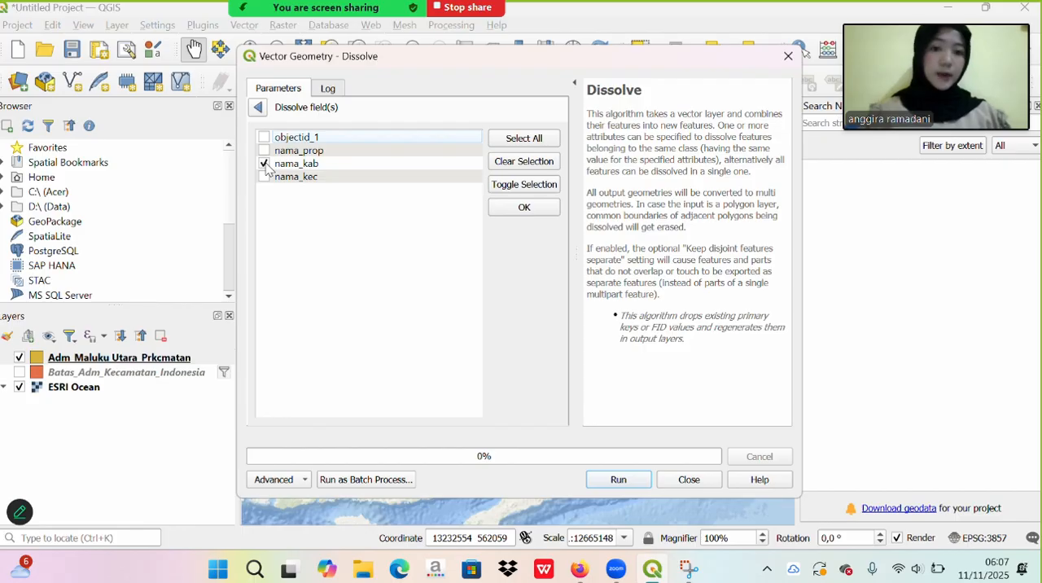
click(519, 208)
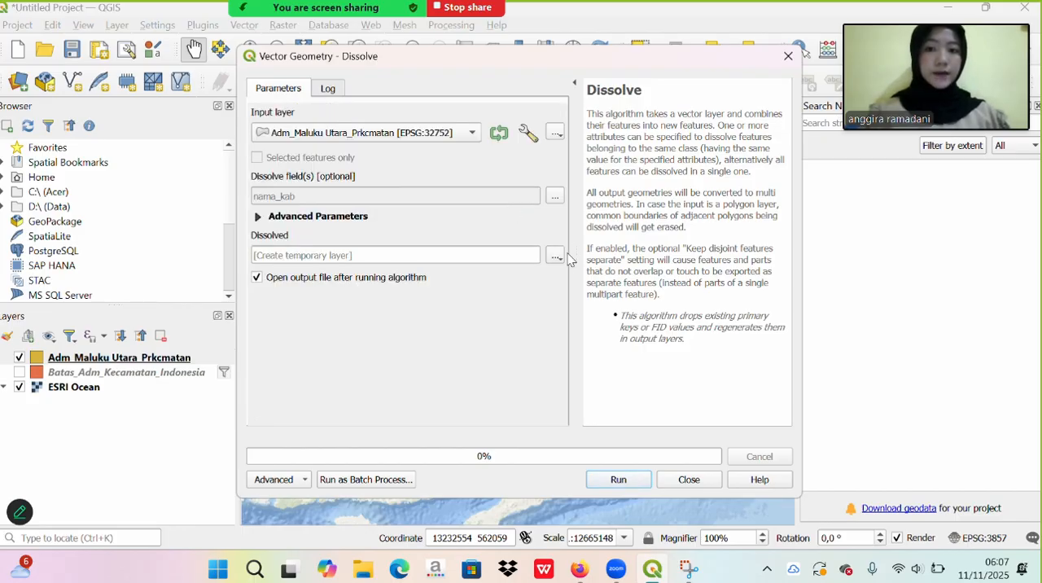
- Run the dissolve with its output saved as the GeoPackage file Adm_Maluku Utara_Prkabupaten in the ACER folder
click(556, 256)
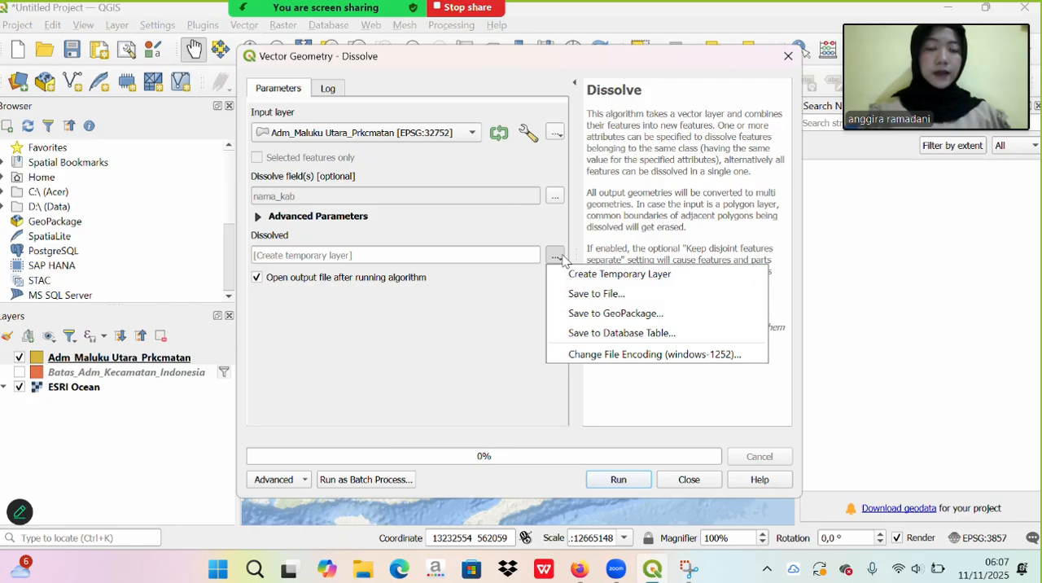
click(604, 293)
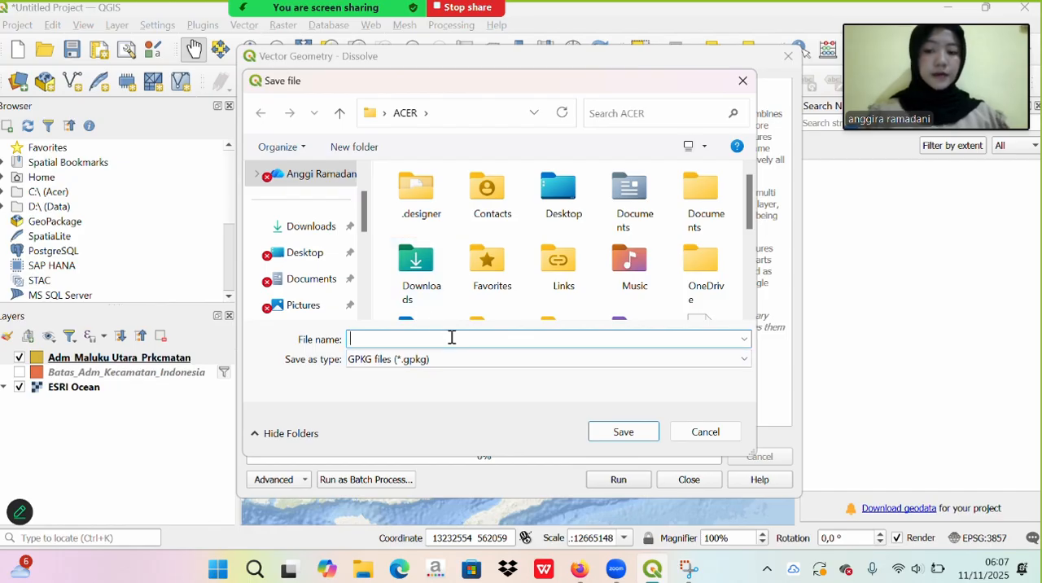
key(Caps_Lock)
text(A)
key(Caps_Lock)
text(dm)
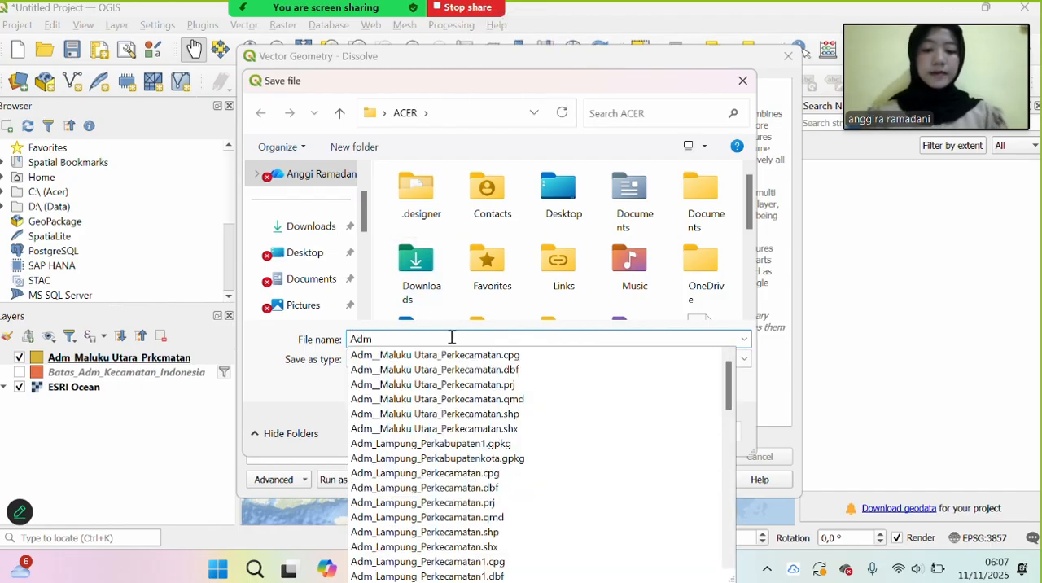
text(_)
key(Caps_Lock)
text(M)
key(Caps_Lock)
text(aluku)
key(Caps_Lock)
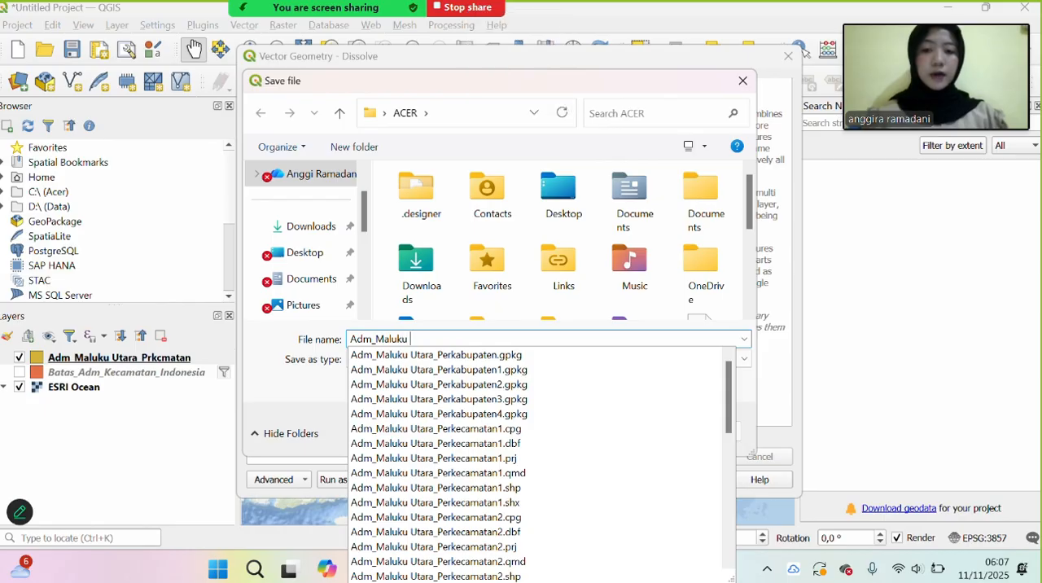
text(U)
key(Caps_Lock)
text(tara_)
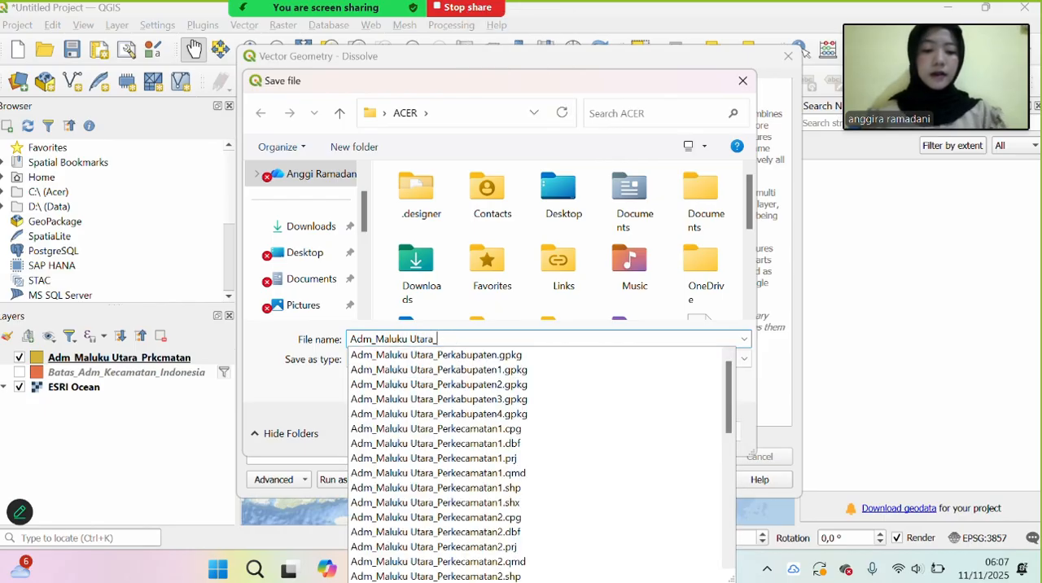
key(Caps_Lock)
text(P)
key(Caps_Lock)
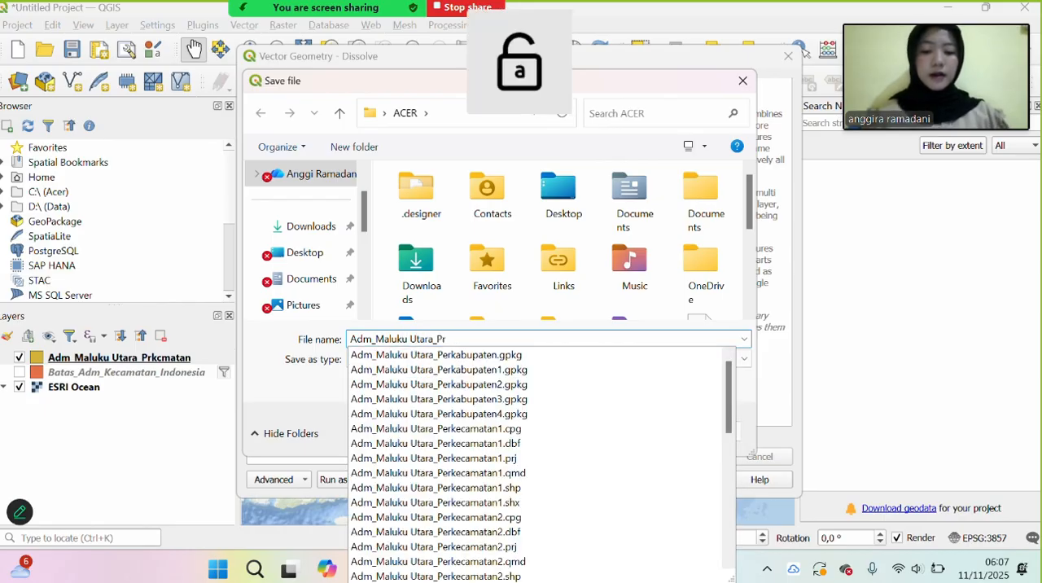
text(rkabupaten)
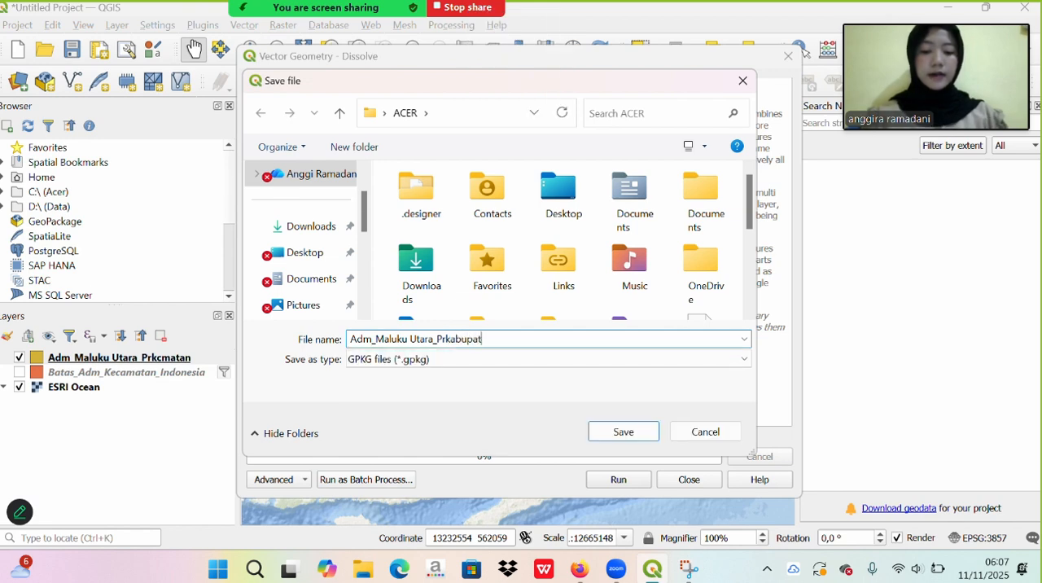
click(620, 432)
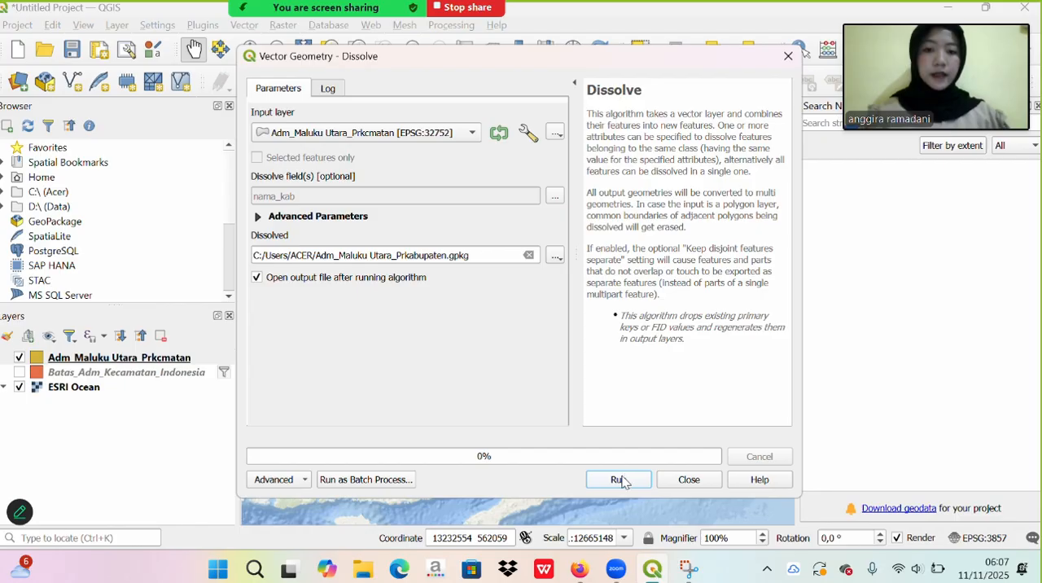
click(619, 479)
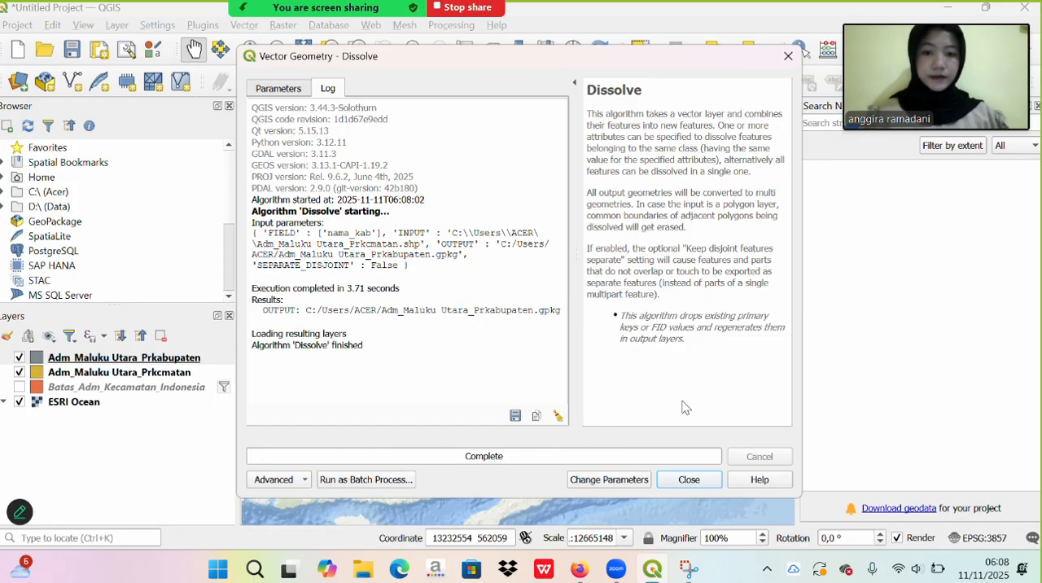
click(689, 479)
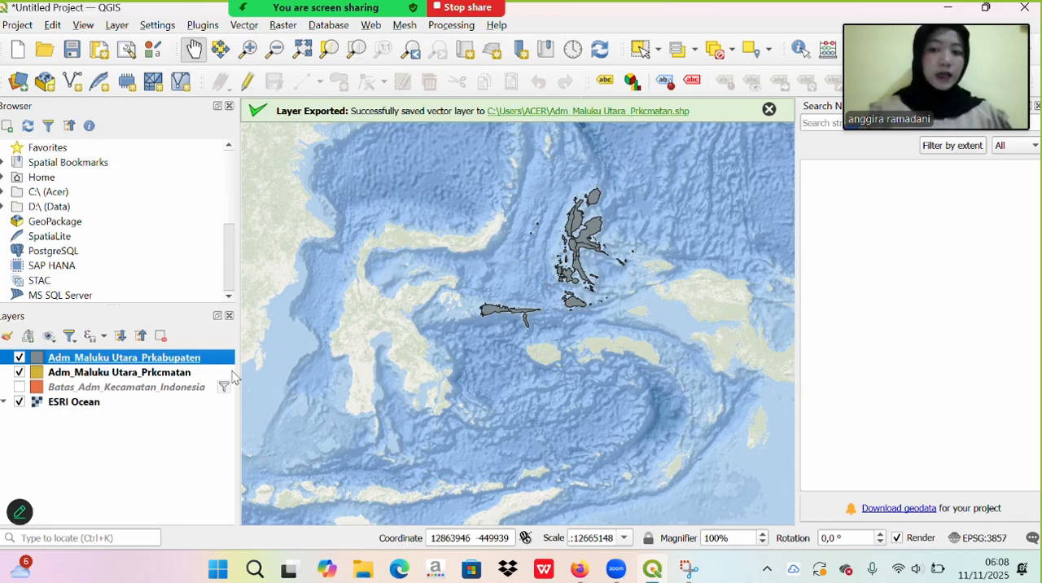
- Reorder the layers with Adm_Maluku Utara_Prkabupaten at the top and Adm_Maluku Utara_Prkcmatan below ESRI Ocean
click(139, 374)
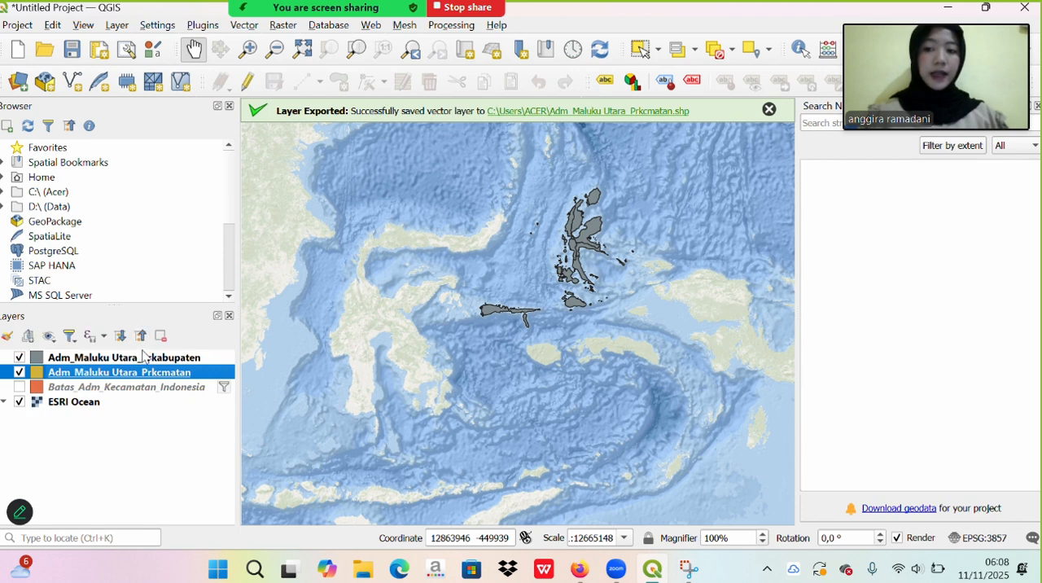
drag(145, 360, 144, 396)
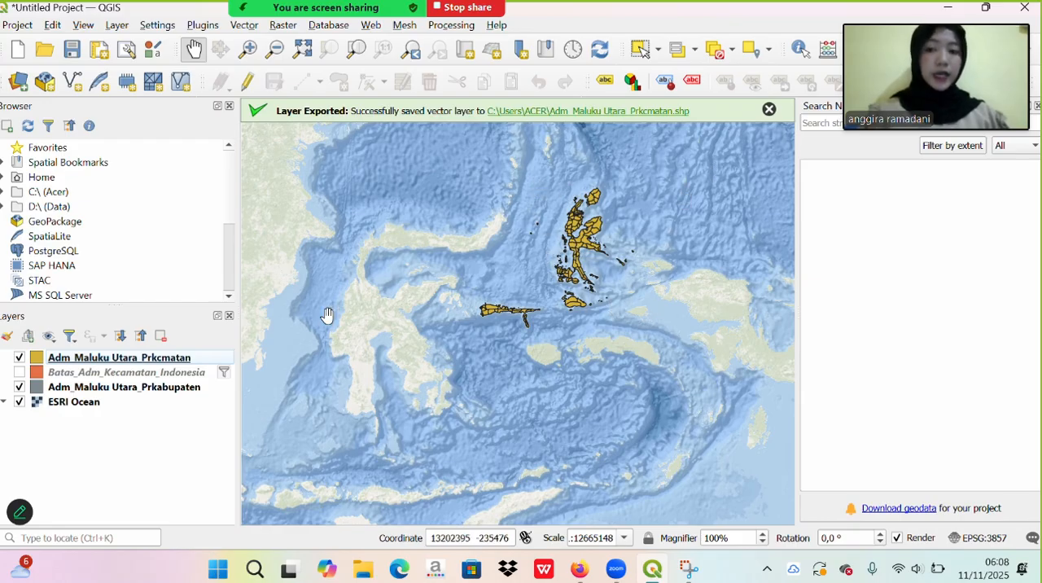
click(147, 387)
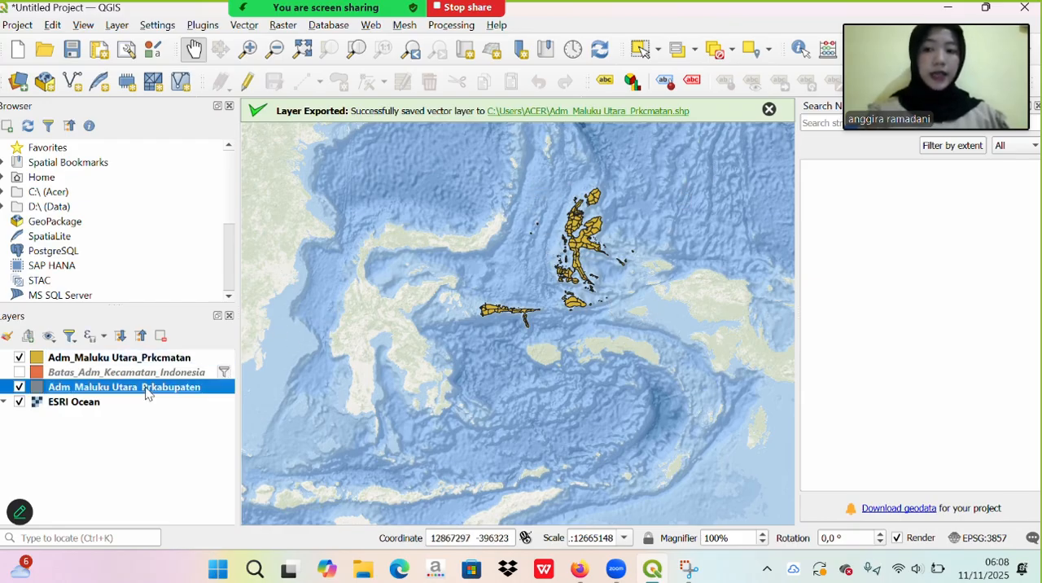
drag(146, 387, 136, 342)
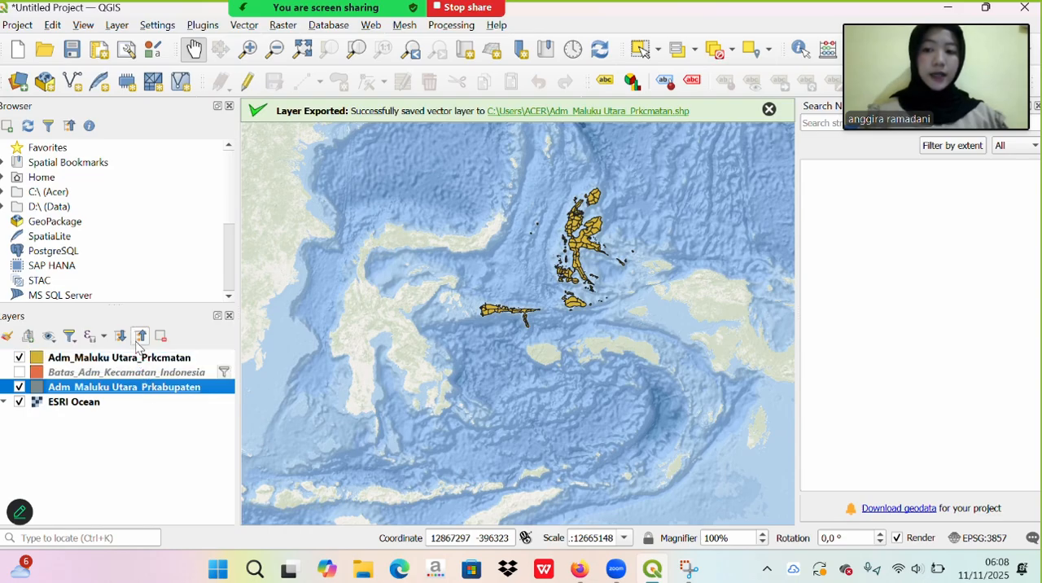
mouse_move(144, 387)
mouse_down()
mouse_move(139, 337)
mouse_move(153, 402)
mouse_up()
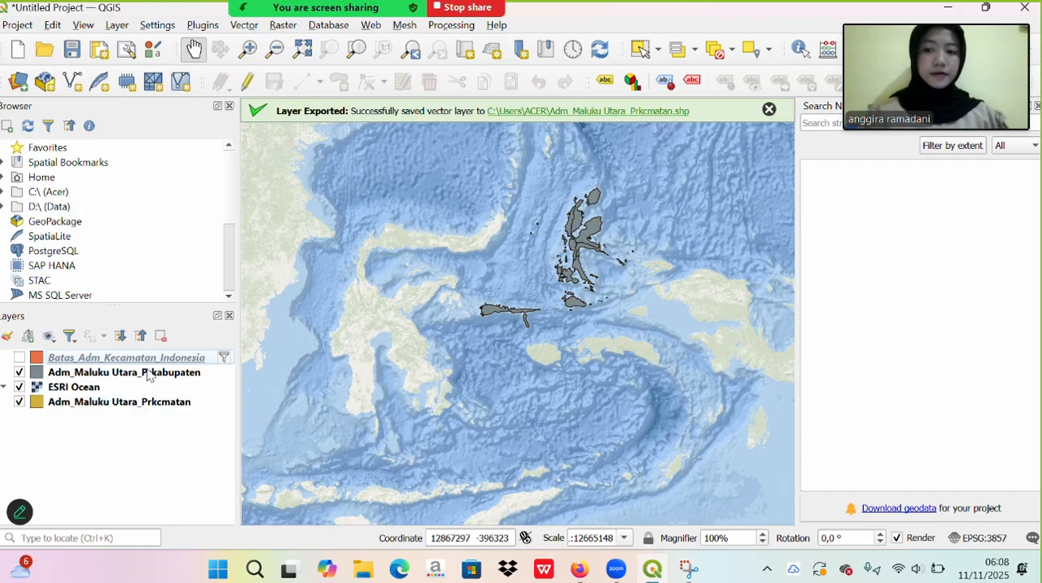
drag(144, 357, 148, 378)
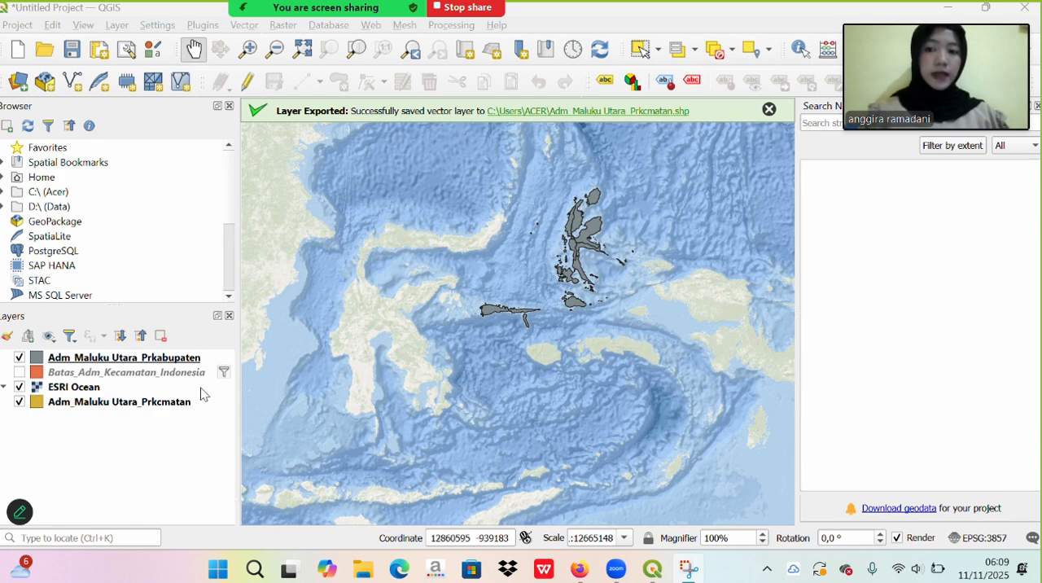
- Open the attribute table of the Adm_Maluku Utara_Prkabupaten layer and switch on editing
click(194, 363)
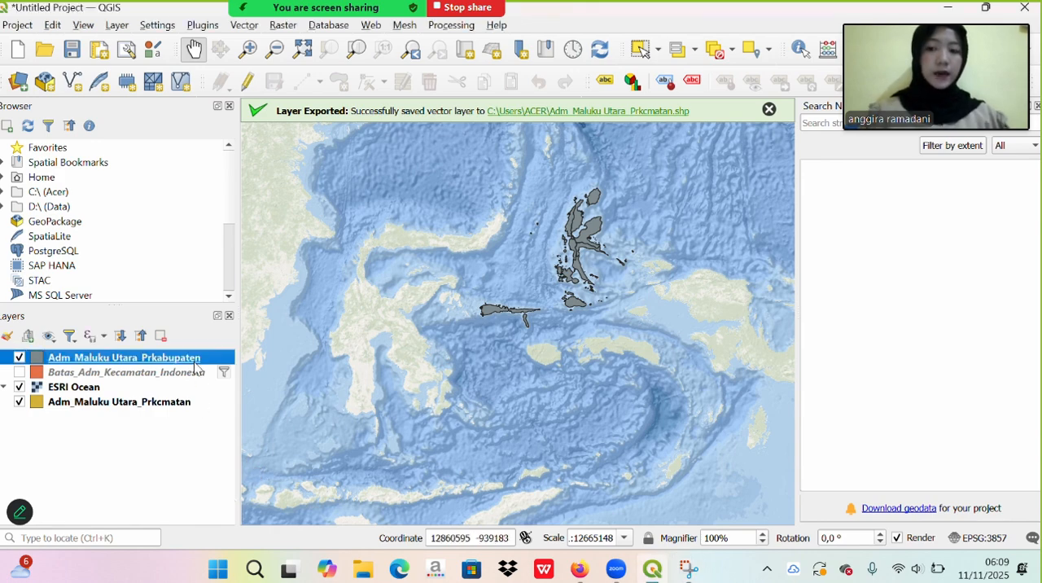
right_click(195, 367)
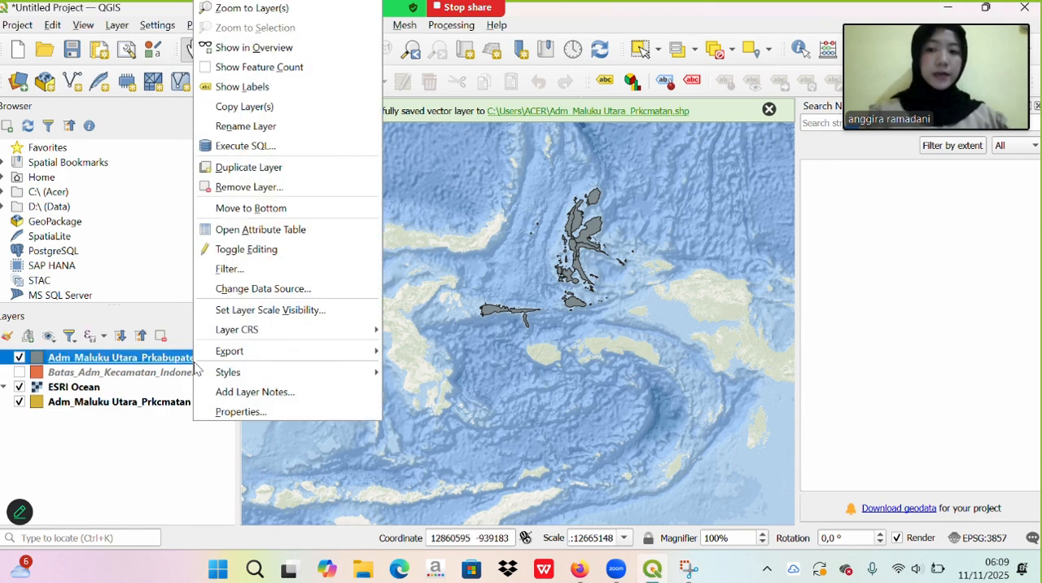
click(238, 230)
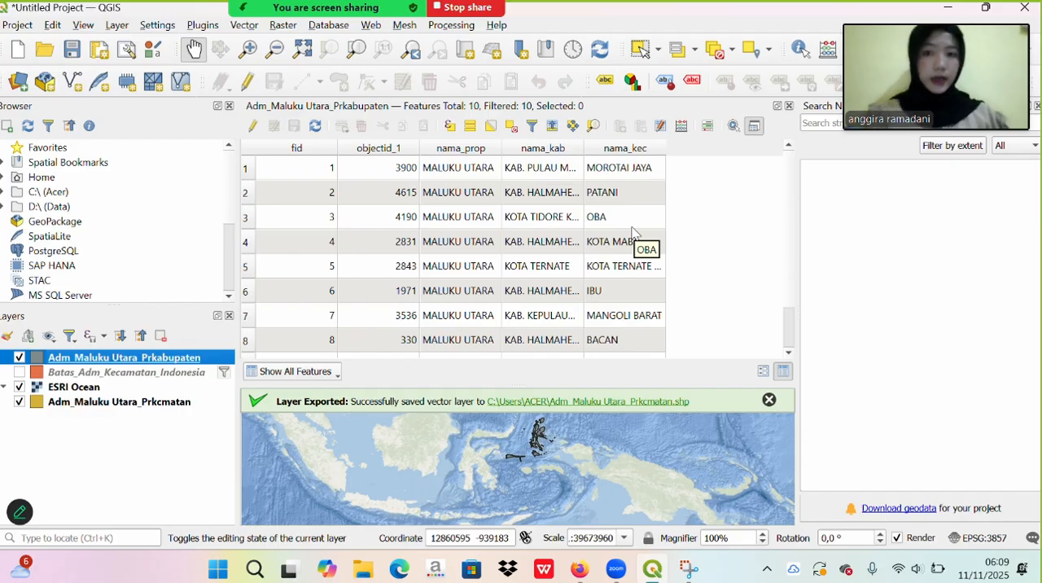
click(254, 128)
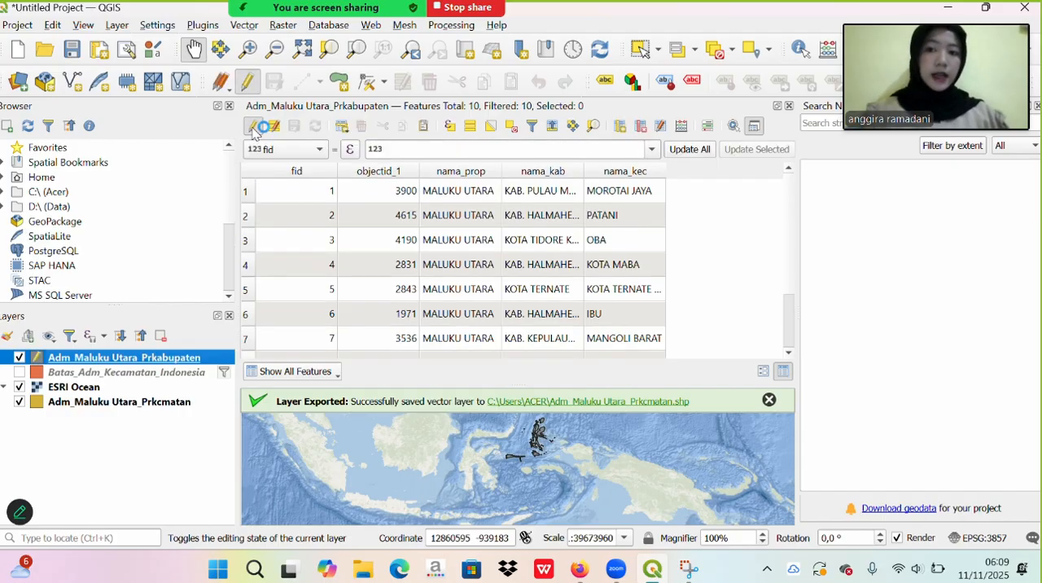
- Add a 32-bit integer field named Kepadatan Penduduk to the Adm_Maluku Utara_Prkabupaten layer
click(620, 128)
key(Caps_Lock)
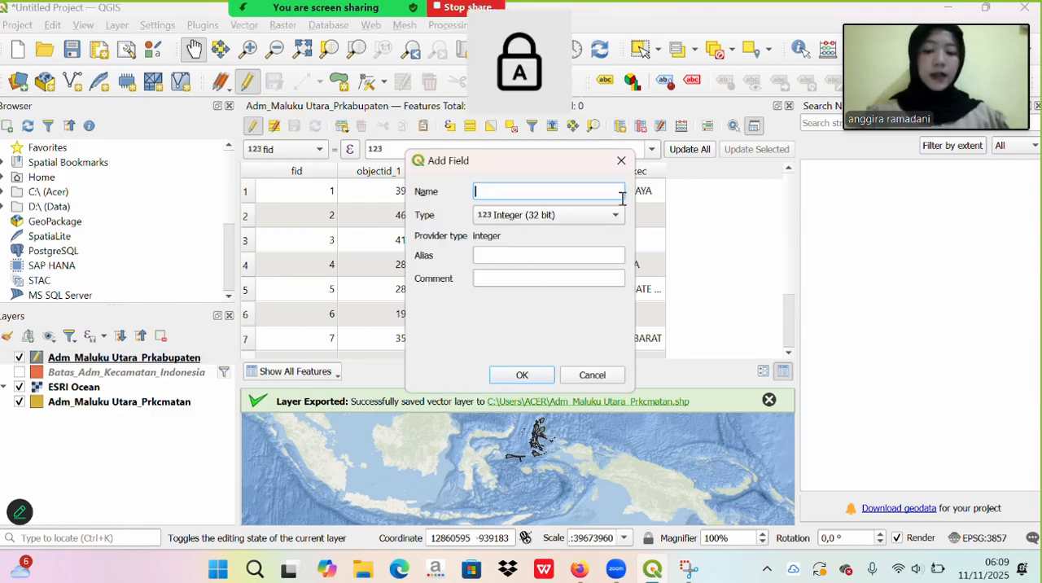
text(K)
key(Caps_Lock)
text(ep)
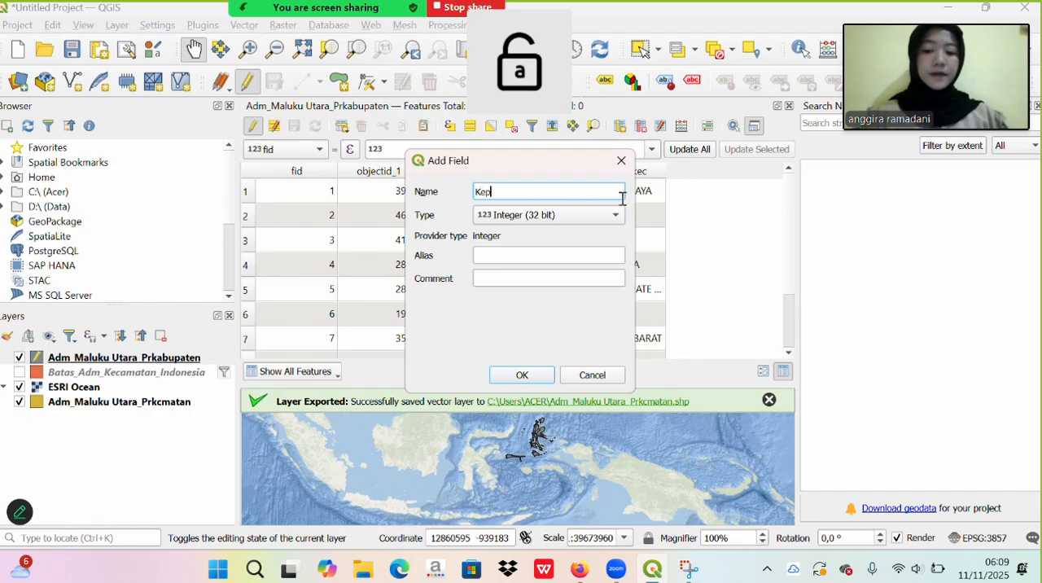
text(adatan)
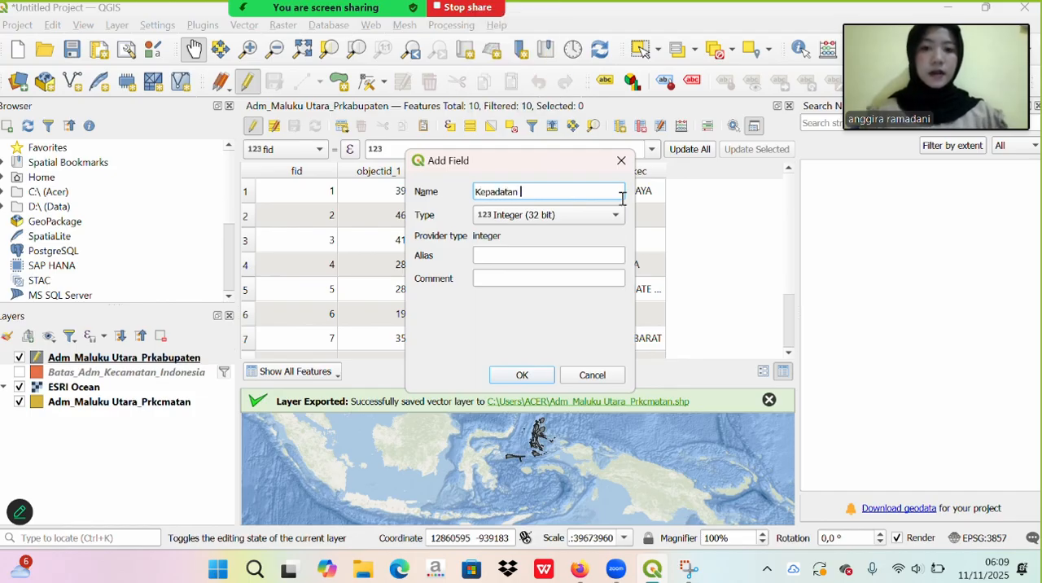
key(Caps_Lock)
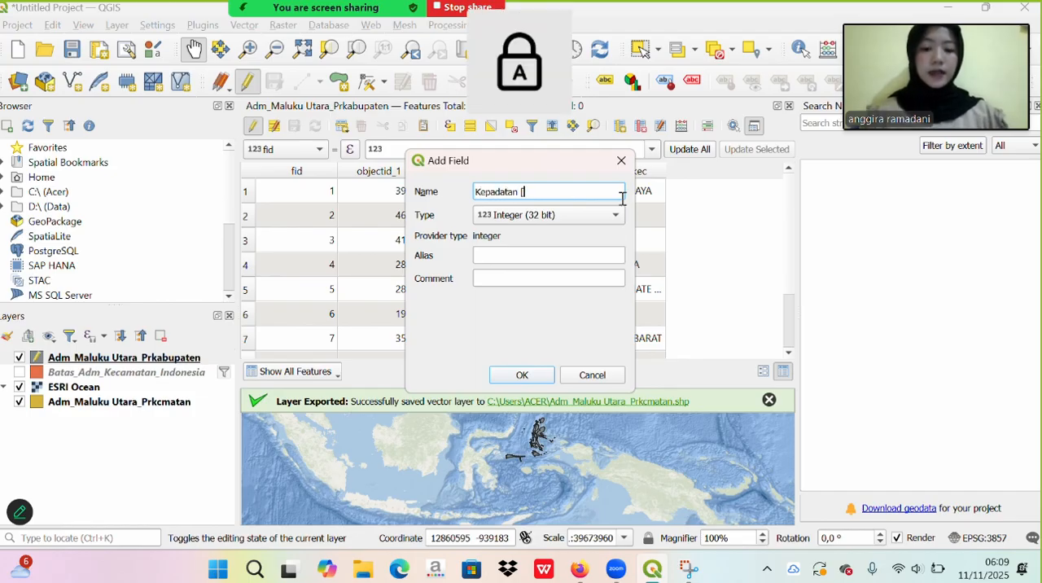
key(Caps_Lock)
text(datan Pe)
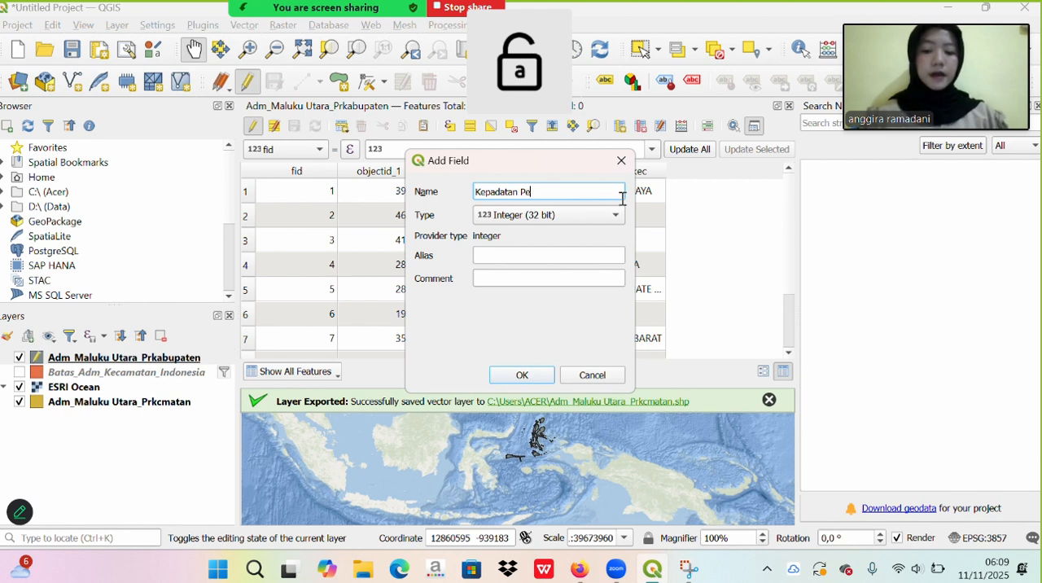
text(ndududk)
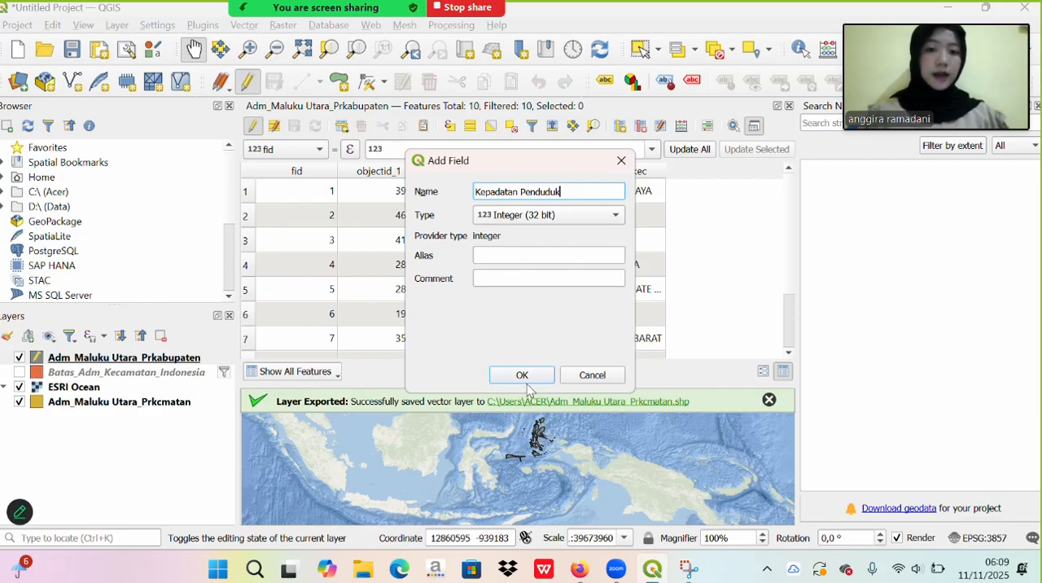
click(524, 374)
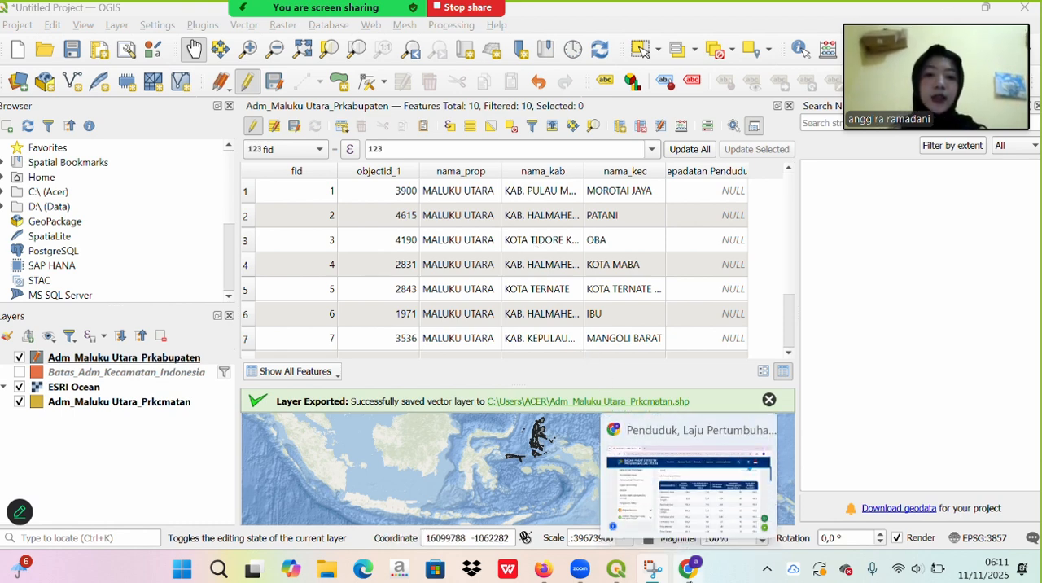
- Consult the BPS population density table in Chrome, and in QGIS sort the attribute table by nama_kab and widen that column
click(687, 570)
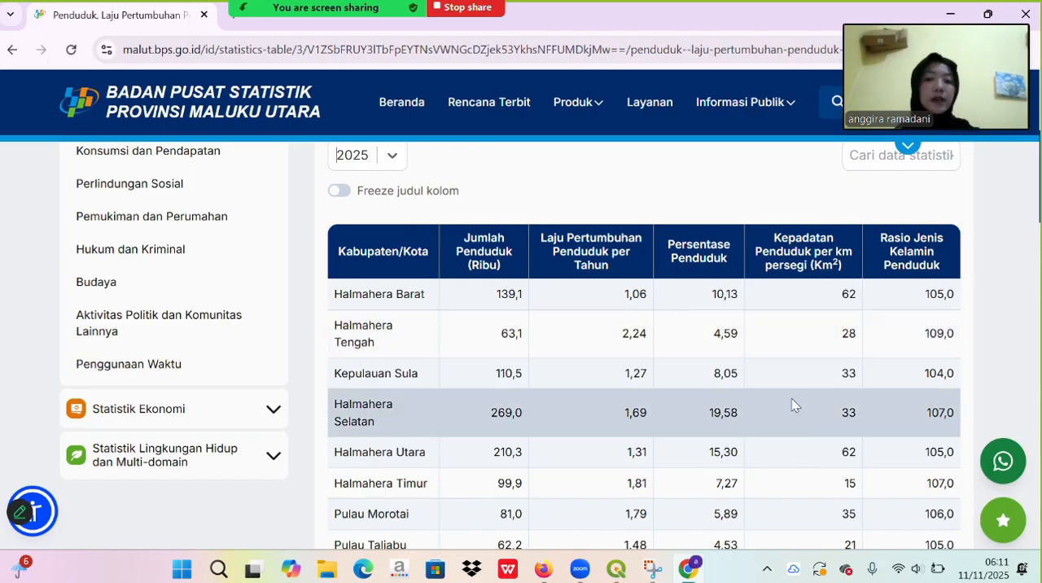
click(614, 570)
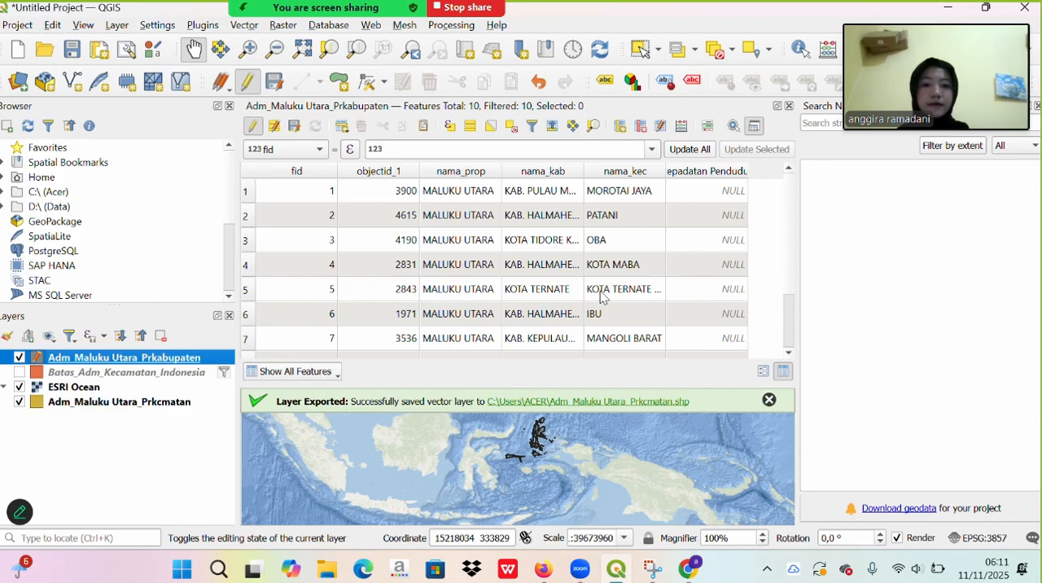
click(579, 172)
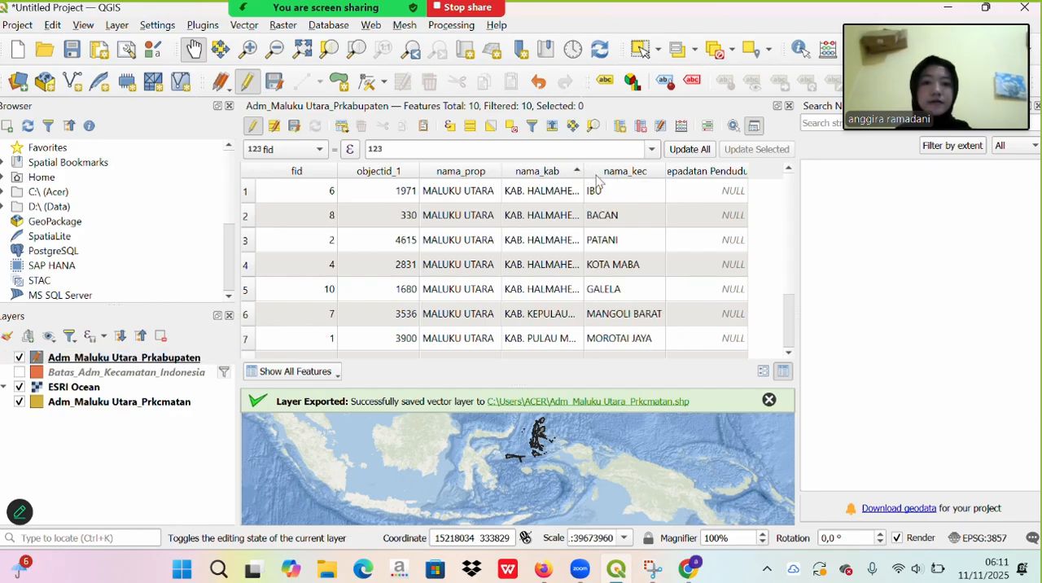
drag(584, 172, 623, 174)
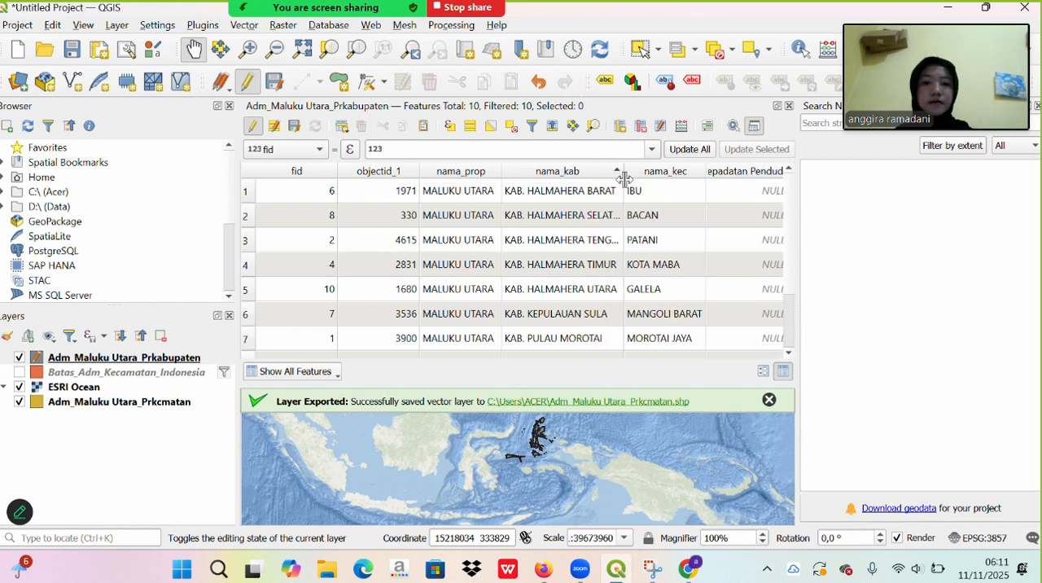
- Set Kepadatan Penduduk to 62 for Kab. Halmahera Barat and 28 for Kab. Halmahera Tengah
double_click(756, 187)
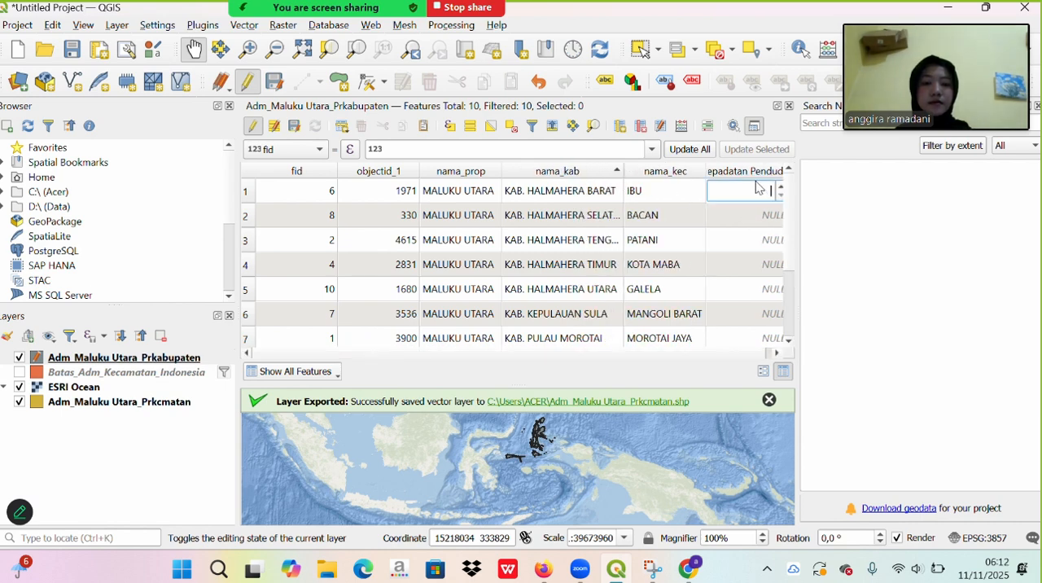
text(62)
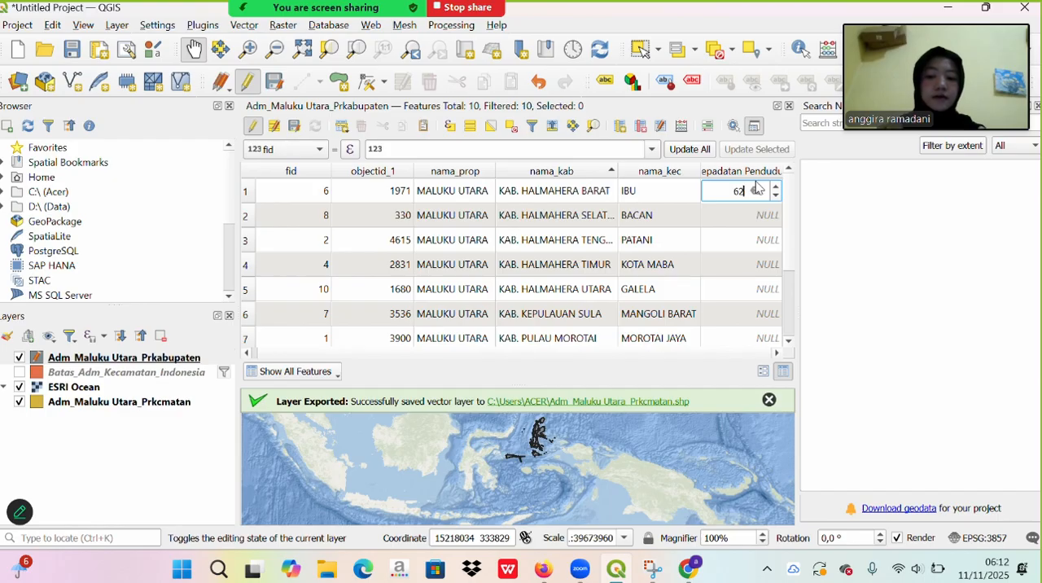
double_click(763, 237)
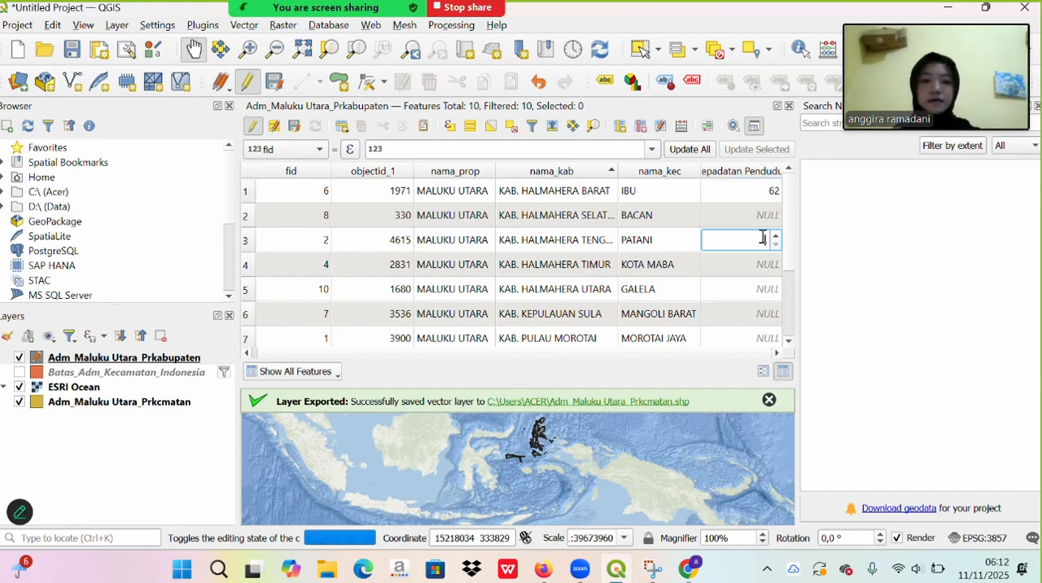
text(28)
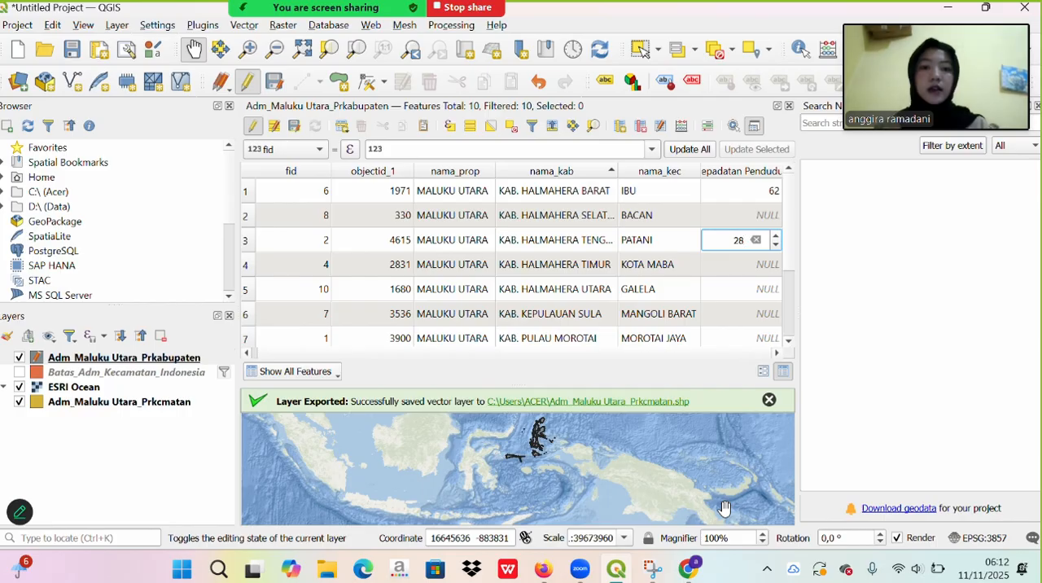
- Look up the density of Halmahera Selatan on the BPS page in Chrome and enter 33 for that regency in QGIS
mouse_move(687, 574)
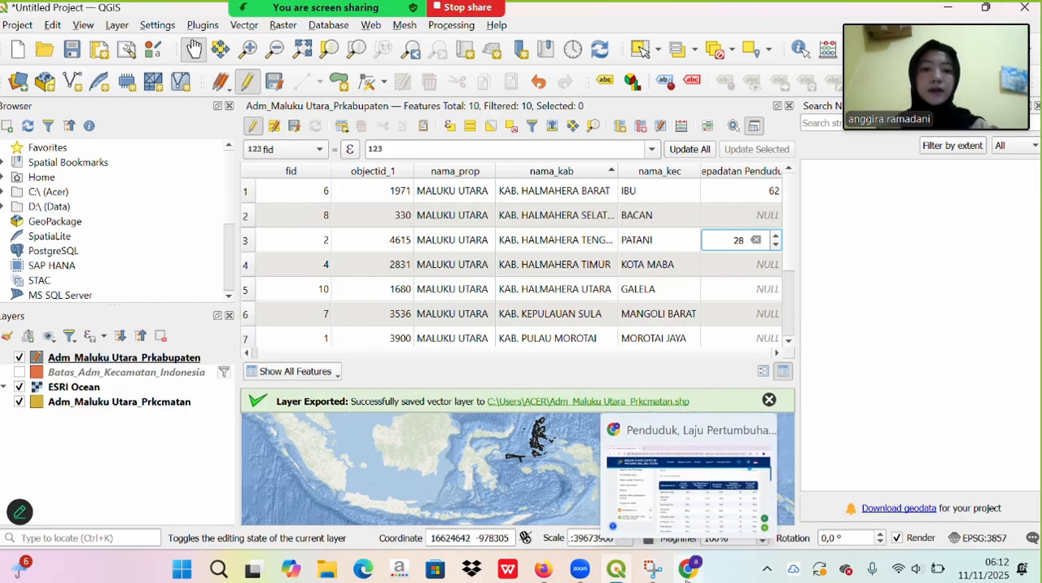
click(686, 570)
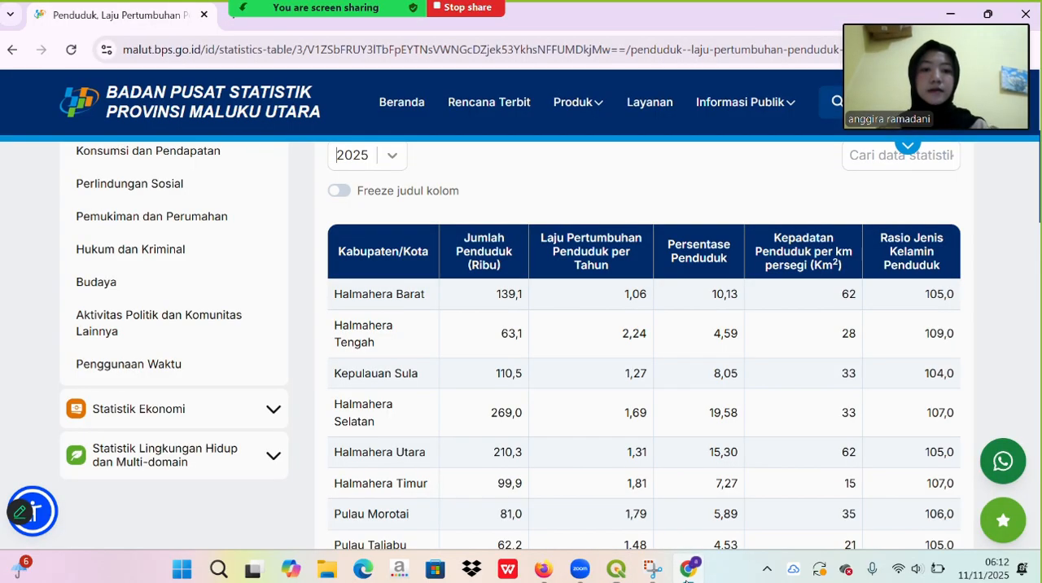
scroll(612, 496, down, 3)
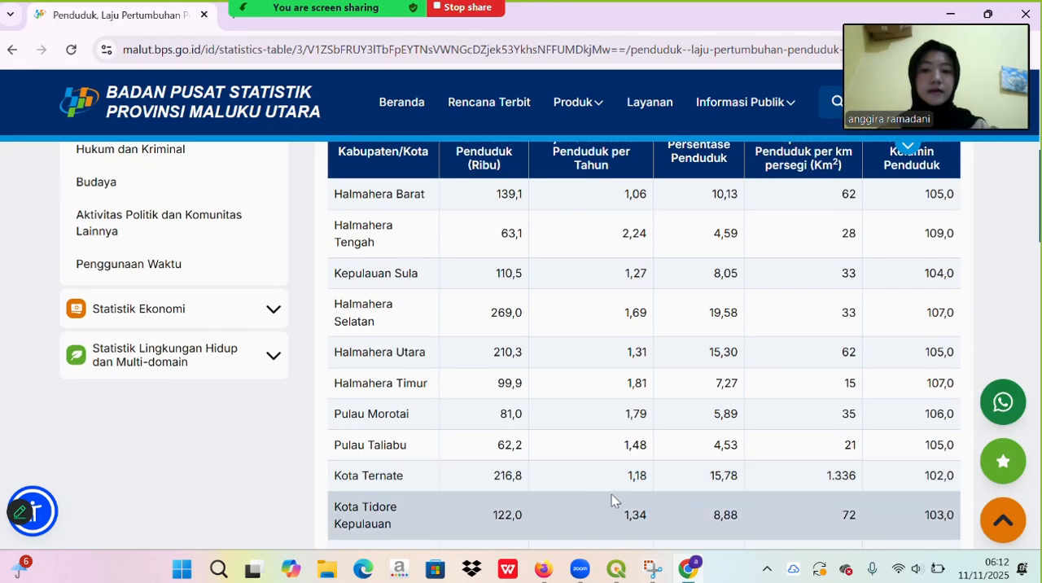
scroll(612, 494, down, 1)
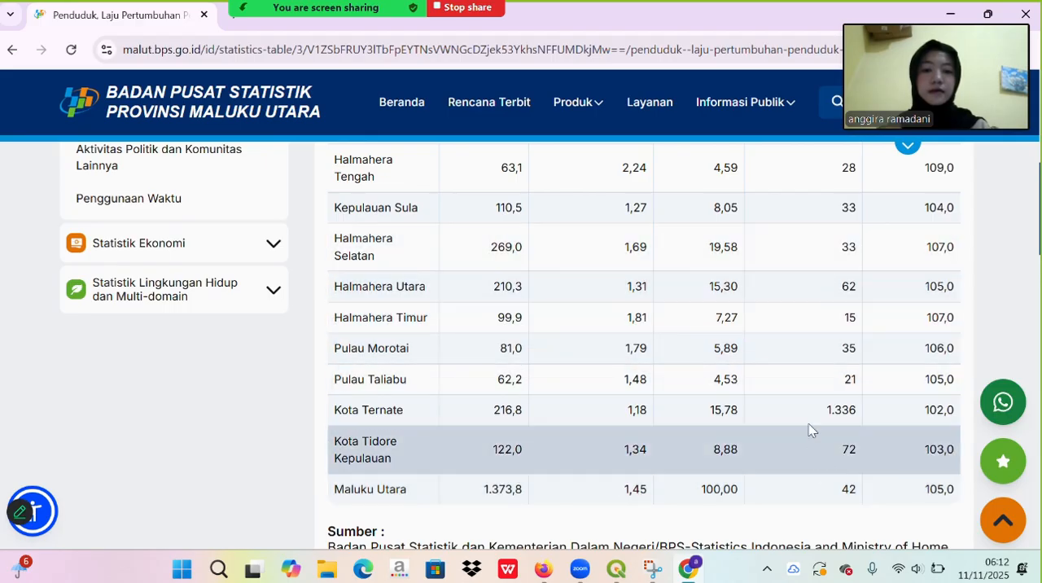
click(618, 569)
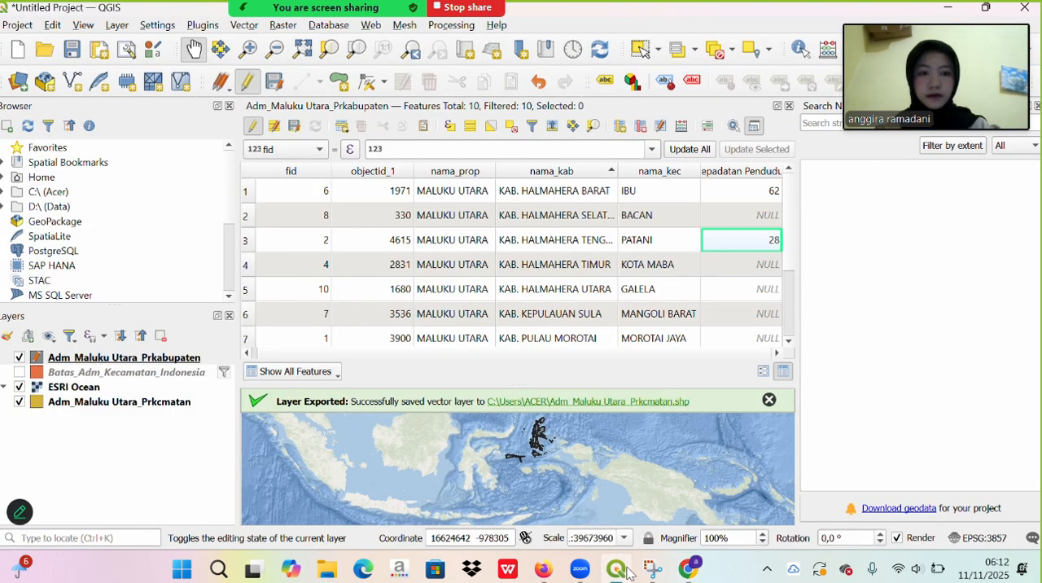
double_click(747, 216)
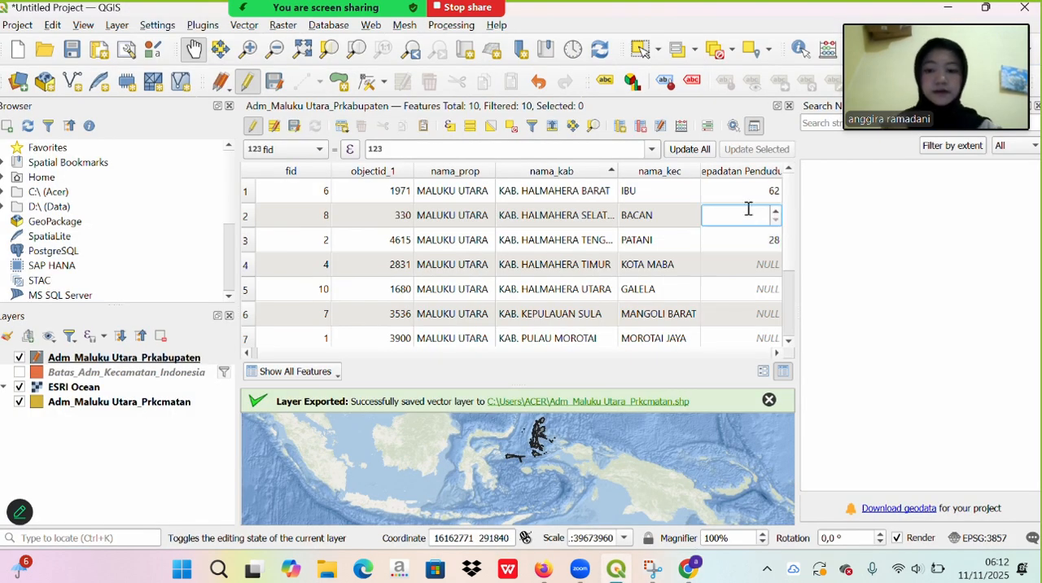
text(33)
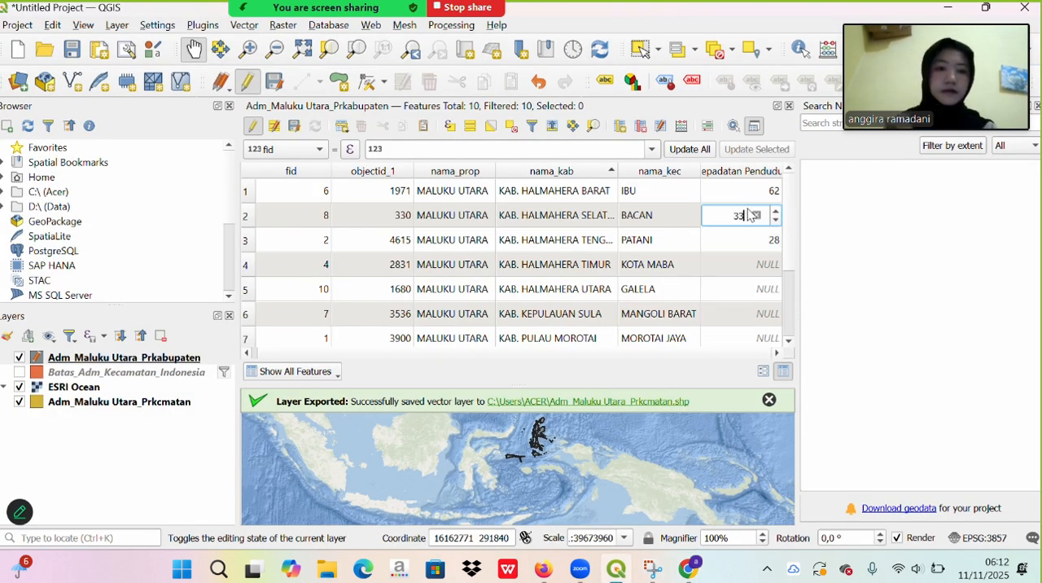
- Set Kepadatan Penduduk to 15 for Kab. Halmahera Timur
double_click(768, 265)
text(14)
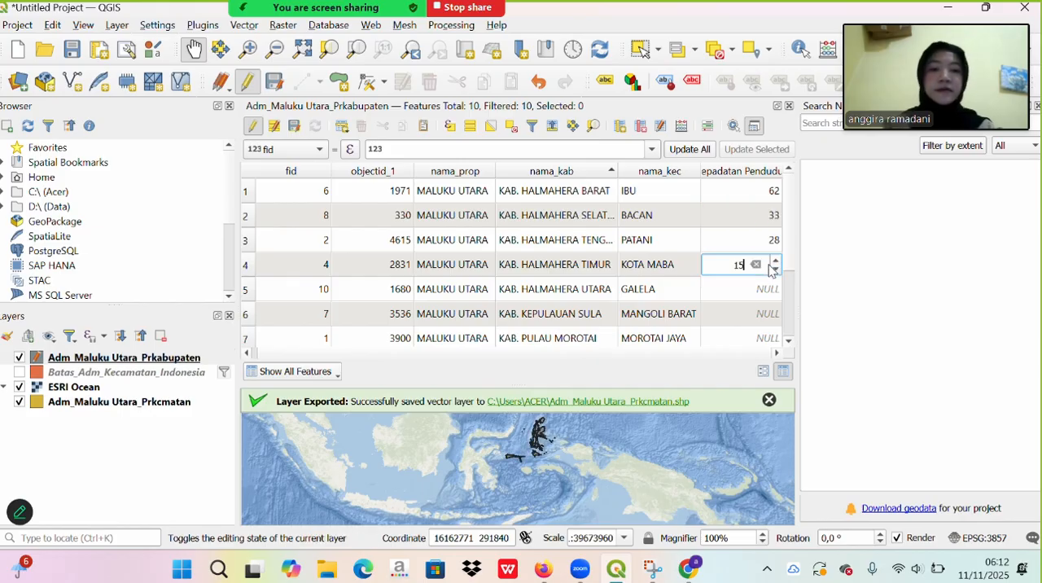
key(ctrl+a)
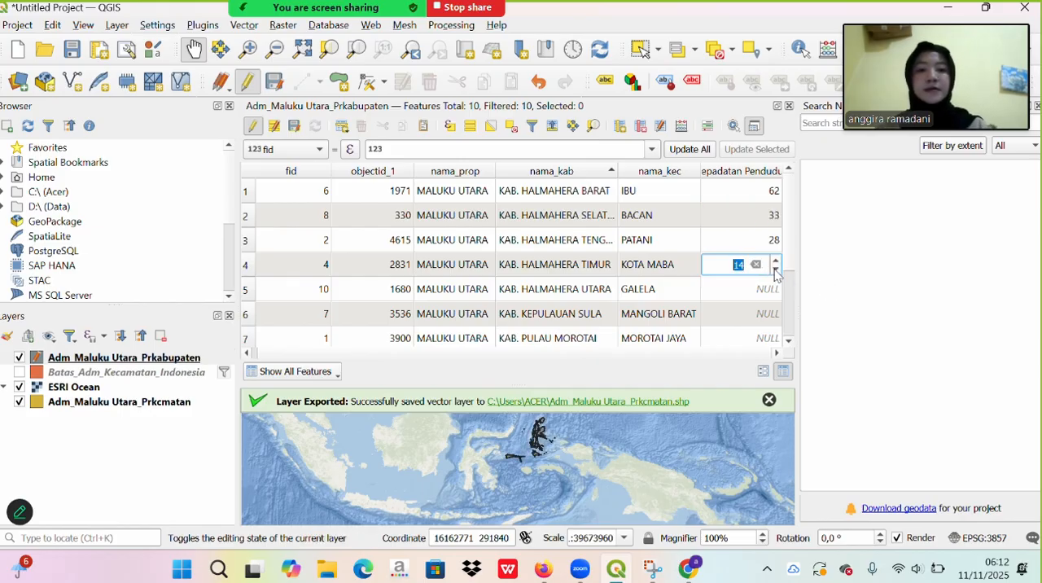
click(775, 261)
click(822, 293)
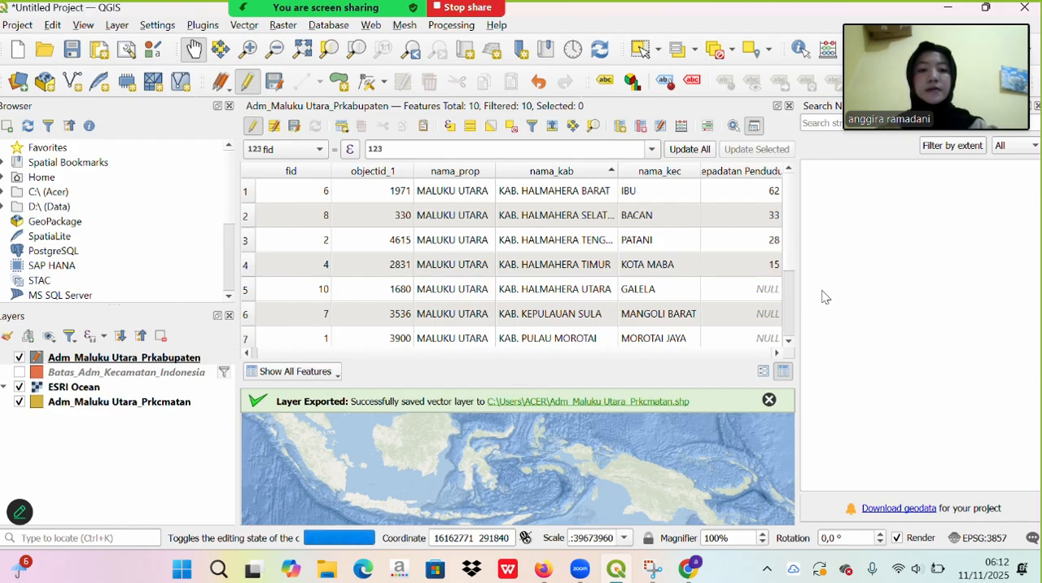
- Consult the BPS population density table in Chrome for the regencies that still lack a value, starting with Halmahera Utara and Kepulauan Sula
scroll(702, 317, down, 2)
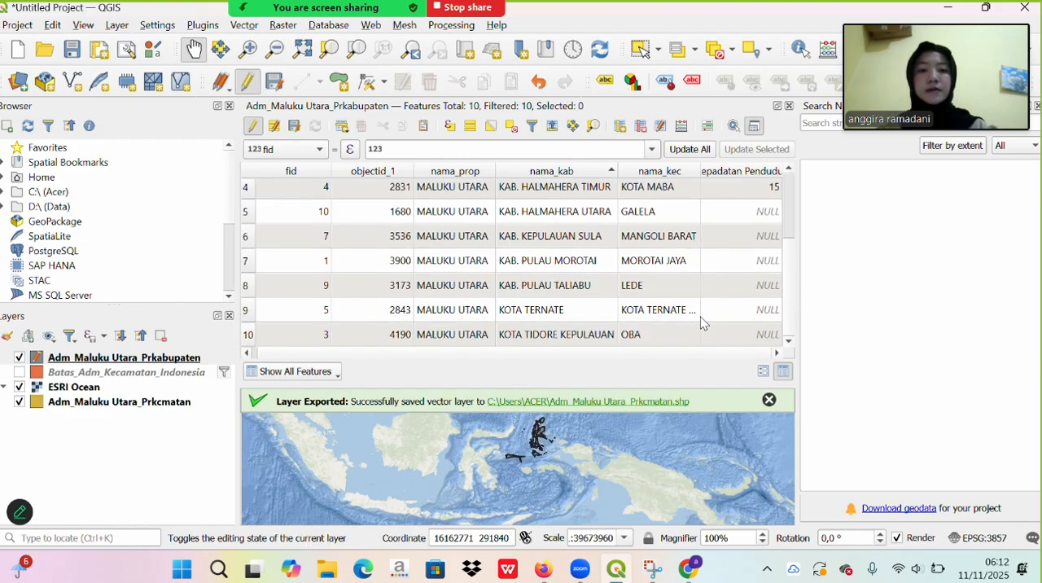
click(690, 569)
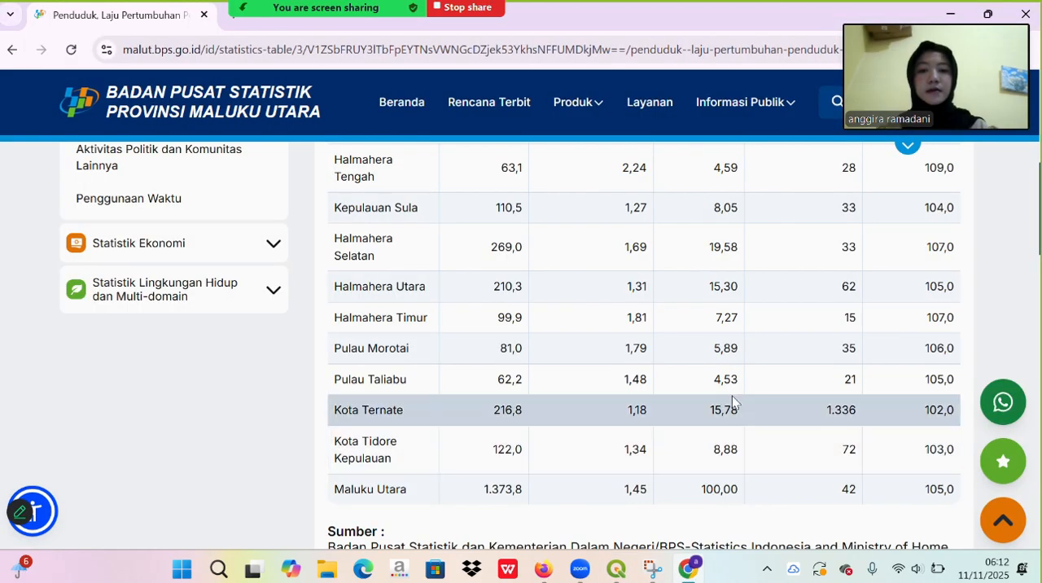
scroll(731, 395, up, 1)
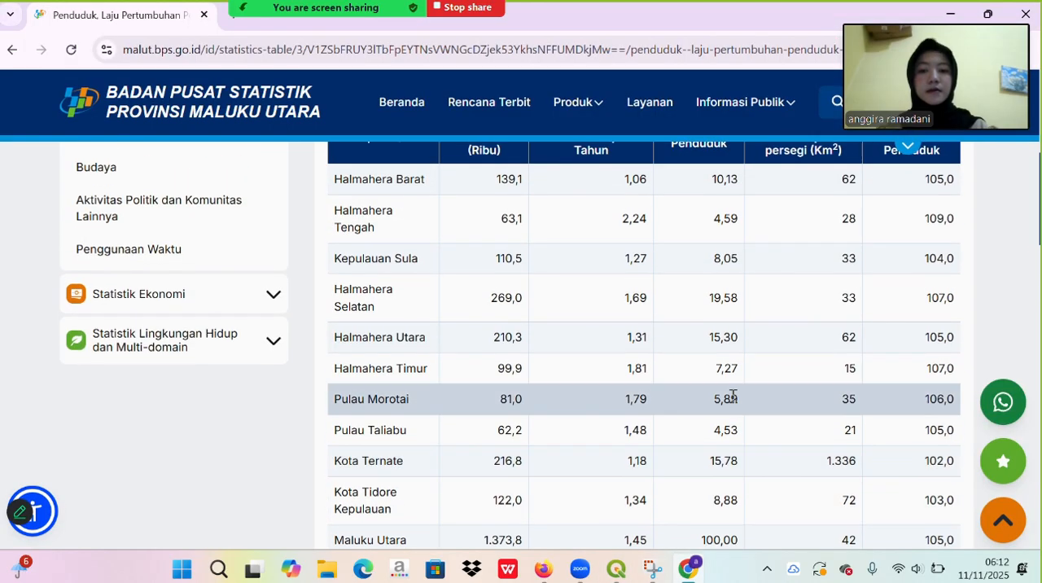
scroll(731, 395, down, 1)
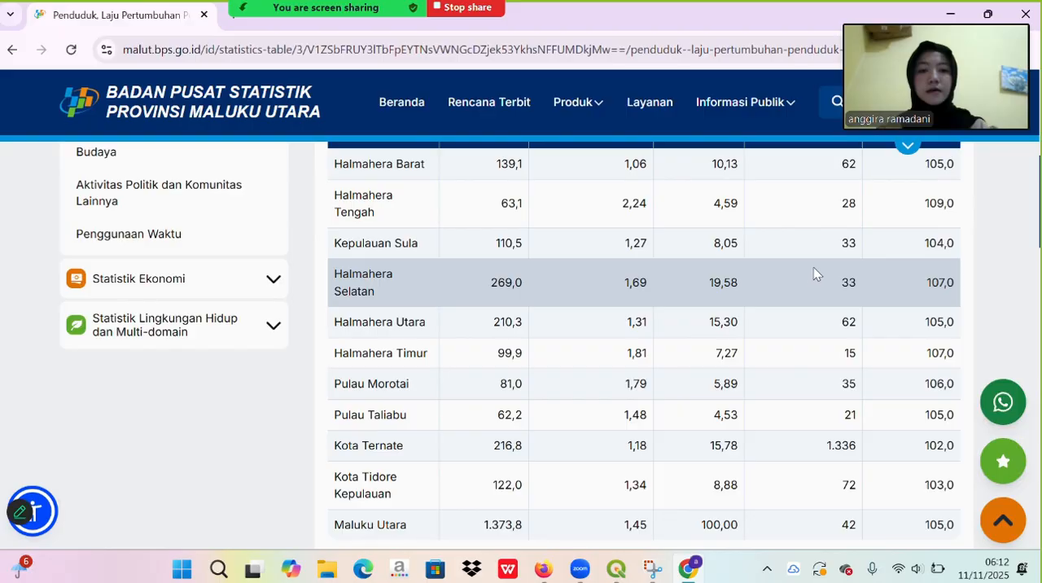
click(614, 570)
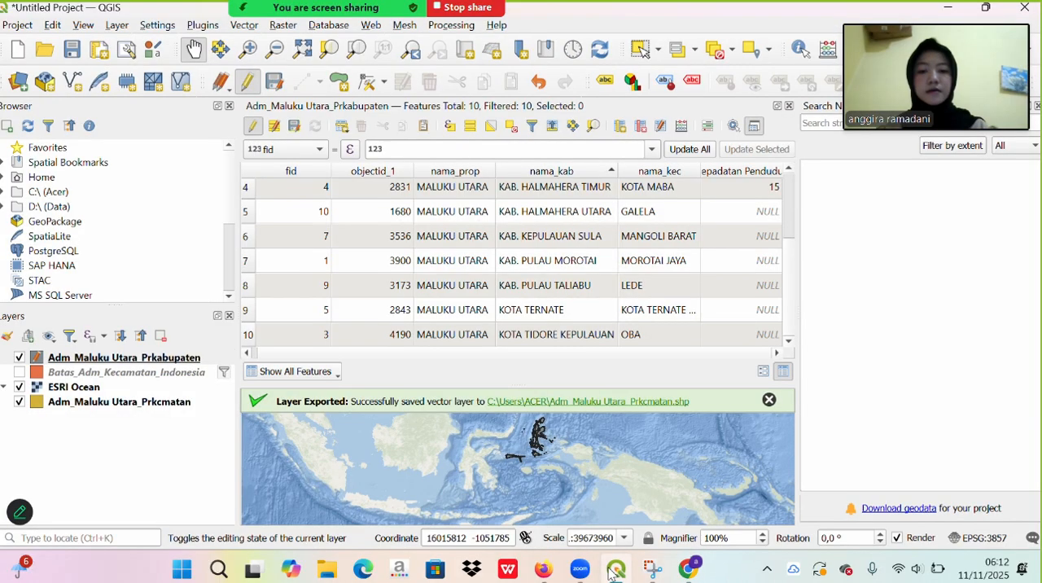
click(688, 569)
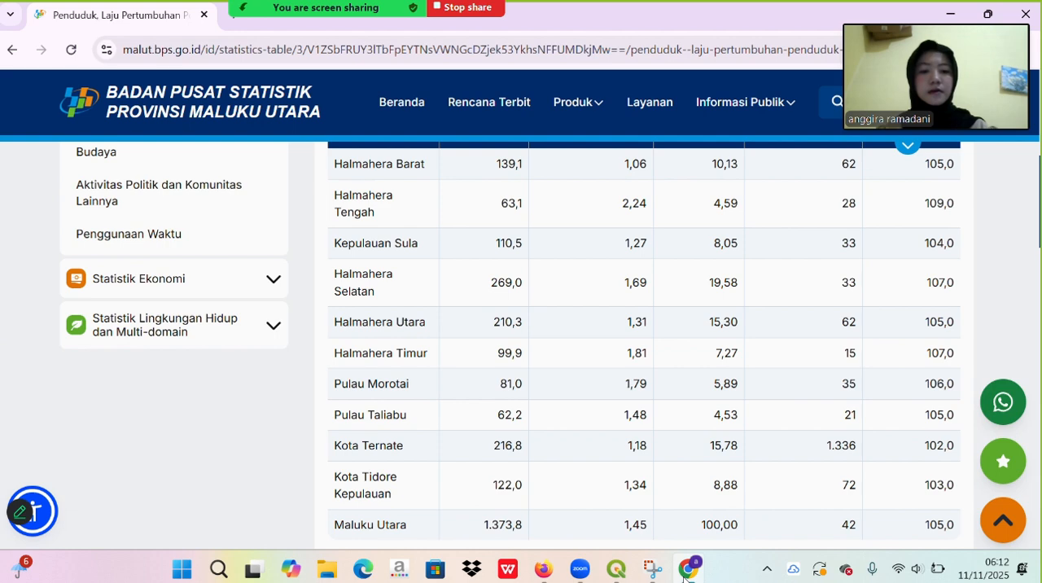
scroll(753, 509, down, 1)
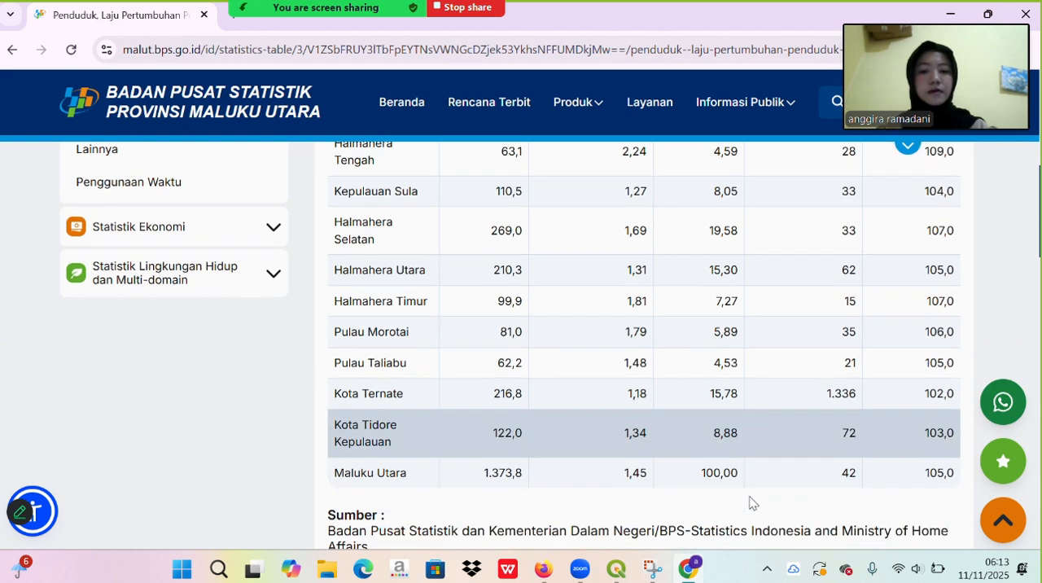
scroll(751, 503, up, 1)
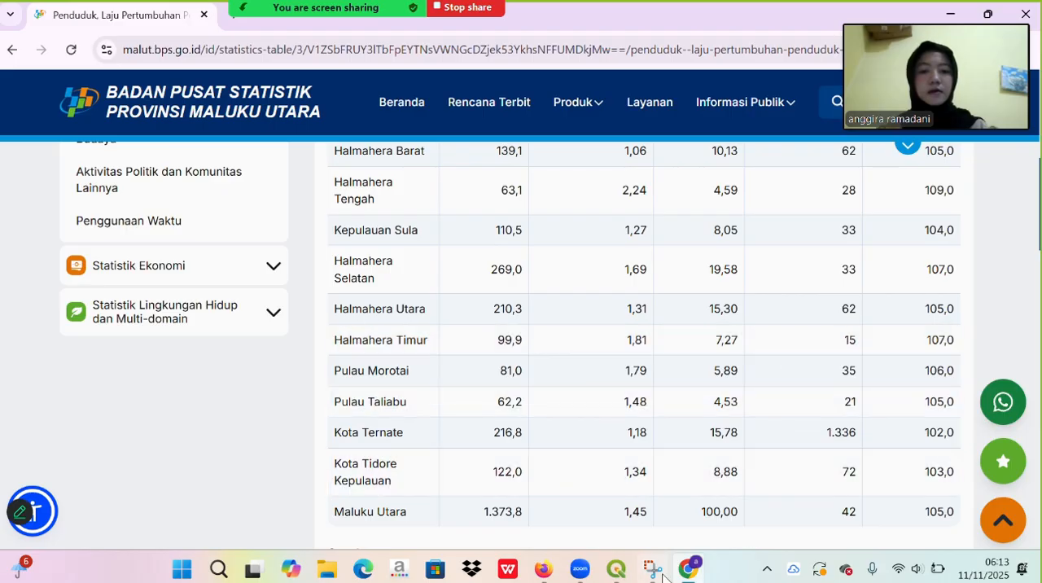
- Back in QGIS, set Kepadatan Penduduk to 62 for Kab. Halmahera Utara and 33 for Kab. Kepulauan Sula
click(616, 568)
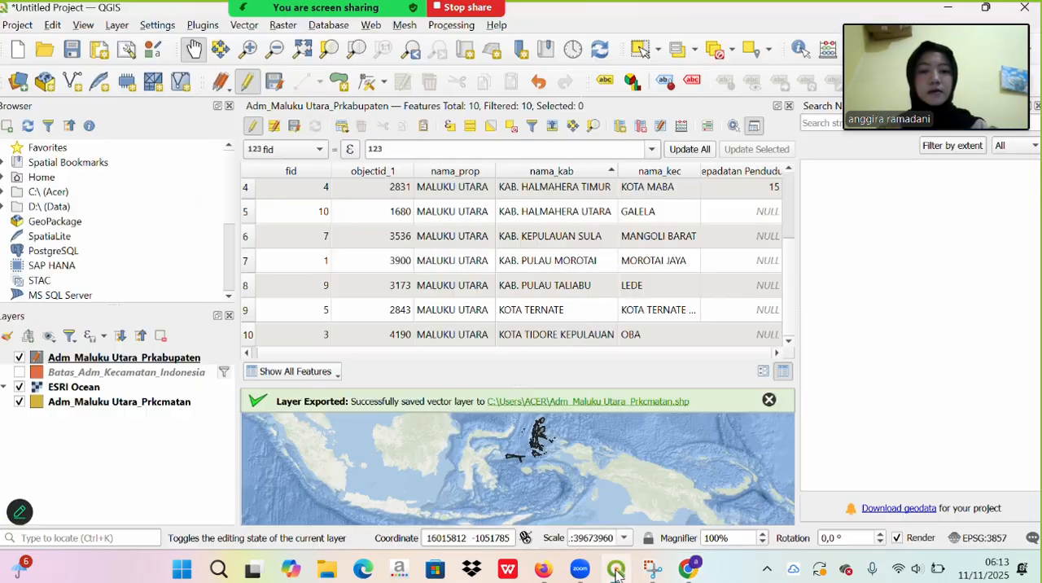
double_click(756, 213)
text(62)
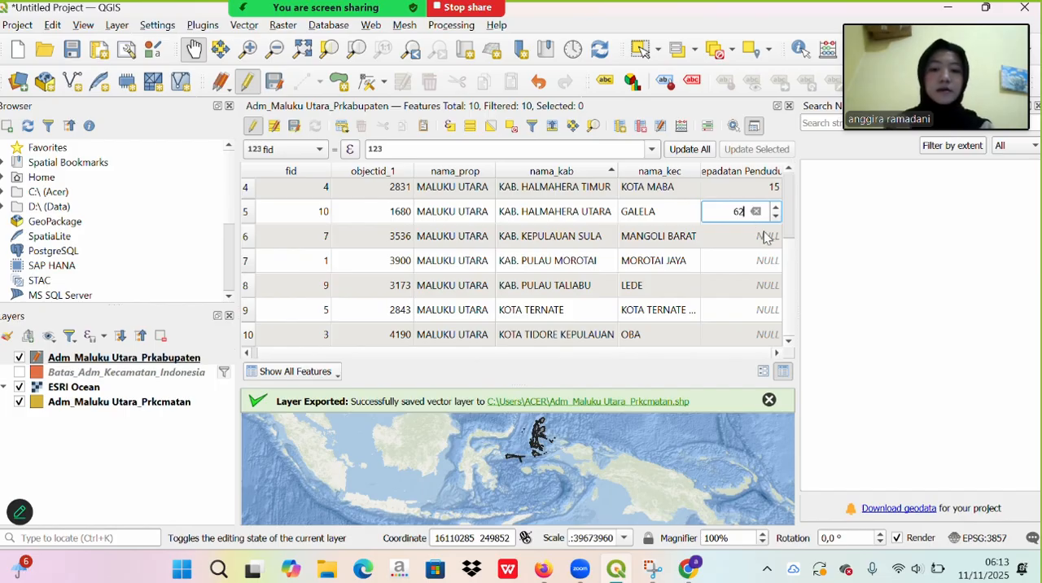
click(763, 235)
text(33)
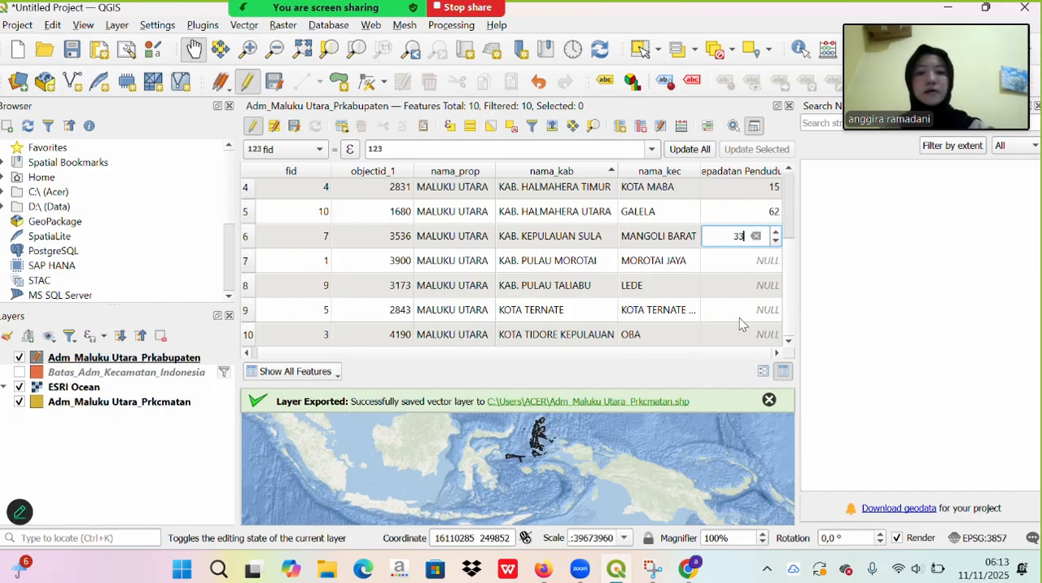
- Check the BPS table in Chrome and in QGIS enter densities of 35 for Kab. Pulau Morotai and 21 for Kab. Pulau Taliabu
mouse_move(688, 568)
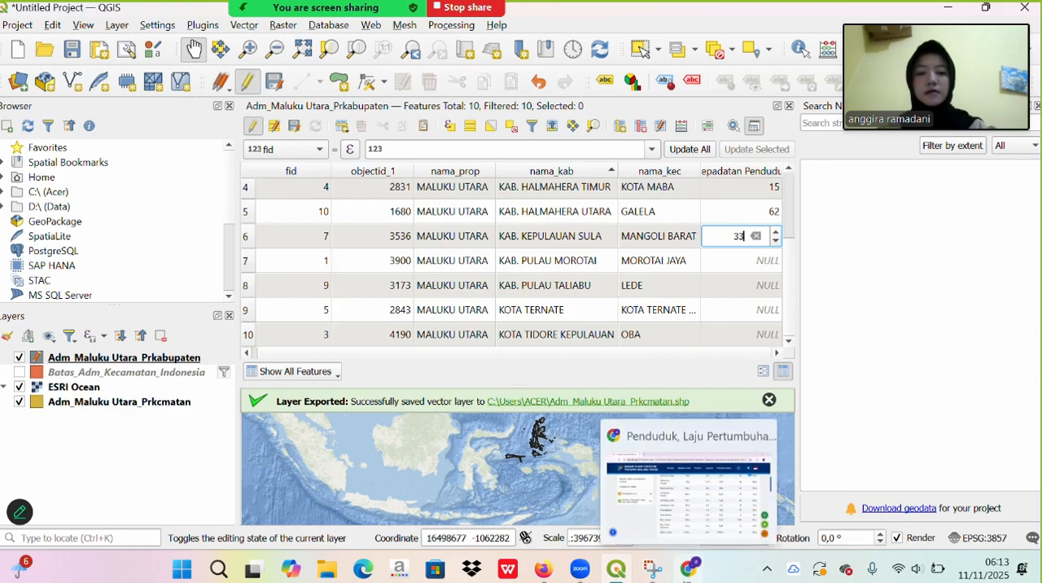
click(656, 458)
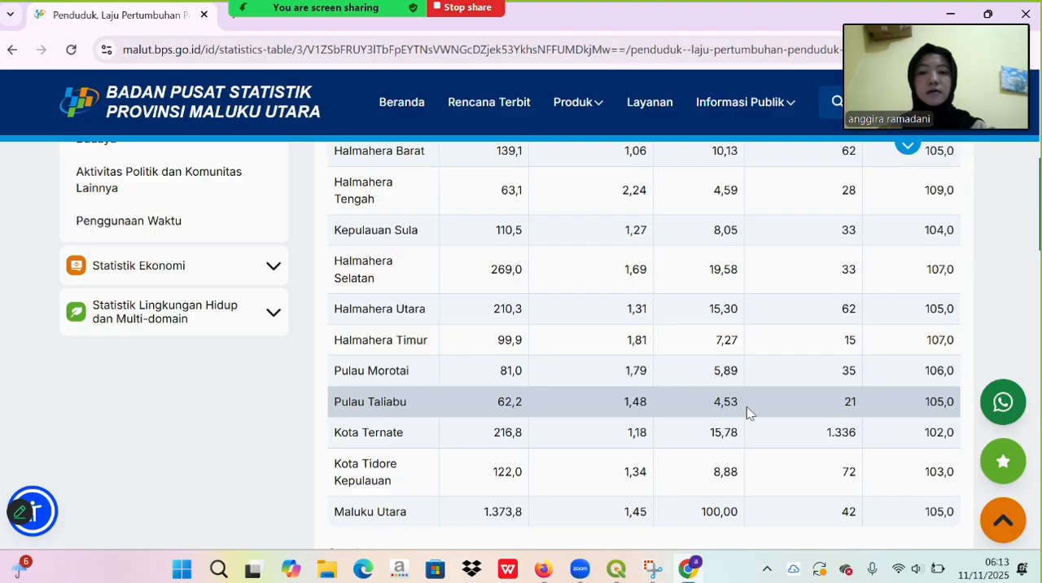
click(612, 570)
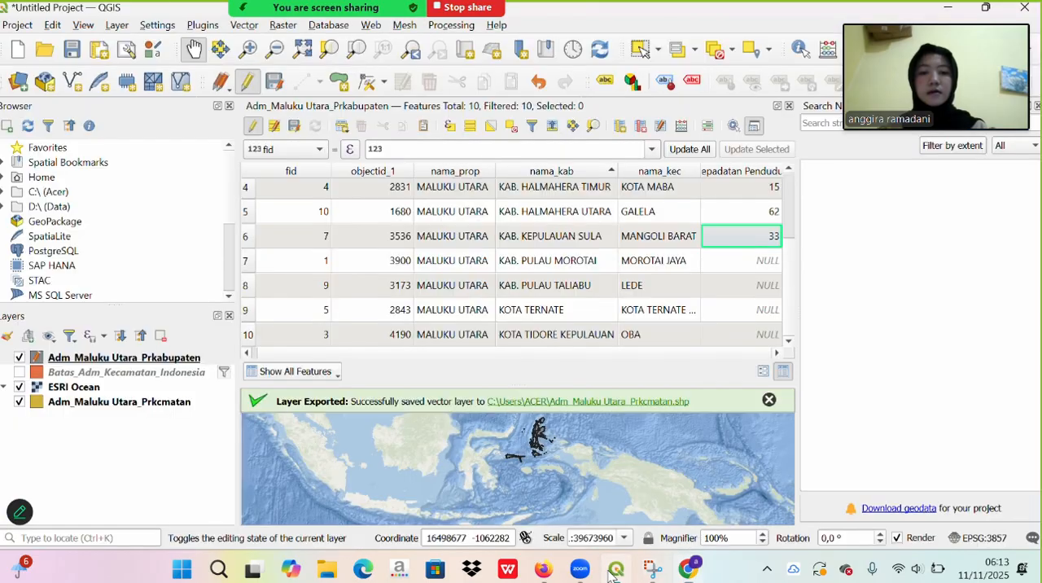
double_click(745, 259)
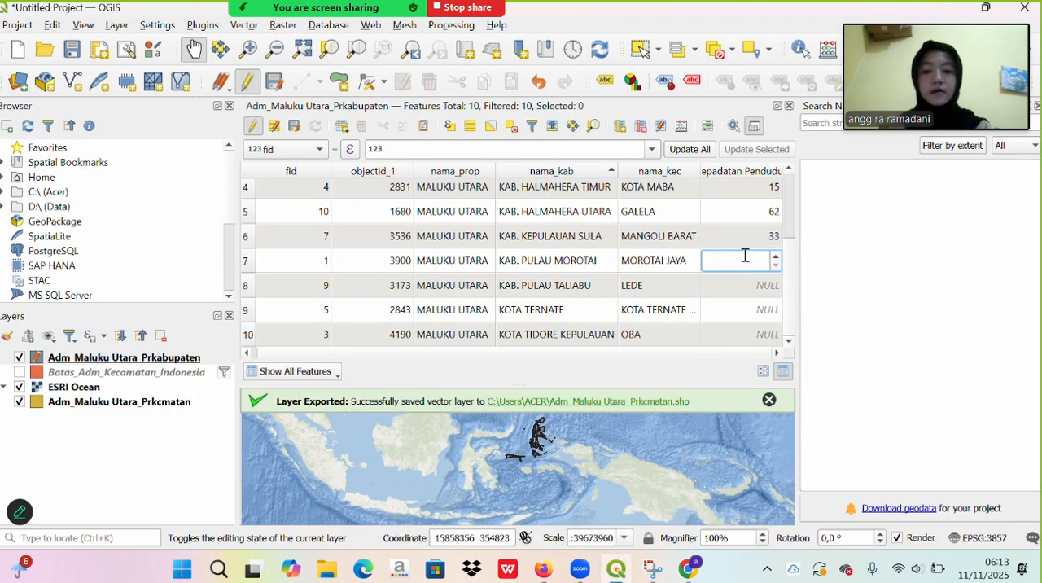
text(35)
double_click(762, 287)
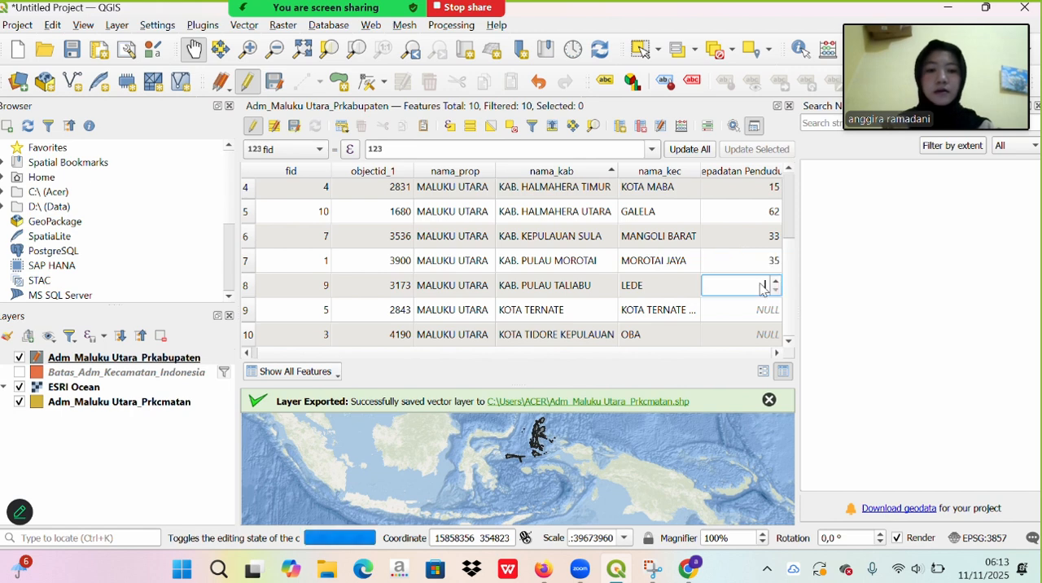
text(21)
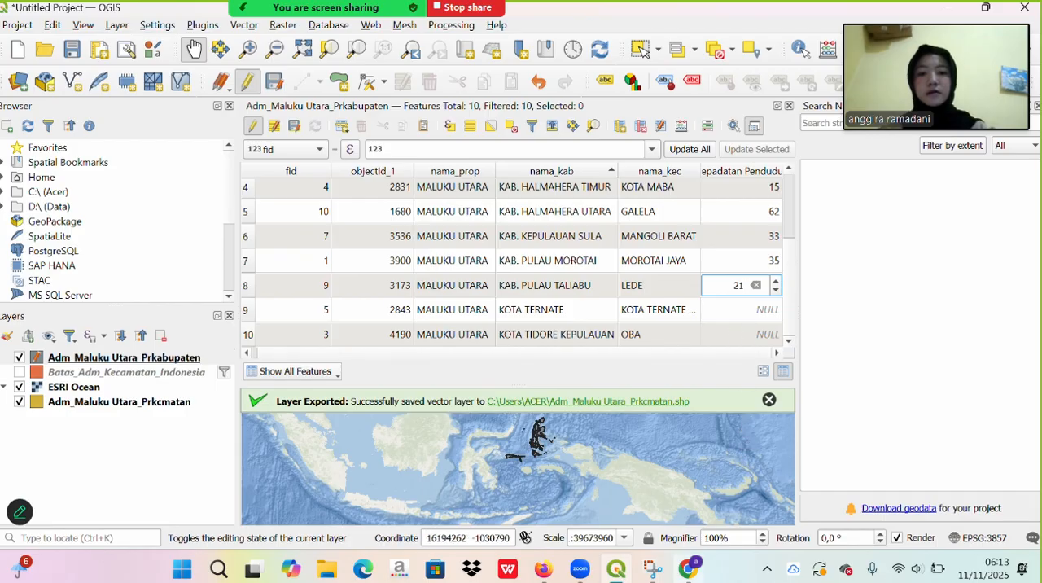
- Check the BPS table in Chrome and in QGIS enter densities of 1336 for Kota Ternate and 72 for Kota Tidore Kepulauan
click(697, 575)
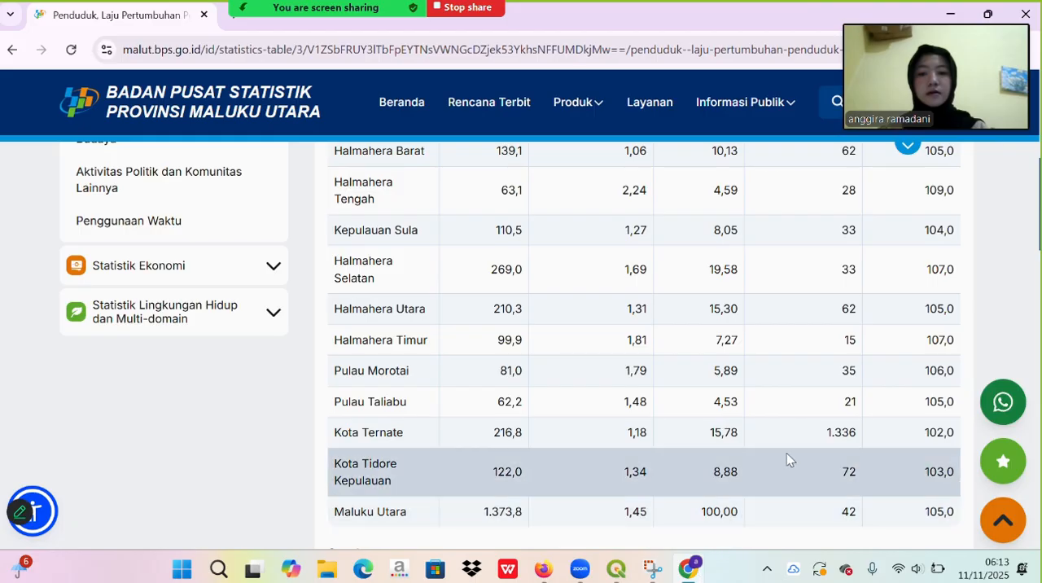
click(616, 568)
double_click(752, 316)
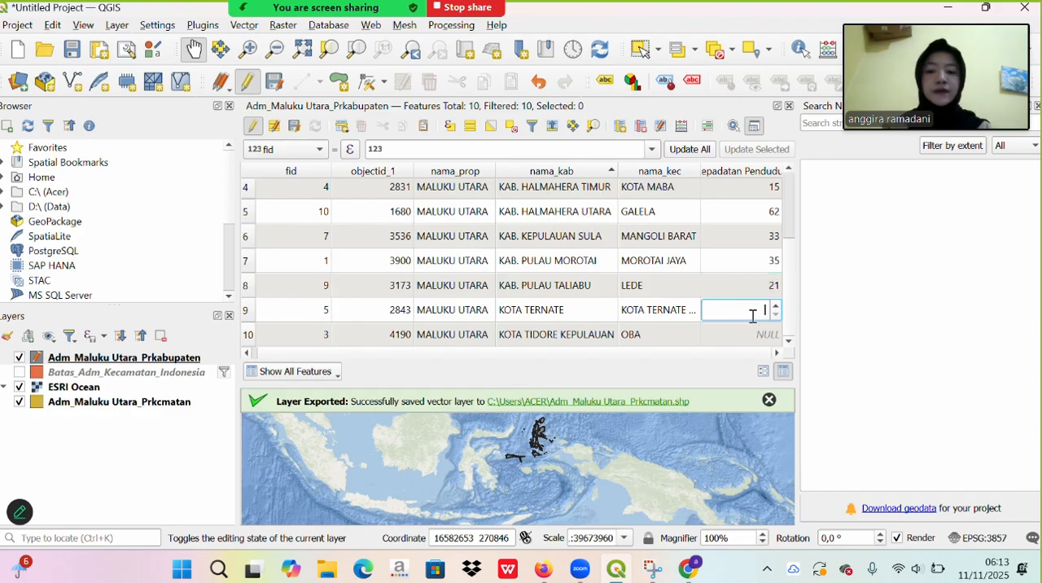
text(13336)
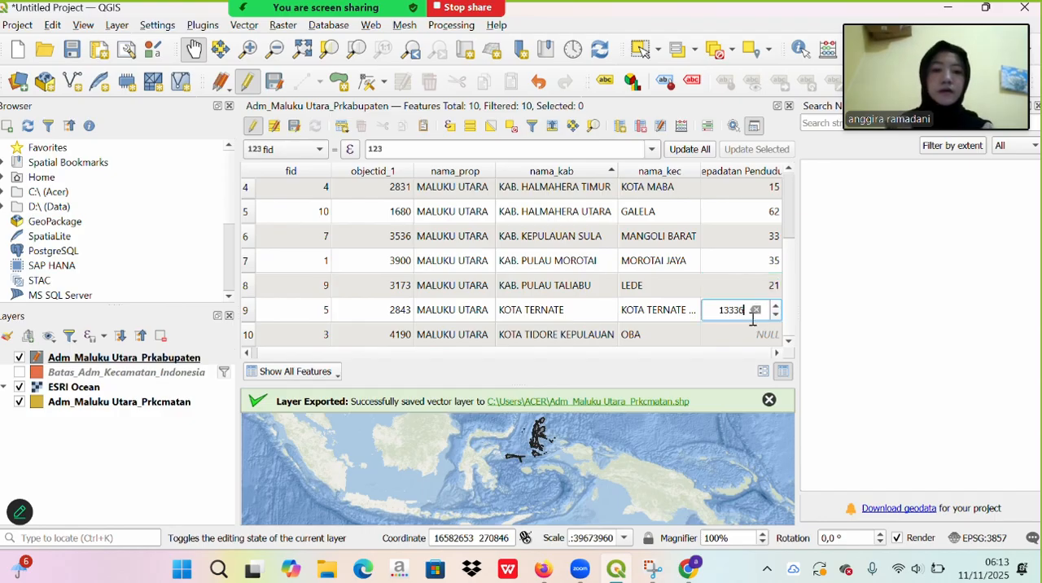
key(BackSpace)
key(BackSpace)
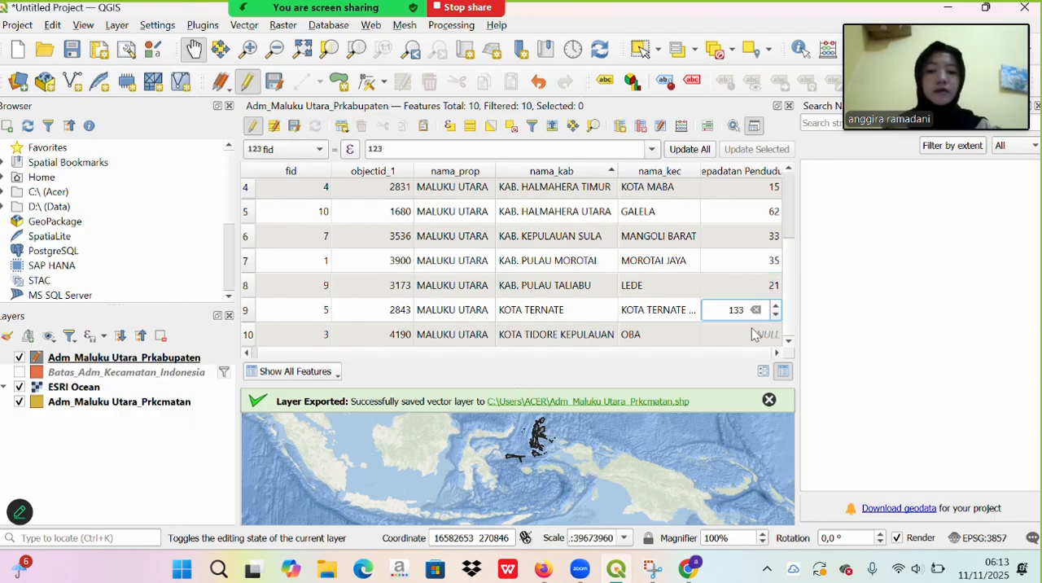
double_click(754, 334)
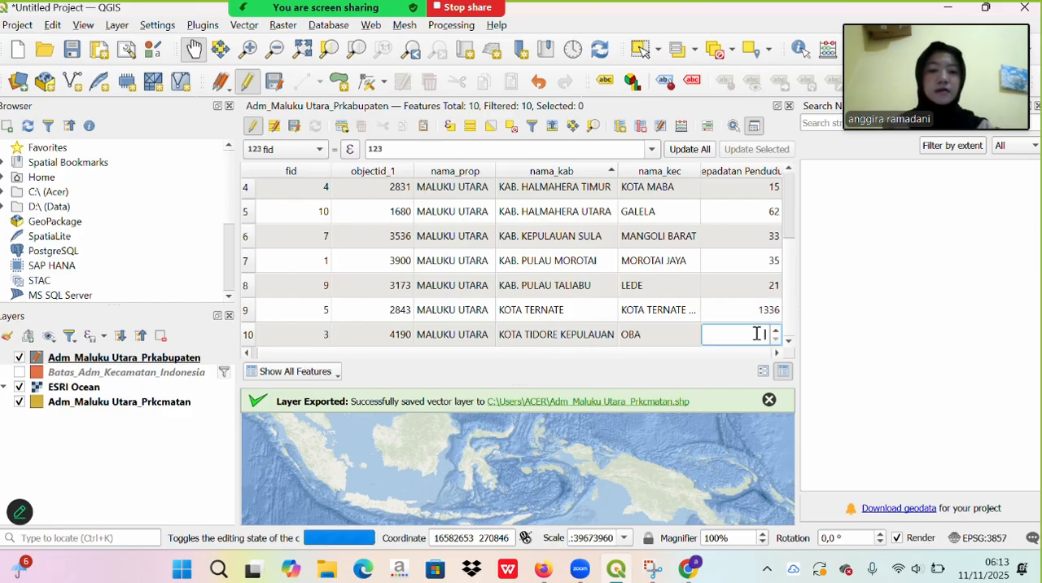
text(72)
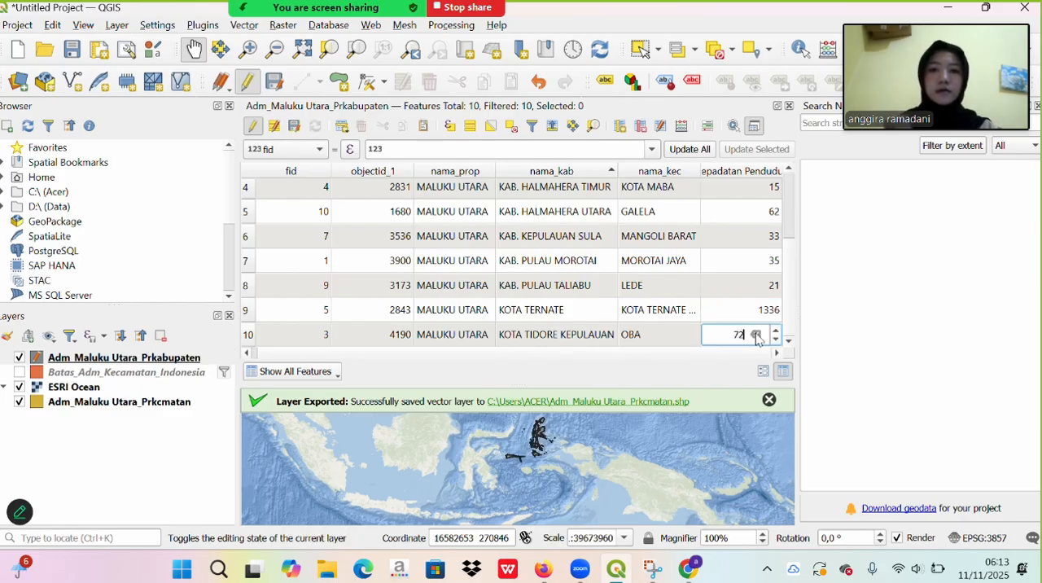
key(Return)
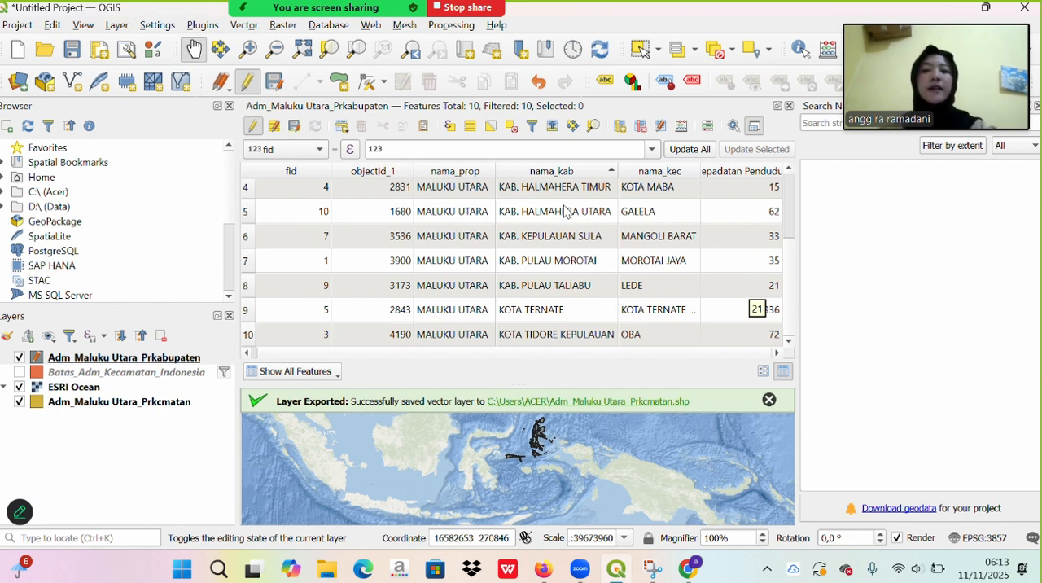
- Save the edits to Adm_Maluku Utara_Prkabupaten, end its editing session and close the attribute table
click(301, 128)
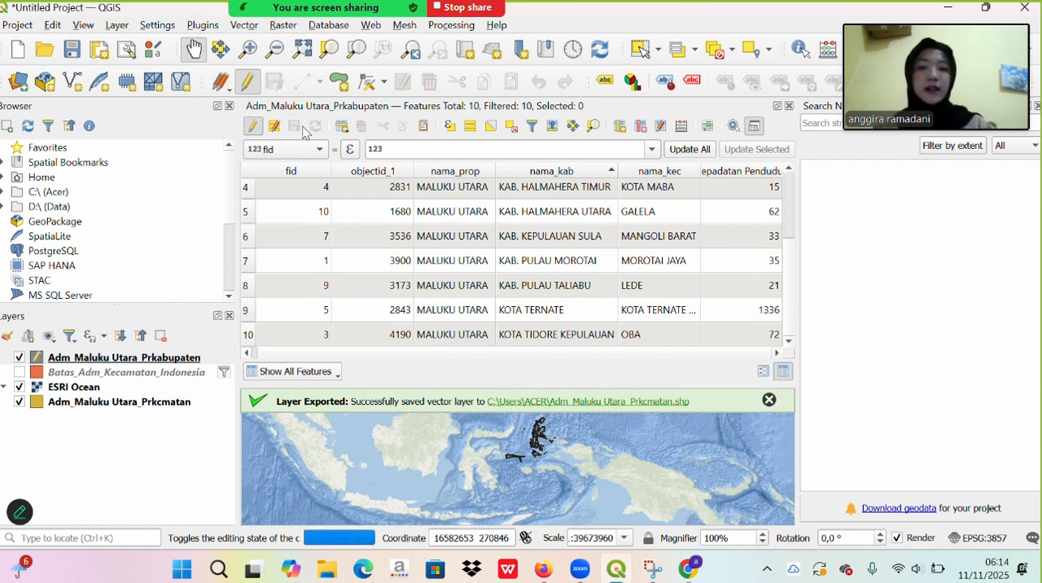
click(254, 128)
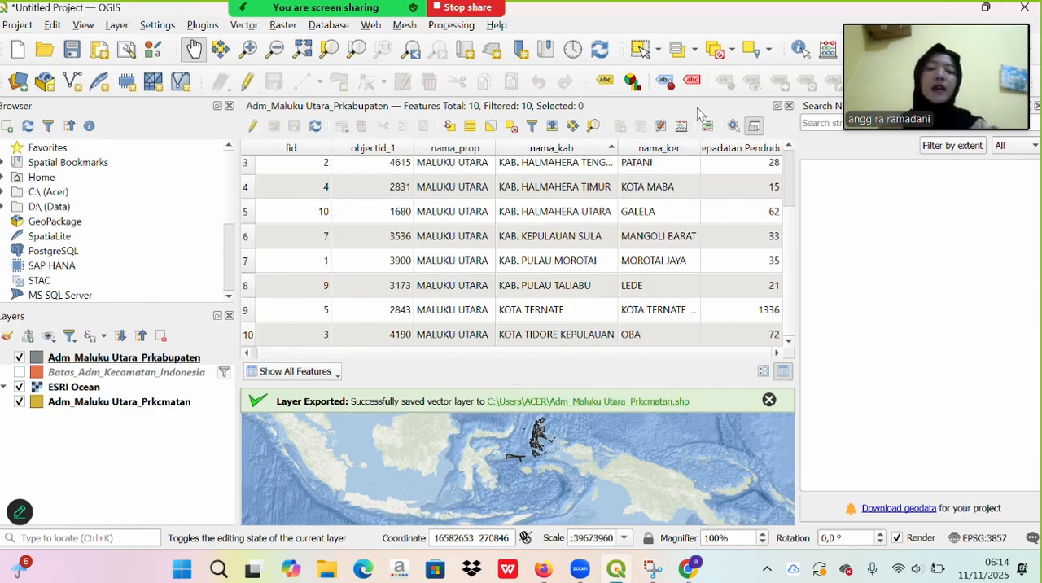
click(788, 106)
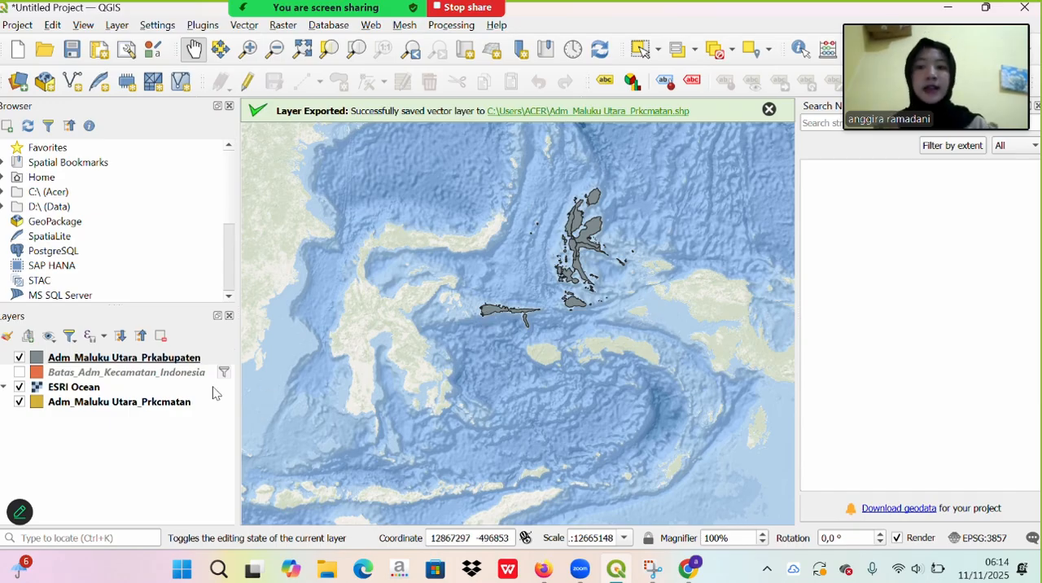
- Switch the symbology of the Adm_Maluku Utara_Prkabupaten layer to Graduated, using Kepadatan Penduduk as the value
click(177, 363)
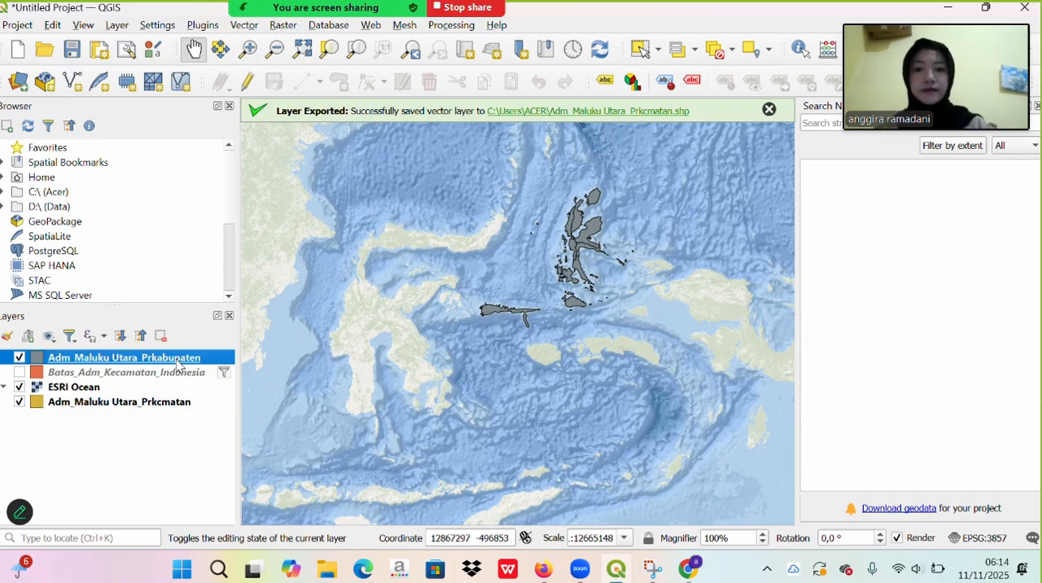
right_click(177, 363)
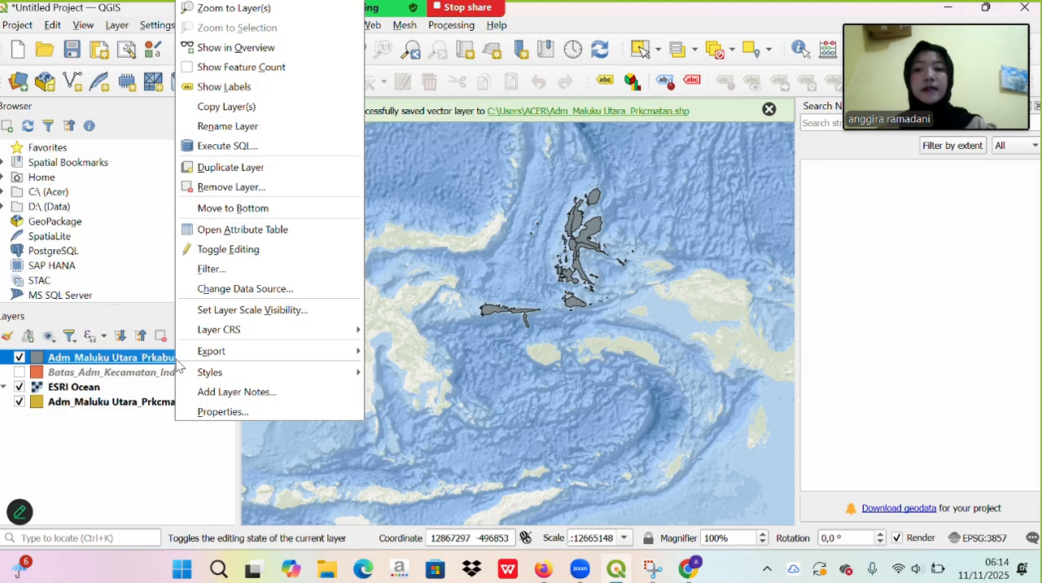
click(216, 410)
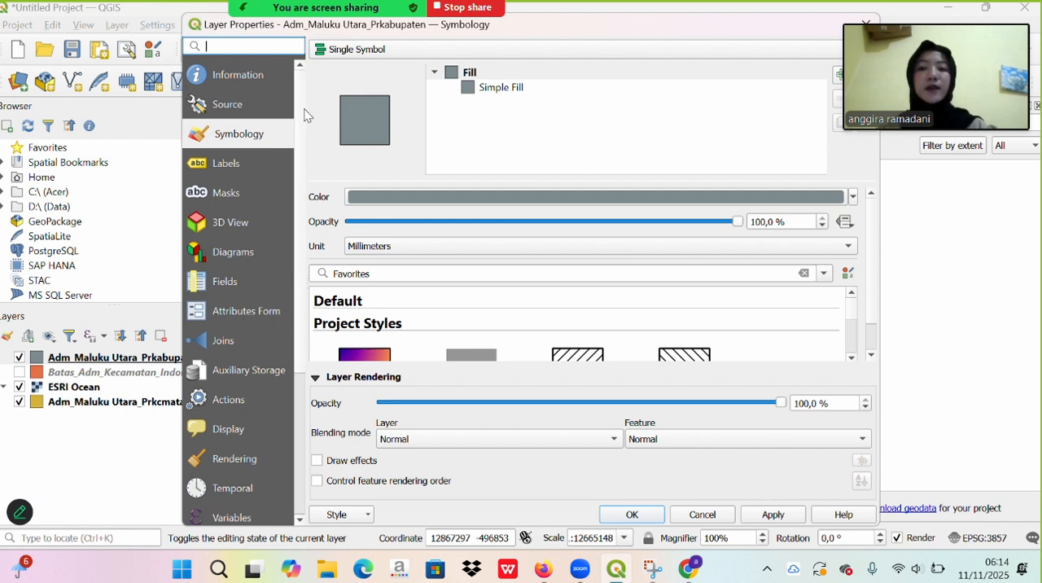
click(355, 51)
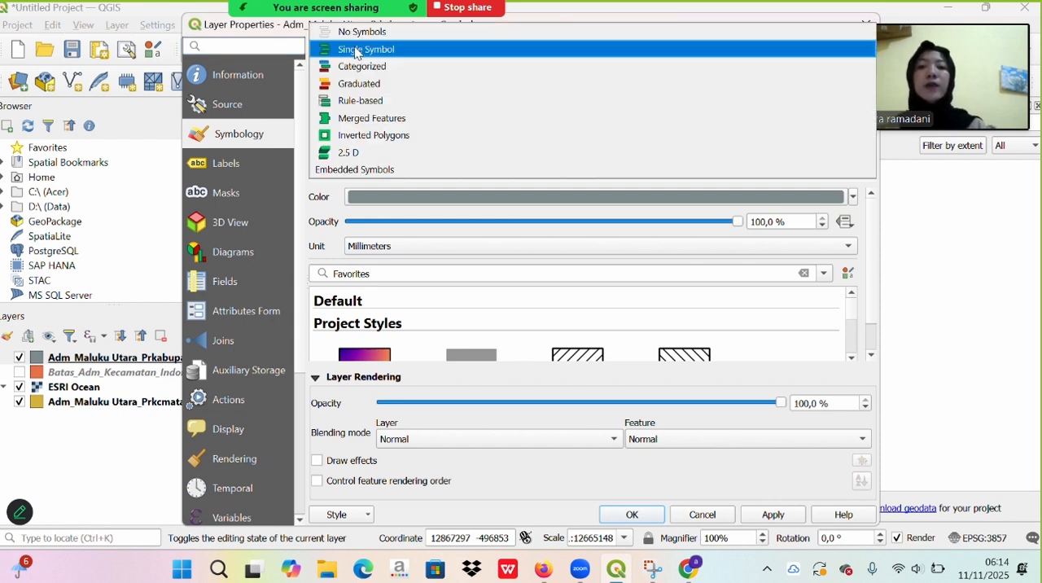
click(374, 85)
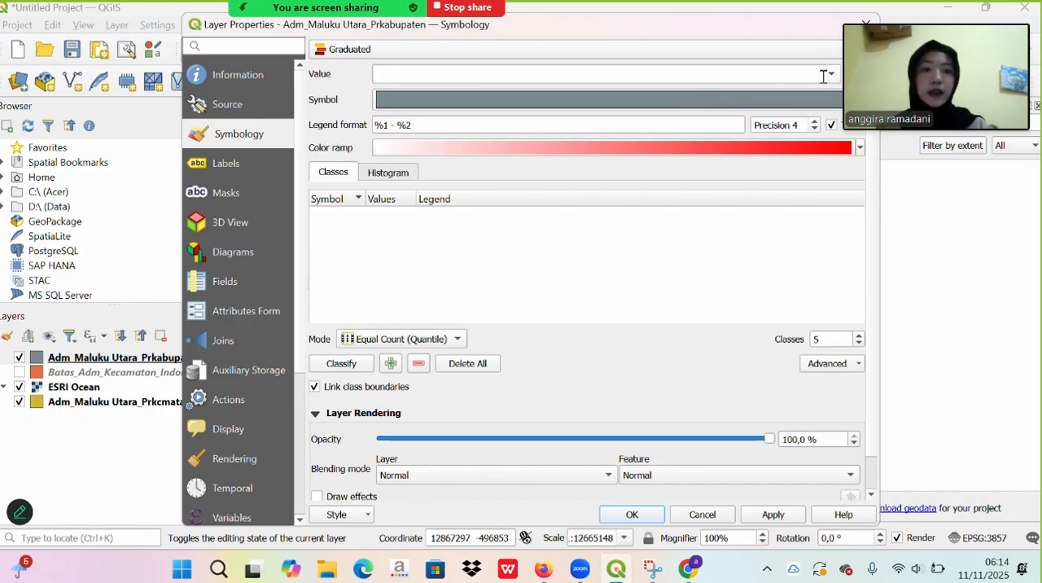
click(826, 74)
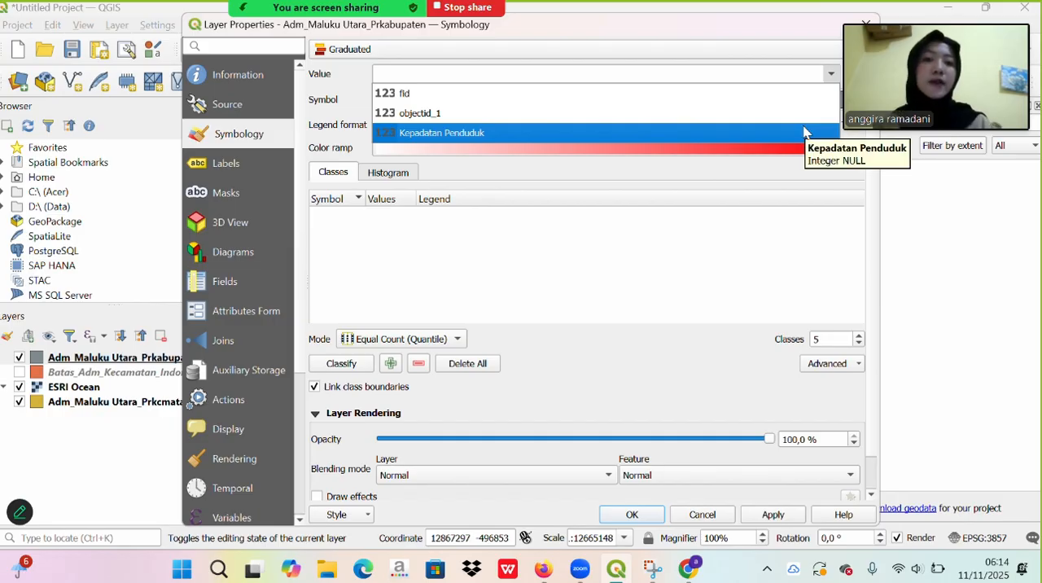
click(803, 132)
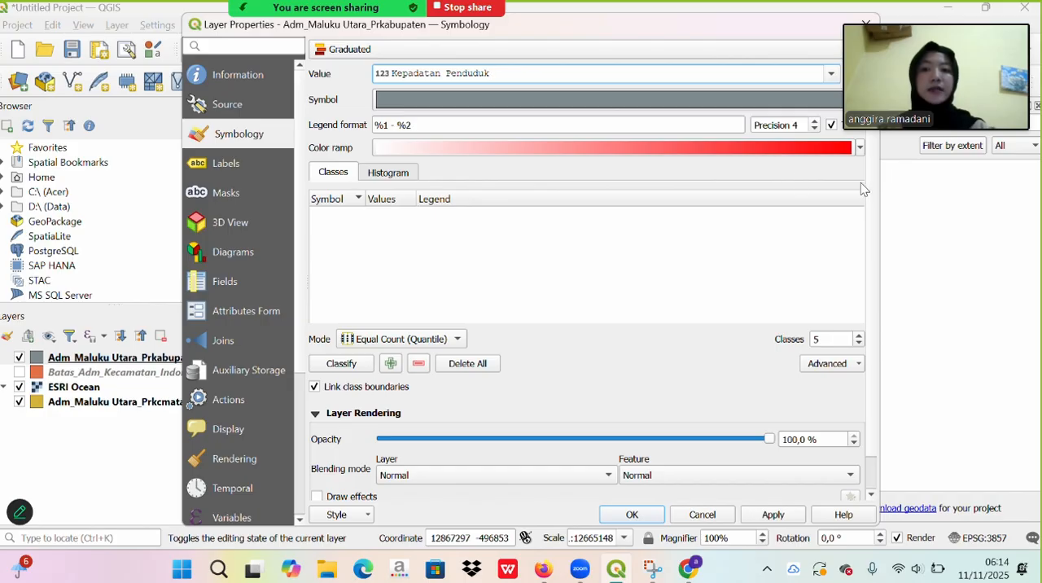
- Apply the Reds color ramp and classify the density values into 5 Equal Count (Quantile) classes
click(860, 149)
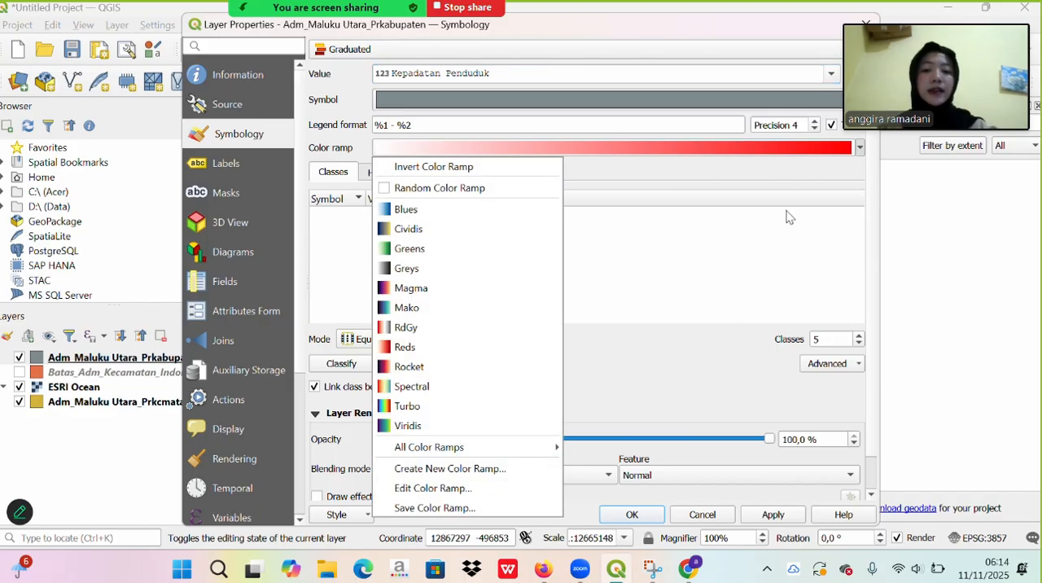
click(524, 347)
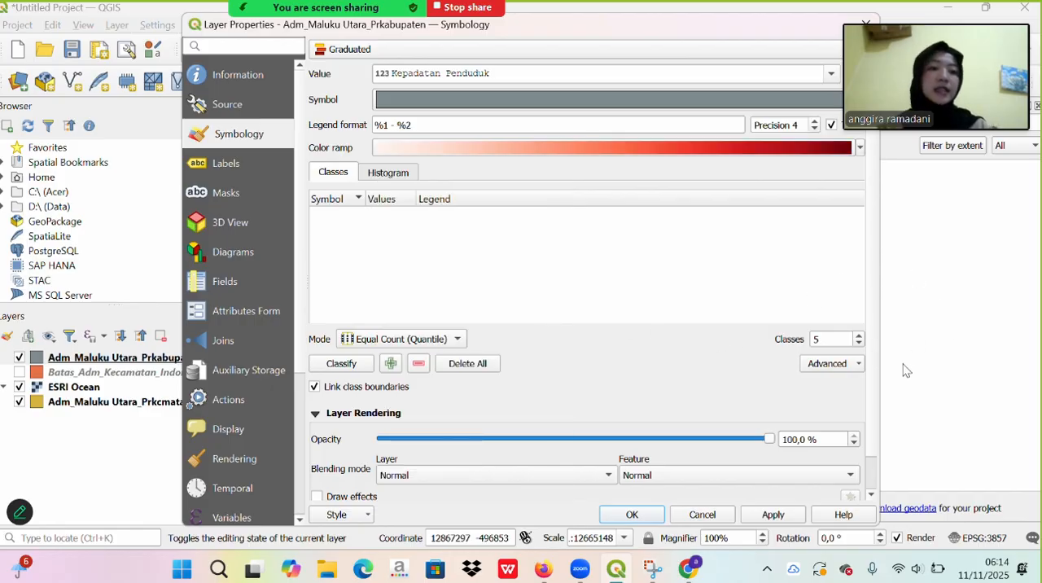
click(342, 363)
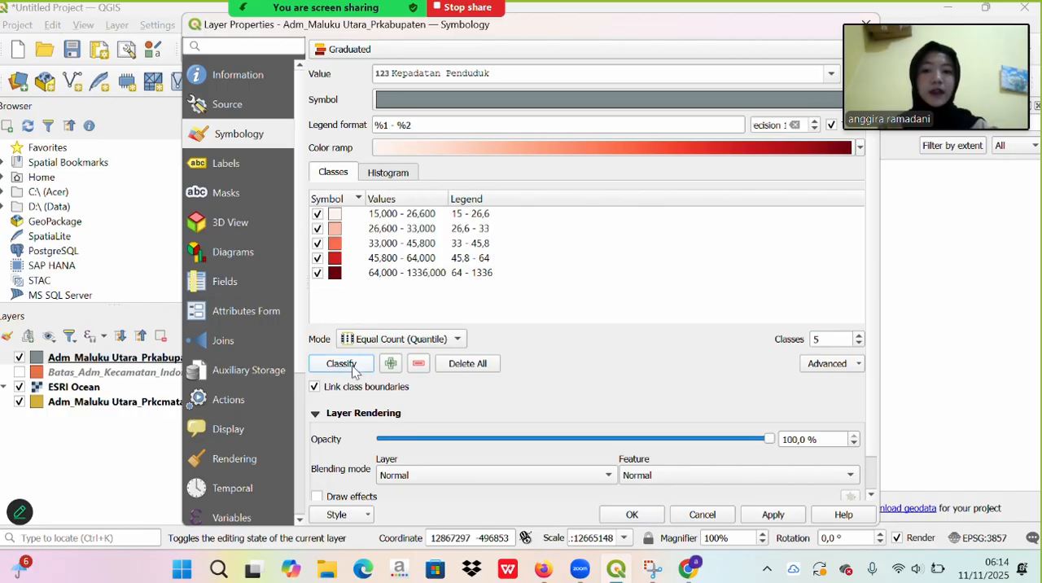
- Add the prefix "Rendah" to the legend label of the lowest class, 15 - 26,6
double_click(456, 213)
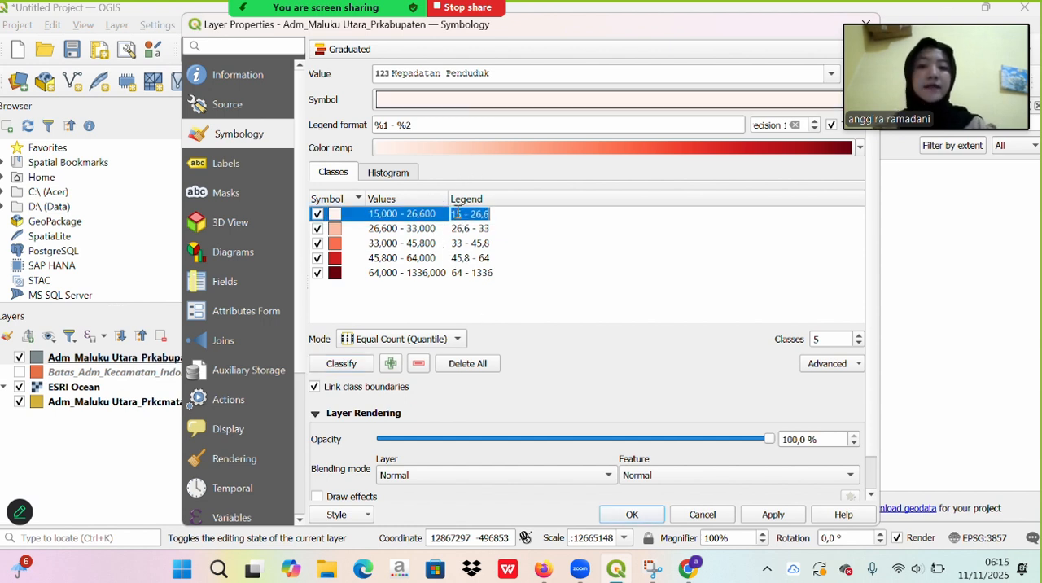
click(456, 213)
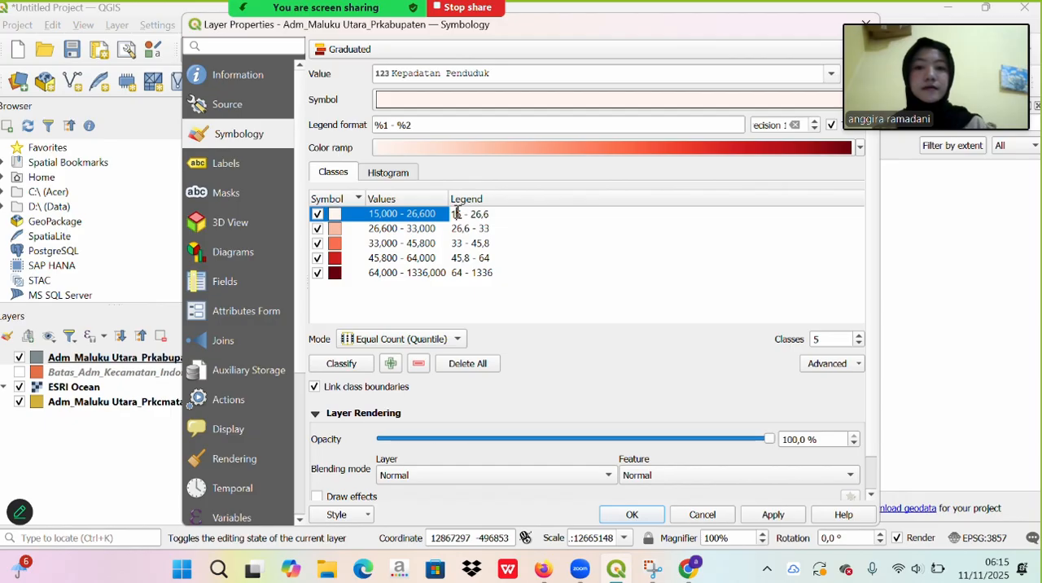
text(Rendah)
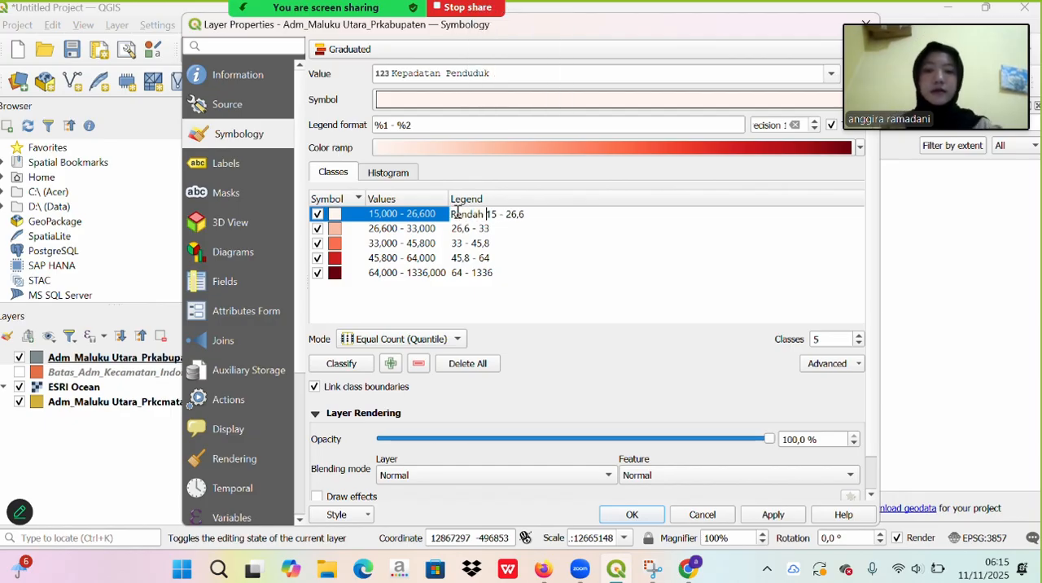
- Add the prefix "Sangat Rendah" to the legend label of the second class, 26,6 - 33
double_click(457, 228)
click(458, 228)
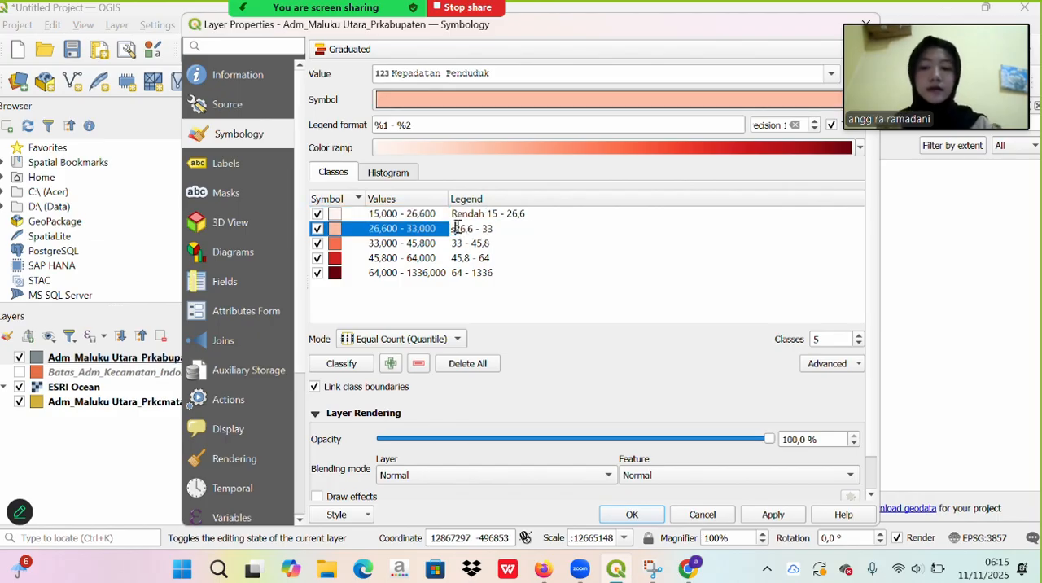
key(Caps_Lock)
text(S)
key(Caps_Lock)
text(angat)
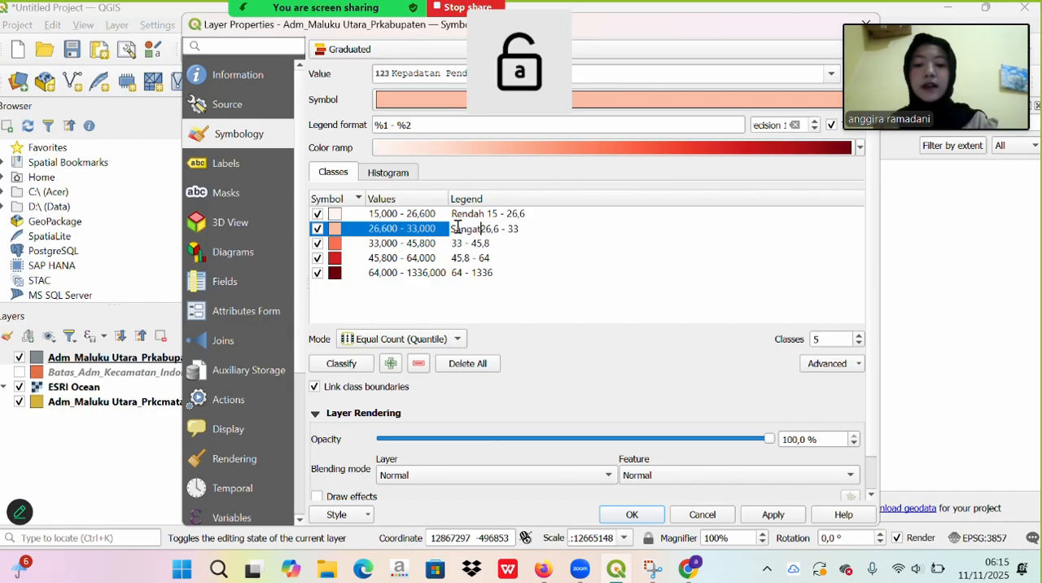
key(Caps_Lock)
text(R)
key(Caps_Lock)
text(endah)
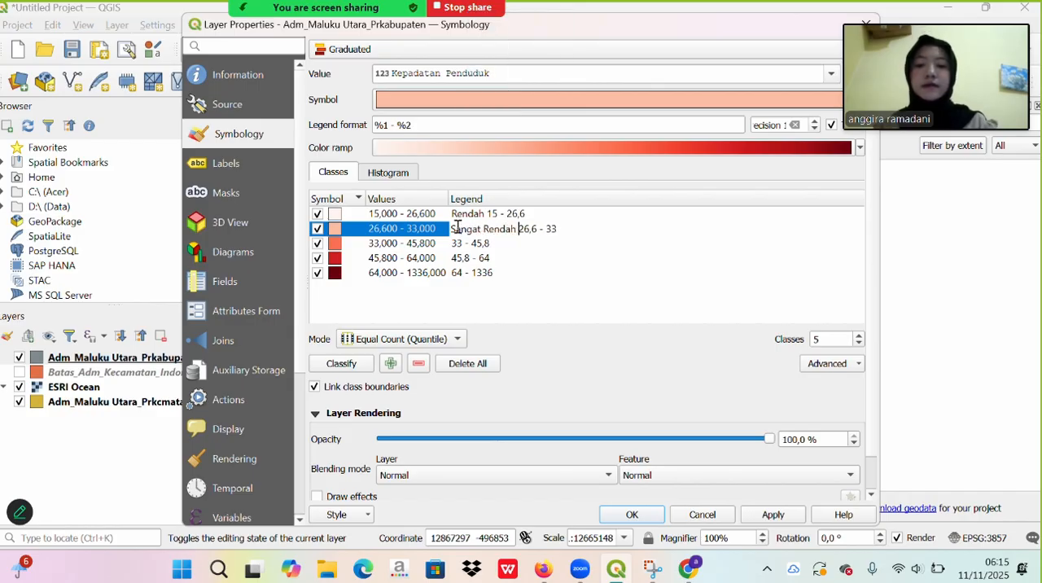
- Prefix the 33 - 45,8 legend label with "Sedang" and the 45,8 - 64 label with "Padat"
click(458, 243)
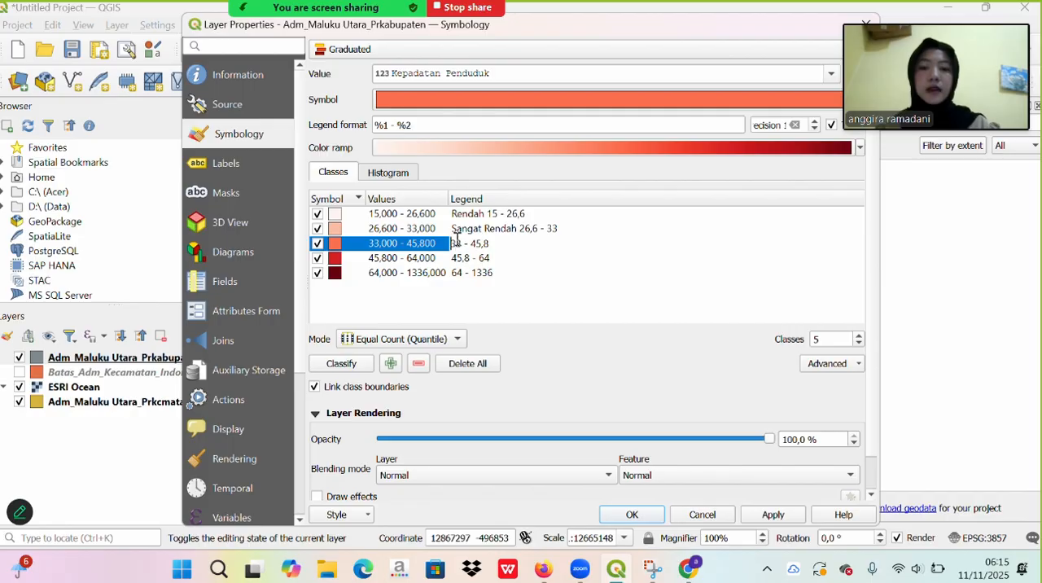
key(Caps_Lock)
text(S)
key(Caps_Lock)
text(edang)
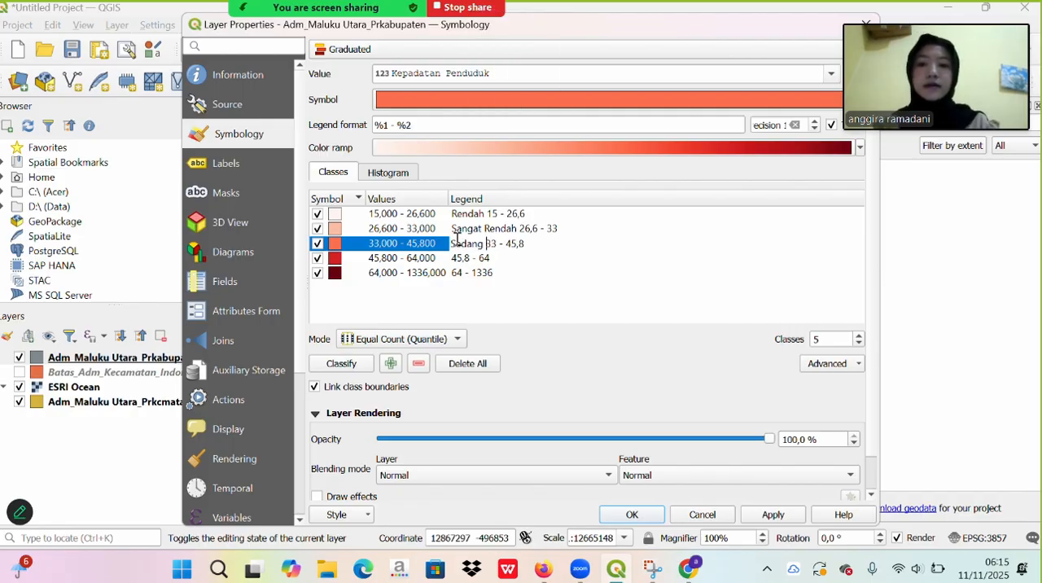
click(457, 257)
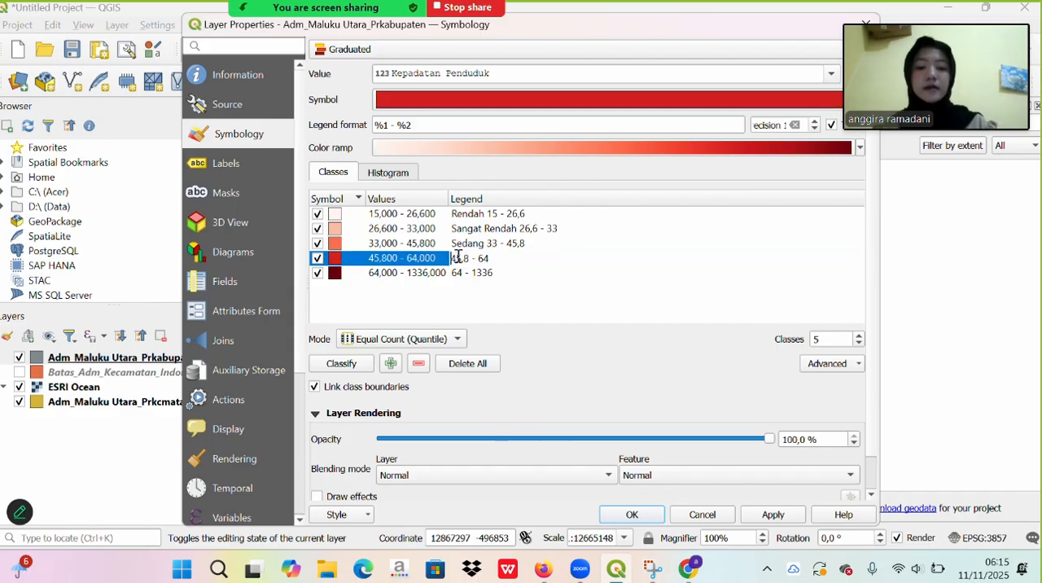
key(Caps_Lock)
text(P)
key(Caps_Lock)
text(adat)
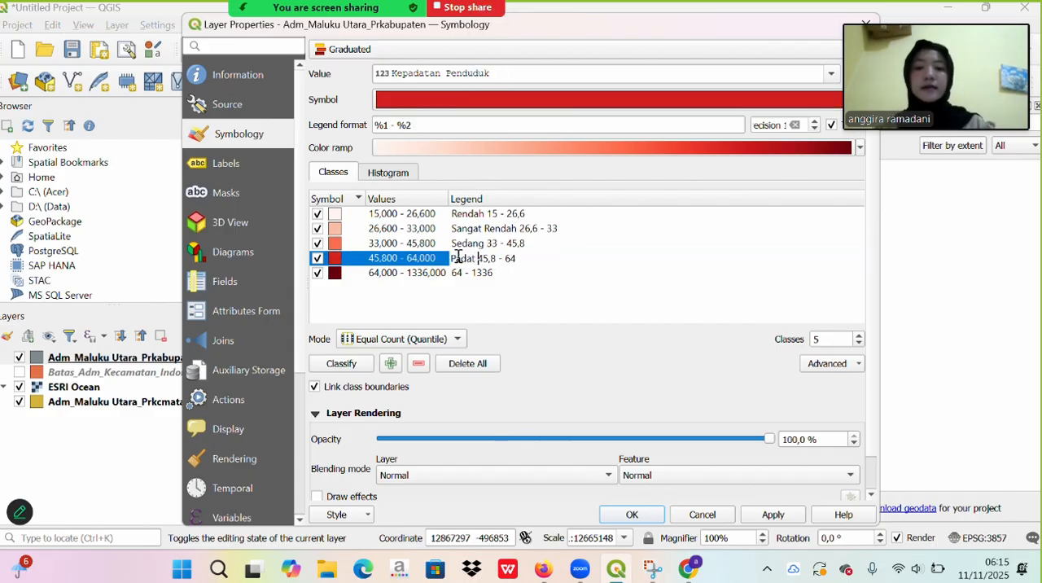
- Prefix the highest class's legend label, 64 - 1336, with "Sangat Padat" and apply the symbology to the layer
click(461, 274)
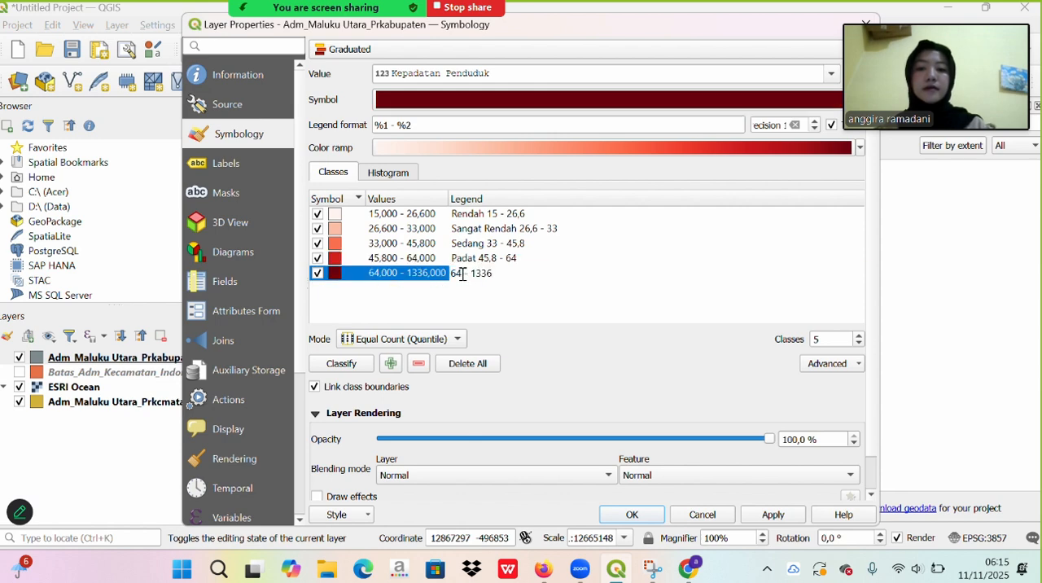
key(Caps_Lock)
text(S)
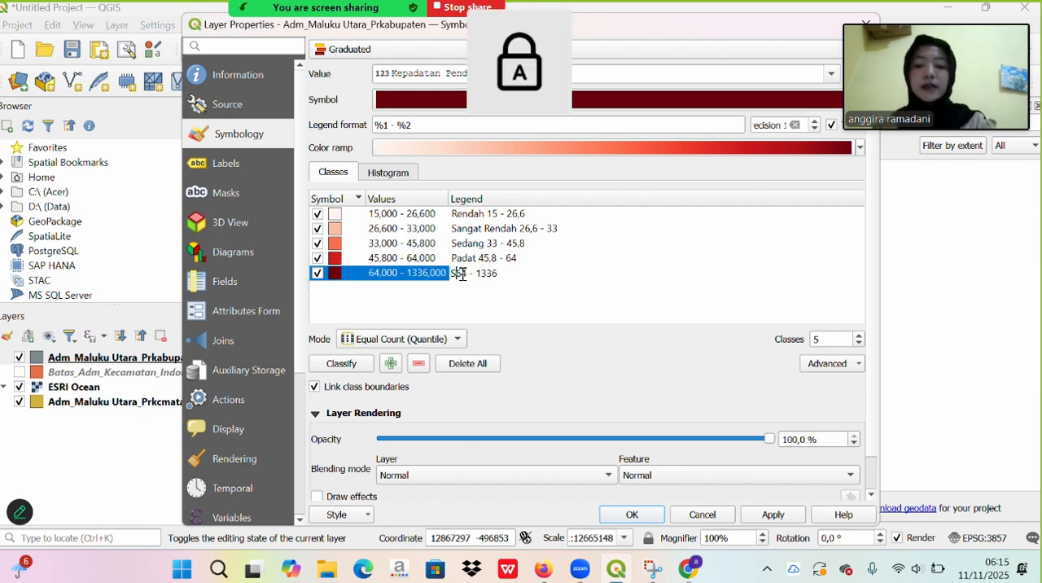
key(Caps_Lock)
text(angat)
key(Caps_Lock)
text(PA)
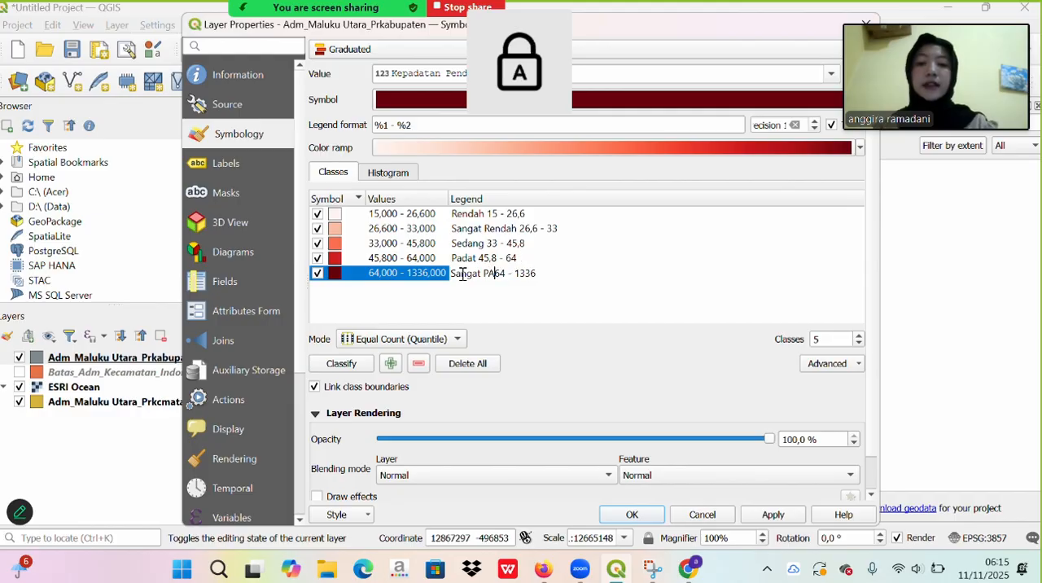
key(Caps_Lock)
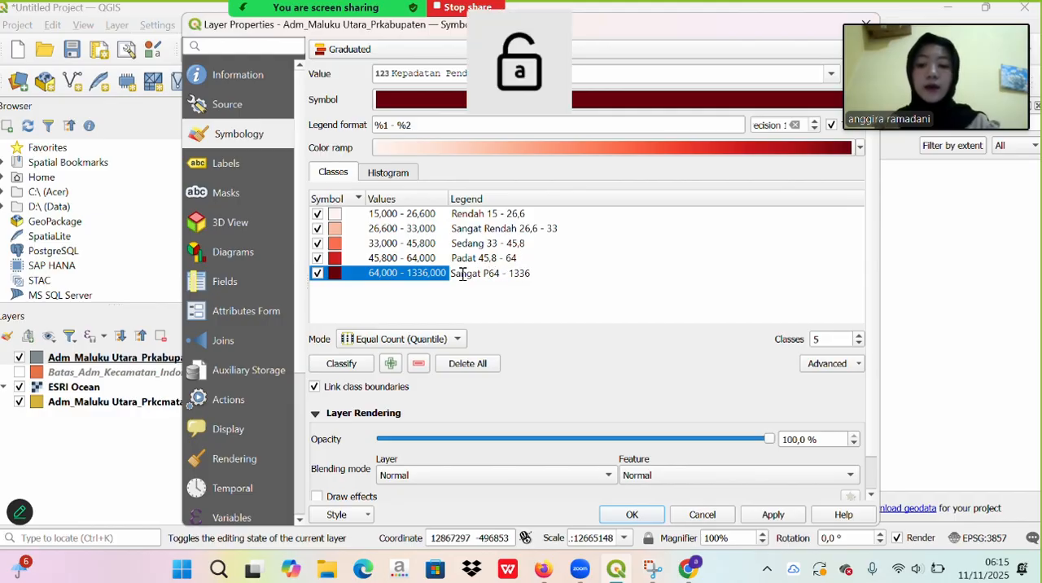
text(adat)
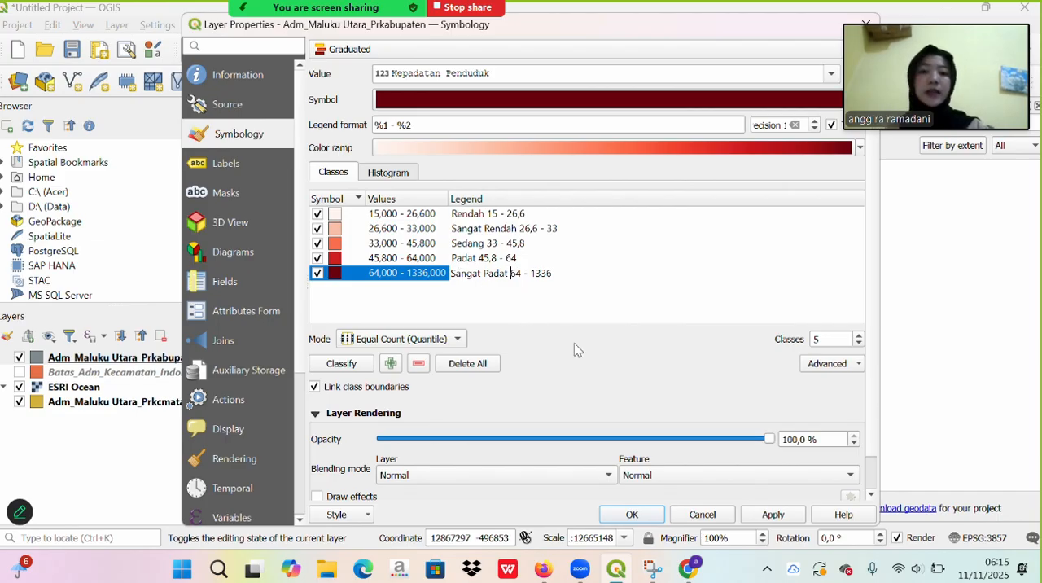
click(763, 515)
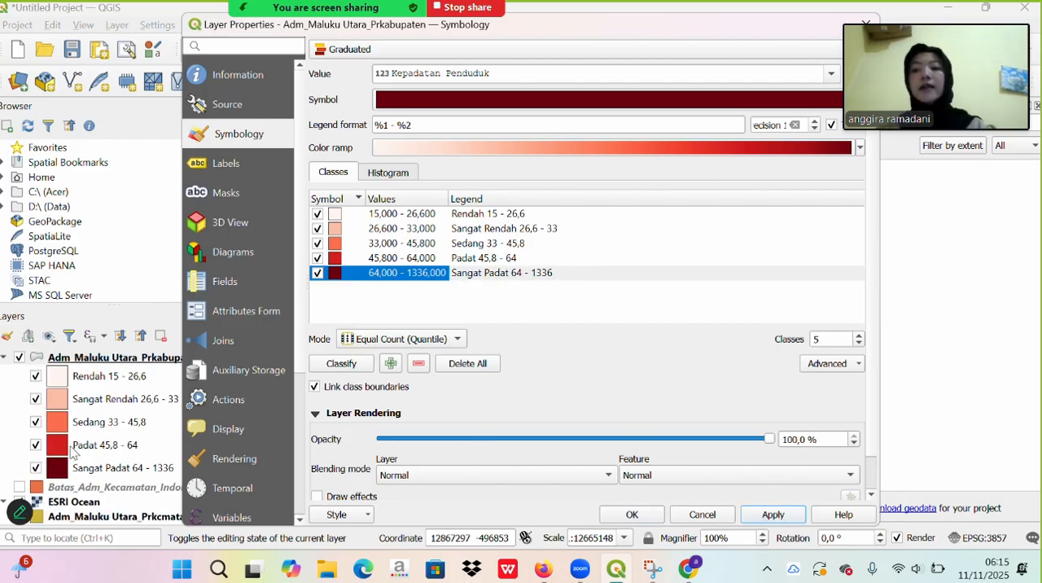
- Set the Simple Fill stroke width of all five classes to 0,2 millimeters, then apply and close the layer properties
click(568, 316)
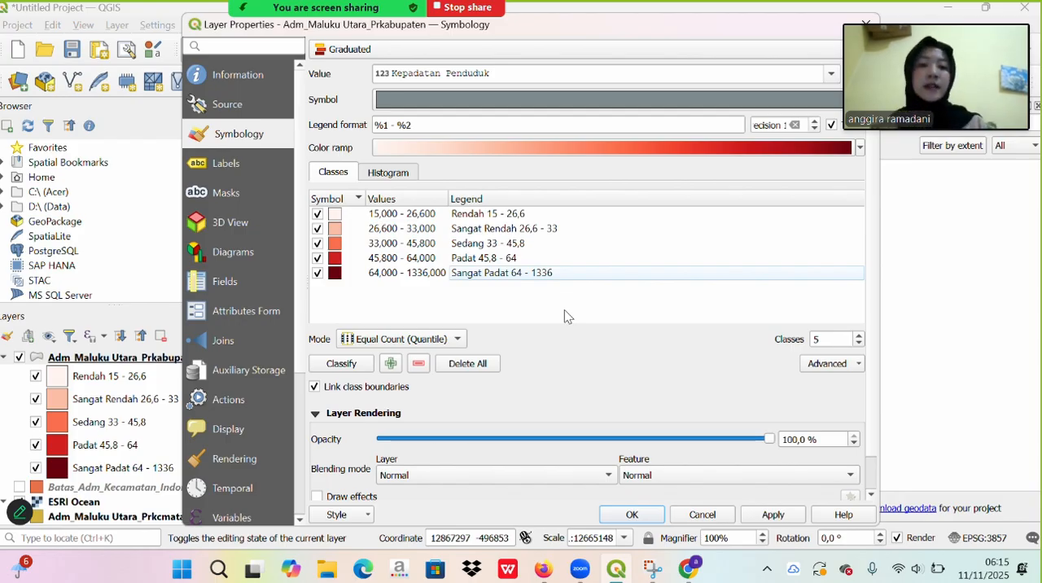
drag(591, 303, 567, 220)
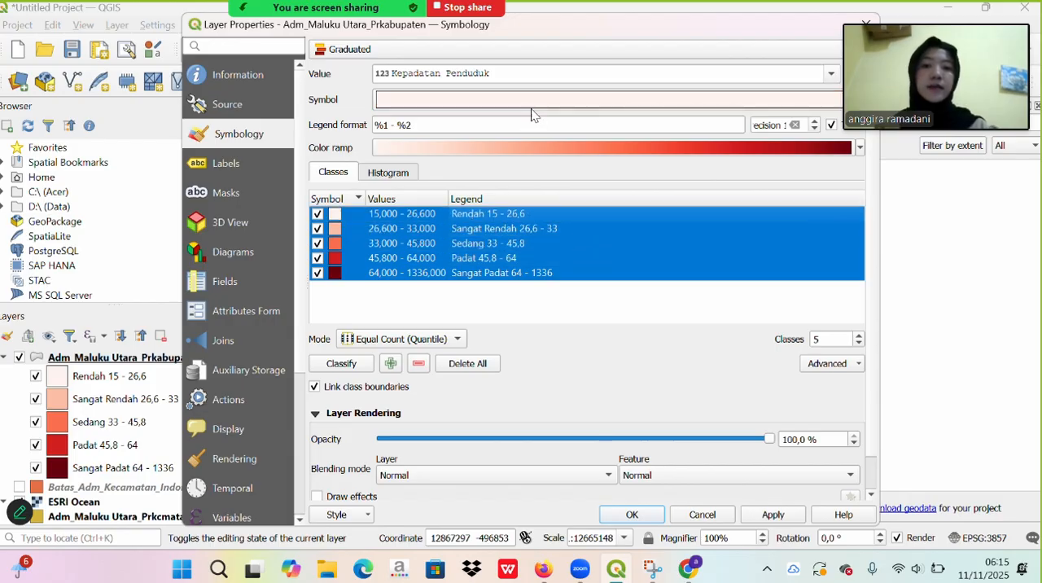
click(531, 109)
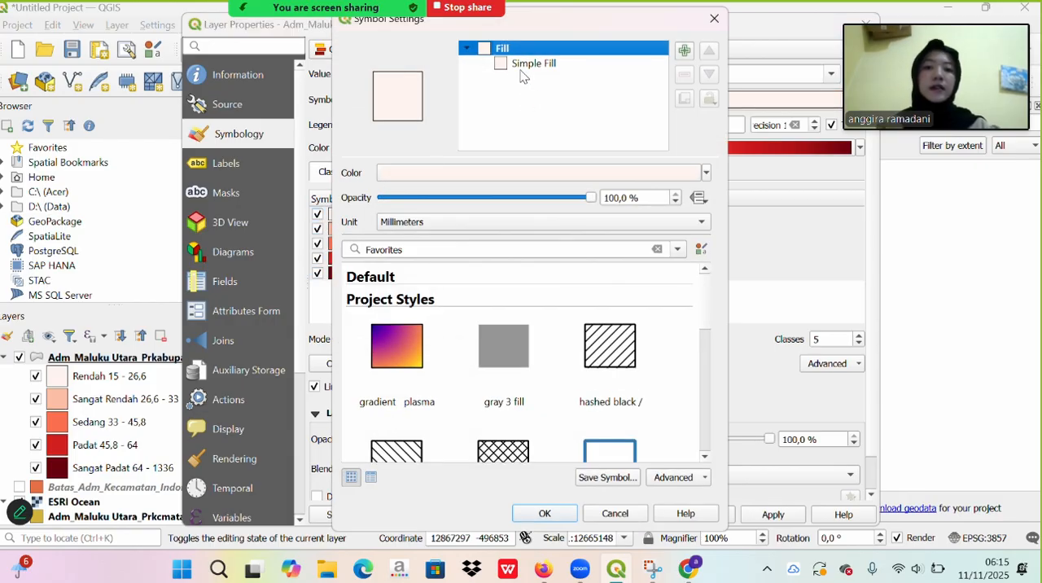
click(533, 65)
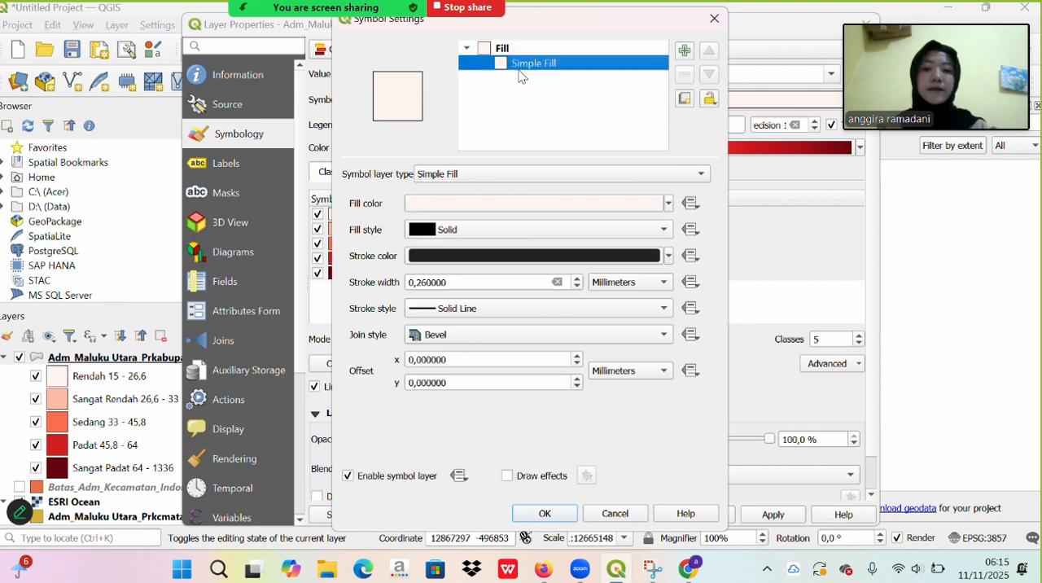
click(481, 279)
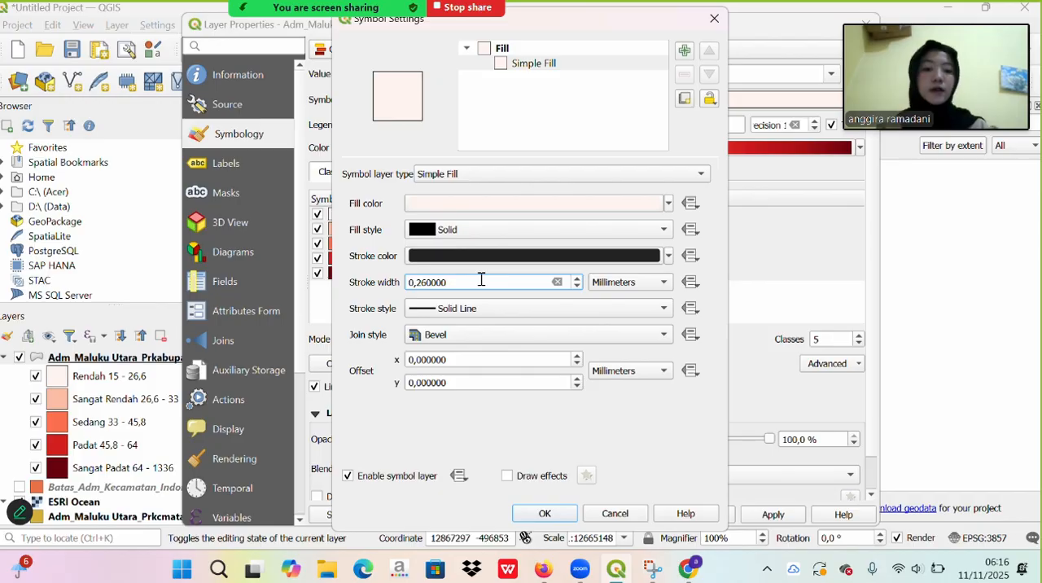
key(BackSpace)
key(BackSpace)
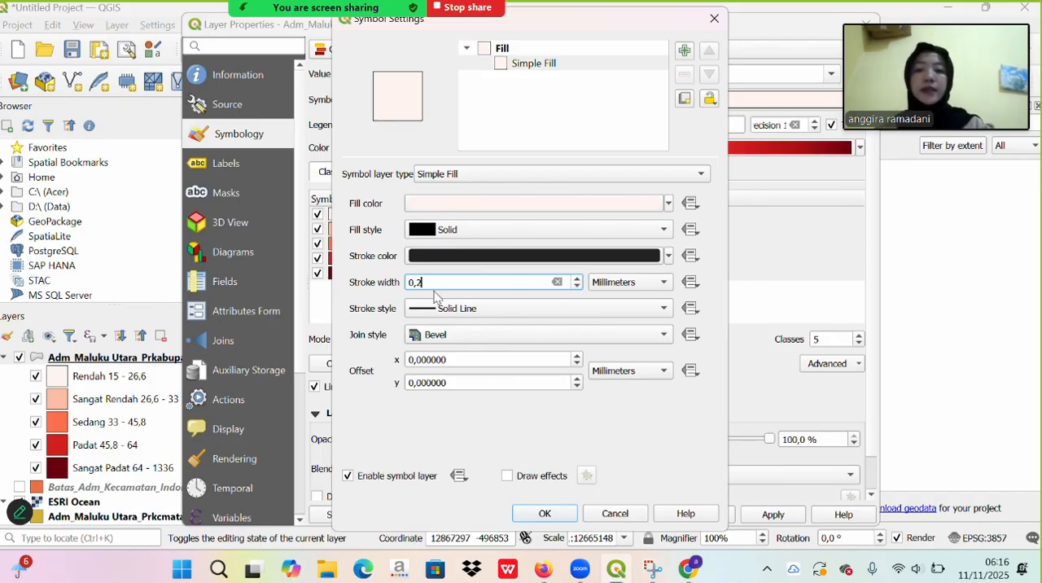
key(BackSpace)
text(5)
click(545, 512)
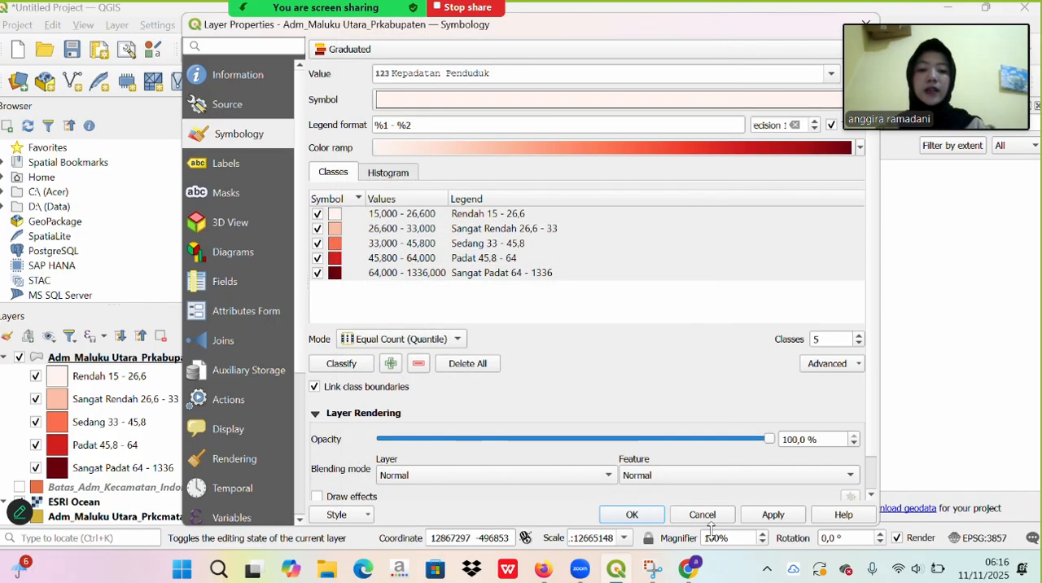
click(771, 514)
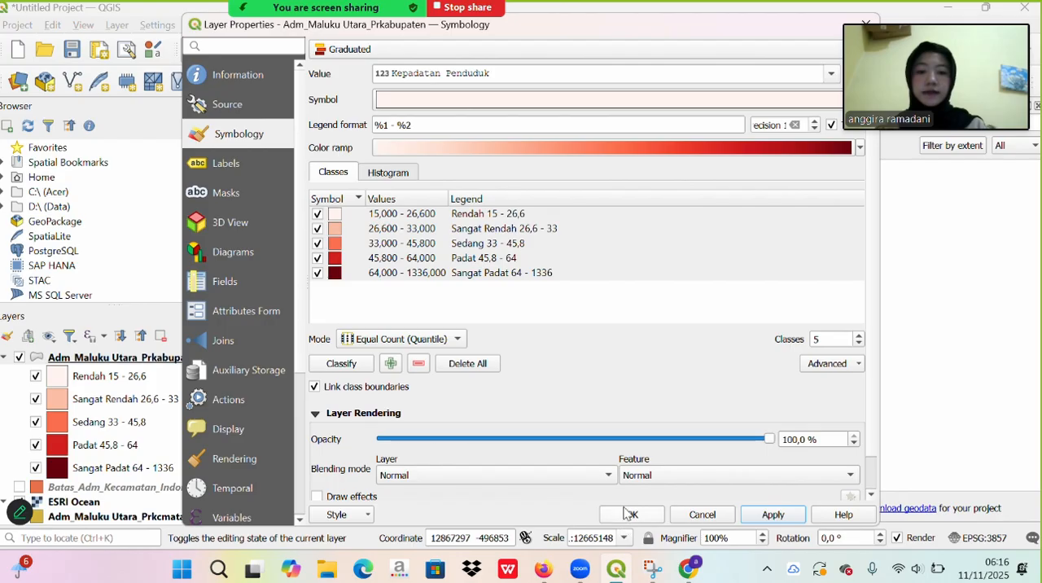
click(623, 513)
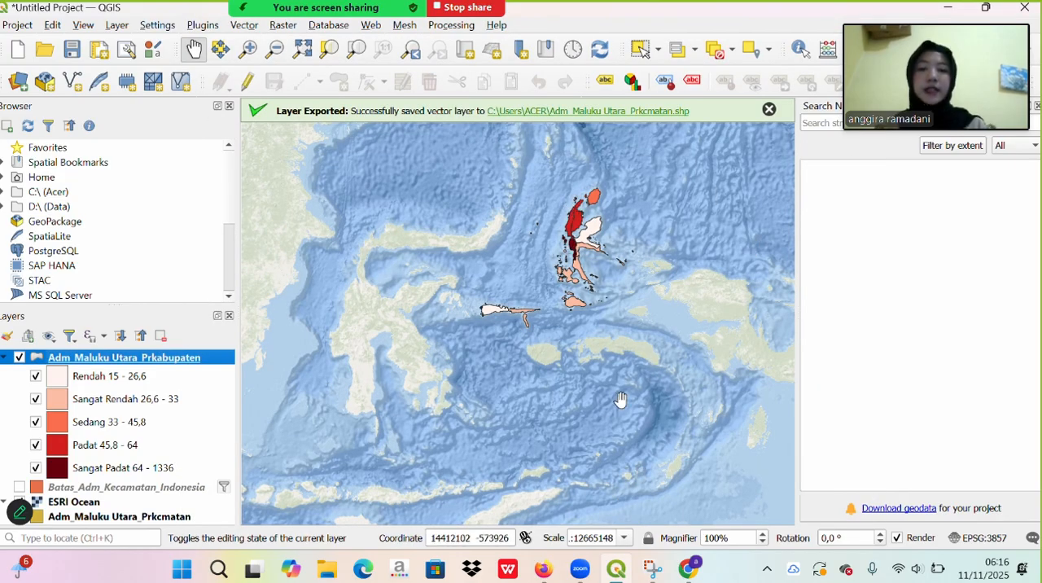
- Set the Simple Fill stroke style of all five Adm_Maluku Utara_Prkabupaten classes to Dash Dot Dot Line, and apply it to the layer
right_click(203, 360)
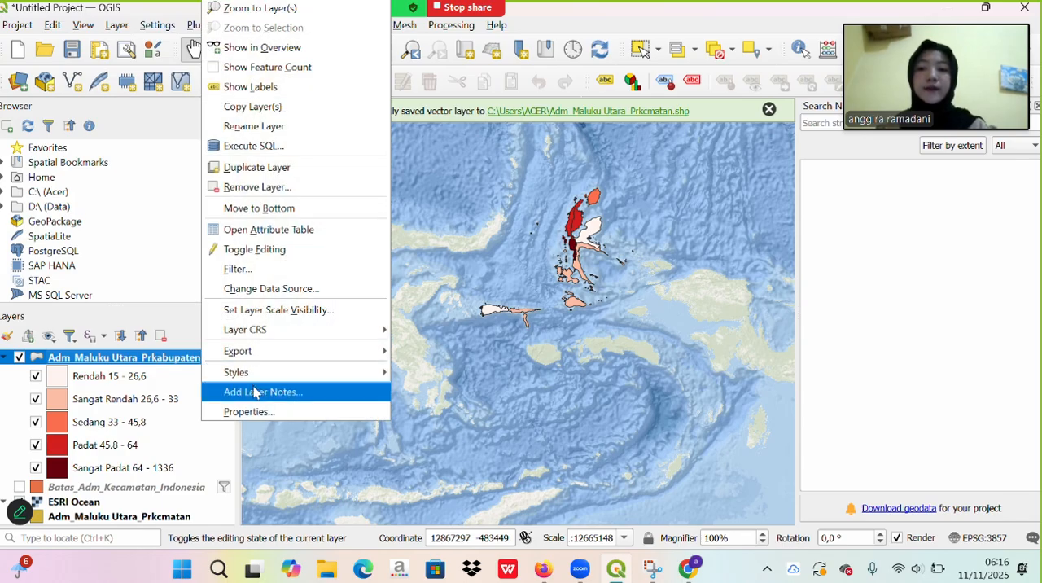
click(269, 408)
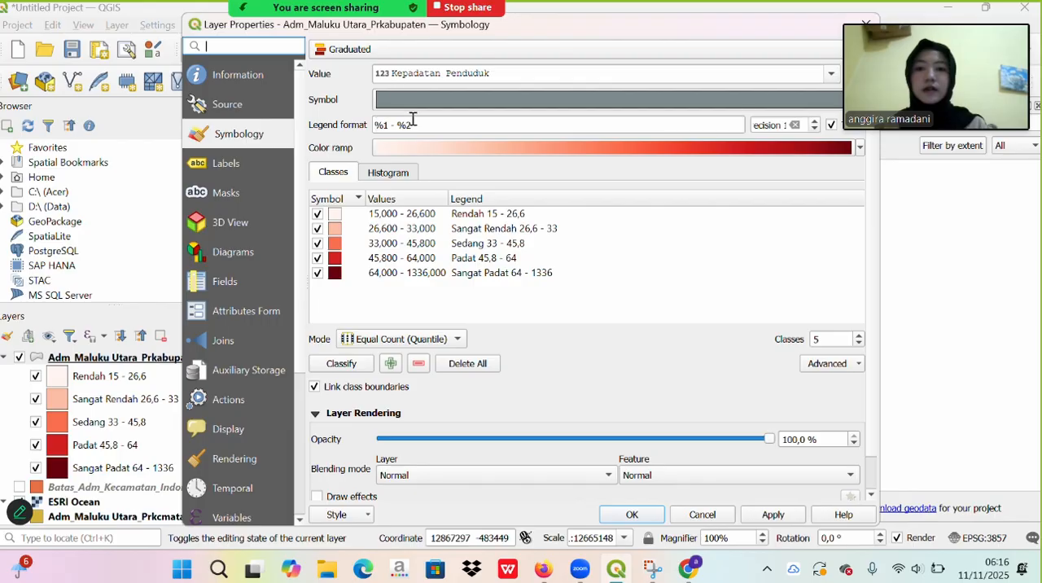
drag(530, 288, 485, 120)
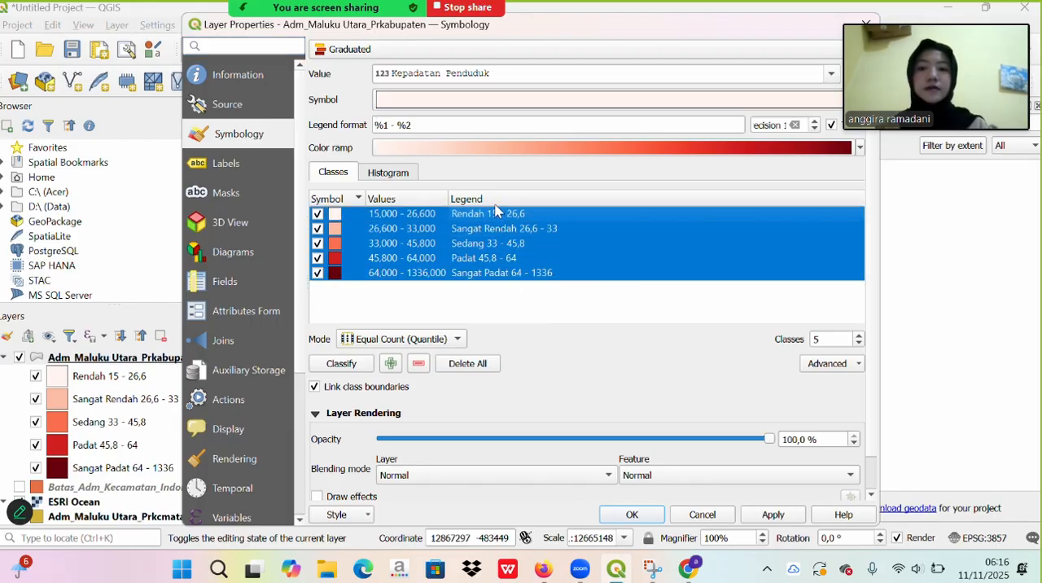
click(484, 101)
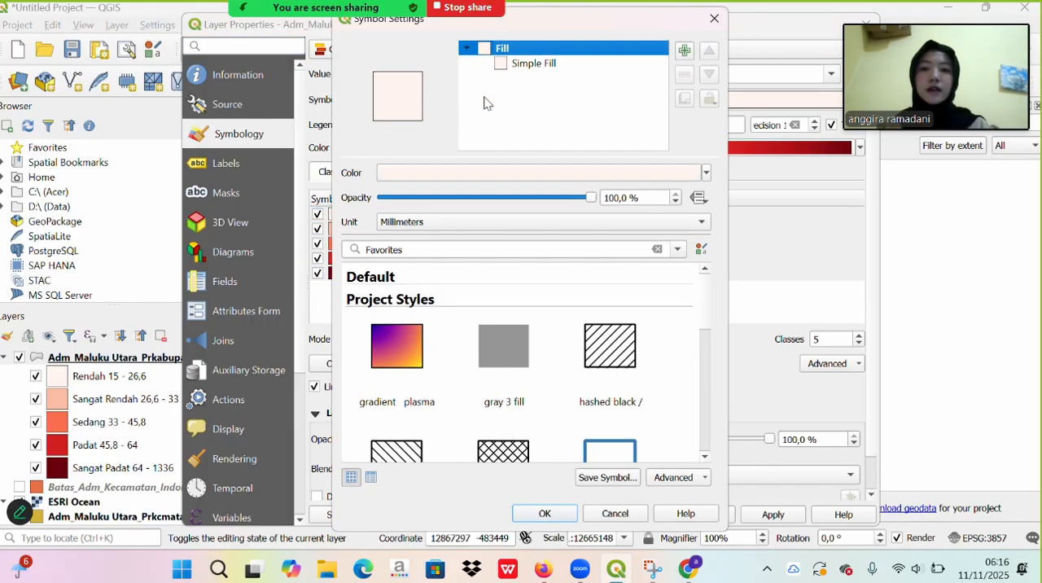
click(530, 65)
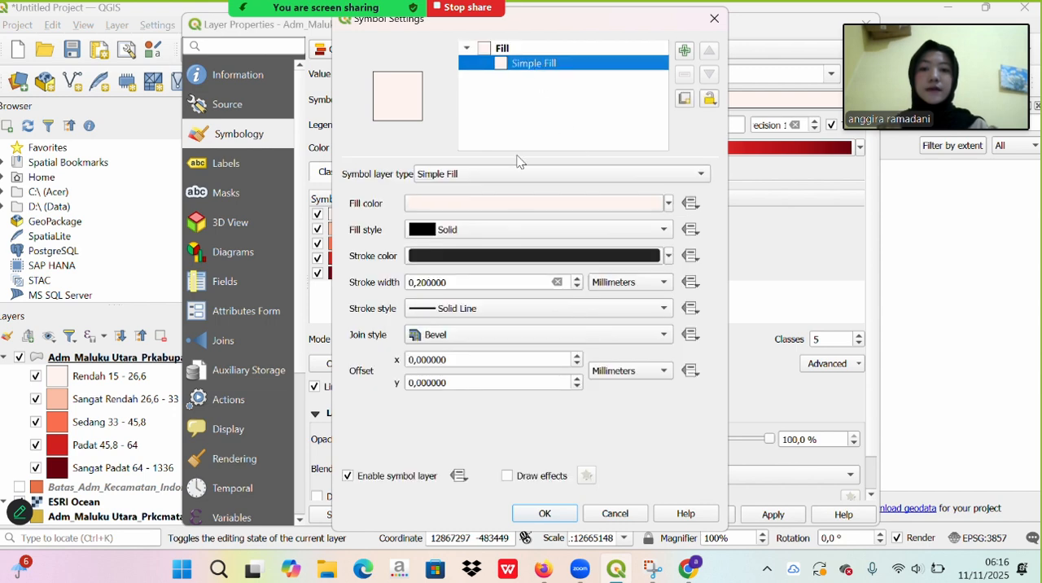
click(499, 315)
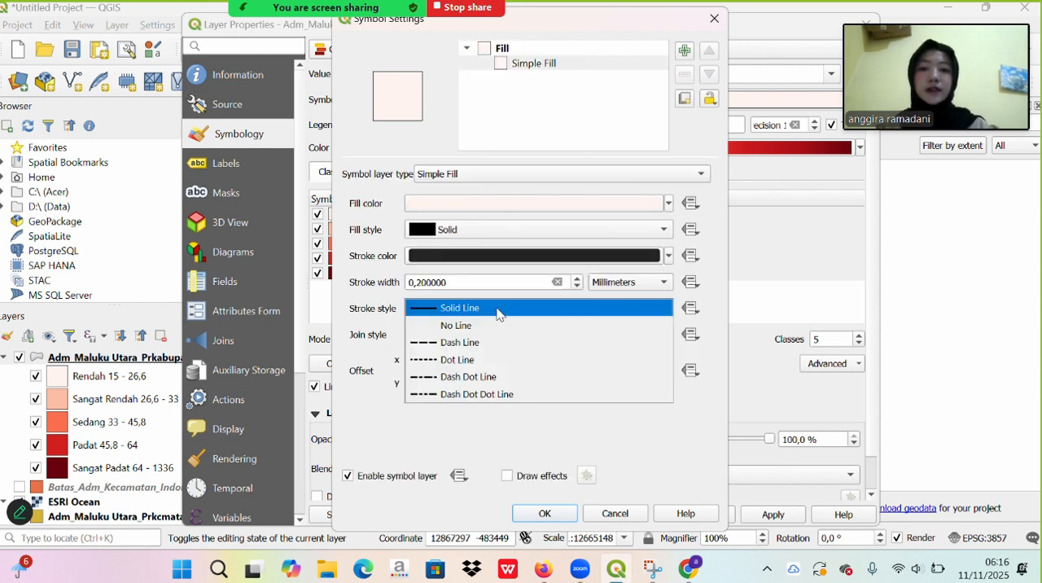
click(532, 391)
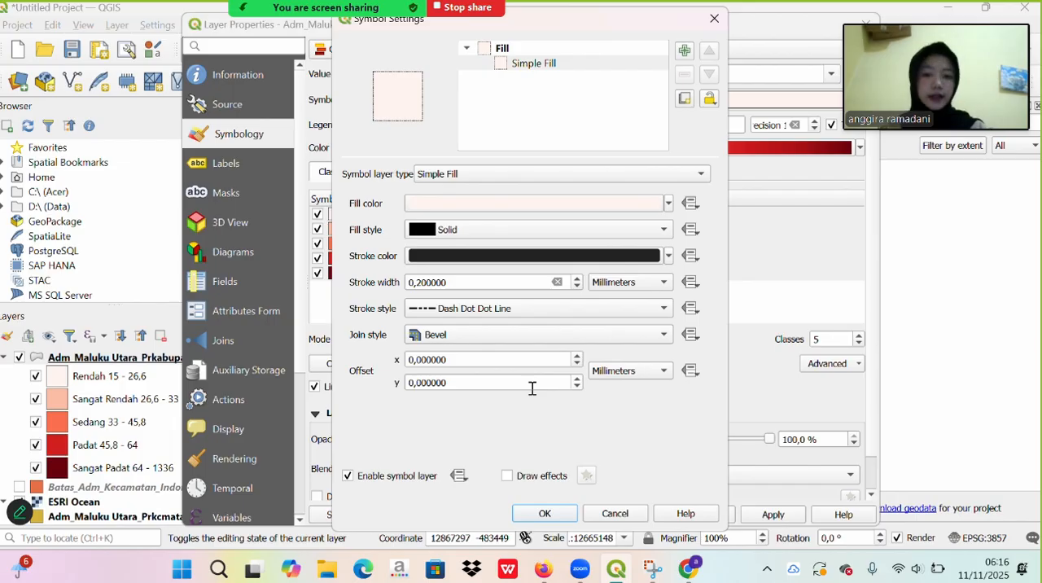
click(550, 513)
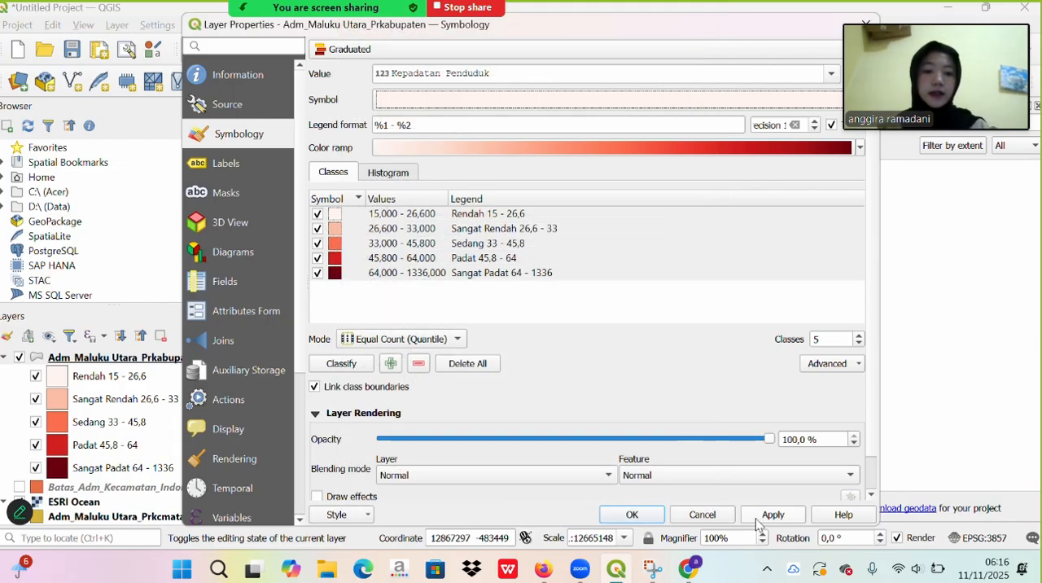
click(757, 519)
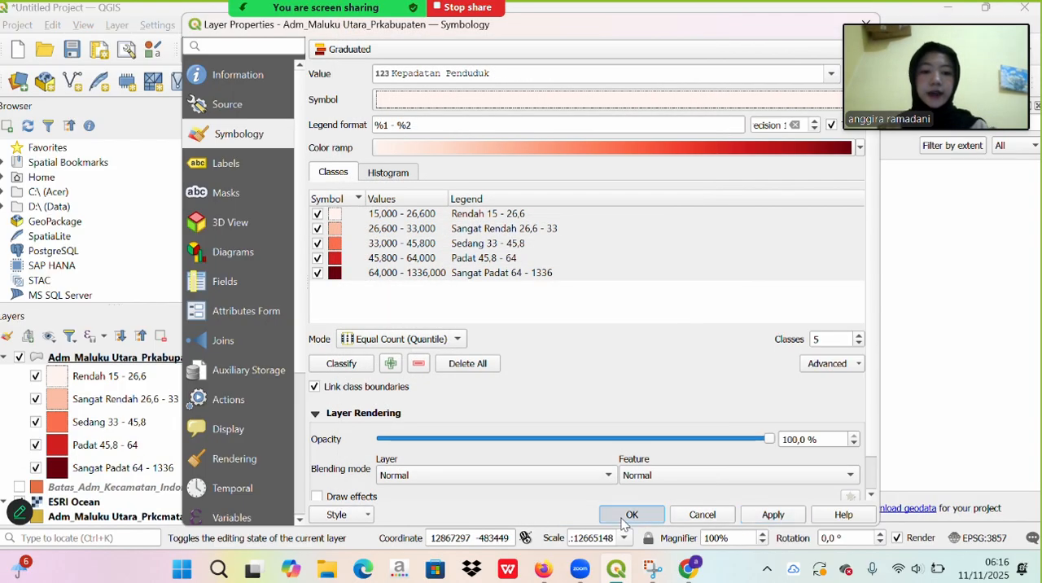
click(626, 516)
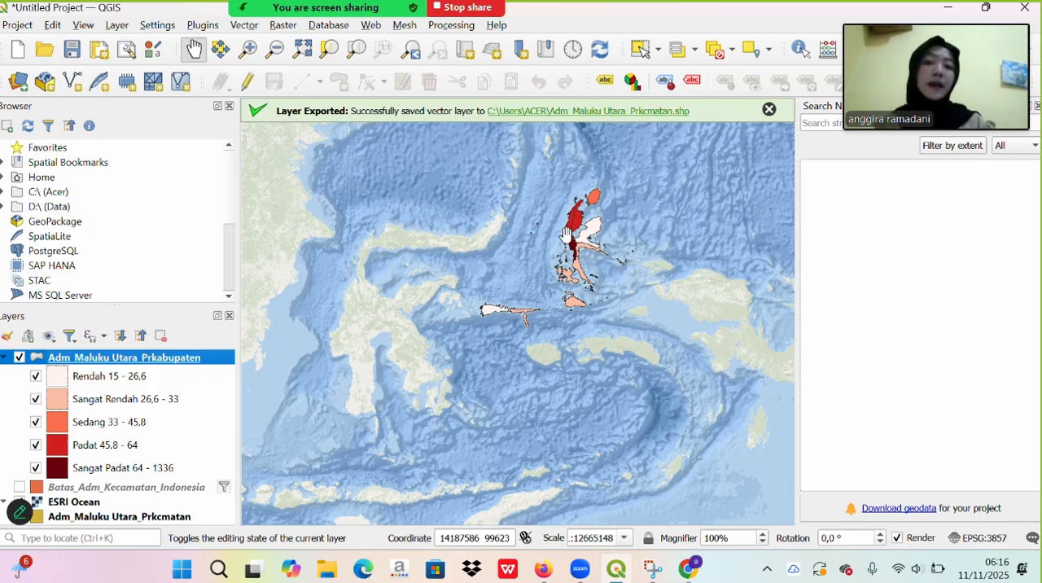
- Turn on Single Labels for the Adm_Maluku Utara_Prkabupaten layer, using nama_kab as the label value
right_click(185, 363)
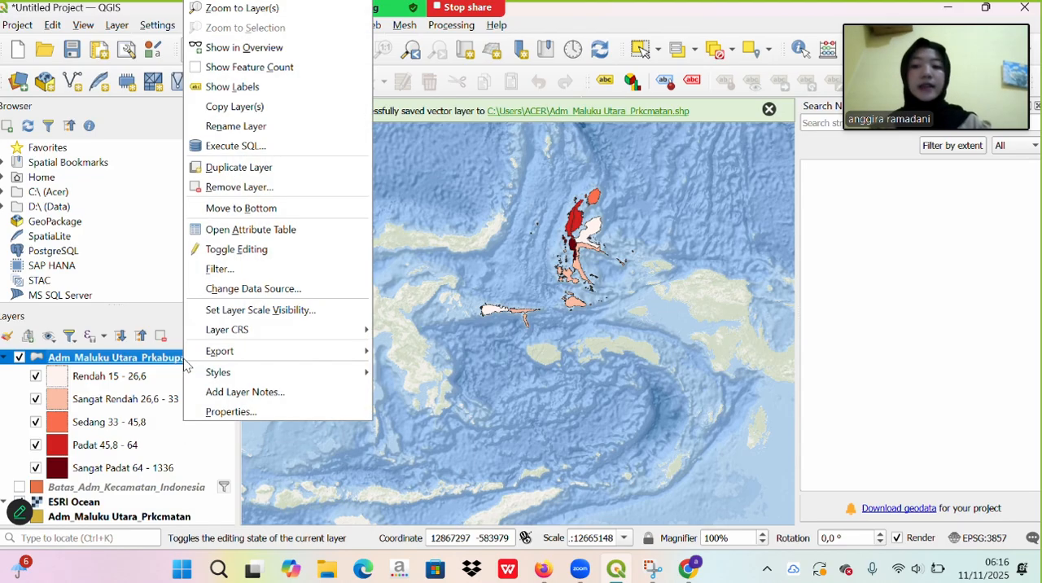
click(239, 412)
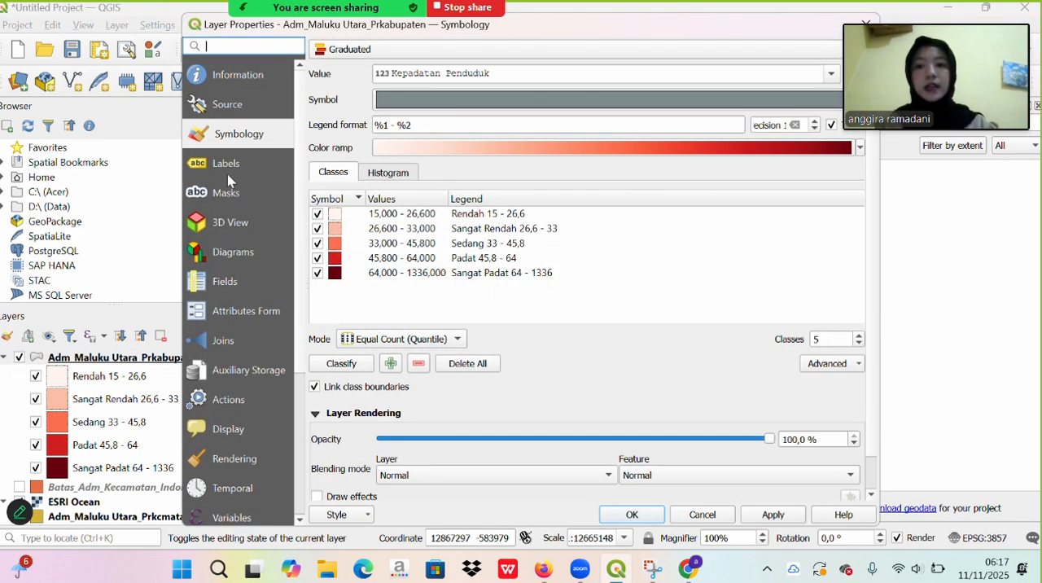
click(227, 173)
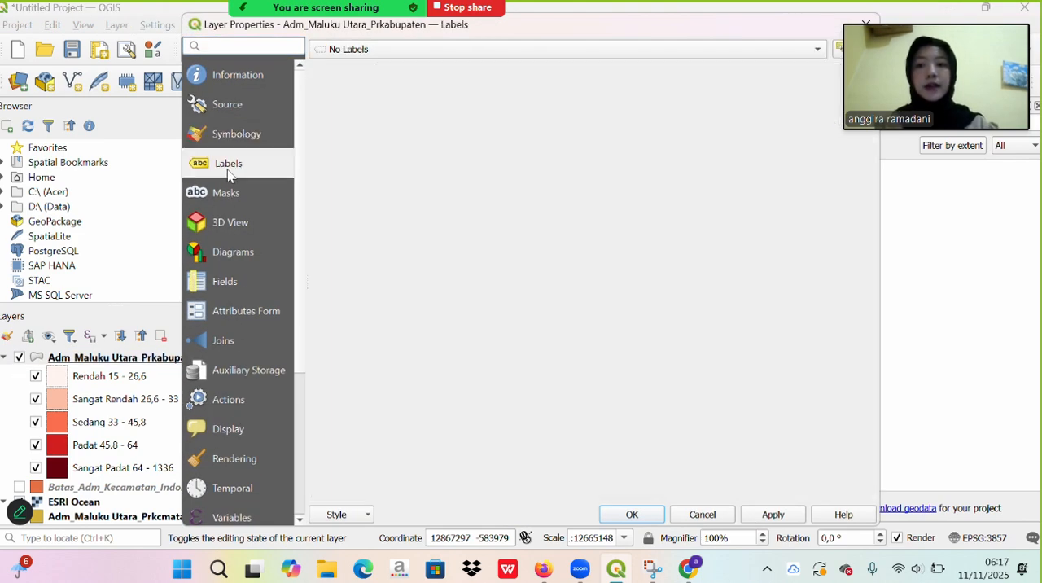
click(351, 52)
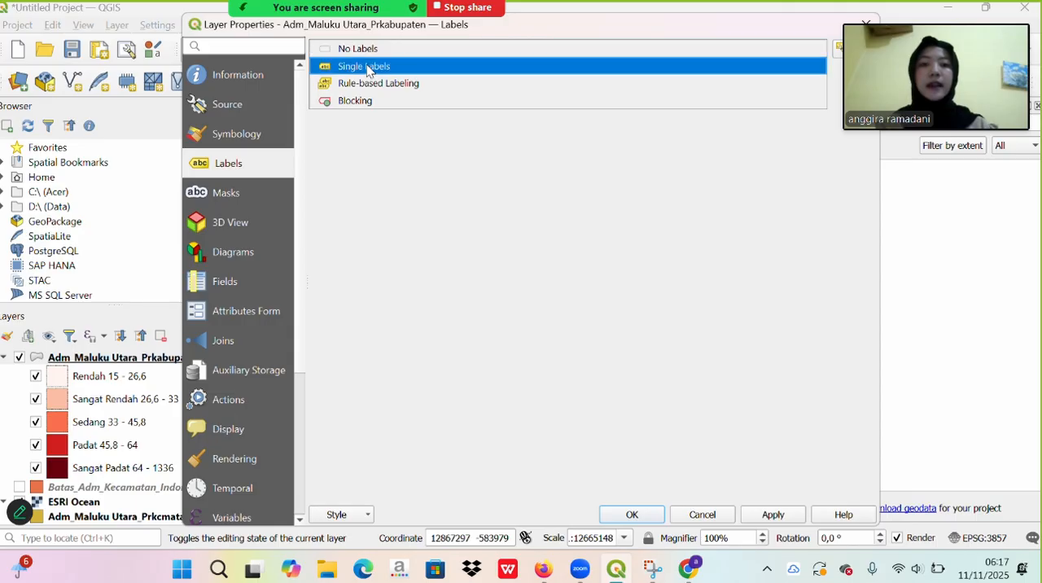
click(366, 67)
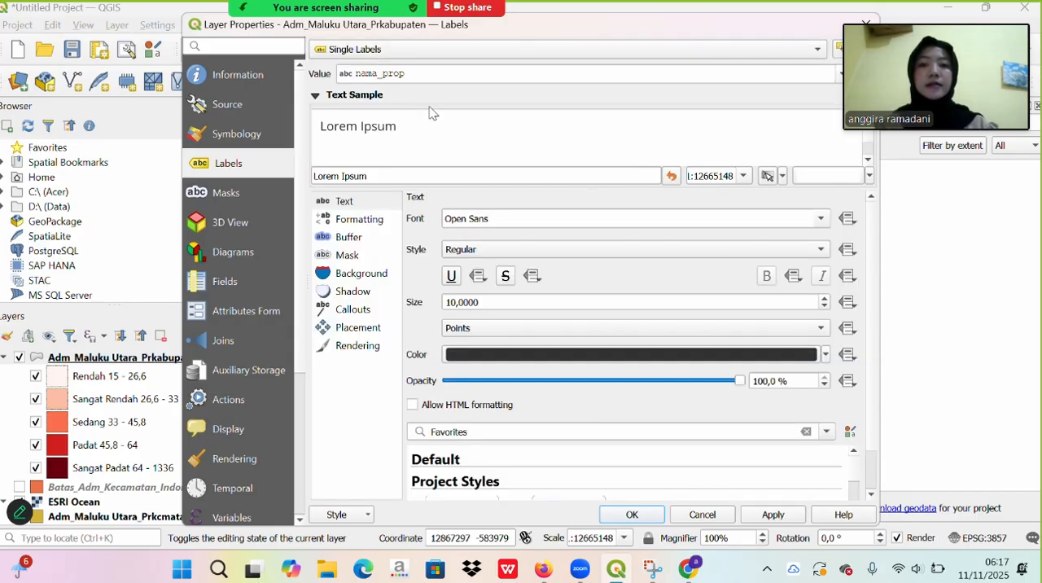
click(839, 74)
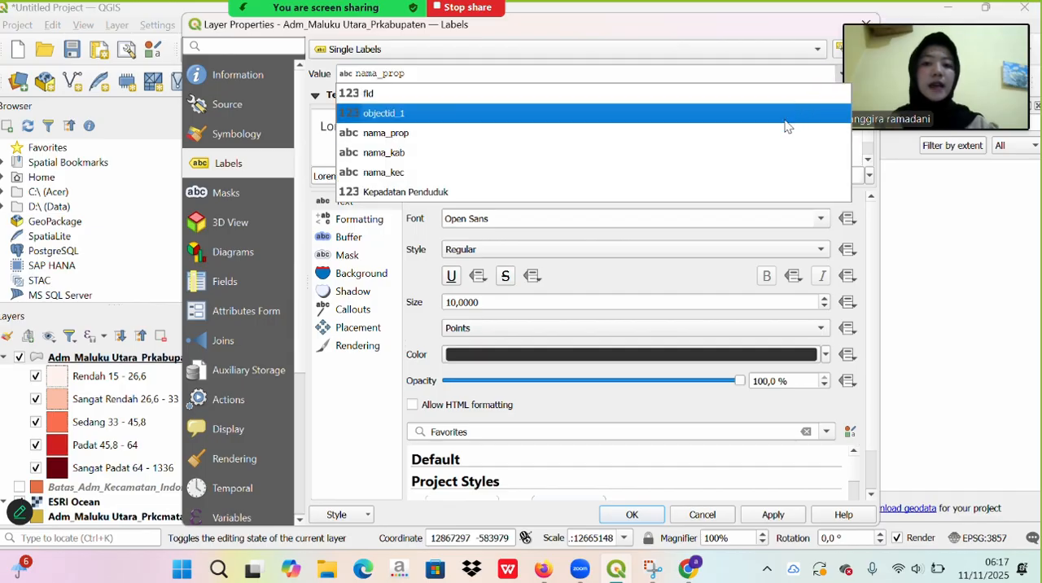
click(780, 152)
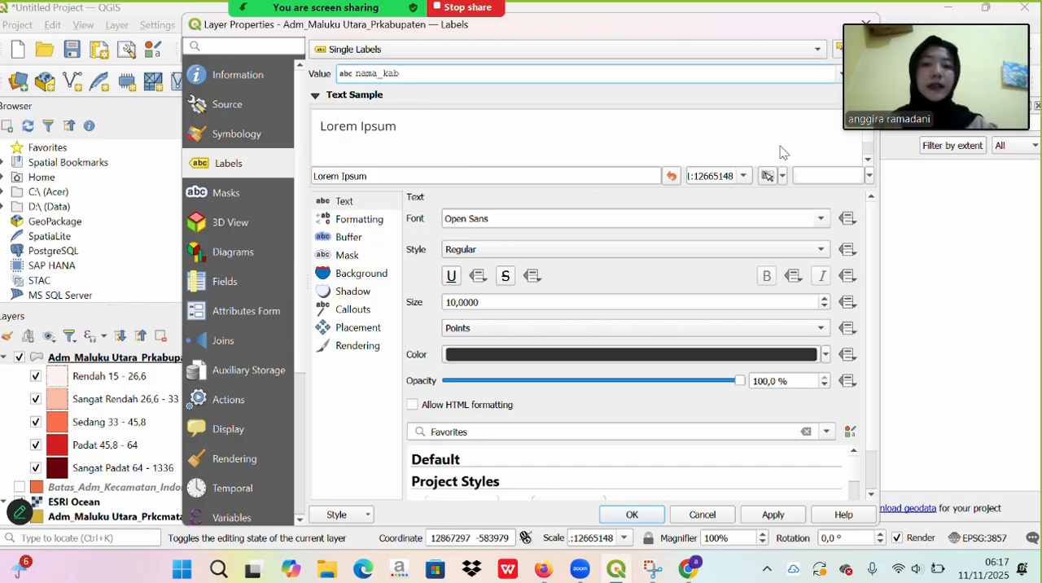
- Set the label text size to 5 points, then apply and close the layer properties
click(457, 305)
key(BackSpace)
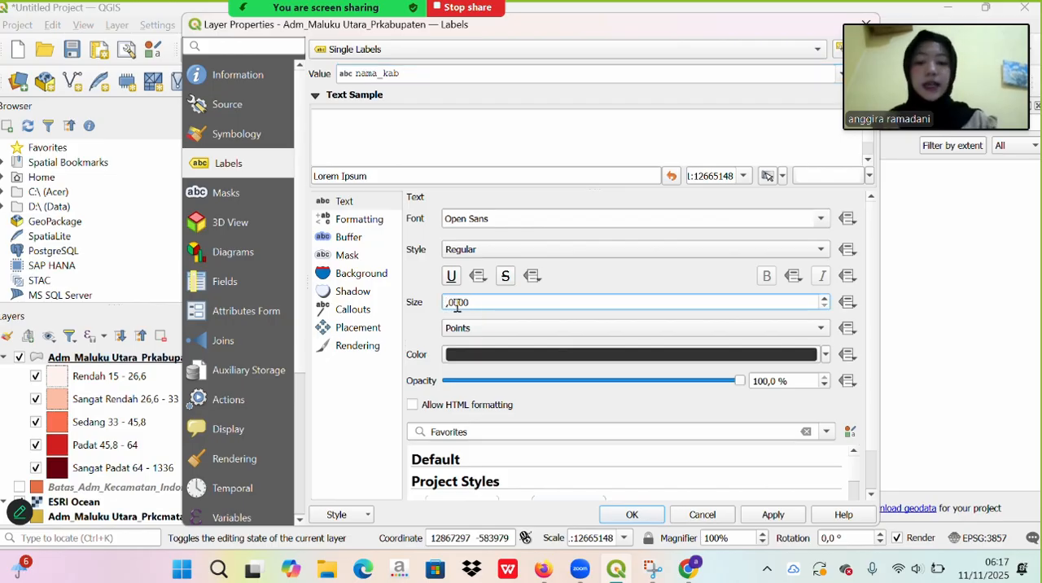
text(5)
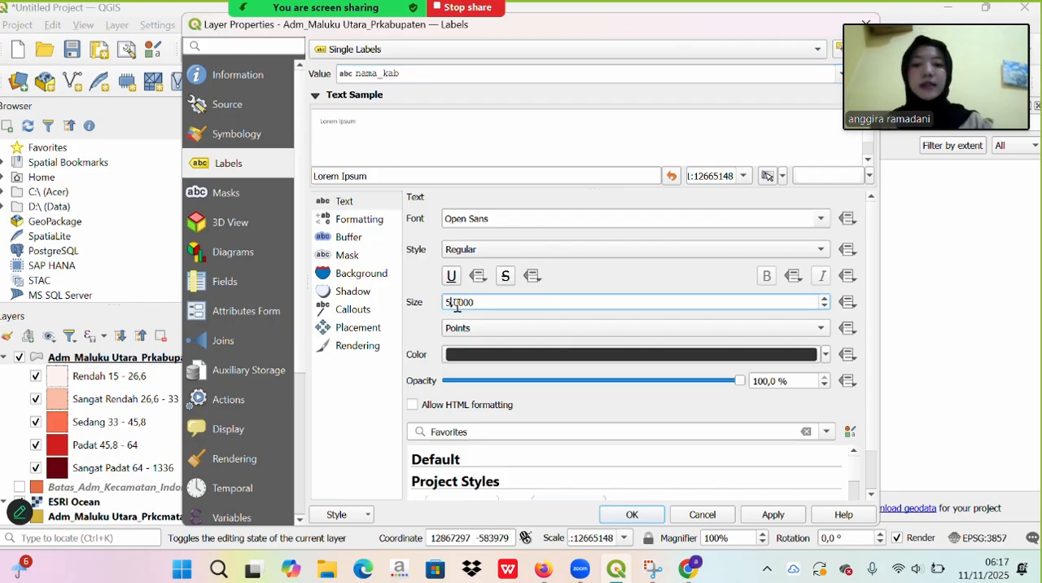
click(803, 514)
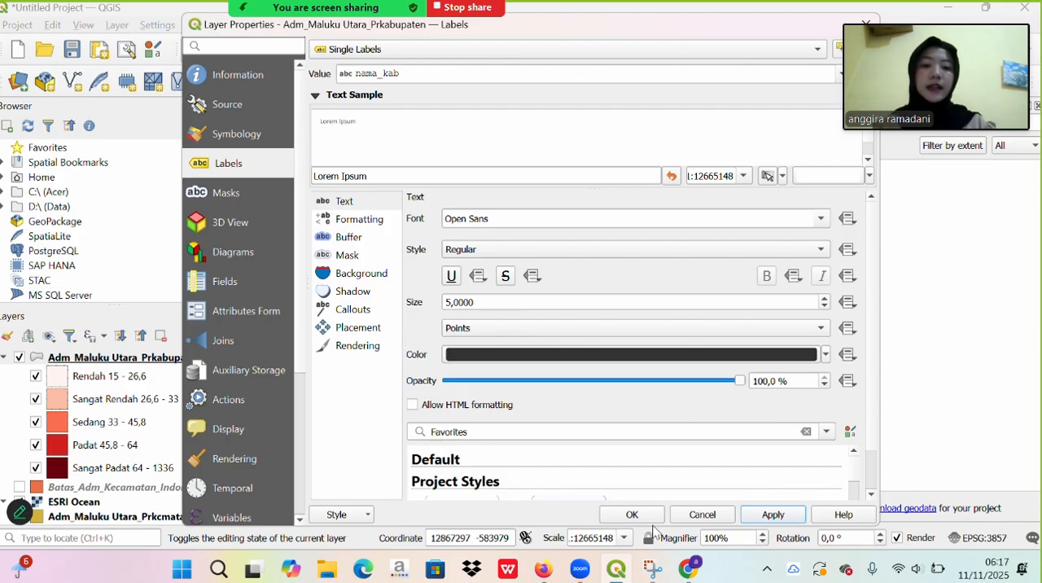
click(642, 514)
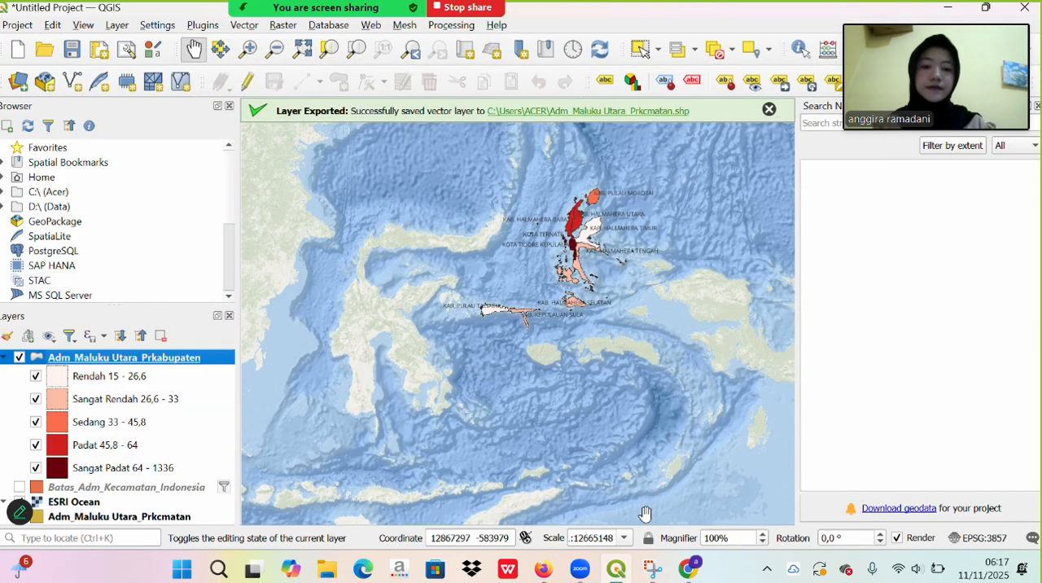
- Duplicate the Adm_Maluku Utara_Prkabupaten layer
scroll(643, 234, up, 3)
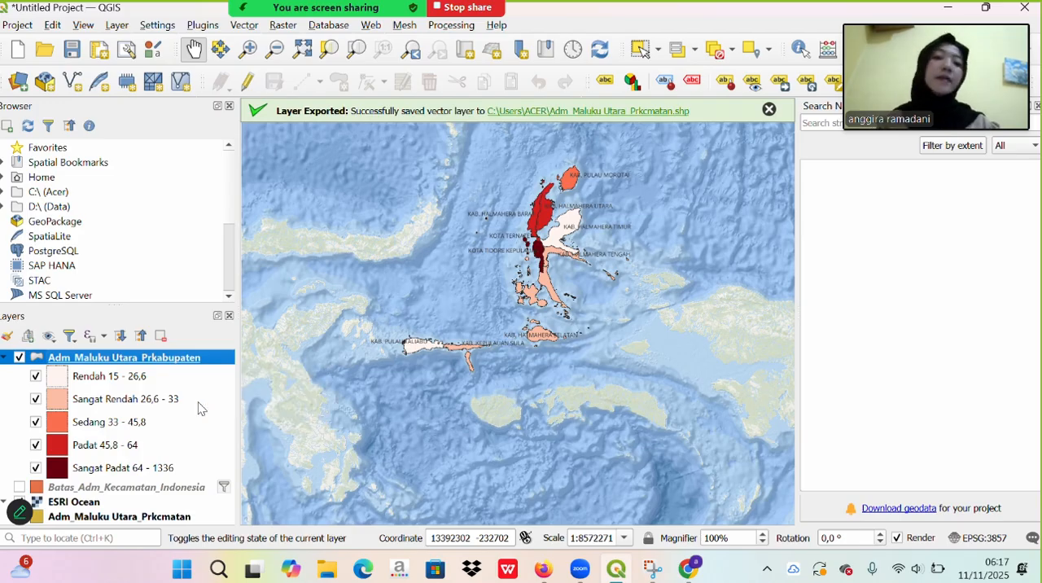
right_click(173, 365)
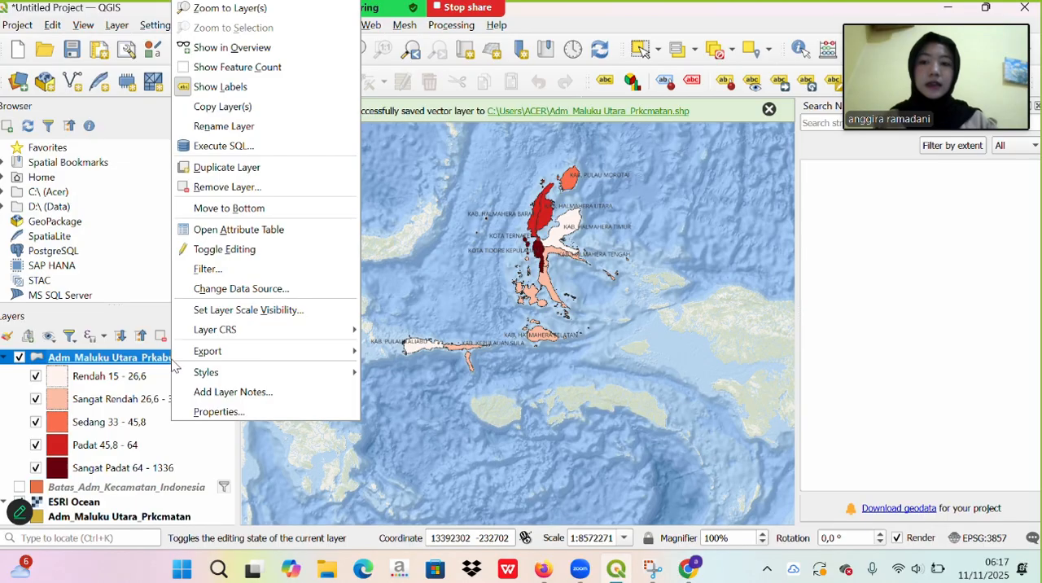
click(220, 177)
scroll(179, 454, down, 3)
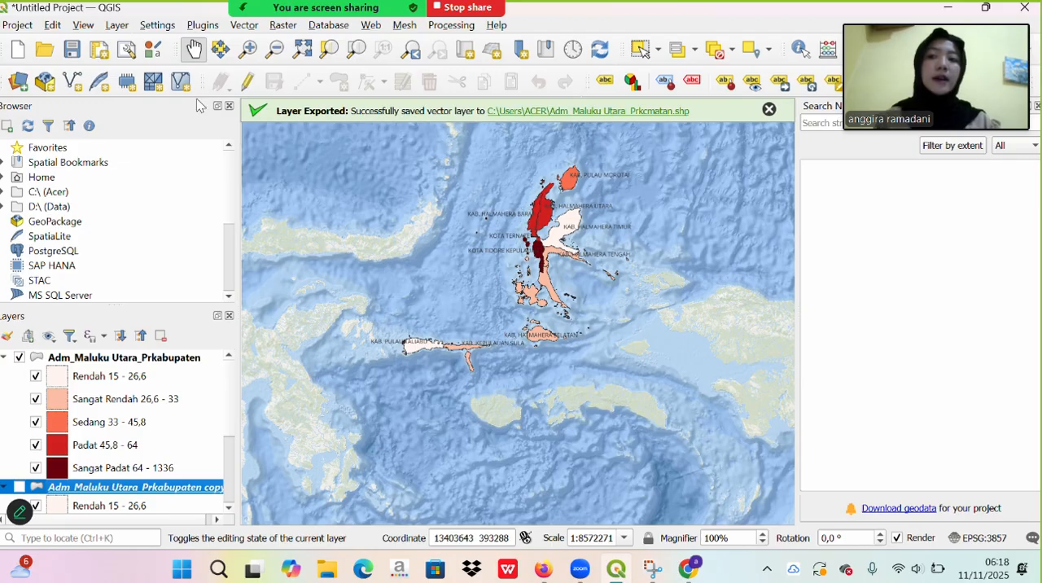
- Create a new print layout titled "LAYOUT PETA KEPADATAN PENDUDUK"
click(16, 24)
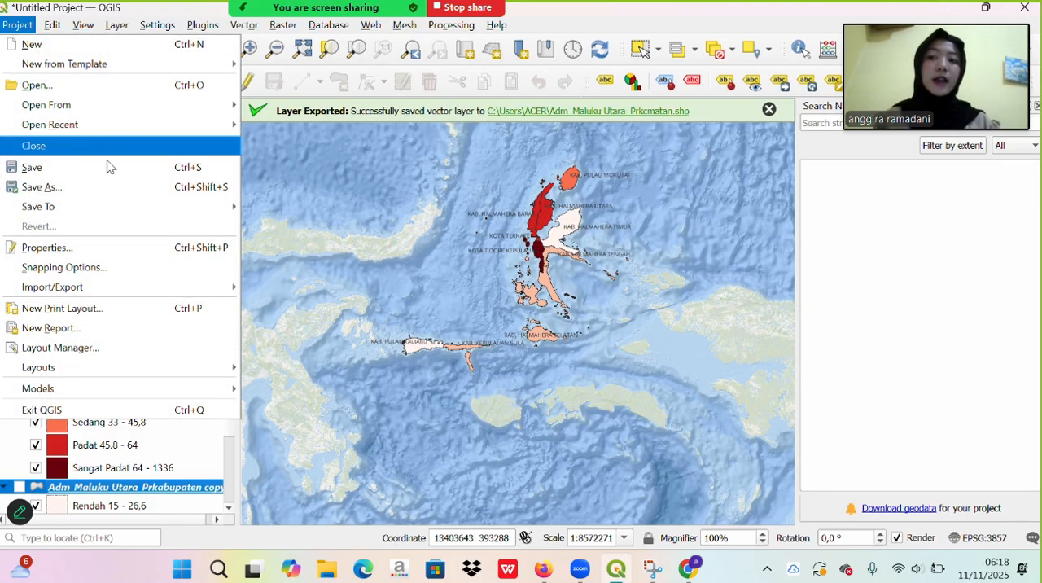
click(157, 310)
key(Caps_Lock)
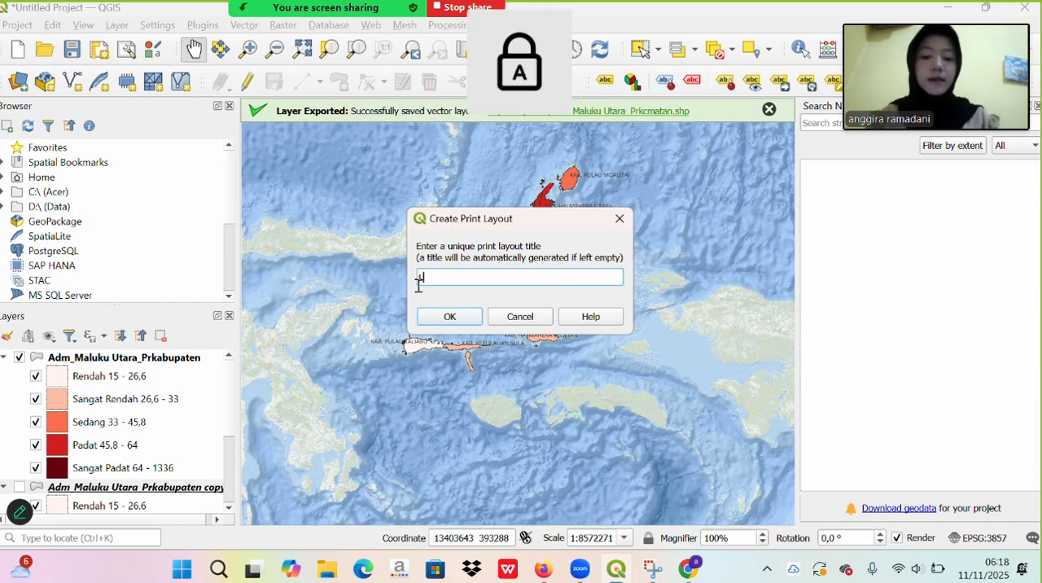
text(LAYOUT PE)
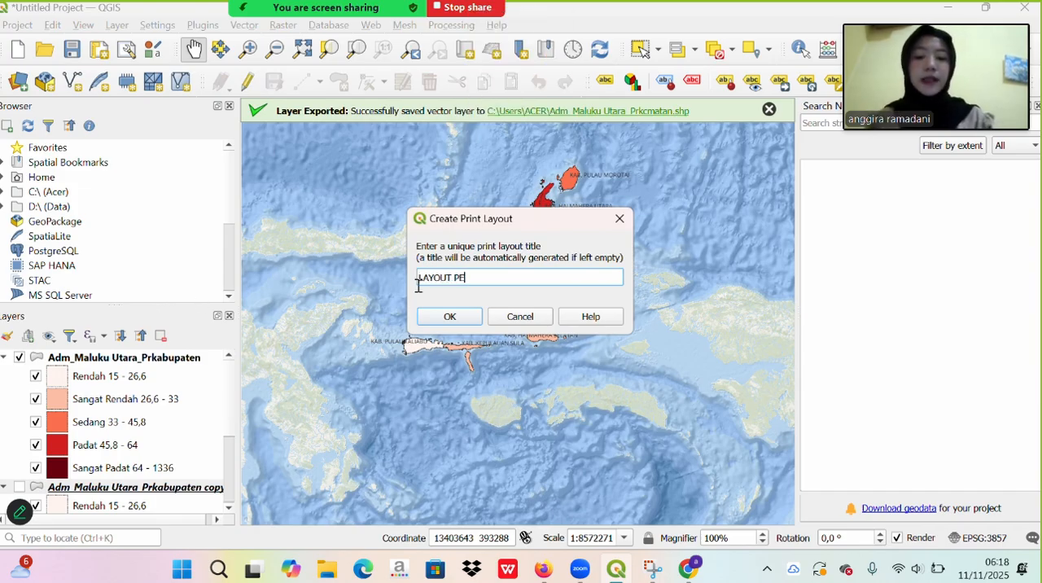
text(TA KEPADATA)
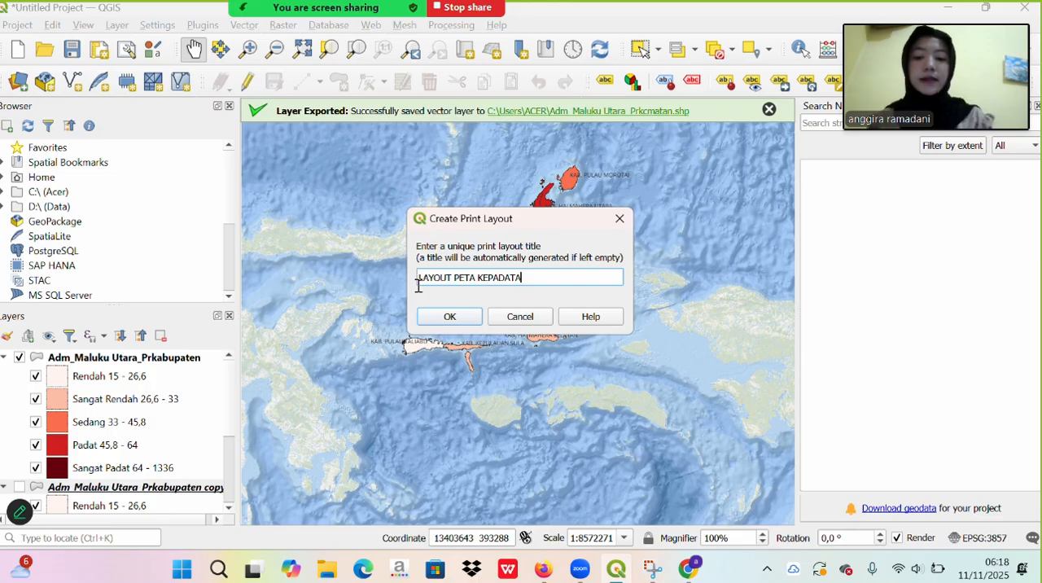
text(N PENDUDUK)
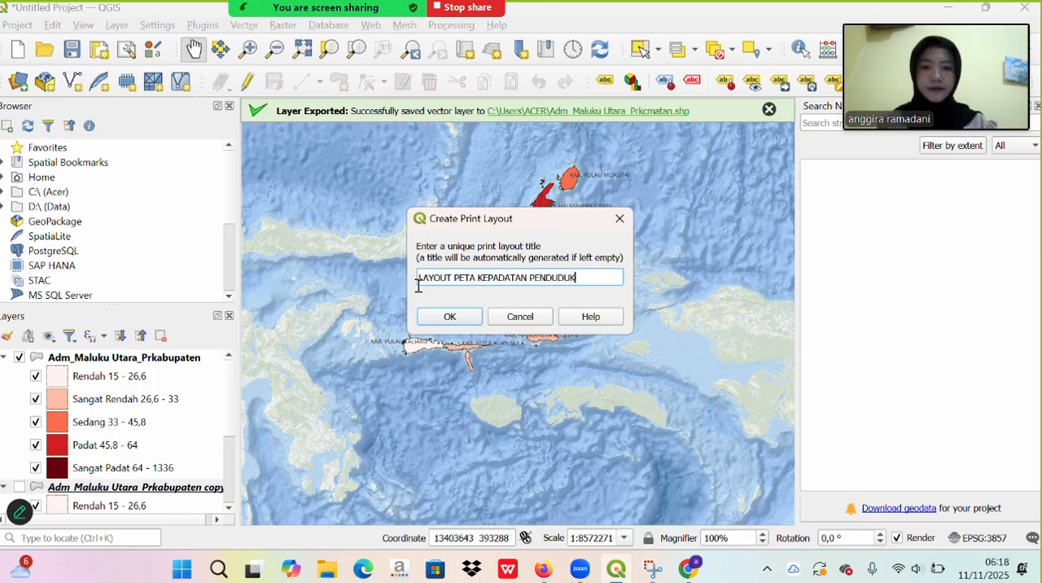
click(447, 315)
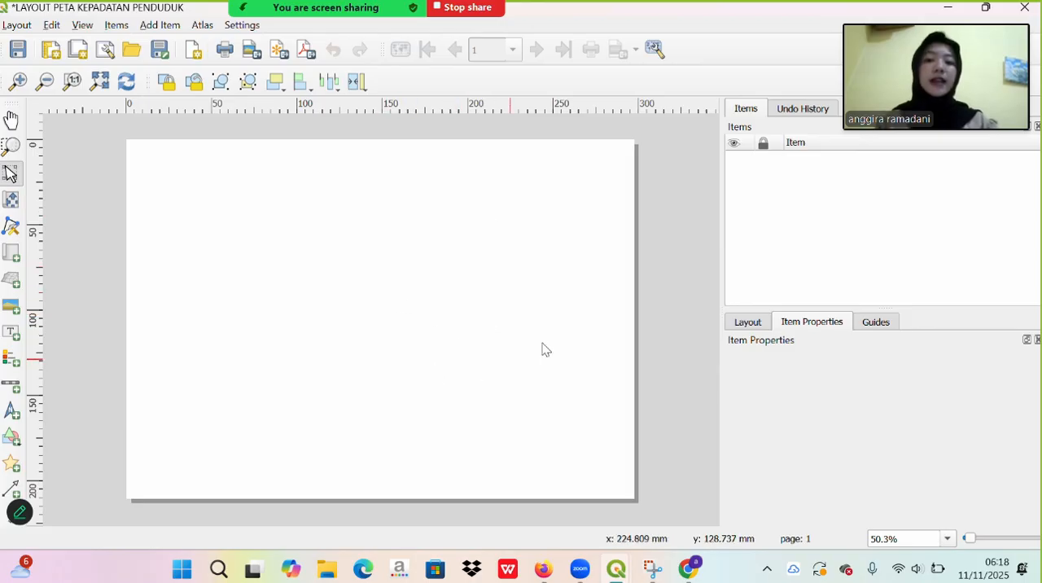
- Enable snapping to the grid and show the grid on the A4 landscape layout page
click(541, 269)
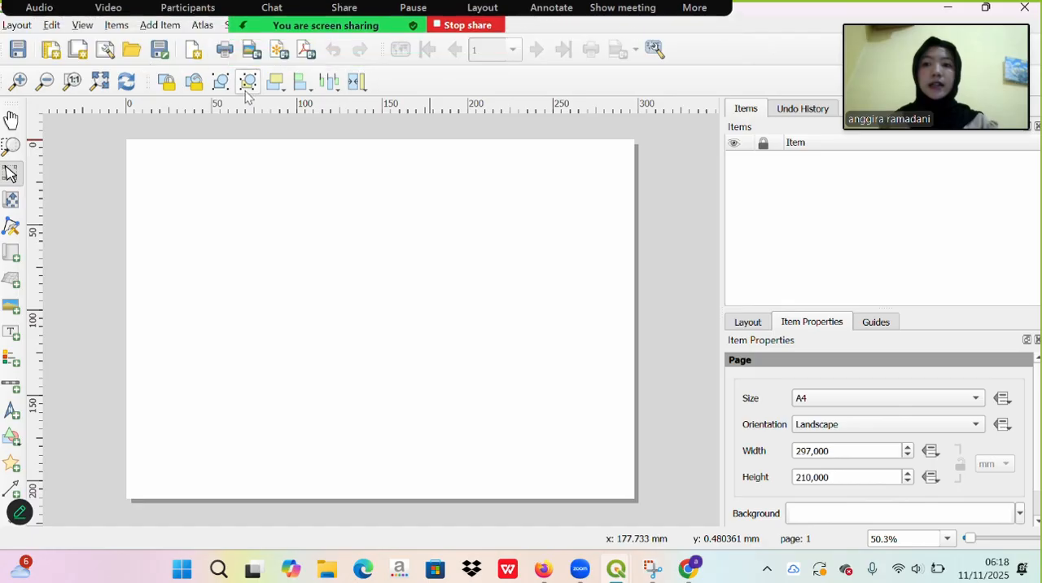
click(84, 25)
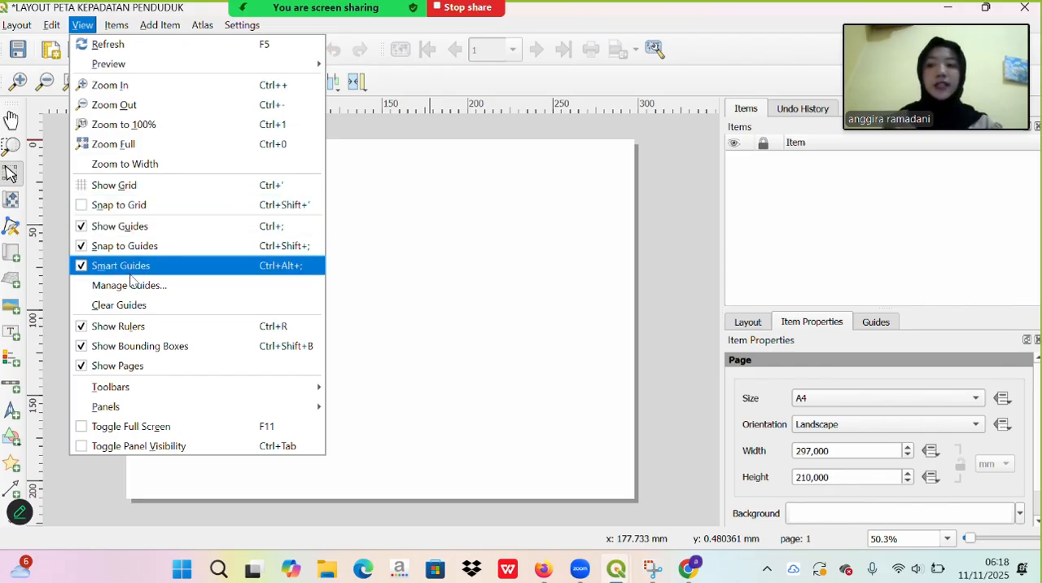
click(101, 212)
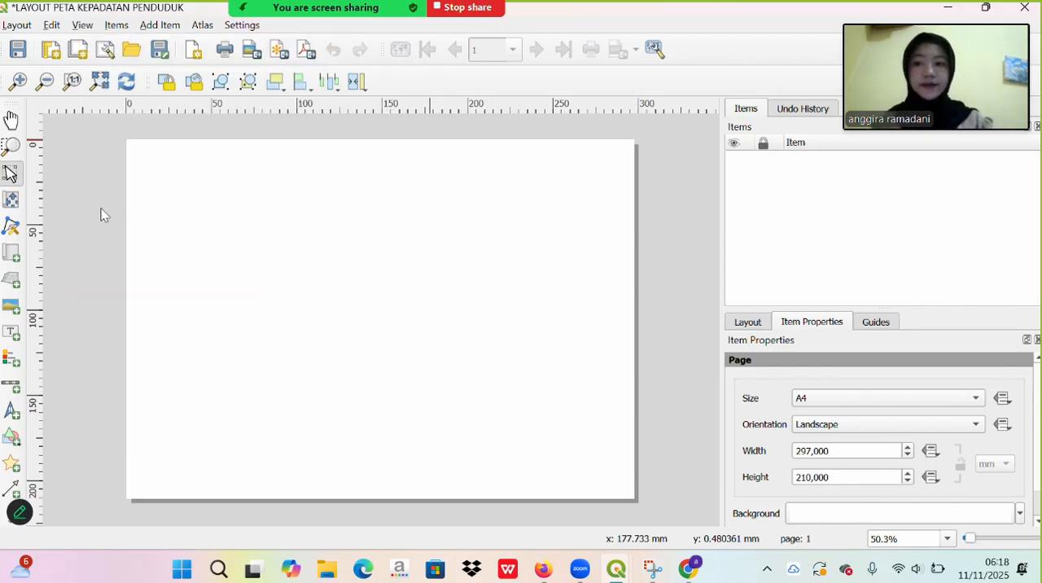
click(79, 27)
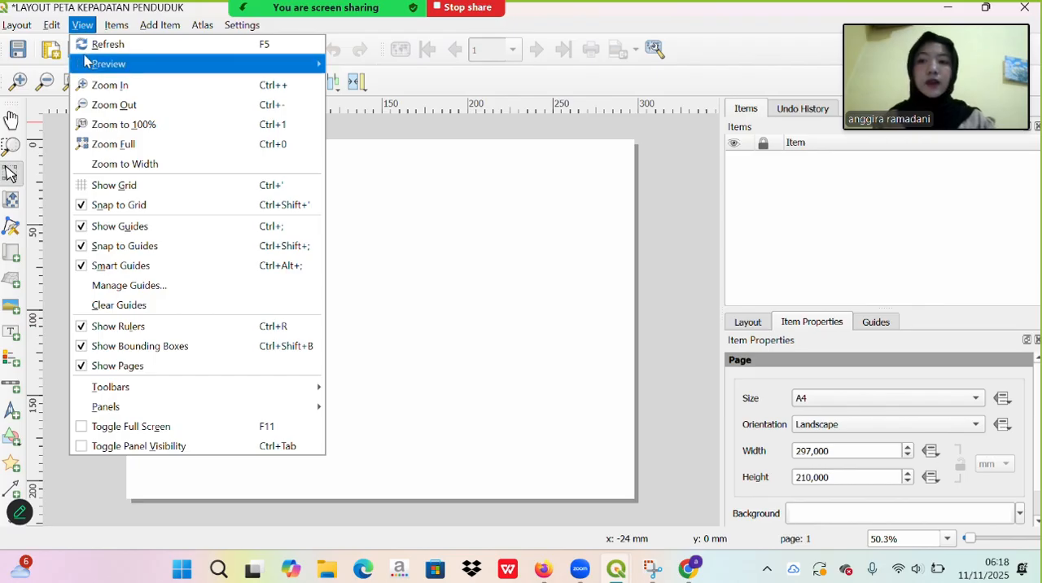
click(134, 192)
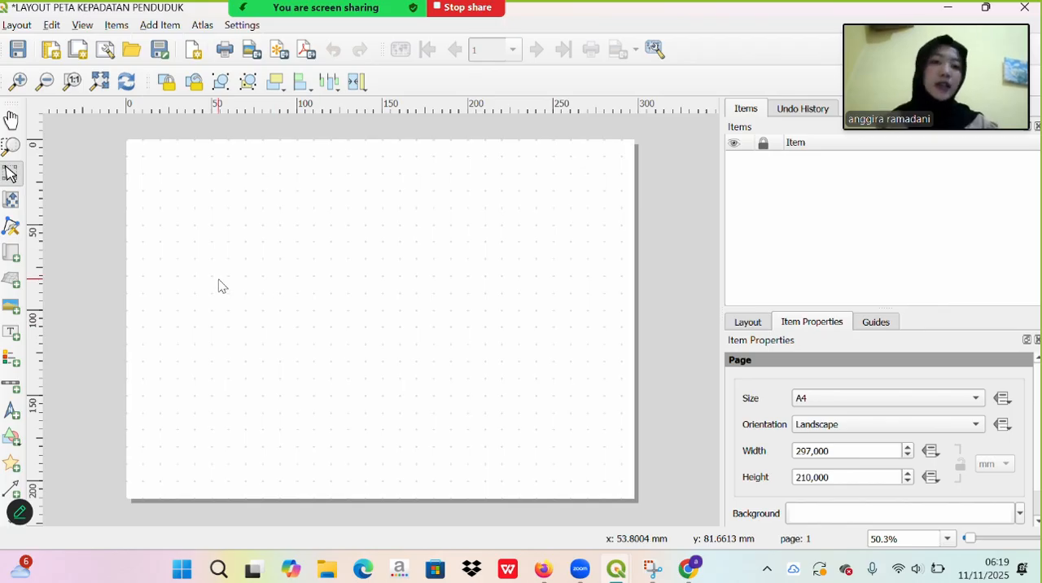
- Draw a rectangle on the layout page as an outer frame running just inside the page edges
click(8, 437)
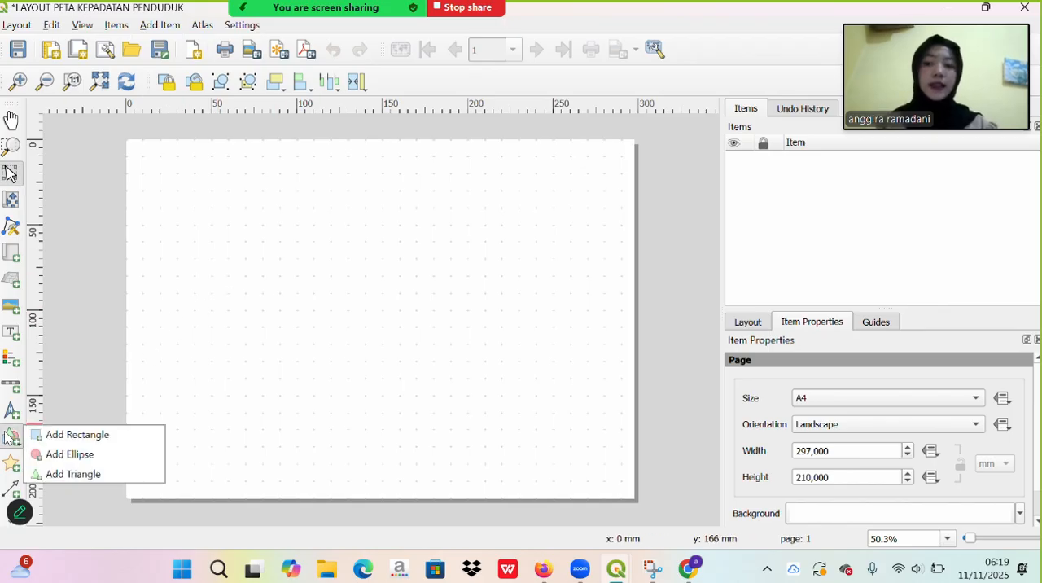
click(58, 434)
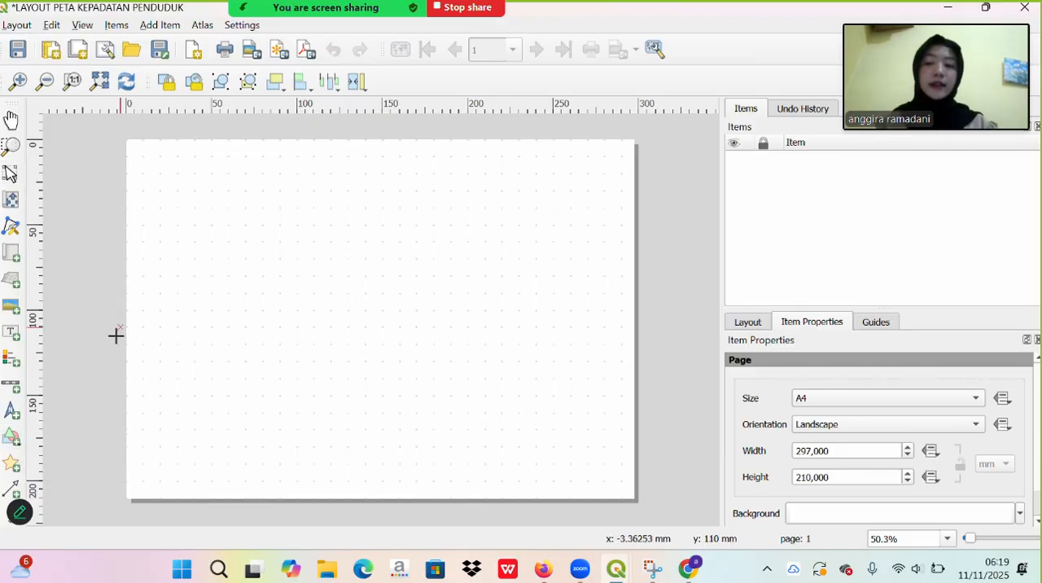
drag(138, 148, 627, 488)
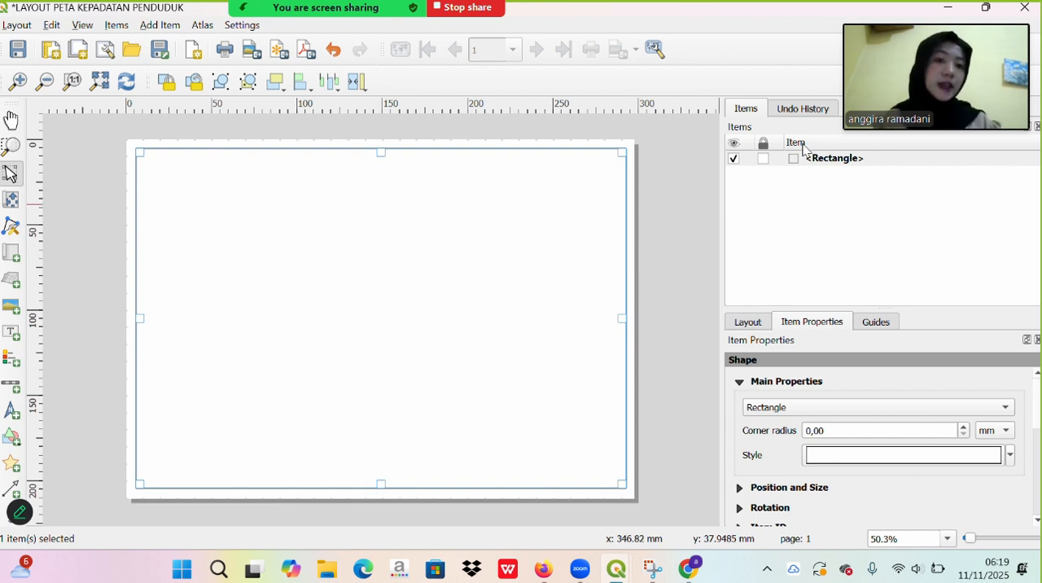
- Rename the outer frame rectangle to GARIS TEPI LUAR and lock it
double_click(830, 161)
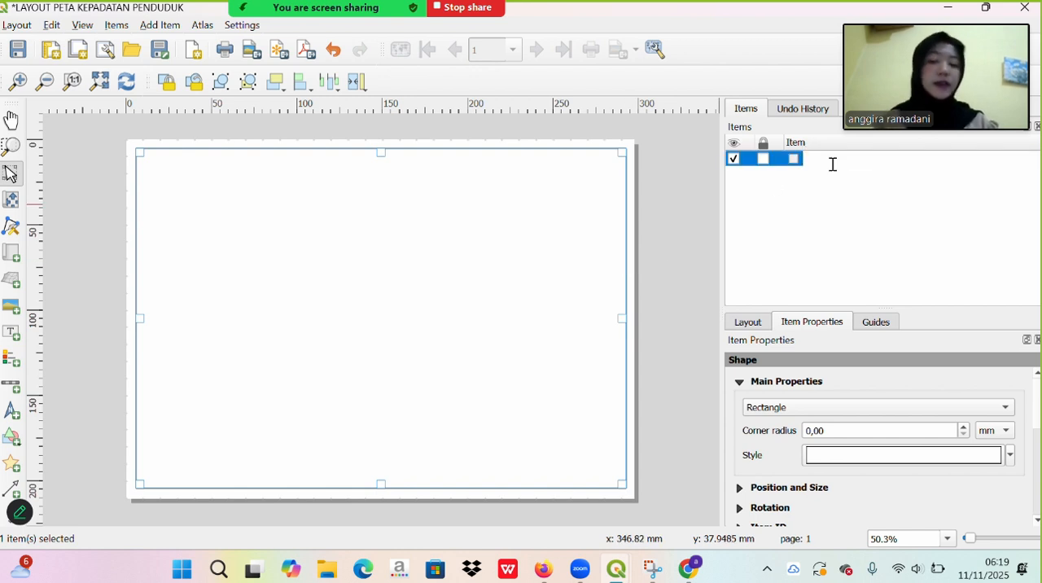
text(GARIS TE)
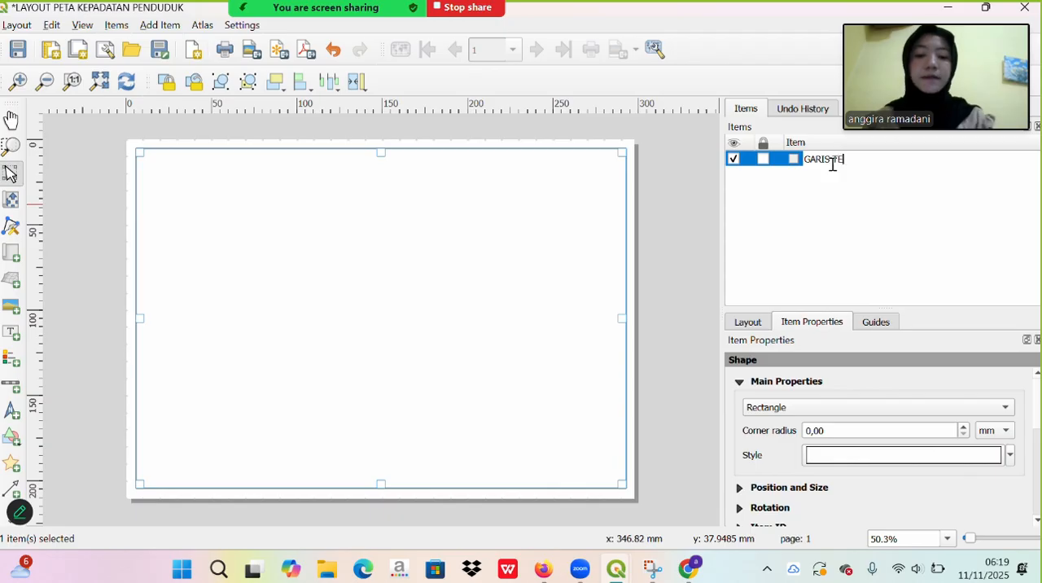
text(PI LUAR)
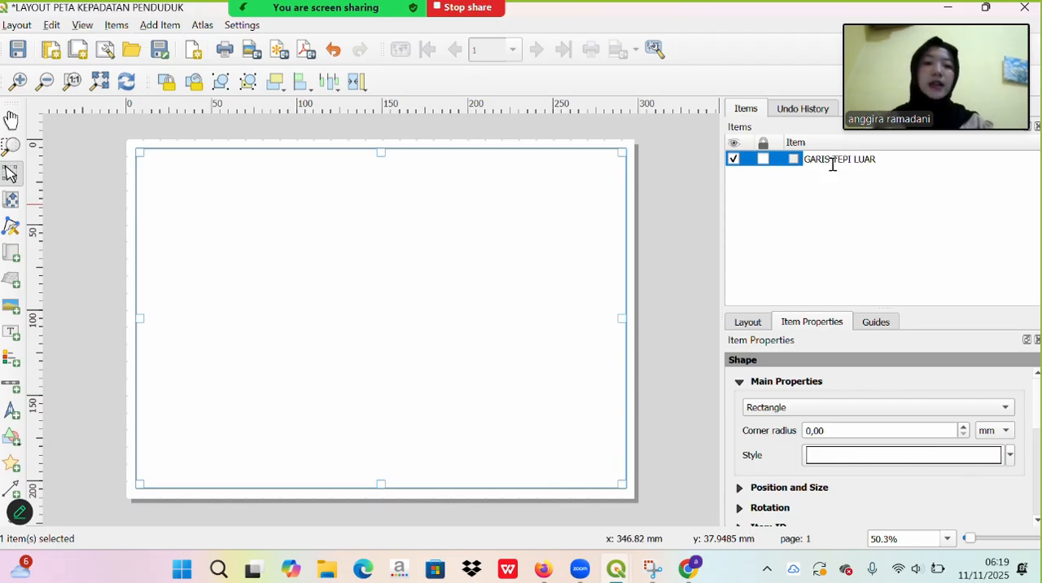
click(763, 159)
click(453, 292)
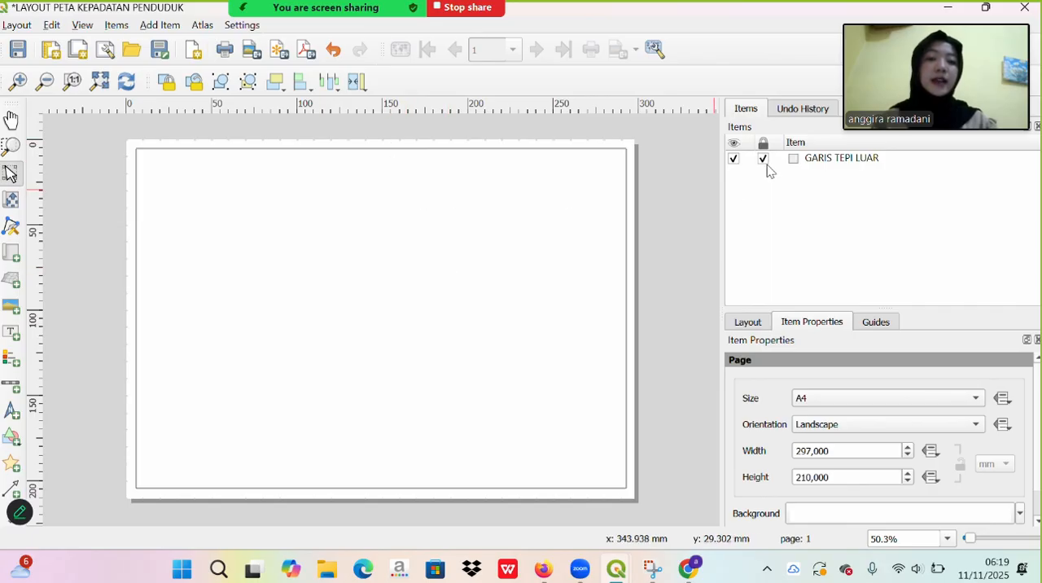
- Unlock the GARIS TEPI LUAR frame and lock it again
click(765, 165)
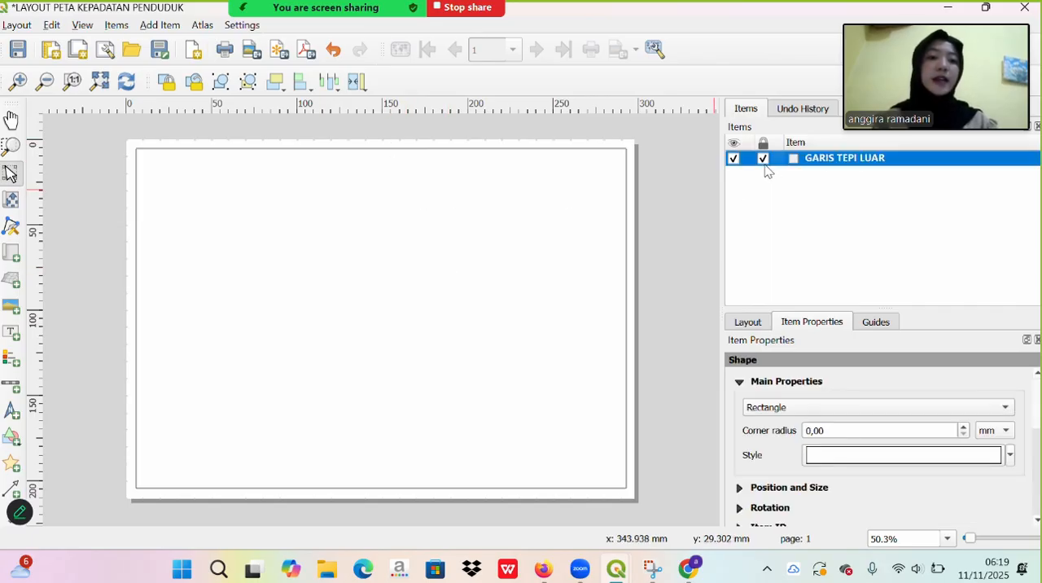
click(762, 158)
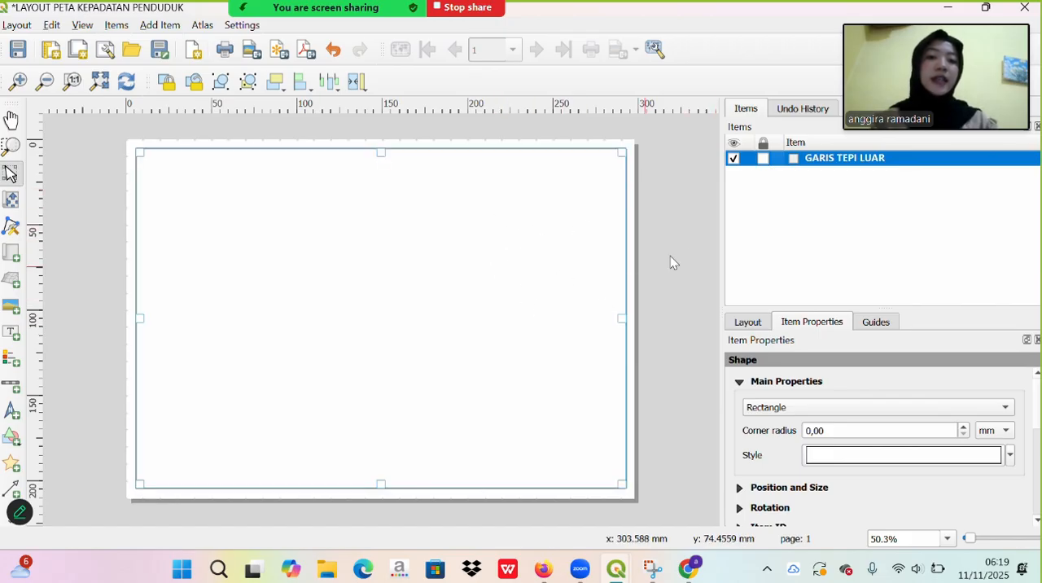
click(763, 158)
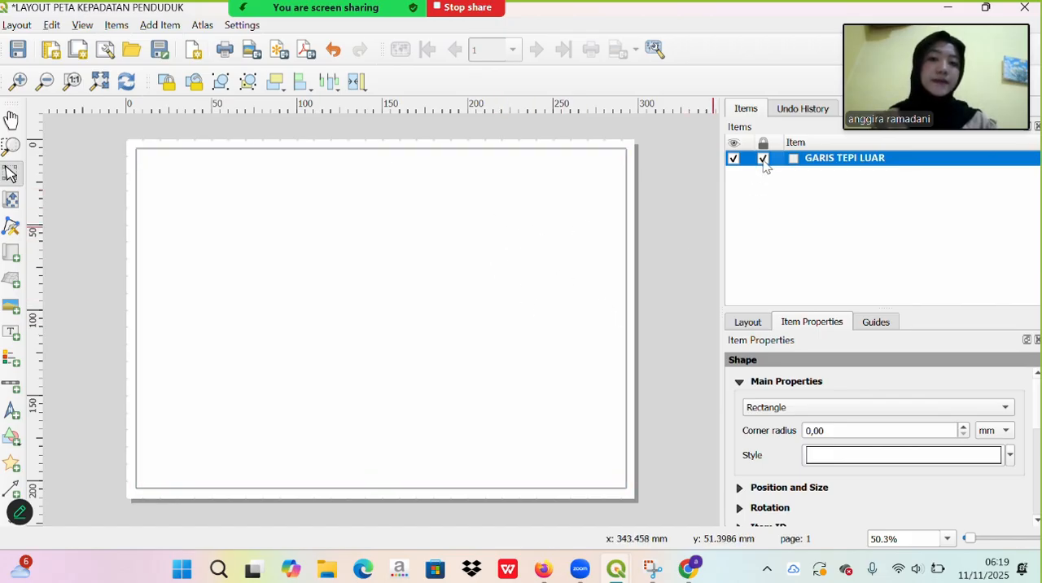
click(429, 32)
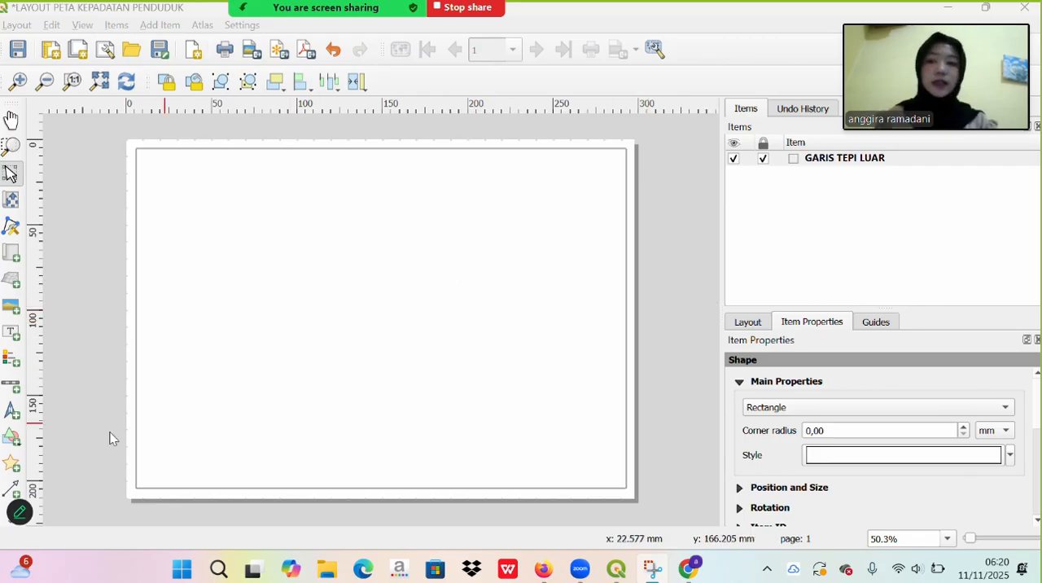
- Draw a second rectangle about 170 by 190 mm inside the left part of the outer frame, starting at 10 mm, 10 mm
click(9, 446)
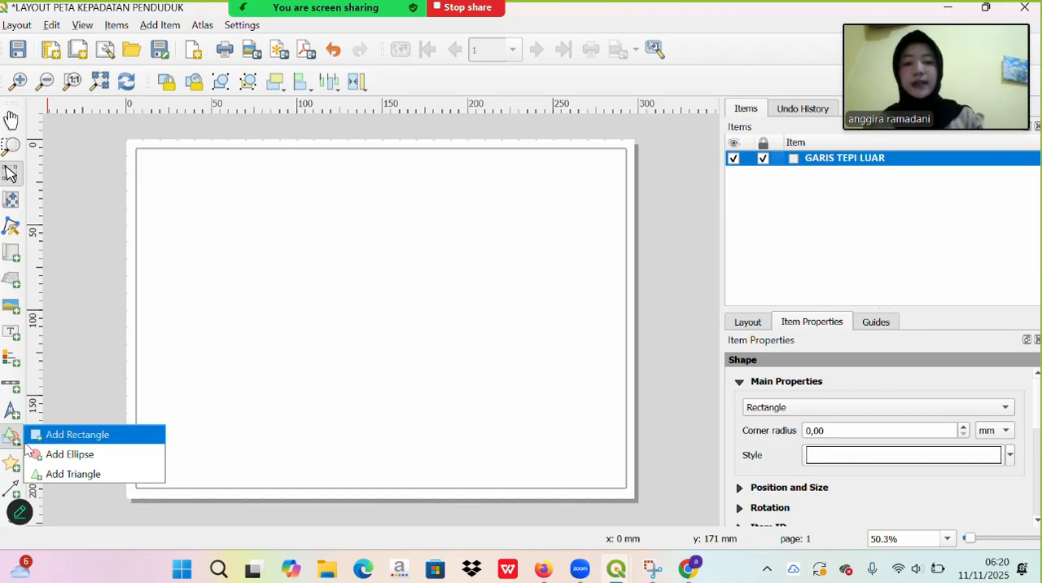
click(73, 435)
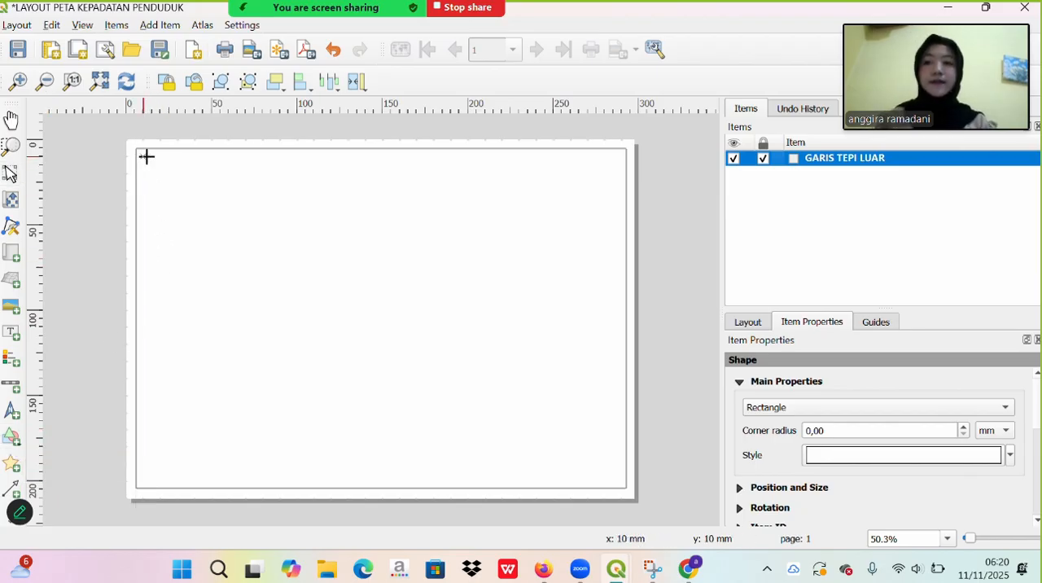
drag(144, 156, 436, 483)
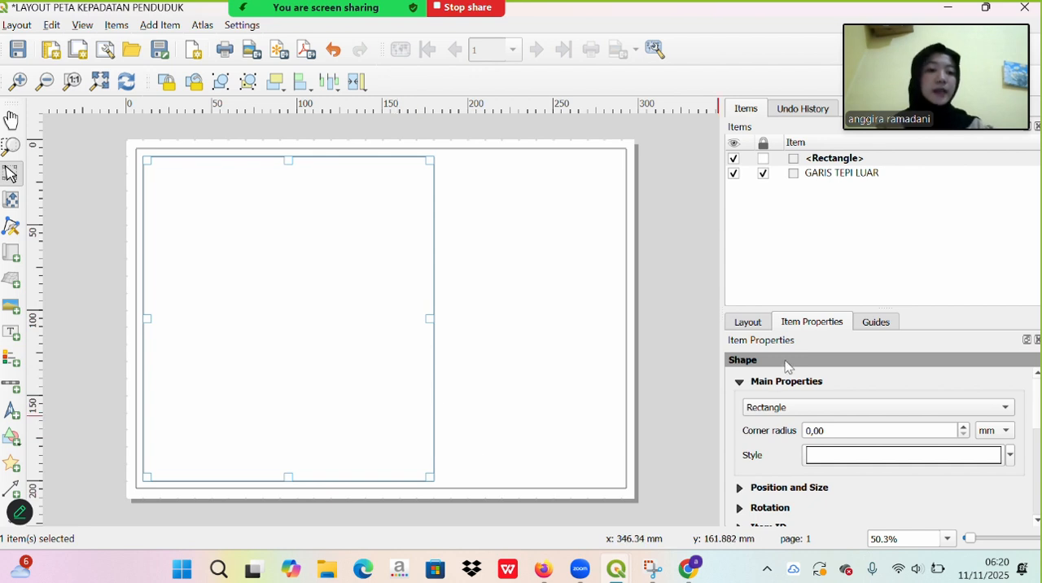
- Set the stroke width of the inner rectangle's simple fill to 0,1 millimetres
click(857, 455)
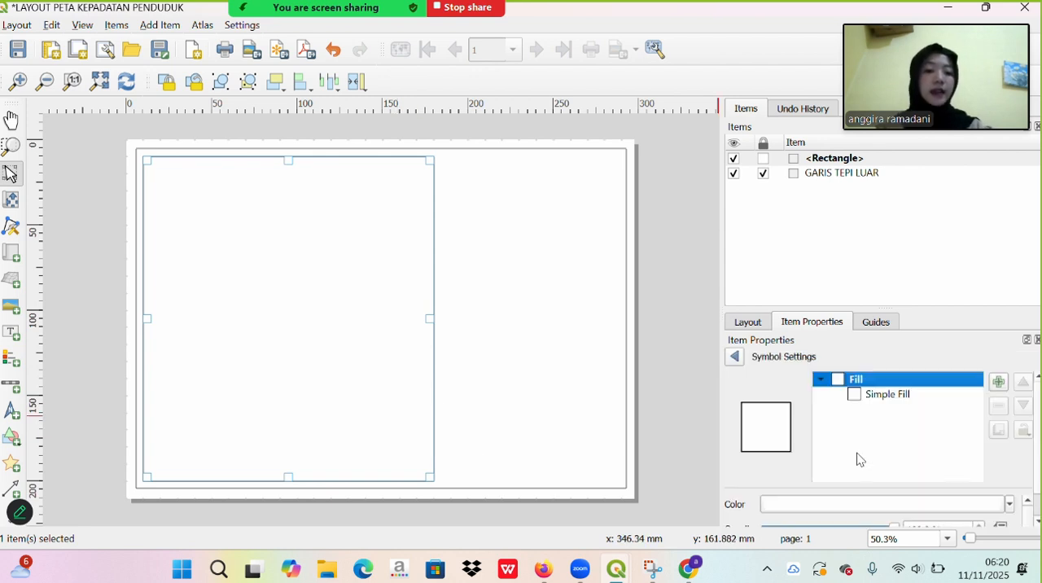
click(873, 397)
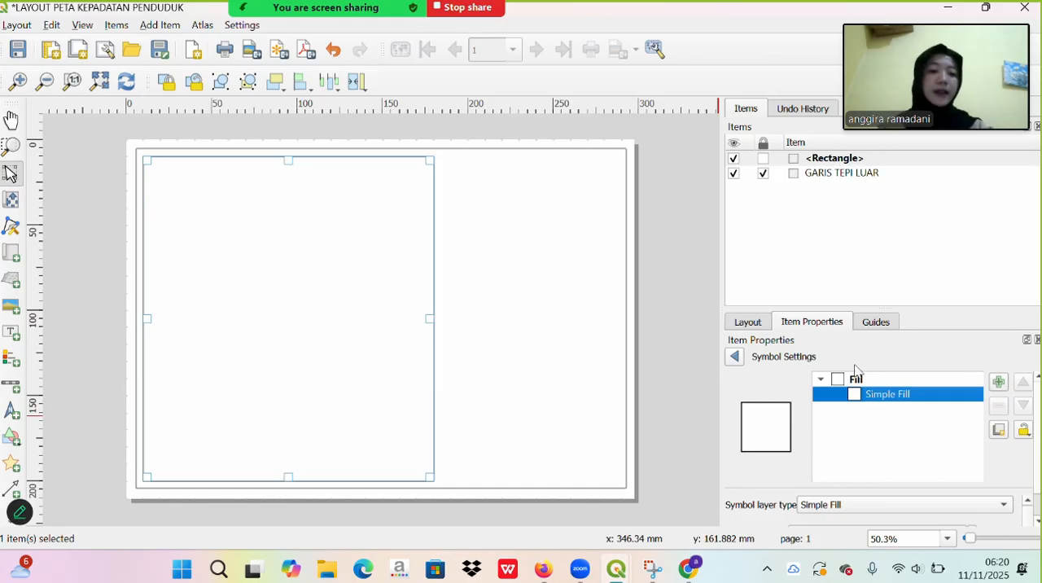
drag(838, 310, 802, 184)
scroll(770, 468, down, 2)
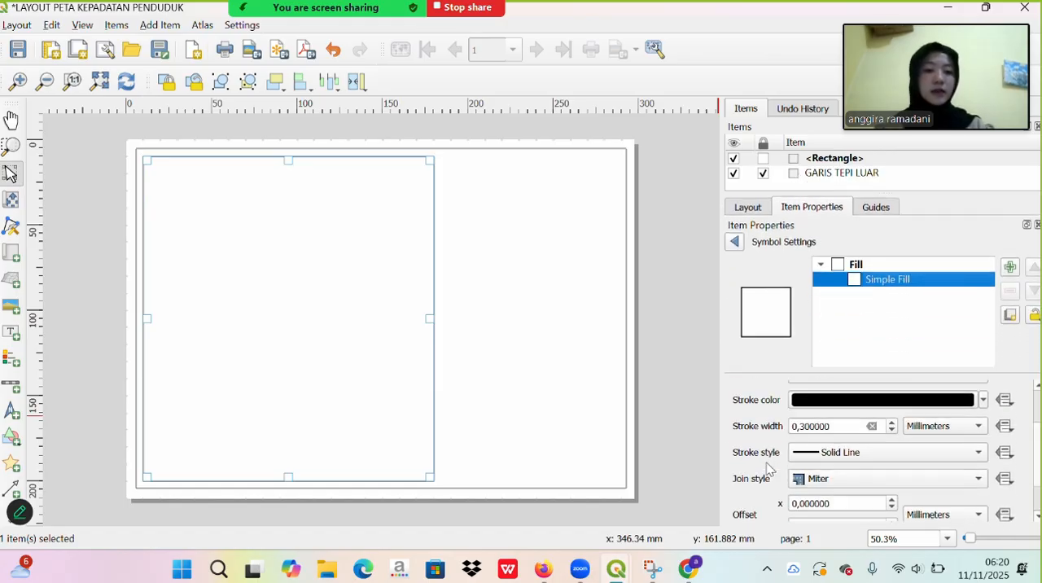
click(839, 424)
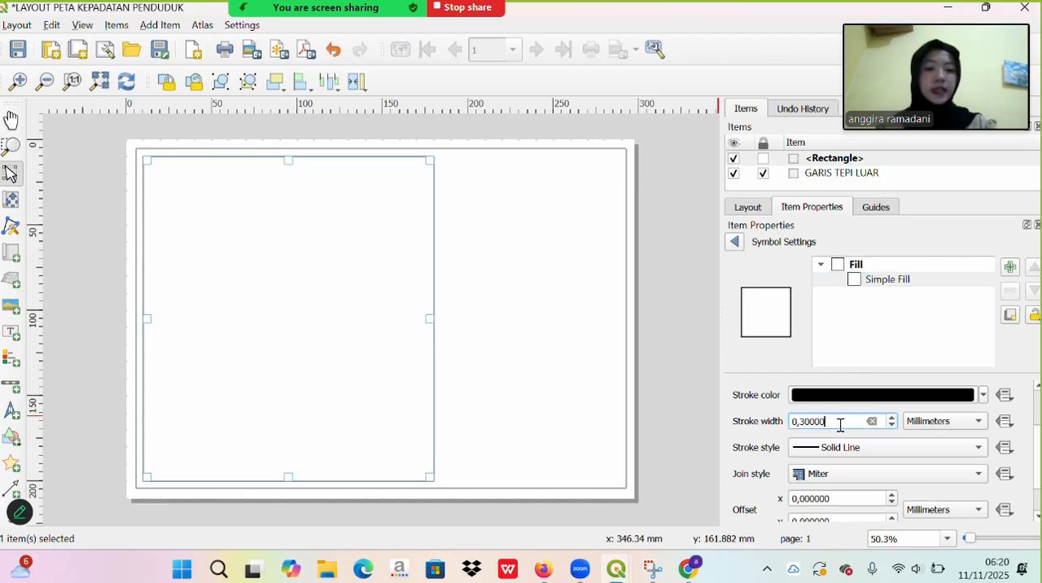
key(BackSpace)
key(BackSpace)
key(BackSpace)
key(BackSpace)
key(BackSpace)
key(BackSpace)
text(1)
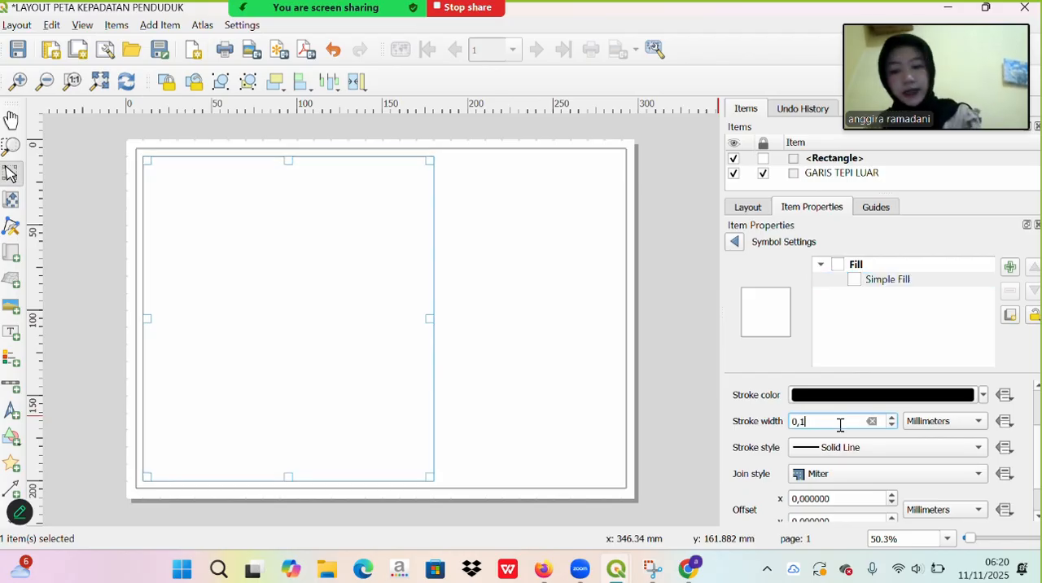
click(734, 241)
click(584, 350)
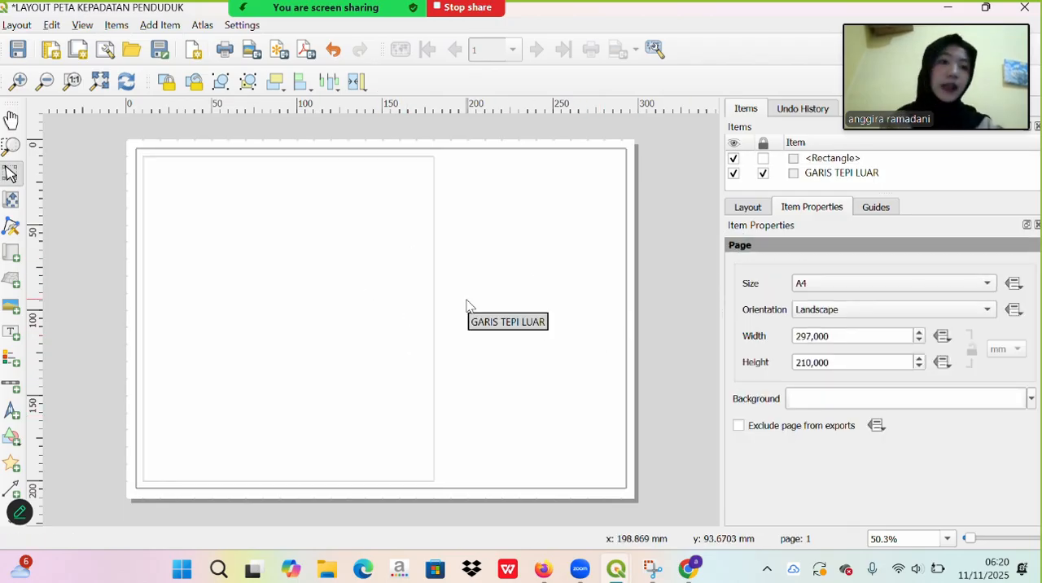
- Place a copy of the inner rectangle to its right and narrow the copy to fit inside the outer frame
click(373, 320)
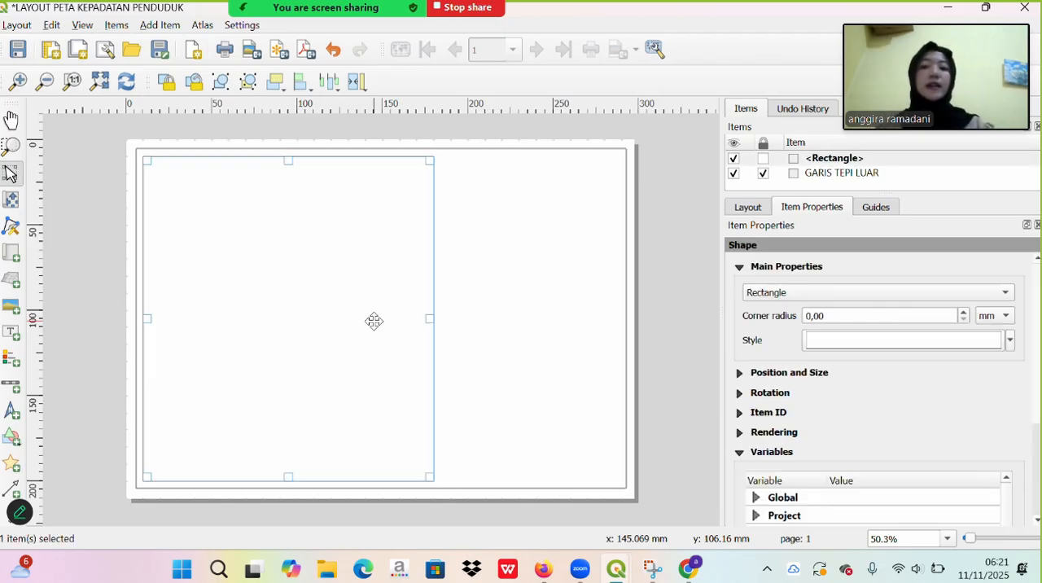
right_click(374, 320)
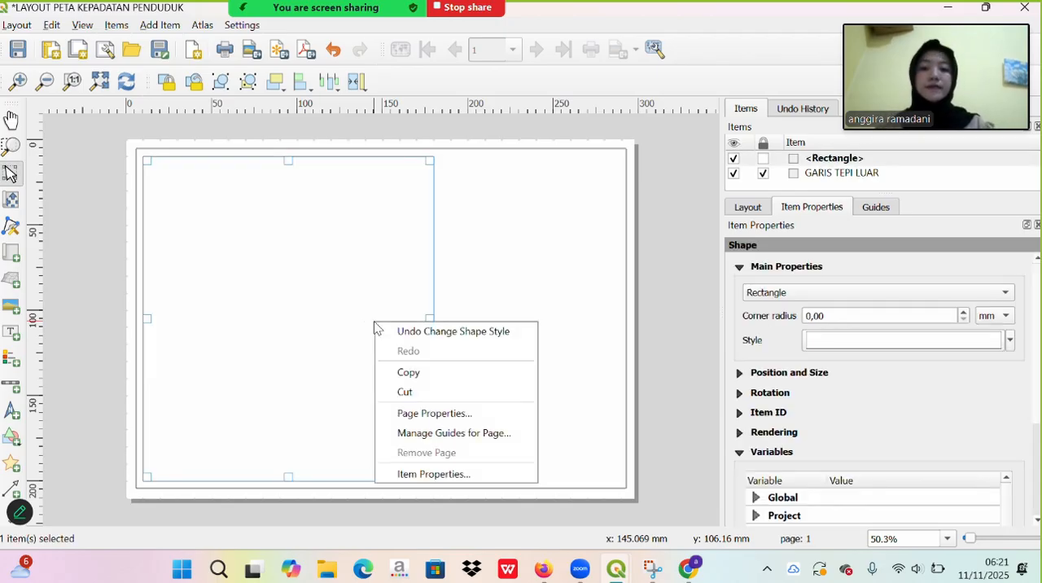
click(431, 373)
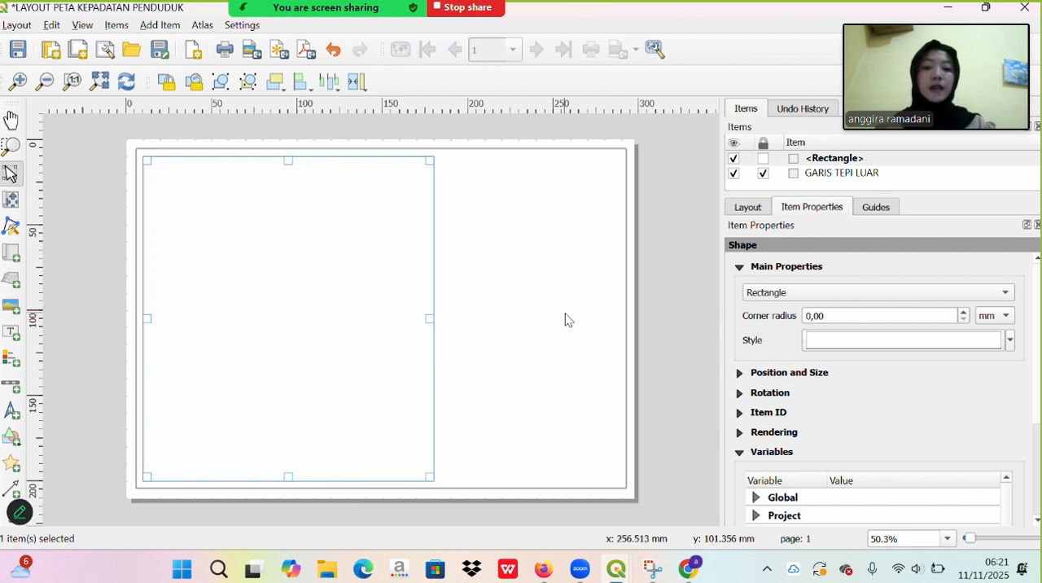
key(ctrl+v)
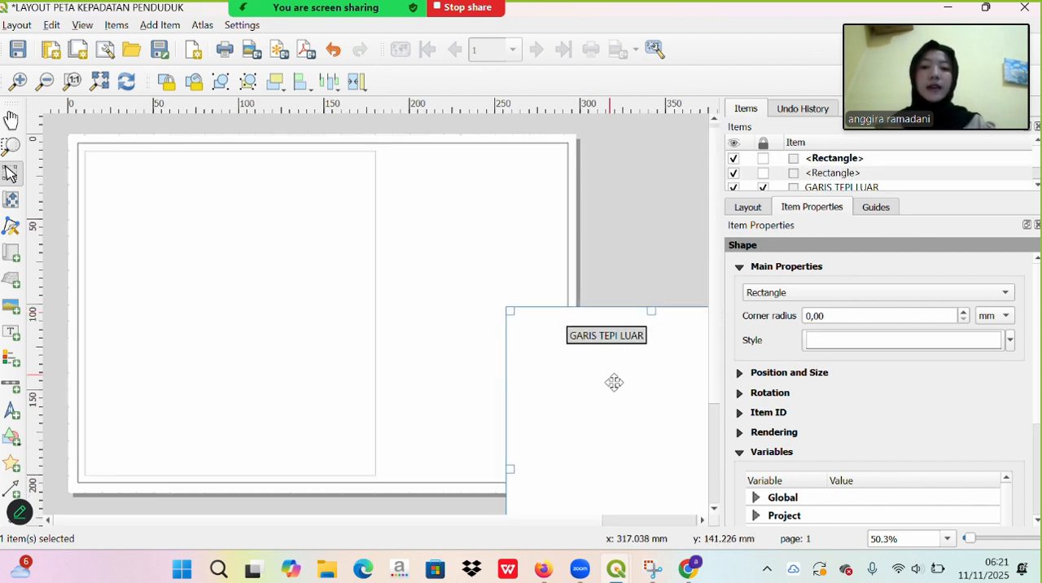
drag(650, 441, 528, 291)
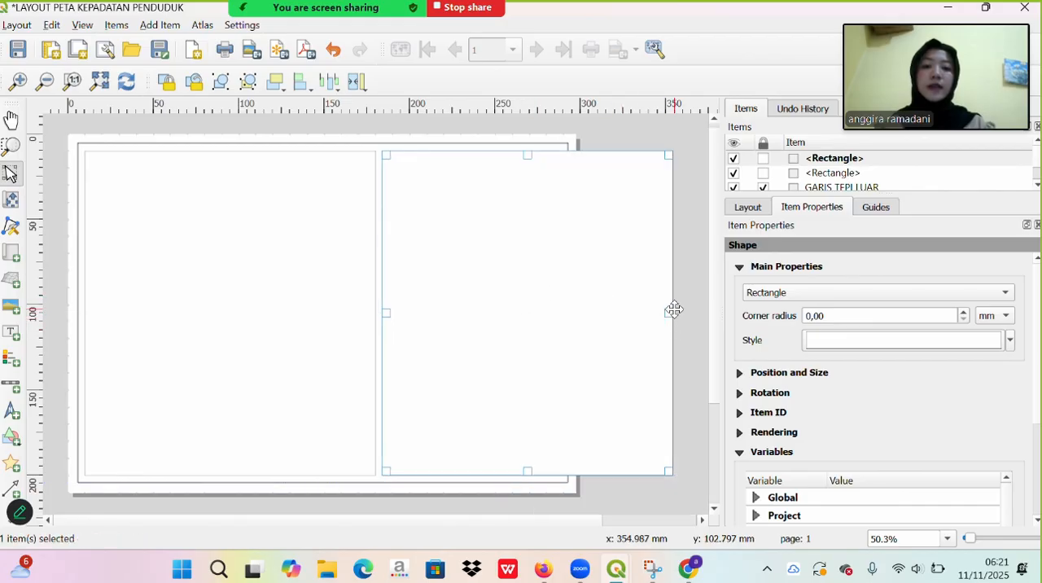
drag(665, 309, 556, 317)
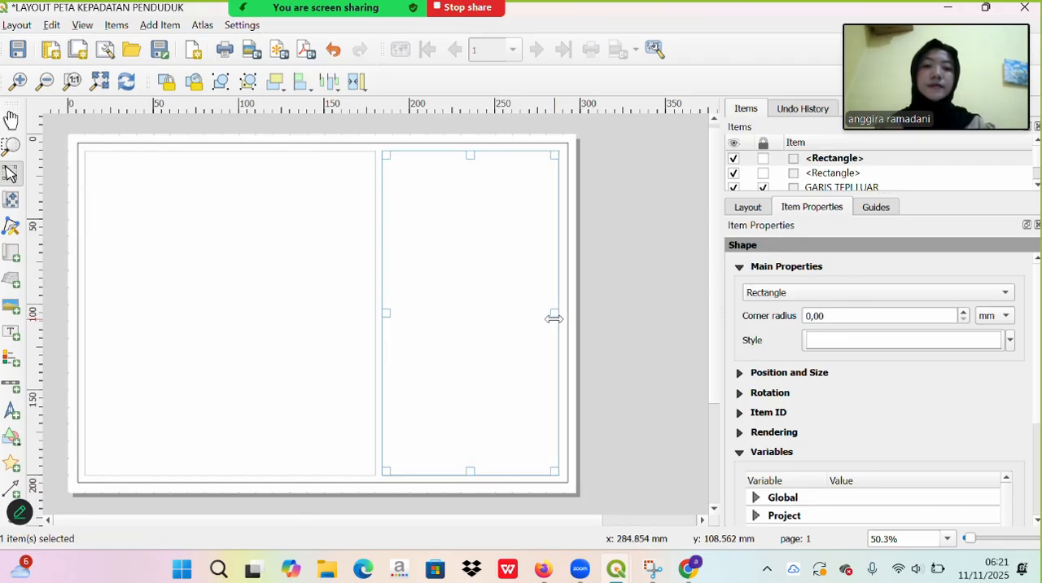
click(650, 370)
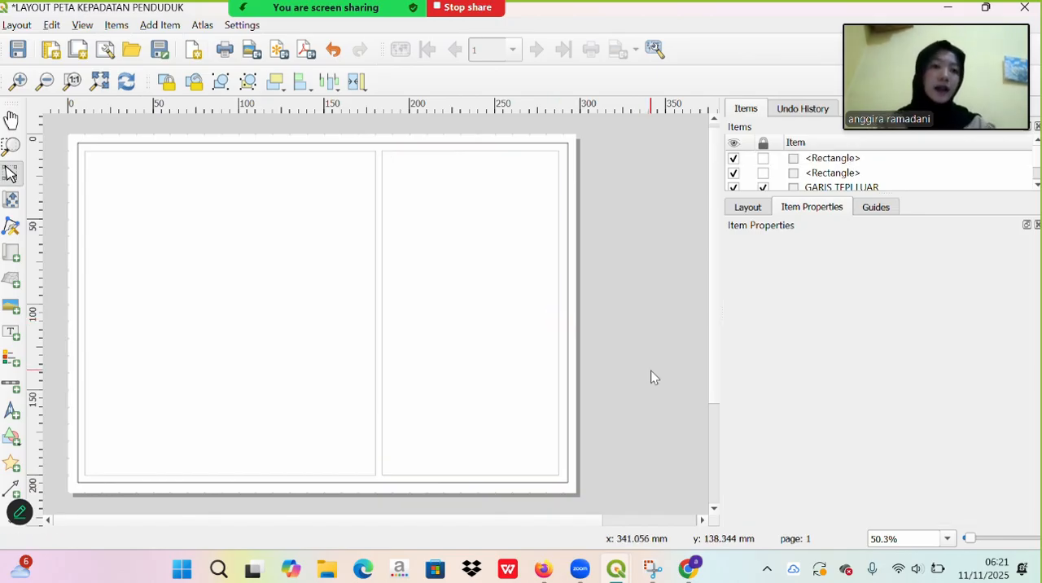
- Rename the wide inner rectangle to GARIS TEPI DALAM and the narrow one beside it to KOTAK JUDUL DLL
double_click(824, 171)
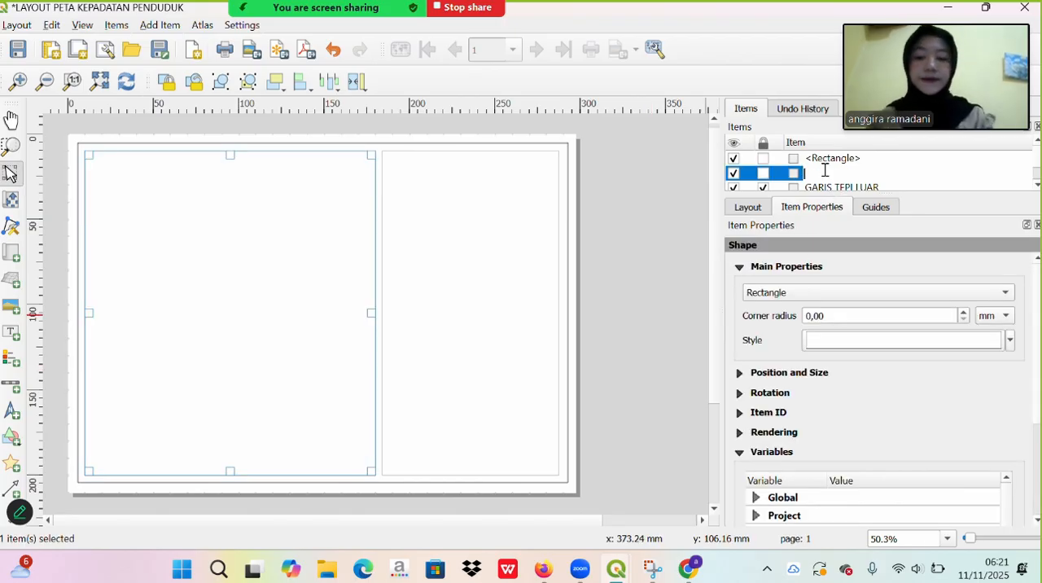
text(GARI)
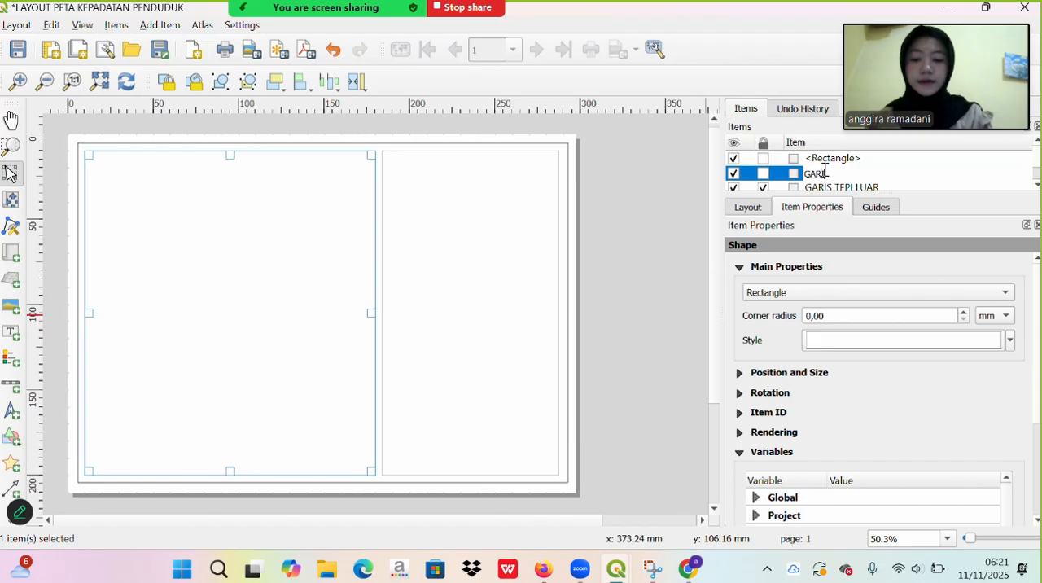
text(S TEPI D)
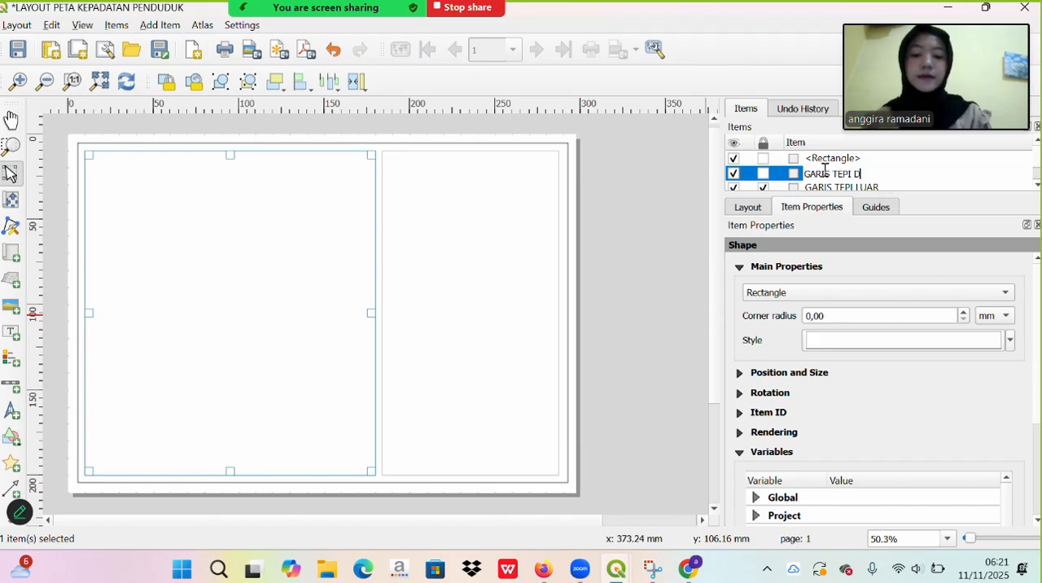
text(ALAM)
click(833, 159)
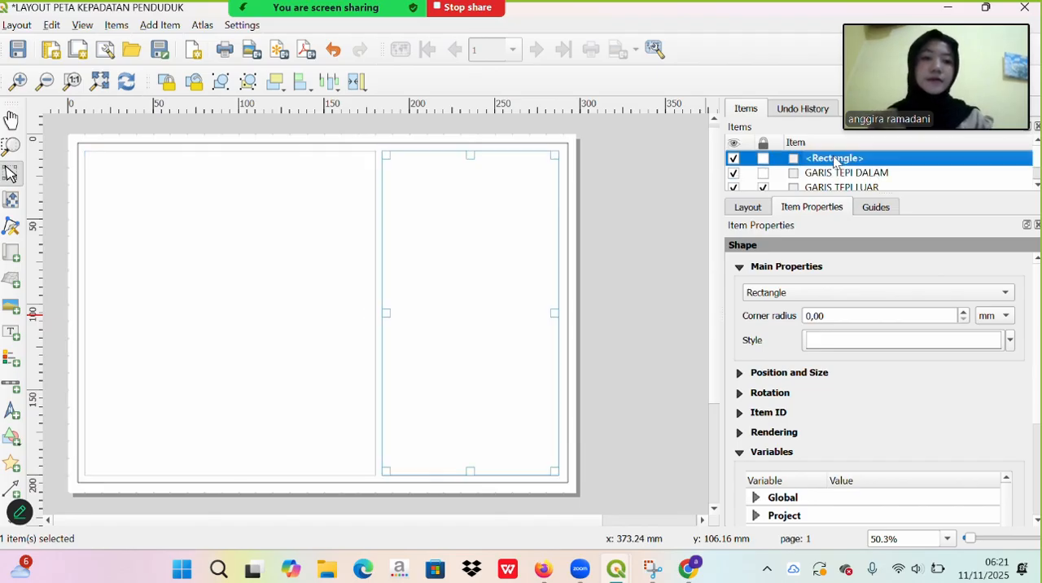
click(834, 160)
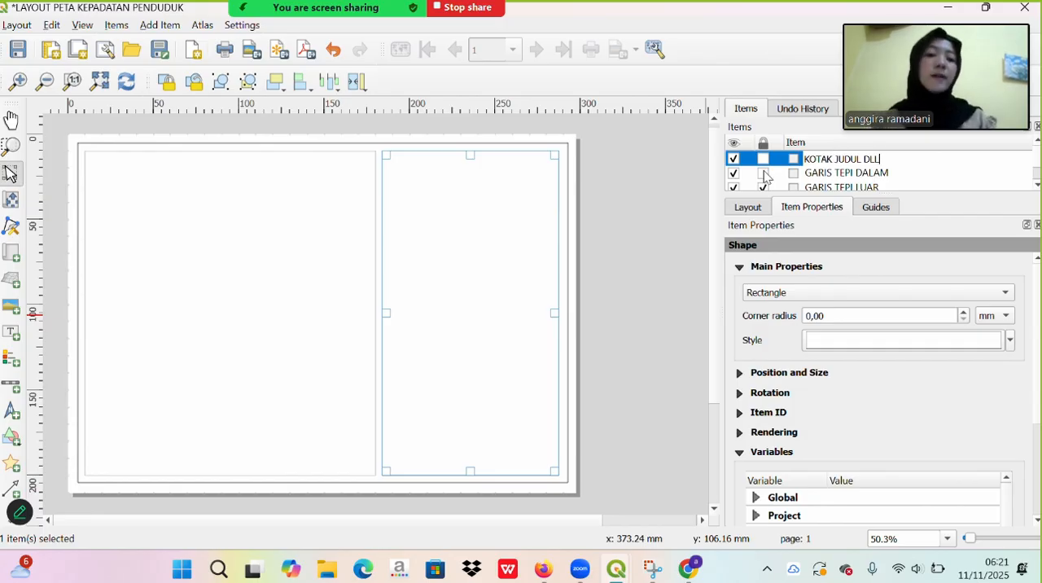
- Lock the GARIS TEPI DALAM and KOTAK JUDUL DLL items, then deselect them
click(764, 173)
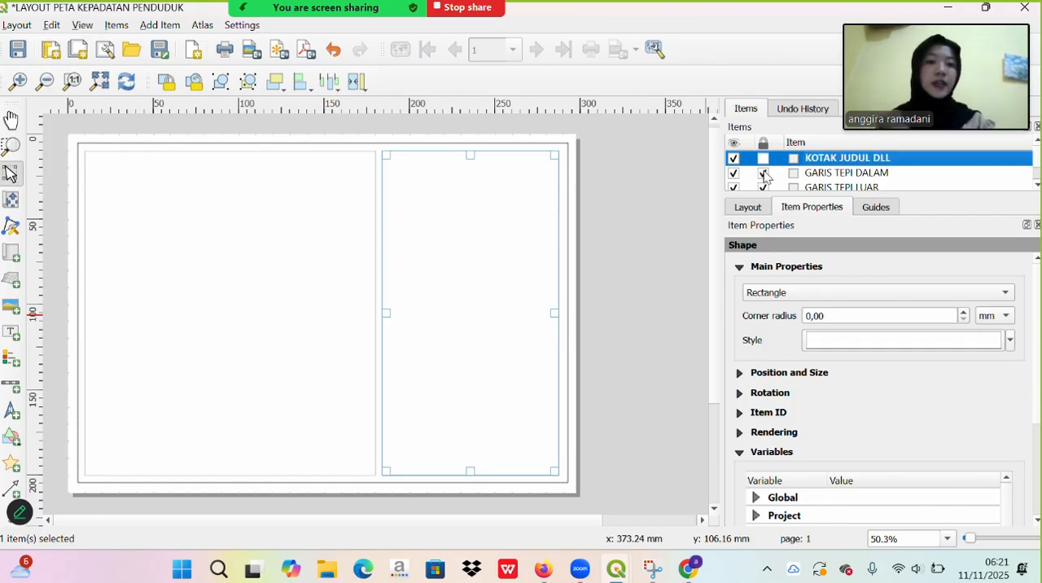
click(763, 159)
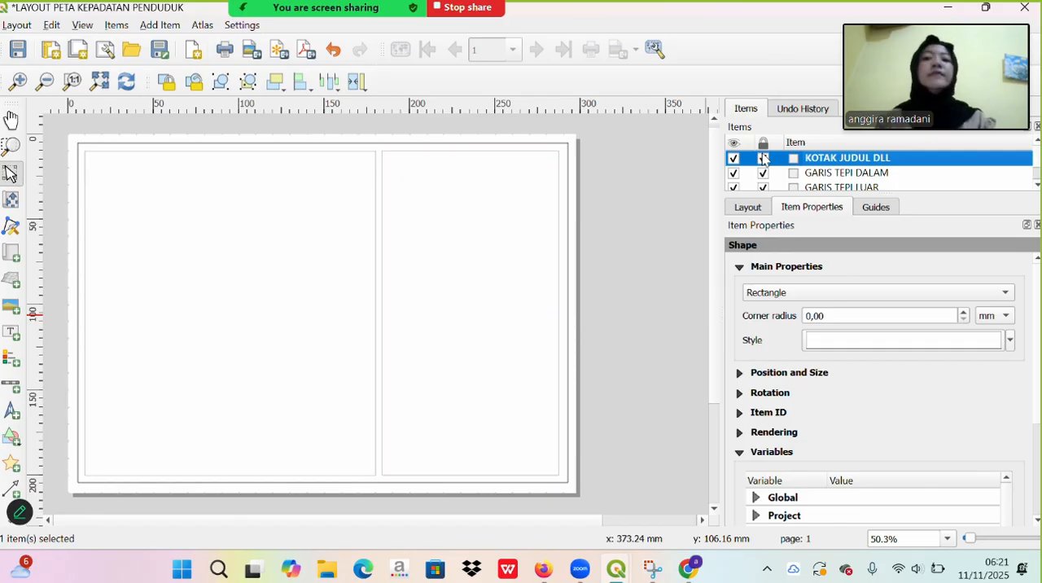
click(493, 300)
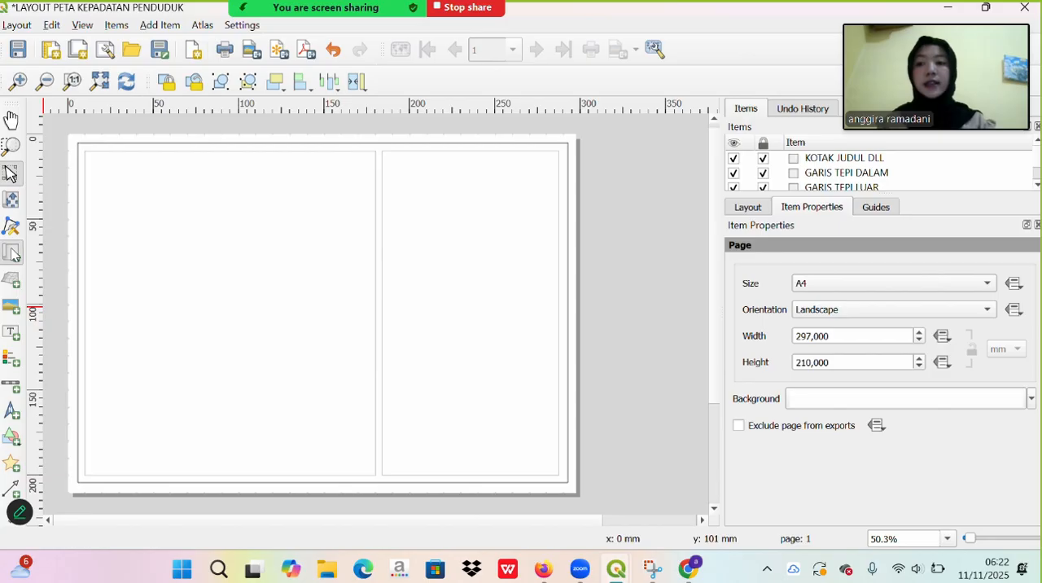
- Add a map that nearly fills the wide inner frame and set its scale to 4500000
click(12, 252)
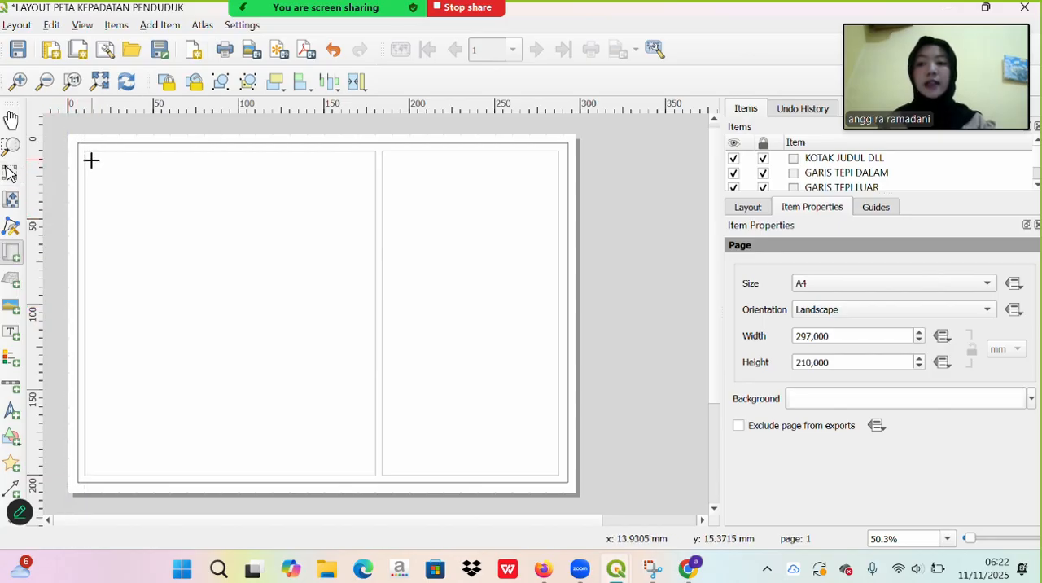
drag(96, 164, 359, 466)
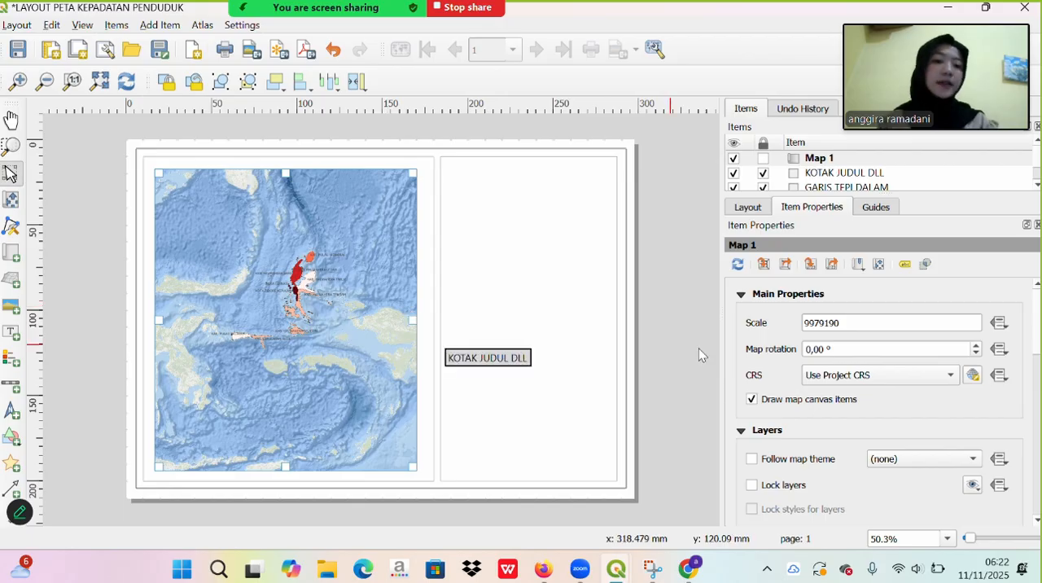
click(860, 323)
key(BackSpace)
key(BackSpace)
key(BackSpace)
key(BackSpace)
key(BackSpace)
key(BackSpace)
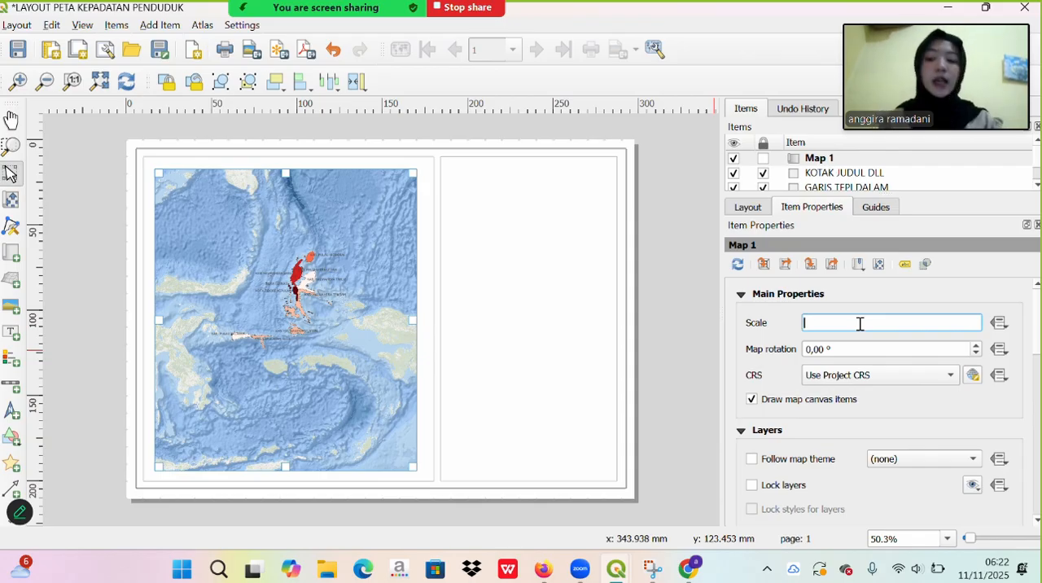
key(Caps_Lock)
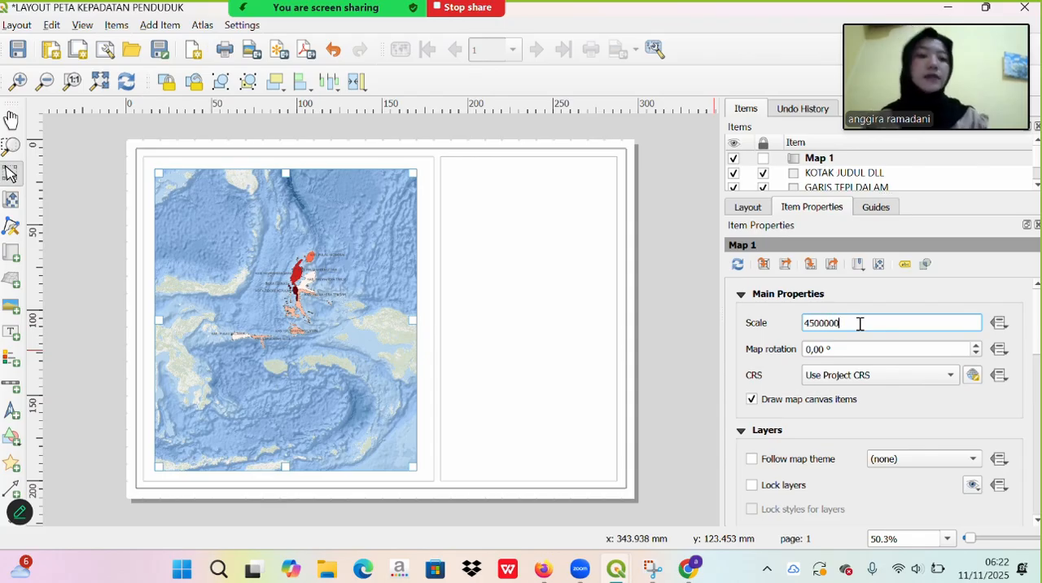
key(Tab)
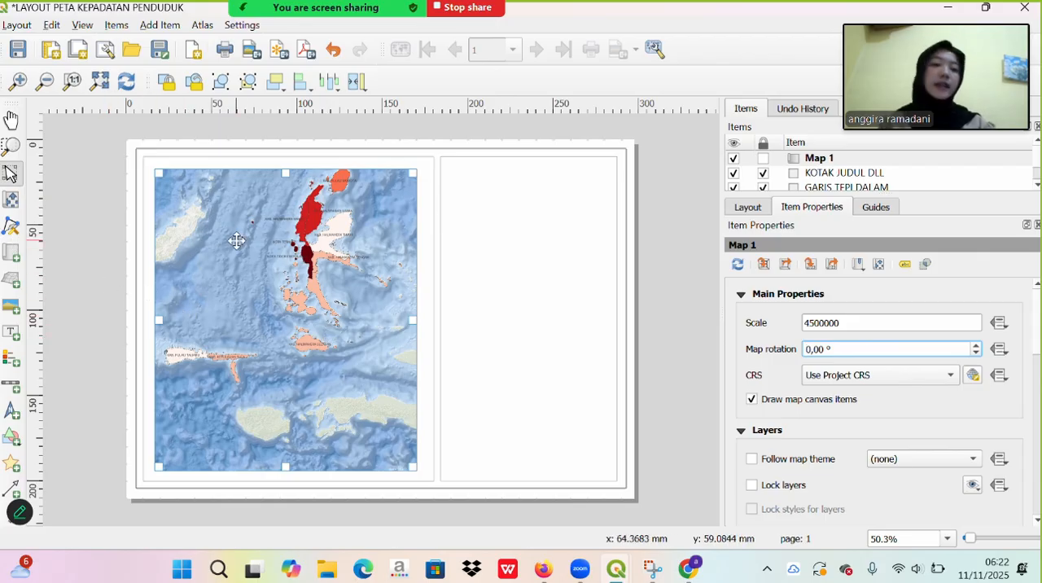
- Reposition the map content to centre the Maluku Utara regencies within the map item and enlarge it slightly to scale 4285714
click(11, 202)
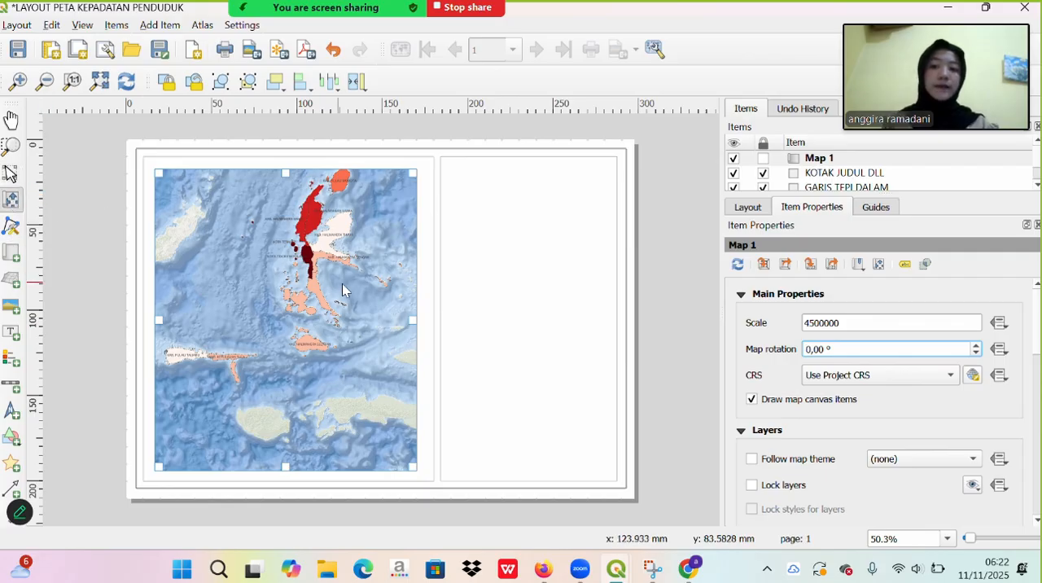
drag(344, 282, 338, 327)
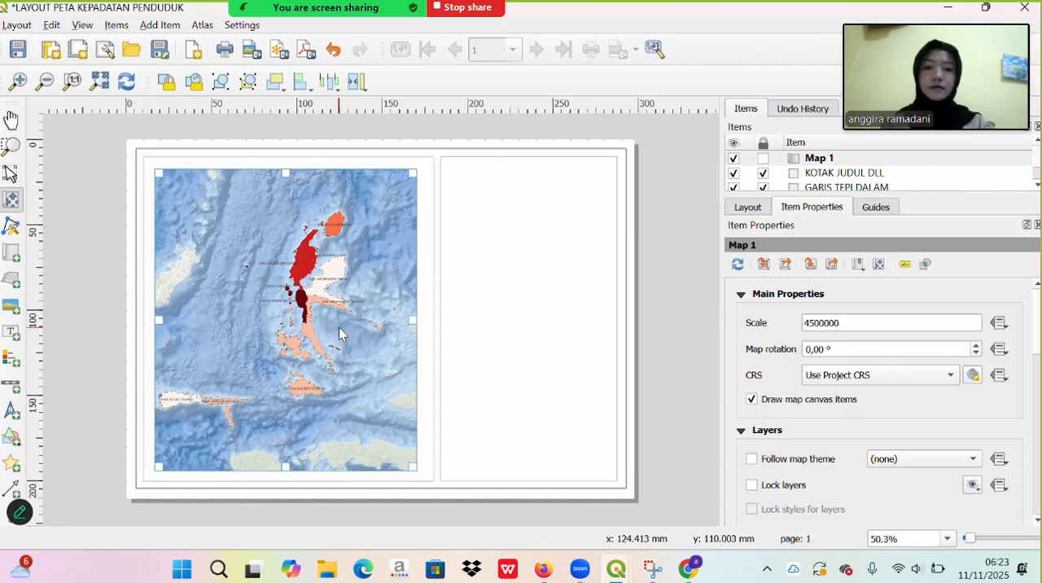
scroll(338, 327, up, 1)
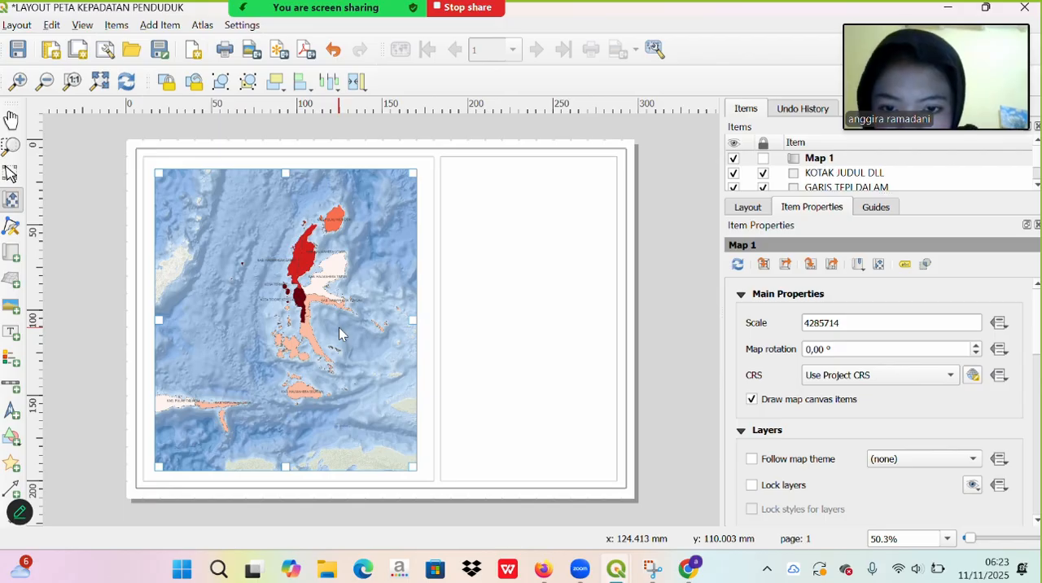
drag(339, 327, 347, 329)
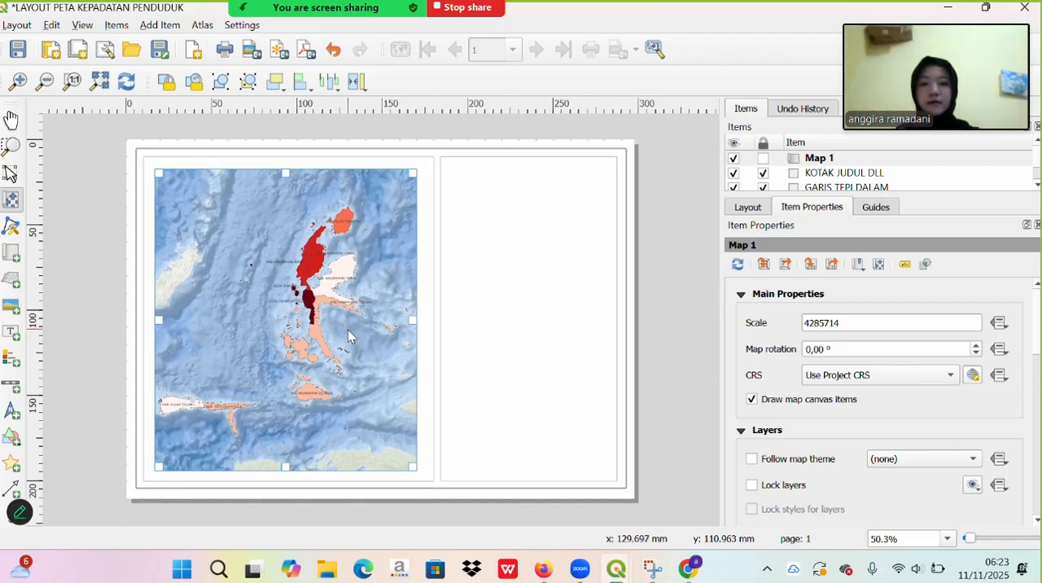
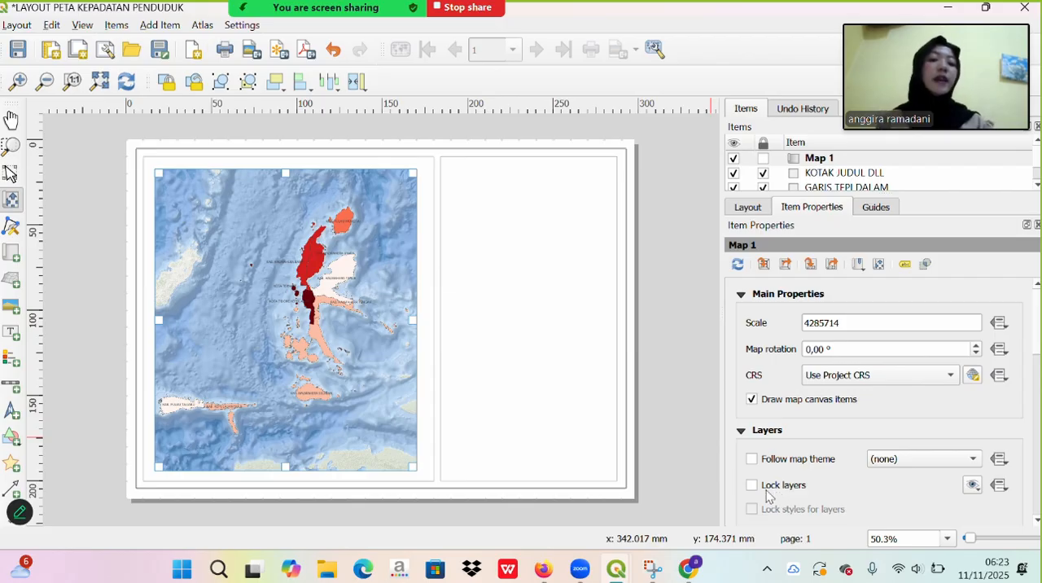
- Lock both the layers and the layer styles of Map 1
click(769, 488)
click(754, 509)
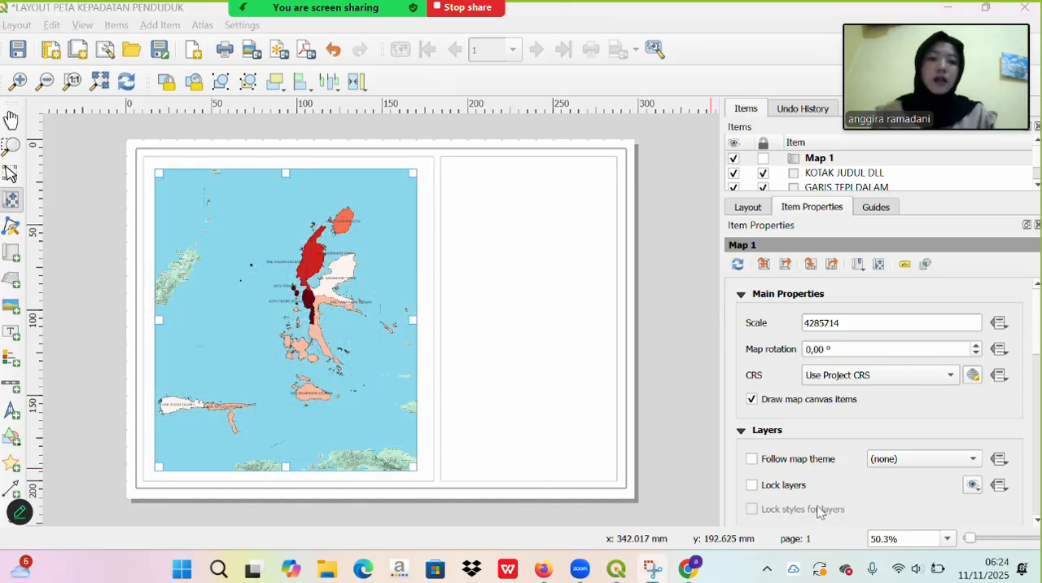
click(752, 485)
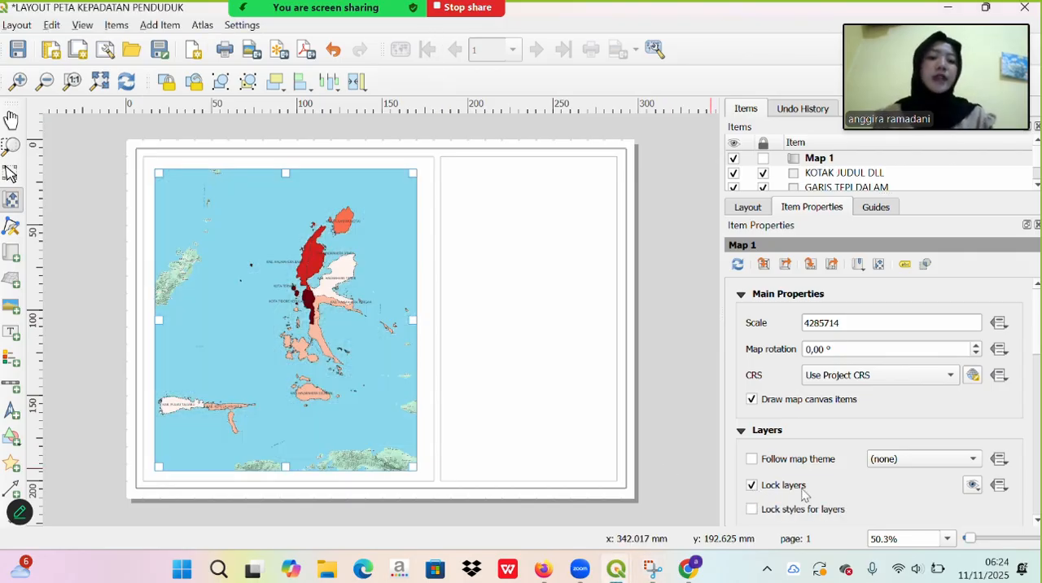
scroll(753, 488, down, 3)
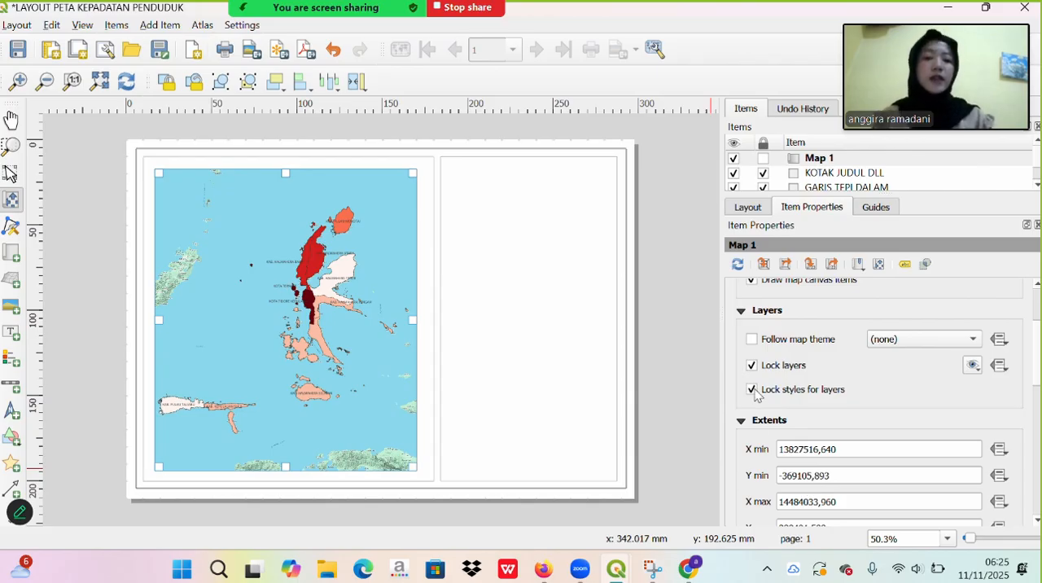
- Add a new grid to Map 1 and open its properties for modification
scroll(830, 407, down, 3)
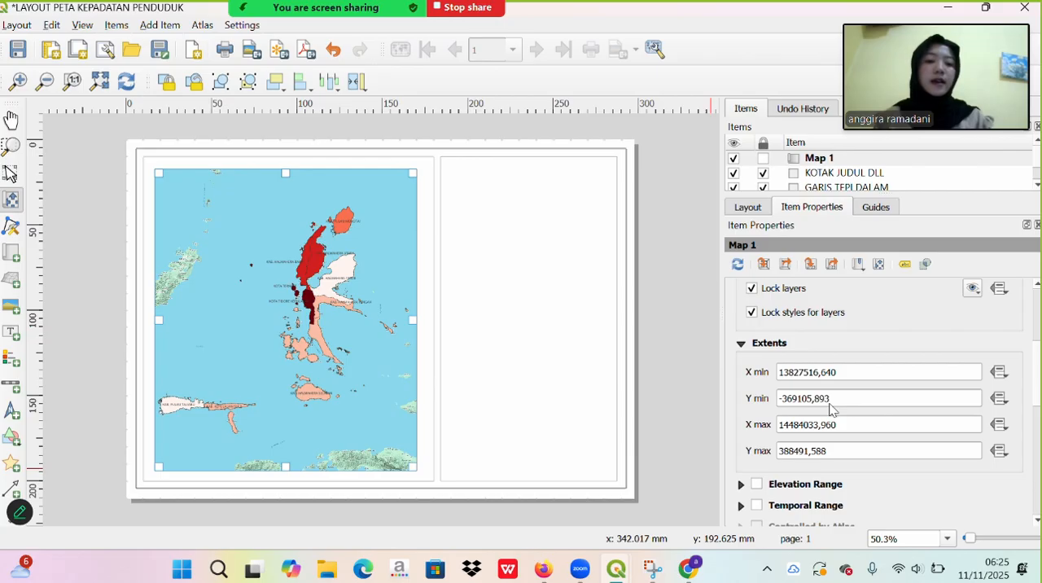
scroll(791, 496, down, 2)
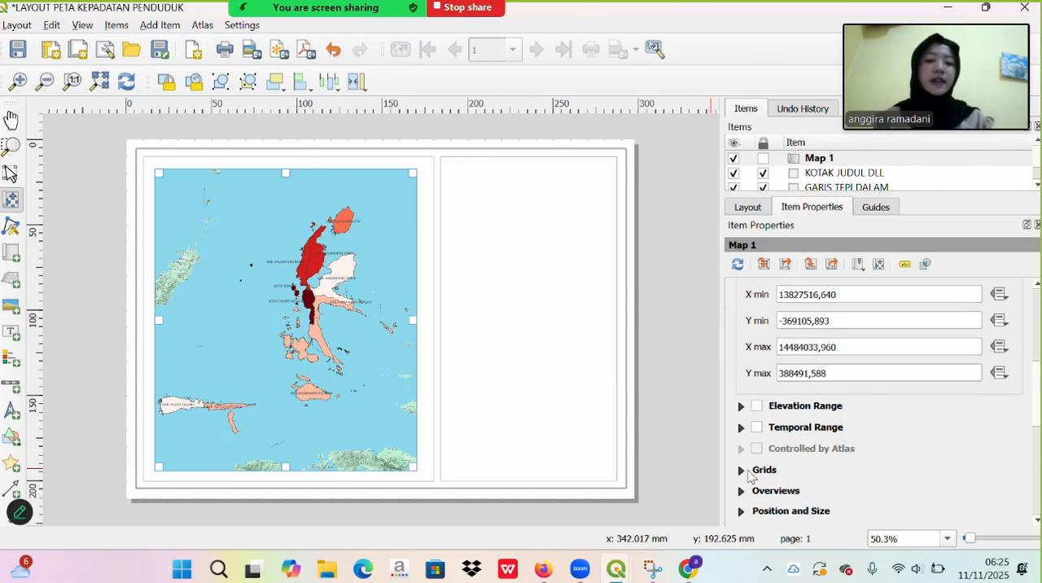
click(745, 472)
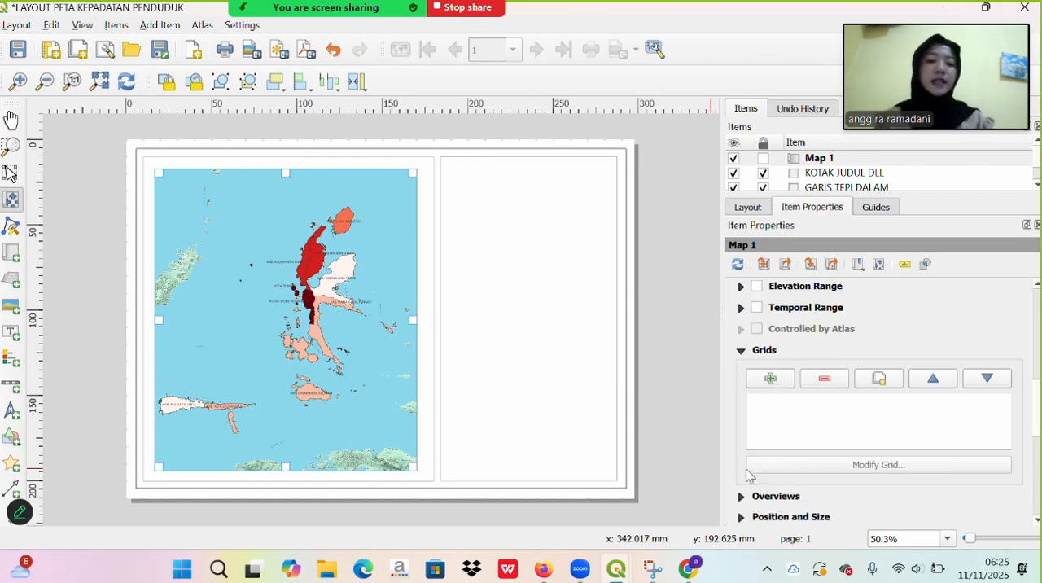
click(769, 379)
click(863, 465)
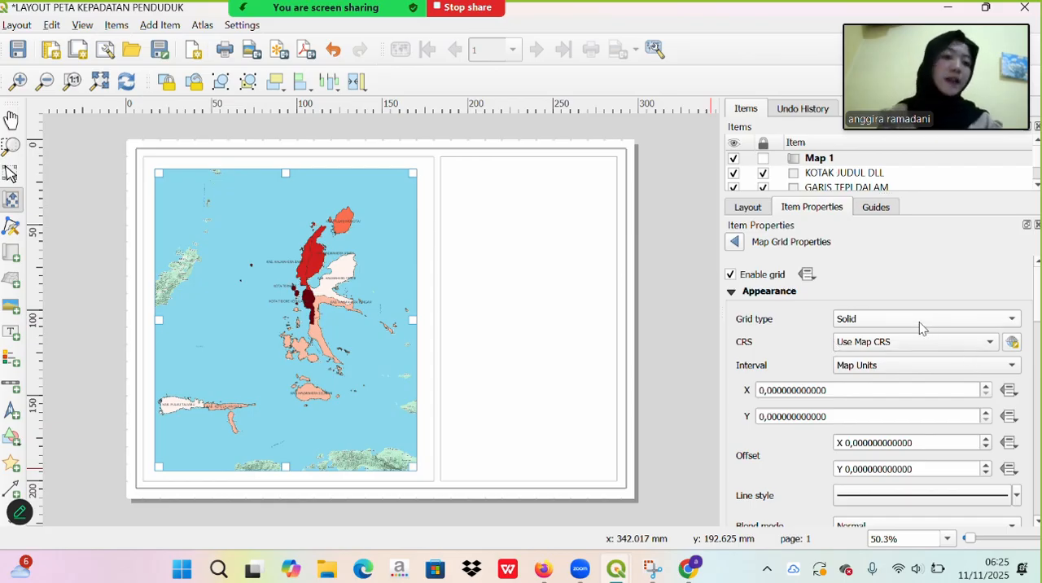
- Set the grid's coordinate reference system to the predefined EPSG:4326 - WGS 84, filtering by WGS 84
click(1011, 341)
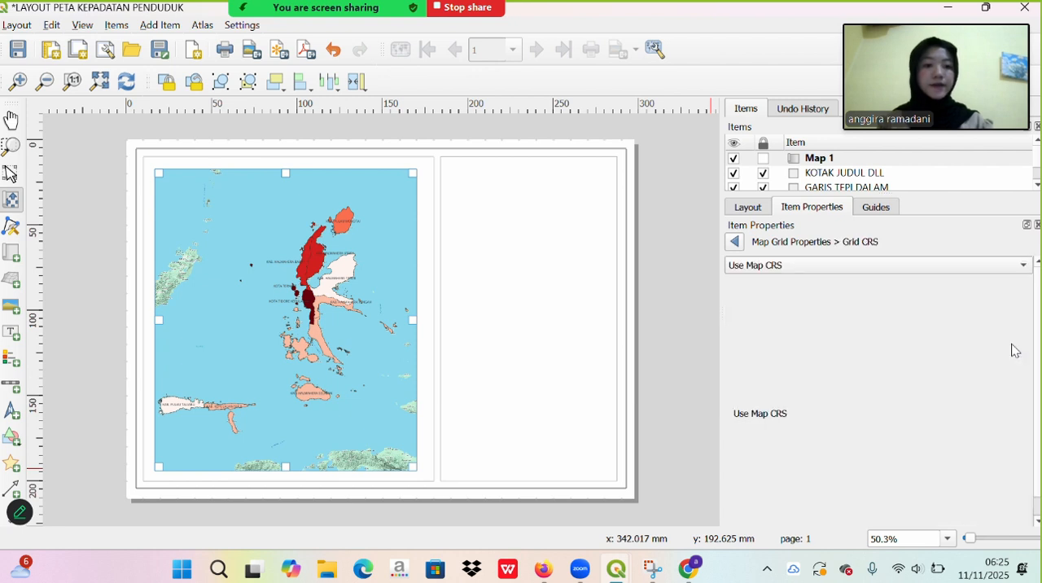
click(888, 267)
click(886, 284)
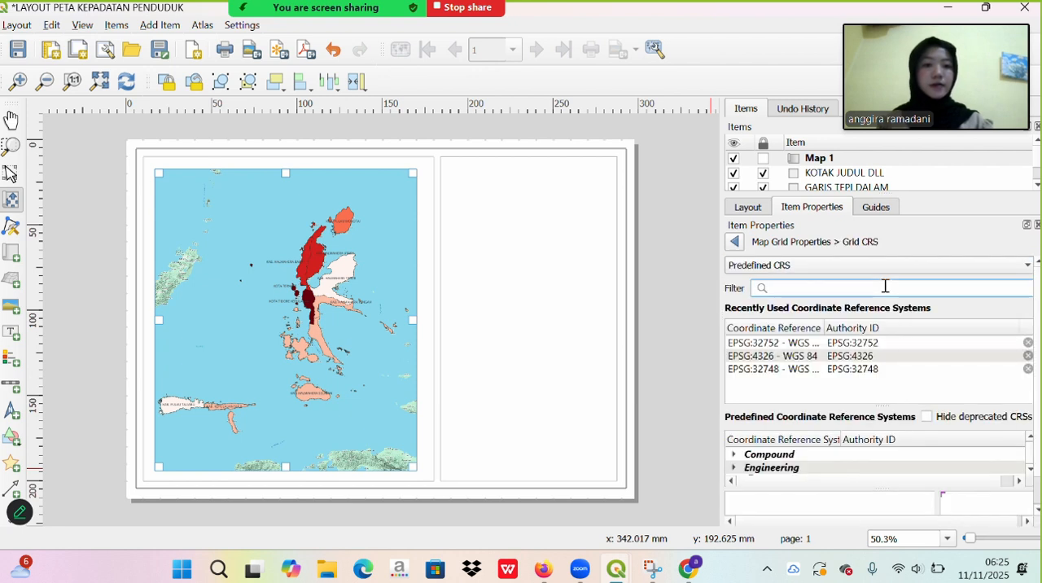
key(Caps_Lock)
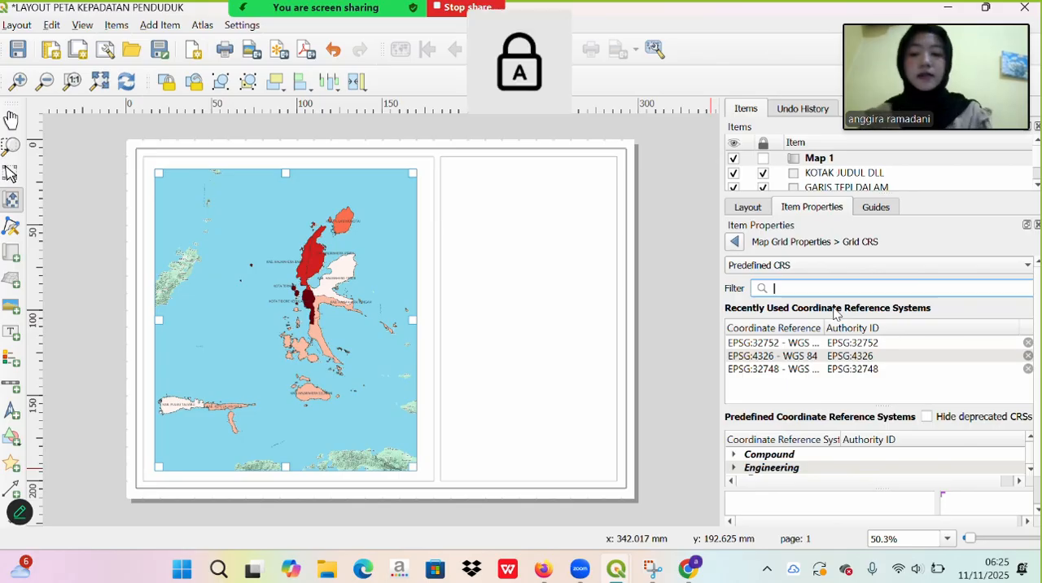
text(WGS 84)
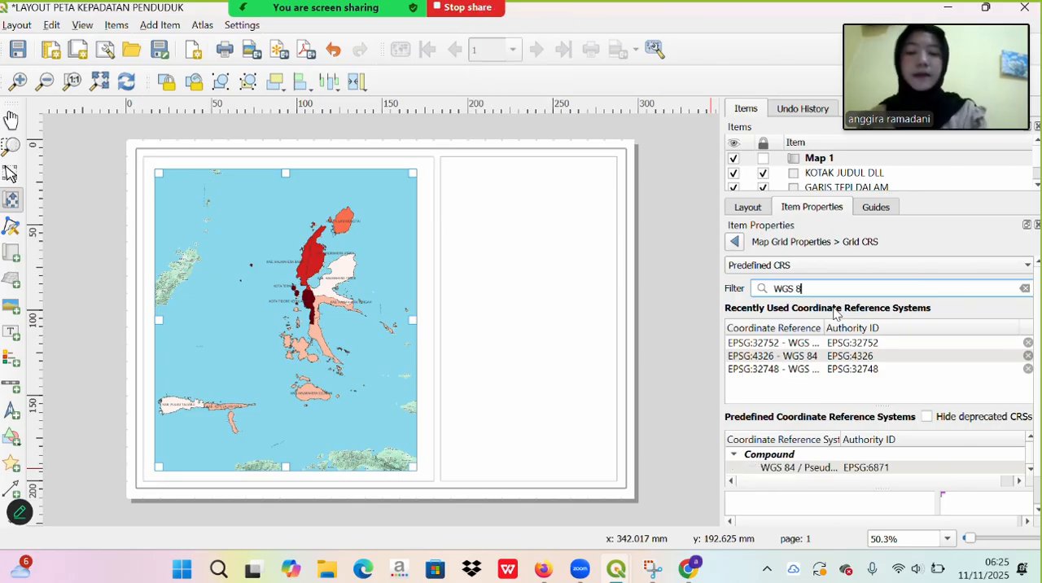
click(852, 357)
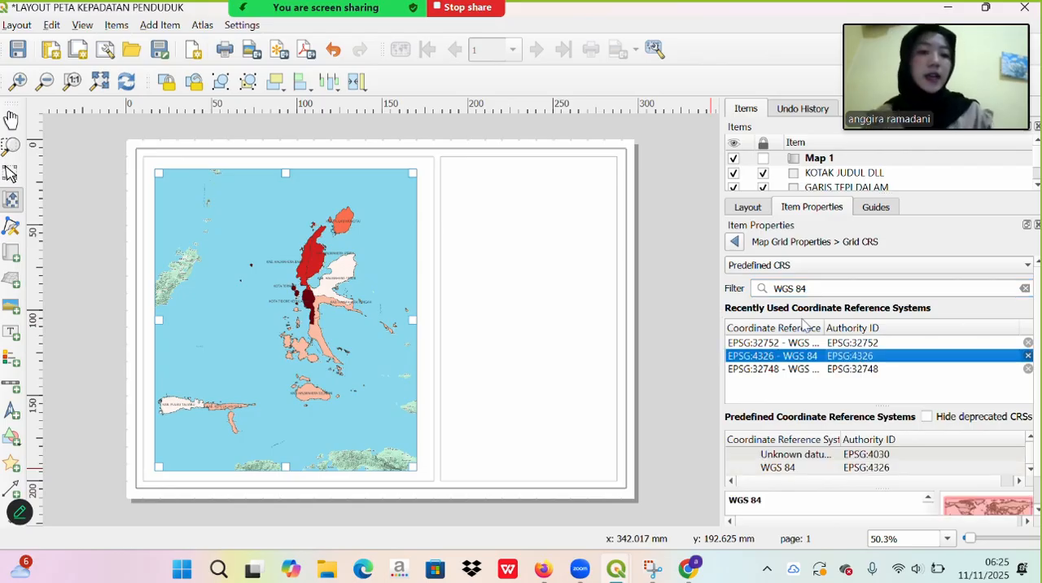
click(735, 242)
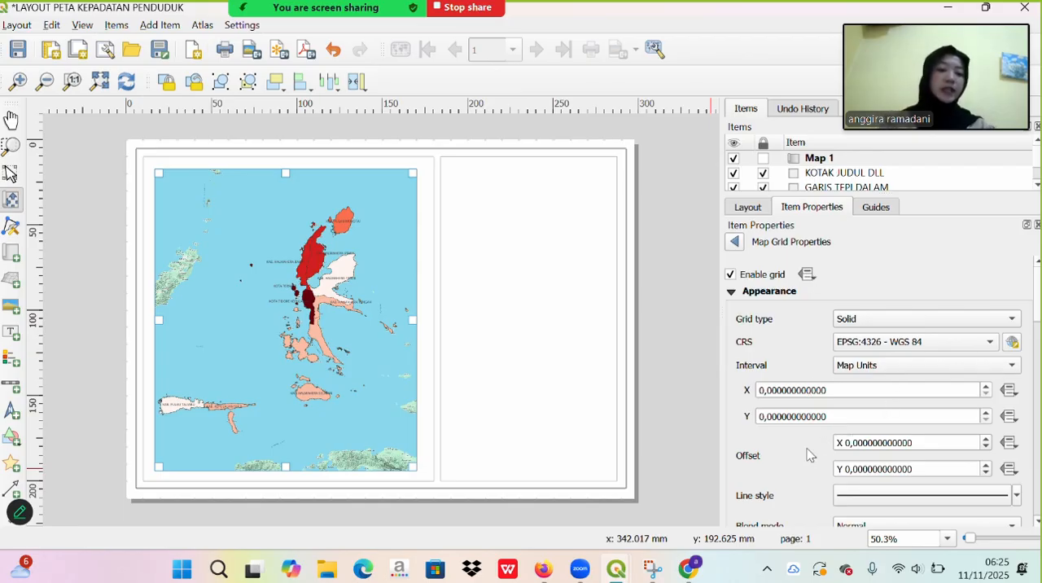
- Set the grid's frame style to Interior and Exterior Ticks
scroll(808, 454, down, 3)
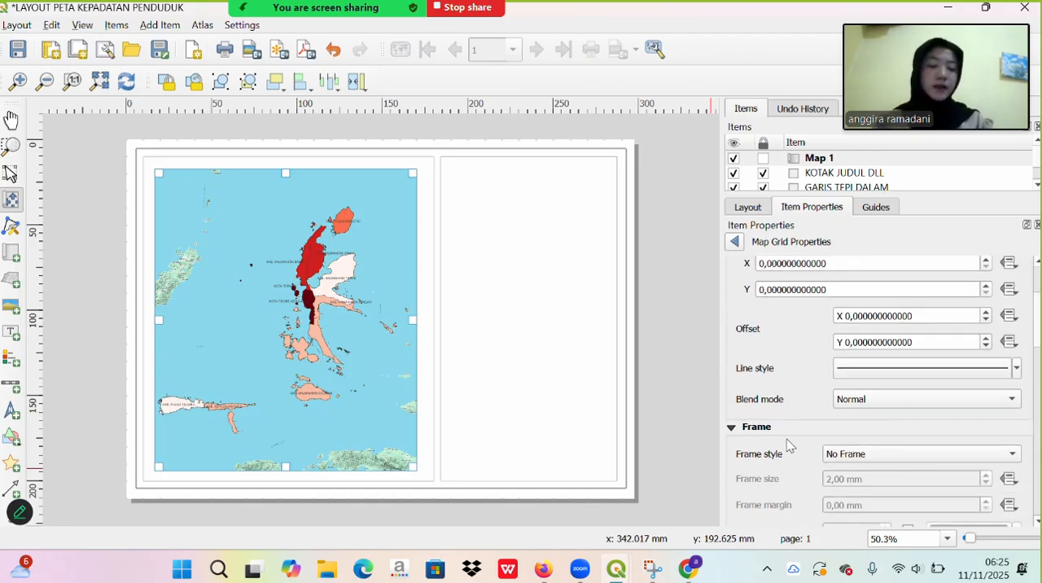
click(855, 458)
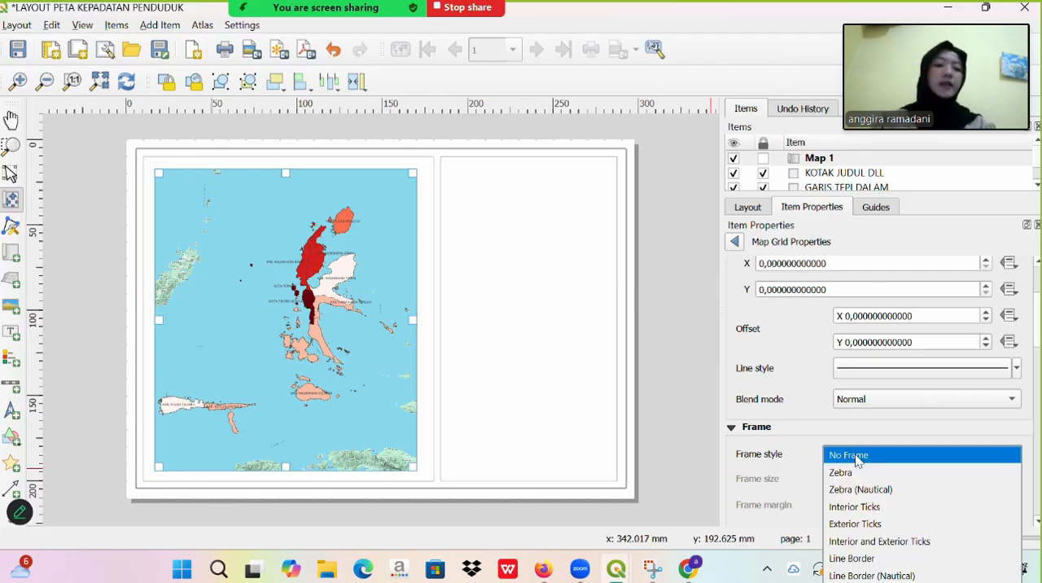
click(889, 540)
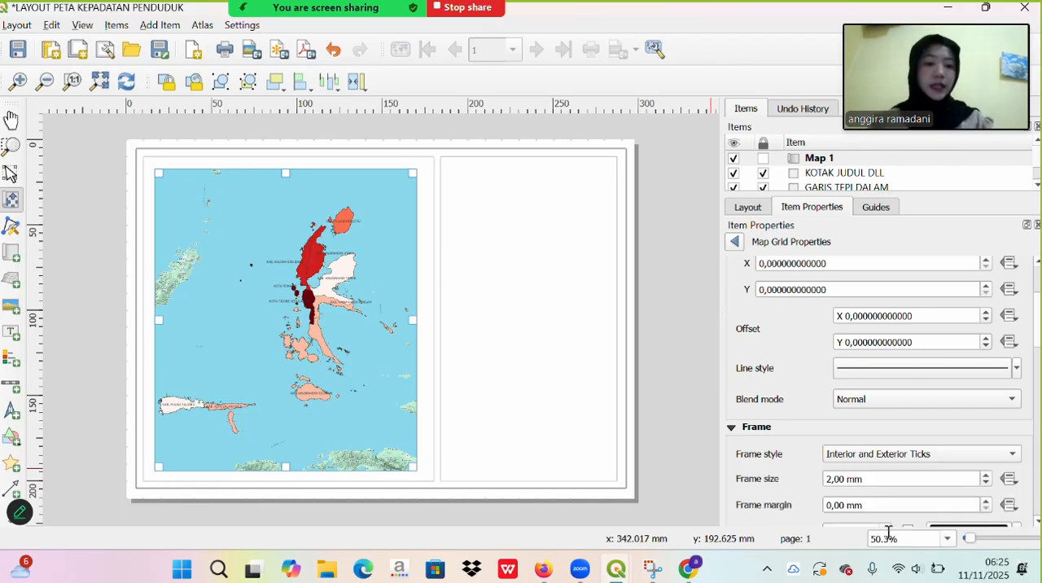
- Enable coordinate labels on the grid and format them as Degree, Minute, Second with Suffix
scroll(805, 486, down, 5)
scroll(804, 485, down, 5)
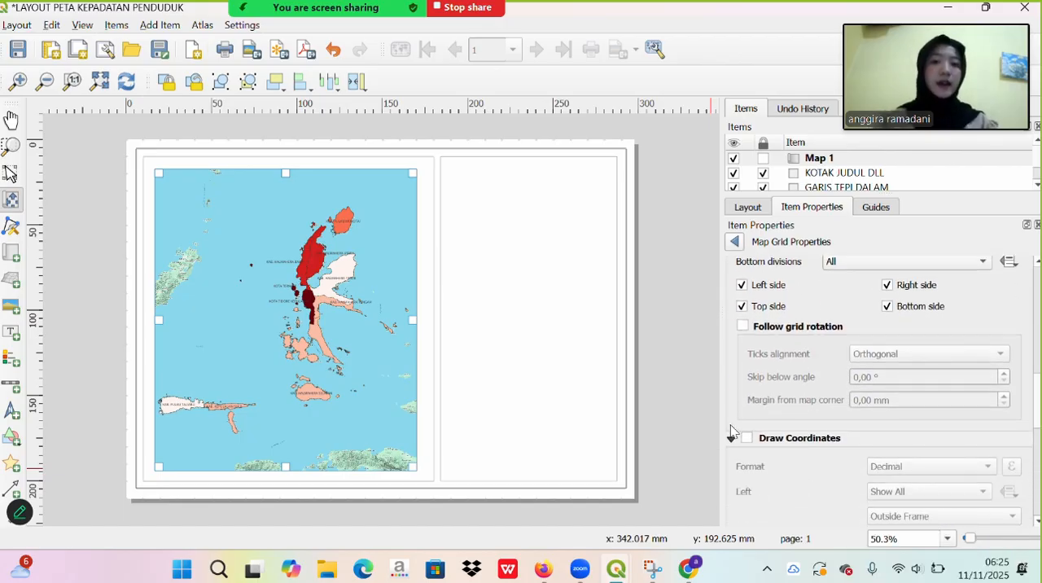
click(745, 439)
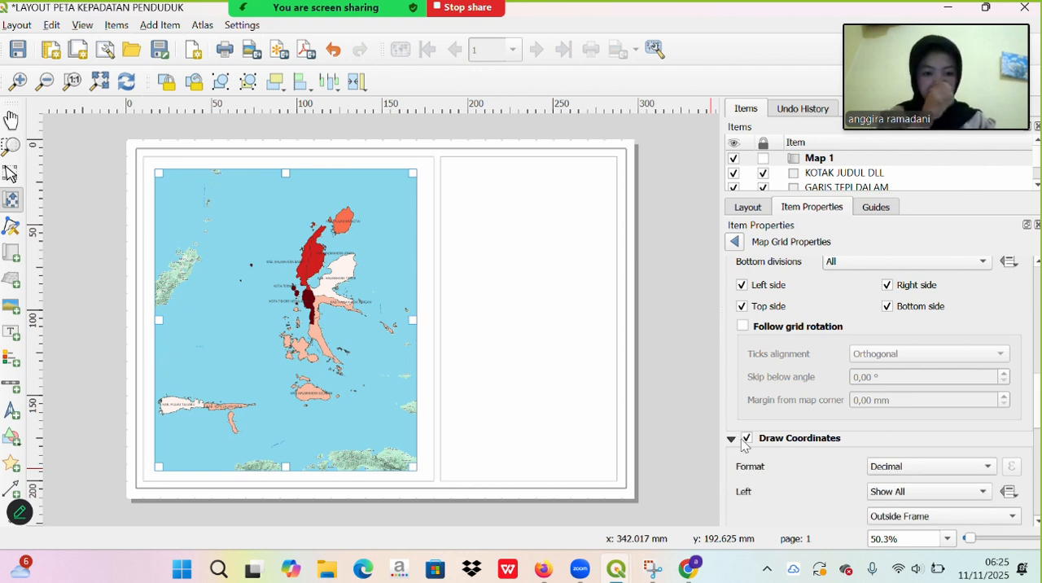
click(924, 466)
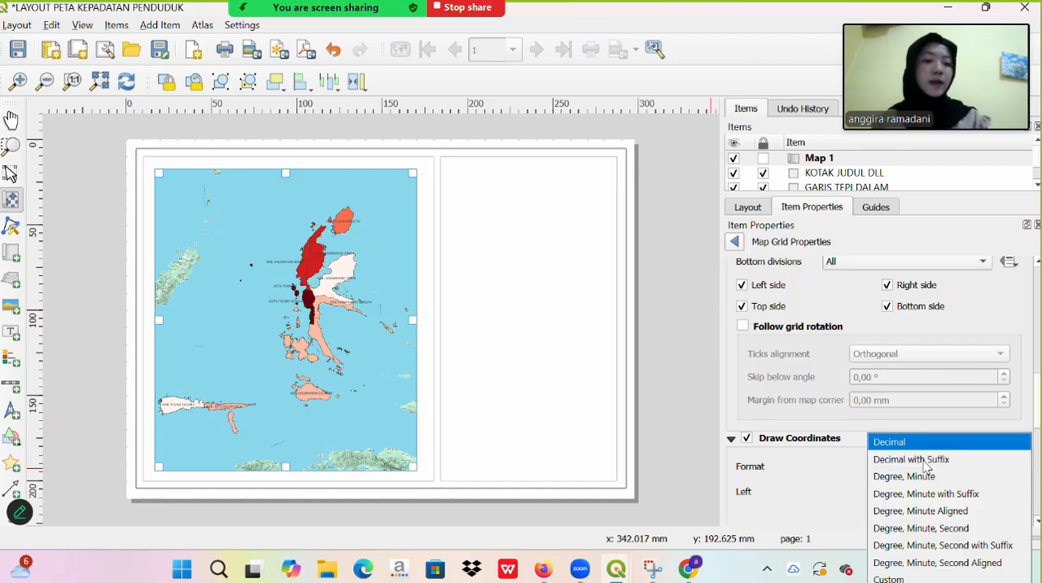
click(942, 545)
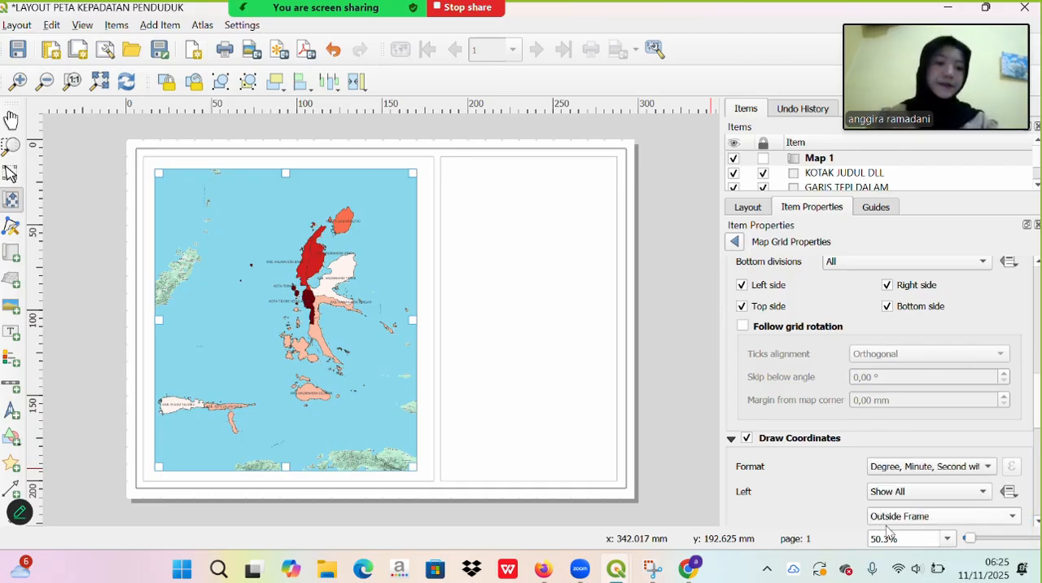
- Set the grid's X and Y intervals to 2 map units each
scroll(828, 493, up, 10)
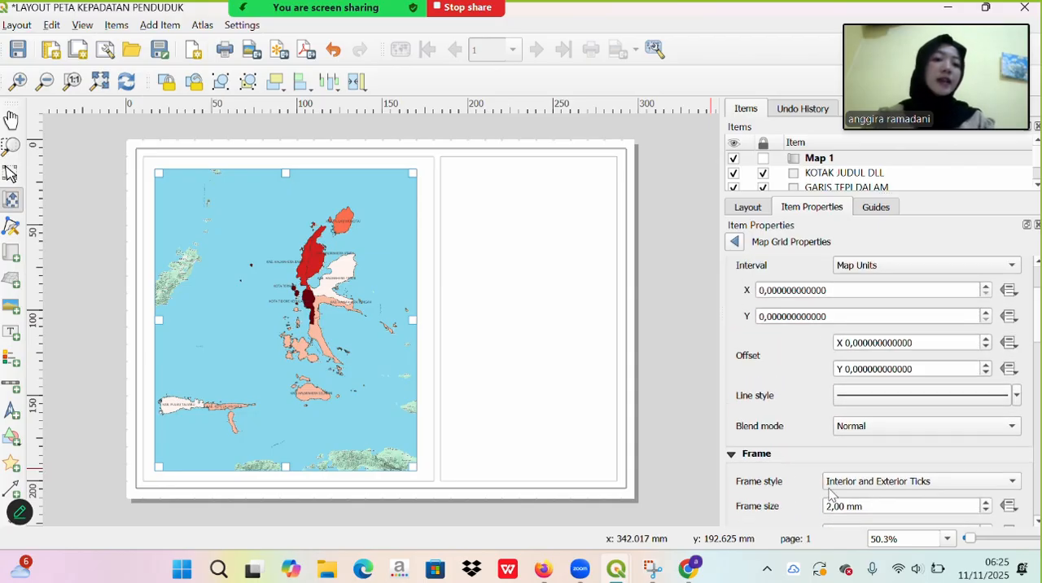
scroll(829, 494, up, 3)
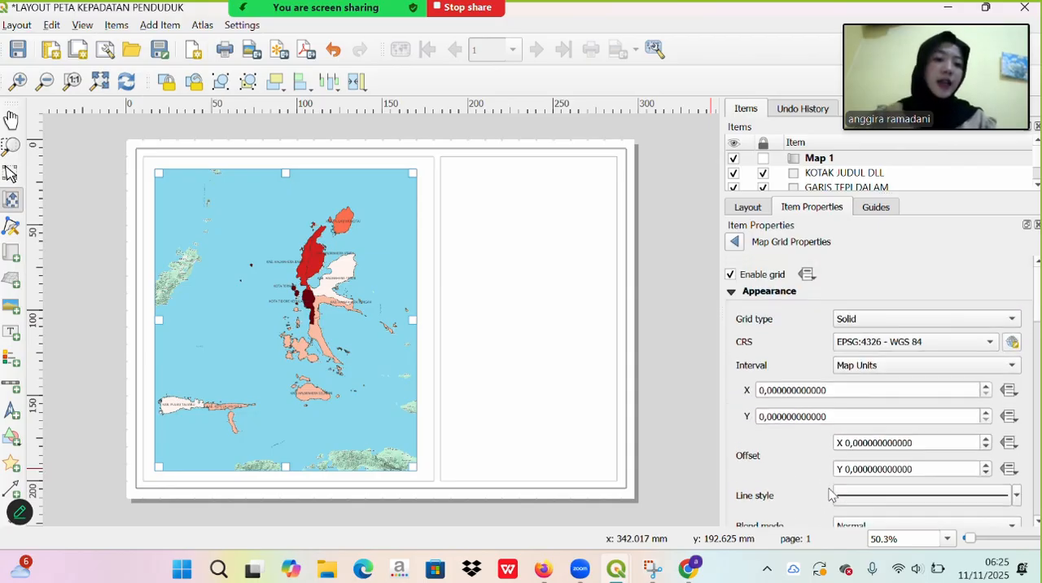
click(765, 392)
text(1)
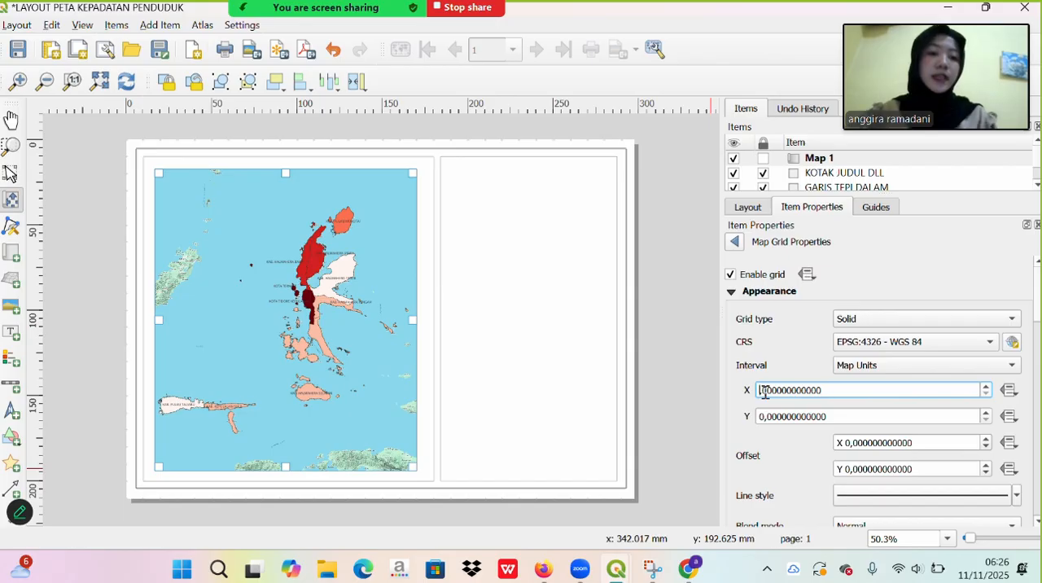
text(2)
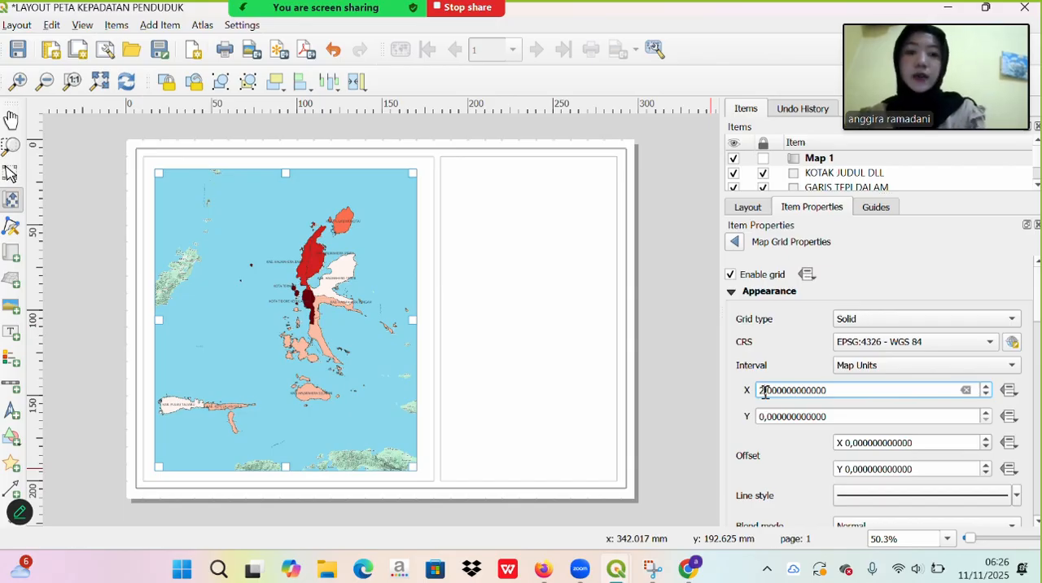
click(760, 417)
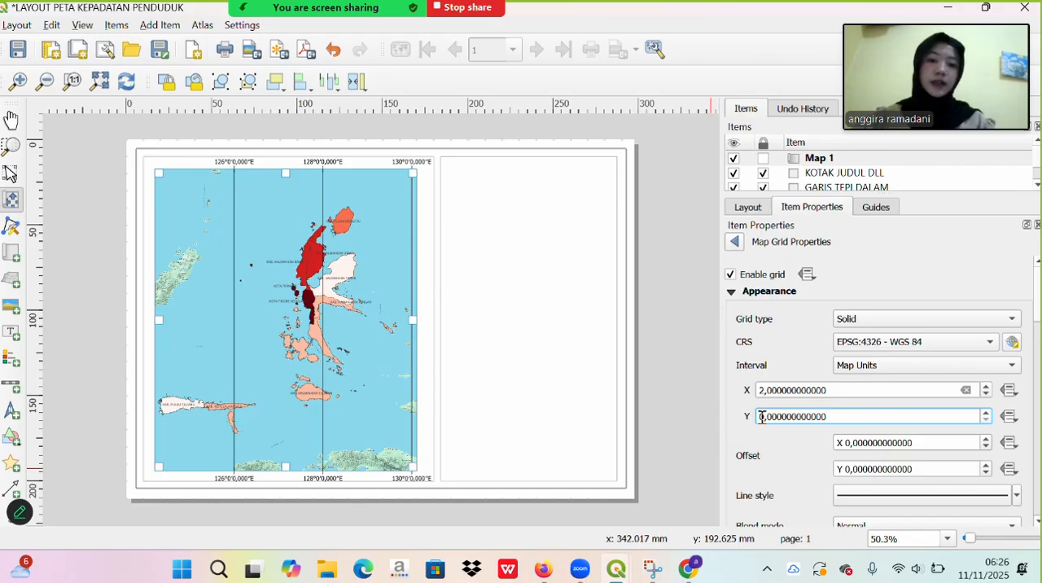
key(Delete)
text(2)
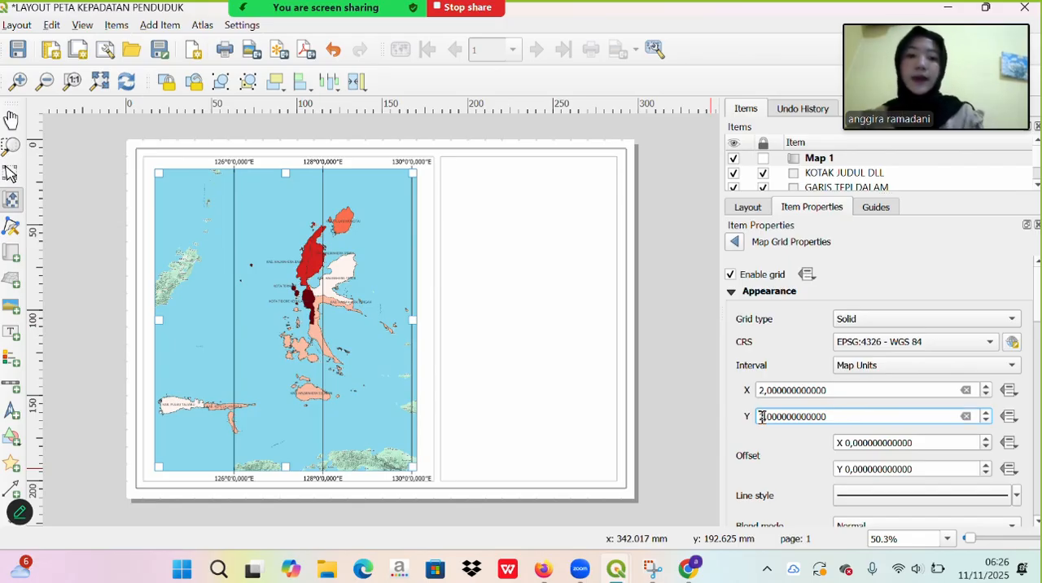
click(877, 442)
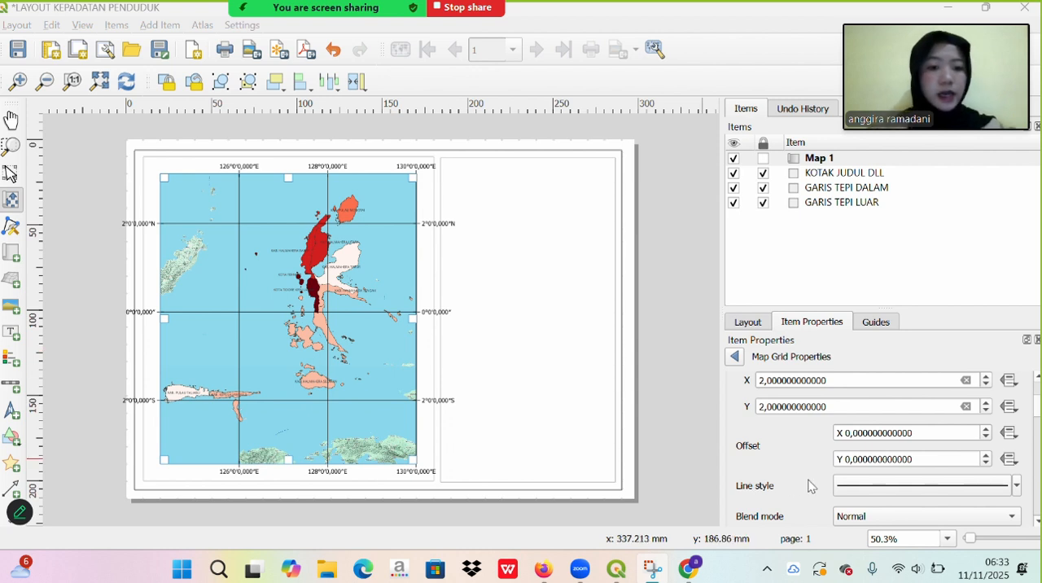
- Change the grid's line style colour to the standard dark blue
click(868, 488)
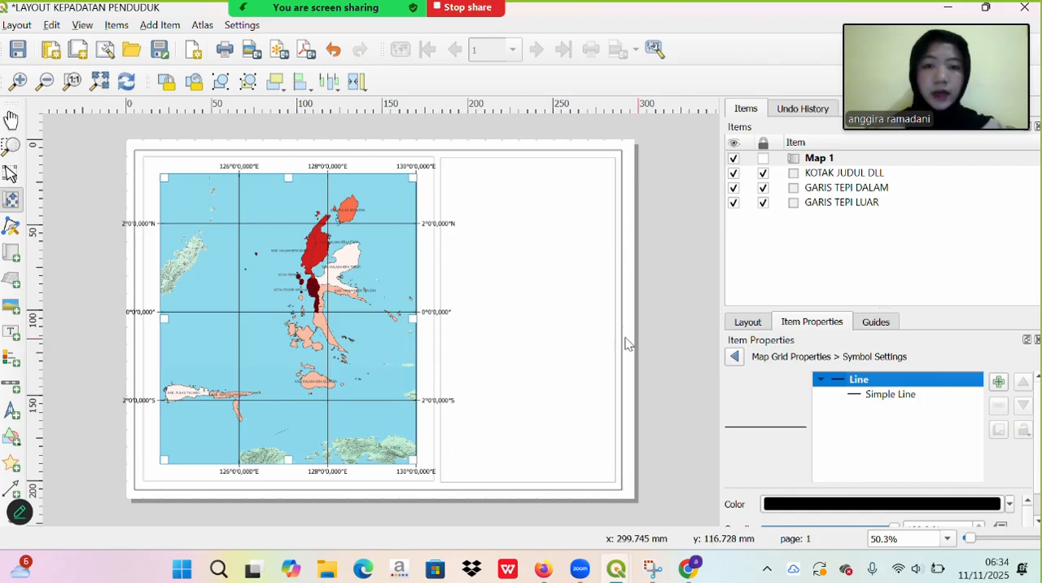
click(1009, 505)
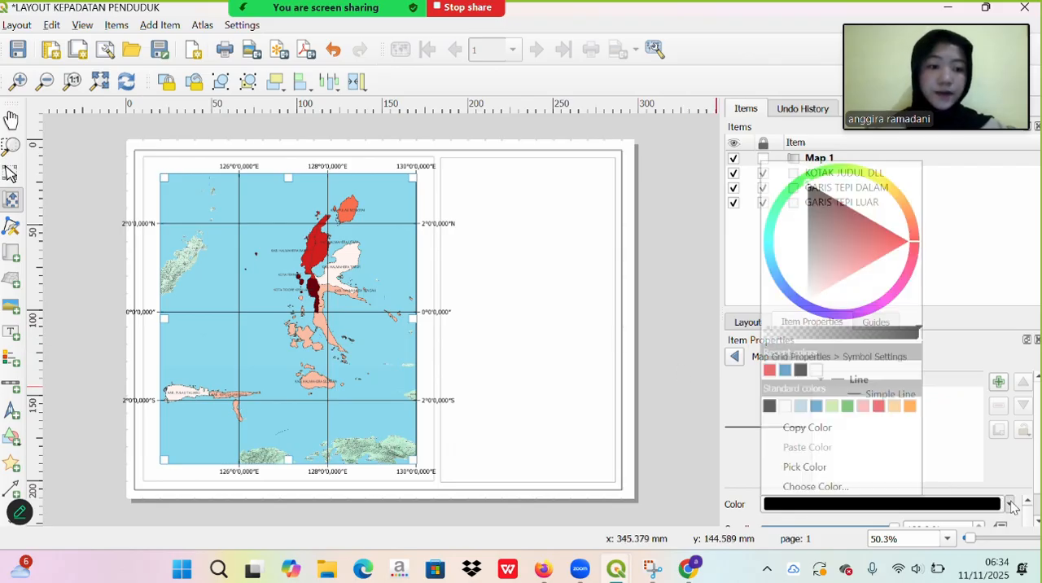
click(816, 406)
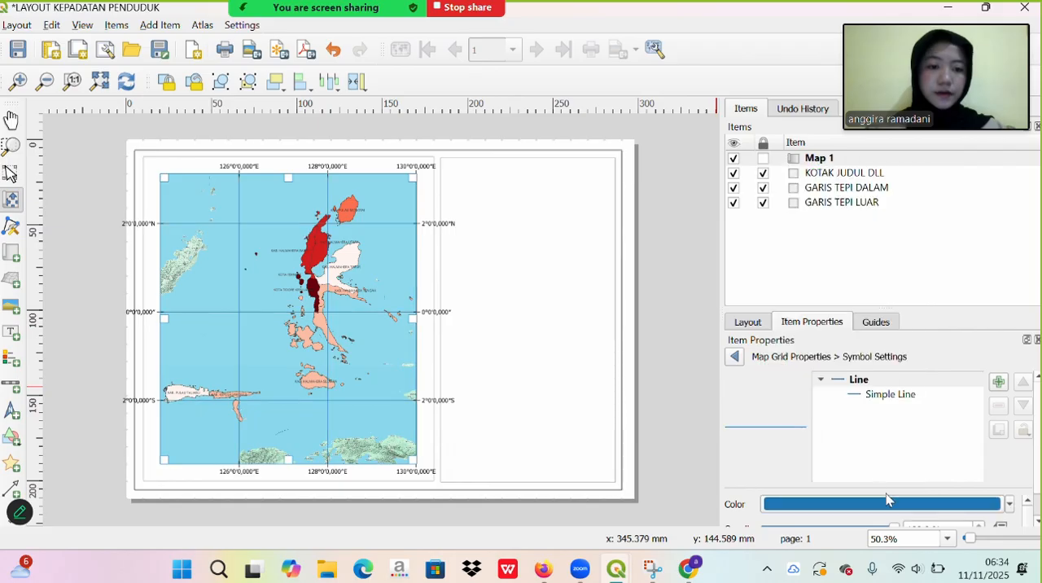
- Set the stroke width of the grid's Simple Line symbol to 0,1 millimetres
scroll(796, 468, down, 1)
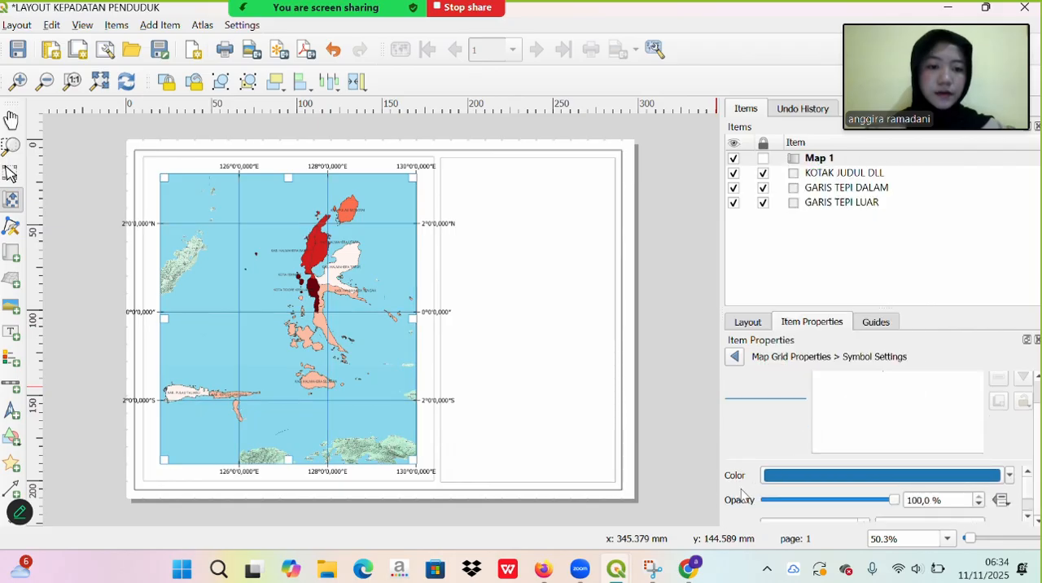
scroll(784, 435, up, 1)
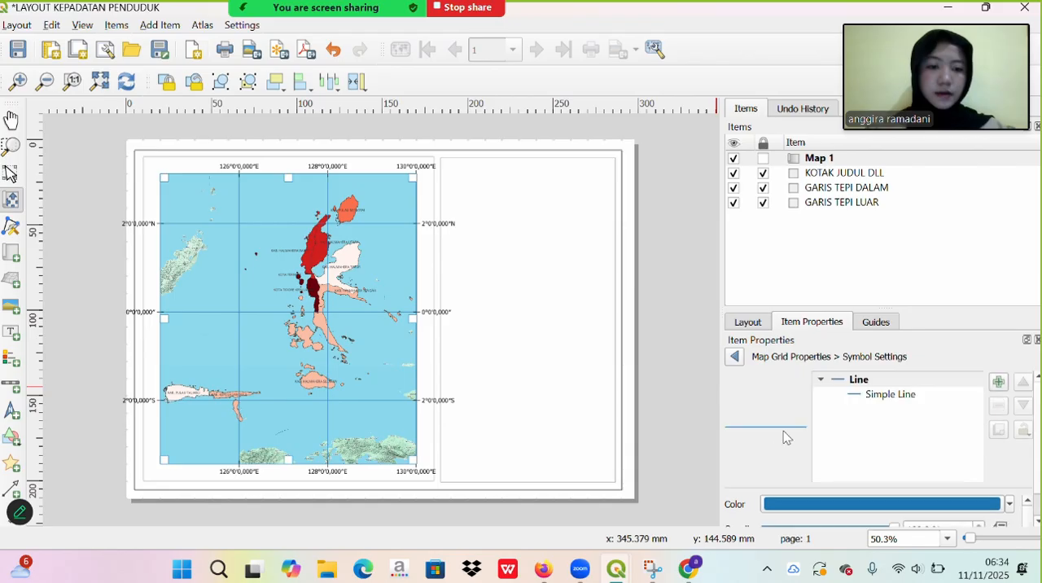
click(866, 394)
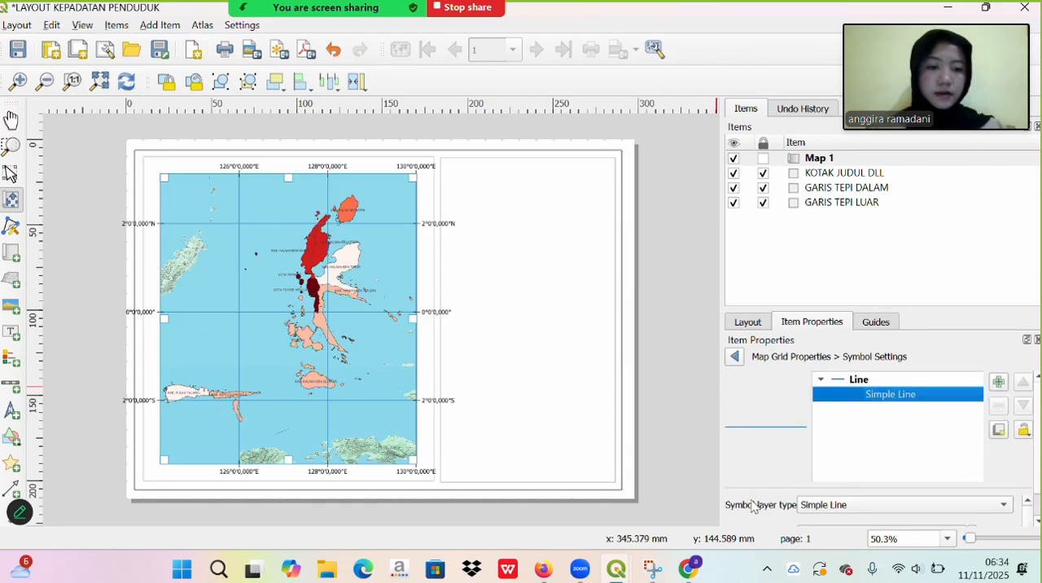
scroll(752, 505, down, 2)
scroll(750, 501, down, 1)
scroll(750, 501, up, 1)
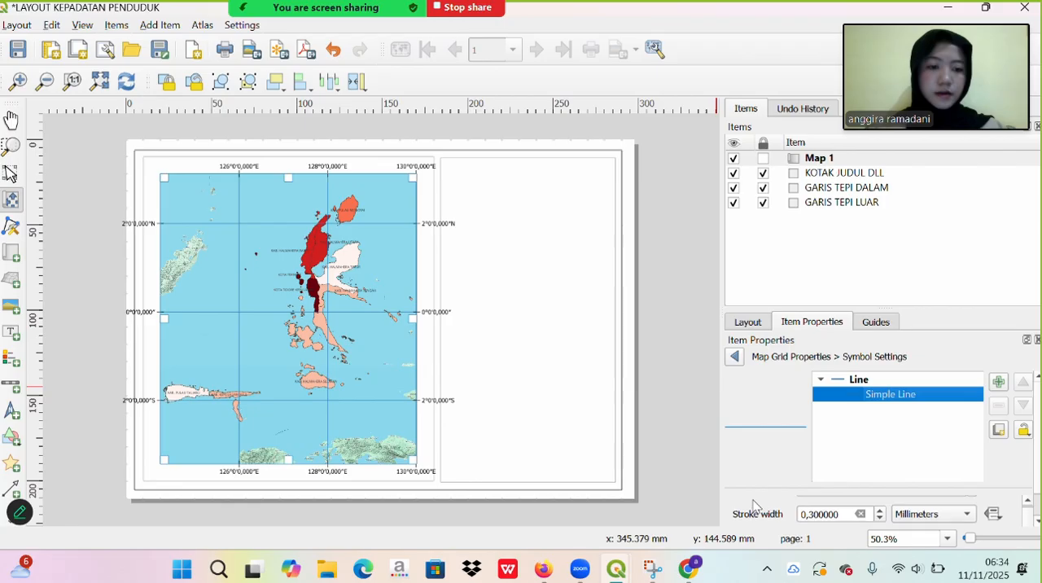
click(841, 515)
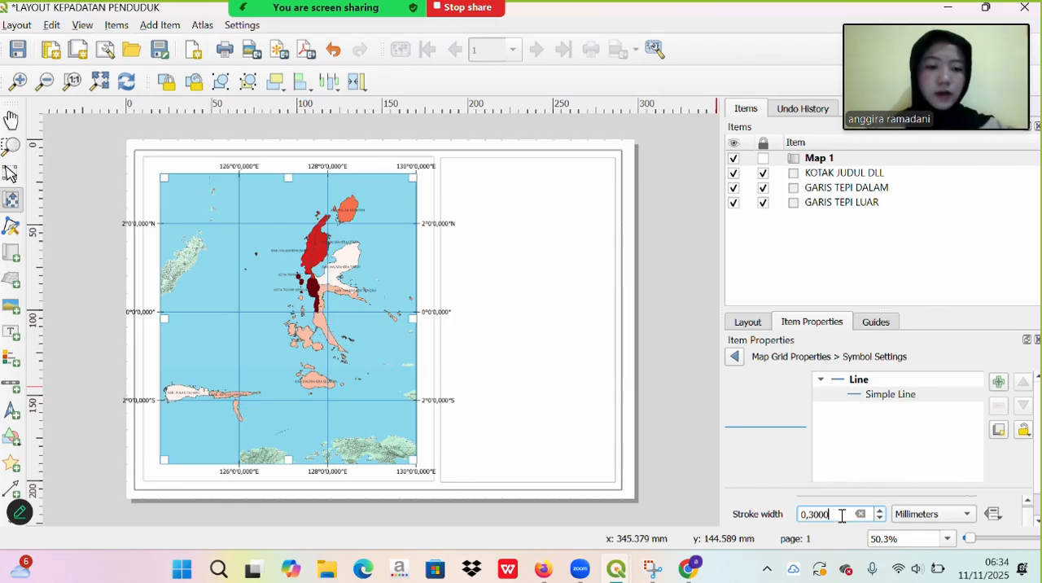
key(BackSpace)
key(BackSpace)
key(BackSpace)
key(BackSpace)
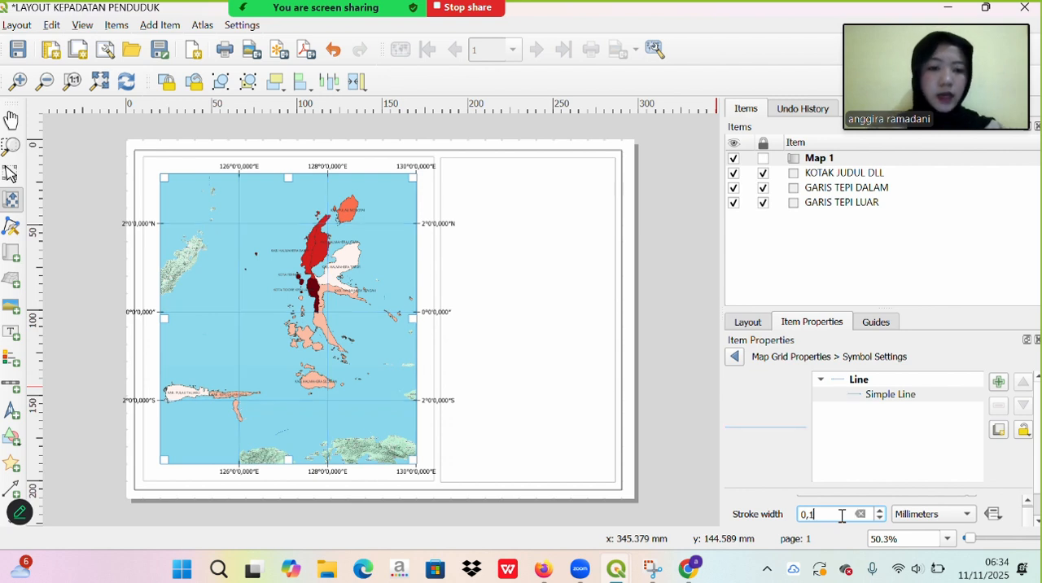
scroll(766, 517, up, 1)
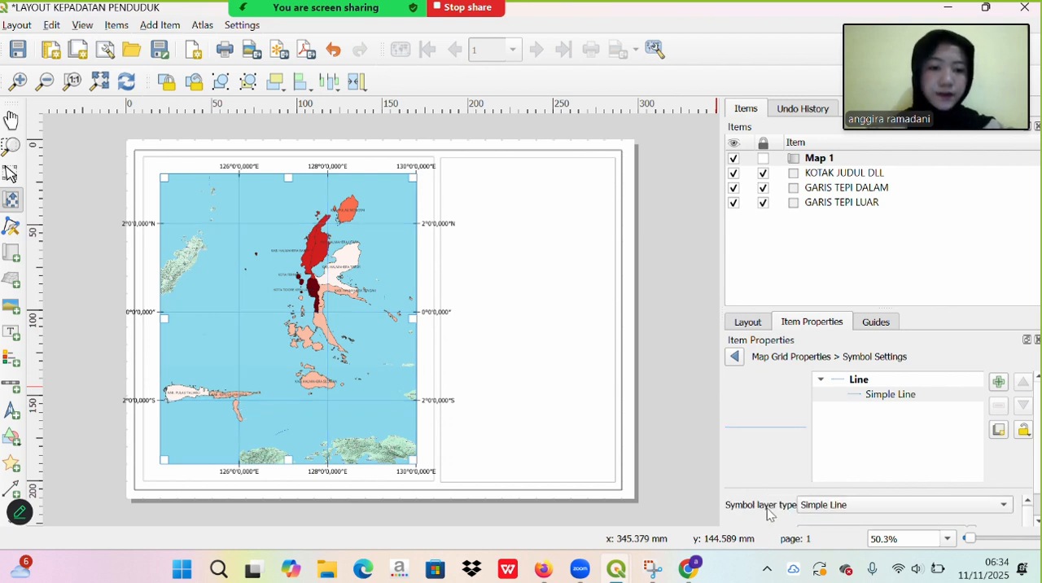
click(734, 363)
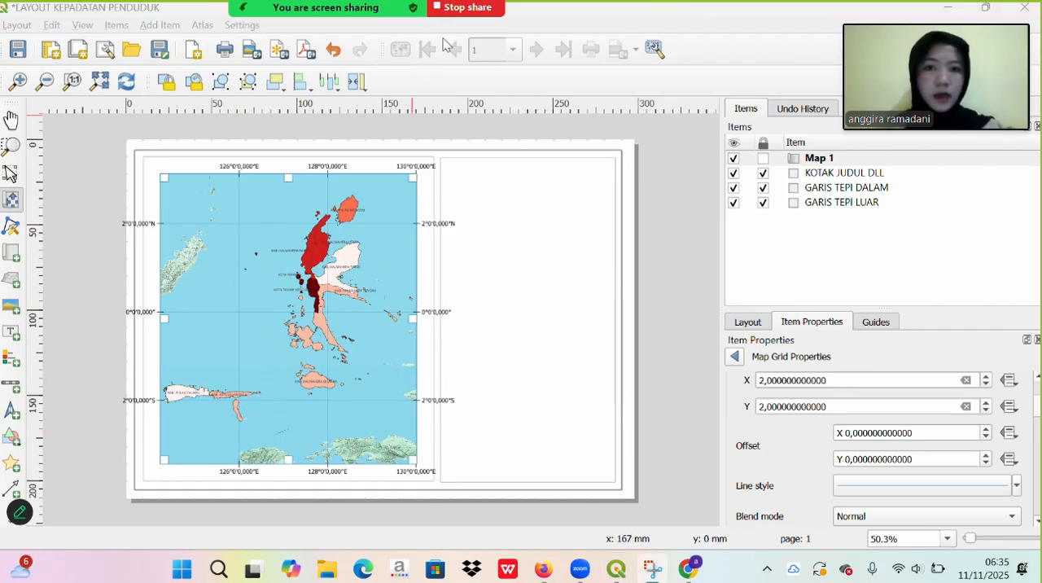
- Set the grid frame's line thickness to 0,10 mm and its colour to the standard dark blue
scroll(777, 450, down, 3)
scroll(778, 452, down, 2)
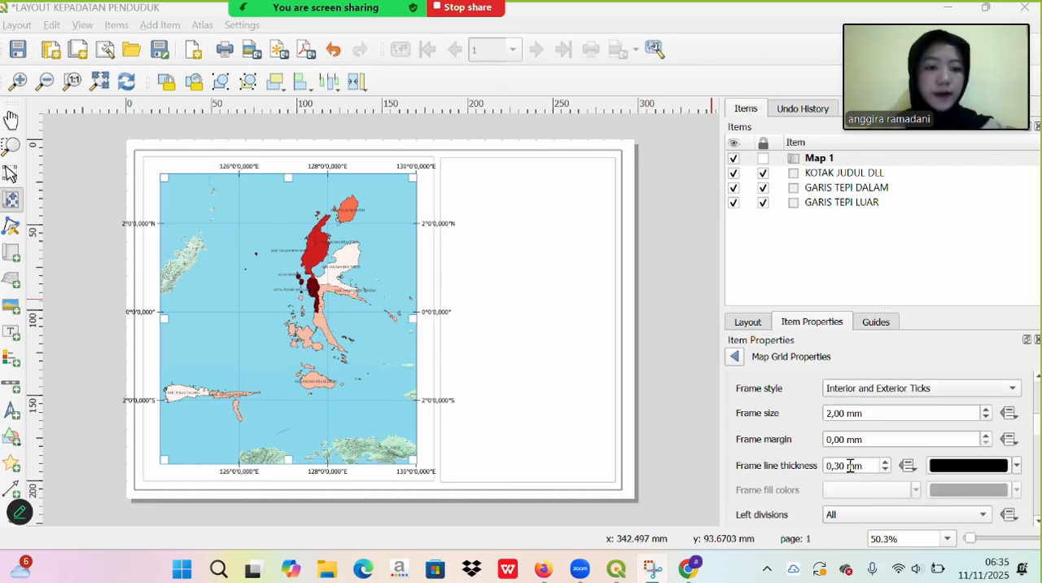
click(842, 465)
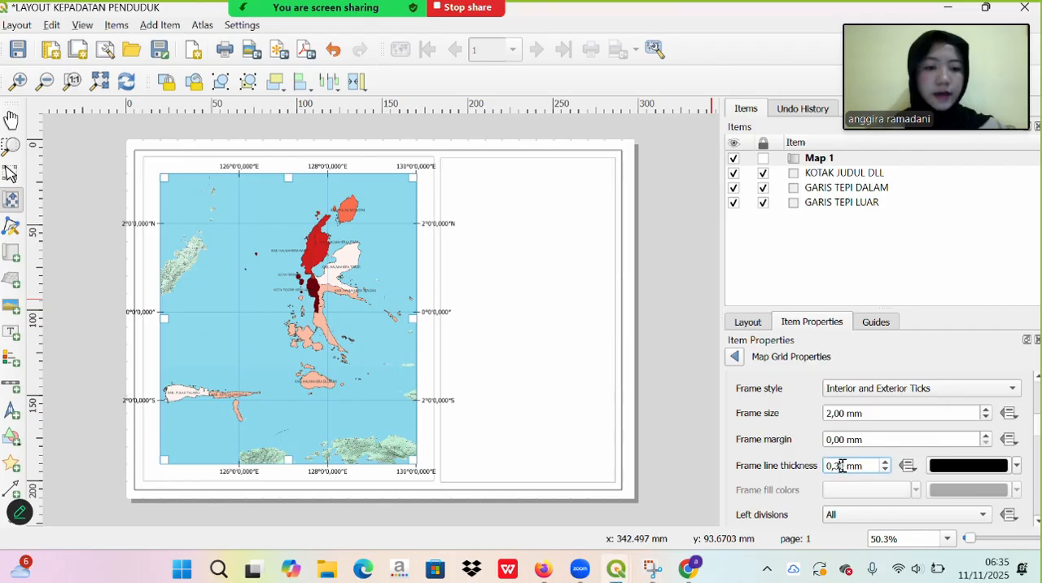
key(BackSpace)
key(BackSpace)
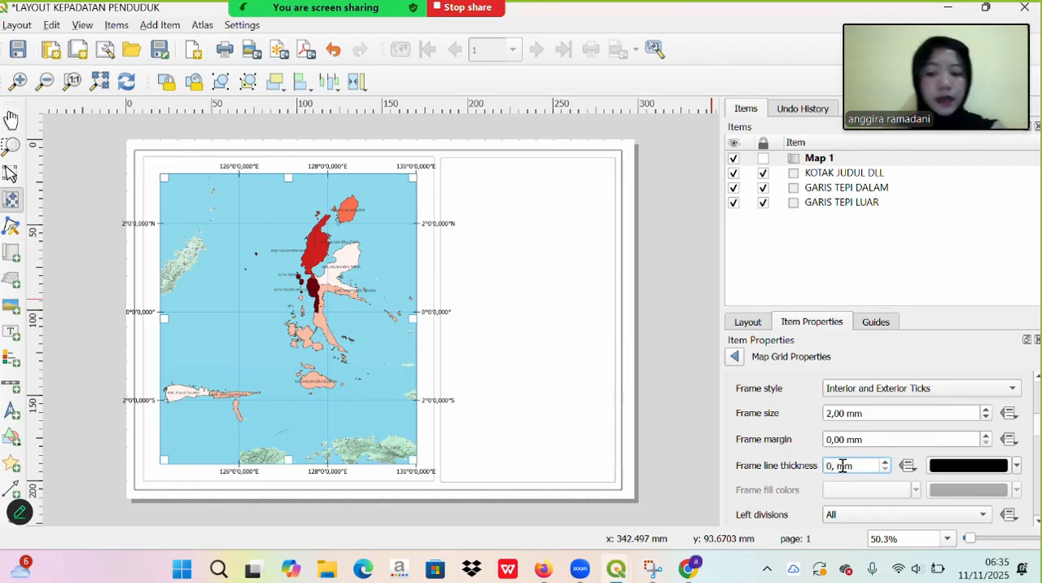
text(1)
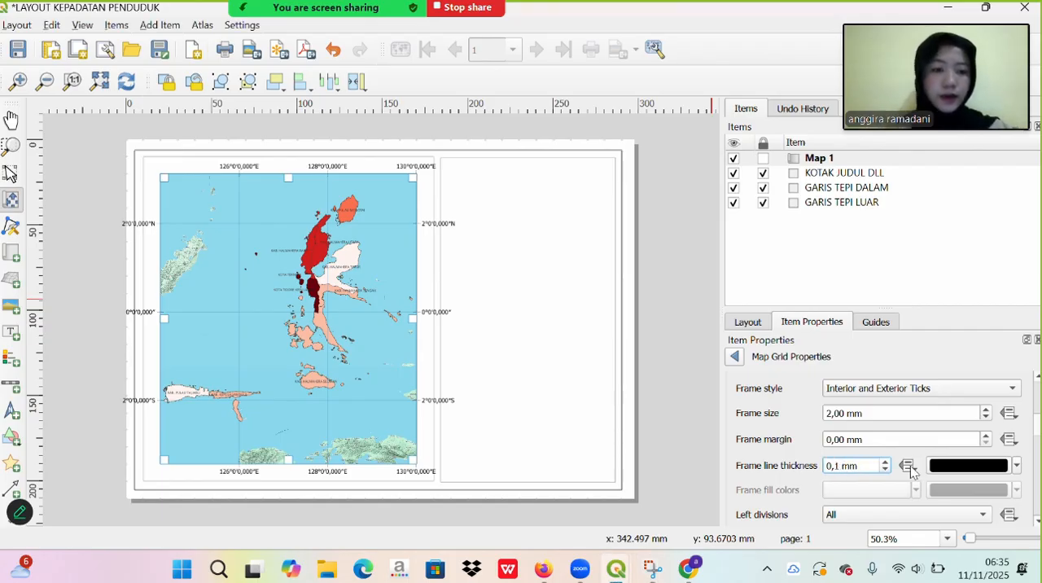
click(1015, 466)
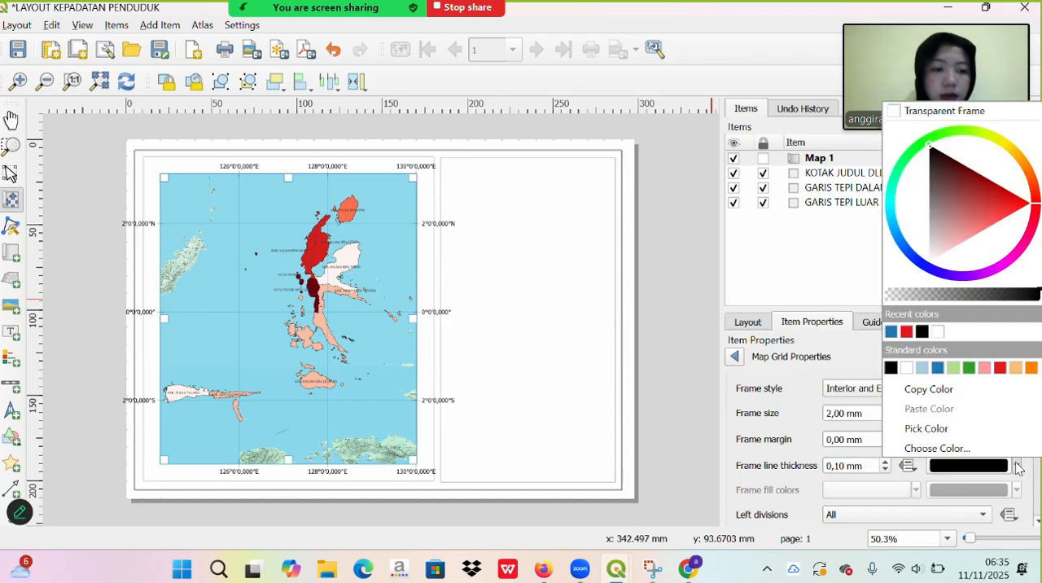
click(936, 368)
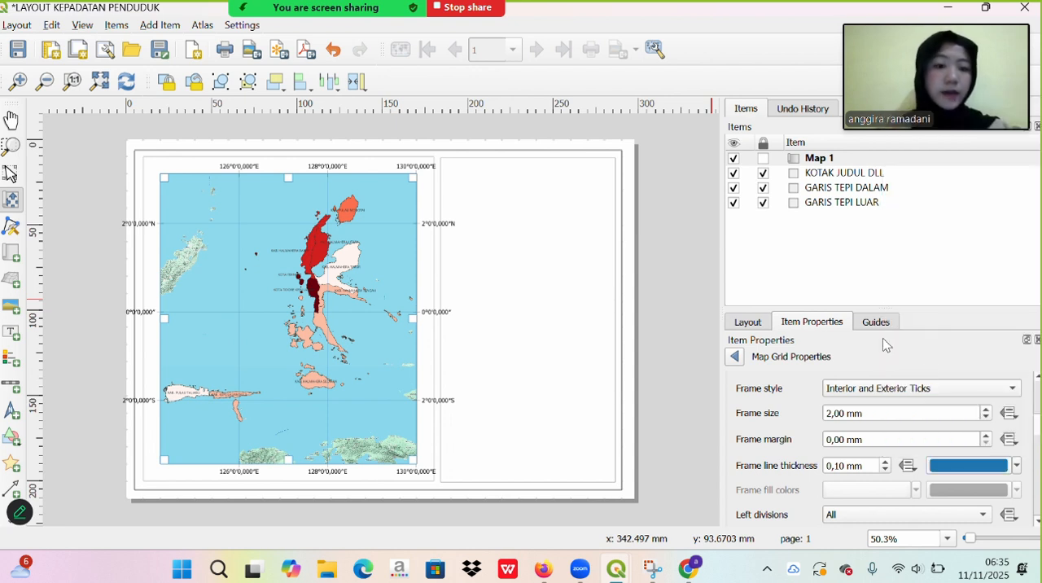
- Orient the grid's left coordinate labels as Vertical Ascending and the right ones as Vertical Descending
scroll(801, 490, down, 5)
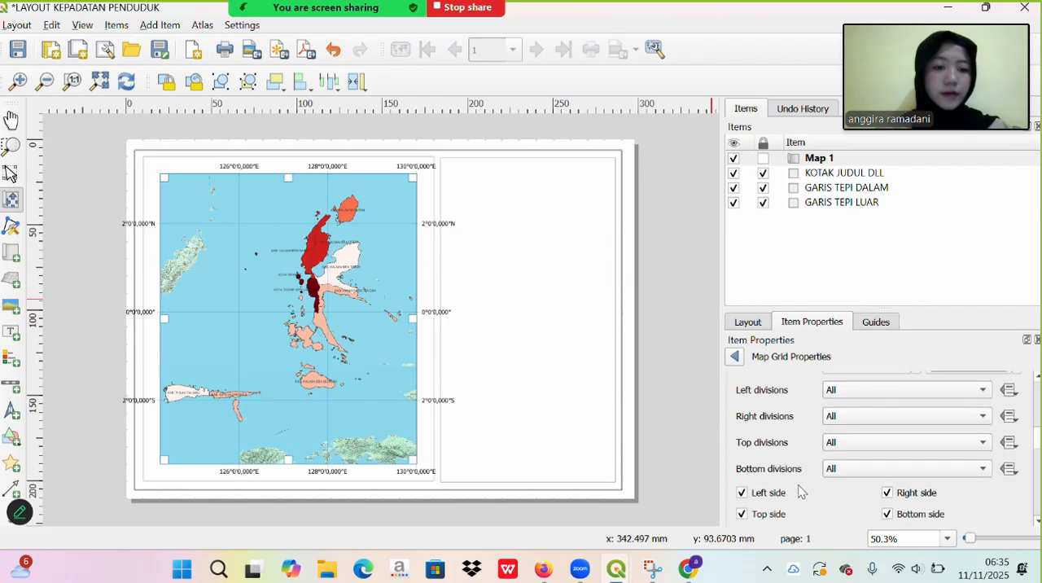
scroll(797, 490, down, 5)
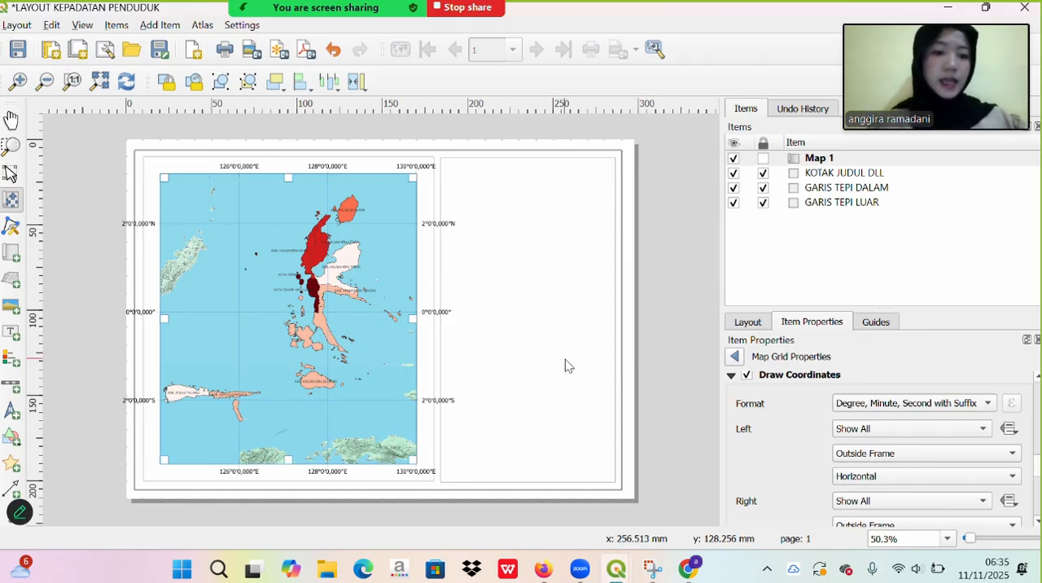
click(923, 478)
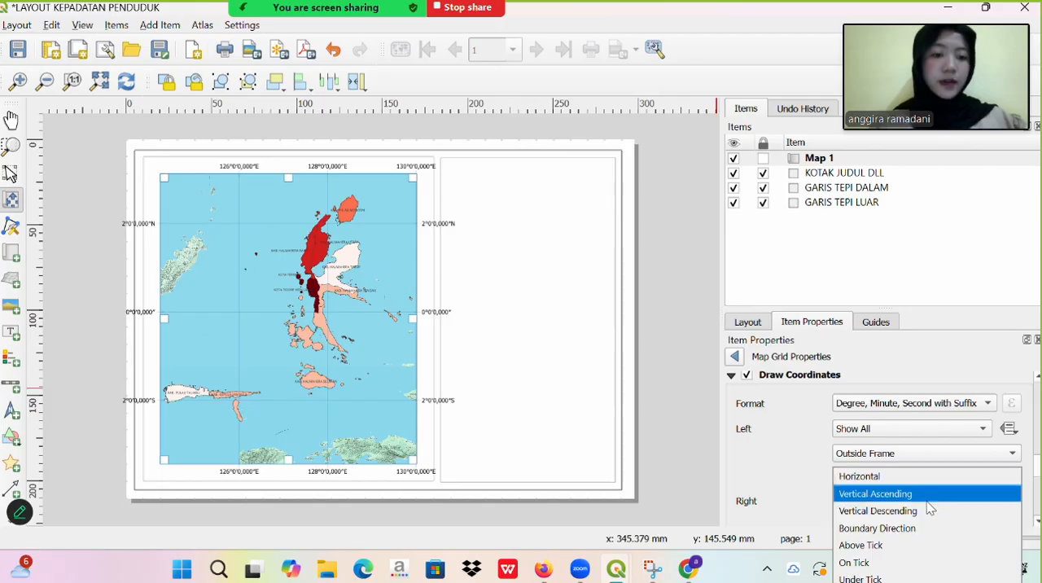
click(926, 496)
scroll(778, 507, down, 3)
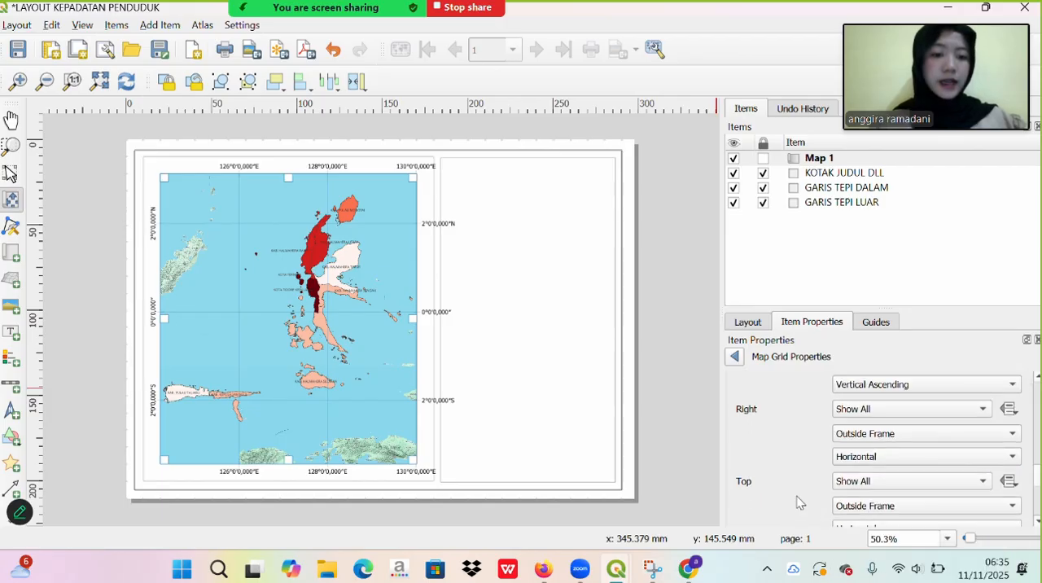
click(871, 460)
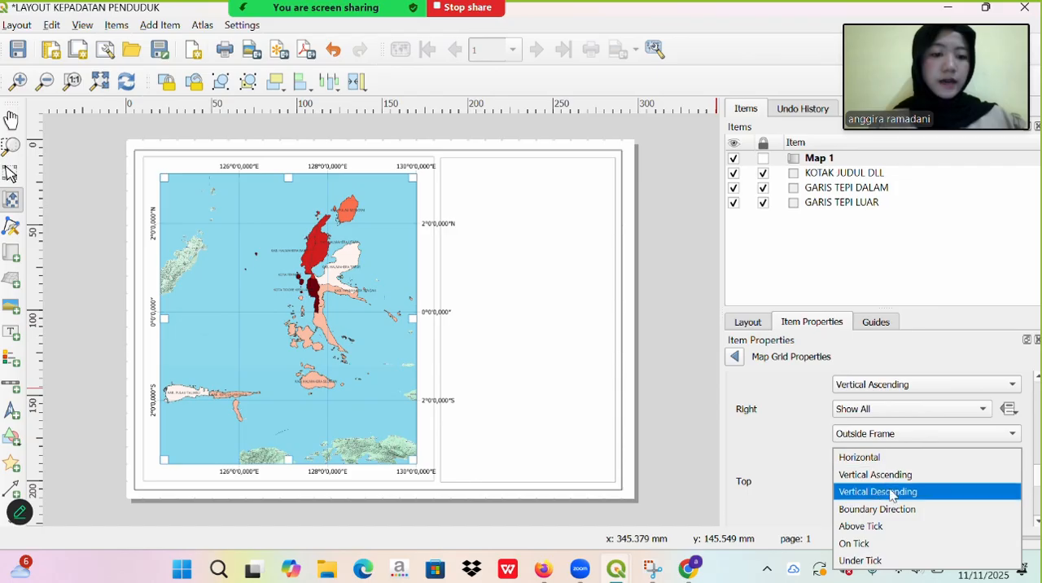
click(893, 492)
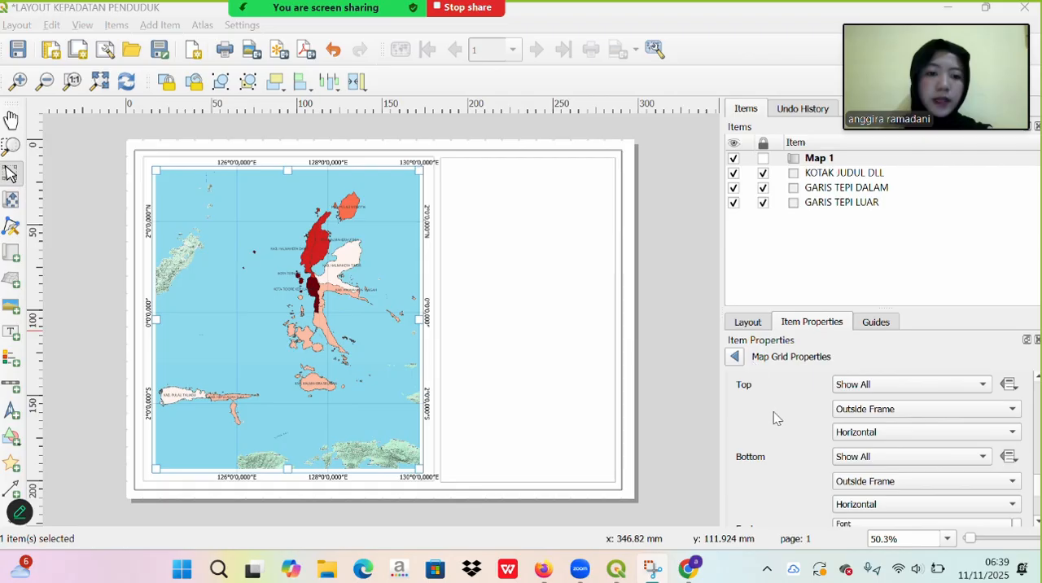
- Set the font size of the grid's coordinate labels to 6 points
scroll(775, 418, down, 4)
scroll(775, 418, up, 4)
scroll(774, 418, down, 1)
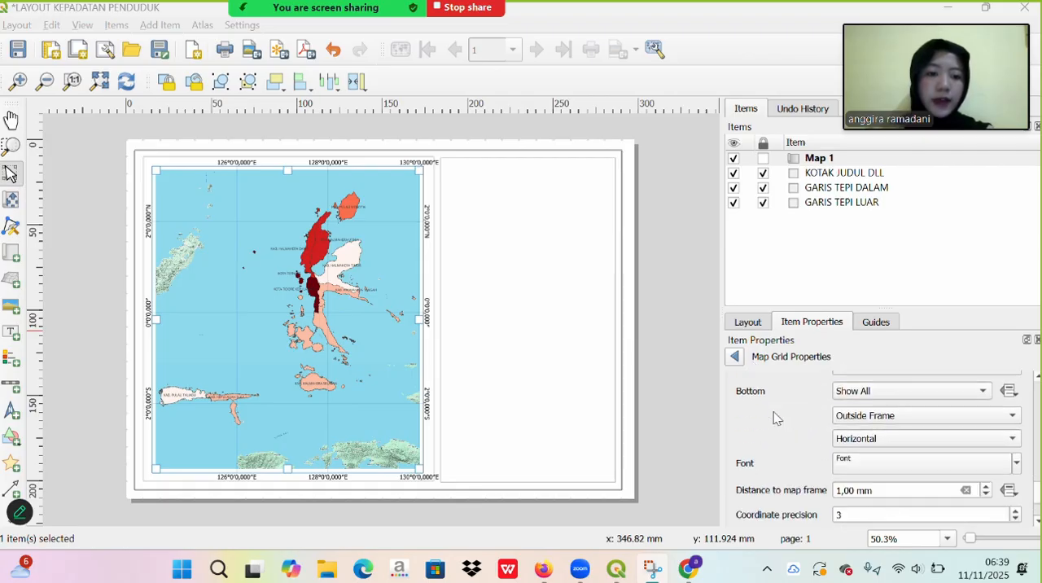
scroll(775, 417, down, 1)
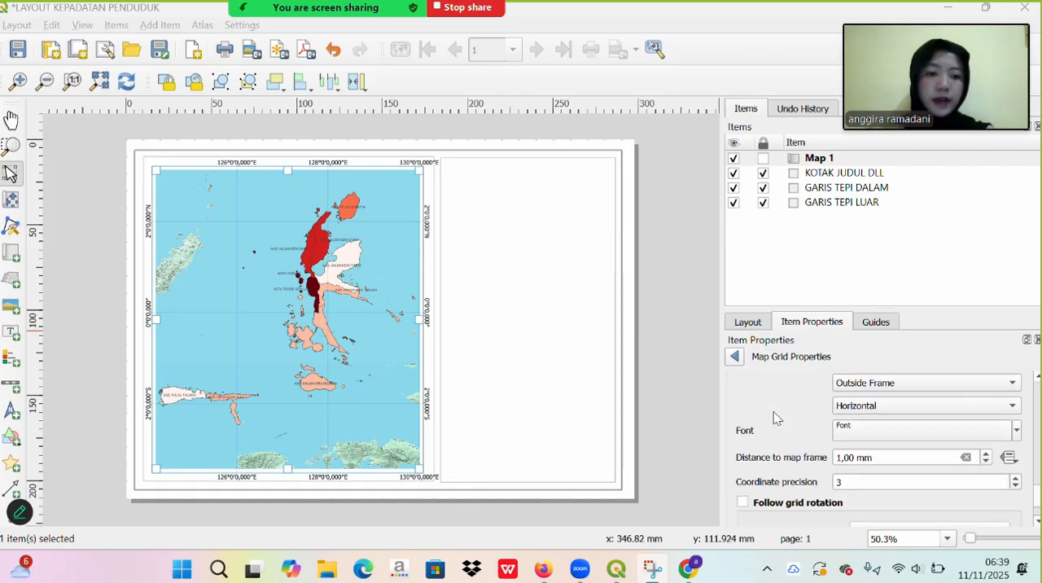
click(863, 427)
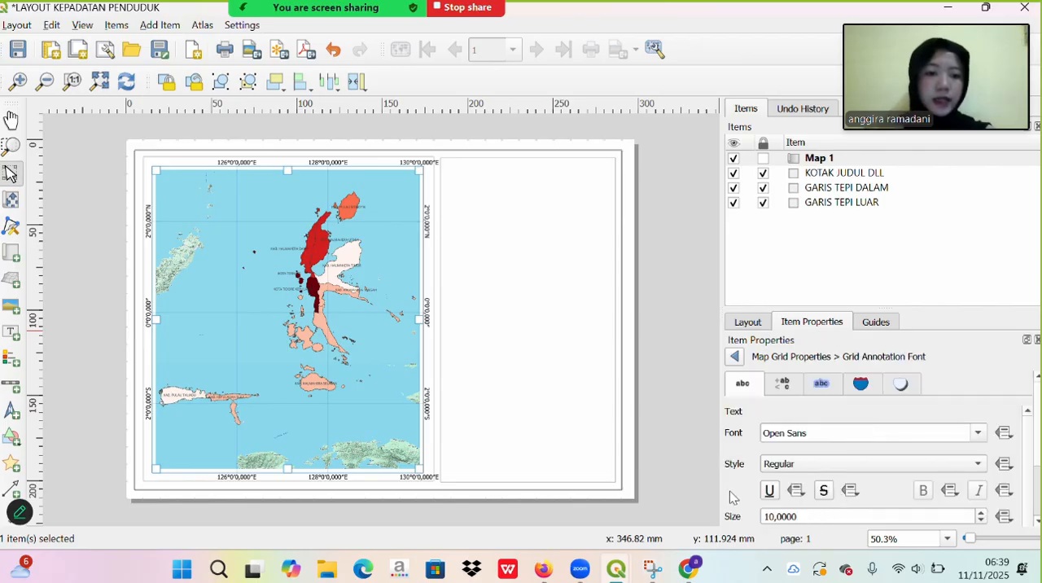
scroll(730, 497, down, 1)
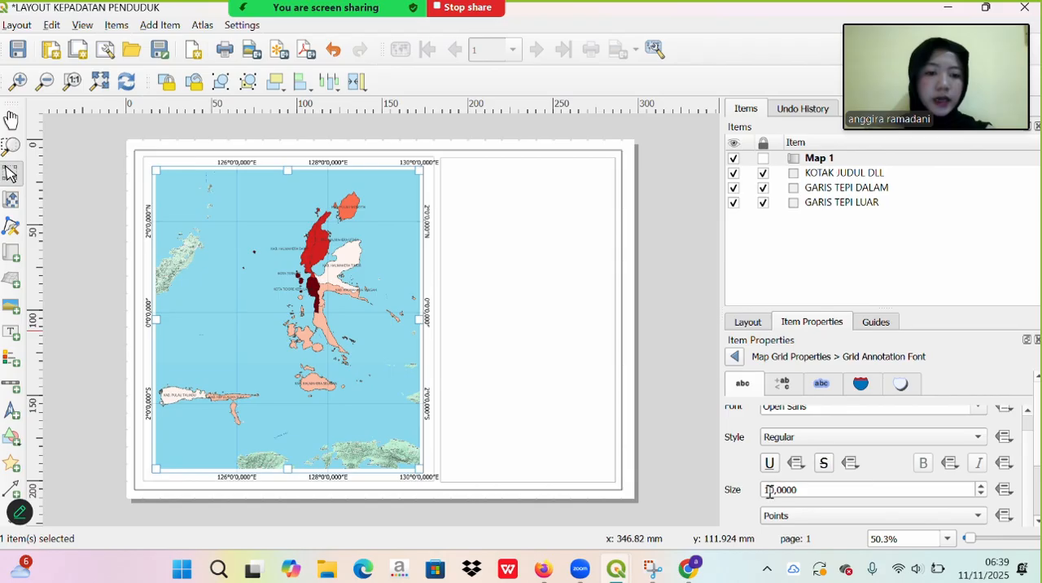
click(769, 491)
key(BackSpace)
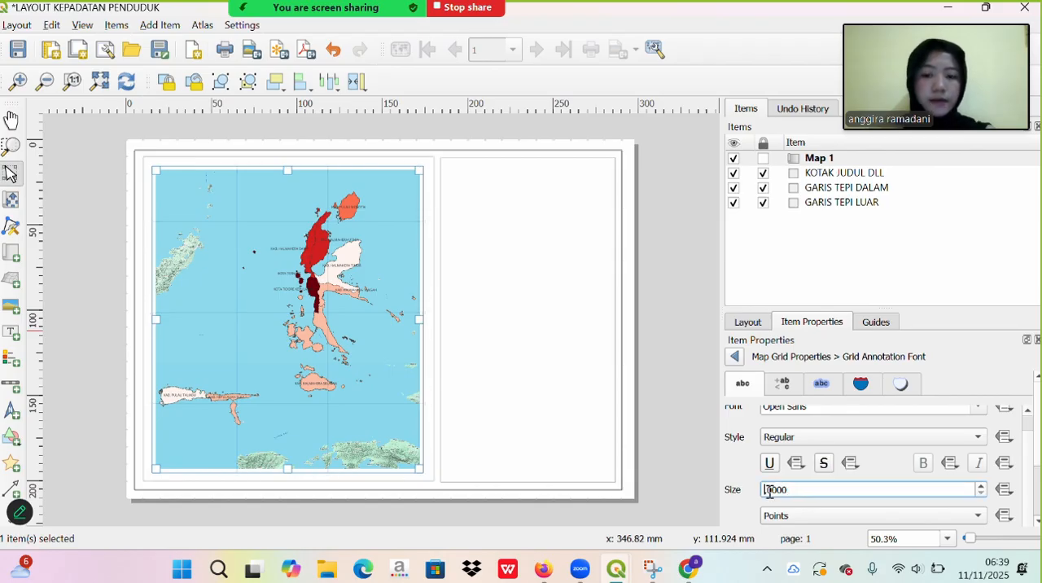
text(8)
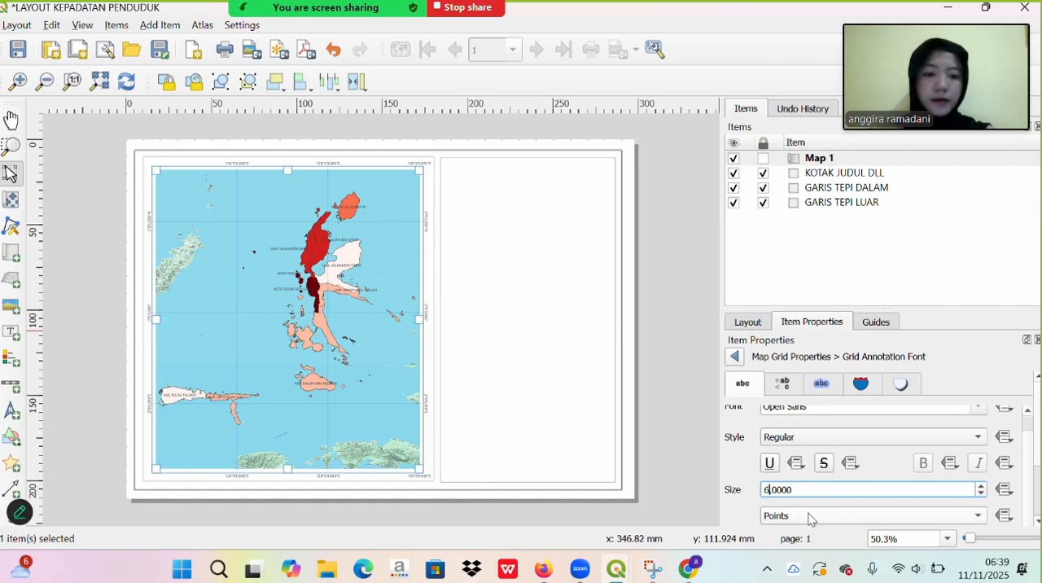
- Colour the grid's coordinate labels the standard dark blue and set their font style to Bold
scroll(809, 518, down, 3)
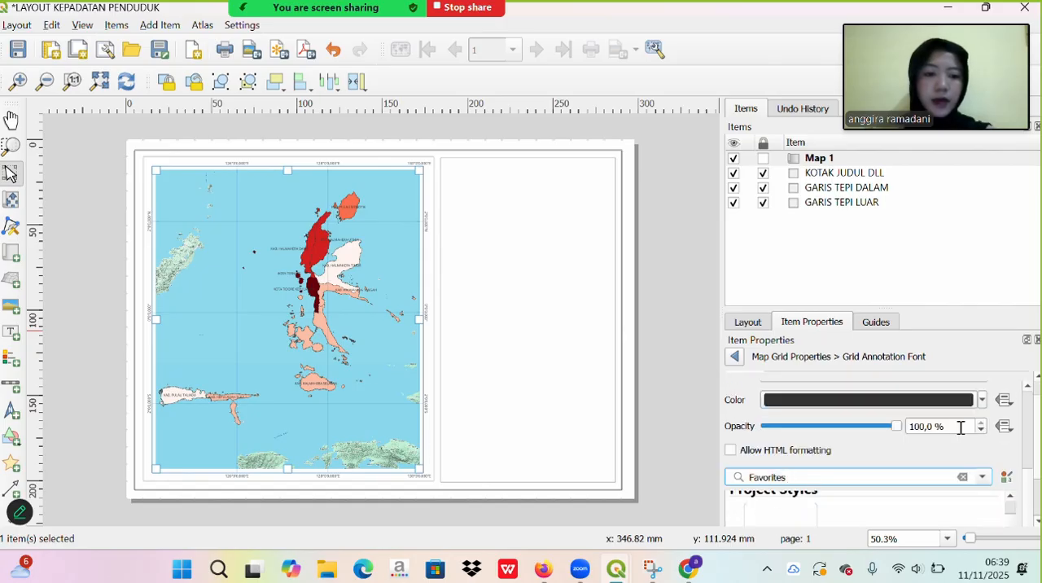
click(980, 400)
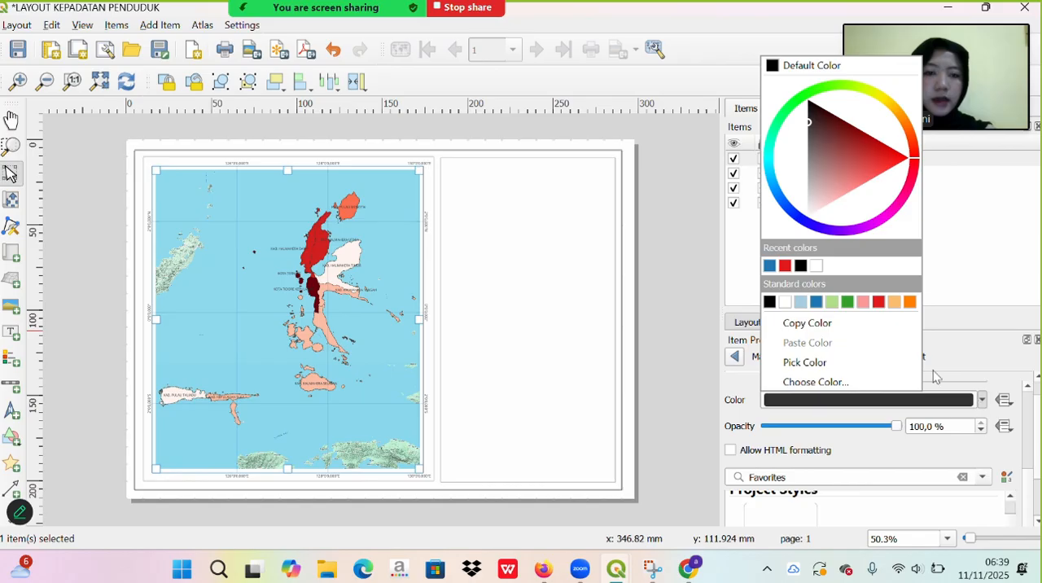
click(815, 302)
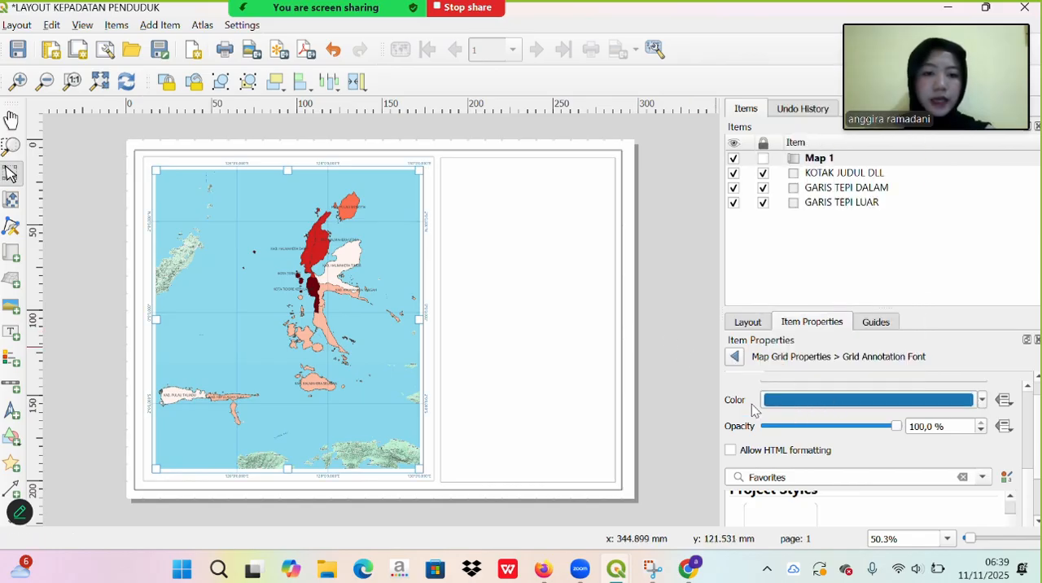
scroll(752, 409, up, 5)
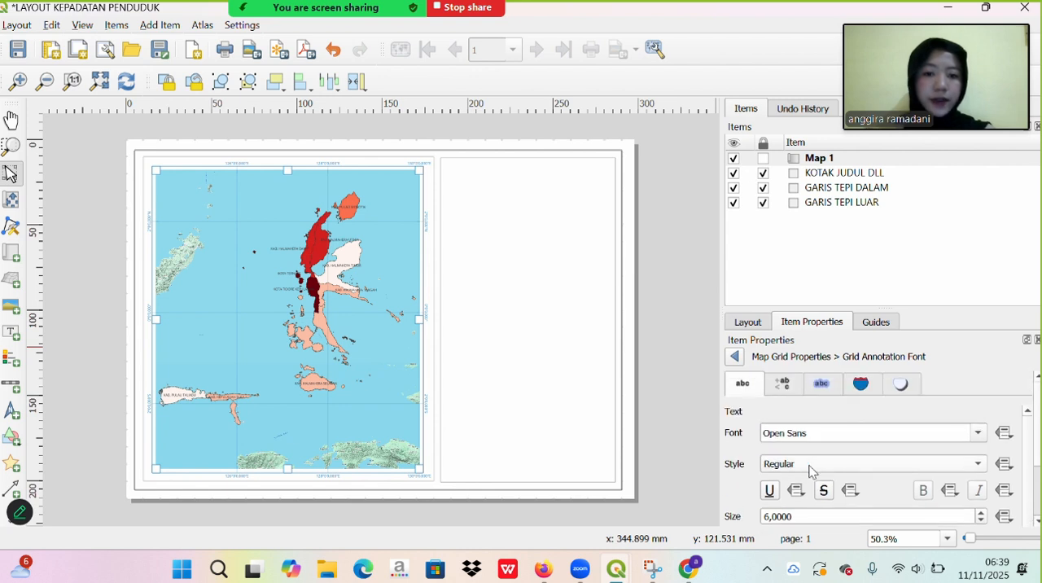
click(806, 467)
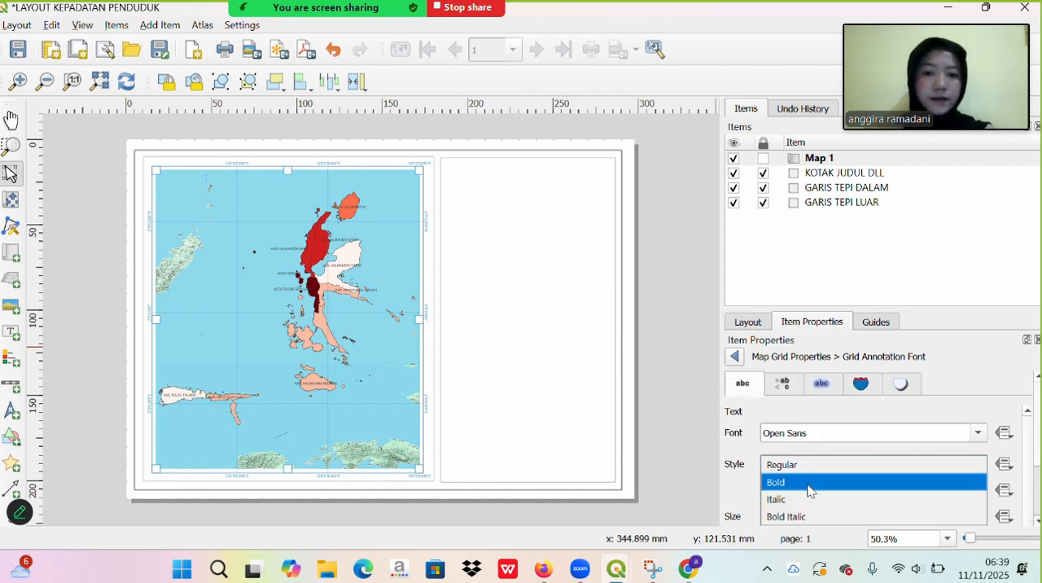
click(810, 484)
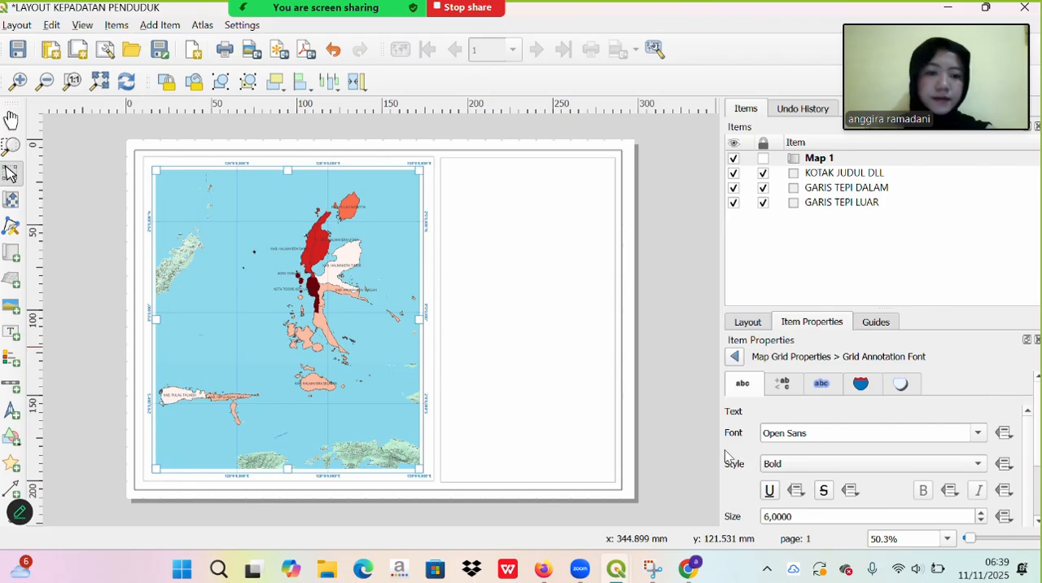
click(733, 357)
- Lock the Map 1 item in the layout
scroll(758, 428, up, 3)
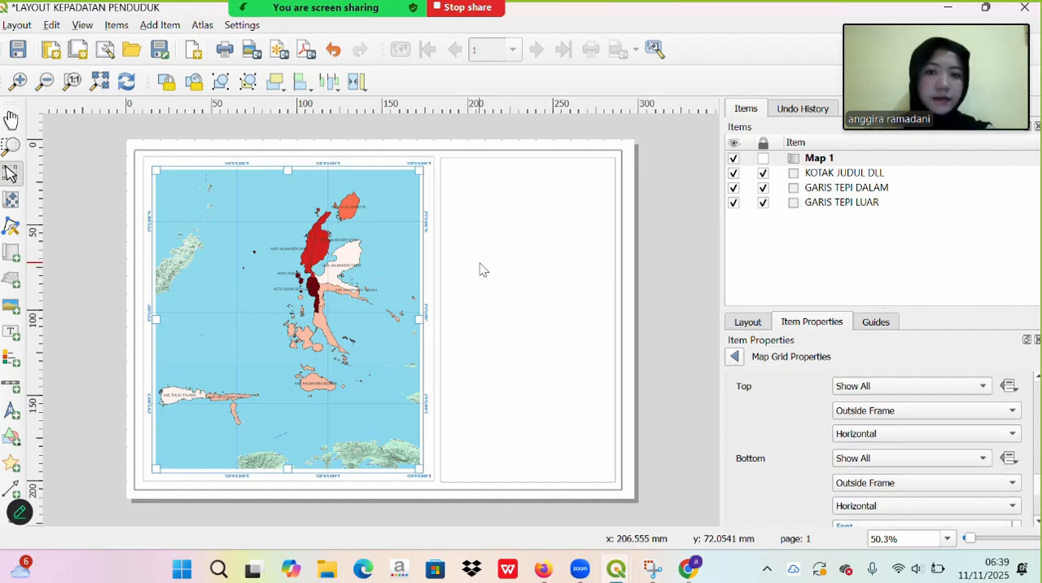
click(432, 44)
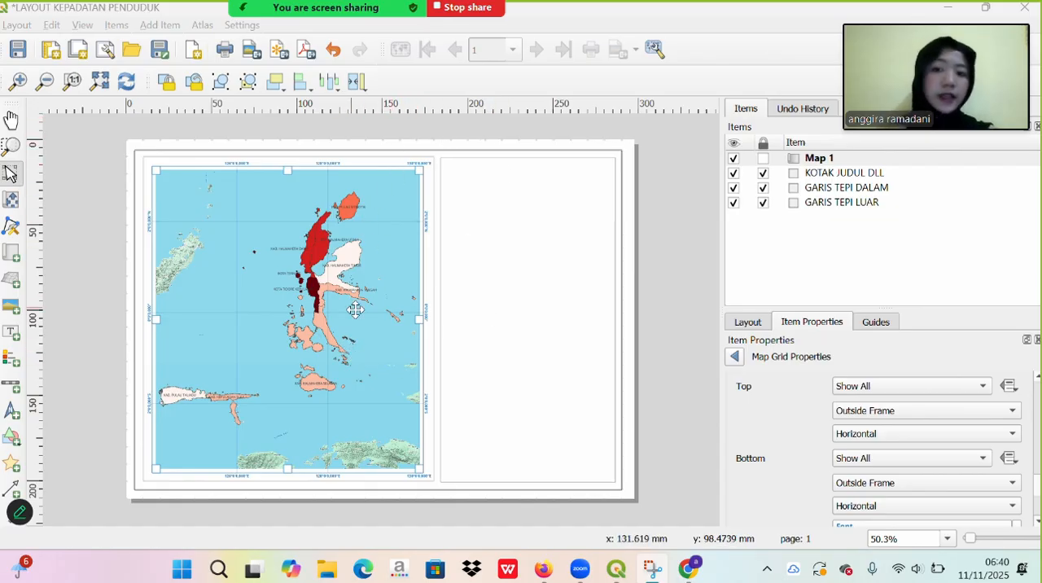
click(763, 159)
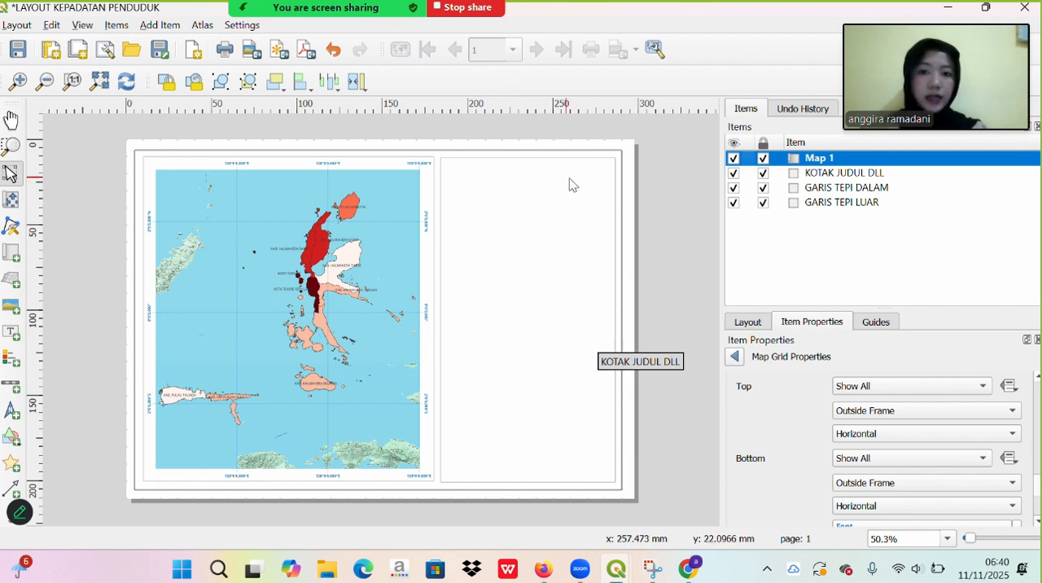
- Add a label across the upper part of the empty title box beside the map
click(8, 335)
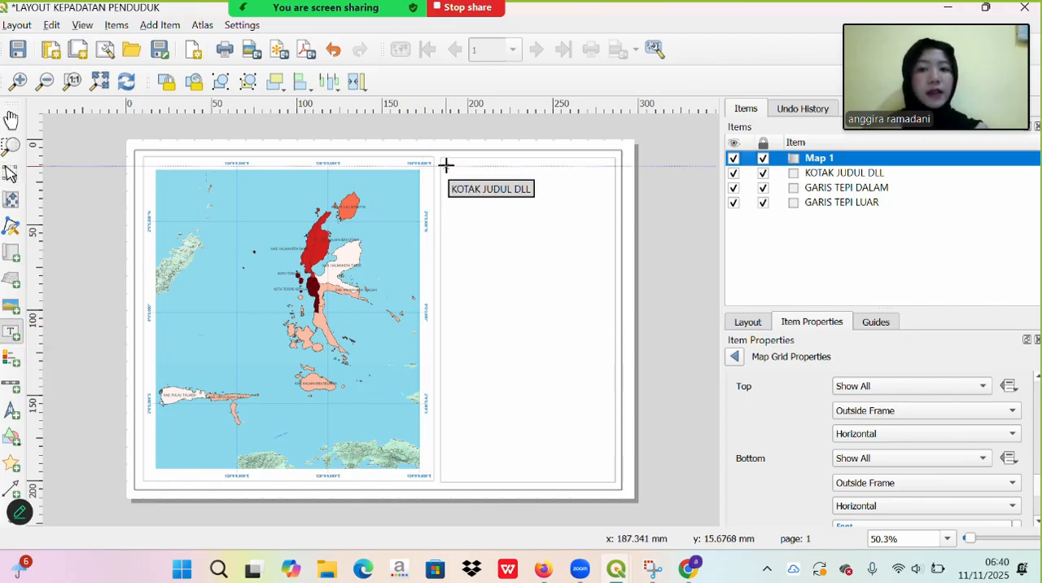
drag(446, 162, 611, 207)
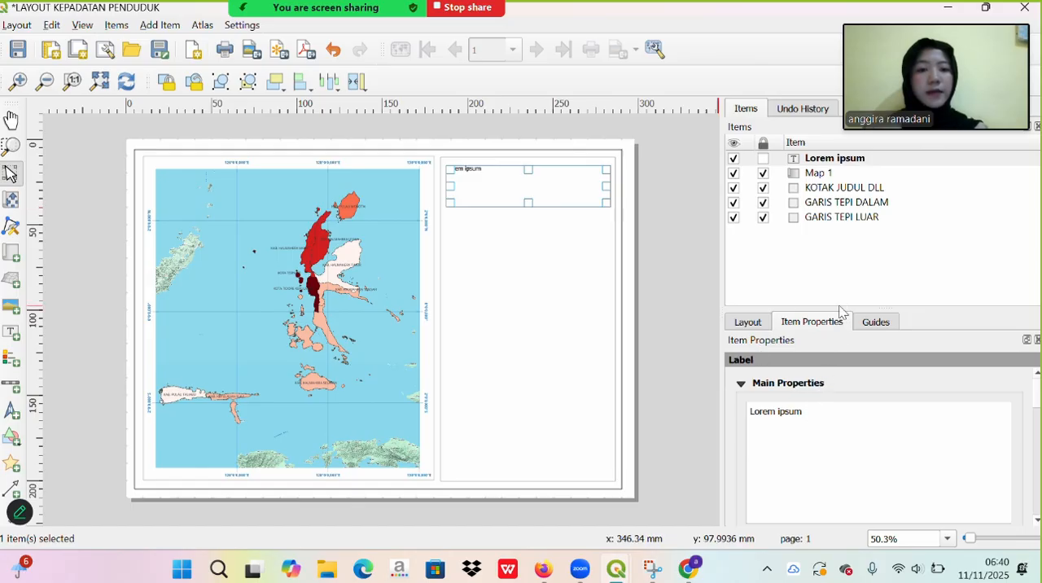
drag(838, 309, 838, 233)
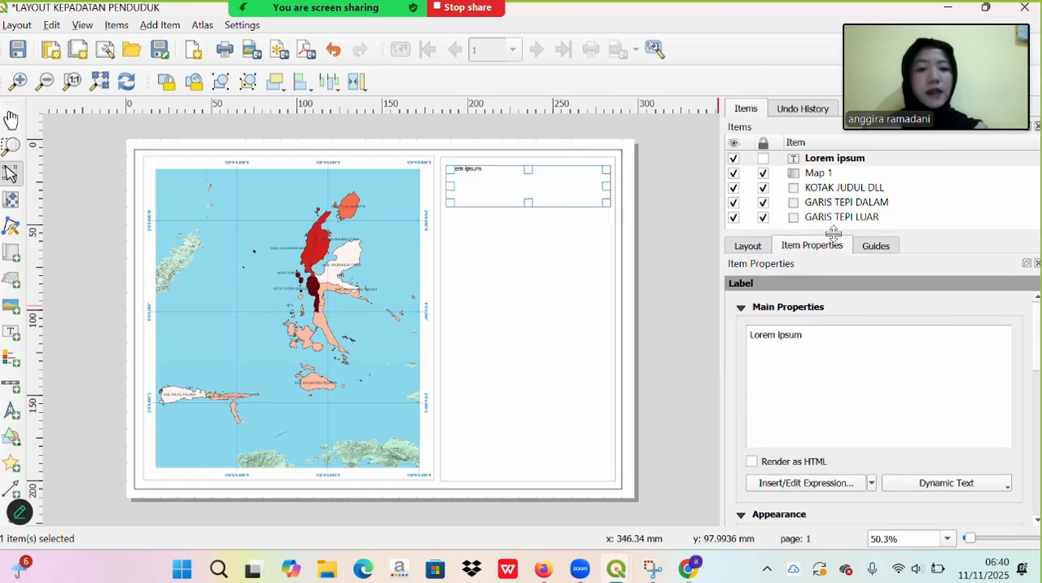
- Replace the label's placeholder text with "PETA KEPADATAN PENDUDUK", "DI PROVINSI MALUKU UTARA" and "2025" on three separate lines
click(837, 351)
key(BackSpace)
key(BackSpace)
key(BackSpace)
key(BackSpace)
key(BackSpace)
key(BackSpace)
key(BackSpace)
key(BackSpace)
key(BackSpace)
key(BackSpace)
key(BackSpace)
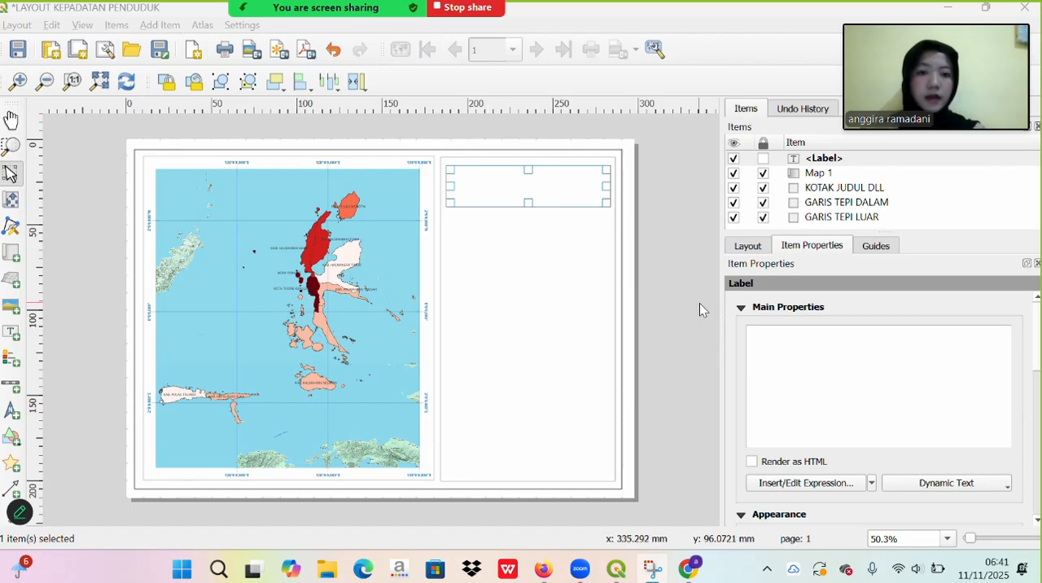
text(P)
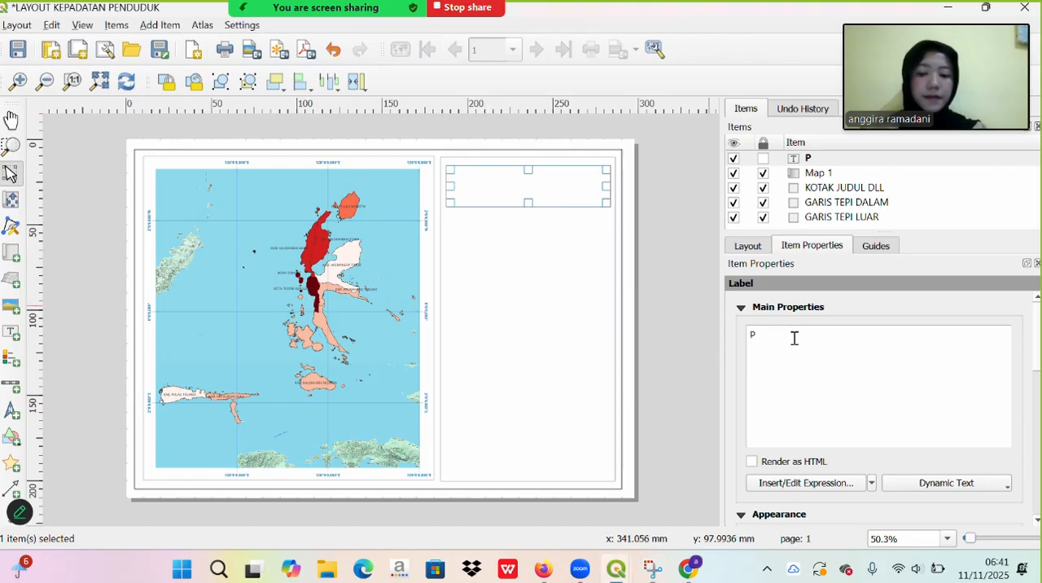
text(ETA KEPA)
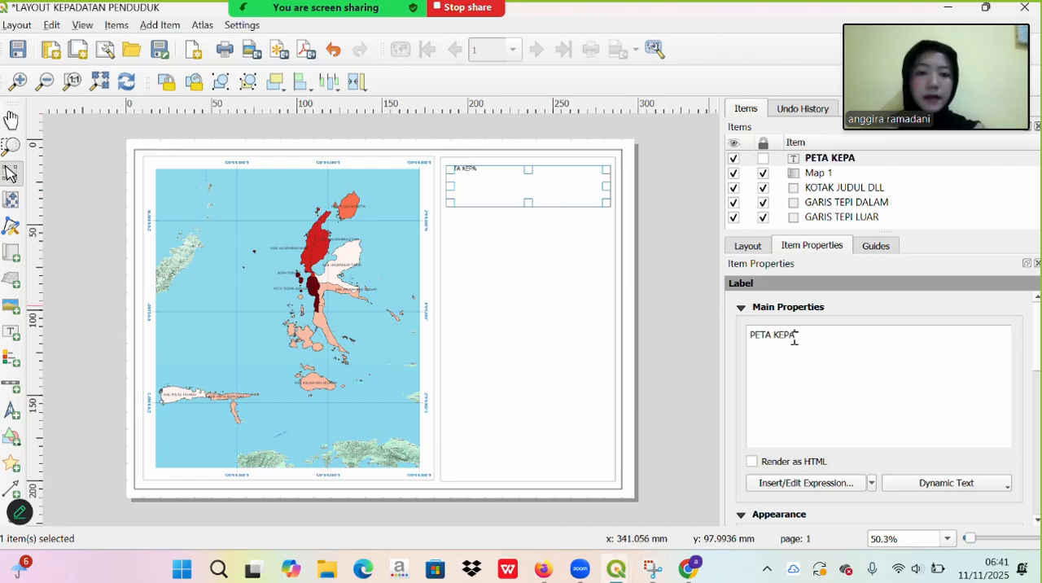
text(DATAN)
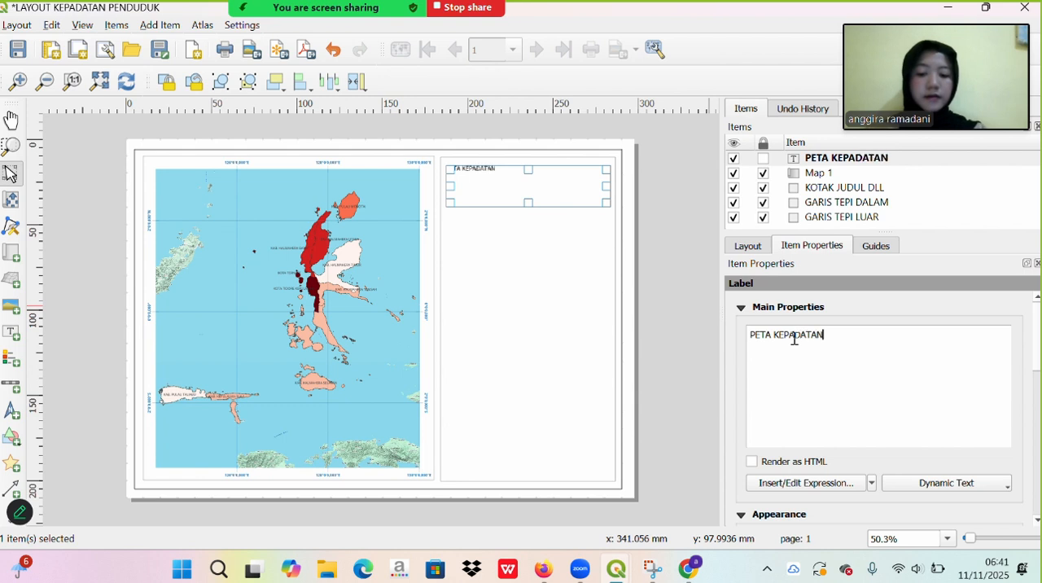
text( PENDUDUK )
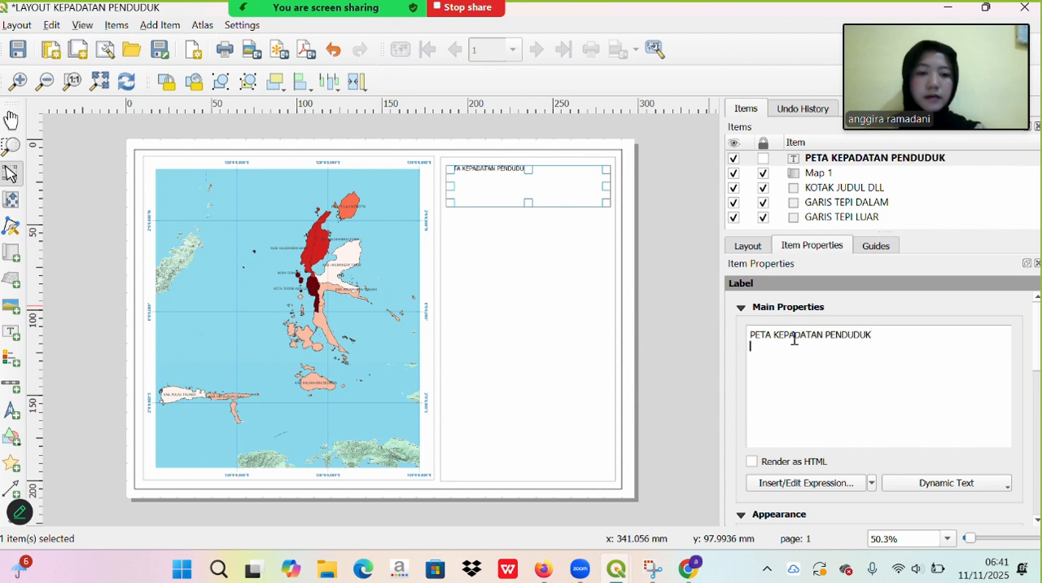
text(DI )
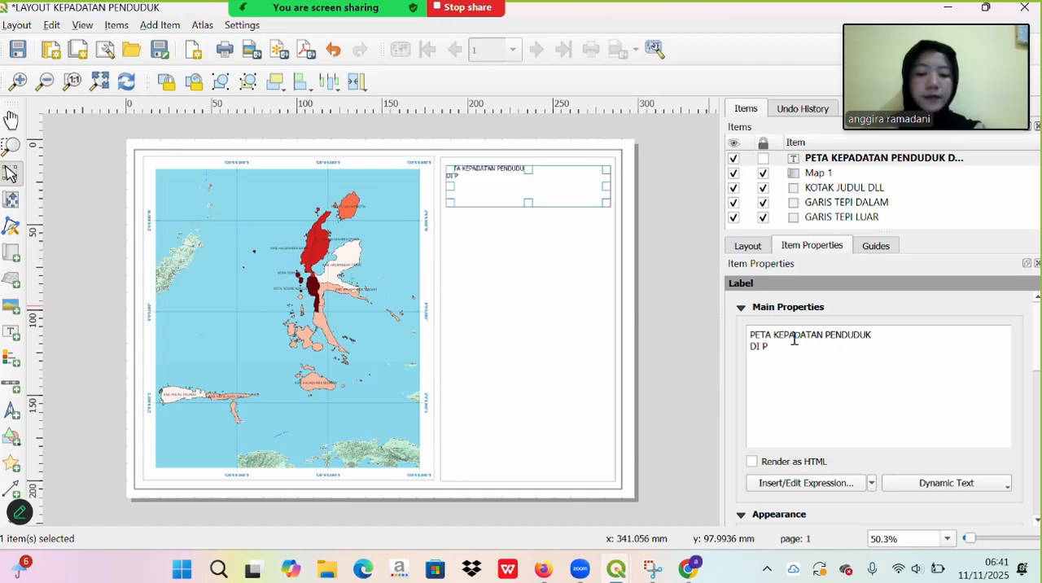
text(PROVINSI)
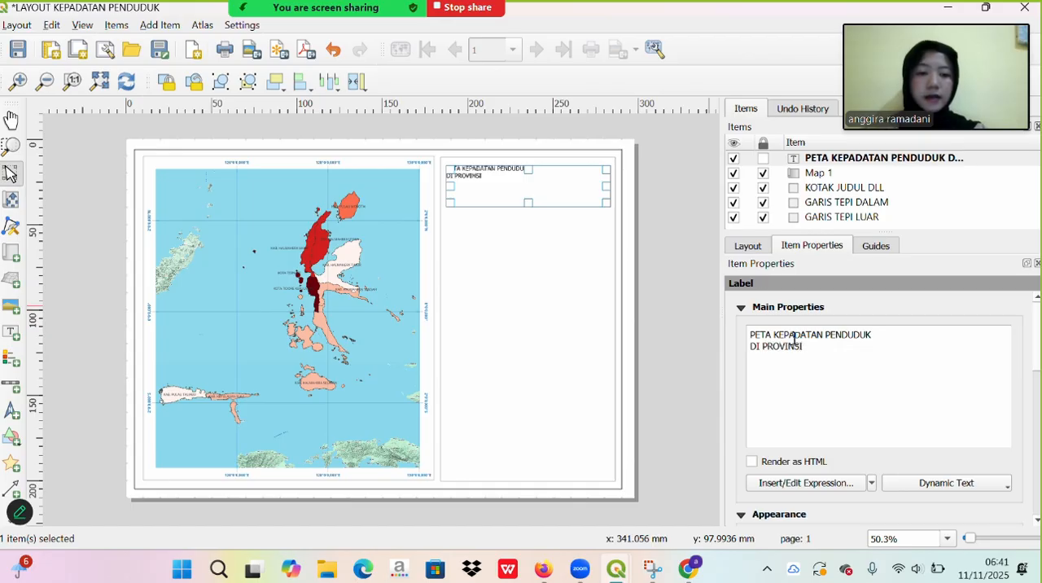
text( MALUKU UTARA)
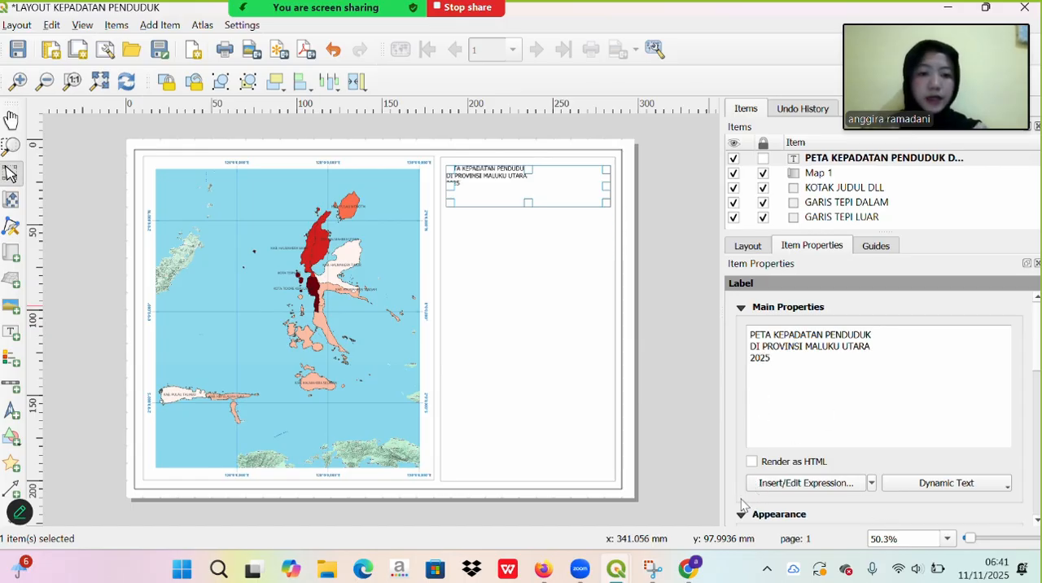
- Set the title label's font size to 12 points and its style to Bold
scroll(742, 507, down, 3)
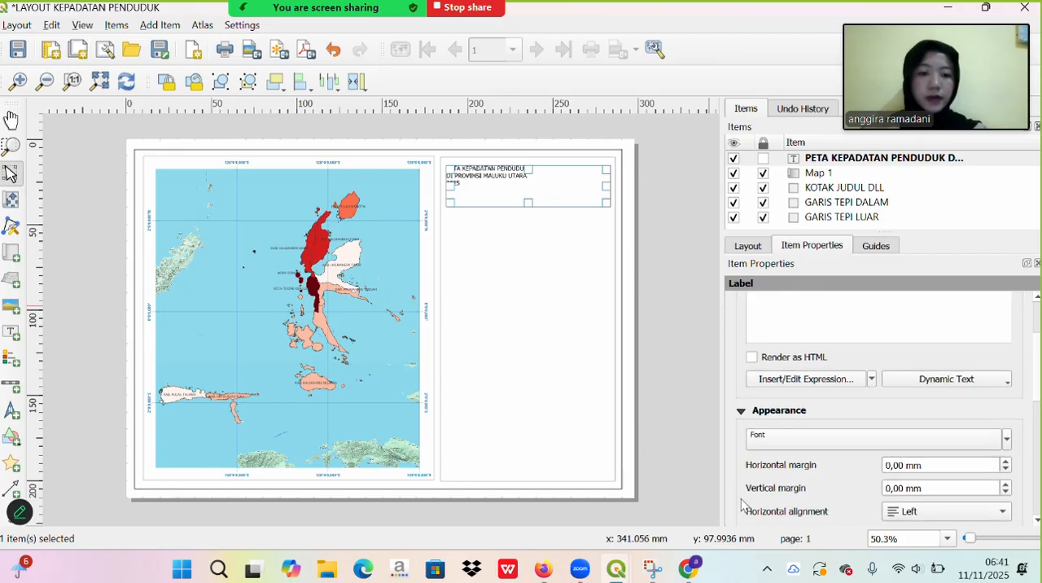
click(802, 440)
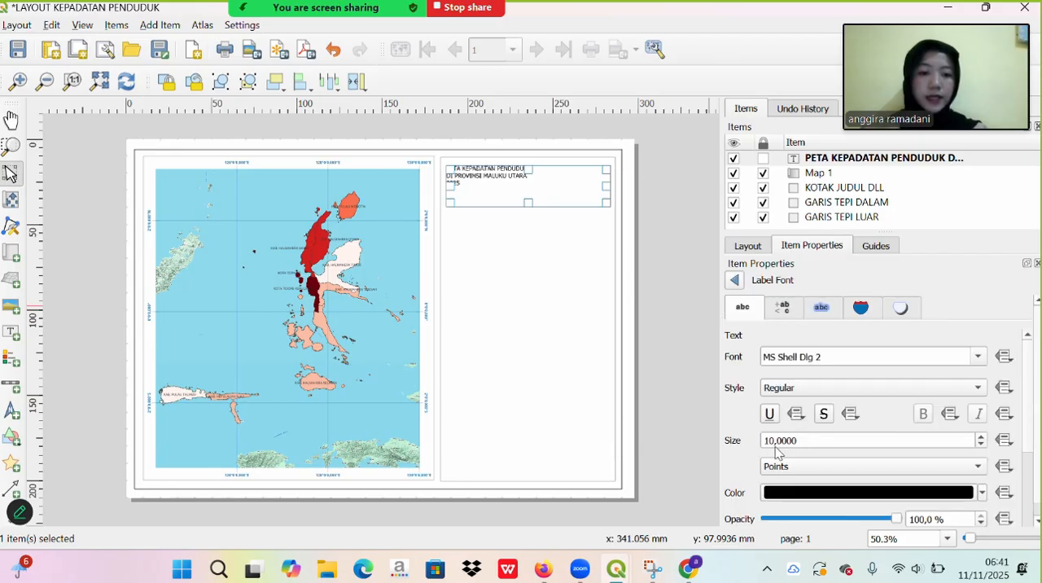
click(775, 440)
key(BackSpace)
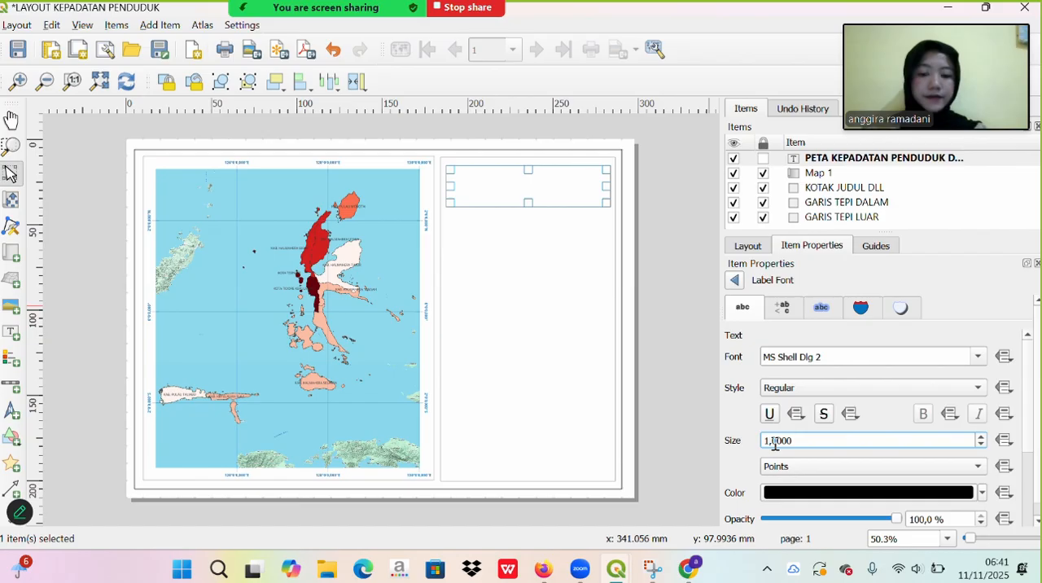
key(BackSpace)
text(2,)
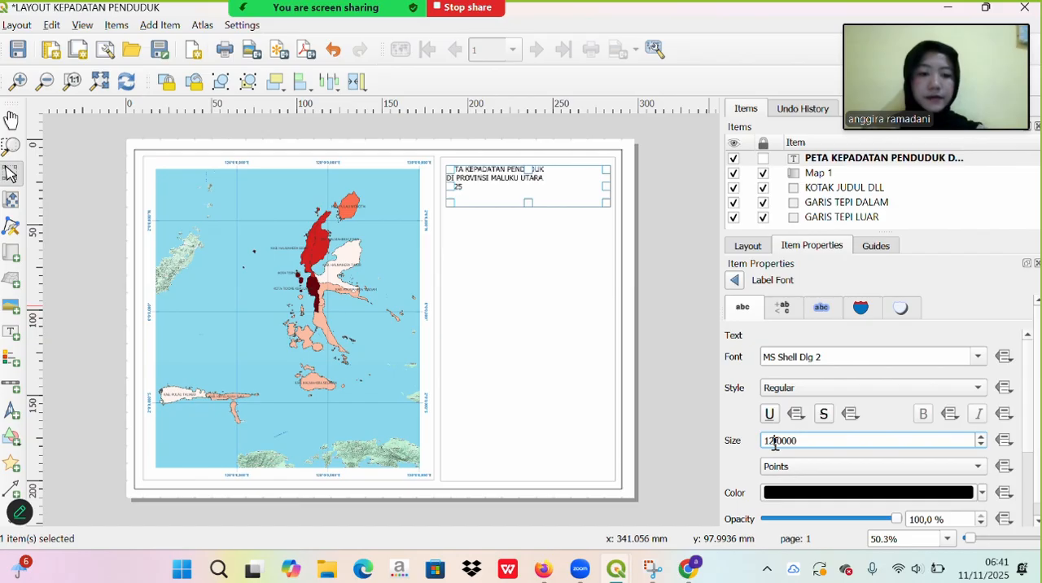
click(796, 389)
click(805, 405)
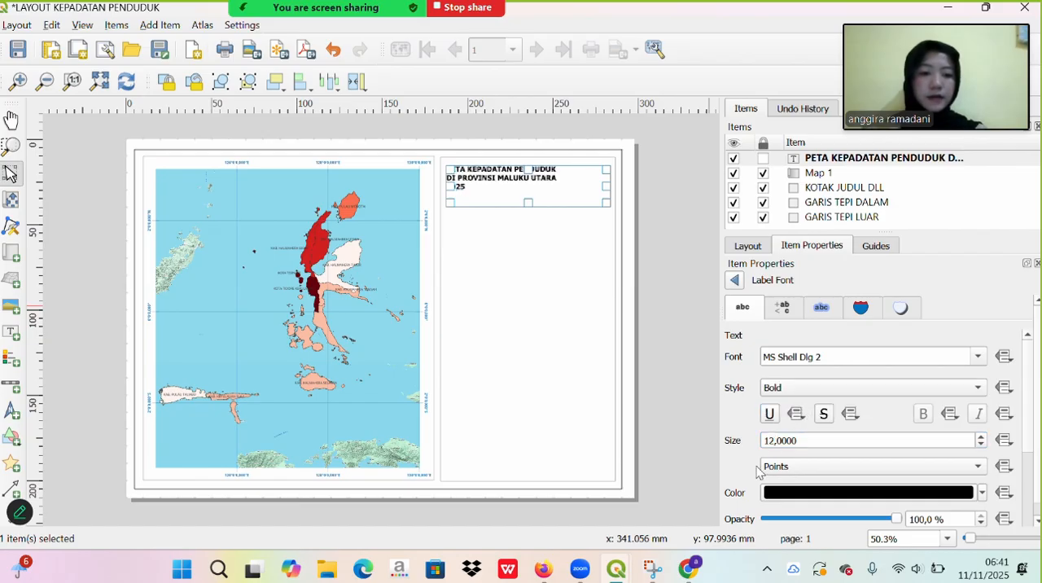
scroll(742, 465, down, 1)
scroll(745, 470, down, 3)
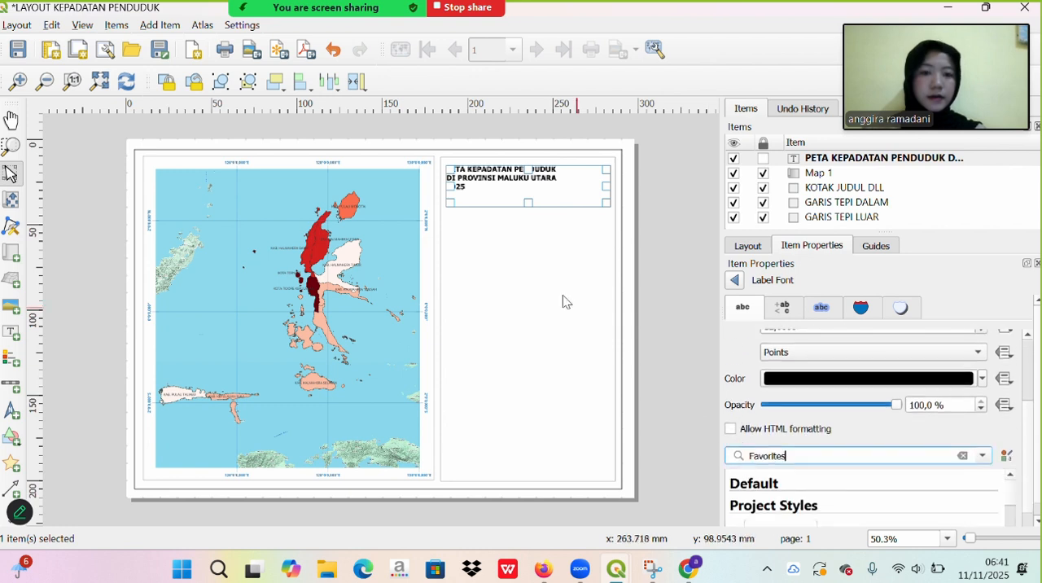
click(432, 29)
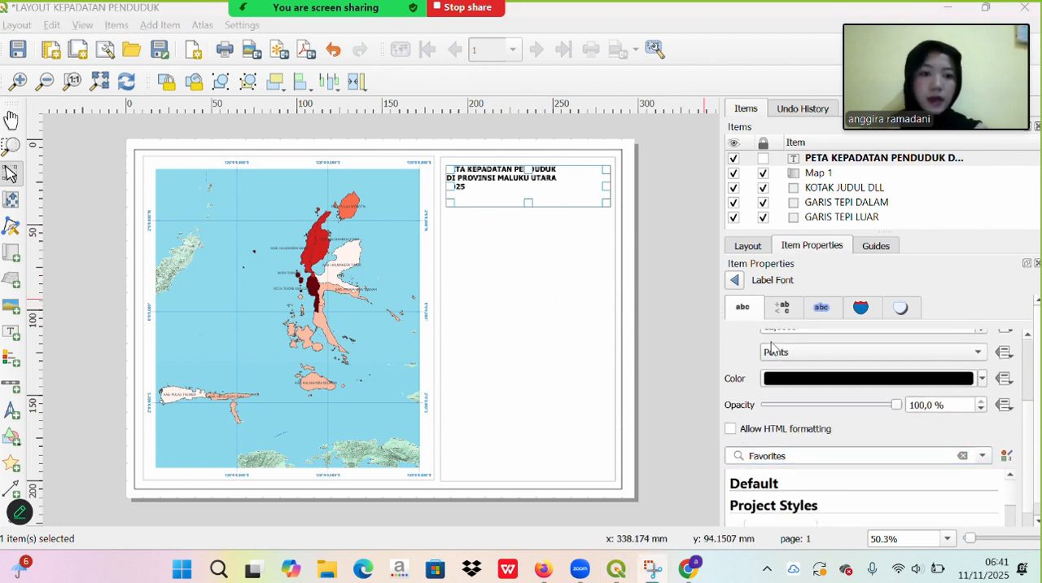
click(734, 280)
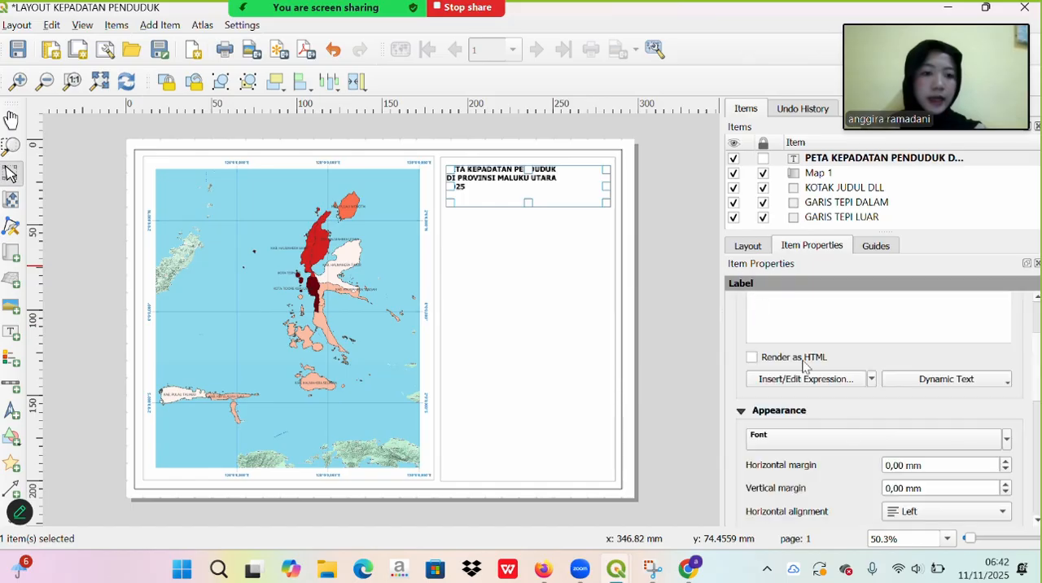
- Set the title label's horizontal alignment to Center
scroll(861, 496, down, 2)
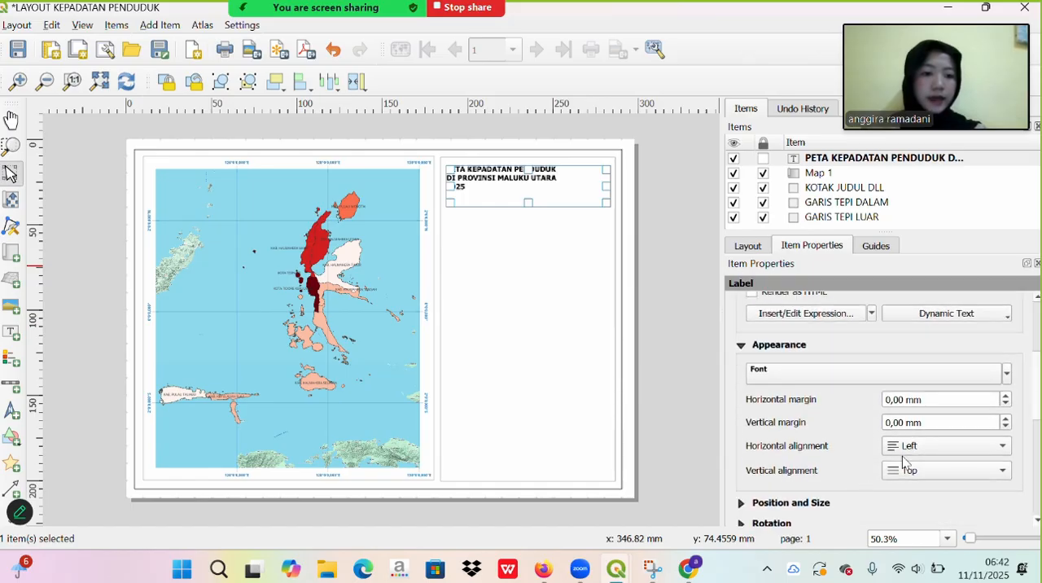
click(1001, 446)
click(1001, 464)
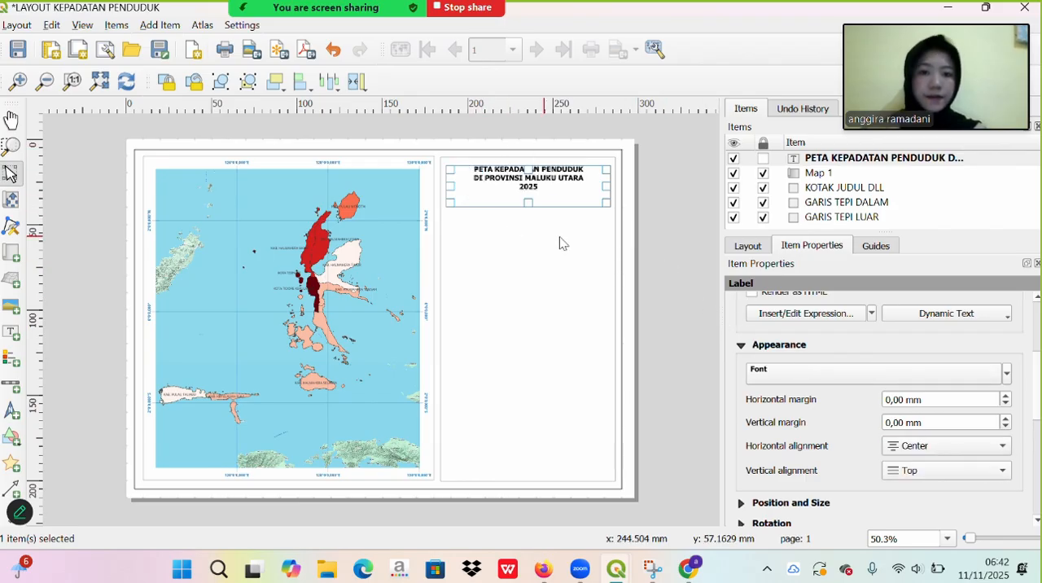
click(714, 277)
- Reduce the title label's height to fit its three lines and move it up close to the title box's upper edge
click(514, 174)
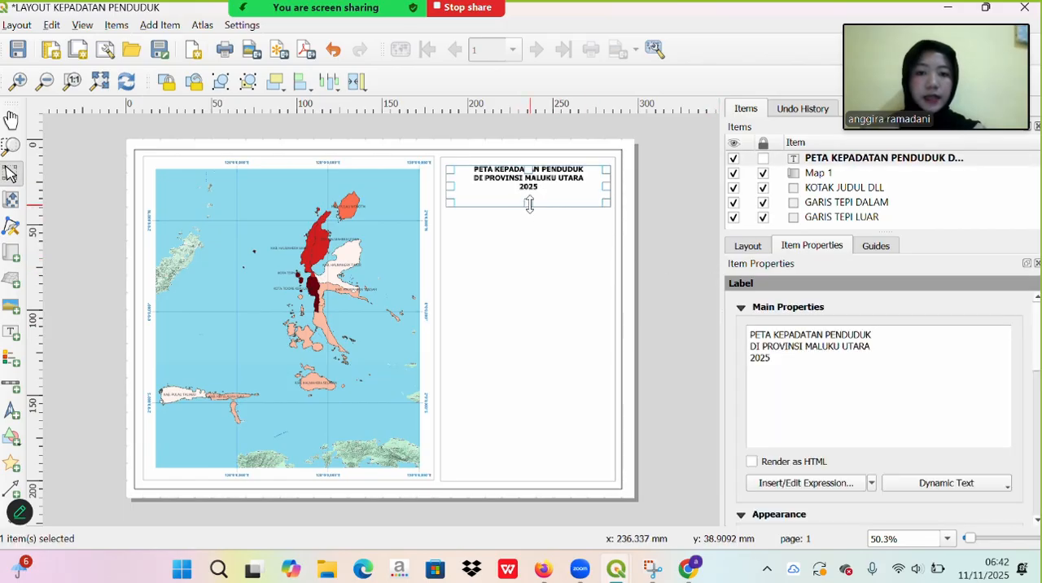
drag(529, 206, 529, 192)
click(550, 235)
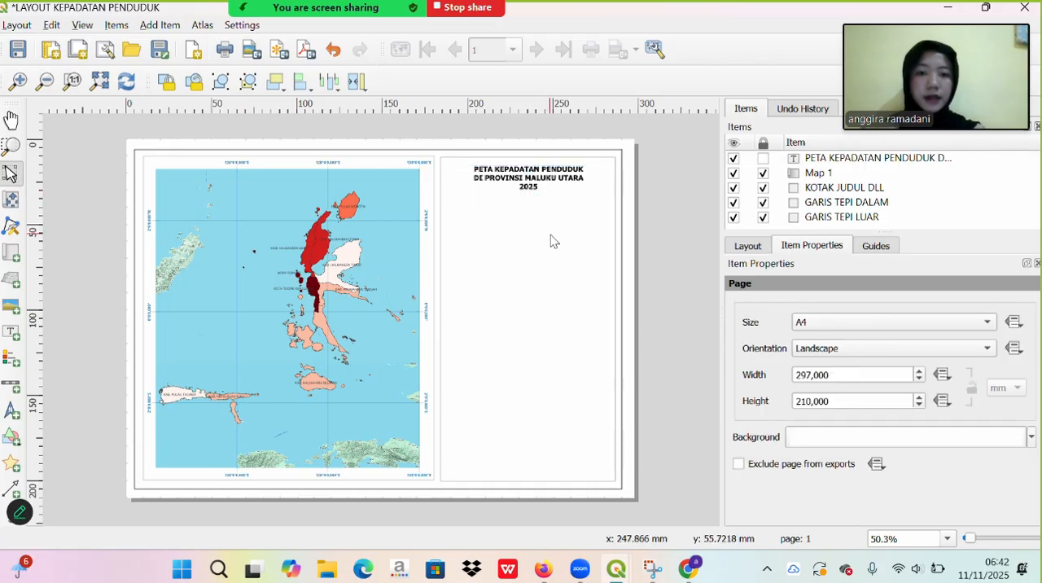
click(517, 168)
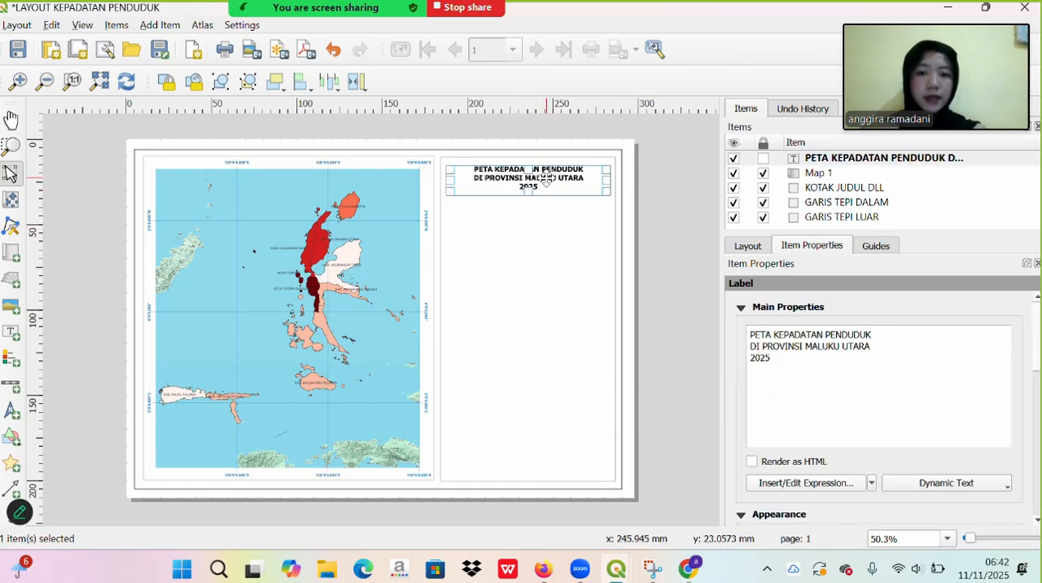
drag(545, 179, 546, 174)
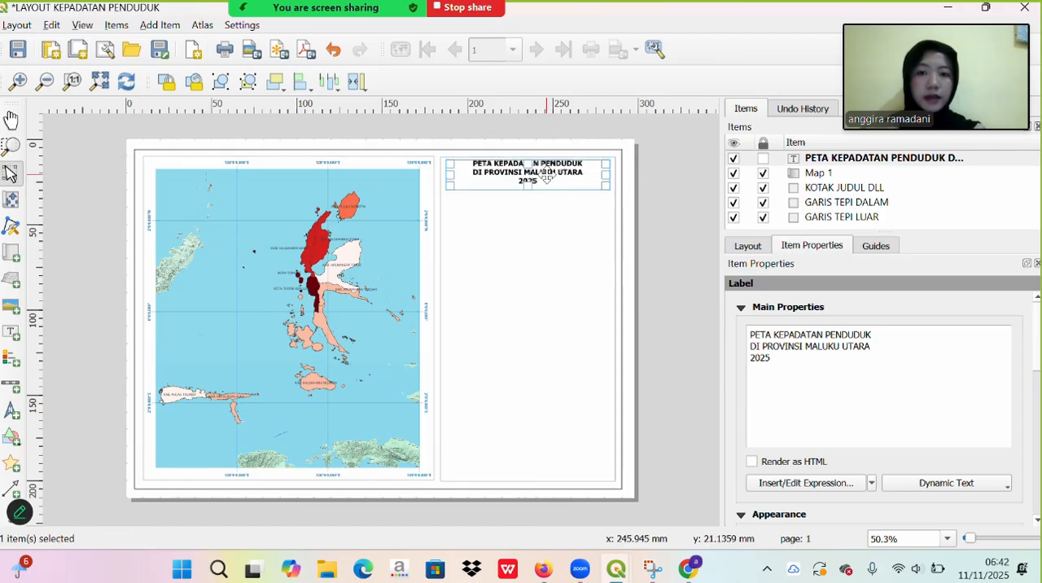
click(671, 250)
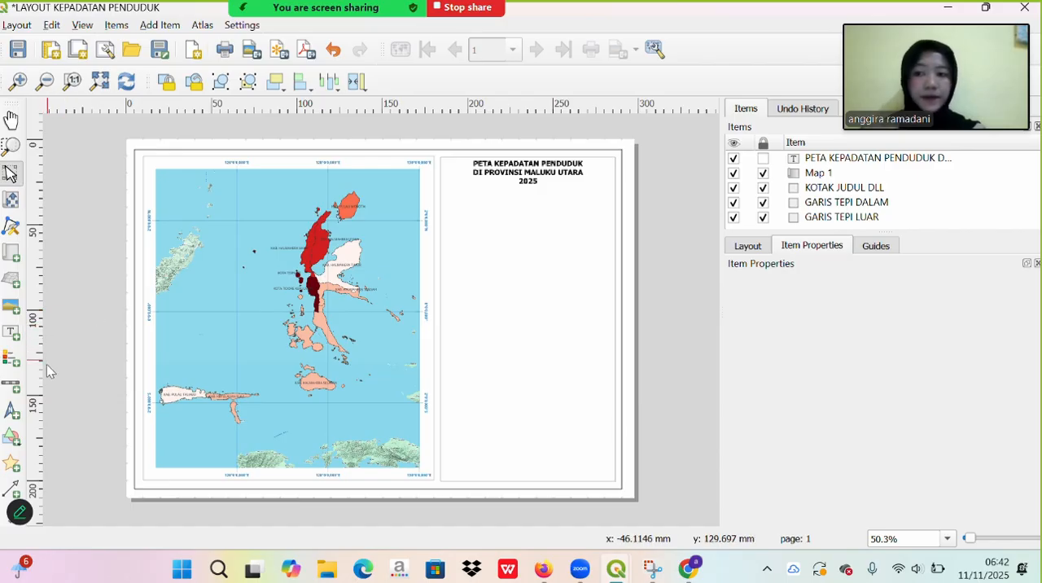
- Draw a horizontal polyline beneath the title across the full width of the title box, about 30 mm below the page's top edge
click(6, 521)
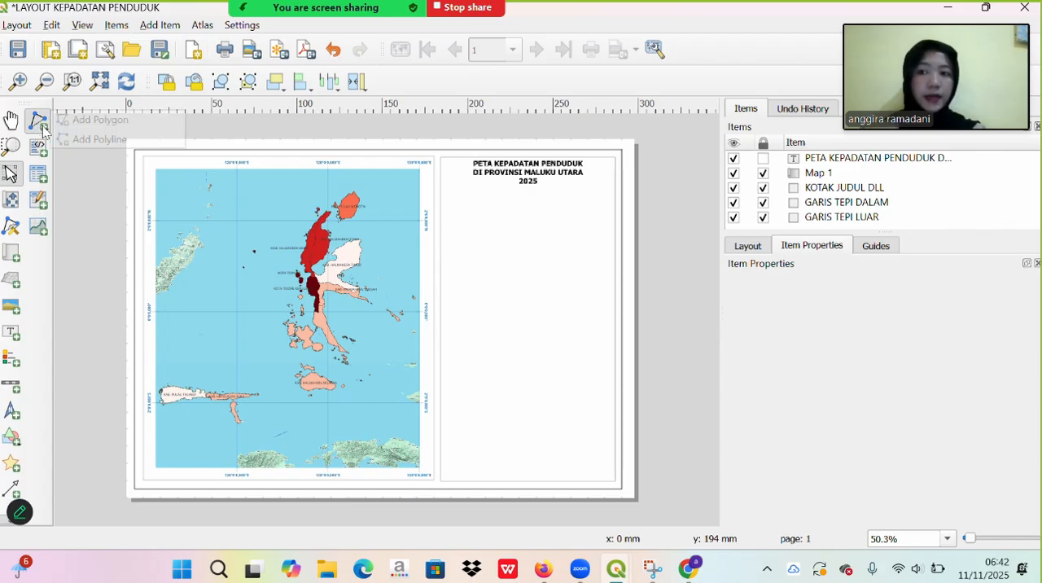
click(39, 122)
click(79, 137)
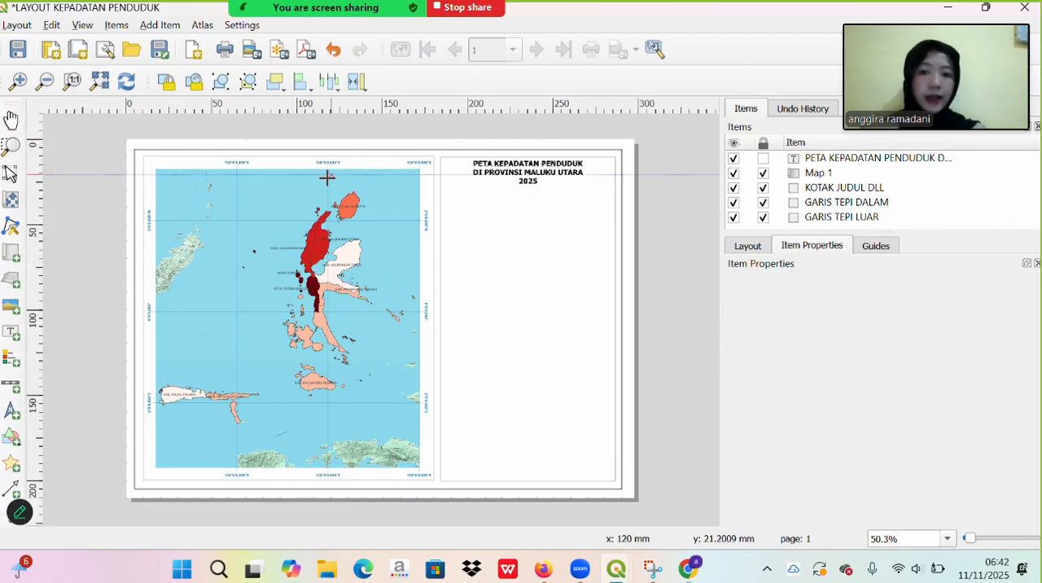
click(440, 190)
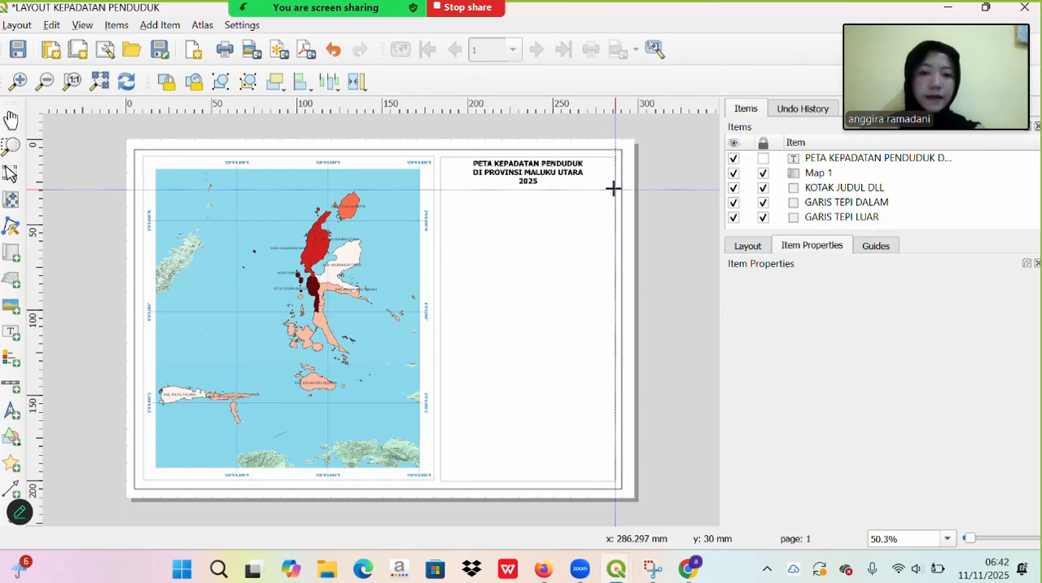
click(614, 189)
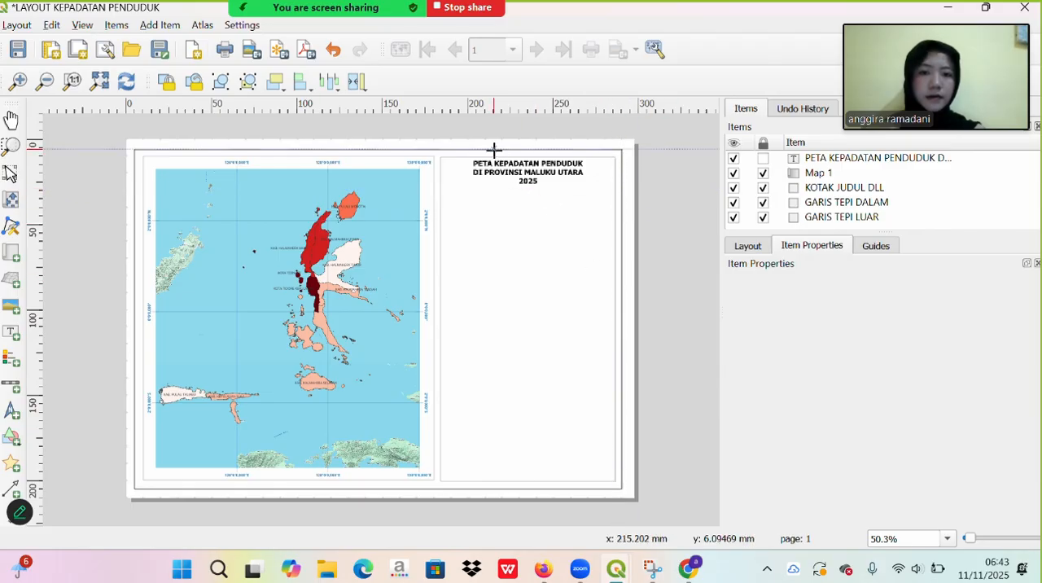
click(431, 21)
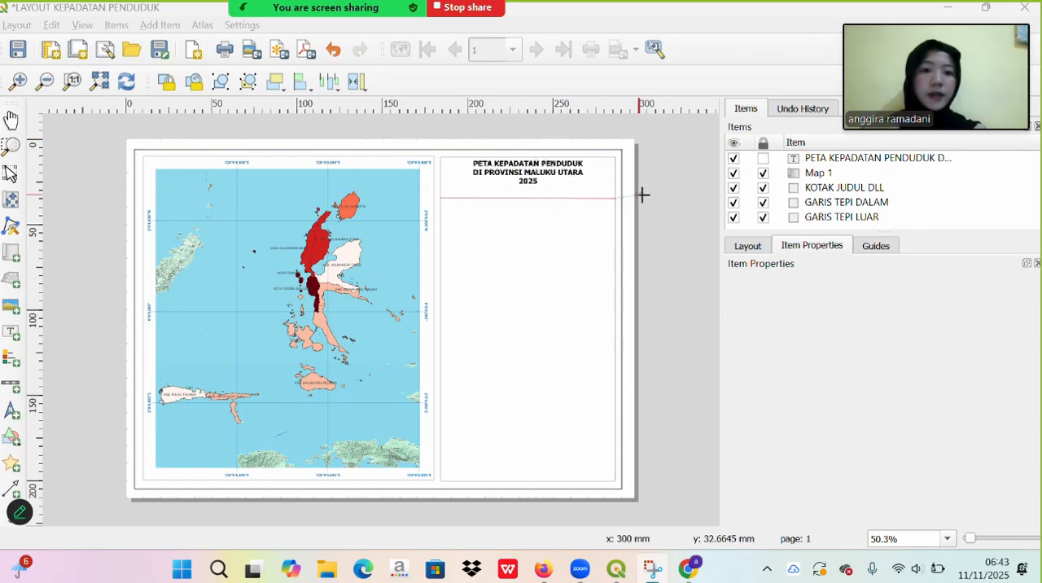
click(757, 249)
click(797, 246)
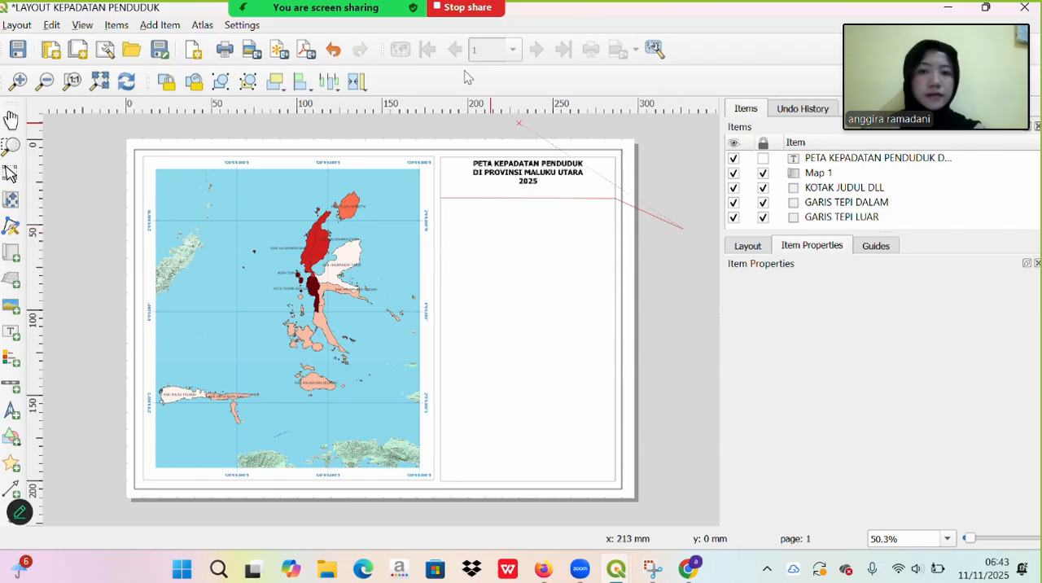
right_click(682, 230)
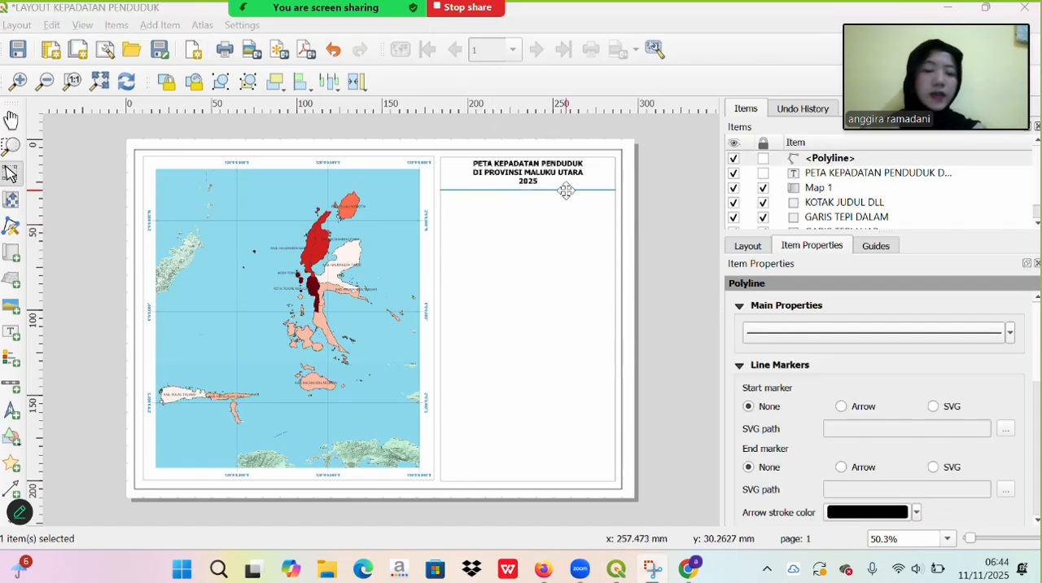
- Set the line width of the polyline beneath the title to 0.1 mm
click(819, 332)
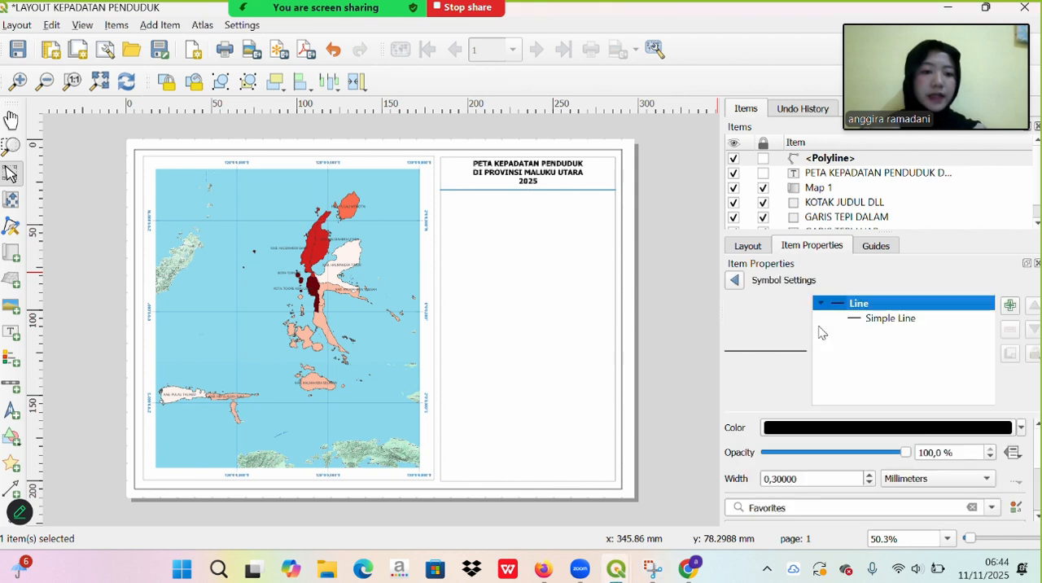
click(809, 481)
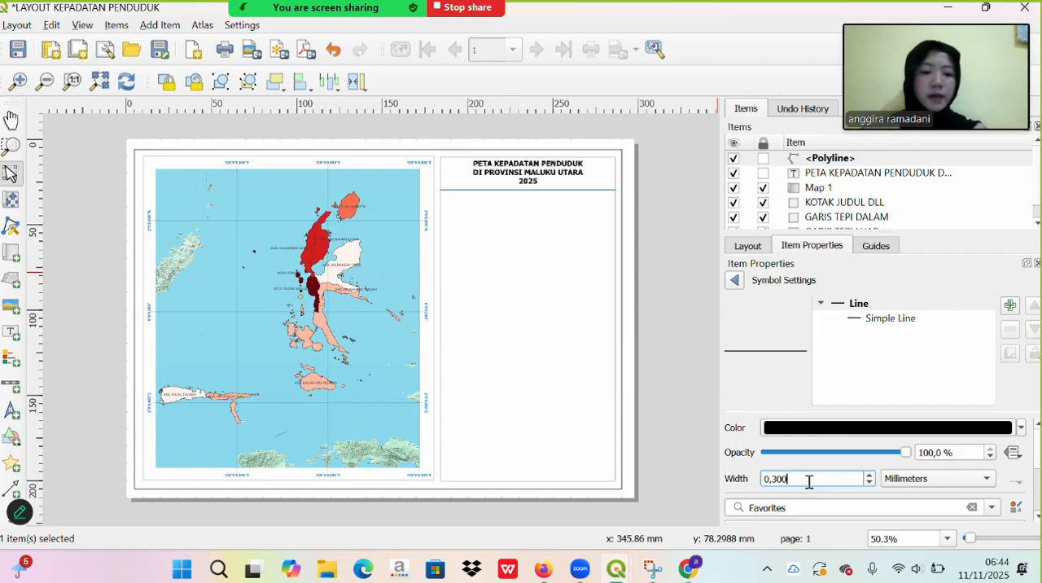
key(BackSpace)
text(1)
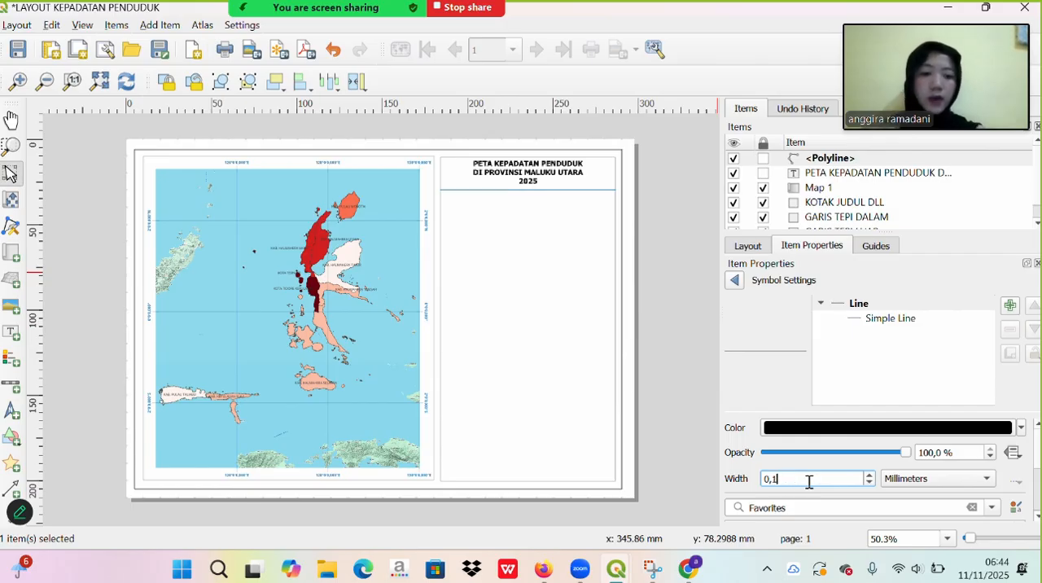
click(735, 279)
click(557, 208)
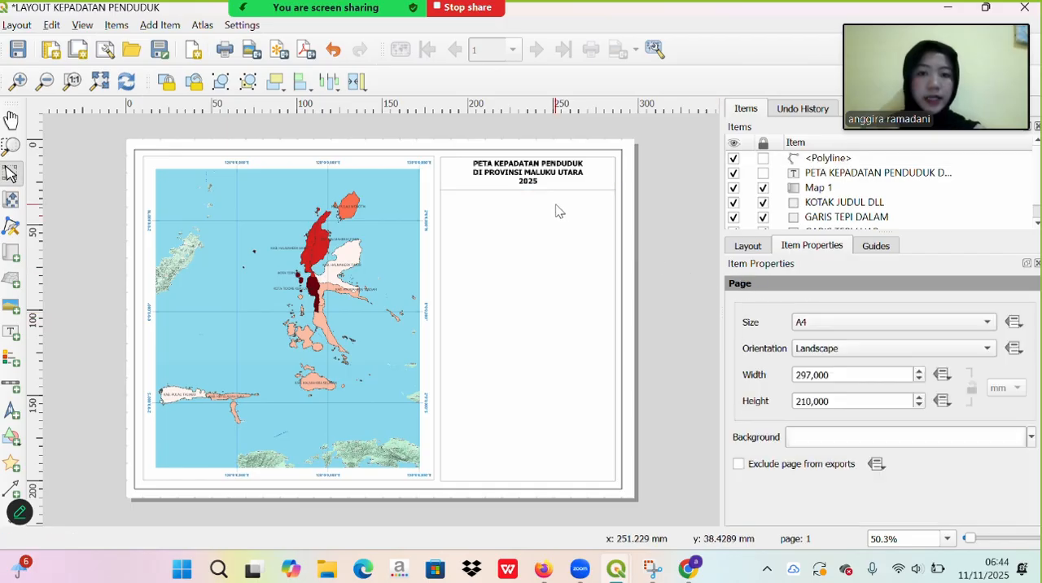
- Move the polyline beneath the title and the title label slightly down inside the title box
click(557, 190)
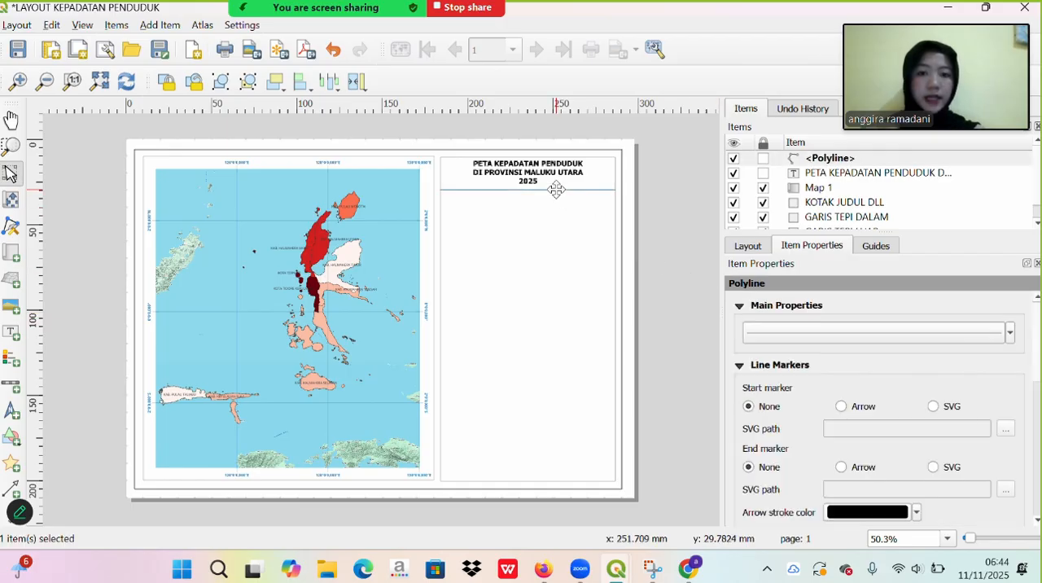
drag(556, 189, 545, 180)
click(533, 162)
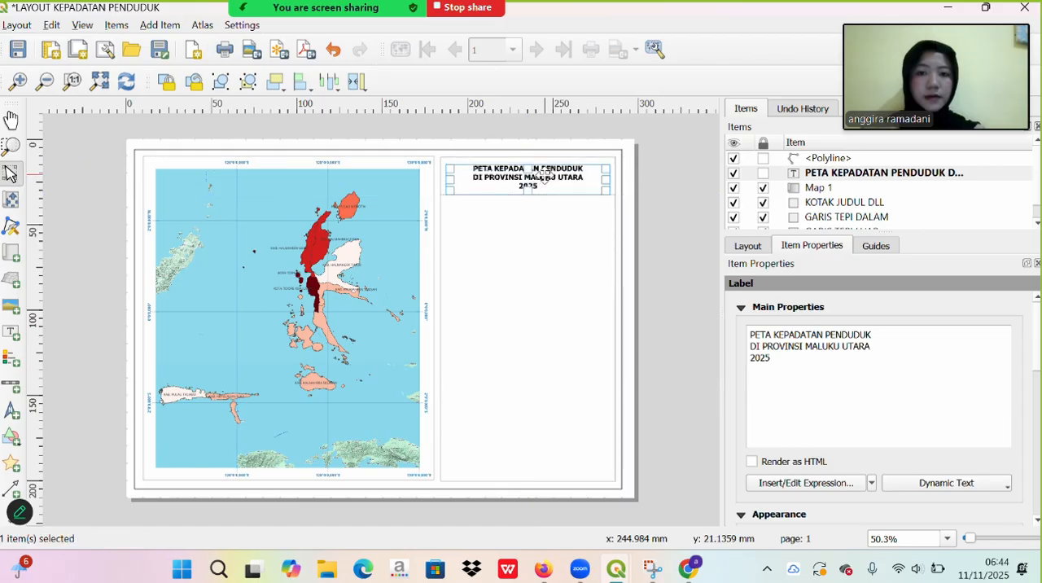
click(431, 30)
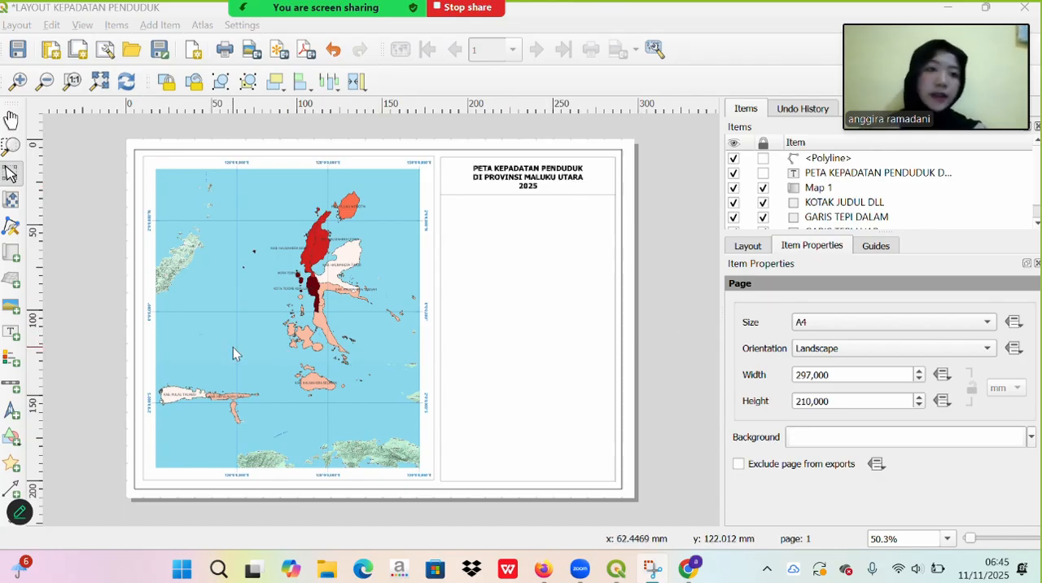
- Add a north arrow under the title line and replace its picture with the raster image mata angin from Downloads
click(12, 412)
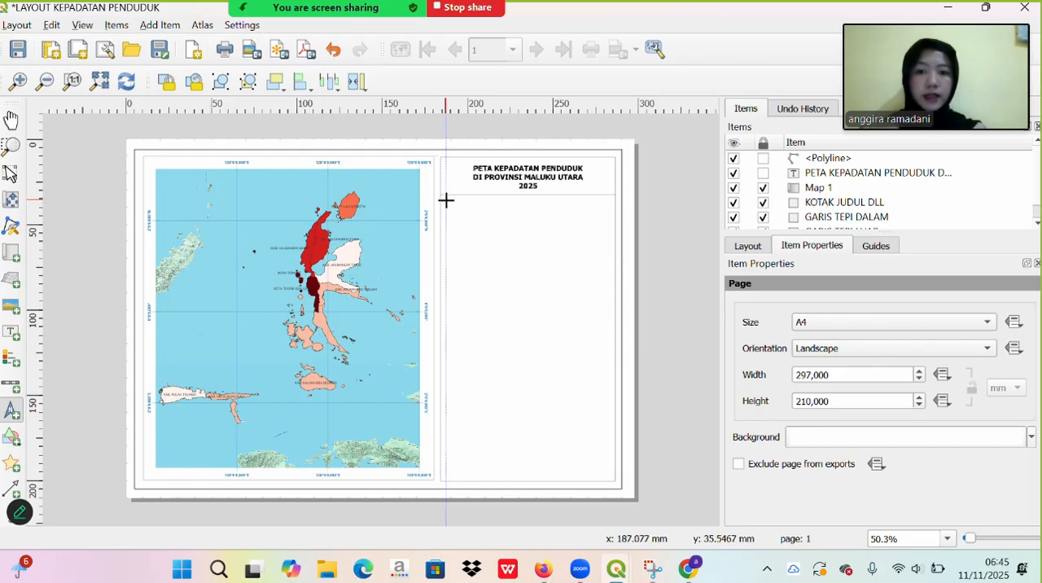
drag(446, 199, 507, 254)
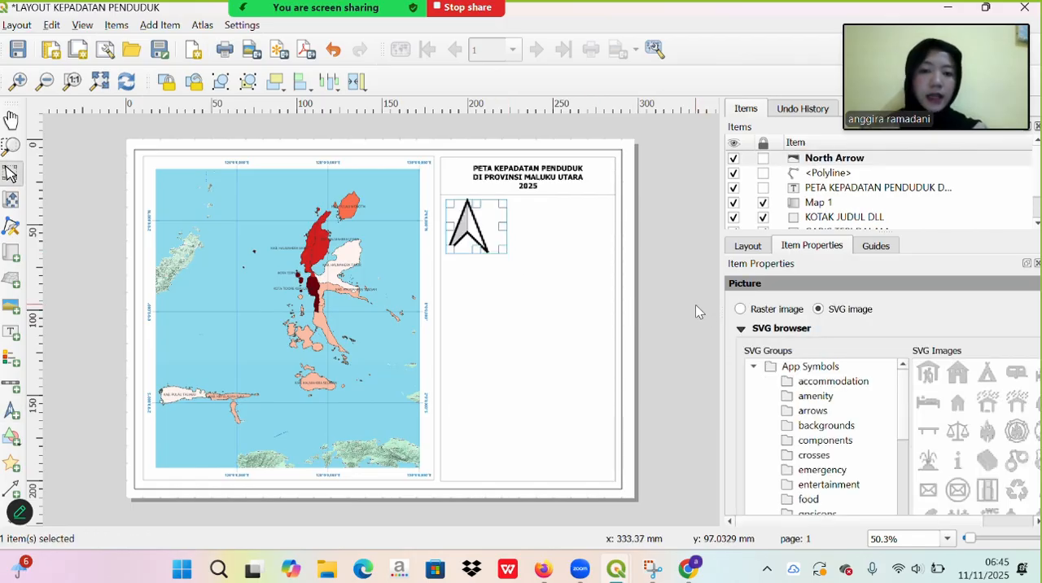
click(740, 309)
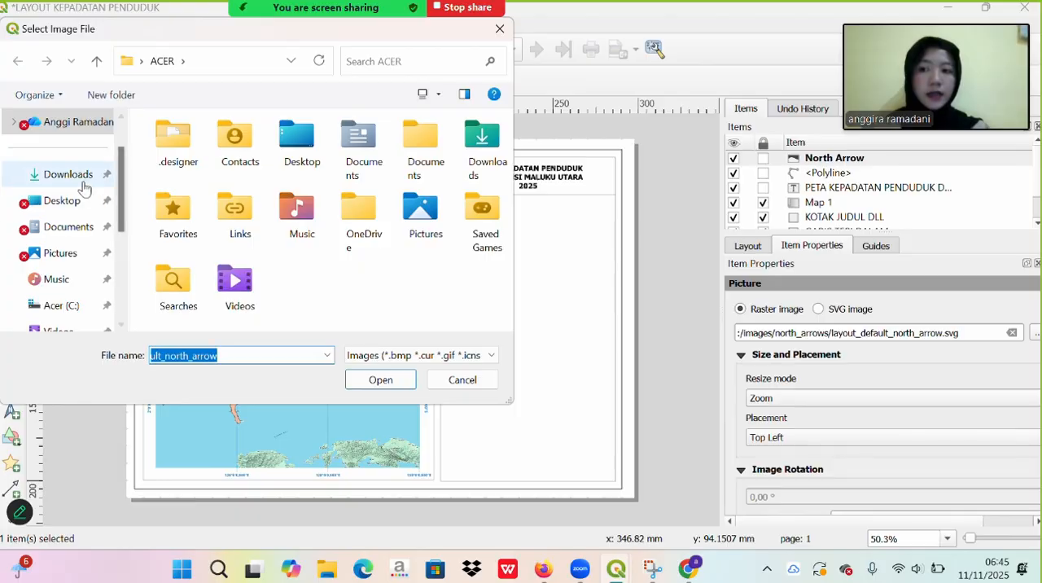
click(51, 174)
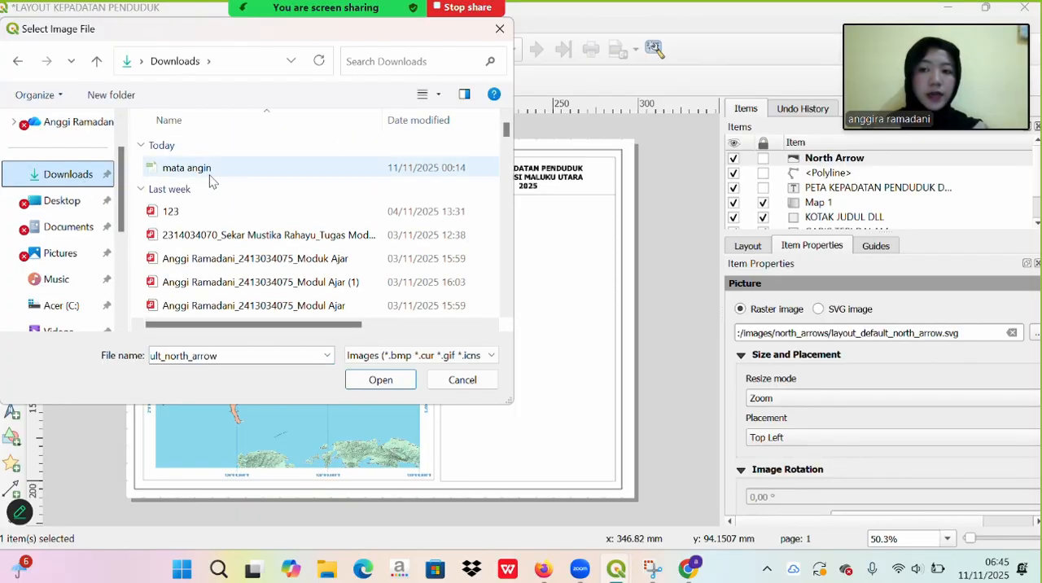
click(174, 168)
click(394, 381)
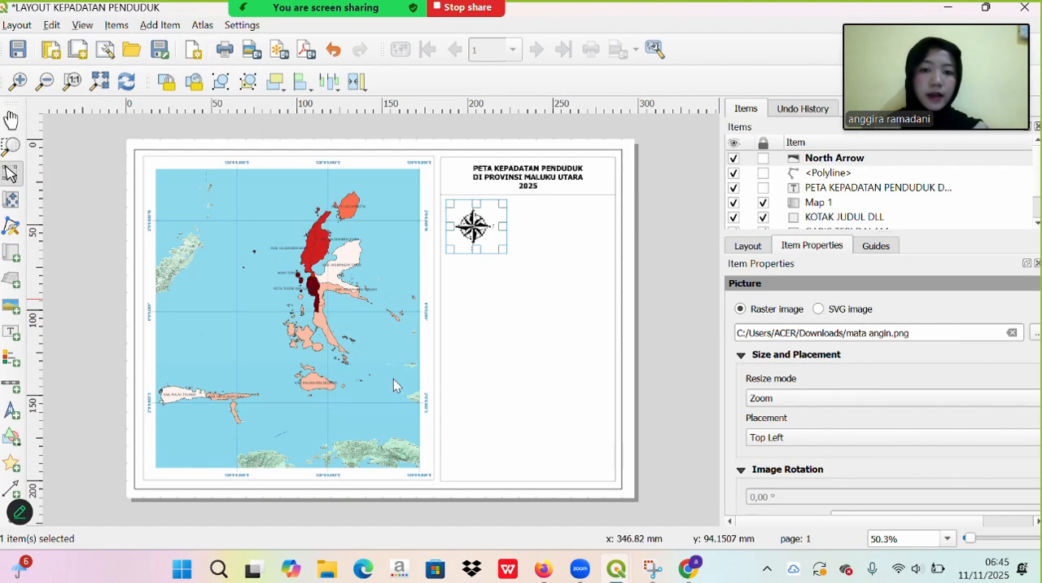
- Move the compass picture slightly up, closer to the line beneath the title
click(543, 261)
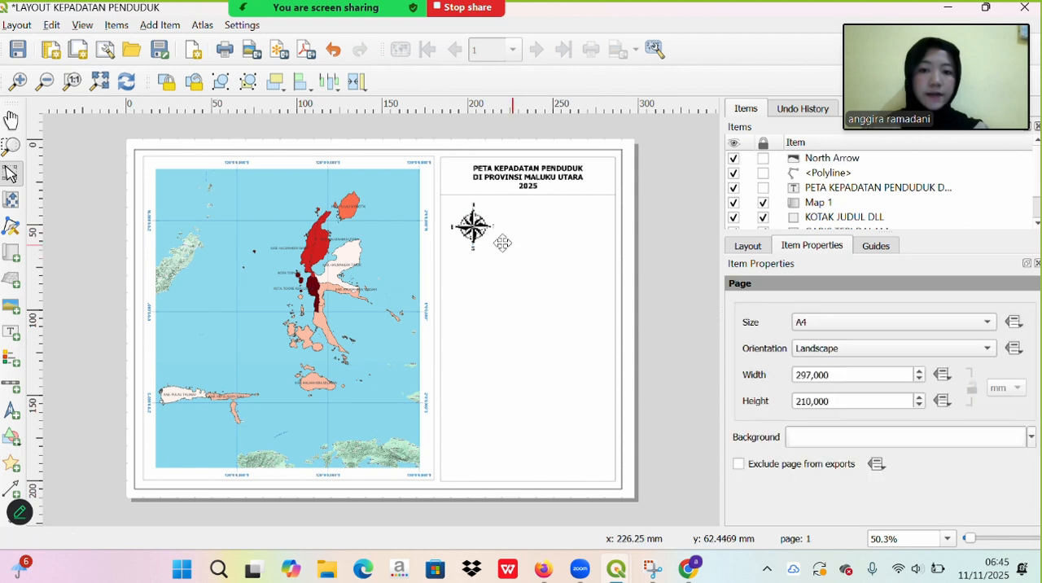
click(488, 242)
drag(475, 236, 475, 232)
click(574, 262)
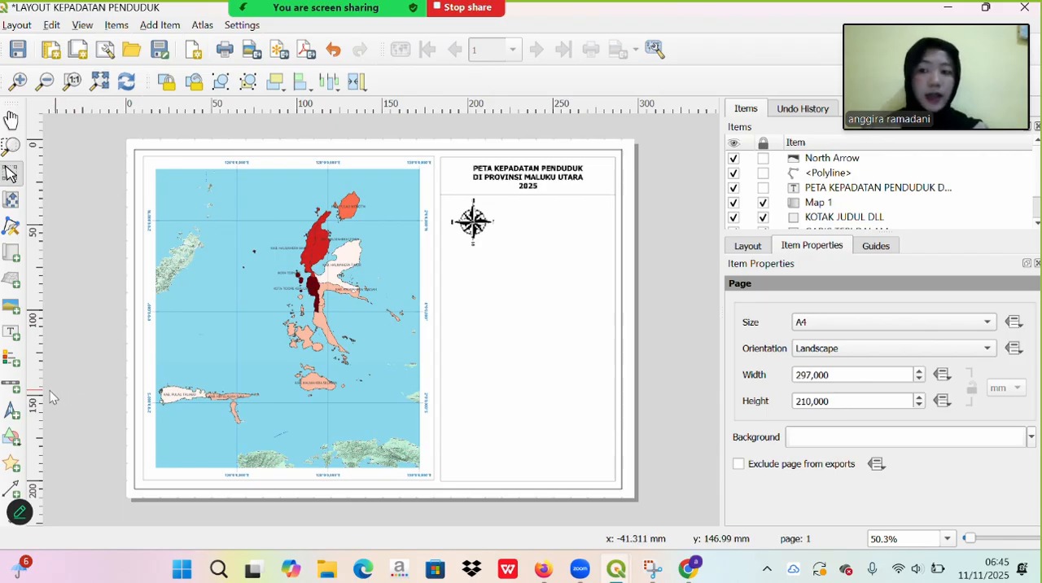
- Add a scalebar beside the compass picture and set its fixed segment width to 40 units
click(4, 388)
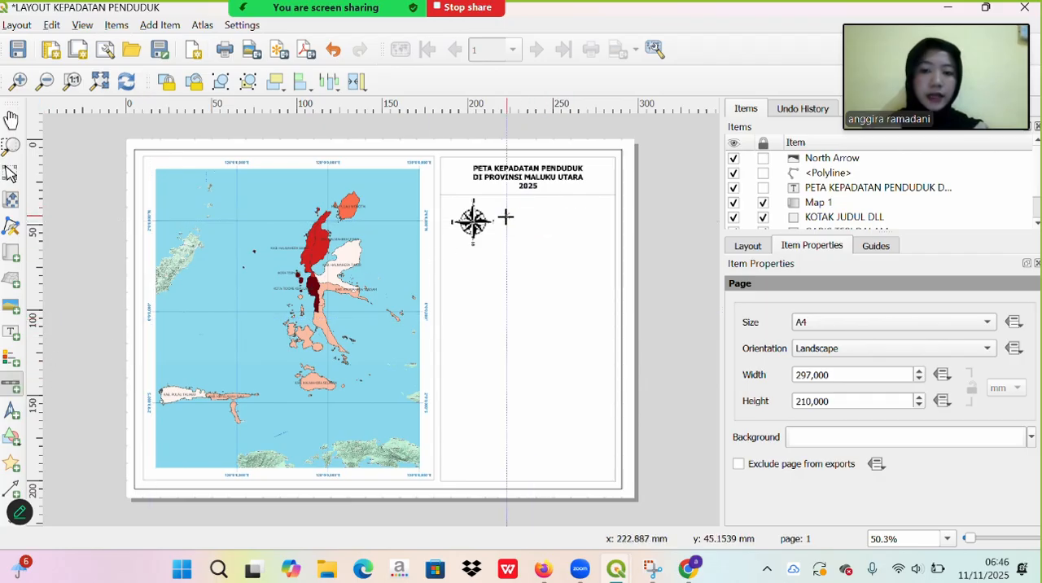
drag(506, 215, 597, 231)
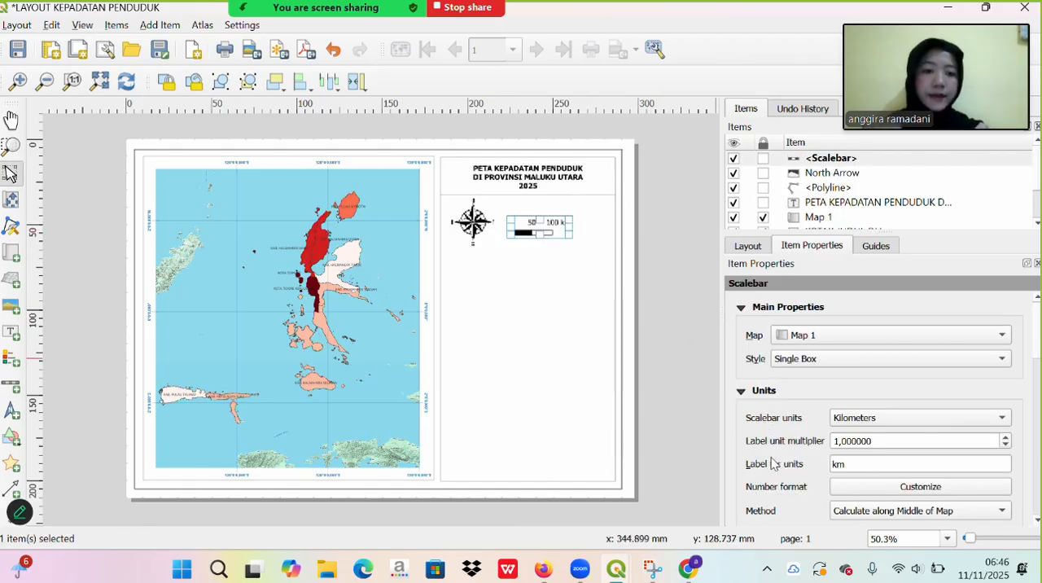
scroll(771, 462, down, 1)
scroll(771, 462, down, 3)
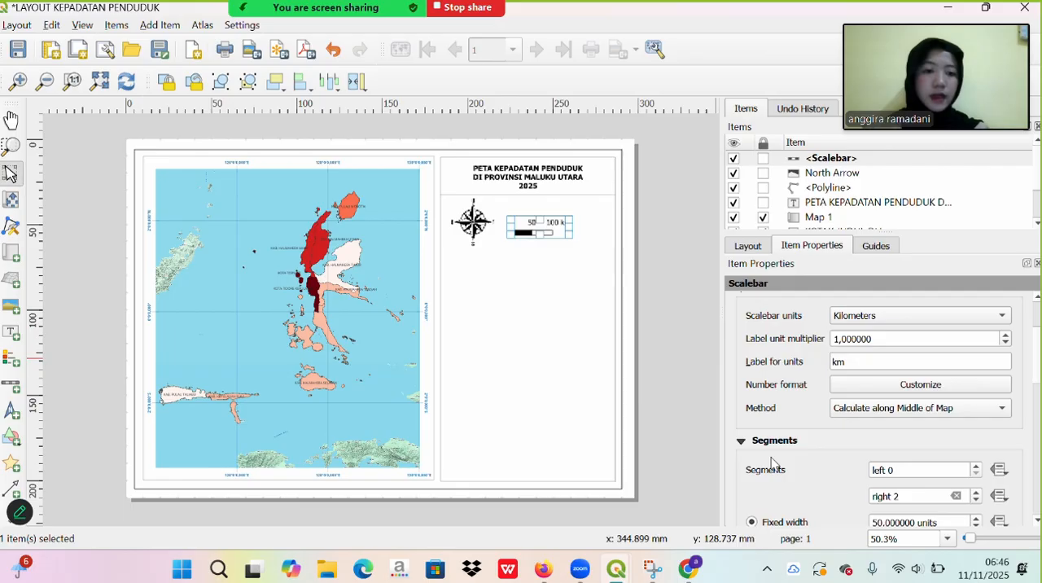
scroll(771, 462, down, 4)
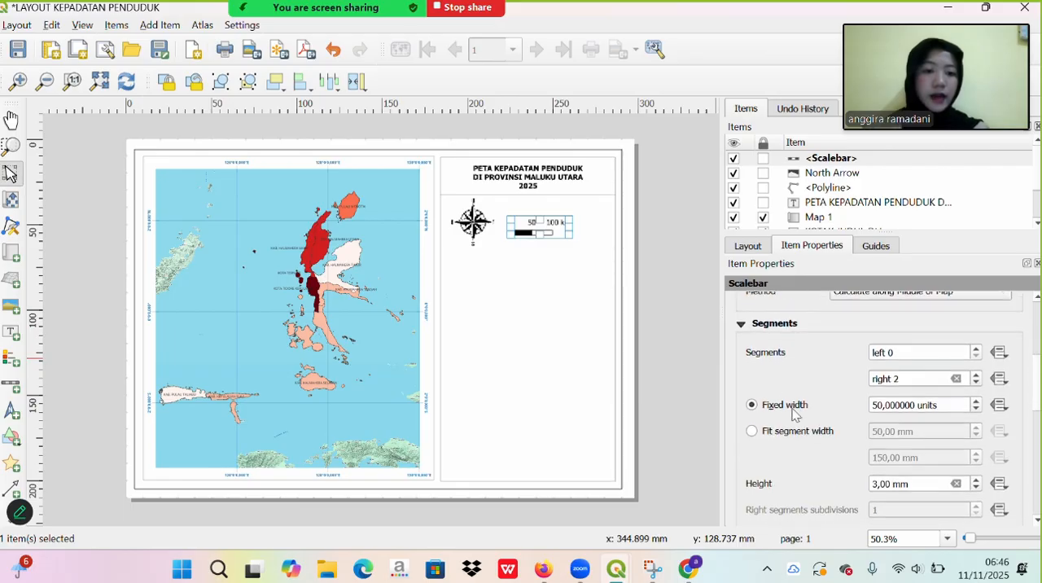
click(878, 403)
key(BackSpace)
text(4)
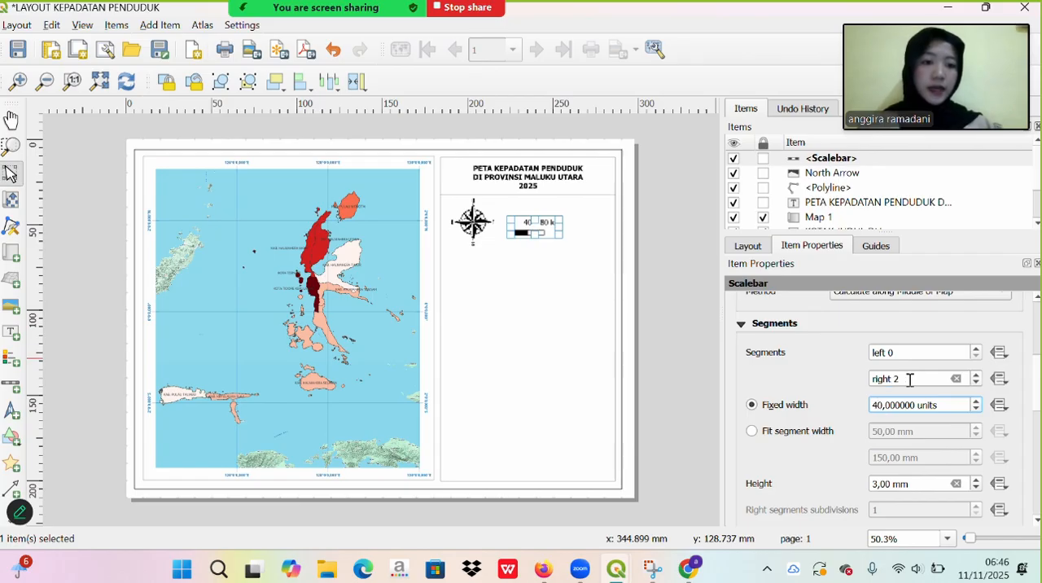
- Set the scalebar's number of right segments to 4
right_click(909, 380)
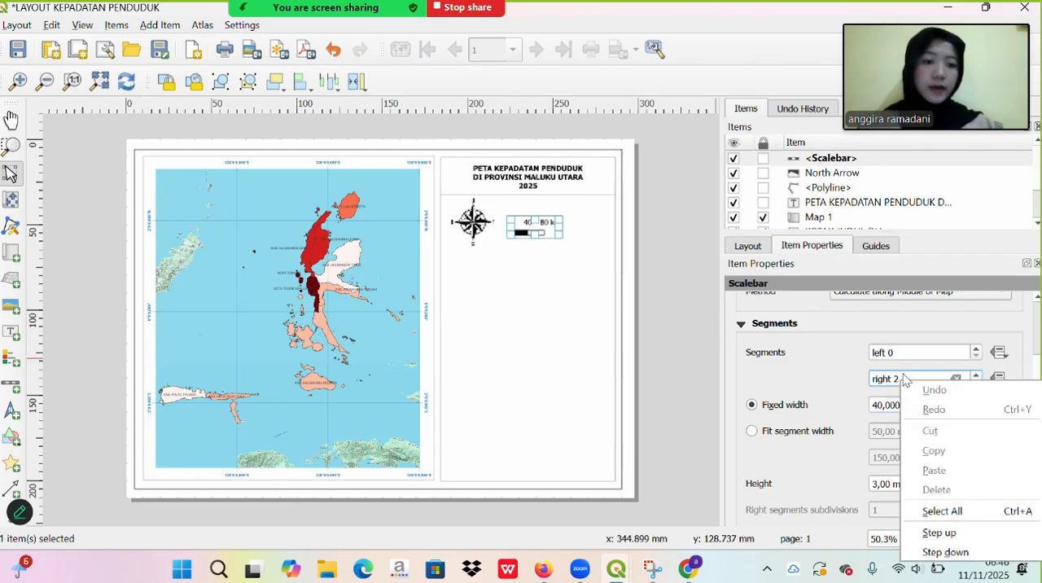
click(903, 379)
key(BackSpace)
text(4)
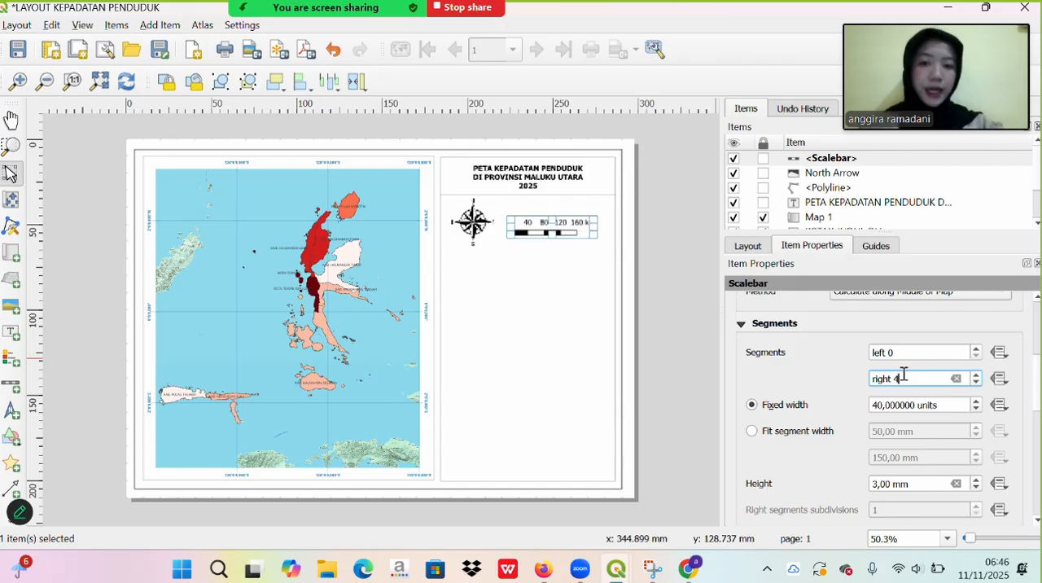
- Set the scalebar's segment height to 1 mm
scroll(803, 453, down, 5)
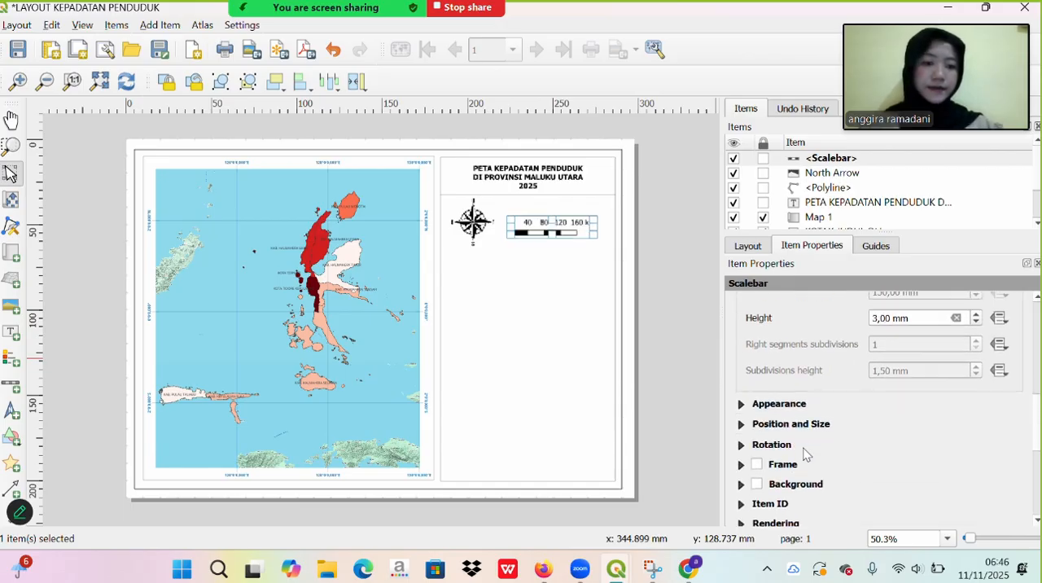
scroll(814, 444, up, 2)
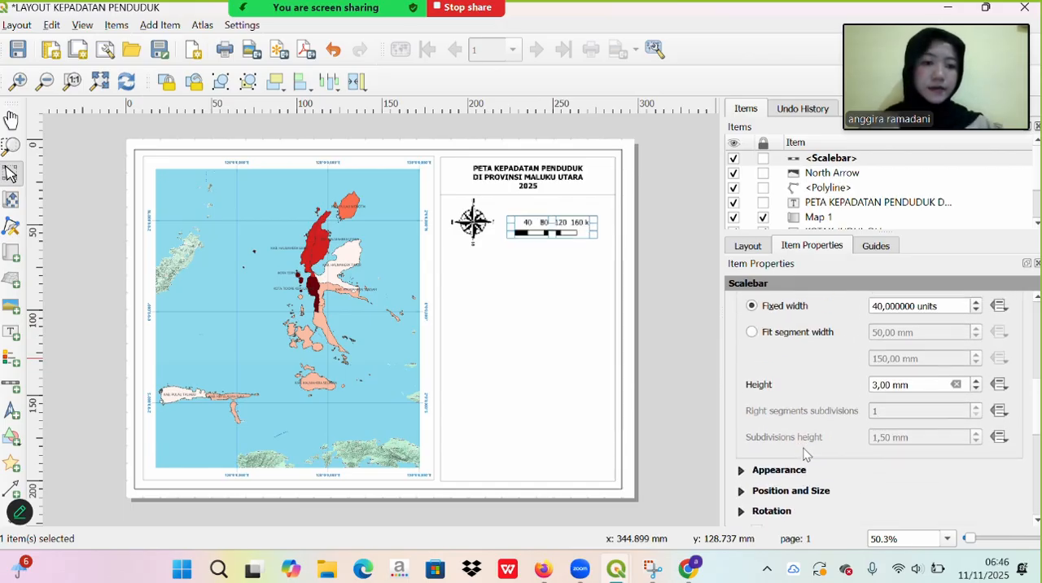
click(878, 390)
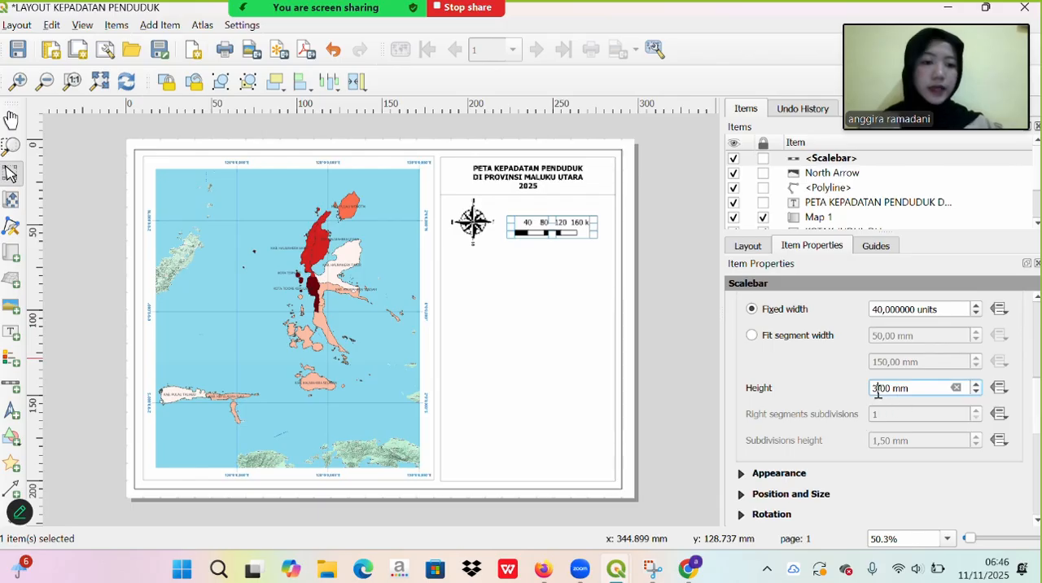
key(BackSpace)
text(1)
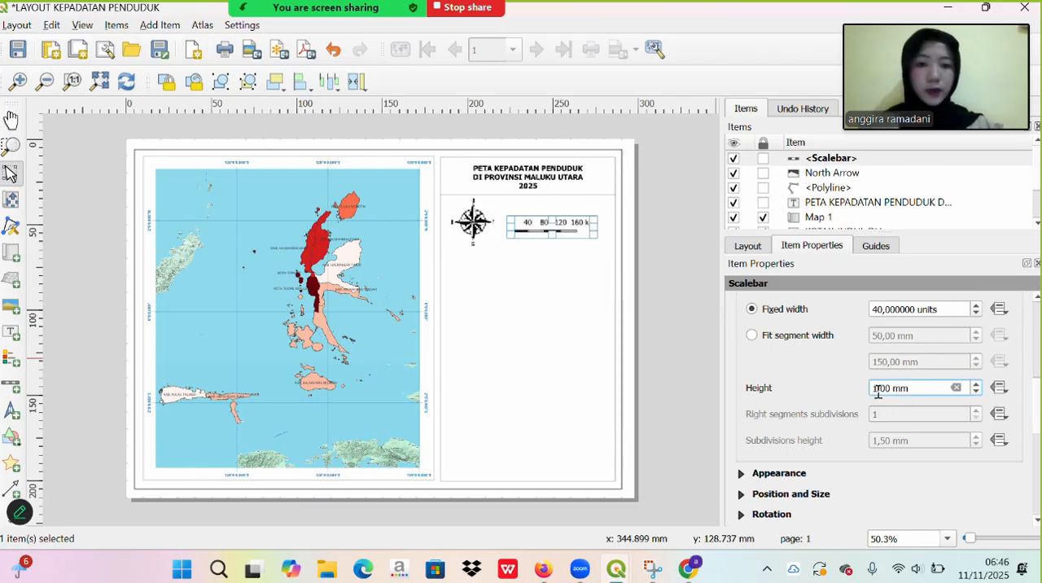
- Open the font settings in the scalebar's appearance properties
scroll(838, 441, up, 5)
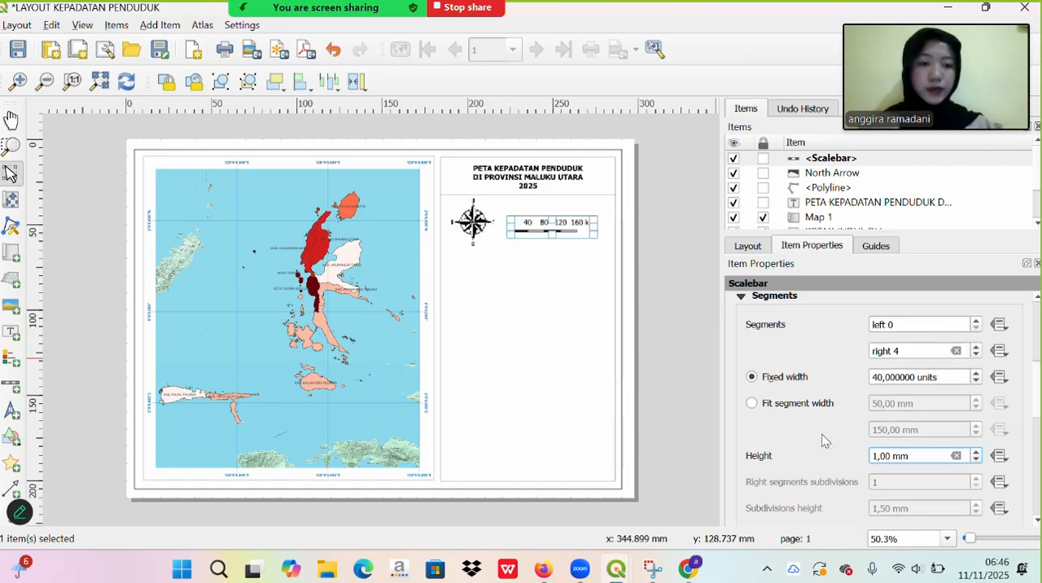
scroll(822, 440, up, 2)
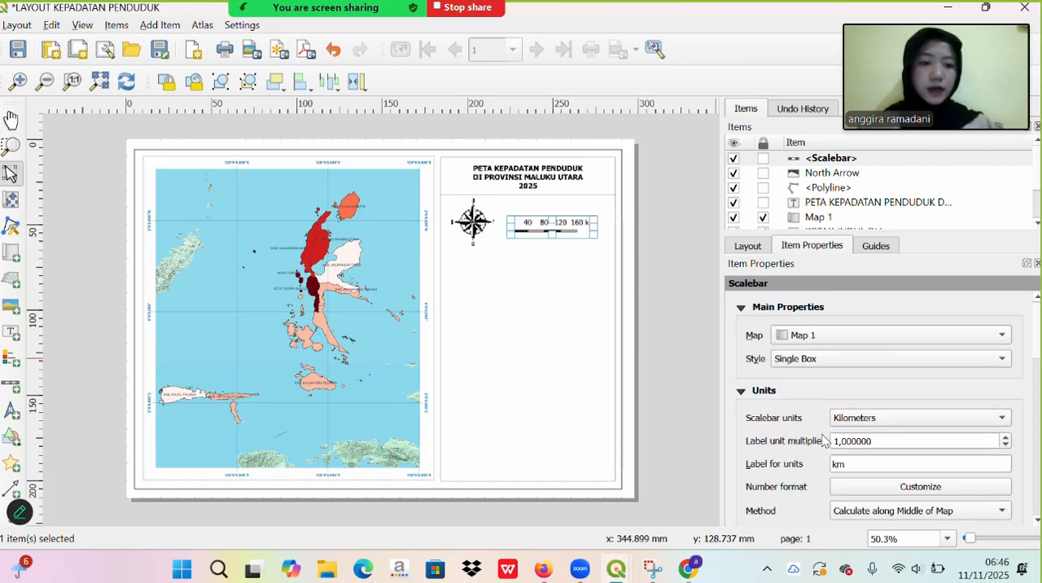
click(742, 306)
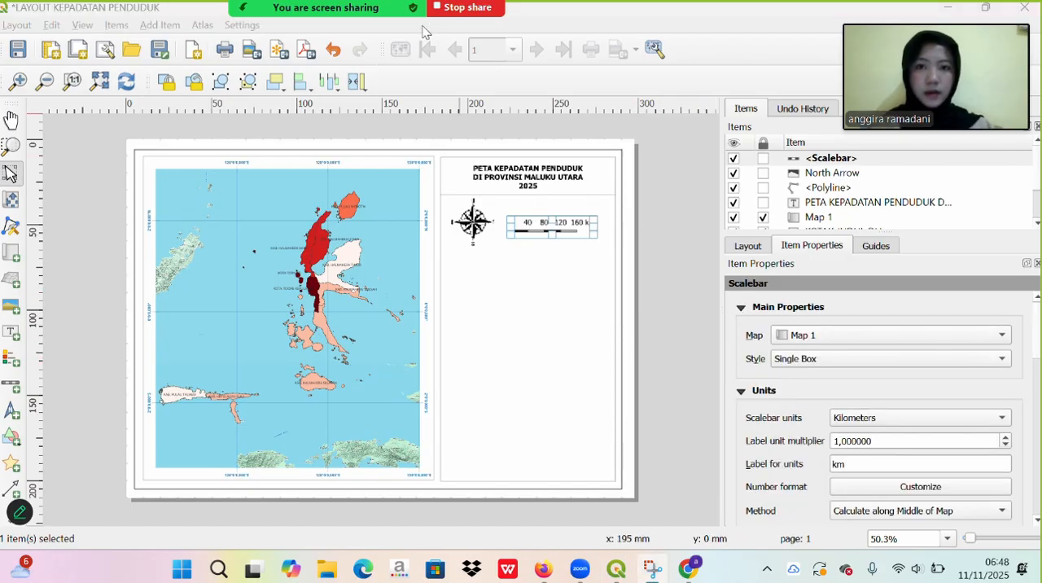
scroll(746, 421, down, 3)
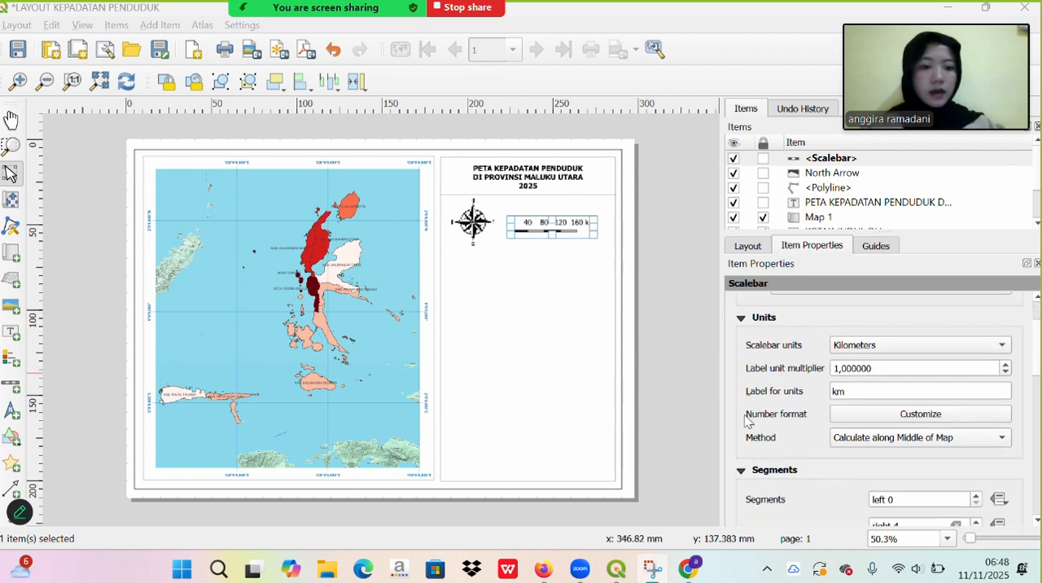
scroll(746, 420, up, 3)
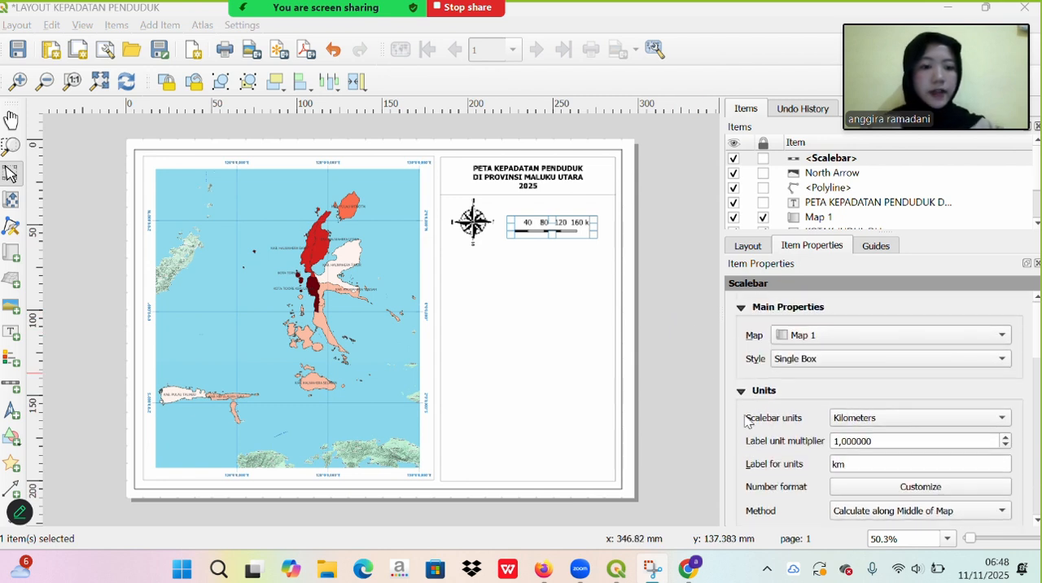
click(740, 306)
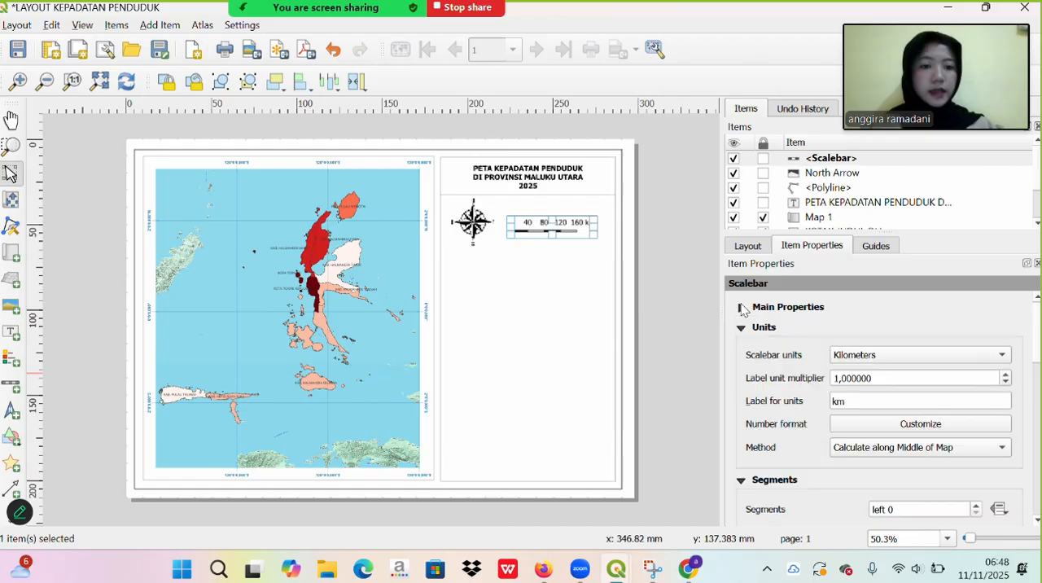
scroll(811, 474, down, 8)
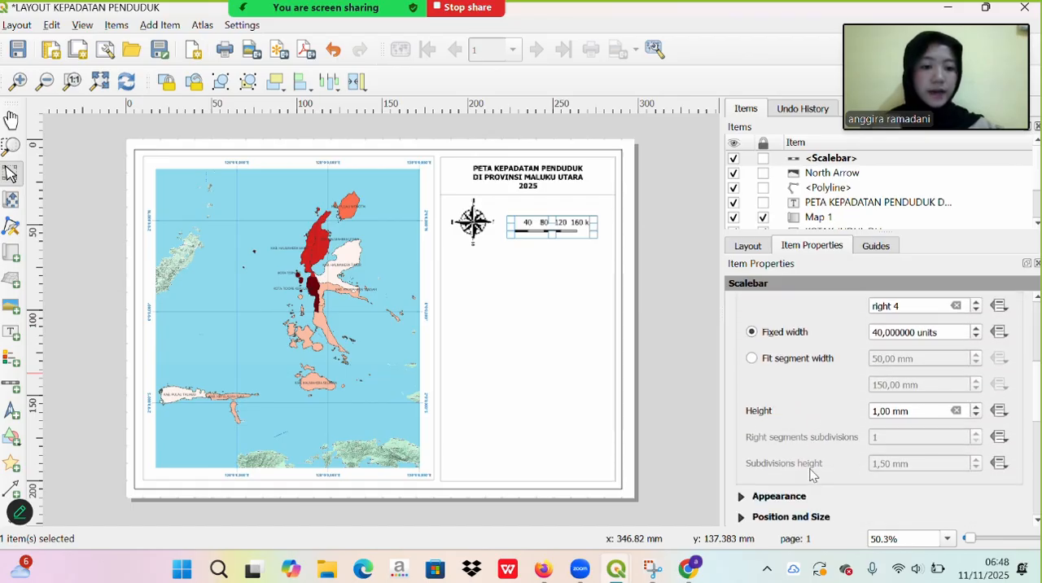
scroll(811, 475, up, 2)
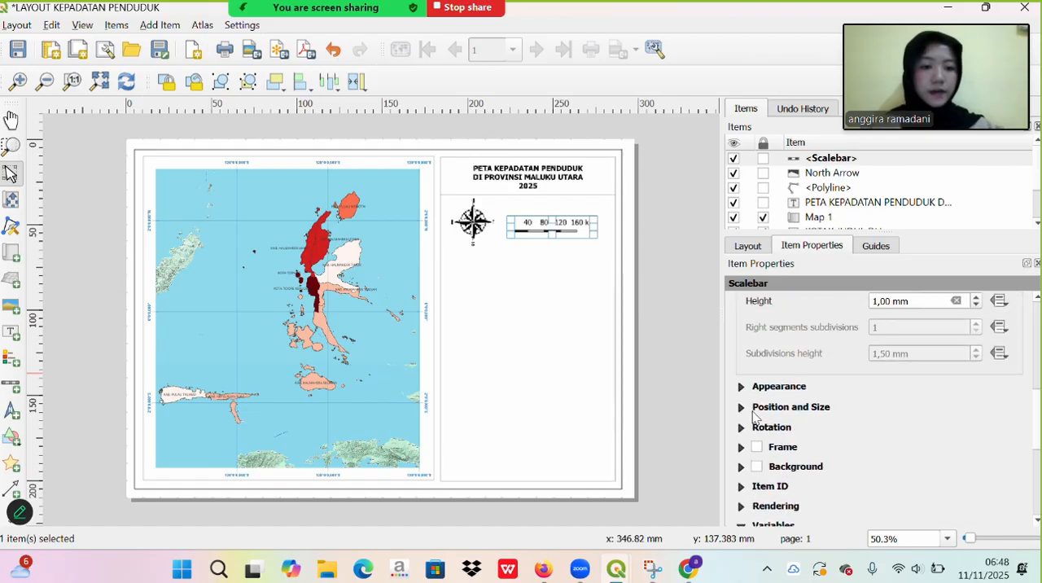
click(740, 386)
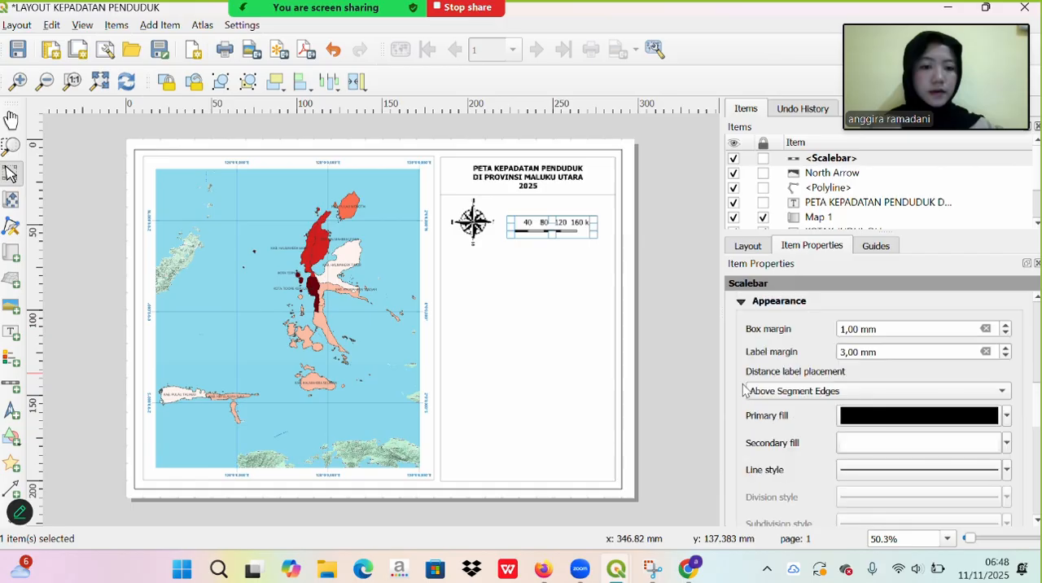
scroll(783, 453, down, 1)
scroll(785, 454, down, 2)
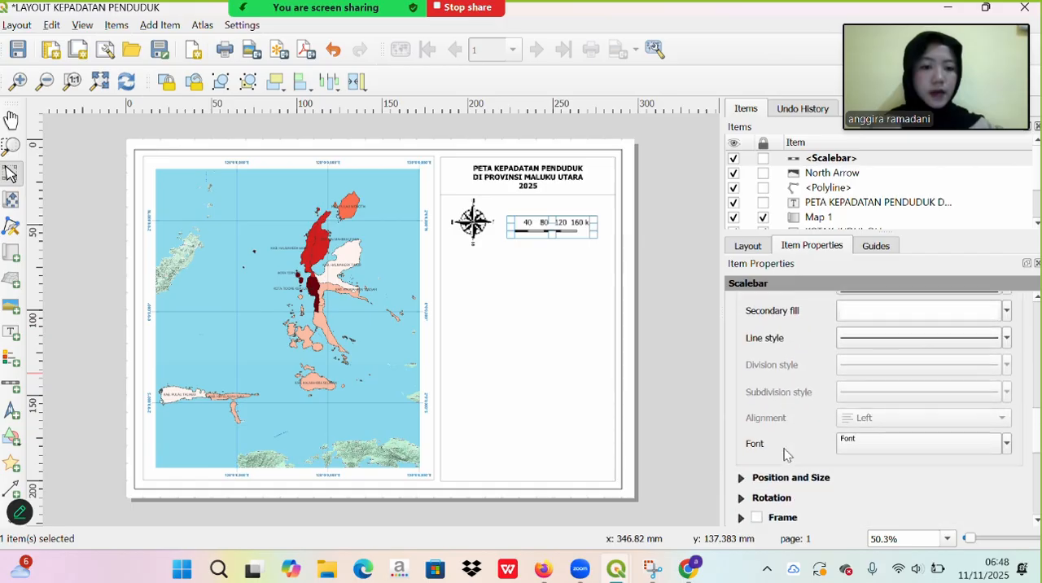
click(861, 447)
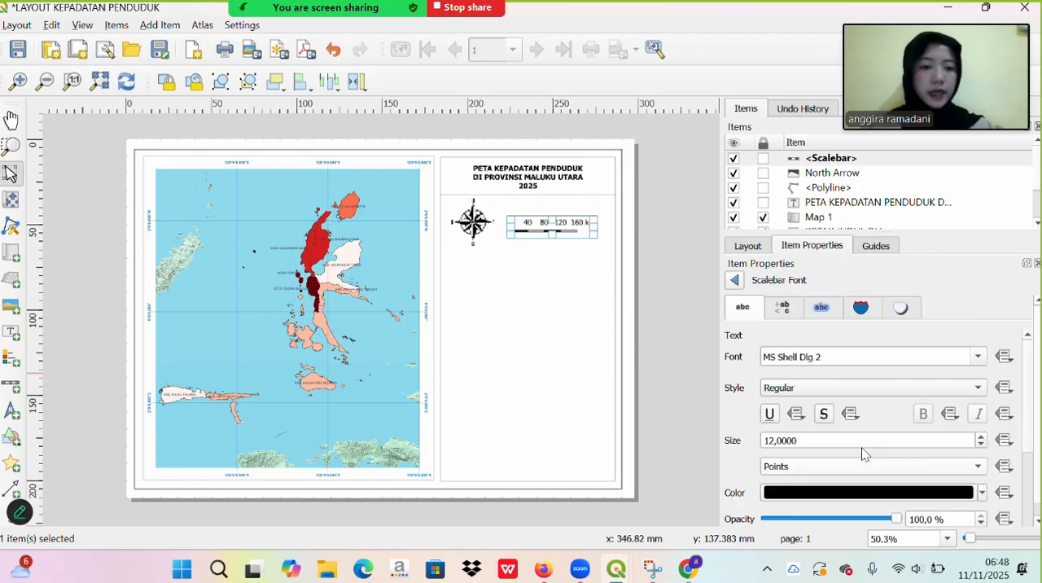
- Set the scalebar's font size to 6 points
click(774, 440)
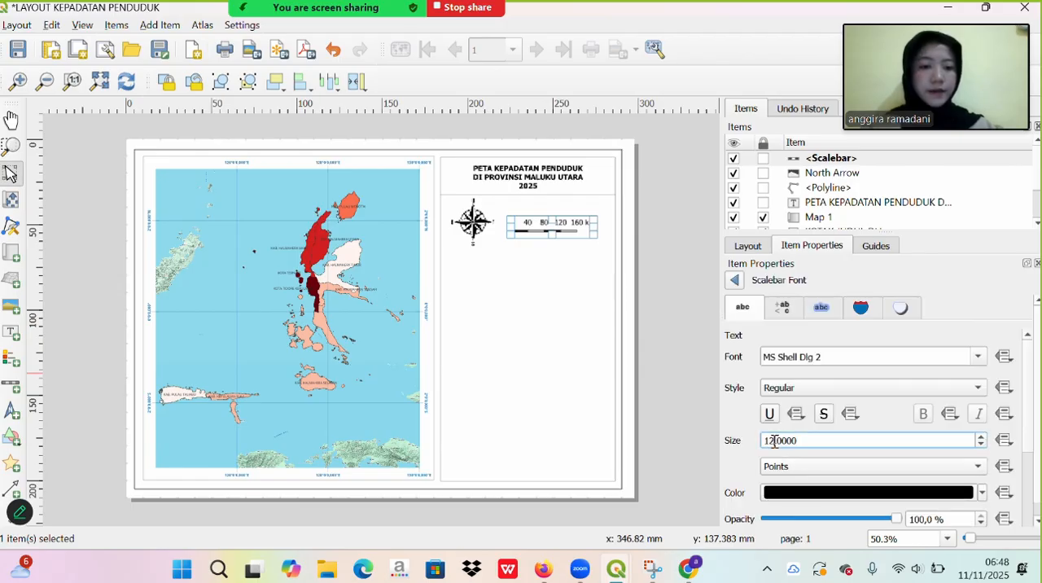
key(BackSpace)
key(BackSpace)
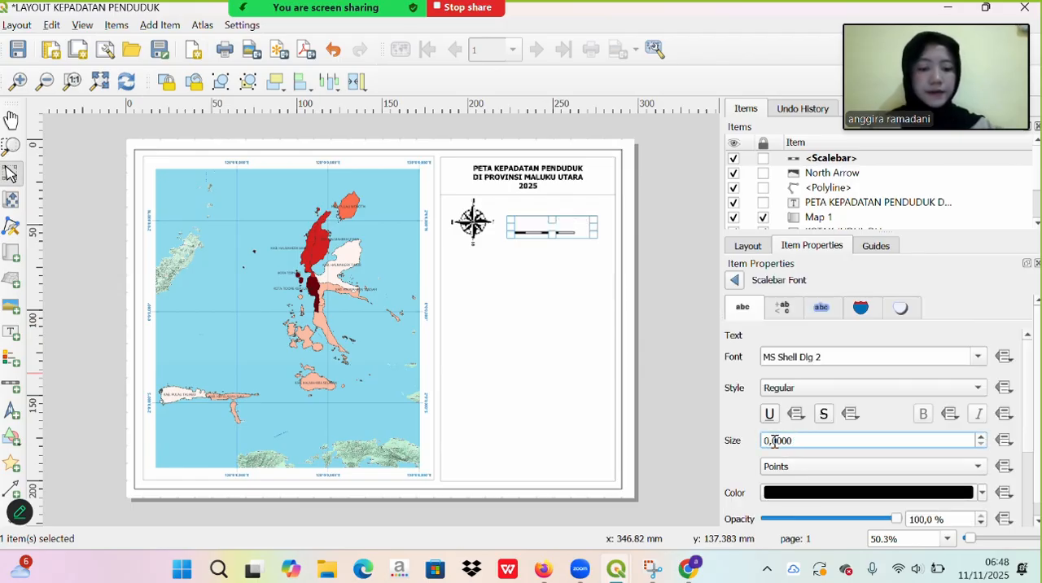
text(6)
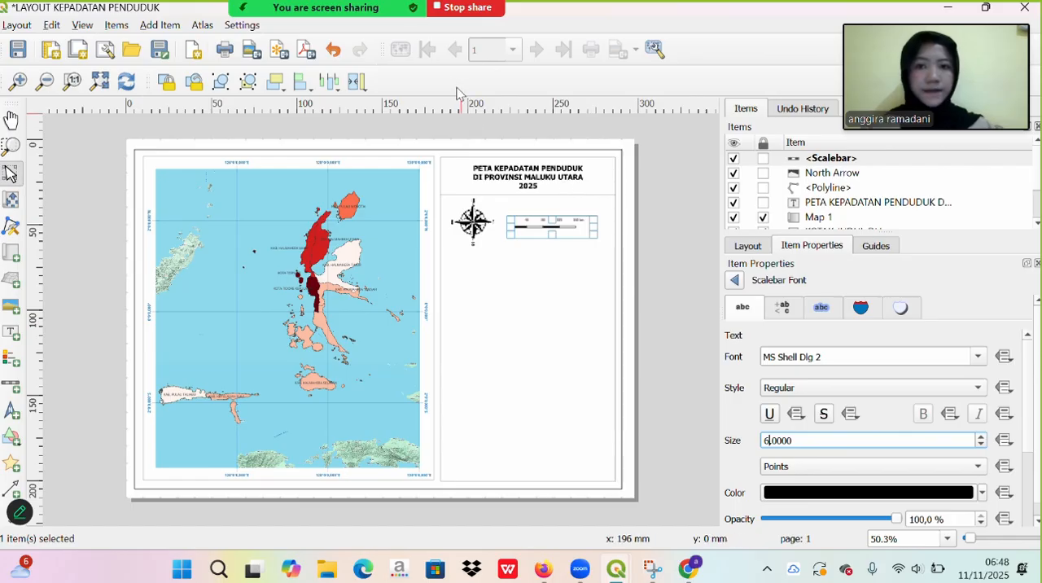
click(438, 35)
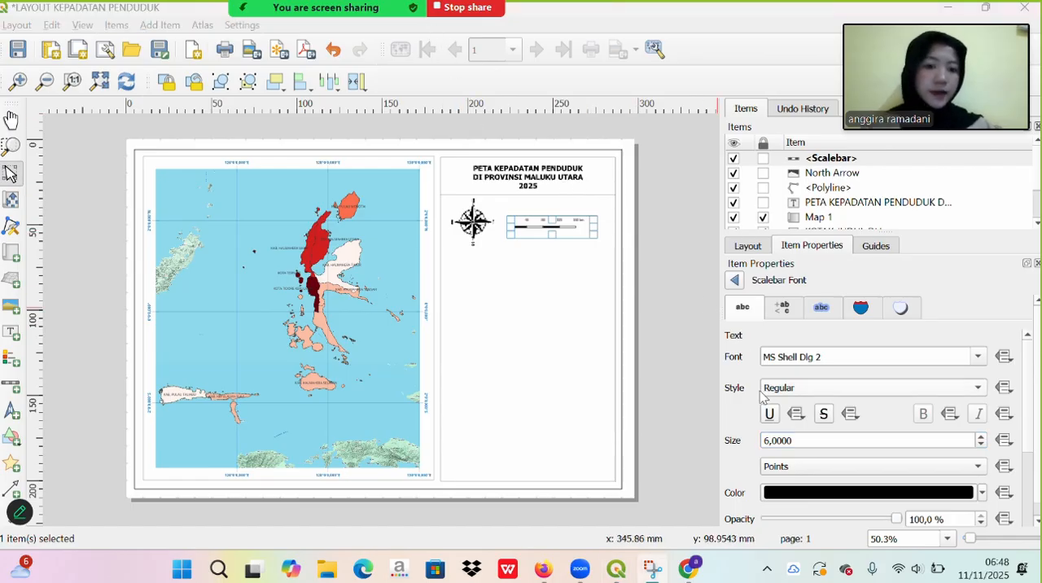
- Set the scalebar's font size to 7 points and deselect the scalebar
click(767, 439)
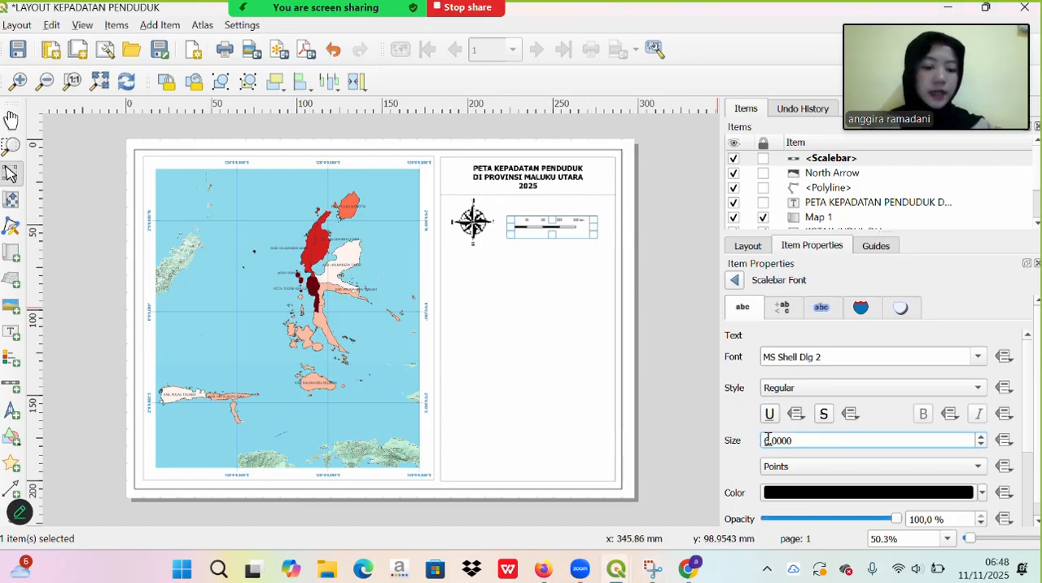
key(BackSpace)
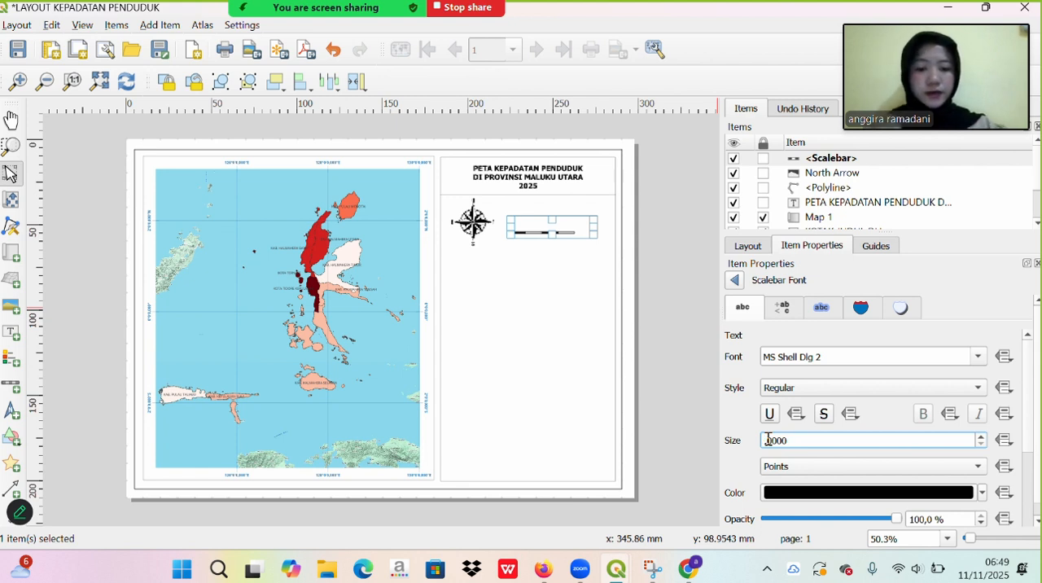
text(1)
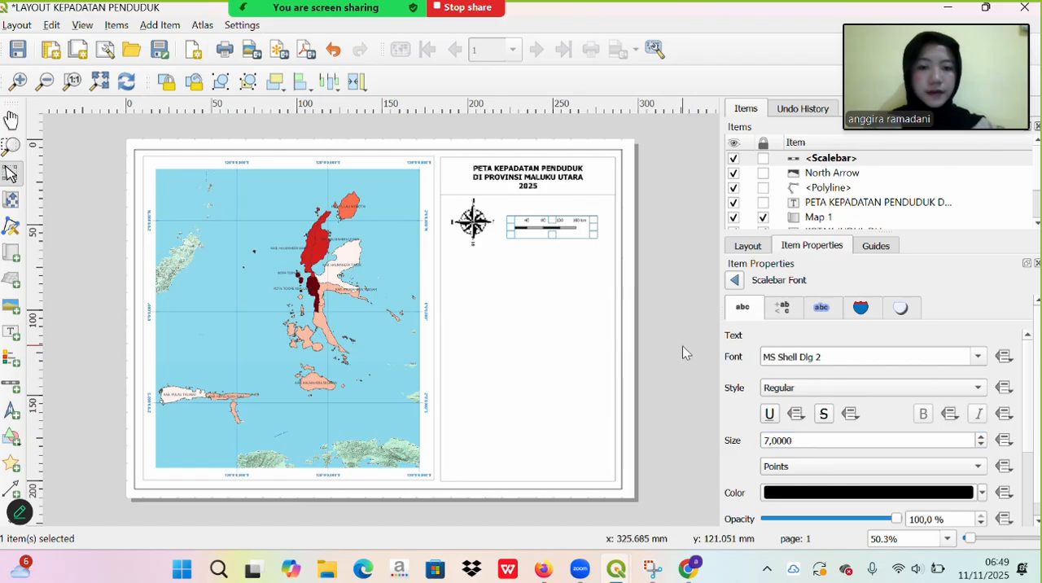
click(683, 347)
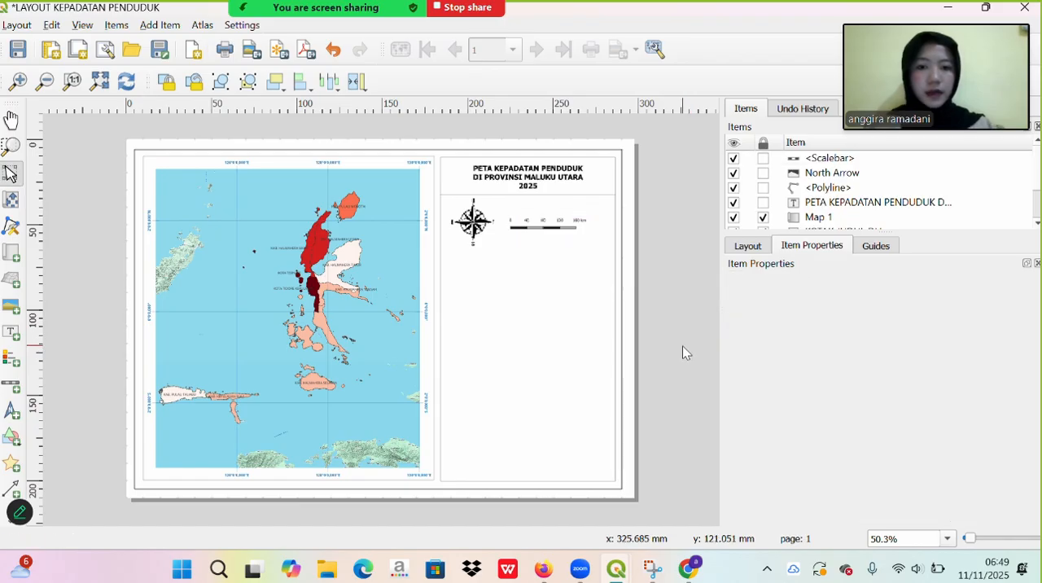
click(425, 28)
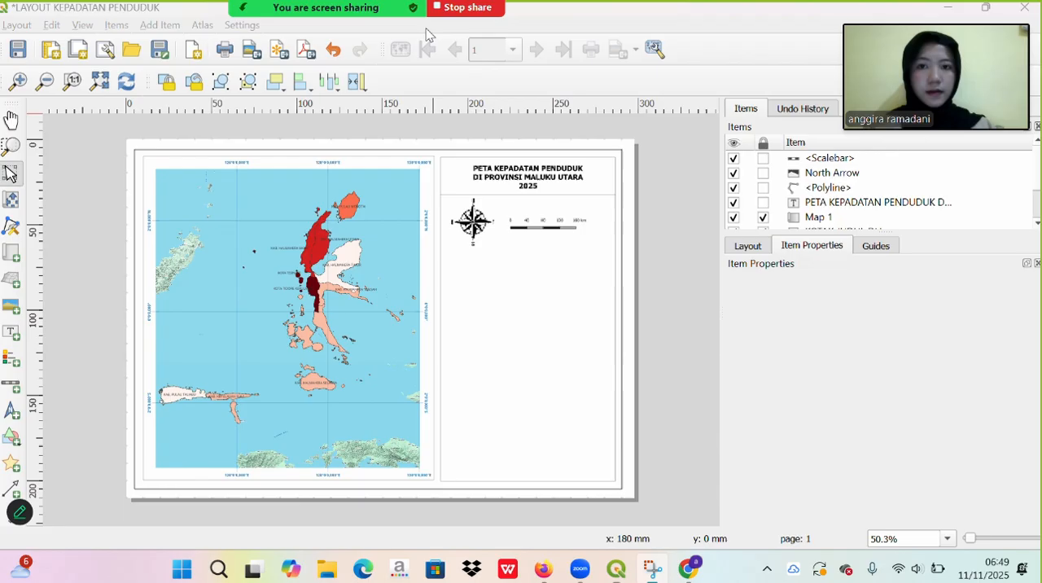
- Move the scalebar slightly up beside the compass picture, leaving it just below the dividing line
click(540, 235)
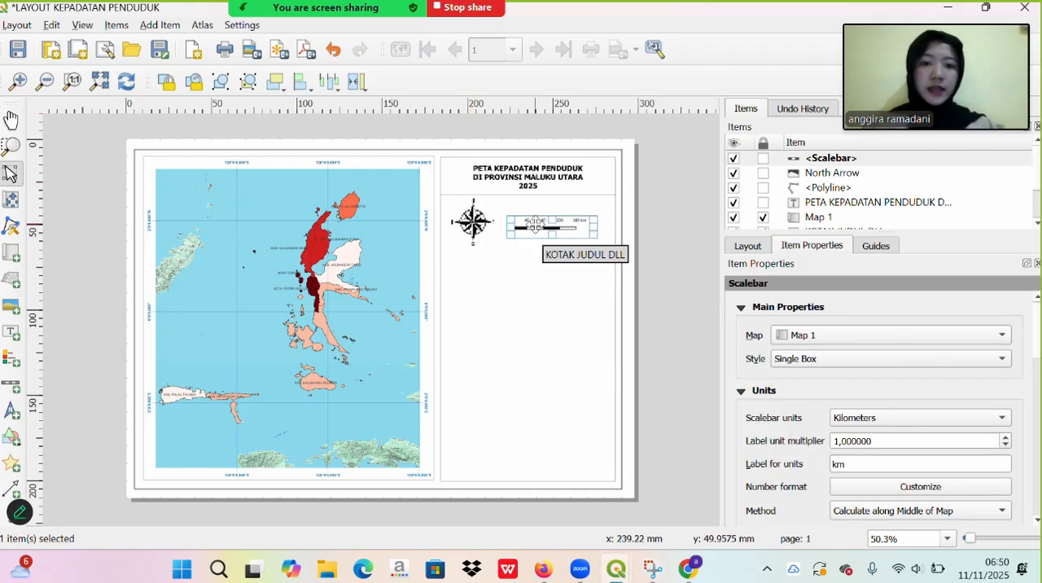
drag(541, 235, 534, 222)
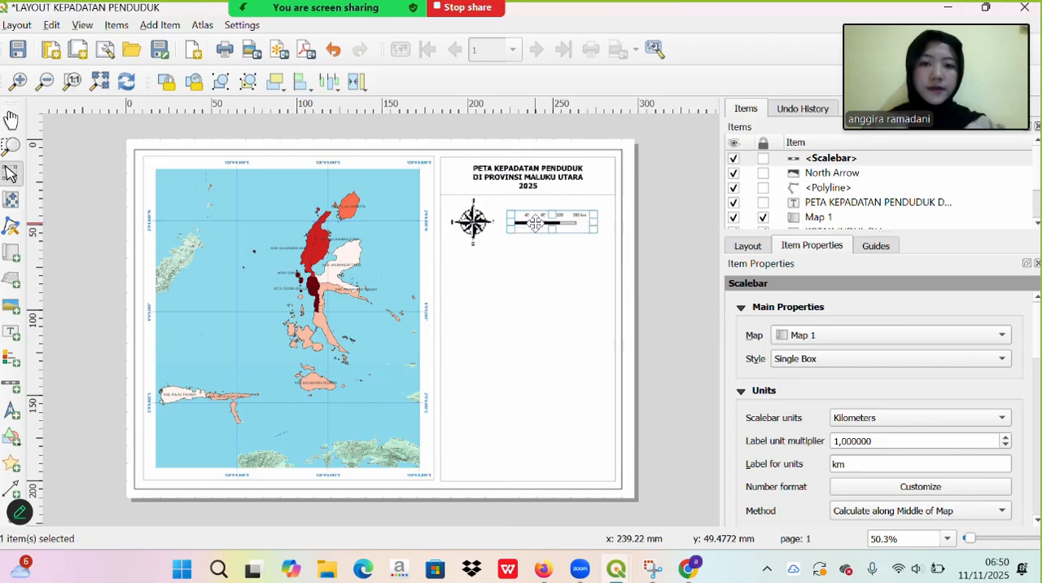
click(534, 272)
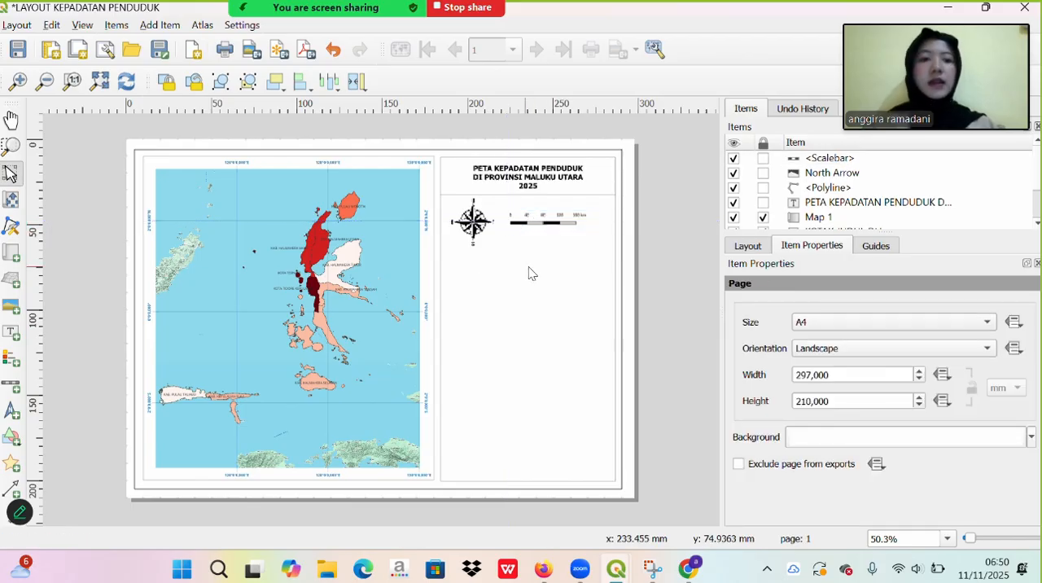
- Add a text label directly above the scalebar reading "Skala 1 : 4300000"
click(6, 337)
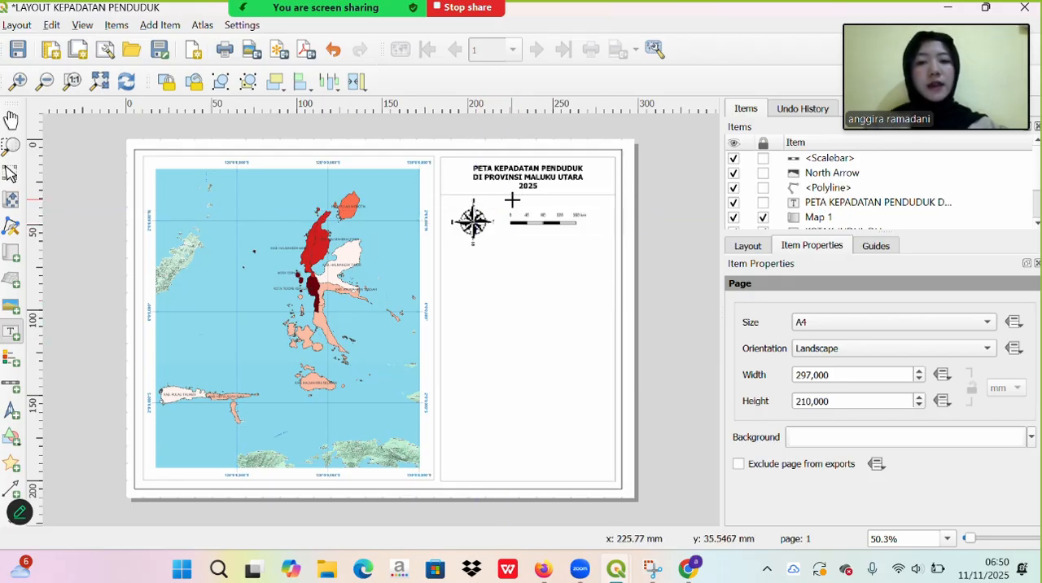
drag(512, 197, 588, 207)
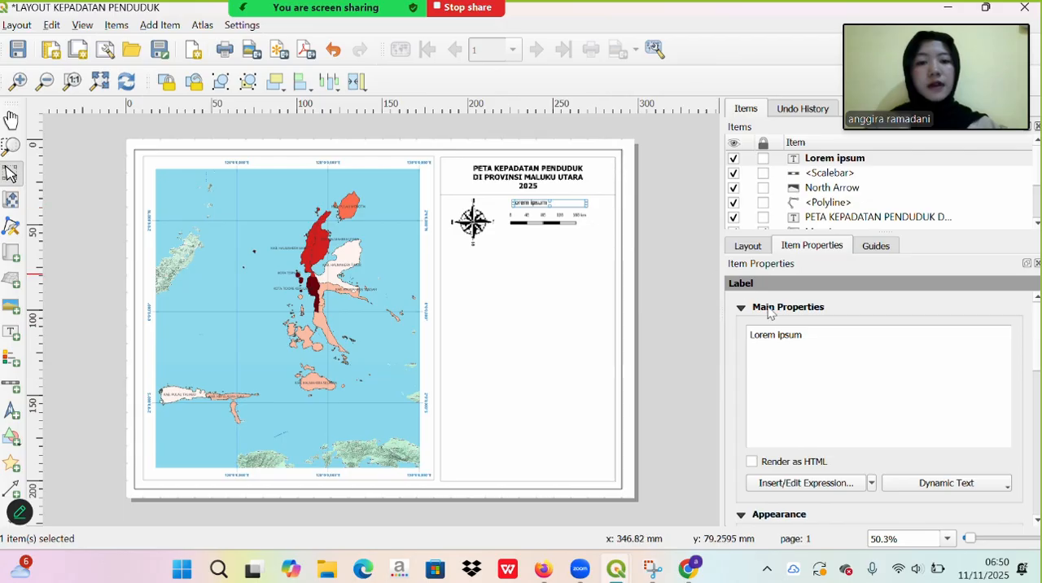
key(BackSpace)
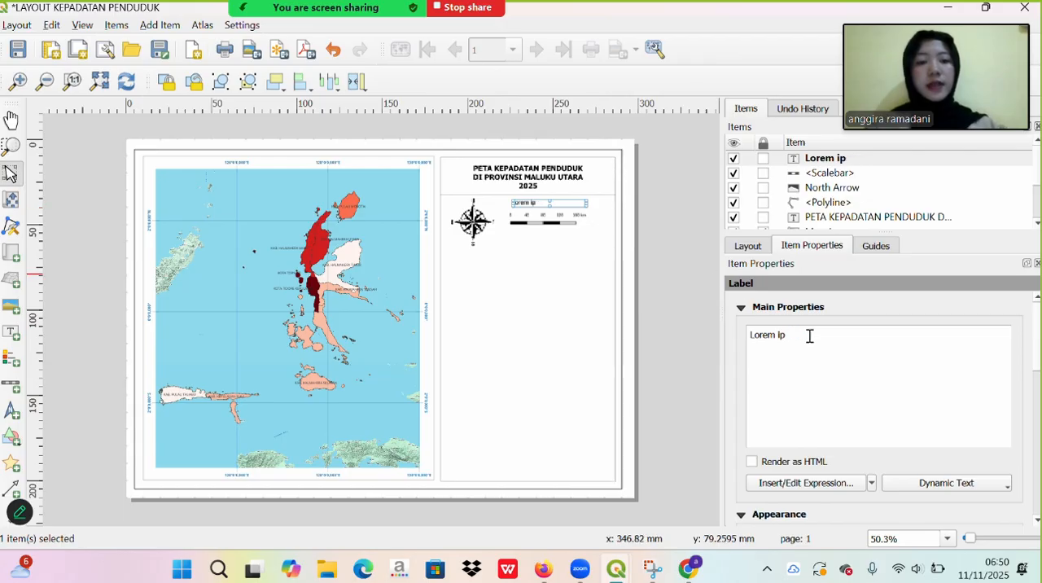
key(BackSpace)
key(BackSpace)
key(BackSpace)
key(BackSpace)
key(BackSpace)
key(BackSpace)
key(BackSpace)
key(BackSpace)
text(S)
key(Caps_Lock)
text(ka)
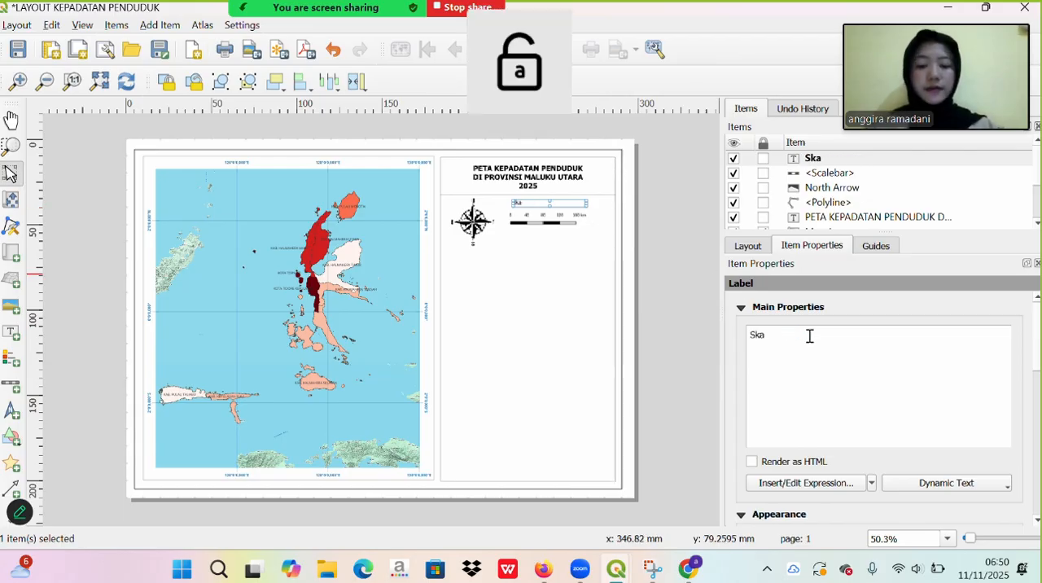
text(la 1 : 4300000)
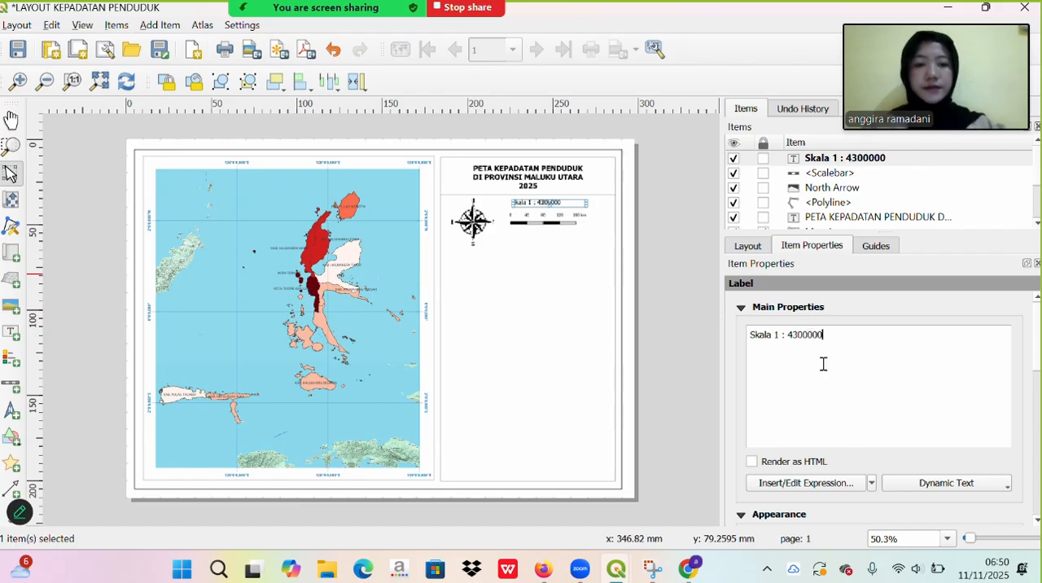
click(667, 308)
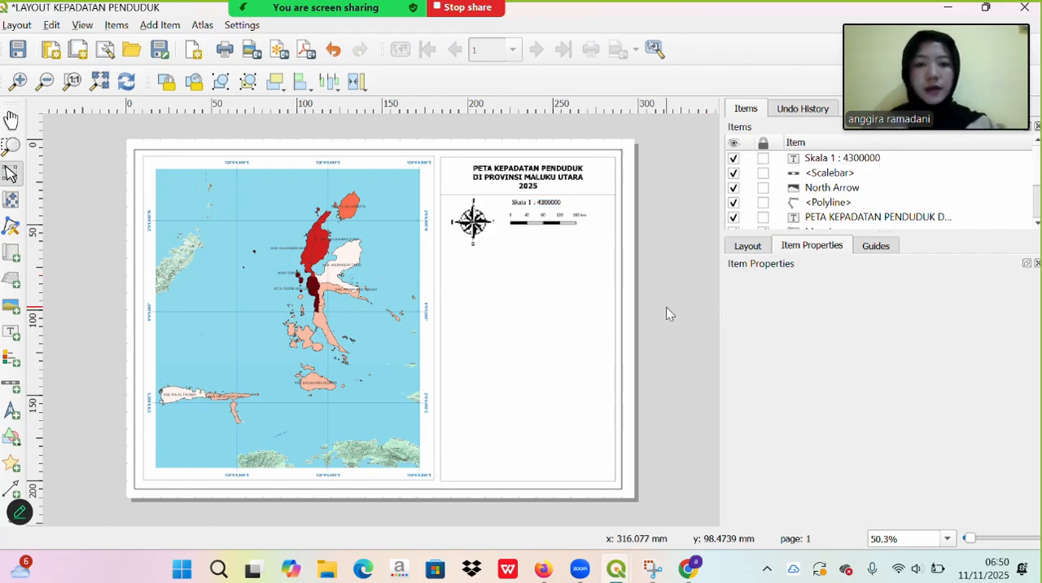
- Move the scale text label slightly down and sideways so it sits closer above the scalebar
click(531, 197)
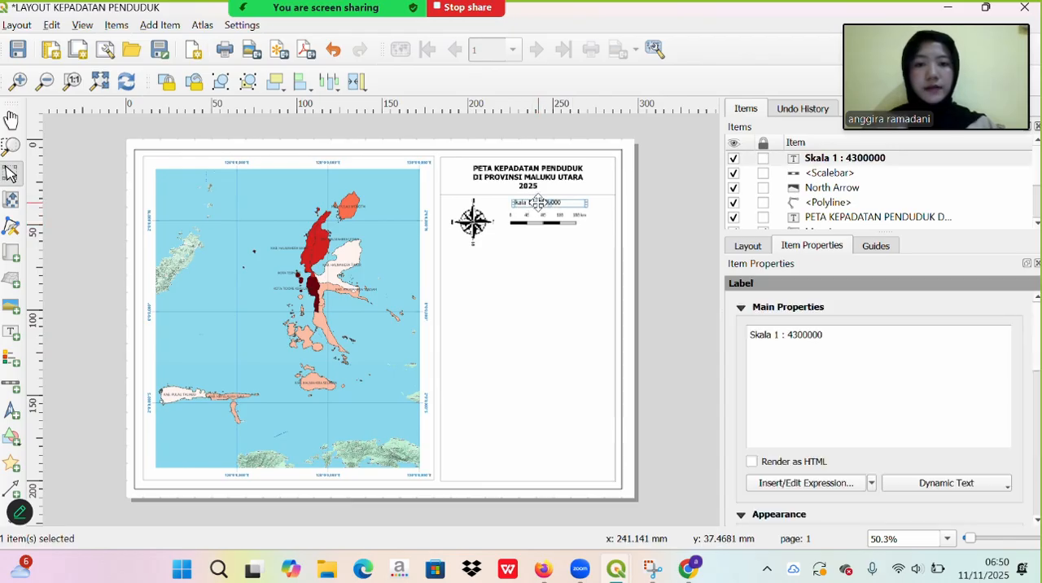
drag(541, 202, 544, 205)
drag(544, 203, 544, 204)
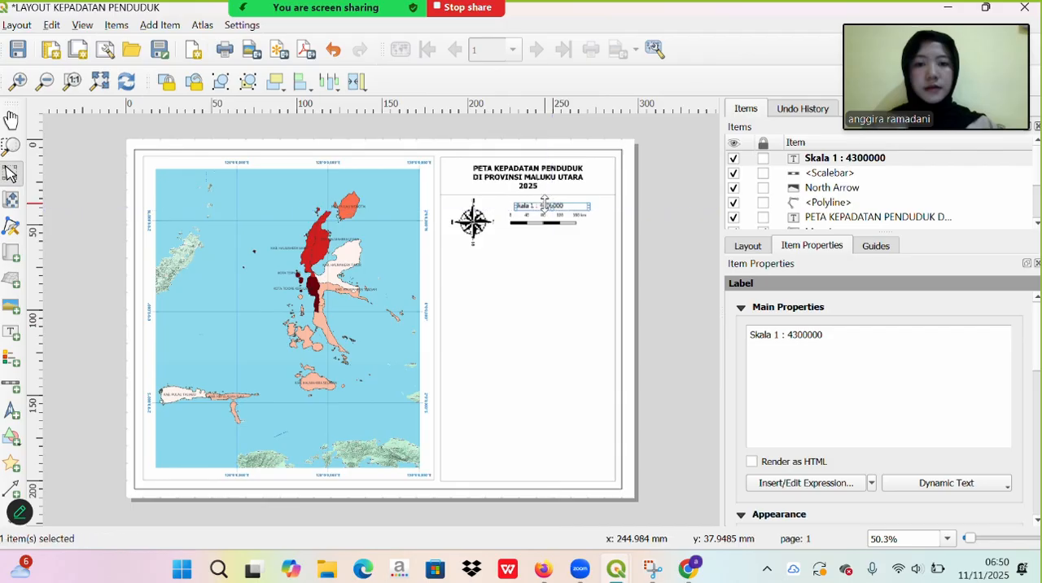
click(694, 255)
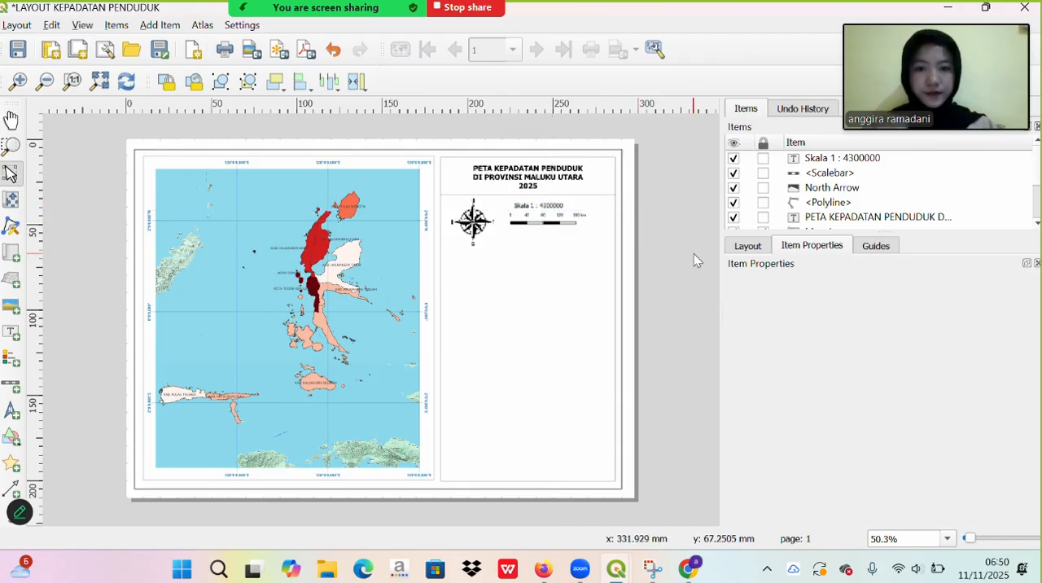
- Duplicate the horizontal dividing line under the title and place the copy just below the compass and scalebar
click(585, 196)
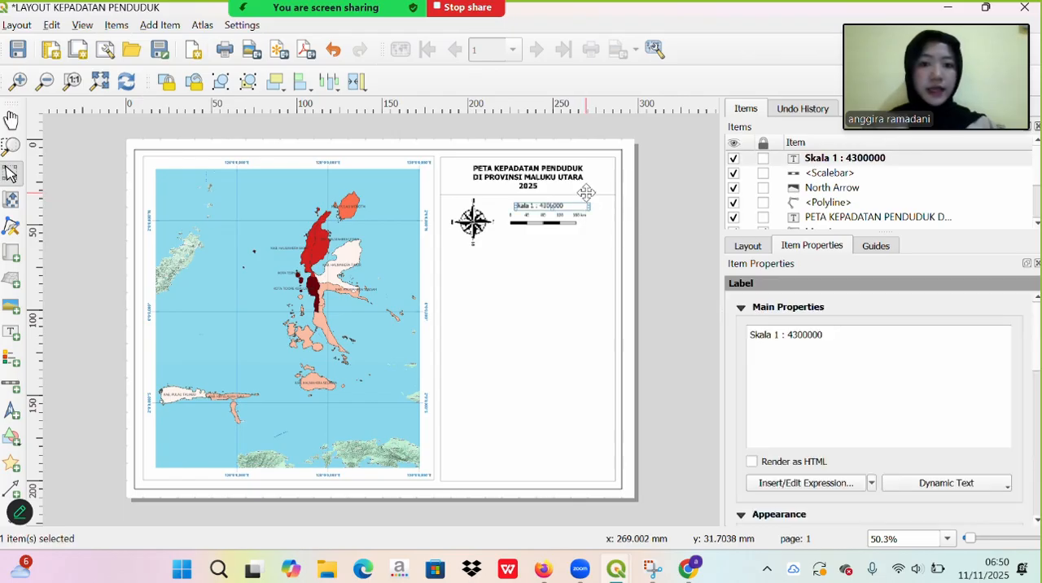
click(588, 192)
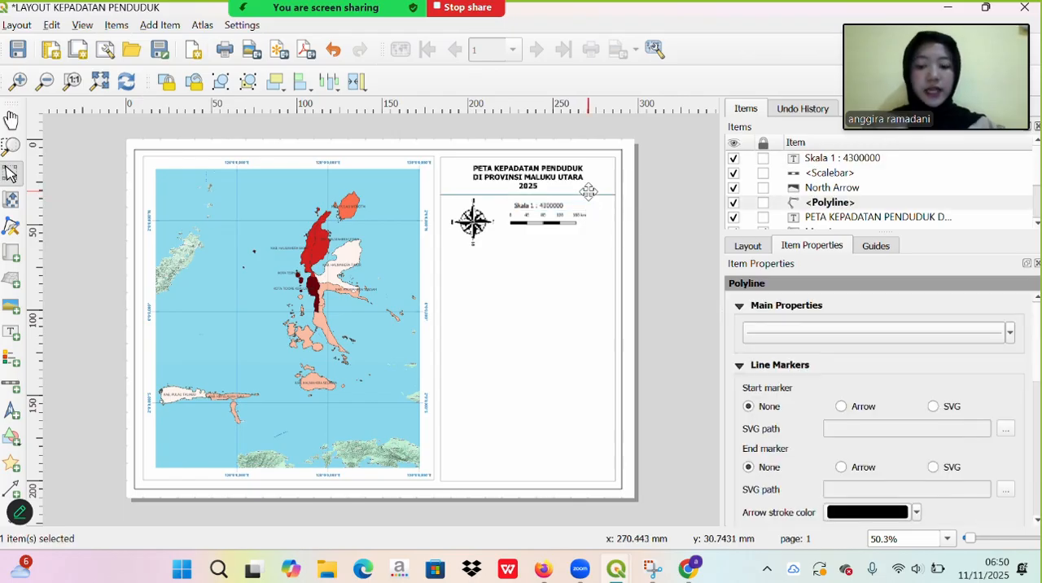
key(ctrl+v)
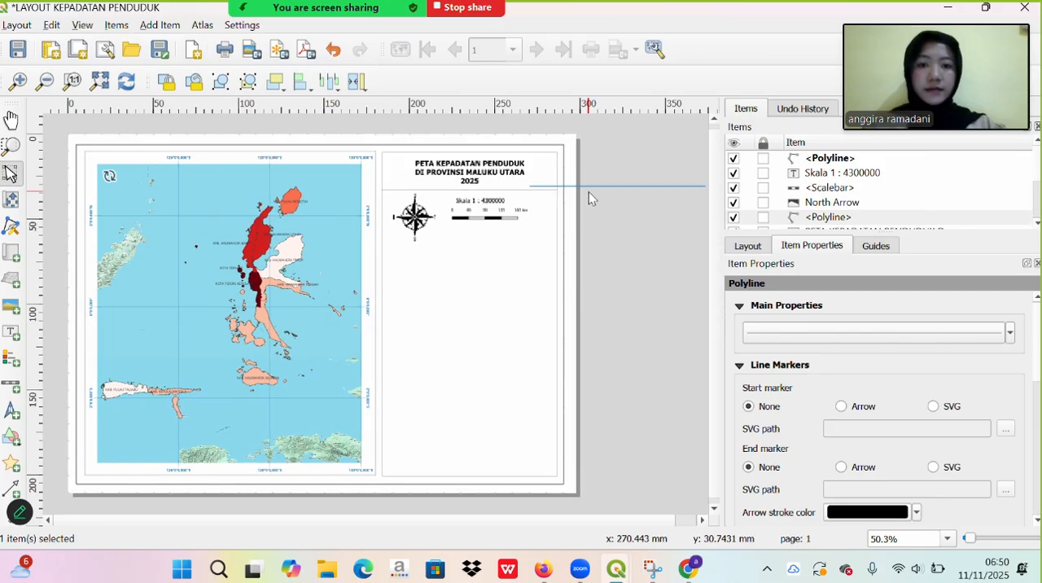
drag(621, 185, 474, 242)
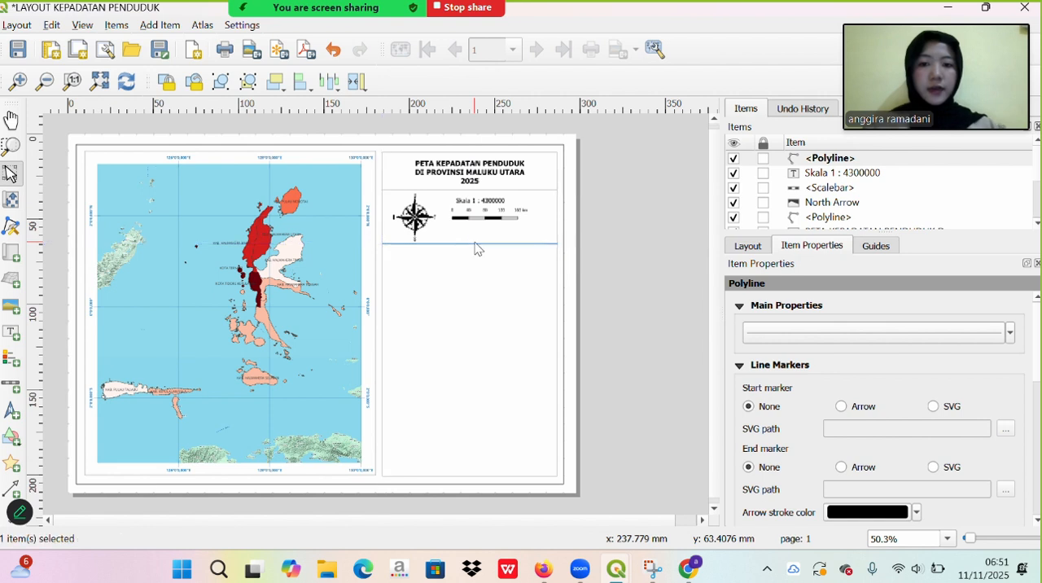
click(634, 181)
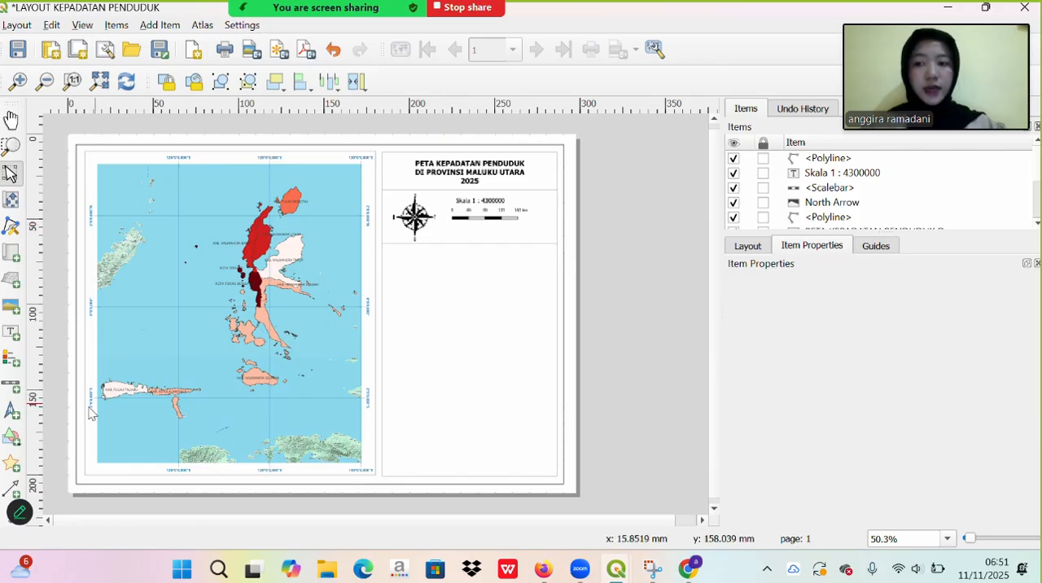
- Draw a vertical polyline between the compass and the scalebar, connecting the two horizontal dividing lines
click(5, 521)
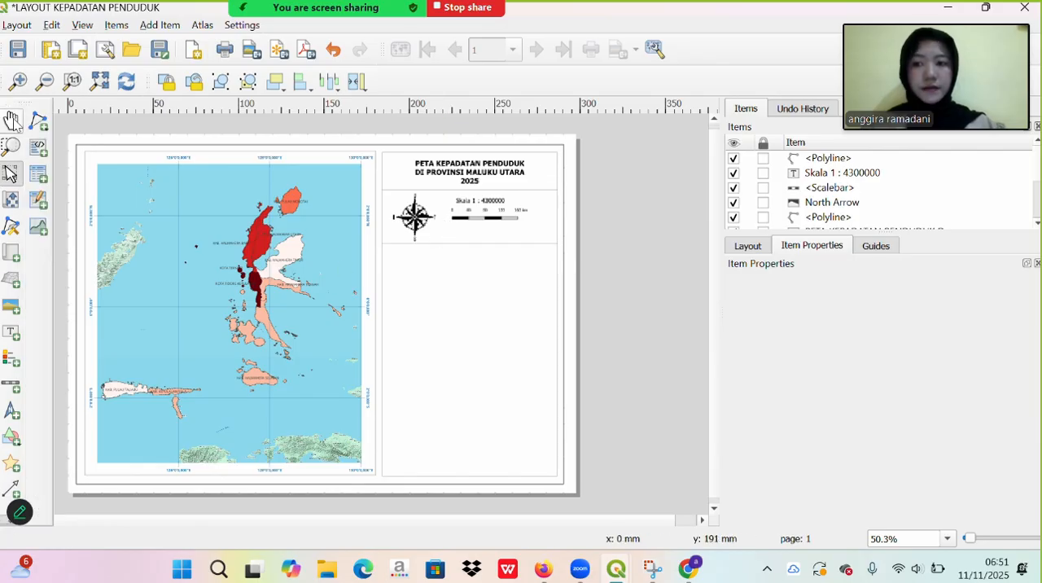
click(38, 120)
click(74, 139)
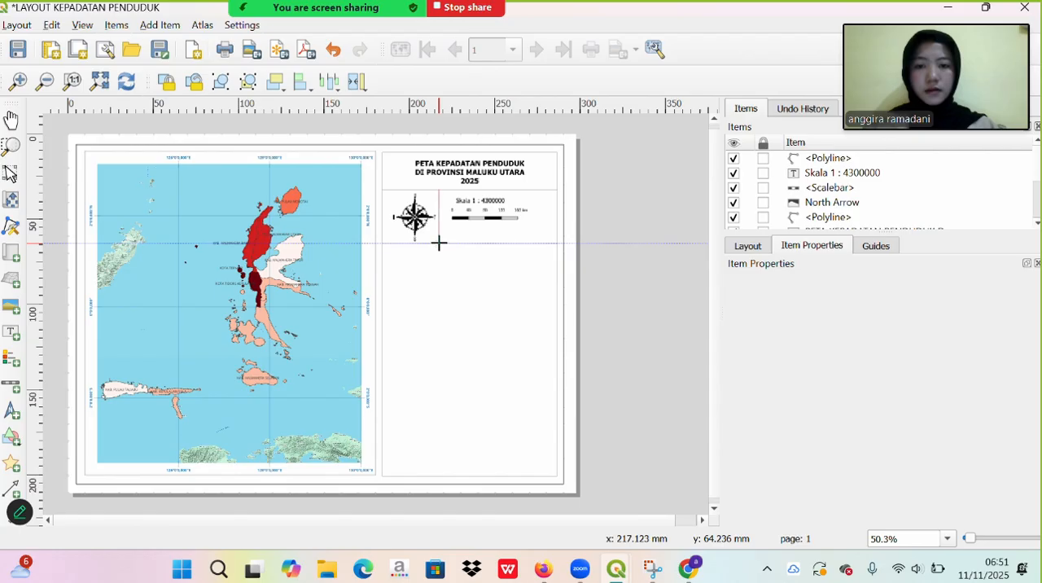
click(438, 243)
right_click(439, 242)
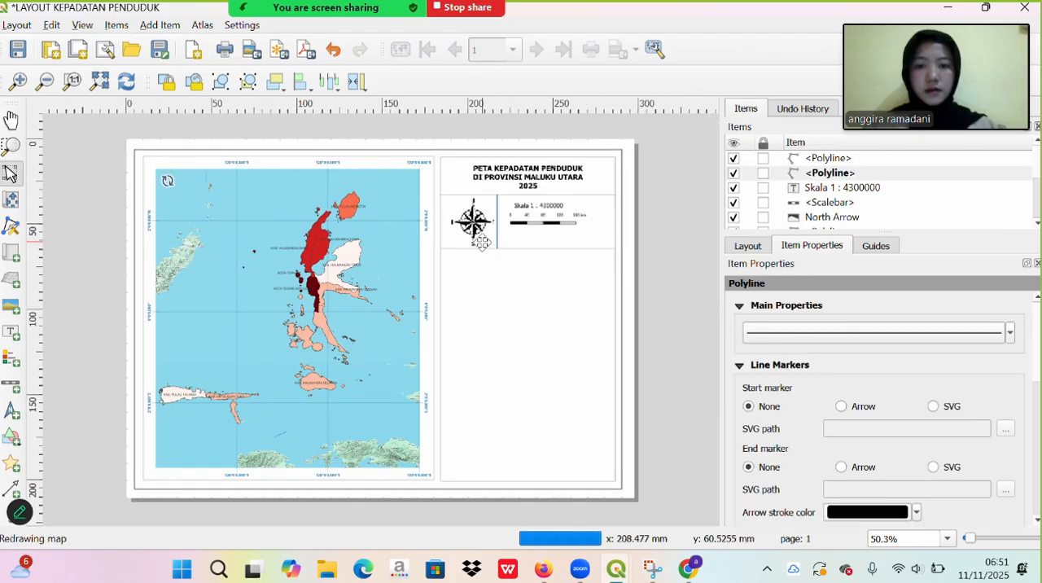
- Set the vertical dividing line's stroke width to 0,1 millimeters and deselect it
click(828, 336)
click(869, 321)
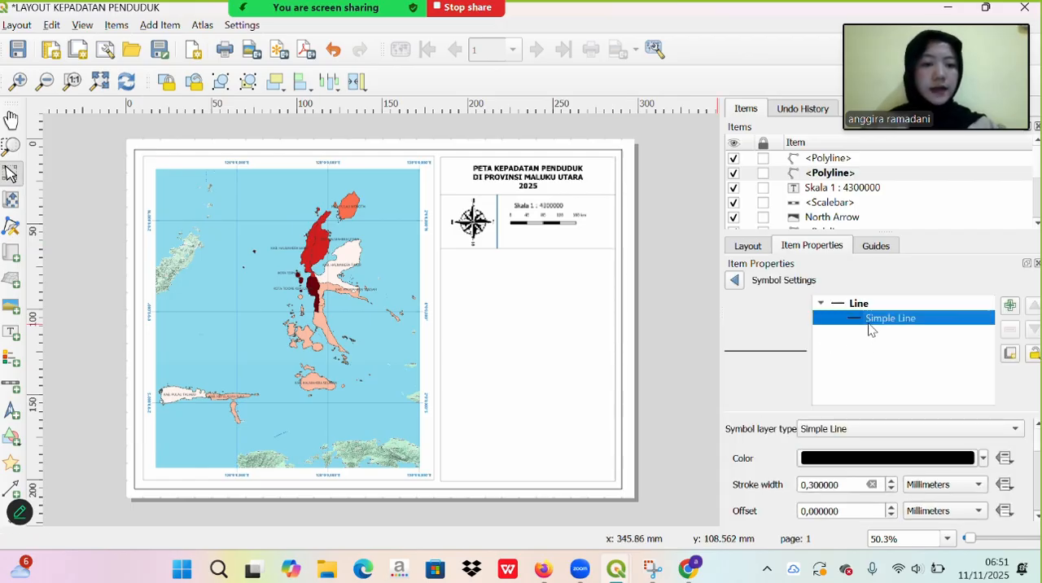
click(849, 485)
key(BackSpace)
key(BackSpace)
key(BackSpace)
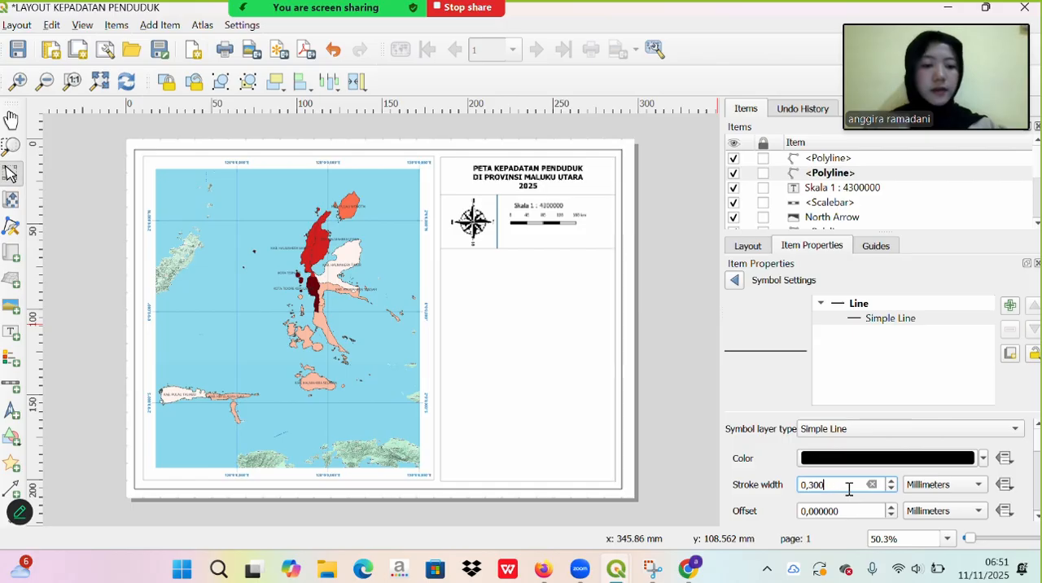
key(BackSpace)
key(BackSpace)
key(BackSpace)
text(1)
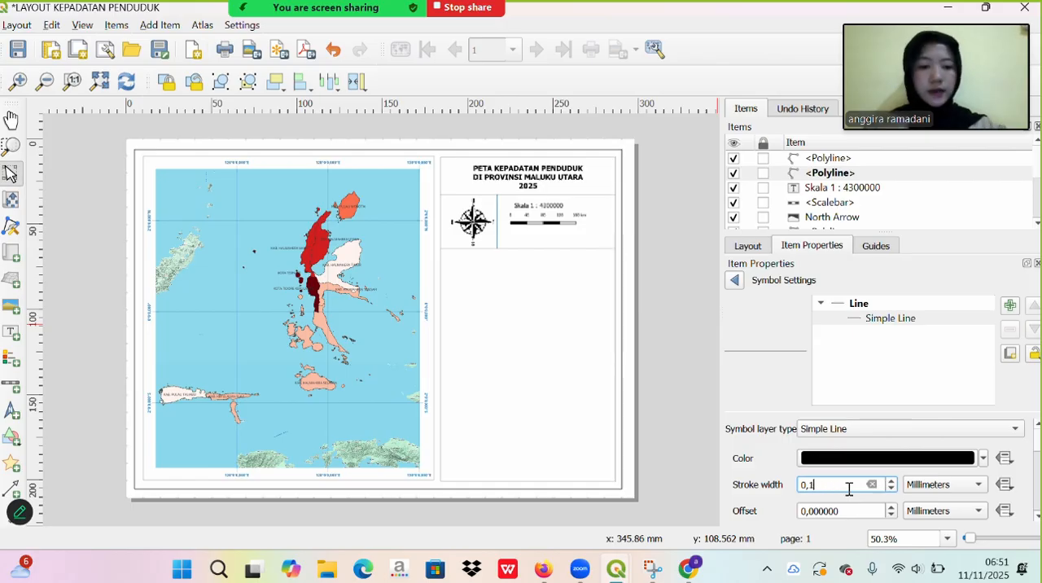
click(738, 280)
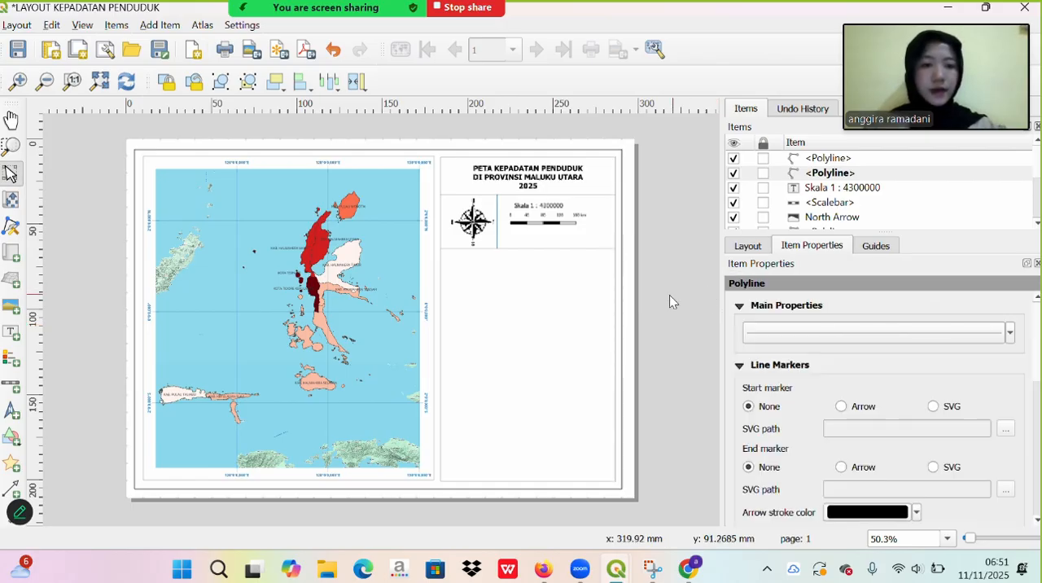
click(563, 296)
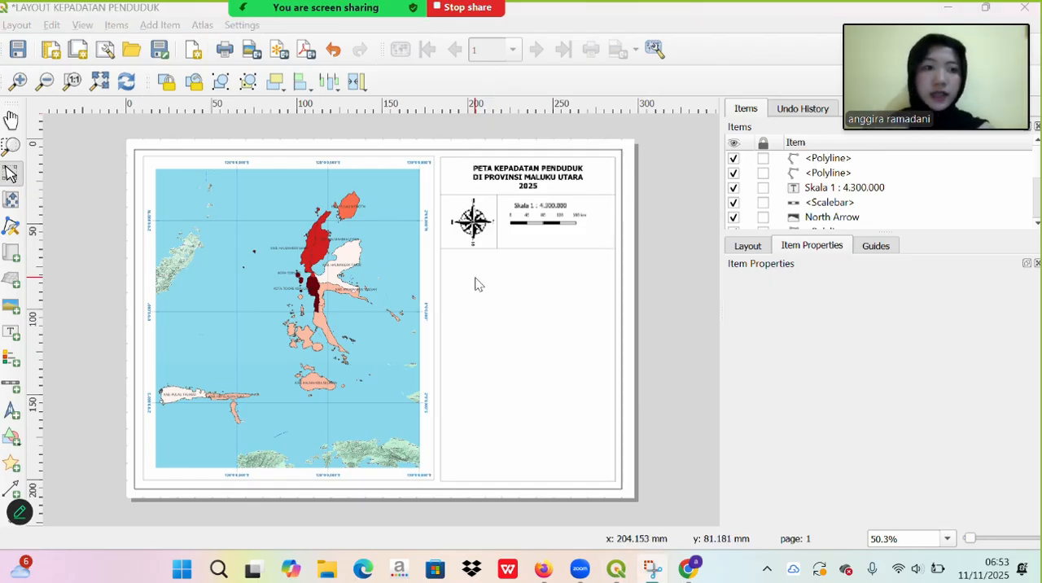
- Add a text label across the side panel below the compass and scalebar, replacing its placeholder with "Proyeksi :"
click(10, 334)
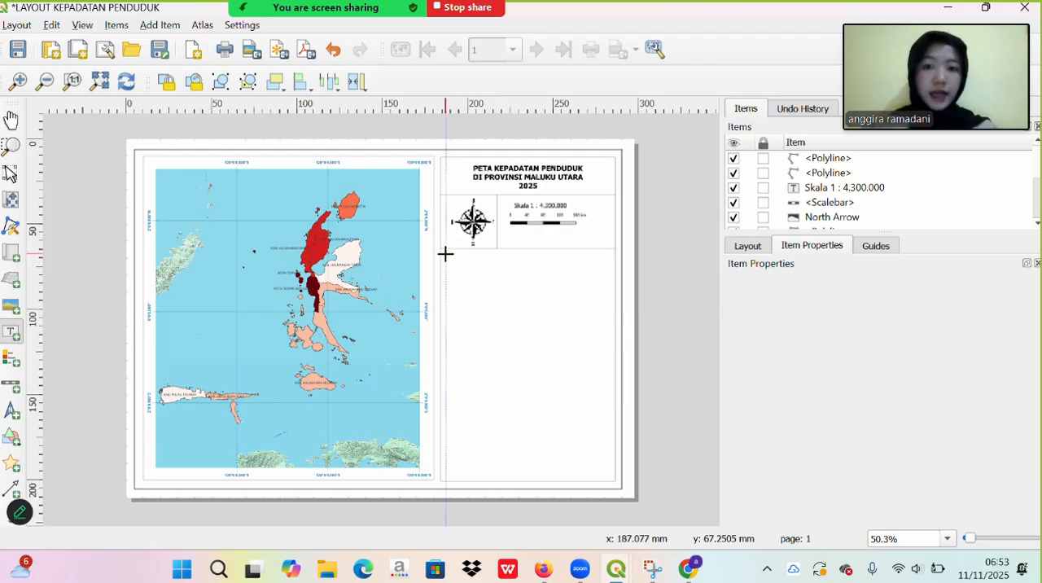
drag(445, 253, 611, 320)
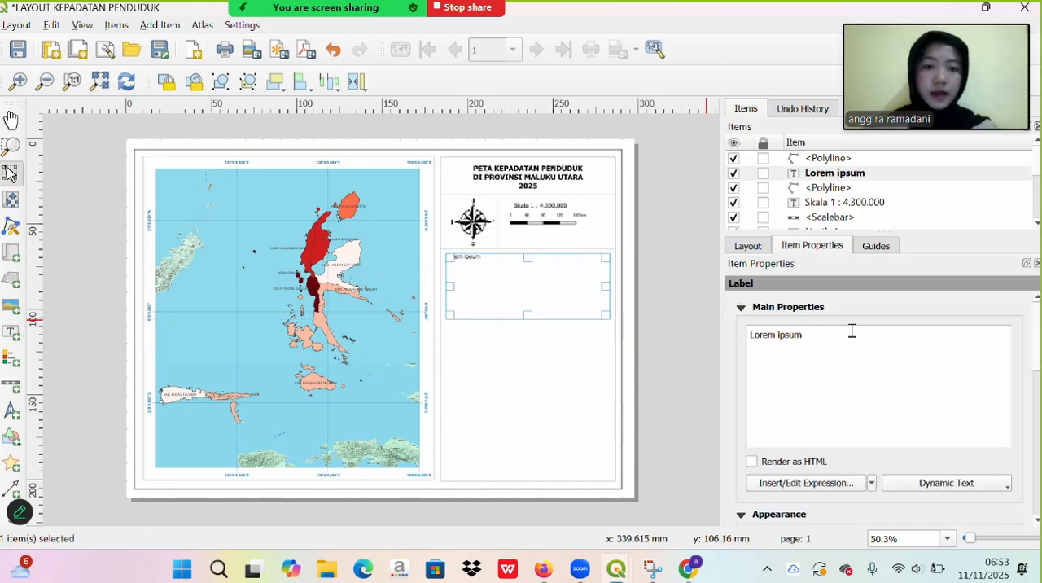
key(BackSpace)
key(BackSpace)
key(BackSpace)
key(BackSpace)
key(BackSpace)
key(BackSpace)
key(BackSpace)
key(BackSpace)
key(BackSpace)
key(BackSpace)
key(BackSpace)
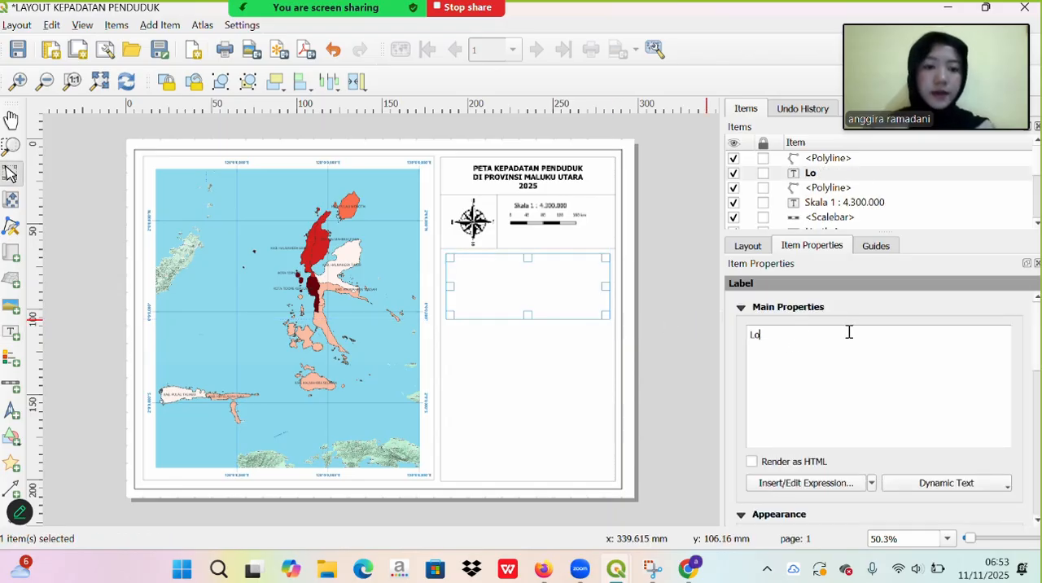
key(Caps_Lock)
text(P)
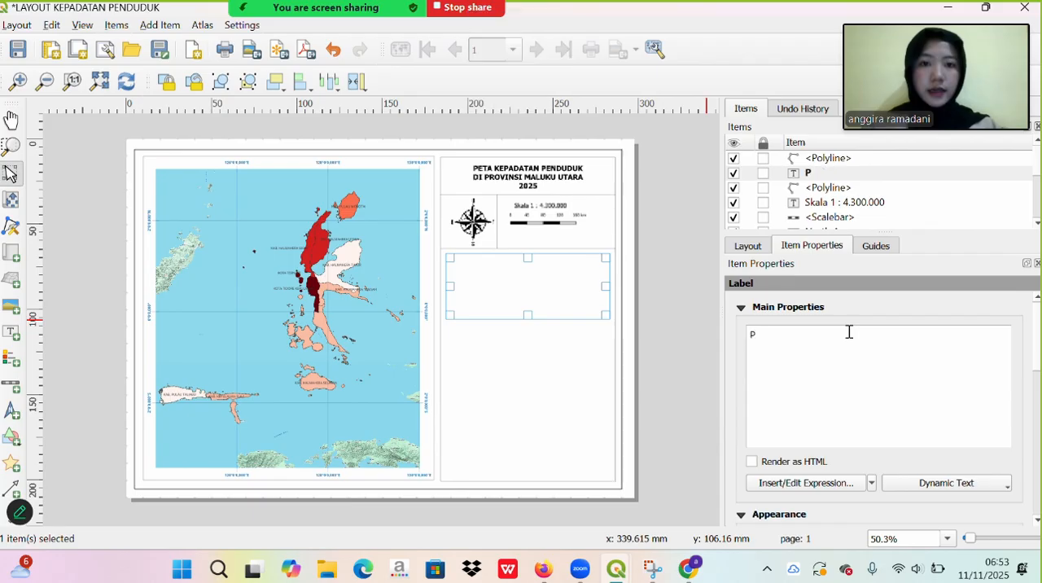
key(Caps_Lock)
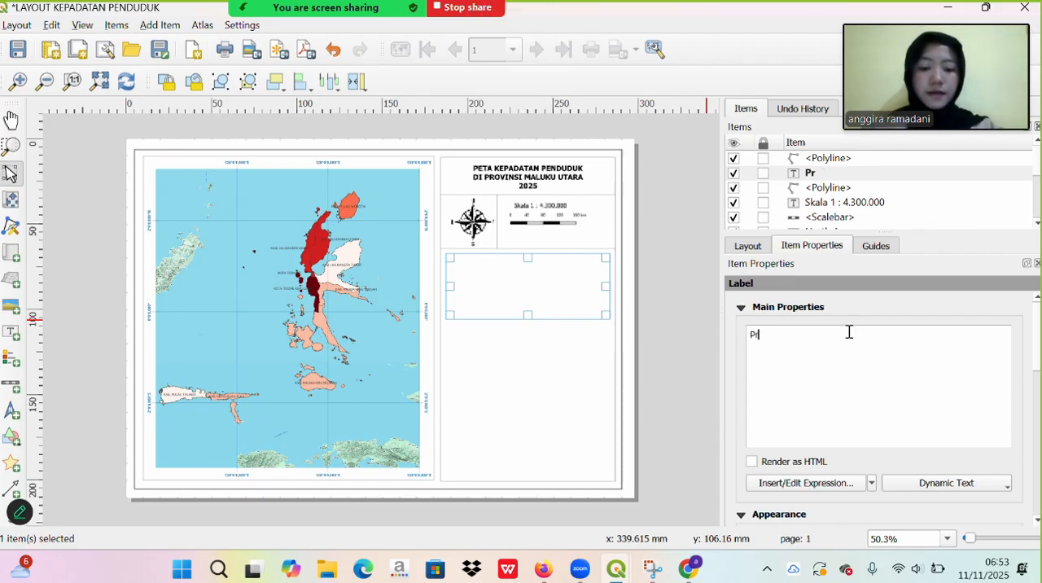
text(royeksi)
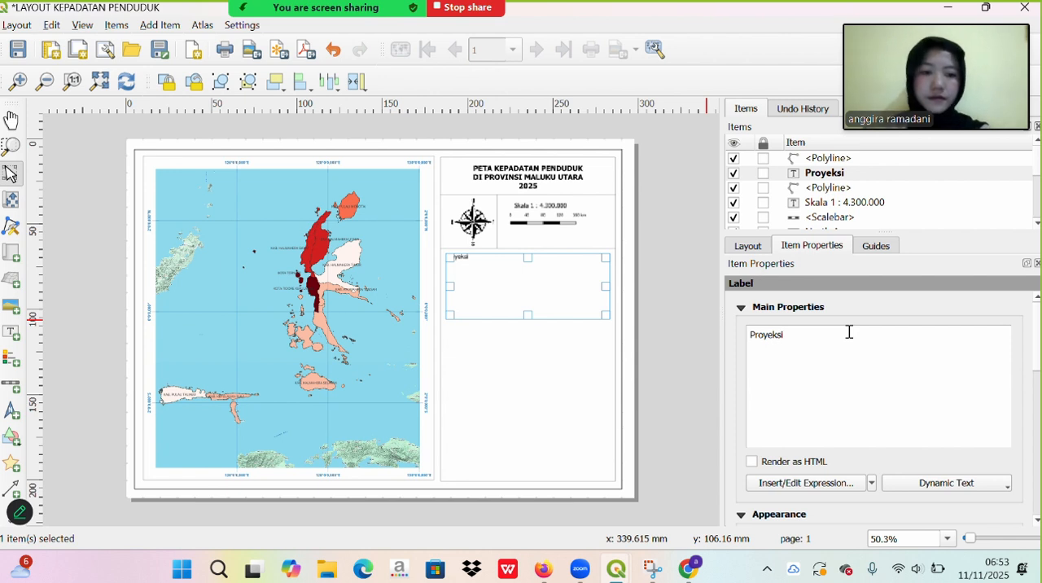
text(:)
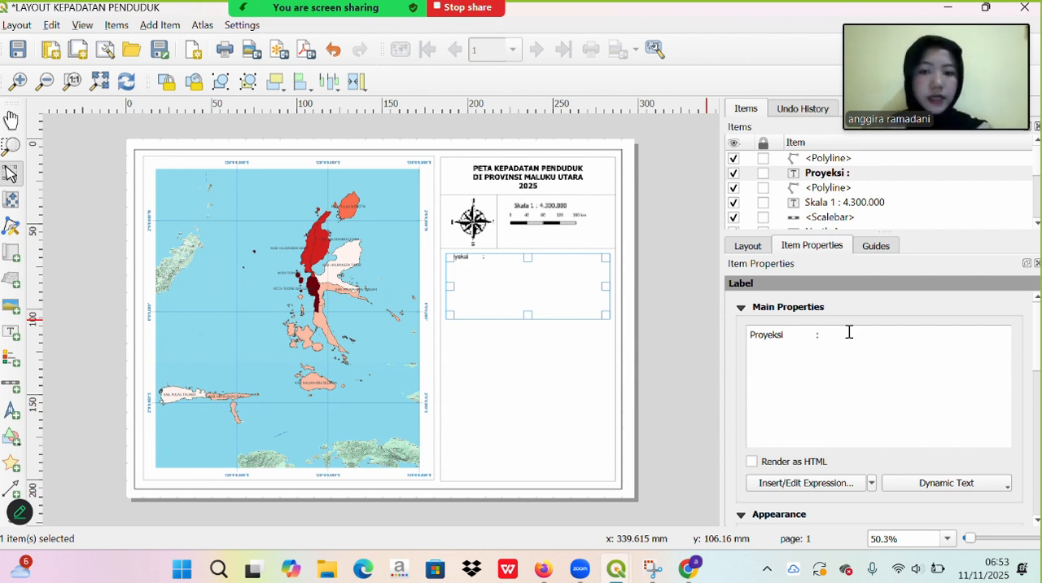
- Complete the label's projection line with the value "Universal Transverse Mercator"
key(Caps_Lock)
text(U)
key(Caps_Lock)
text(ni)
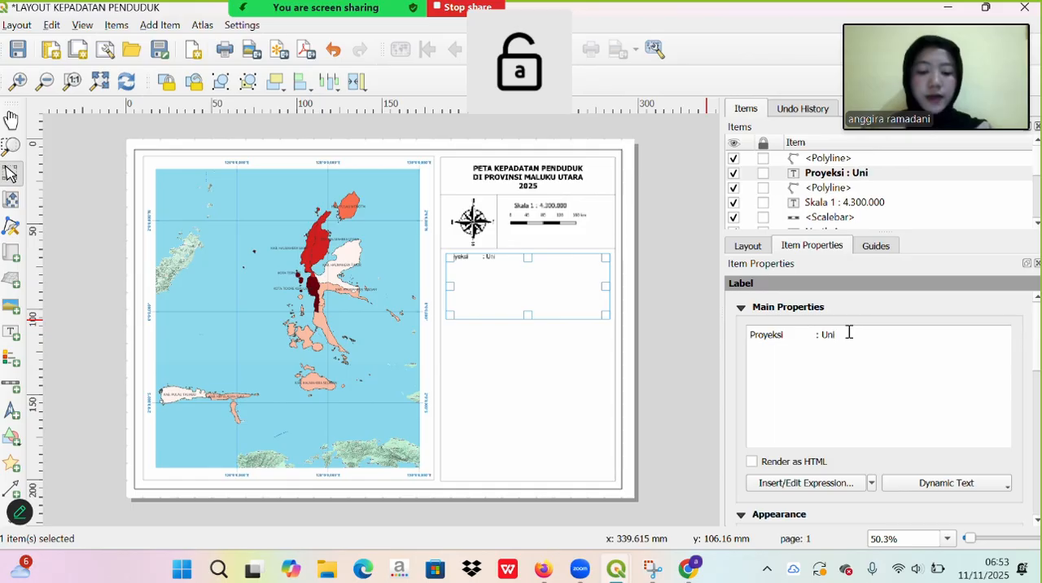
text(versal)
key(Caps_Lock)
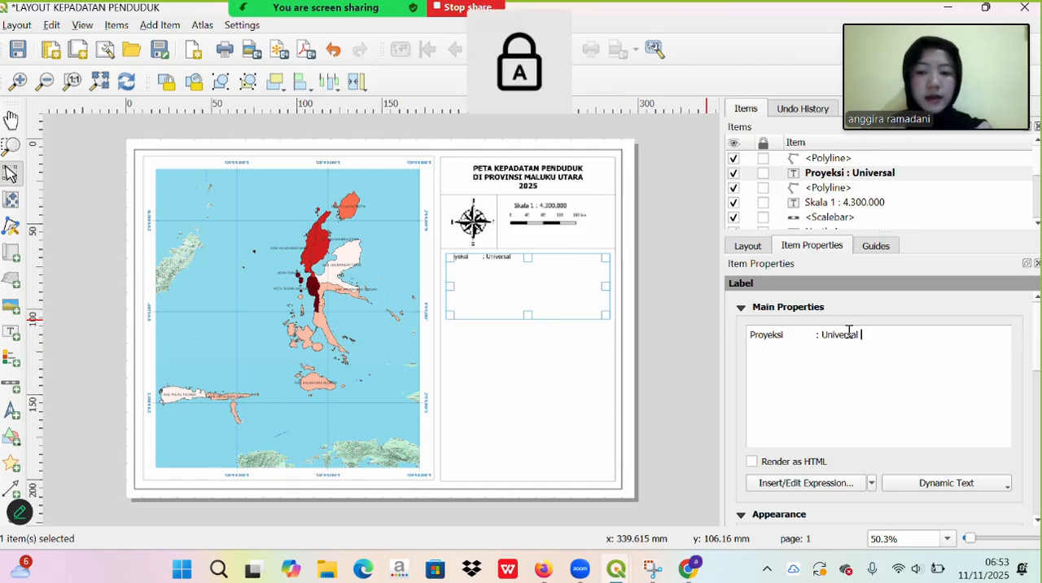
text(T)
key(Caps_Lock)
text(rans)
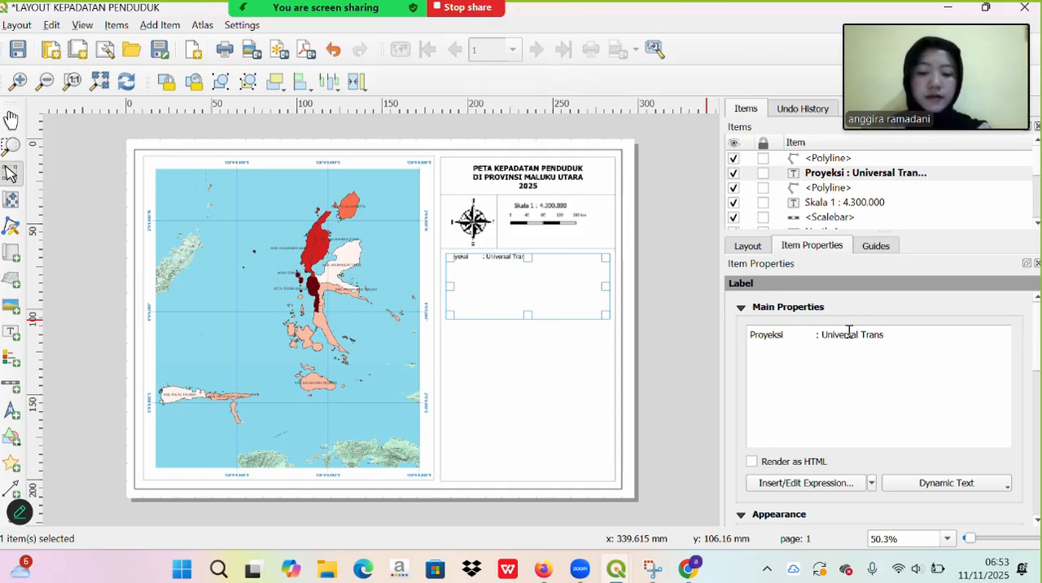
text(verse)
key(Caps_Lock)
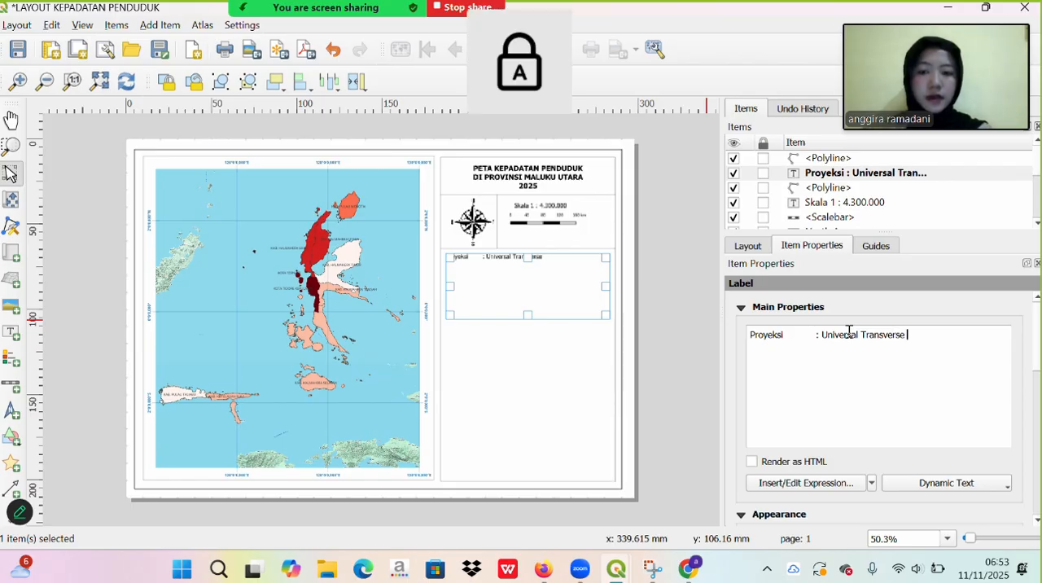
key(Caps_Lock)
key(Caps_Lock)
key(BackSpace)
text(M)
key(Caps_Lock)
text(er)
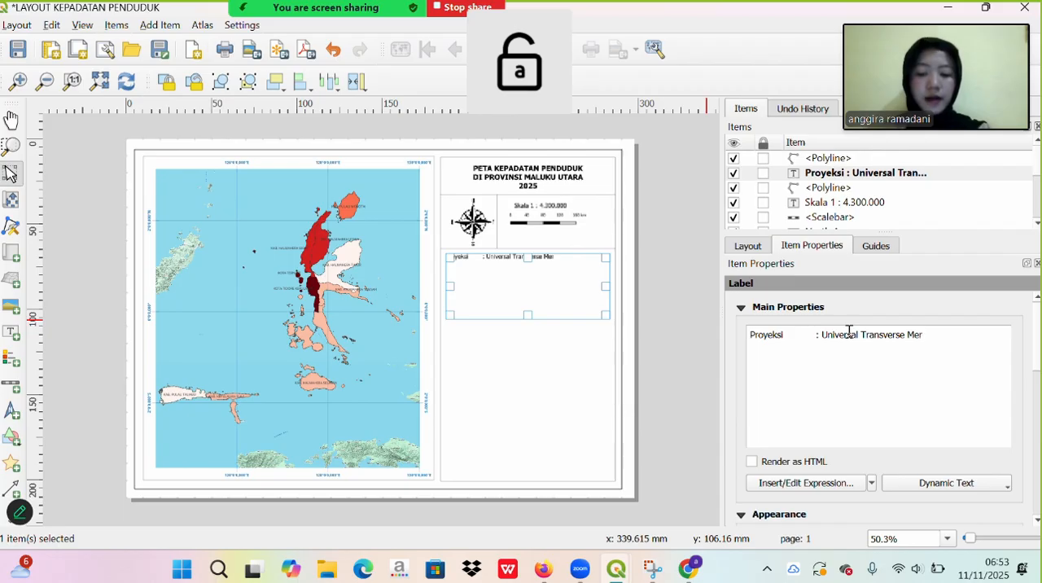
text(cator)
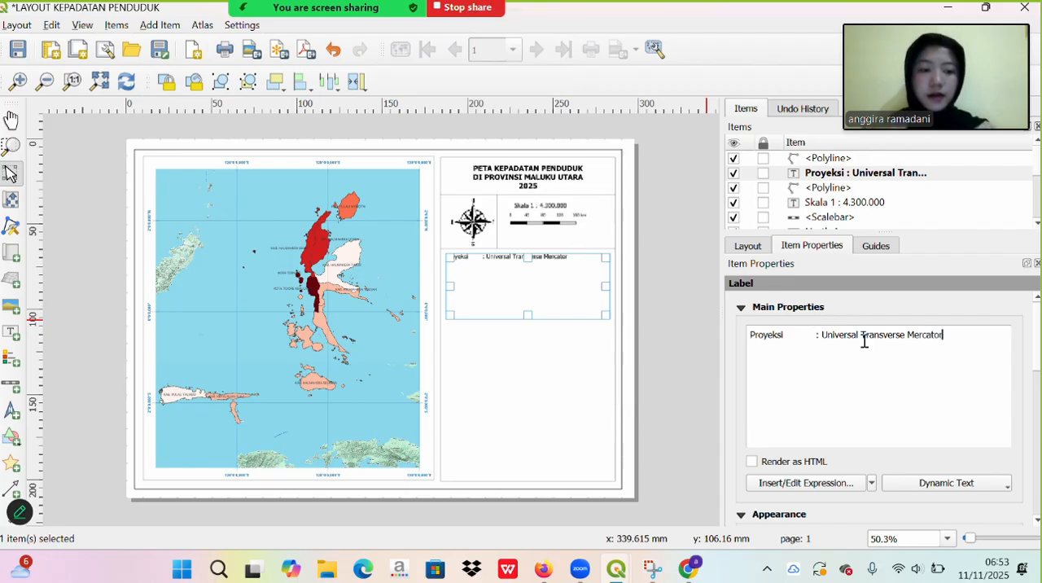
- Add a second line to the projection label reading "Sistem Gridnya : Grid Geografis", with its colon aligned in the text
key(Return)
key(Caps_Lock)
text(S)
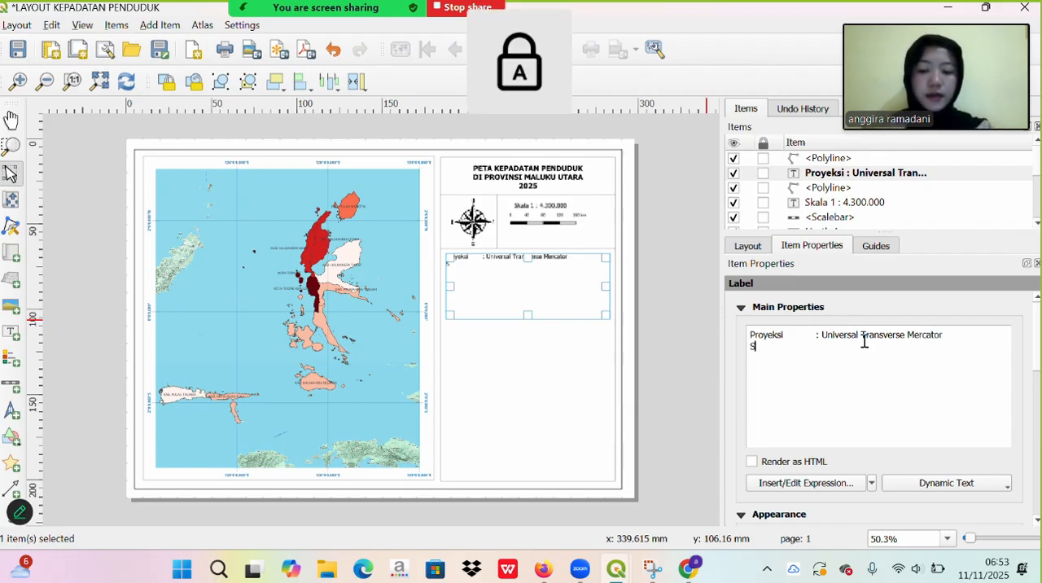
key(Caps_Lock)
text(istem)
key(Caps_Lock)
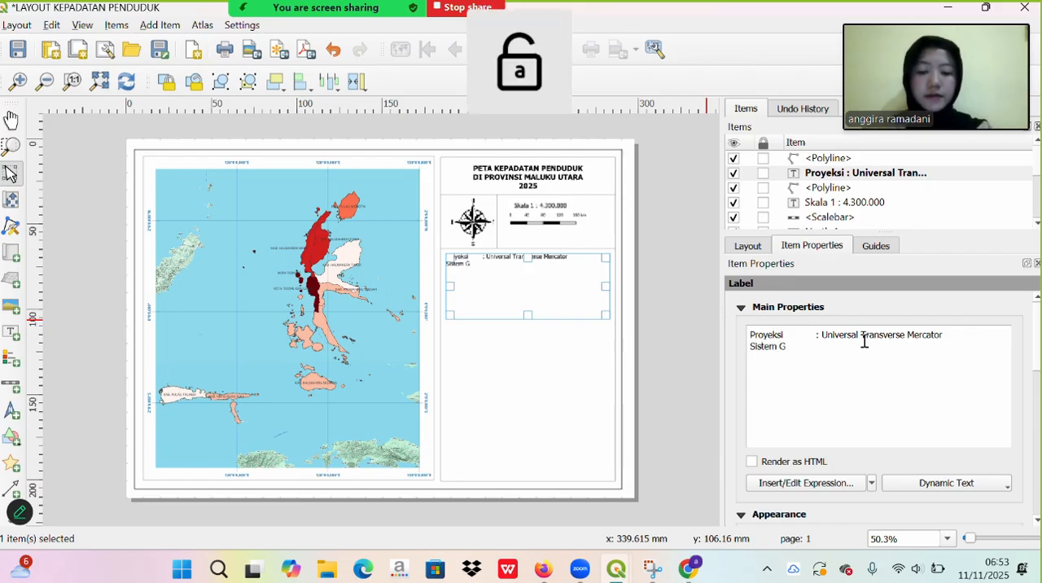
text(G)
key(Caps_Lock)
text(ridnya :)
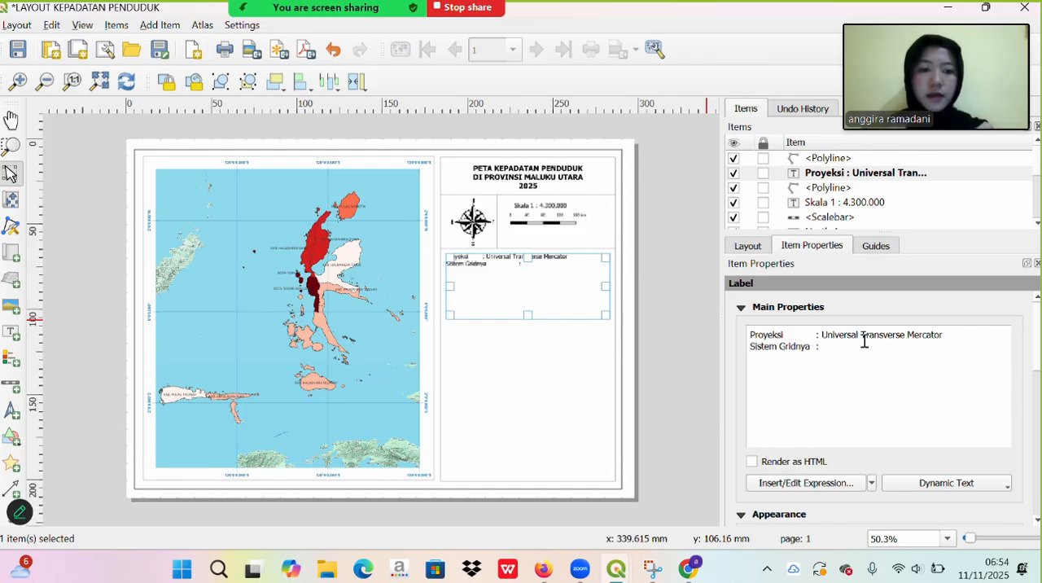
key(Caps_Lock)
text(G)
key(Caps_Lock)
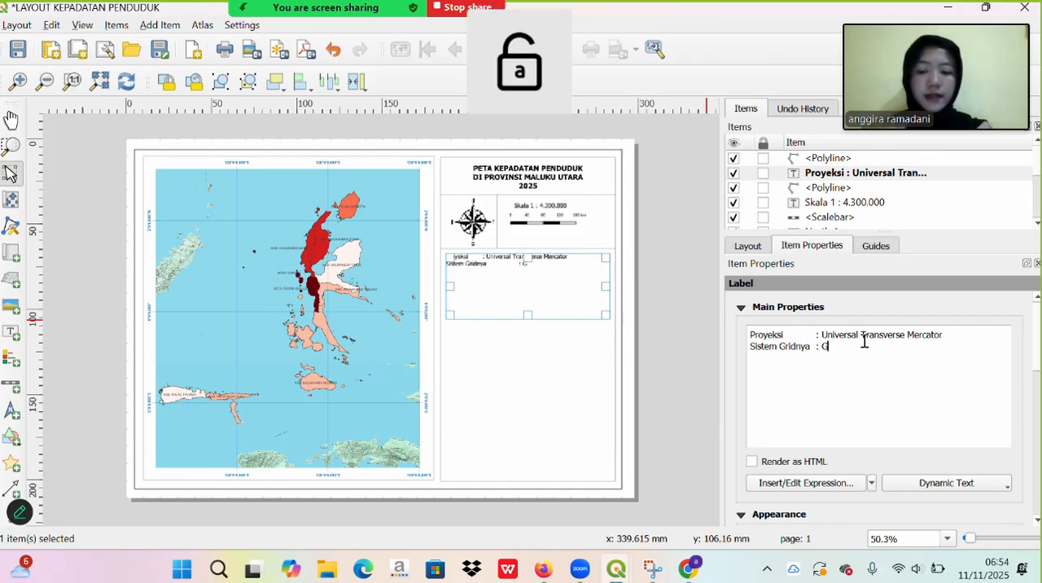
text(rid)
key(Caps_Lock)
text(G)
key(Caps_Lock)
text(eo)
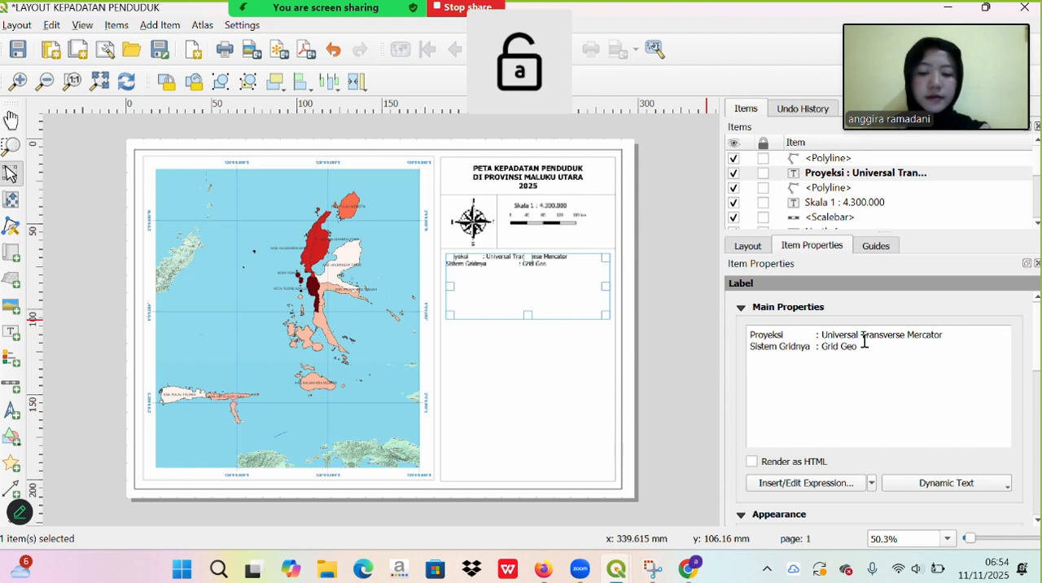
text(grafis)
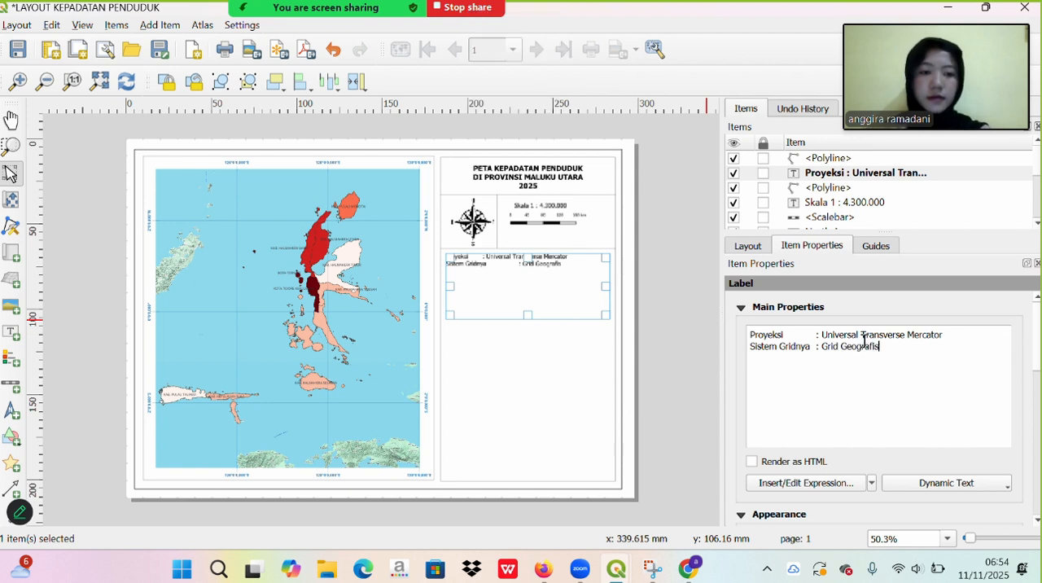
- Add a third line to the projection label reading "Datum : WGS 84", with its colon aligned to the lines above
key(Return)
key(Caps_Lock)
text(D)
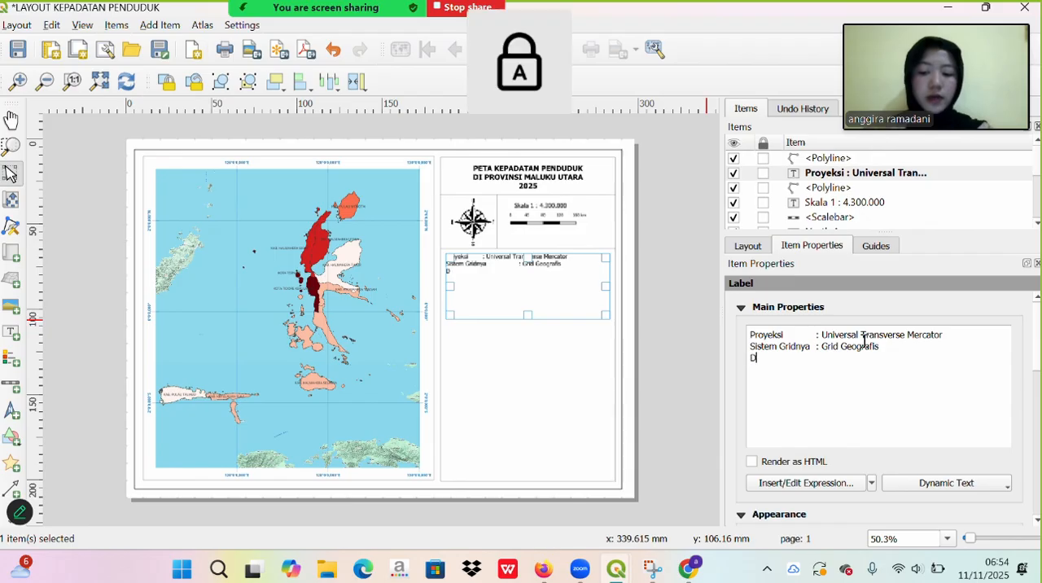
key(Caps_Lock)
text(atu)
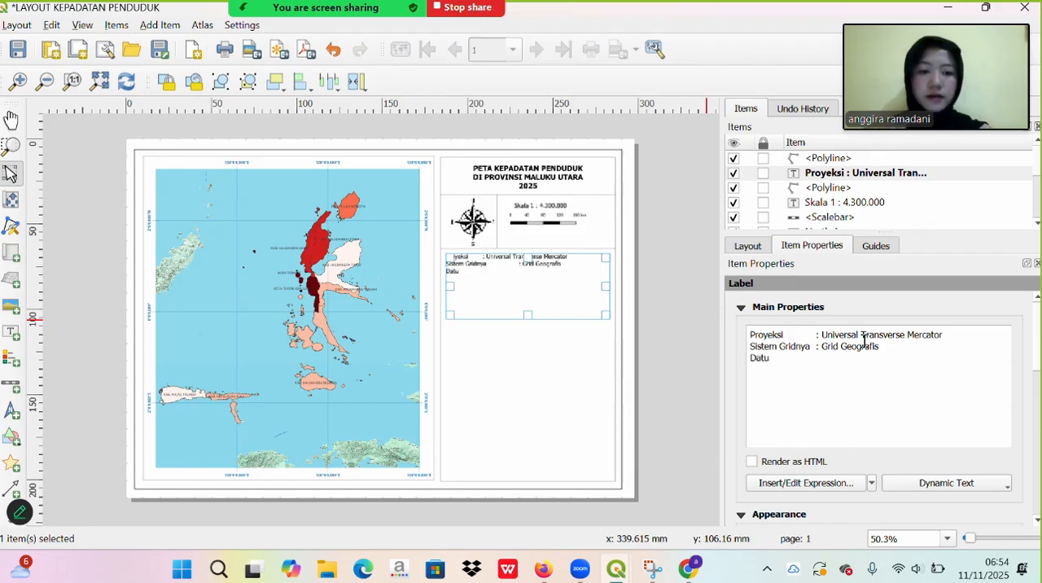
text(,m)
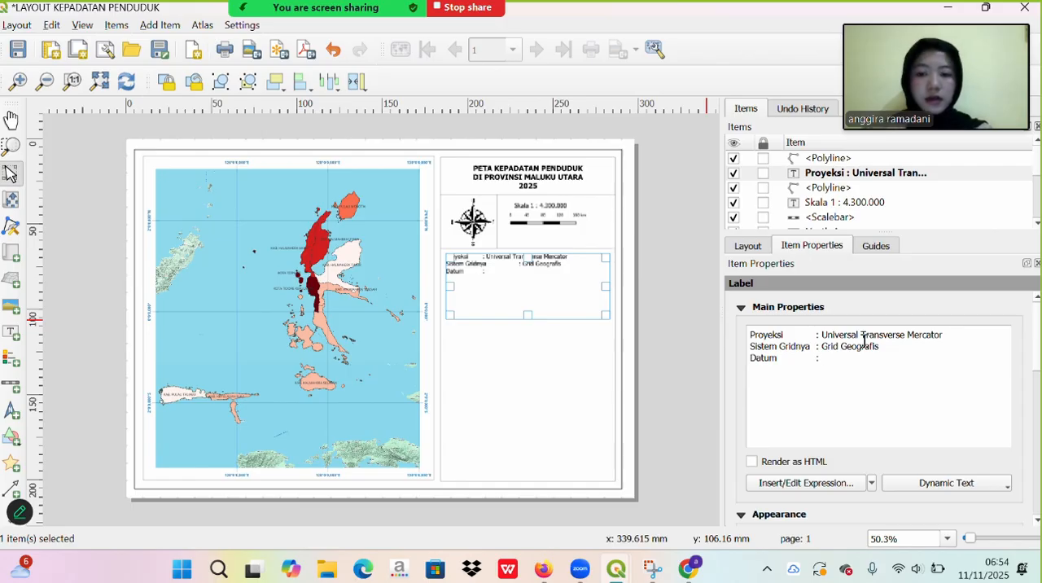
key(Caps_Lock)
text(W)
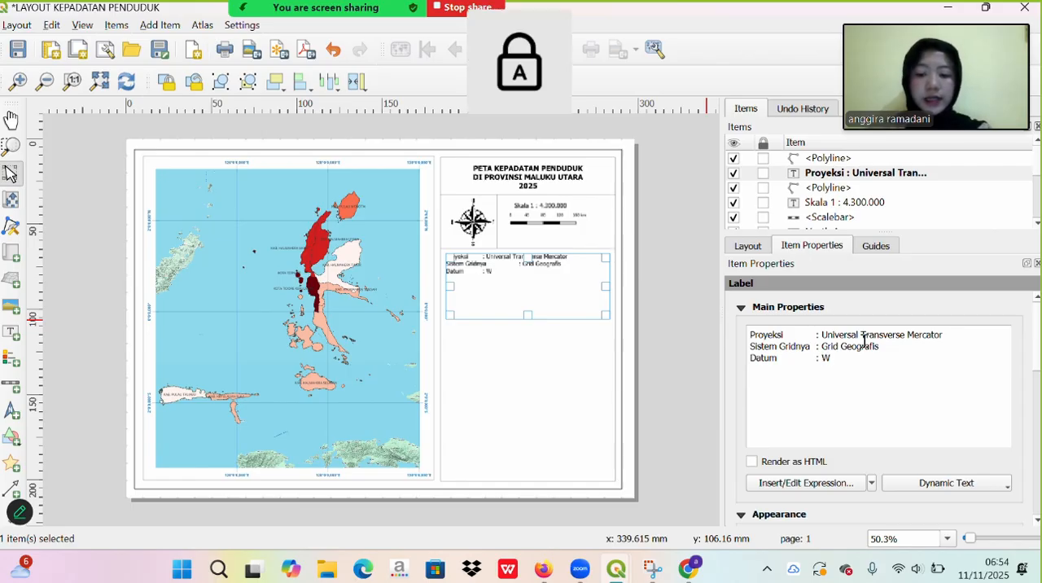
text(GS 8)
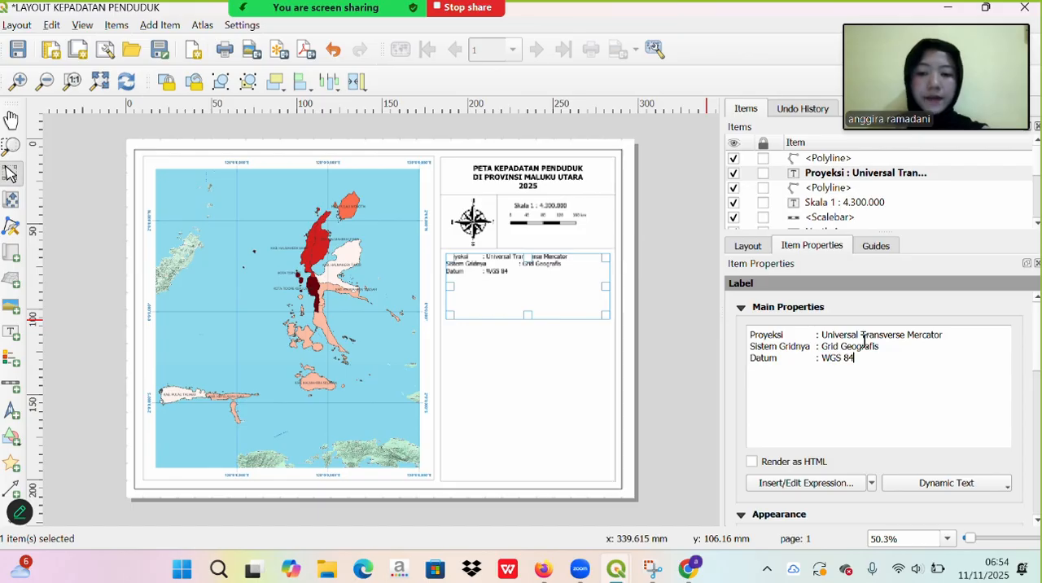
text(4)
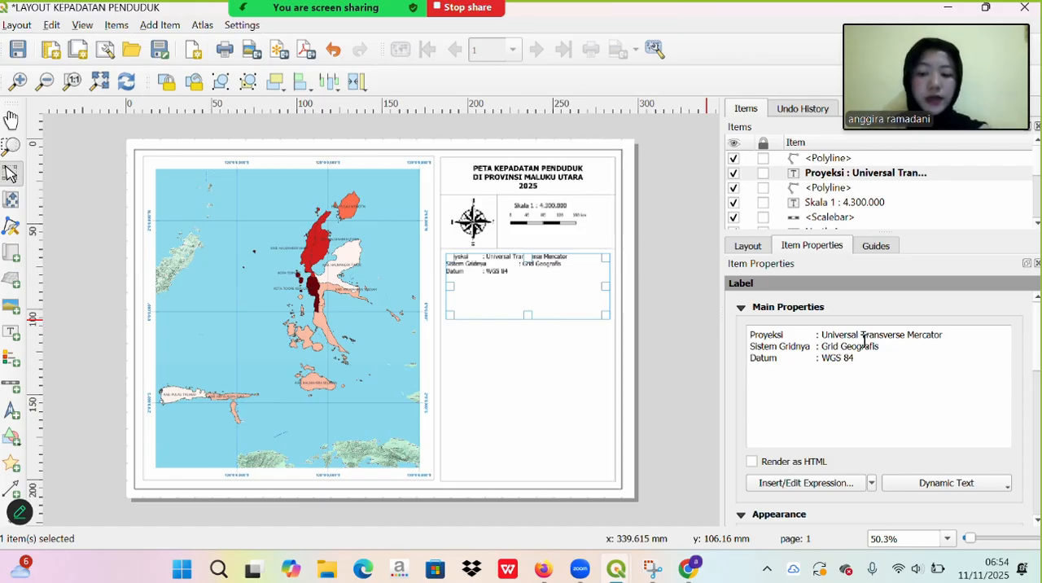
- Add a fourth line to the projection label reading "Zona : 52 S", keeping the colon aligned
key(Return)
text(Z)
key(Caps_Lock)
text(ona : 52)
key(Caps_Lock)
text(S)
key(Caps_Lock)
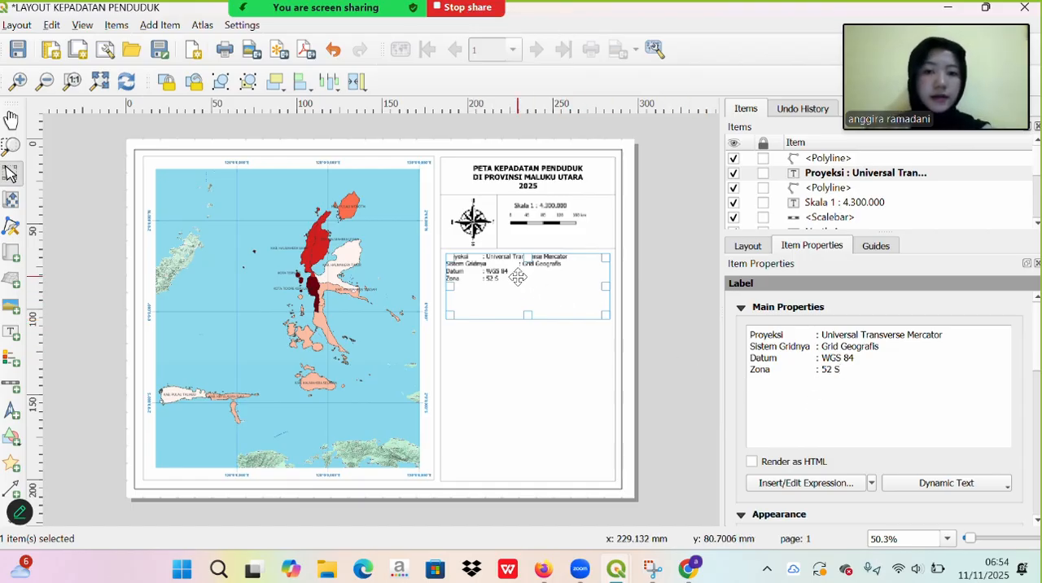
- Shorten the heading of the projection label's second line to "Sistem Gridn"
click(811, 348)
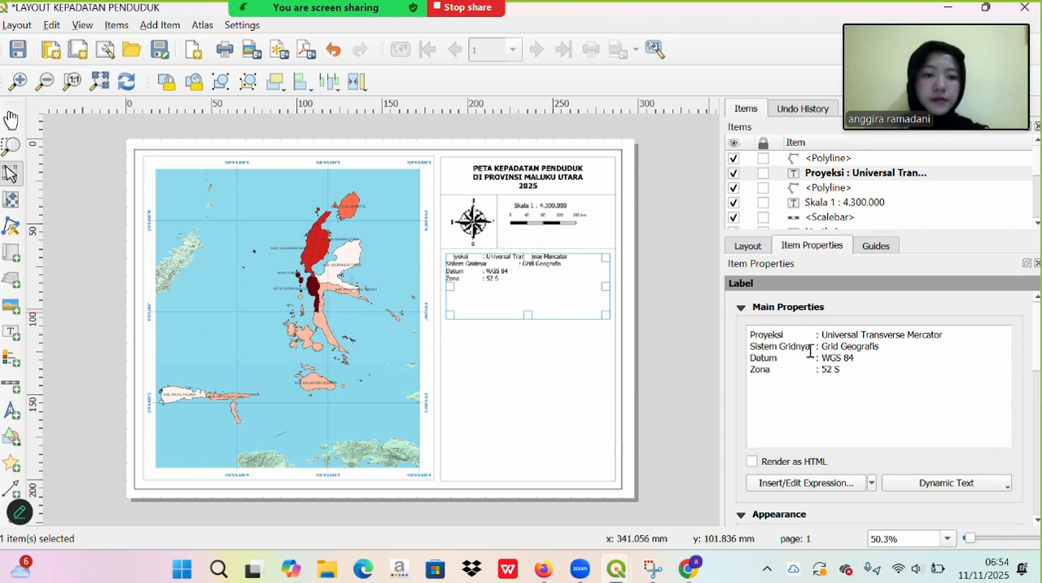
key(BackSpace)
key(BackSpace)
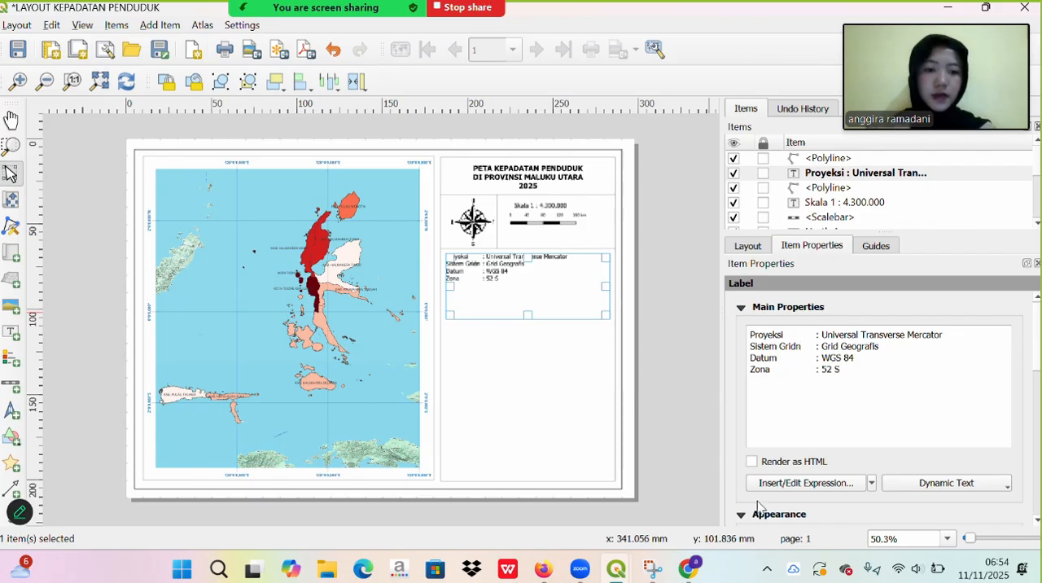
- Set the projection label's font size to 7 points and return to the label's main properties
scroll(757, 504, down, 2)
scroll(757, 504, down, 1)
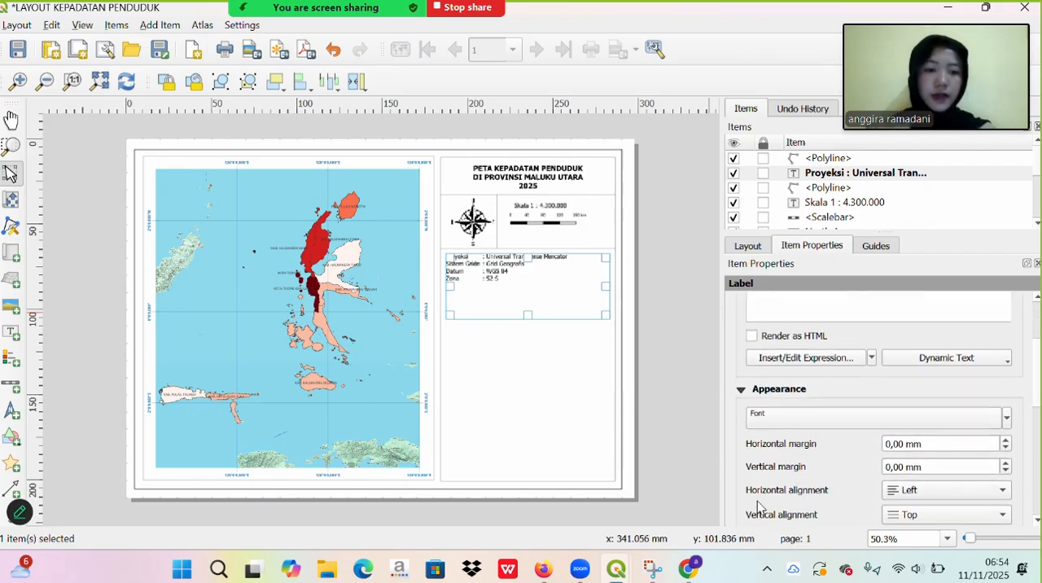
click(776, 426)
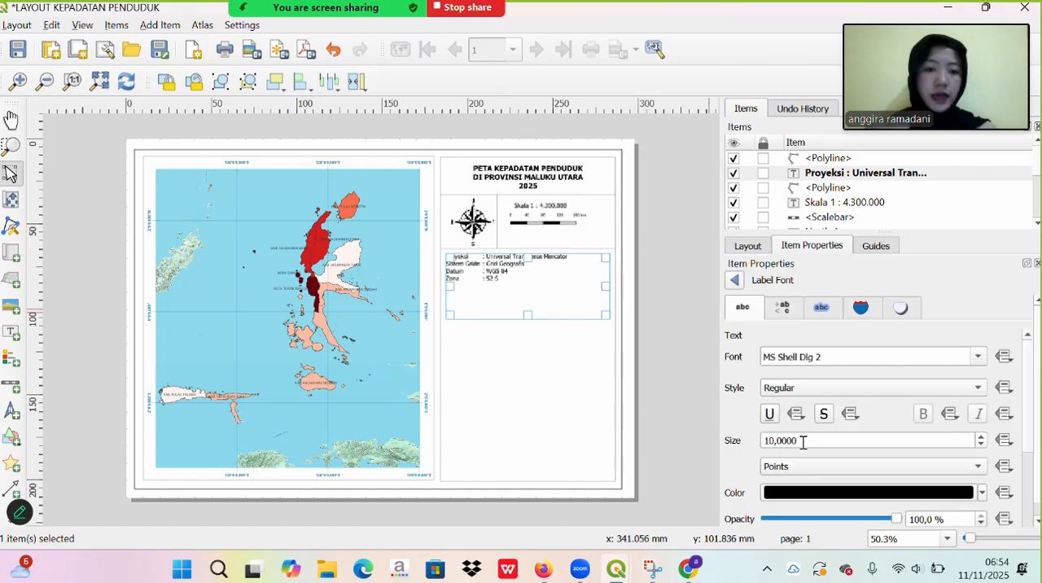
click(771, 440)
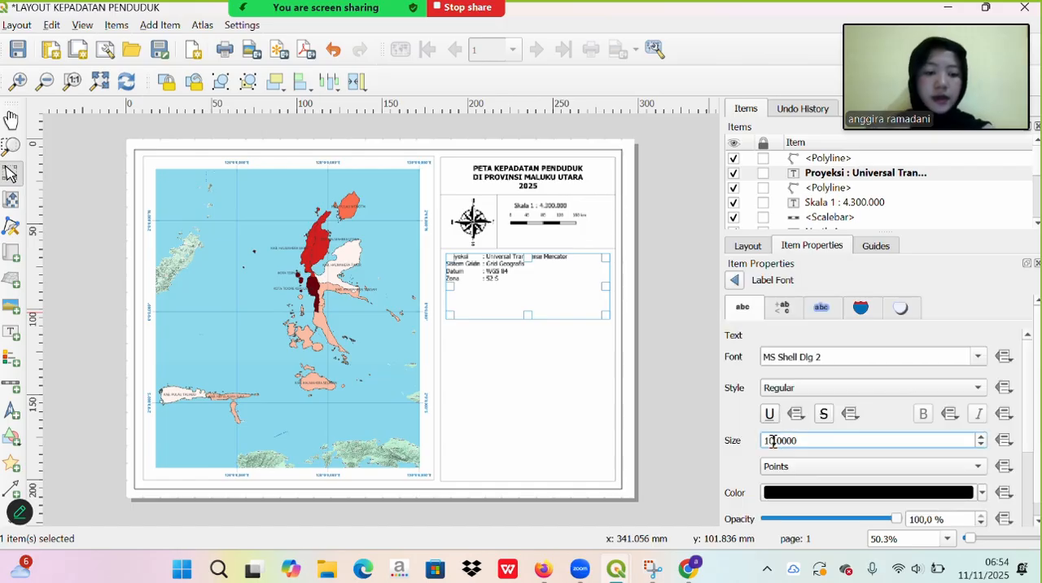
key(BackSpace)
key(BackSpace)
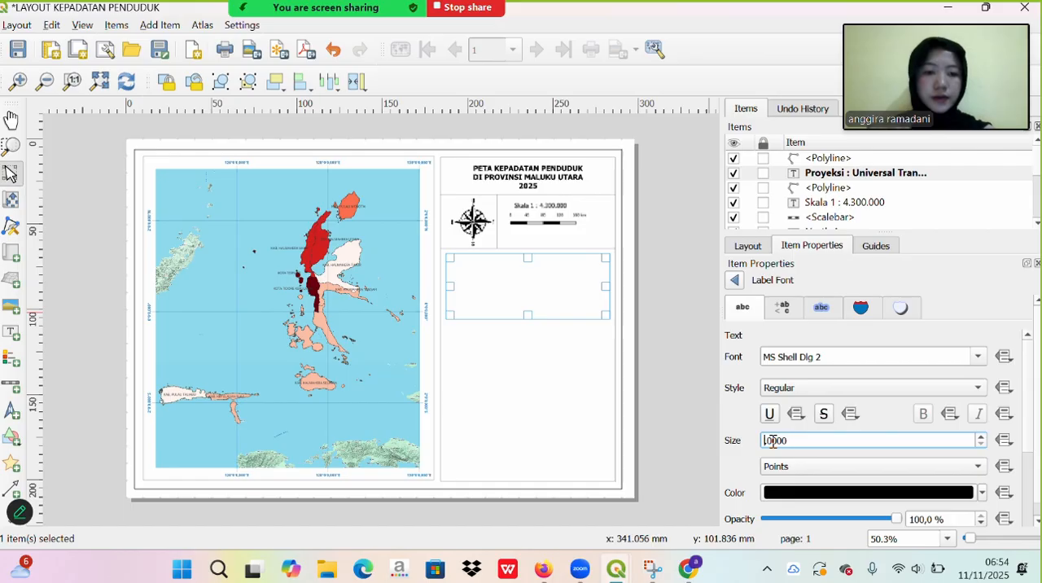
text(7)
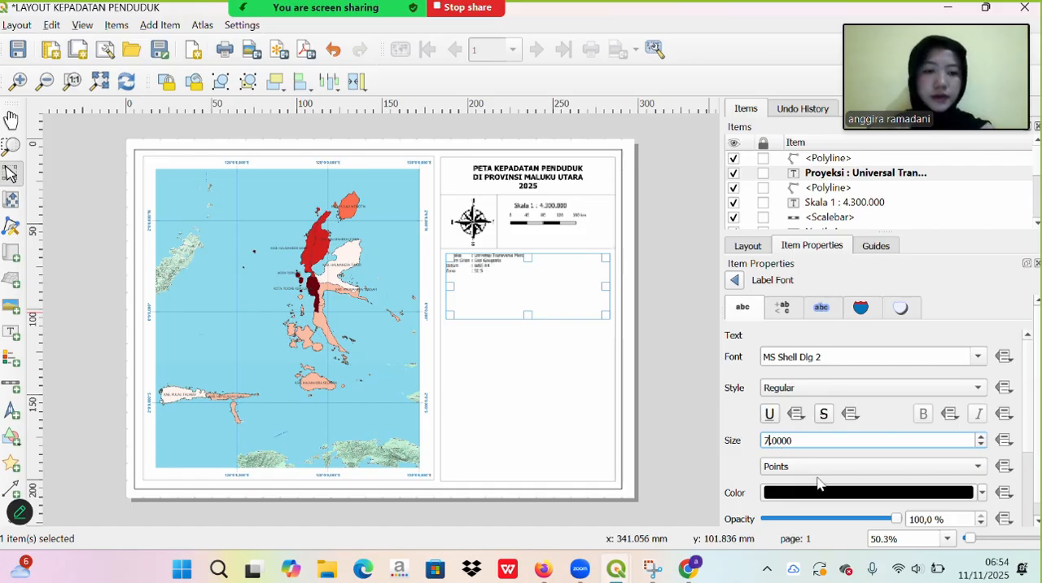
scroll(718, 462, down, 3)
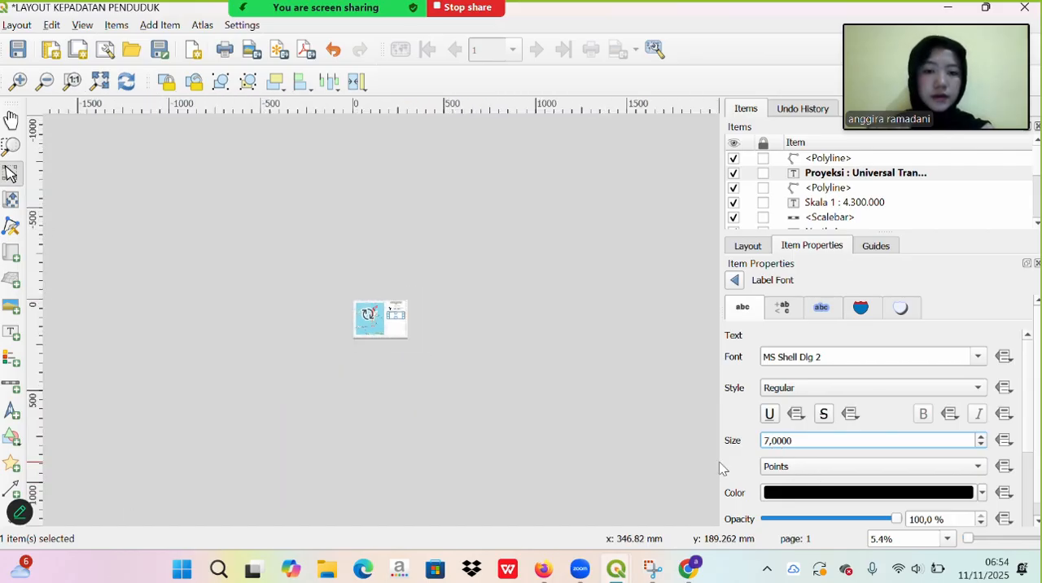
scroll(720, 468, up, 4)
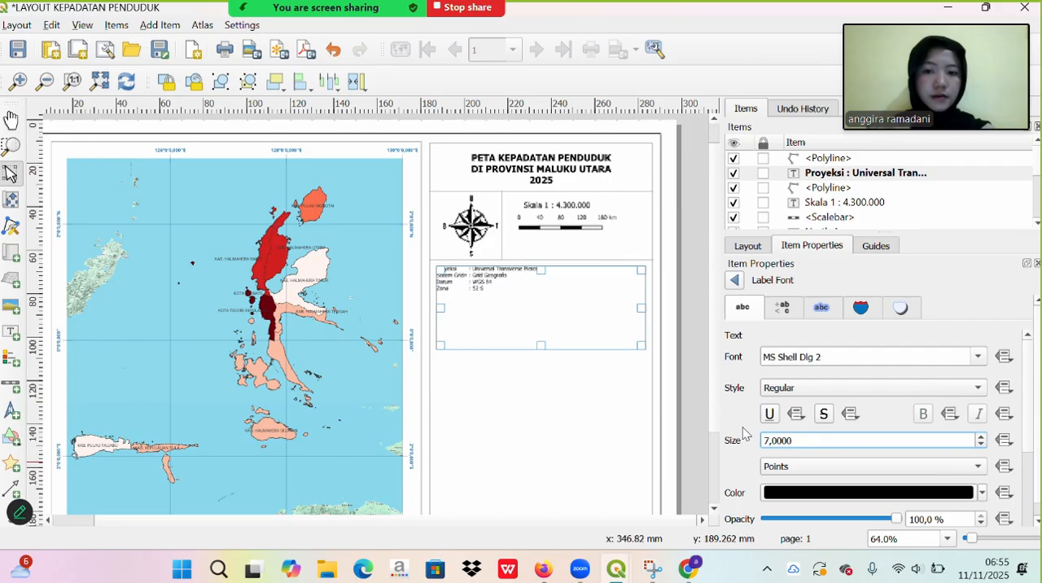
scroll(742, 433, down, 2)
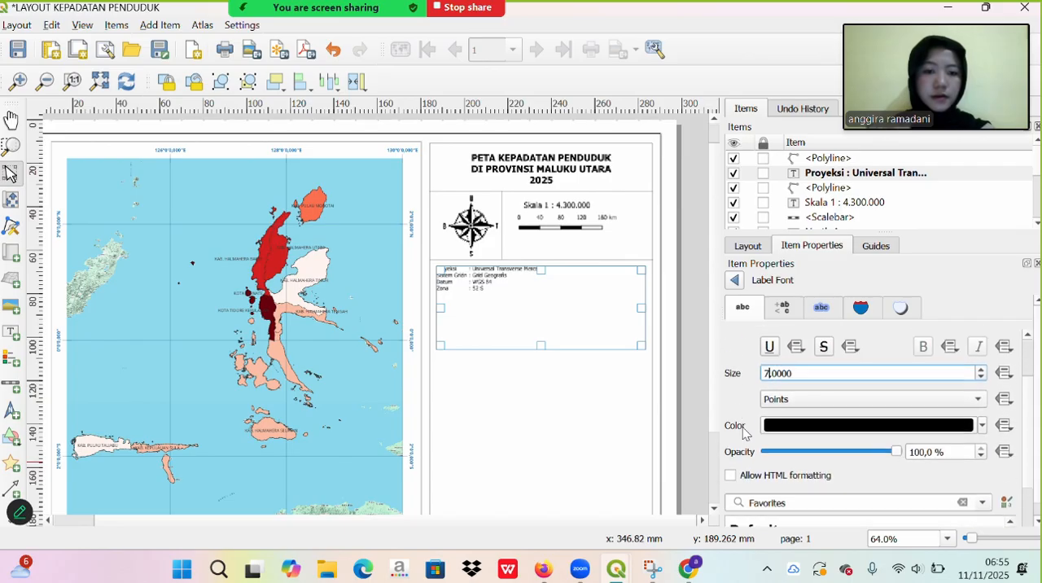
scroll(742, 433, down, 1)
scroll(742, 433, up, 3)
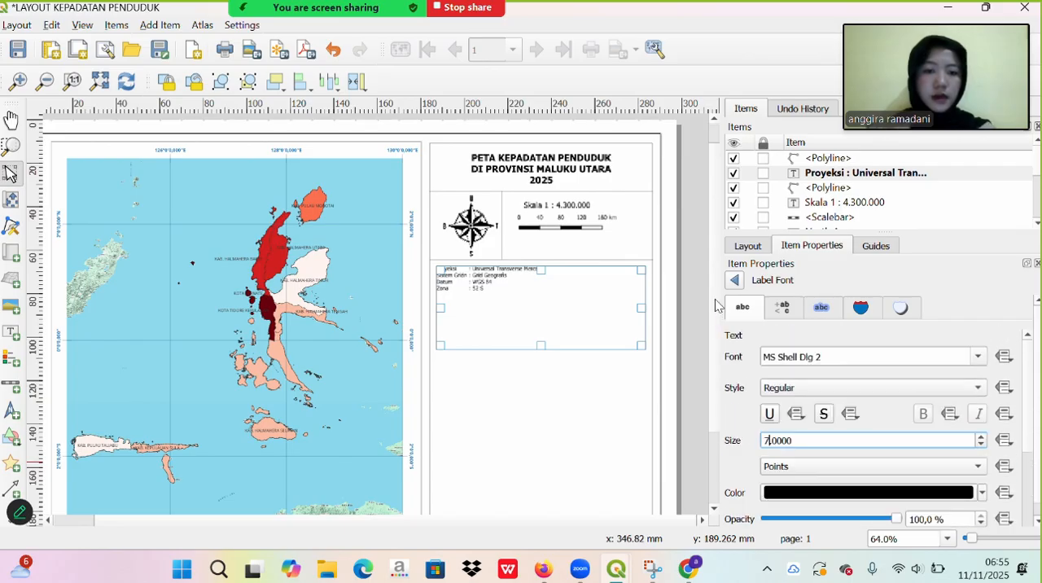
click(734, 280)
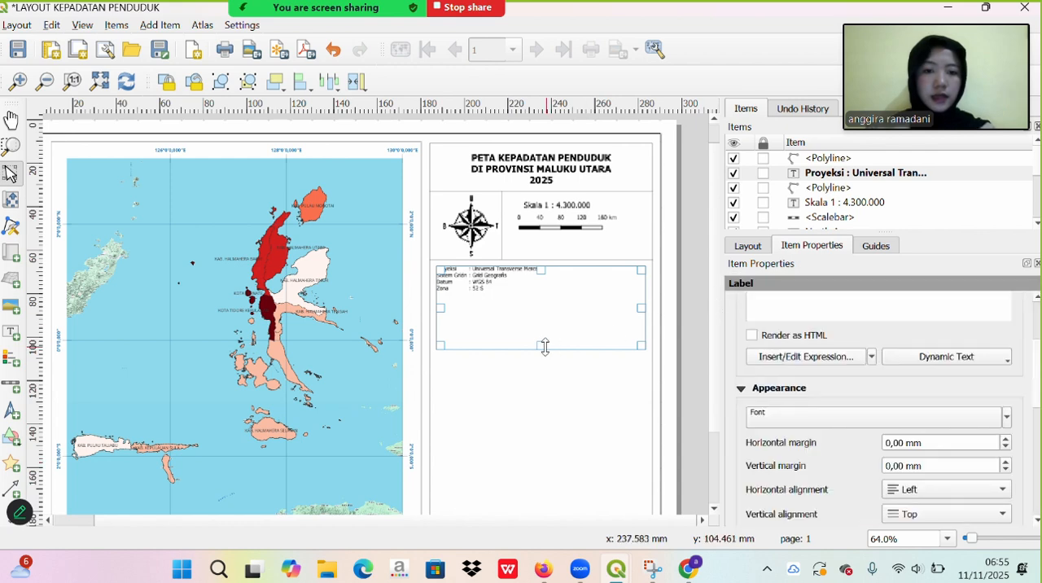
- Reduce the projection label's height so the frame just encloses its four lines of text, and deselect it
drag(535, 345, 527, 290)
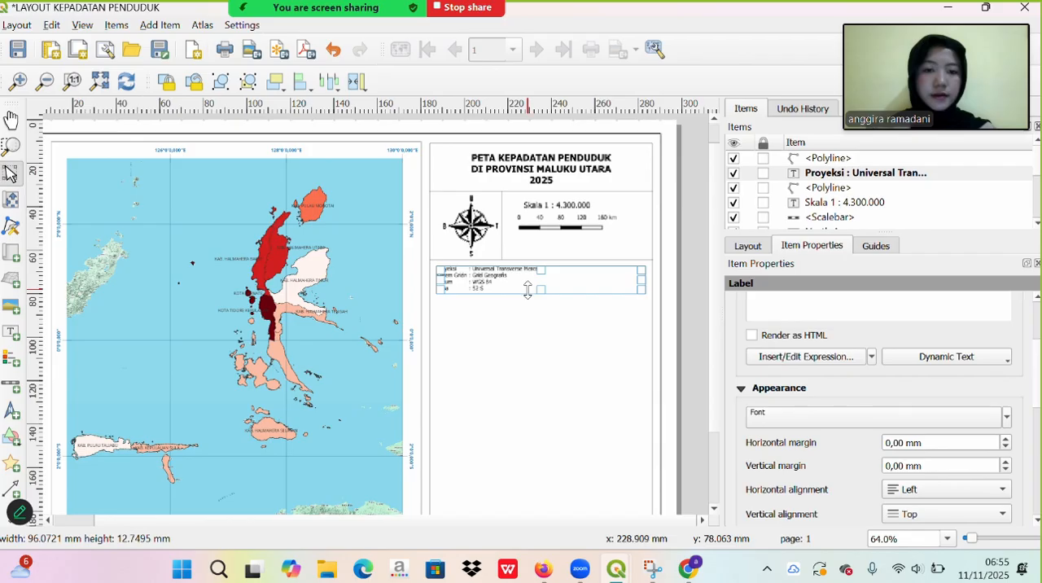
drag(527, 289, 529, 294)
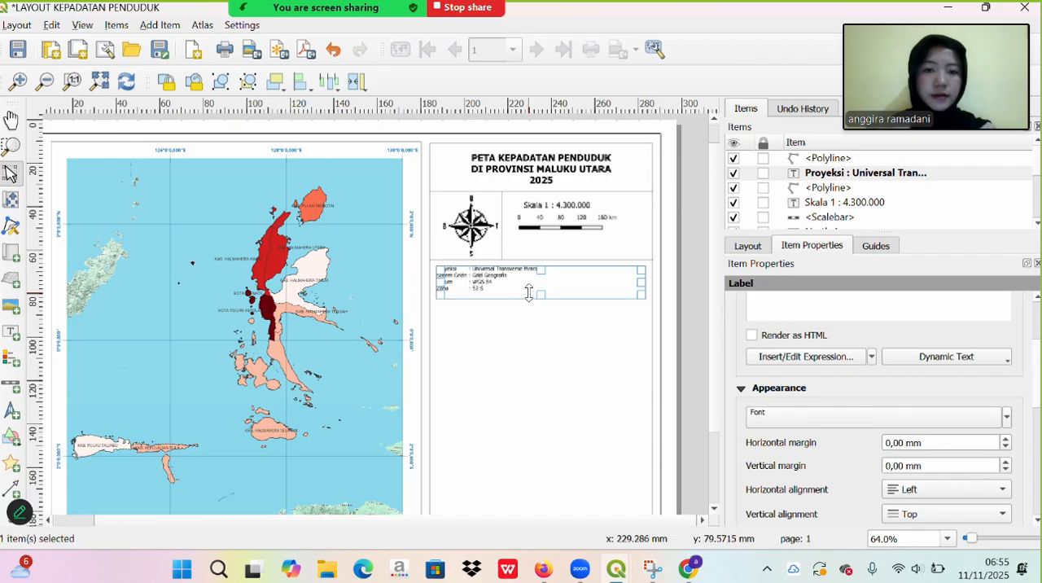
click(608, 359)
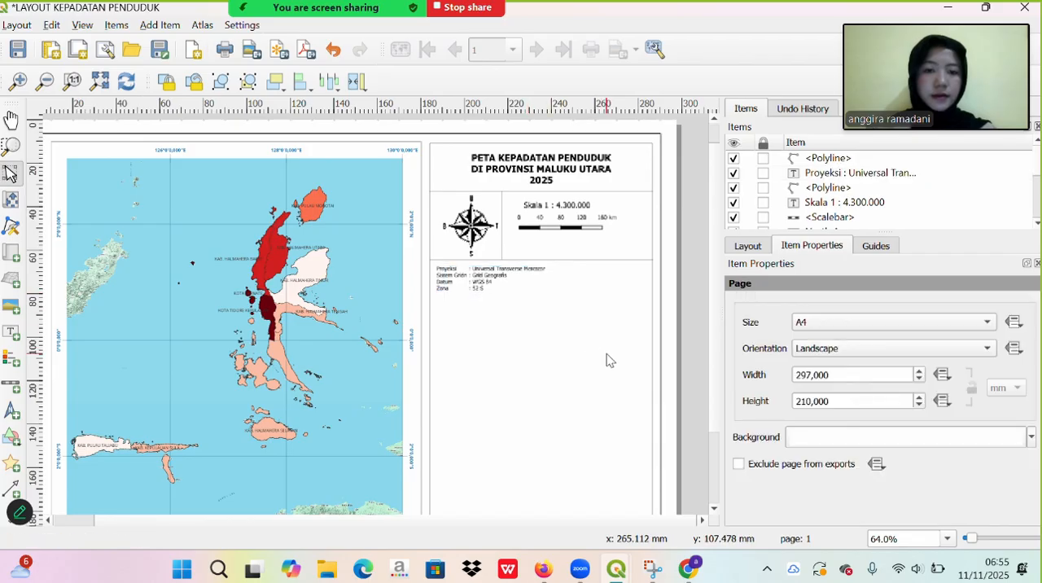
- Duplicate the horizontal dividing line above the projection label and place the copy across the side panel just below the label
click(587, 259)
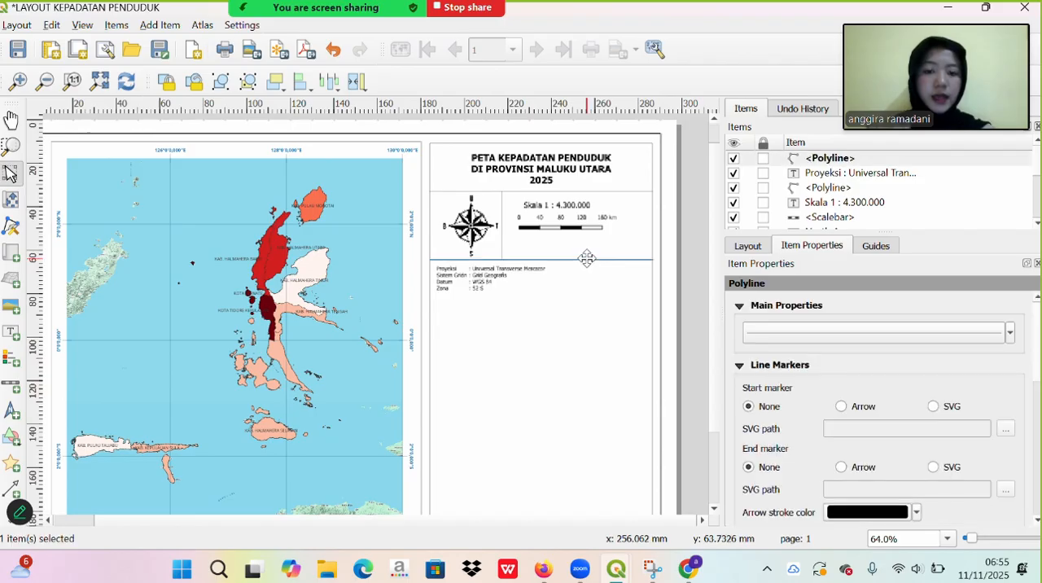
key(ctrl+v)
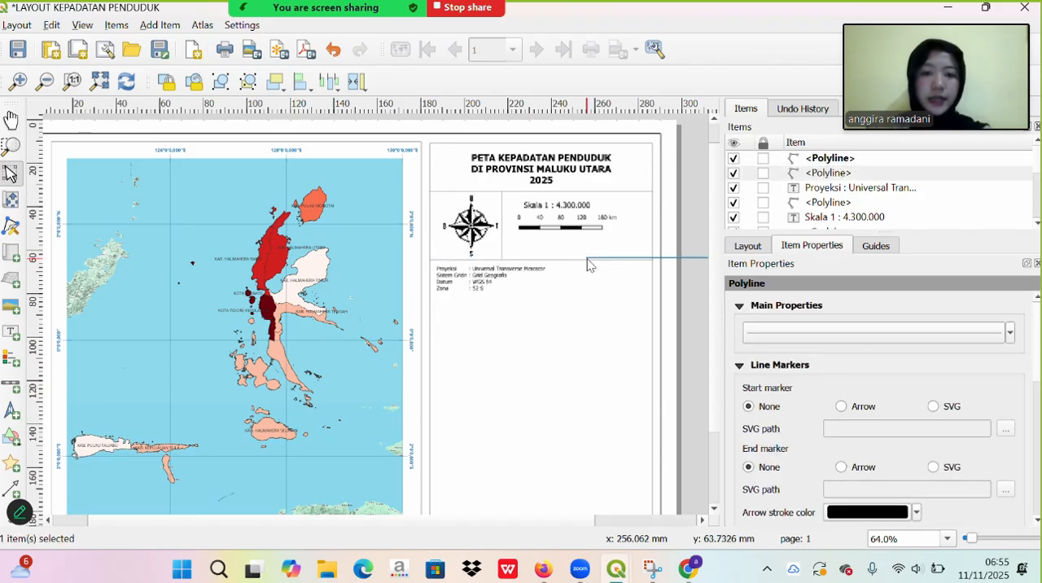
drag(675, 256, 521, 299)
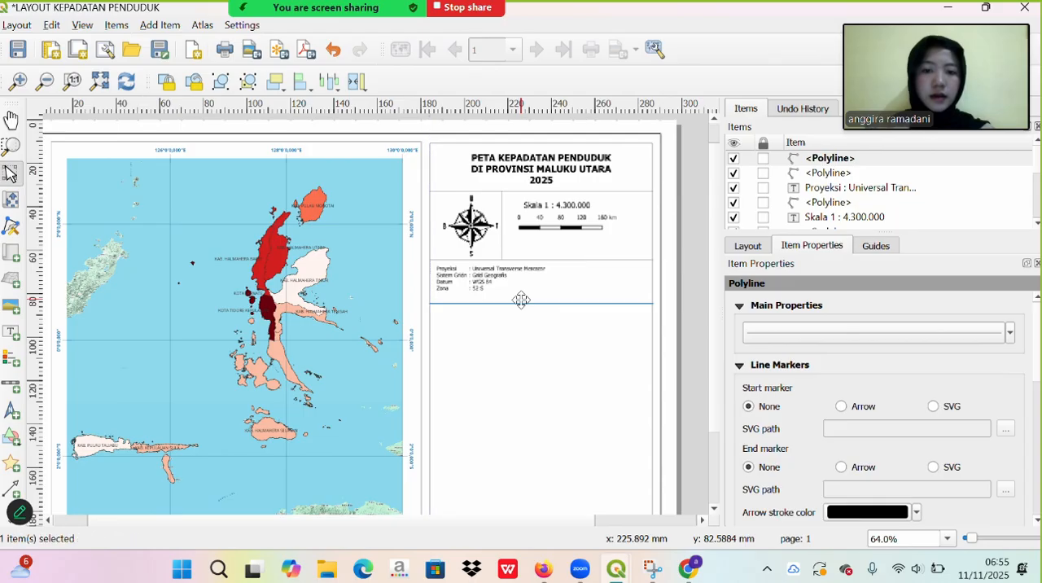
click(570, 318)
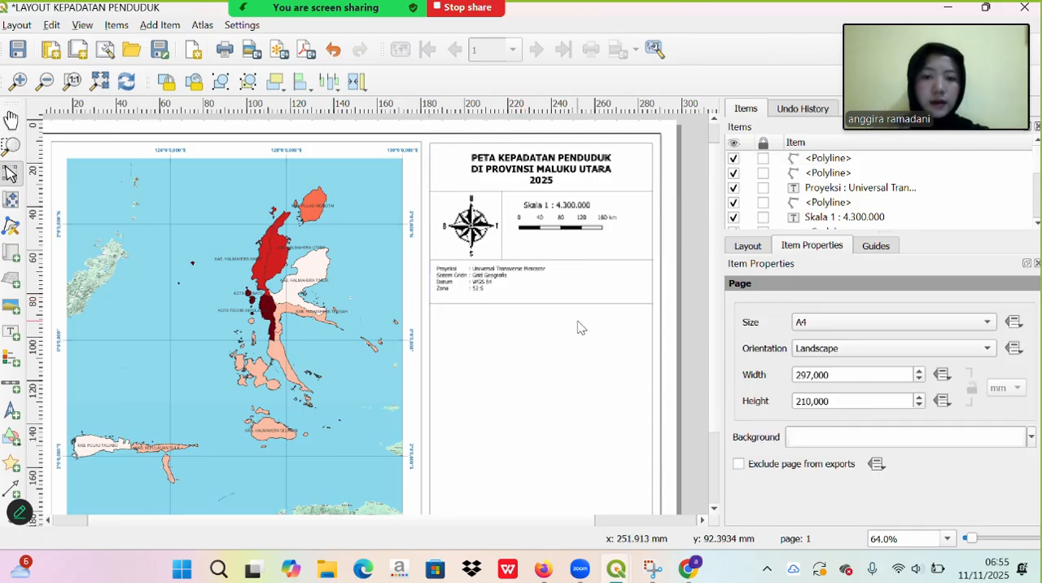
- Add a map legend across the side panel below the new dividing line
key(super+shift+s)
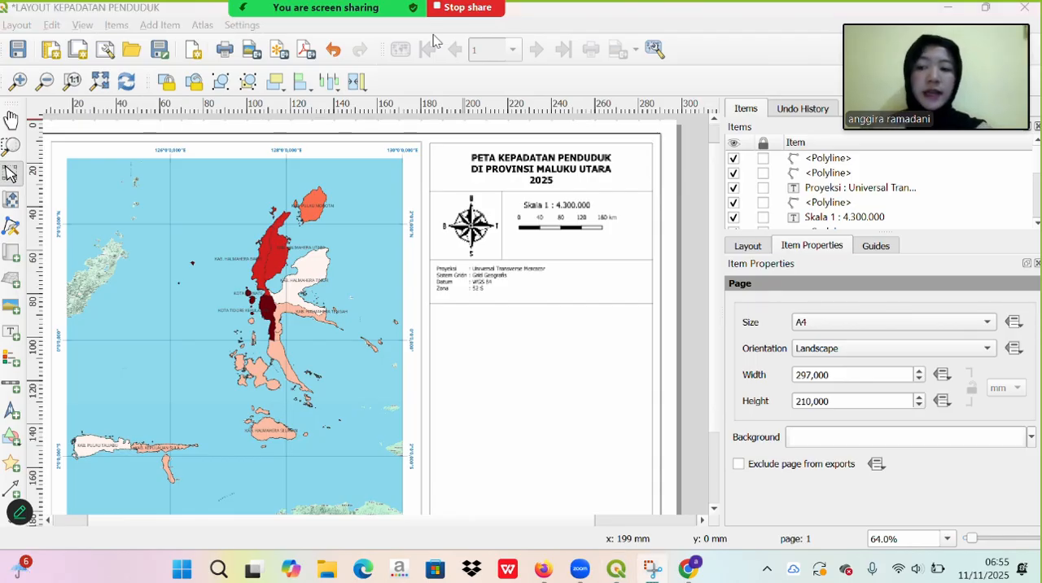
click(14, 368)
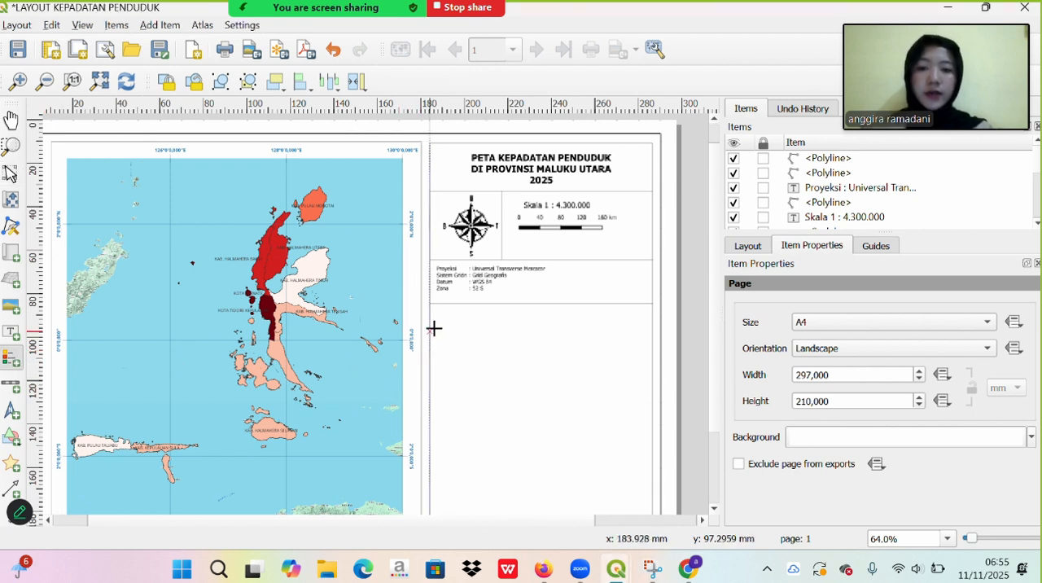
drag(438, 314, 644, 392)
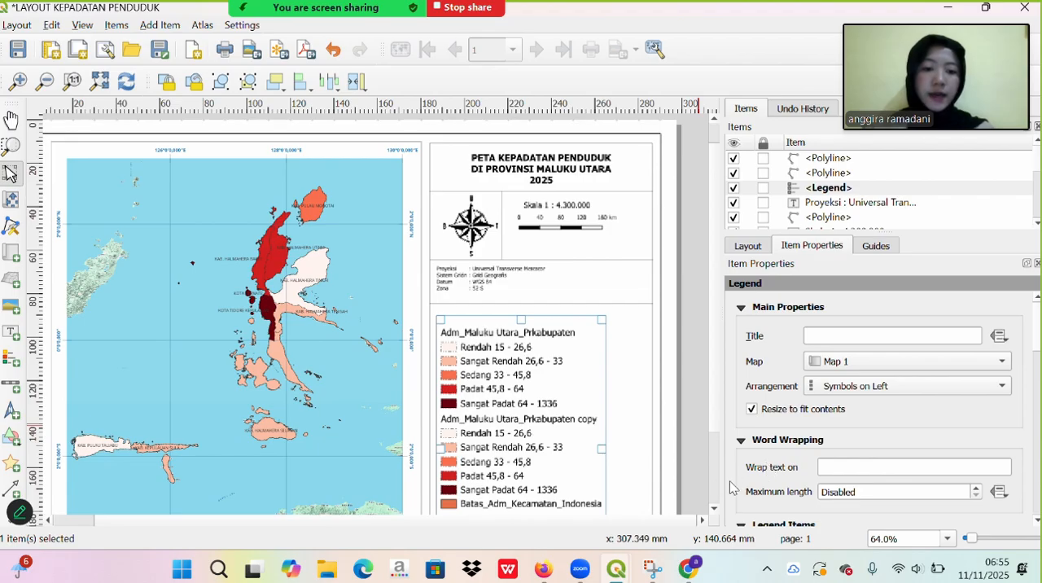
- Turn off automatic updating of the legend items so the duplicate and unneeded layer entries can be edited
scroll(730, 488, down, 5)
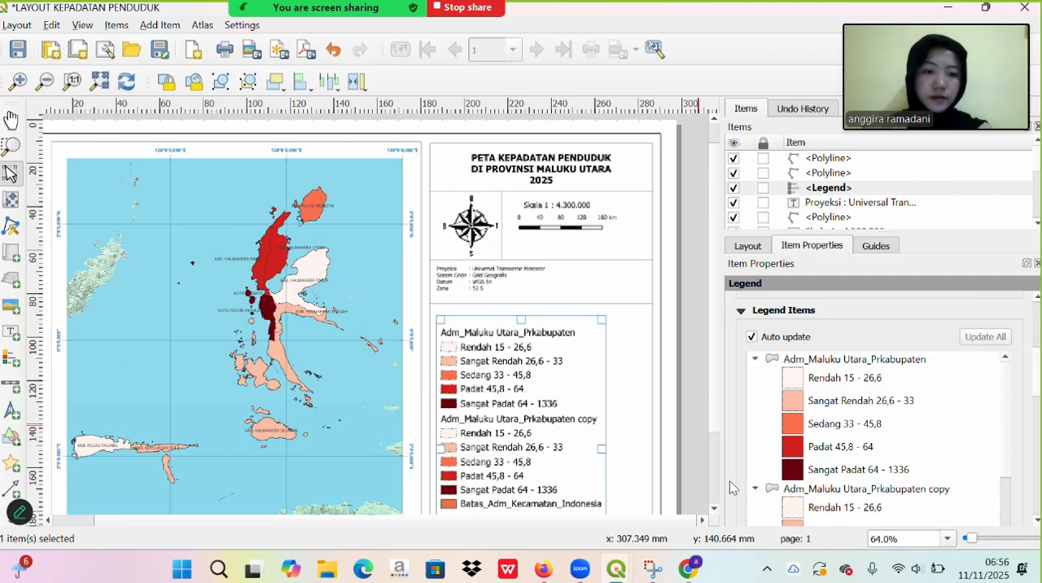
click(811, 490)
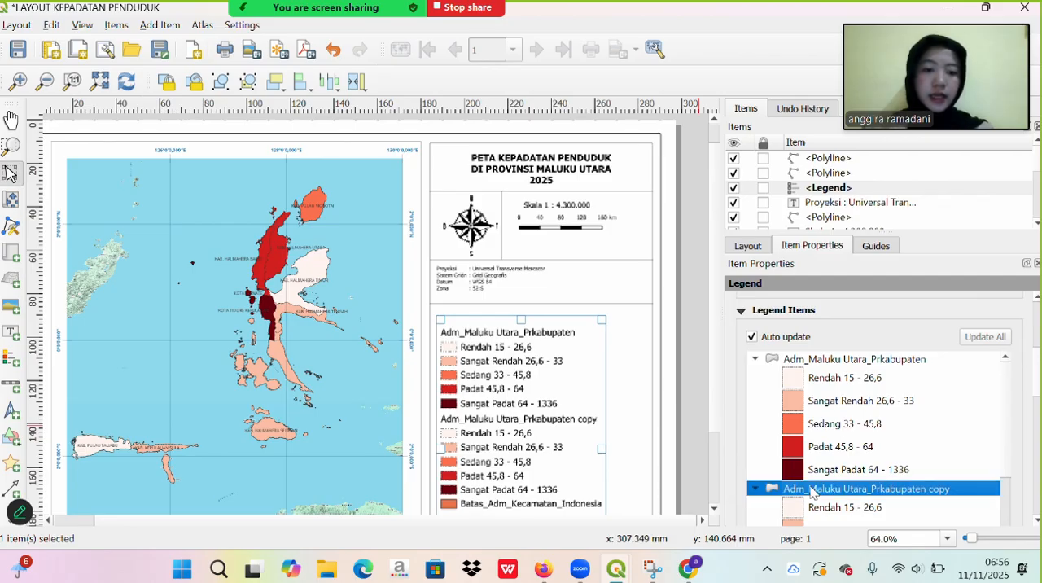
scroll(760, 455, down, 5)
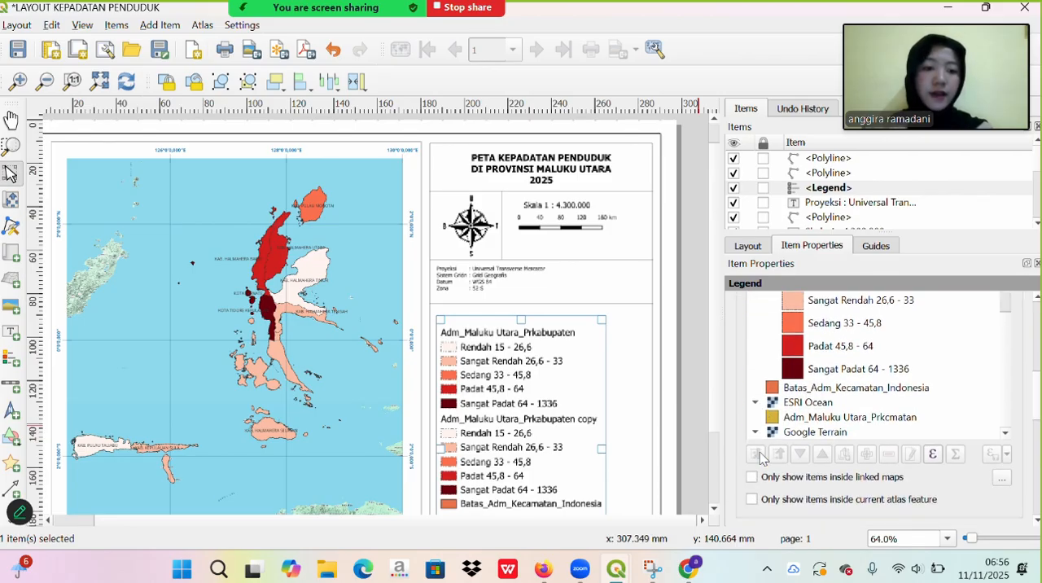
click(863, 388)
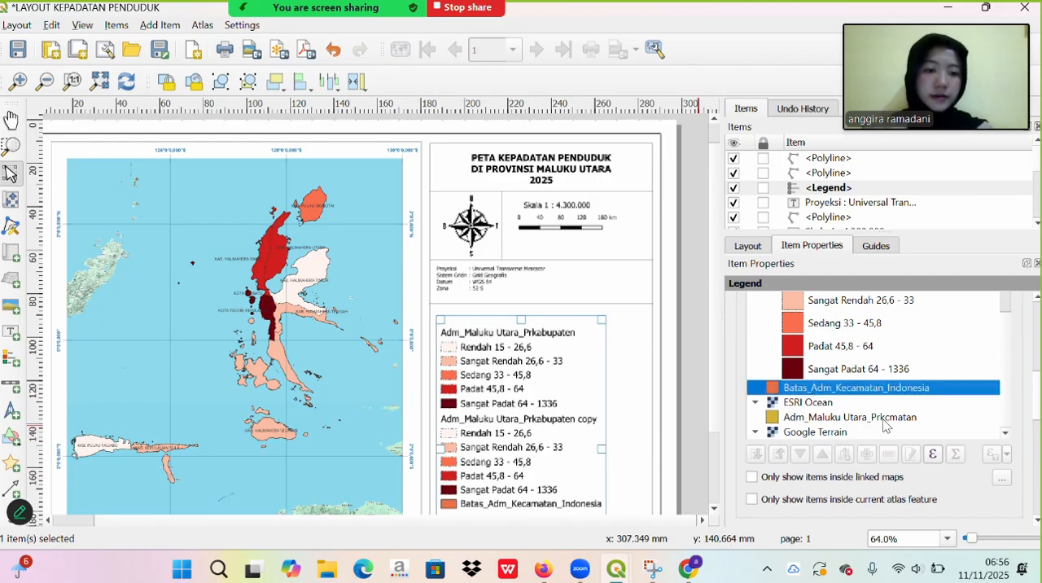
scroll(799, 376, up, 10)
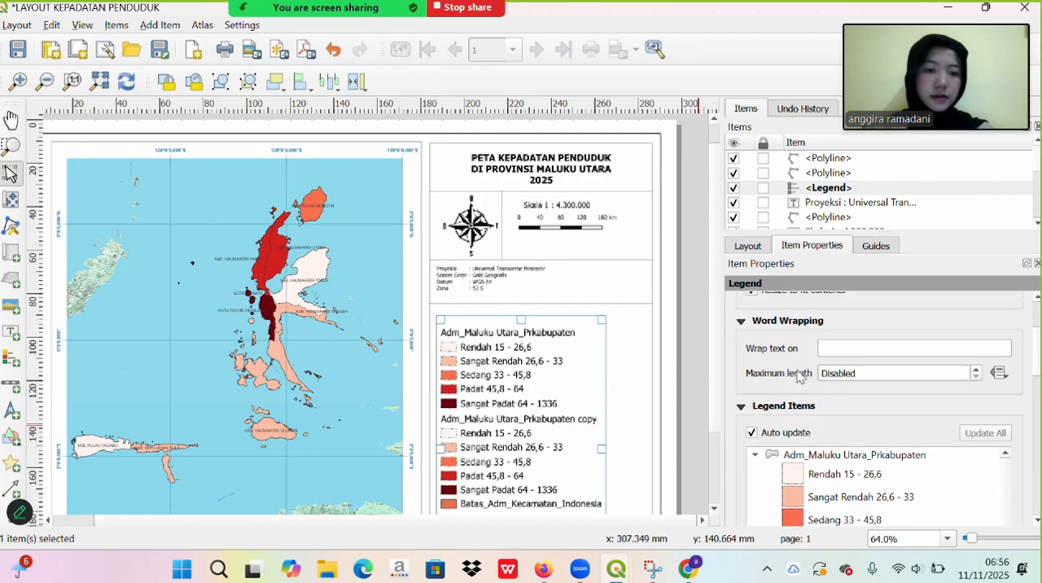
click(752, 433)
scroll(780, 491, down, 5)
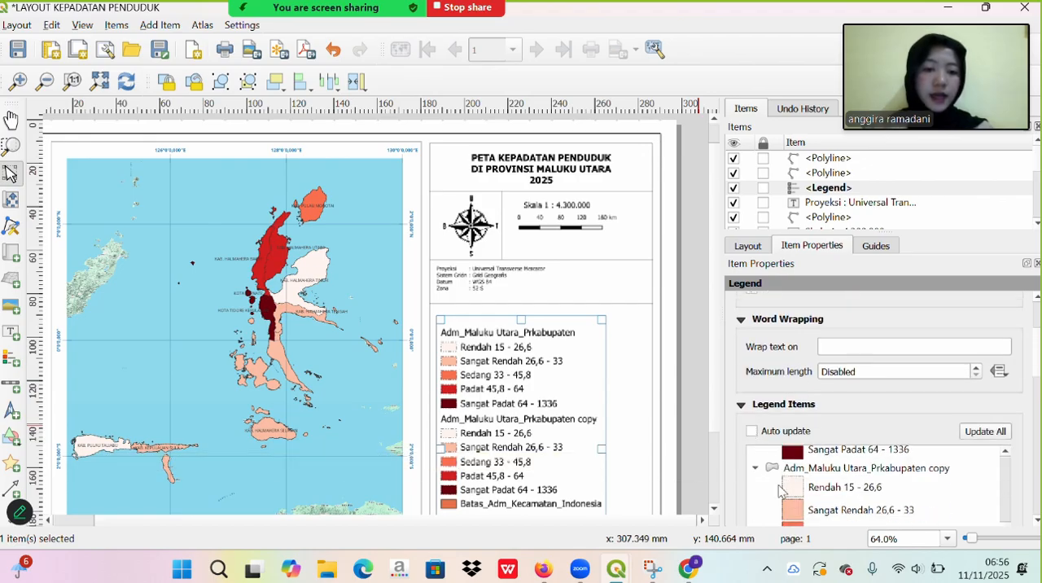
- Remove the Google Terrain, Adm_Maluku Utara_Prkcmatan and ESRI Ocean entries from the legend items
scroll(779, 491, down, 5)
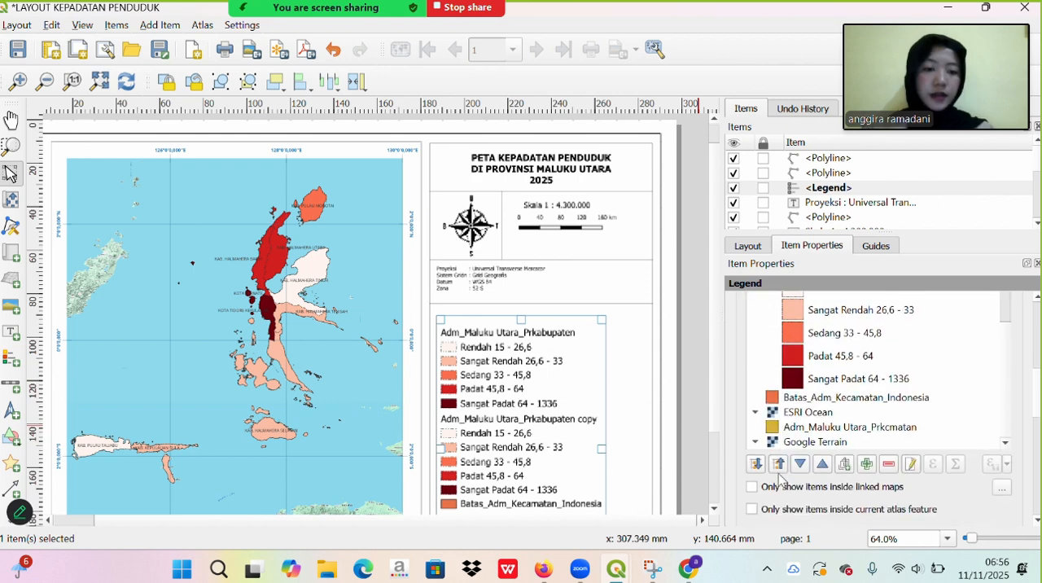
click(828, 443)
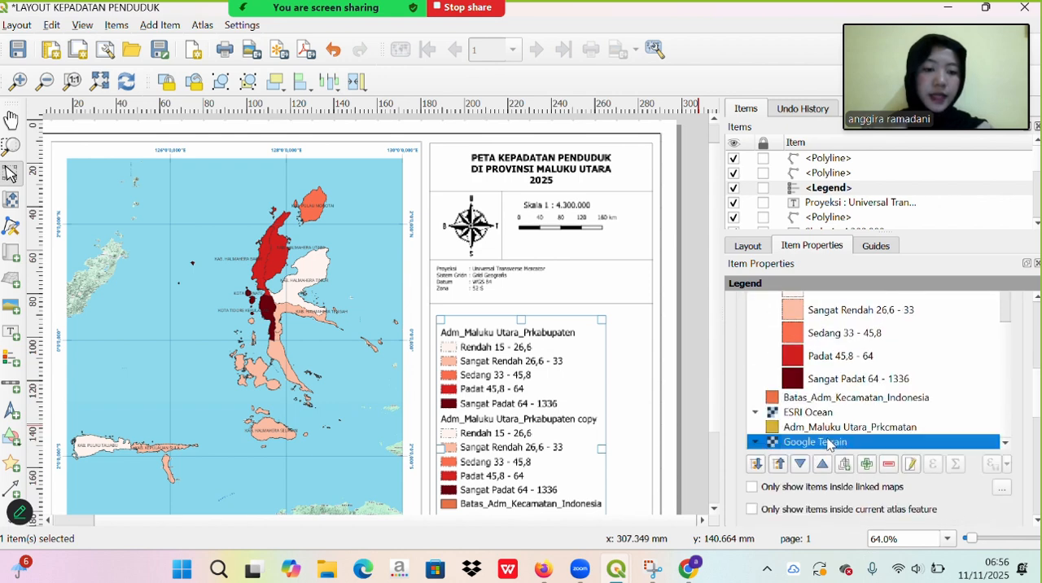
click(890, 463)
click(885, 443)
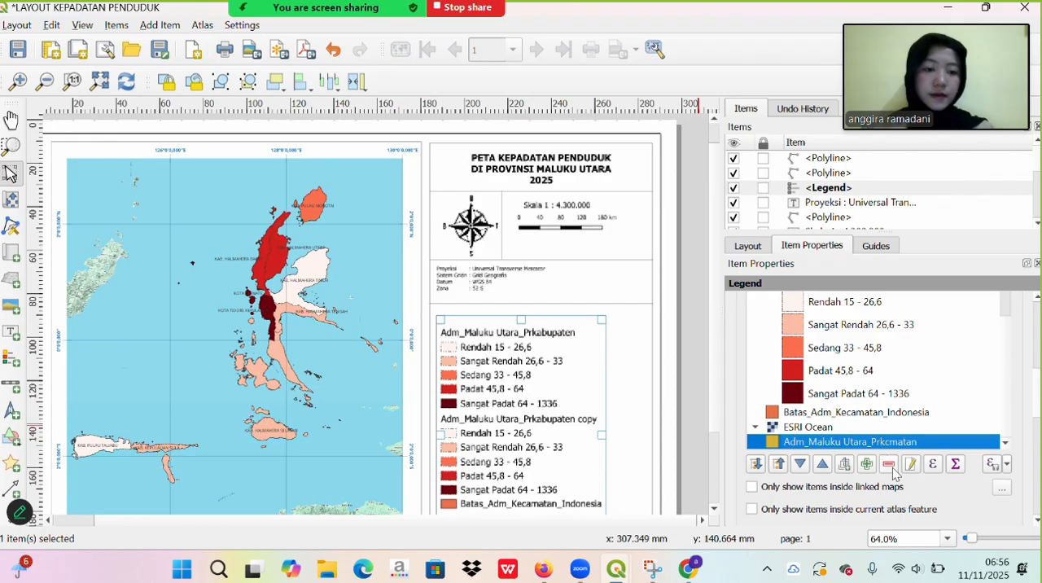
click(889, 463)
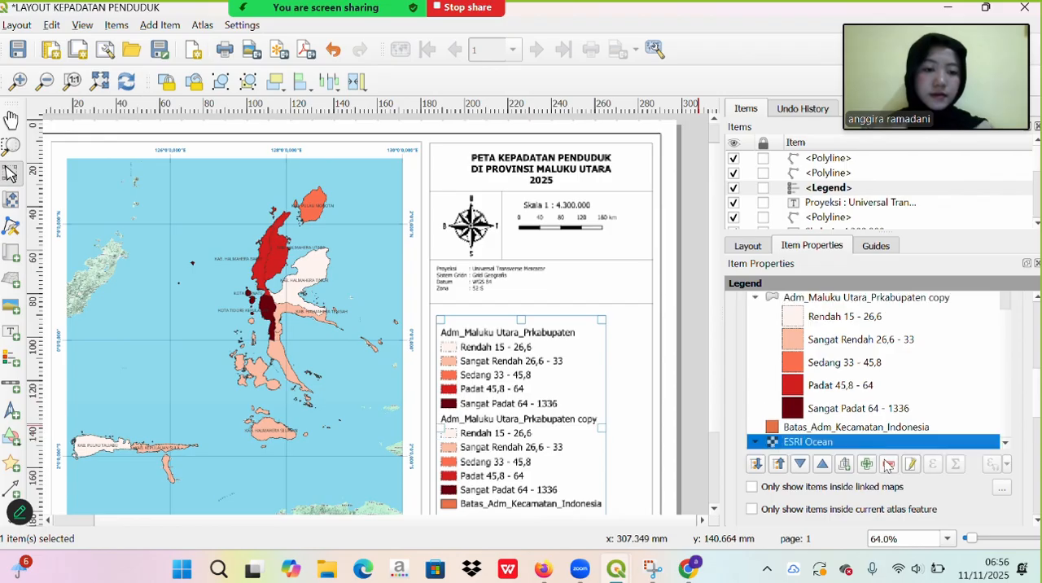
click(887, 464)
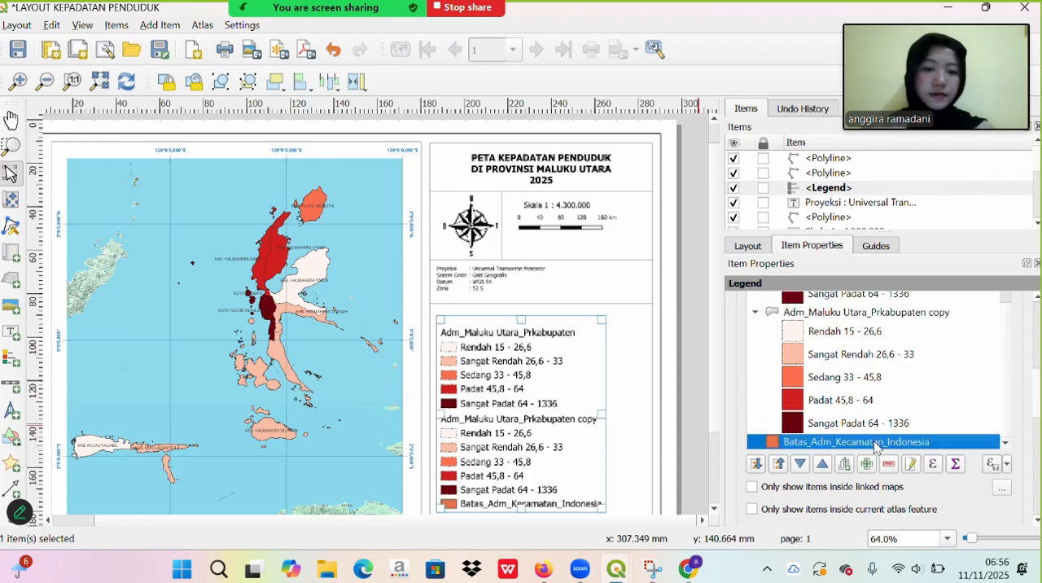
- Remove the Batas_Adm_Kecamatan_Indonesia entry and the duplicate Adm_Maluku Utara_Prkabupaten copy layer from the legend items
click(876, 441)
click(888, 463)
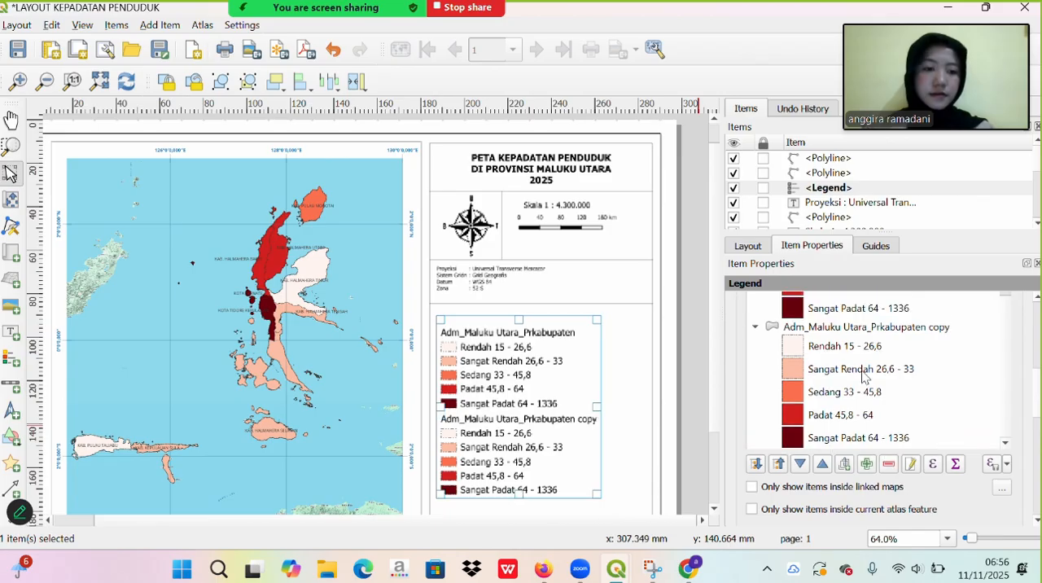
click(846, 328)
click(887, 464)
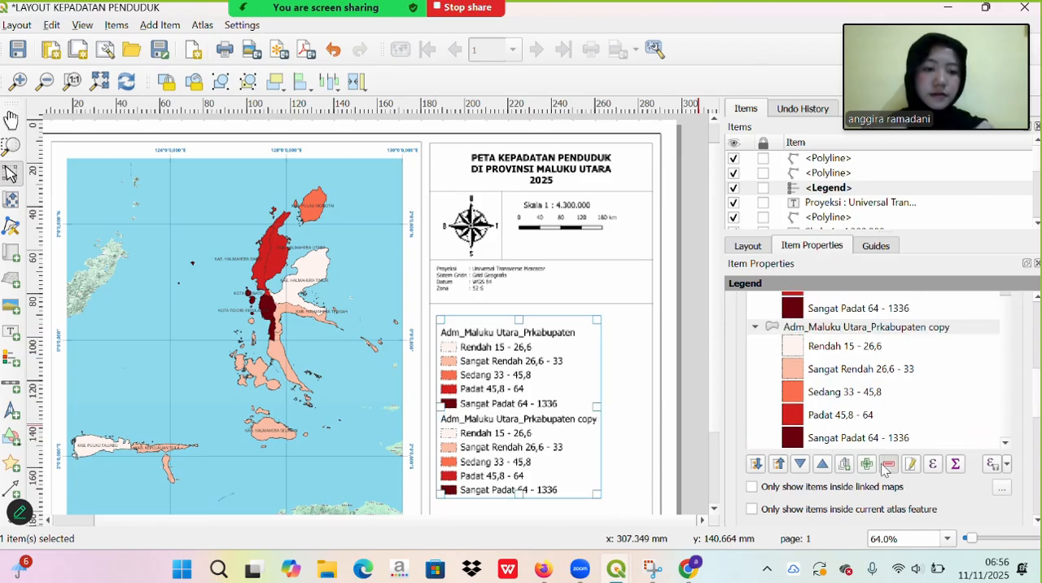
- Rename the remaining Adm_Maluku Utara_Prkabupaten legend entry as "Kepadatan Penduduk (Jiwa/Km2)" and deselect the legend
scroll(842, 413, up, 2)
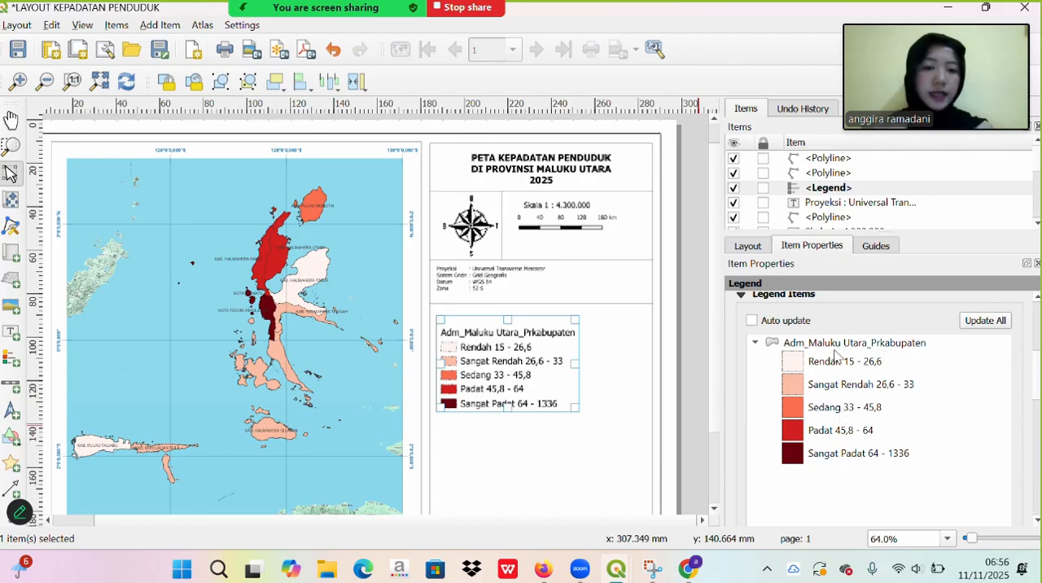
double_click(833, 349)
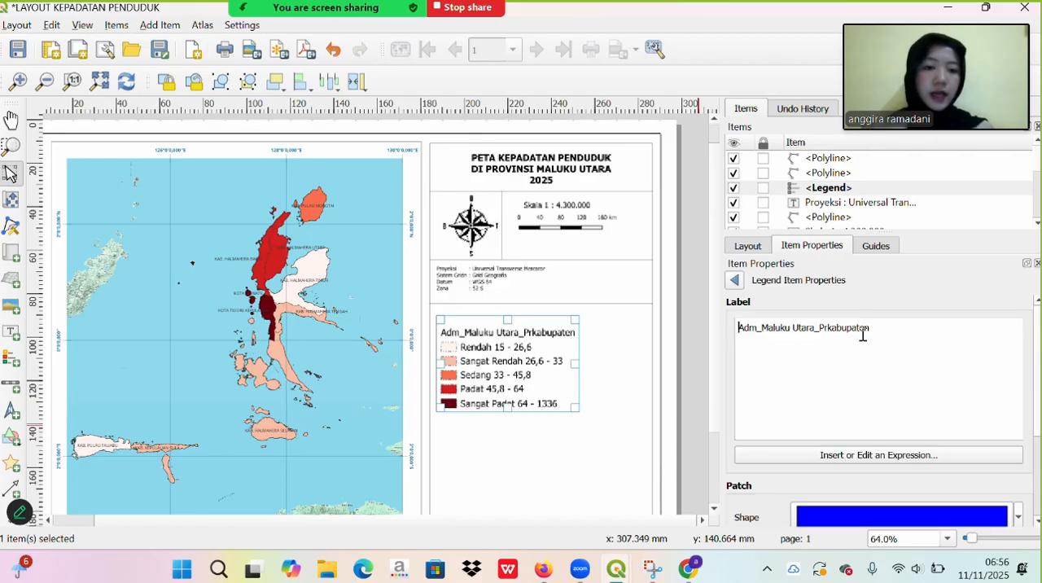
key(BackSpace)
key(BackSpace)
key(BackSpace)
key(BackSpace)
key(BackSpace)
key(BackSpace)
key(BackSpace)
key(BackSpace)
key(BackSpace)
key(BackSpace)
key(BackSpace)
key(BackSpace)
key(BackSpace)
key(BackSpace)
key(BackSpace)
key(BackSpace)
key(BackSpace)
key(BackSpace)
key(BackSpace)
key(BackSpace)
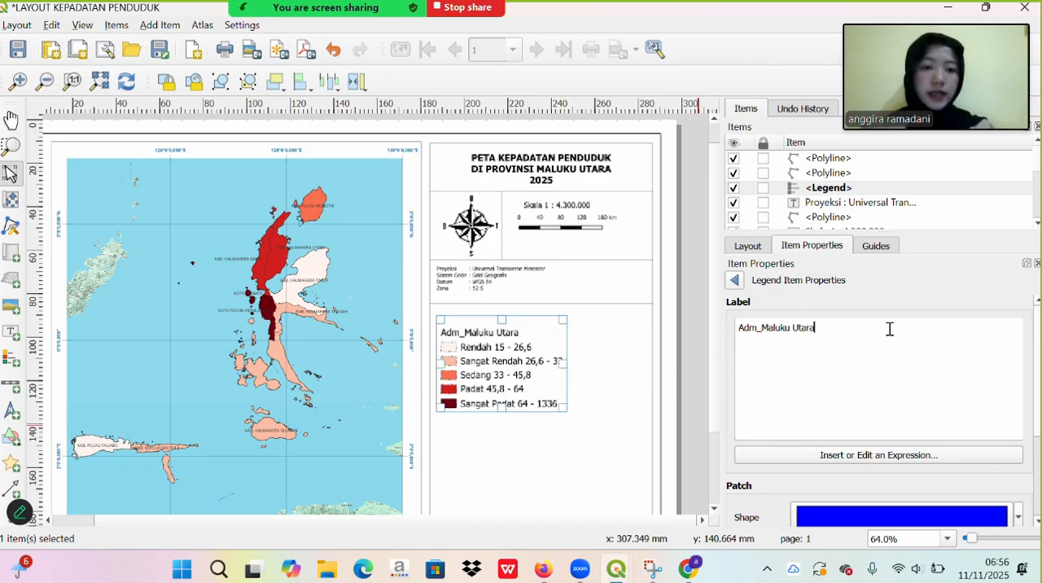
key(Caps_Lock)
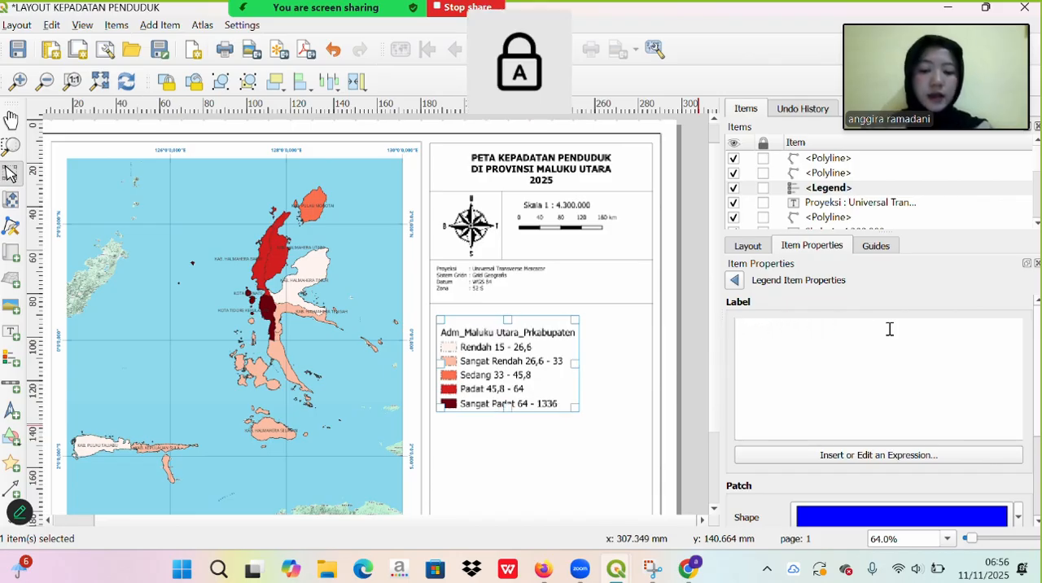
text(K)
key(Caps_Lock)
text(epadatan)
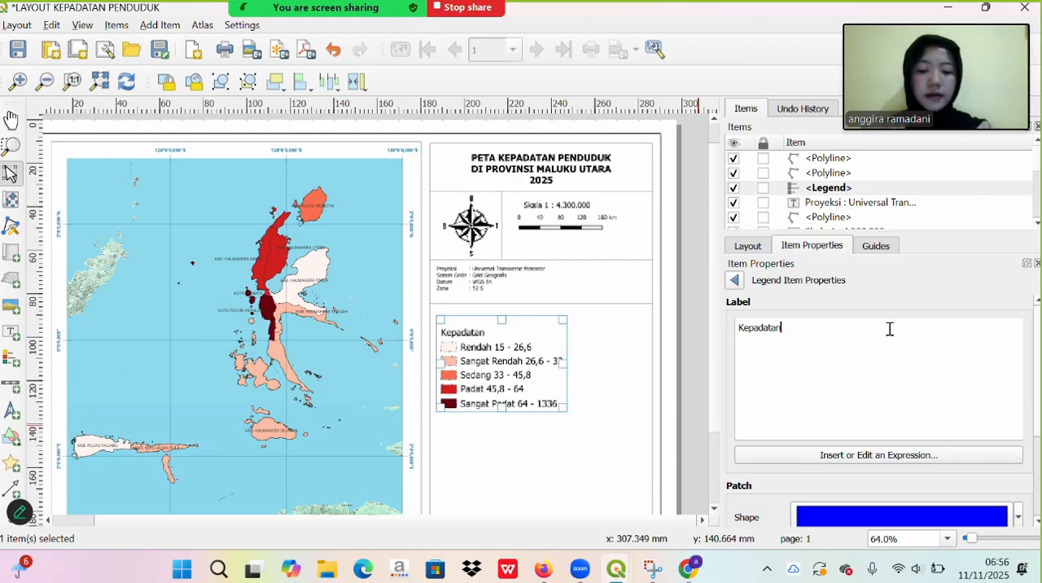
key(Caps_Lock)
text(P)
key(Caps_Lock)
text(enduduk)
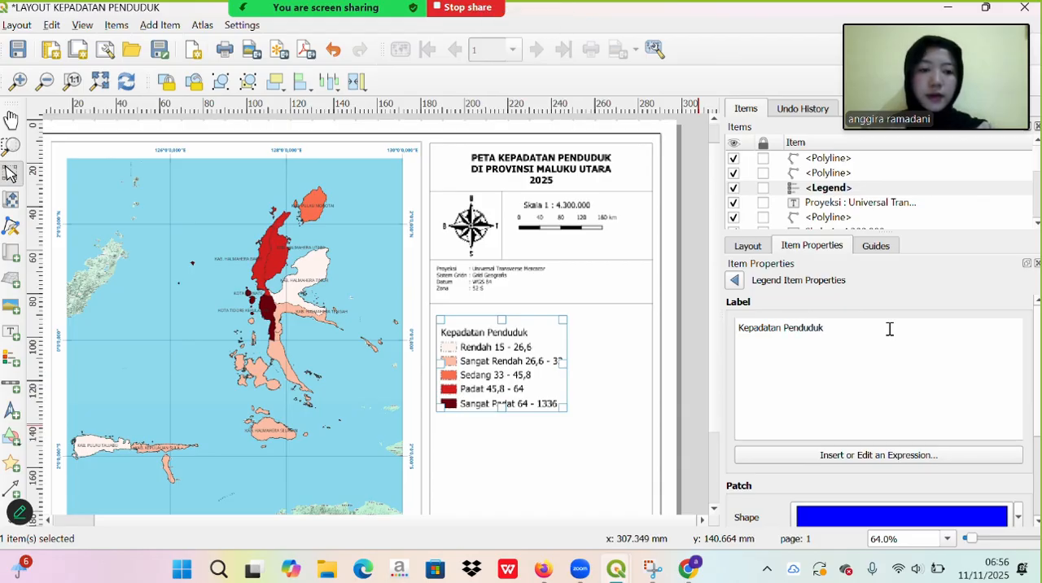
text( ()
key(Caps_Lock)
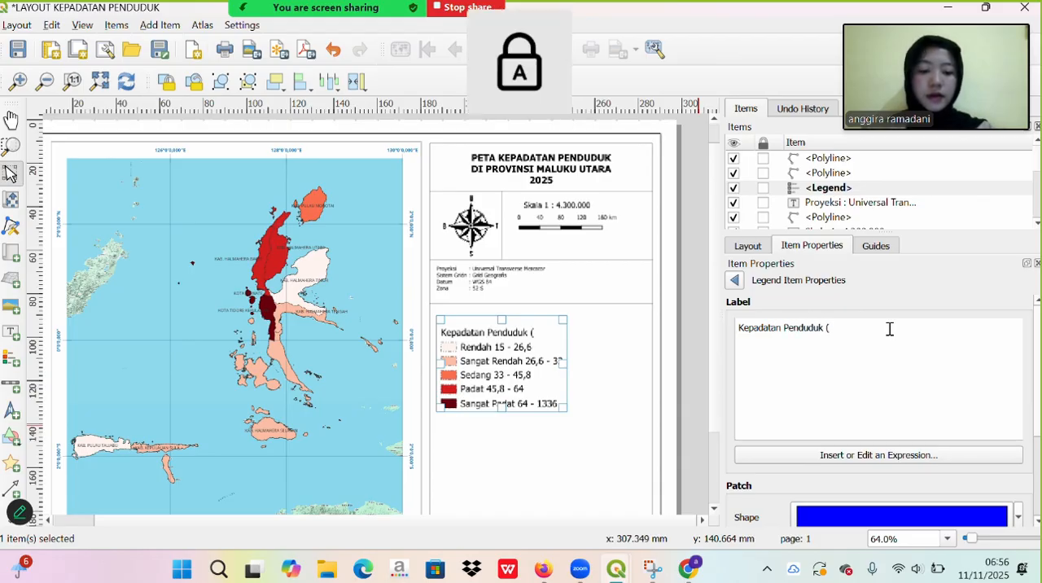
text(J)
key(Caps_Lock)
text(iwa/)
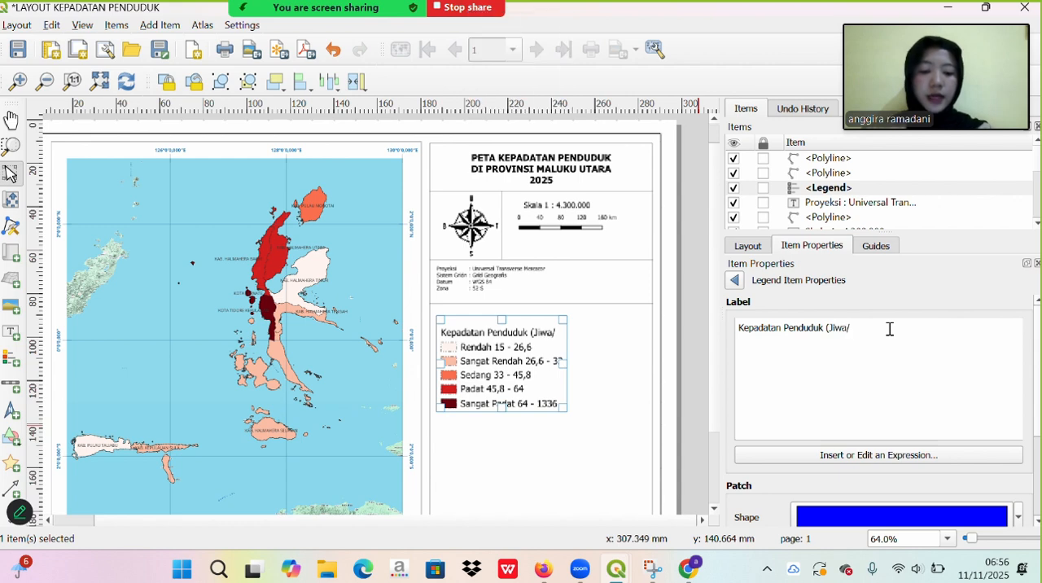
key(Caps_Lock)
text(K)
key(Caps_Lock)
text(m2)
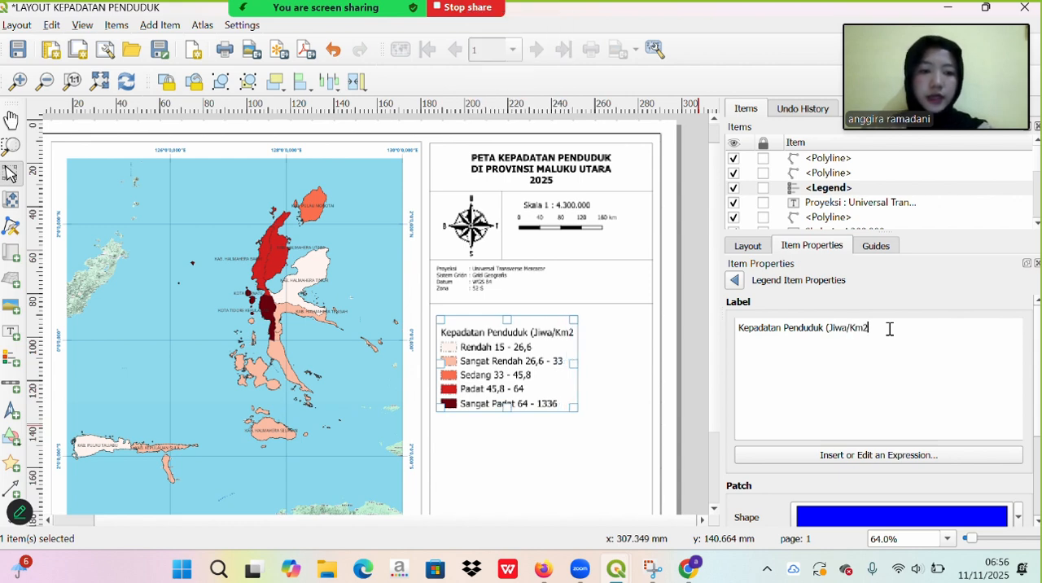
text())
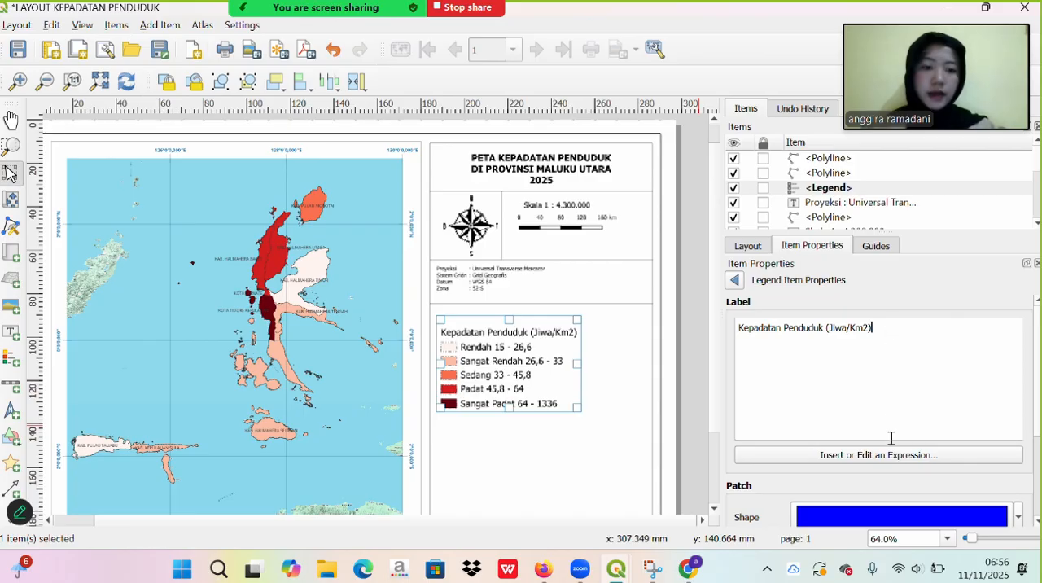
click(612, 358)
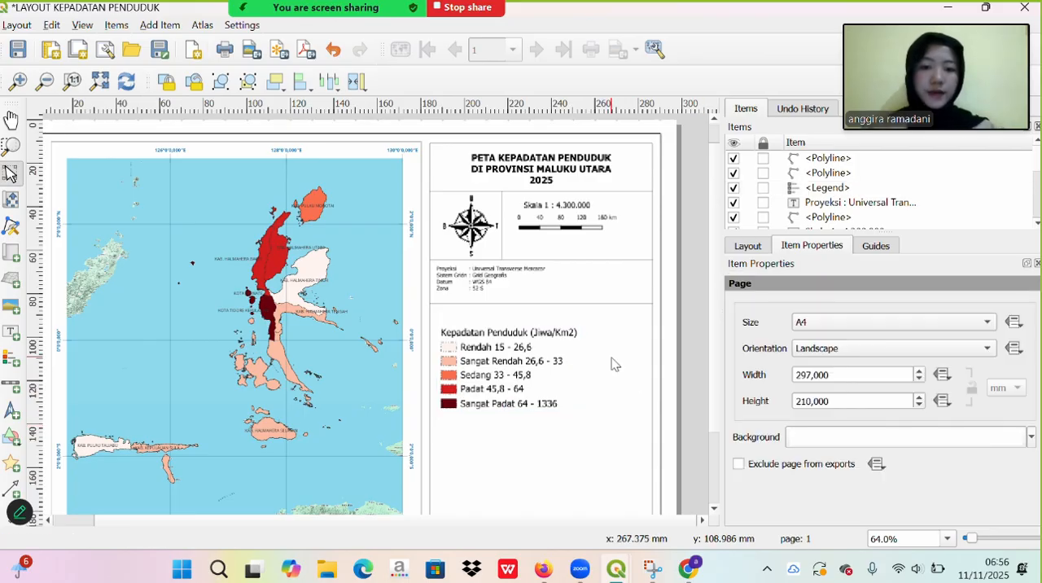
- Set the font size of the legend's item labels to 7 points
click(540, 364)
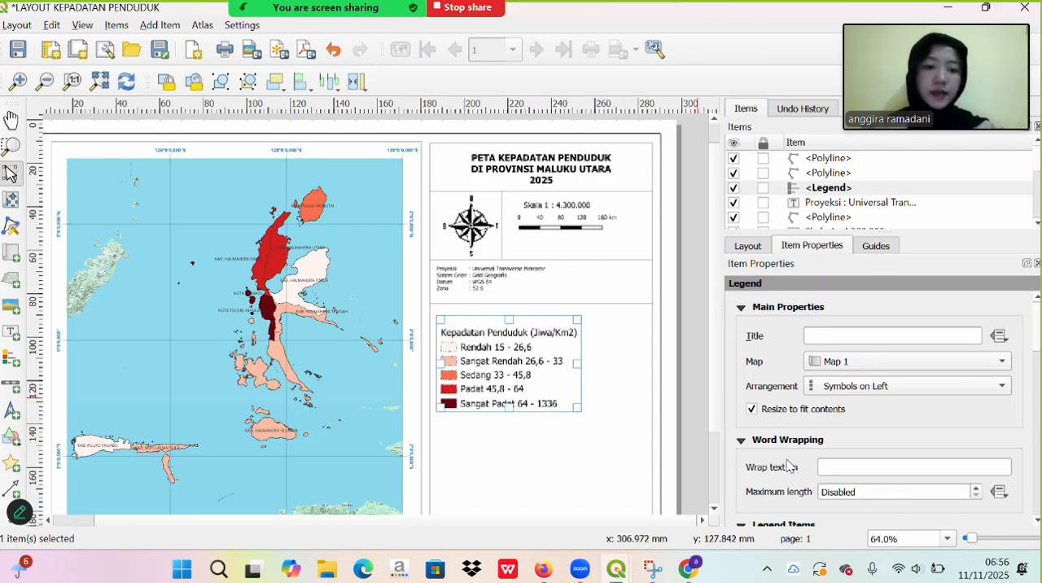
scroll(778, 502, down, 3)
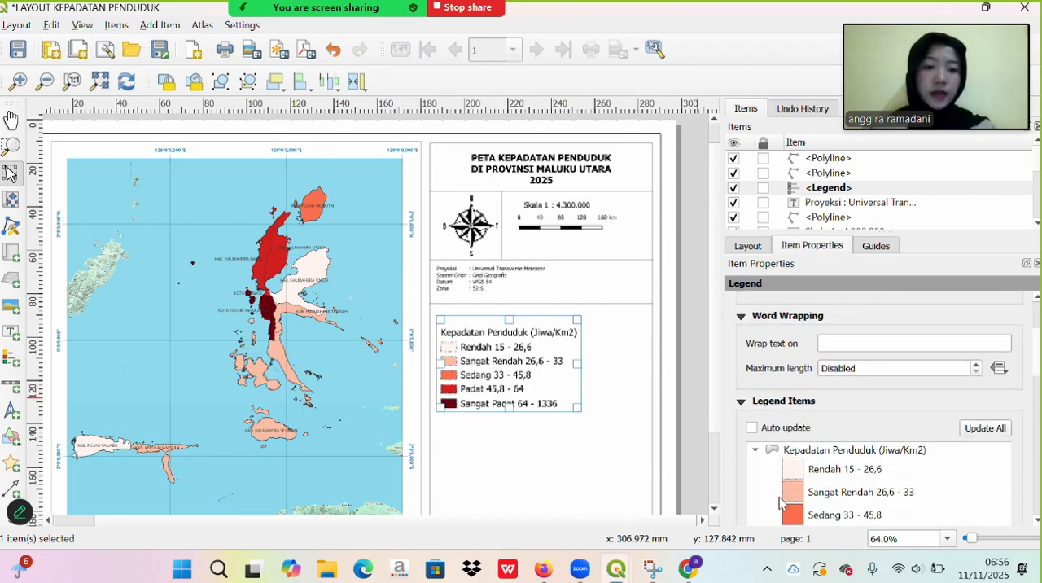
scroll(779, 502, down, 10)
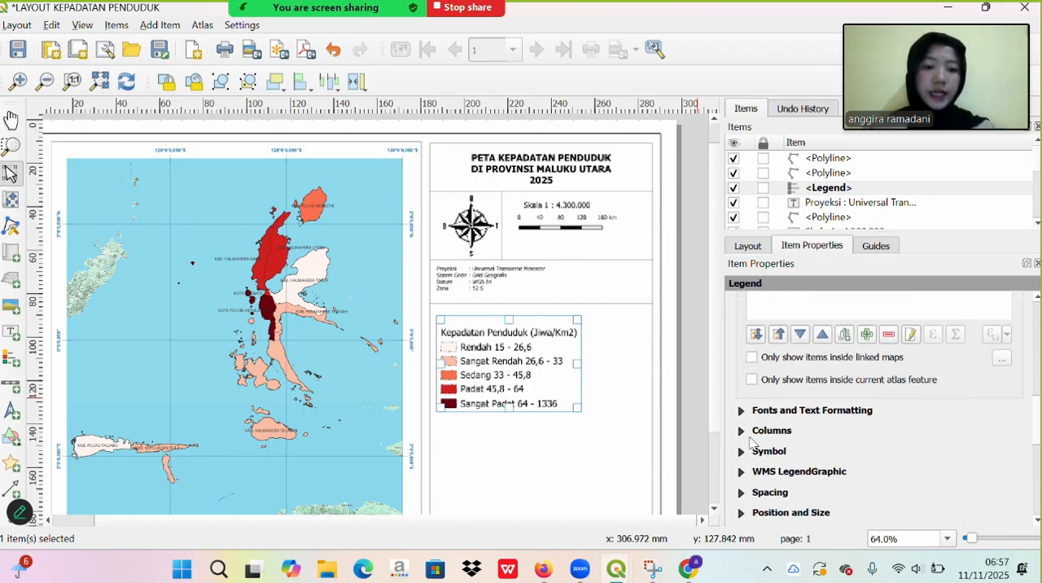
click(742, 411)
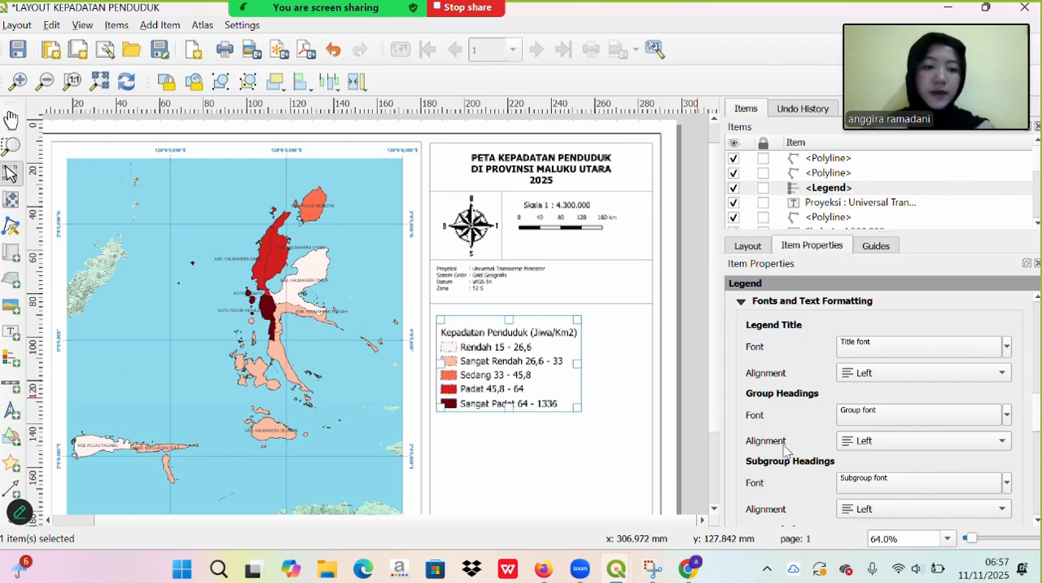
scroll(784, 448, down, 1)
scroll(784, 448, down, 2)
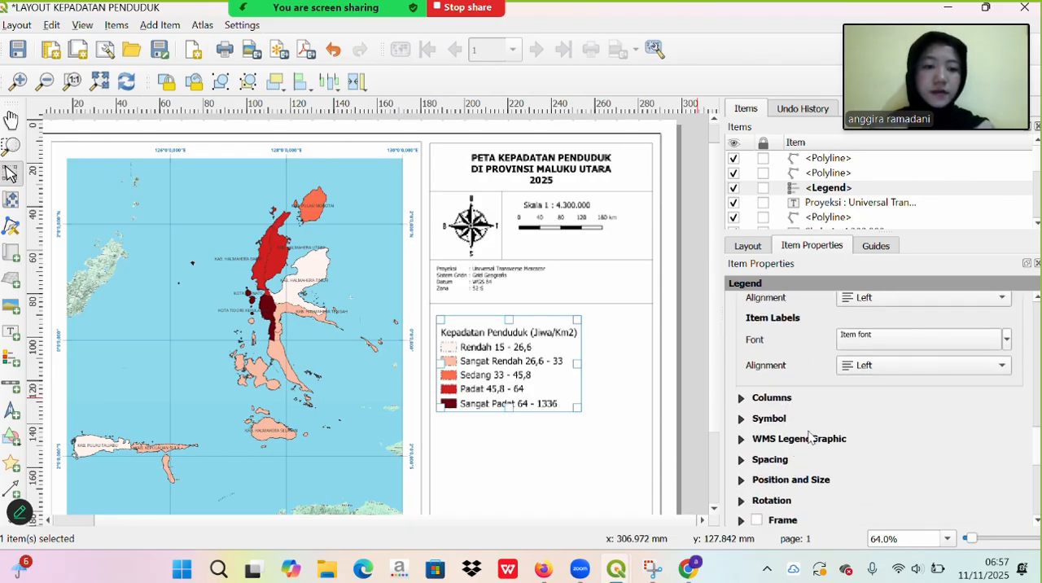
click(888, 341)
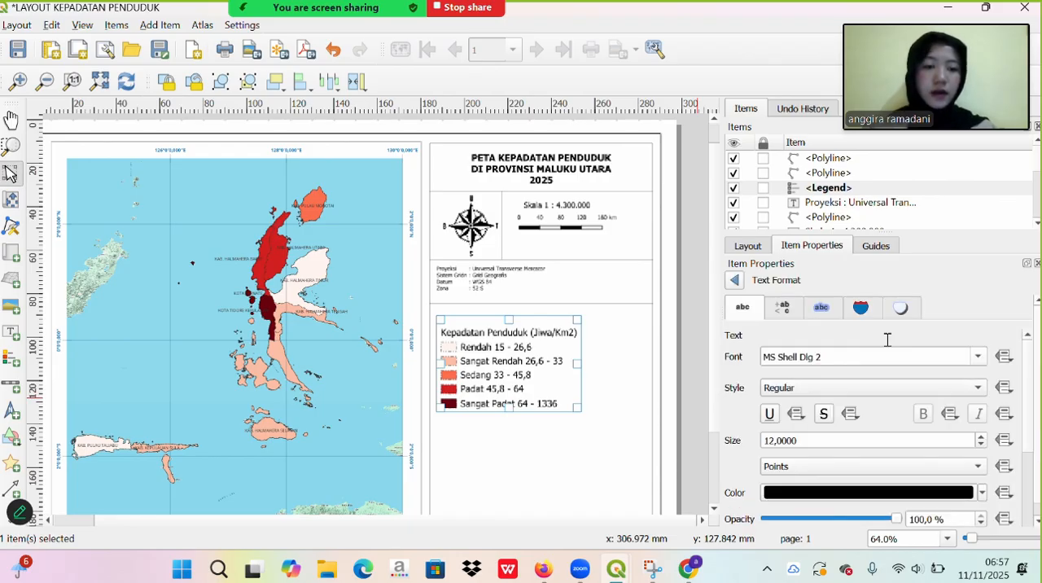
click(776, 441)
key(BackSpace)
key(BackSpace)
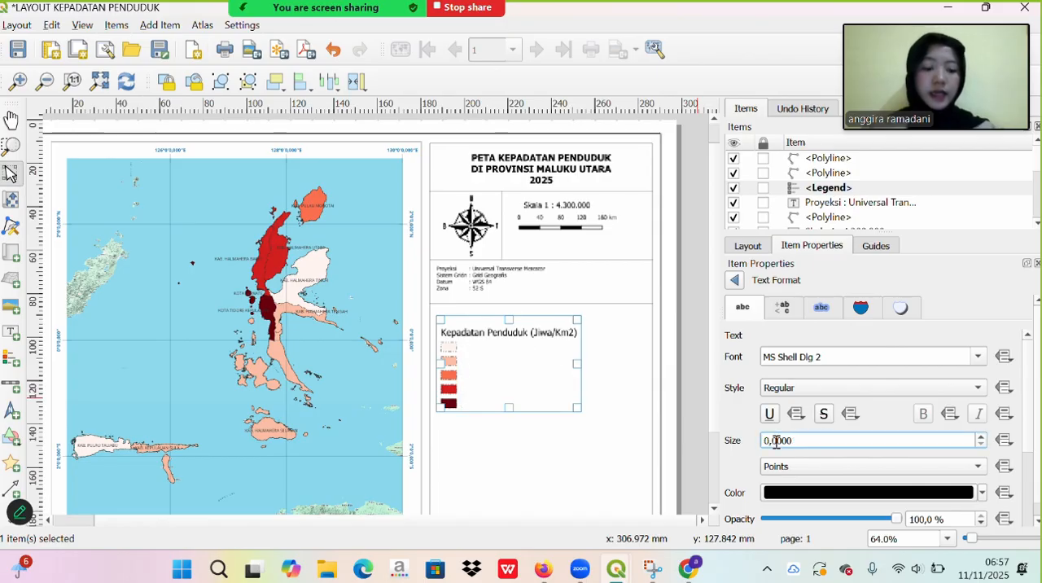
text(1)
text(6)
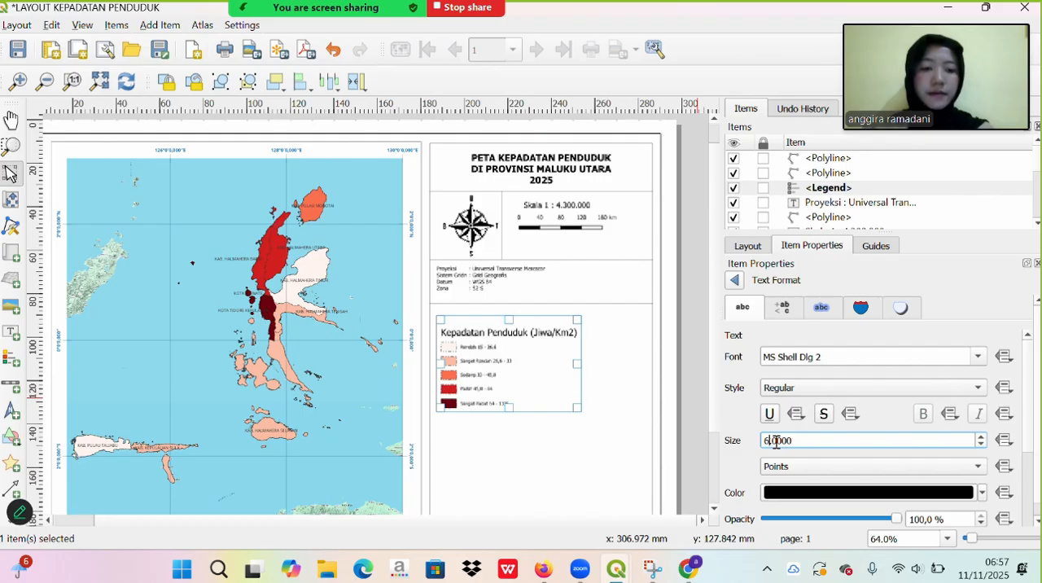
key(BackSpace)
text(70)
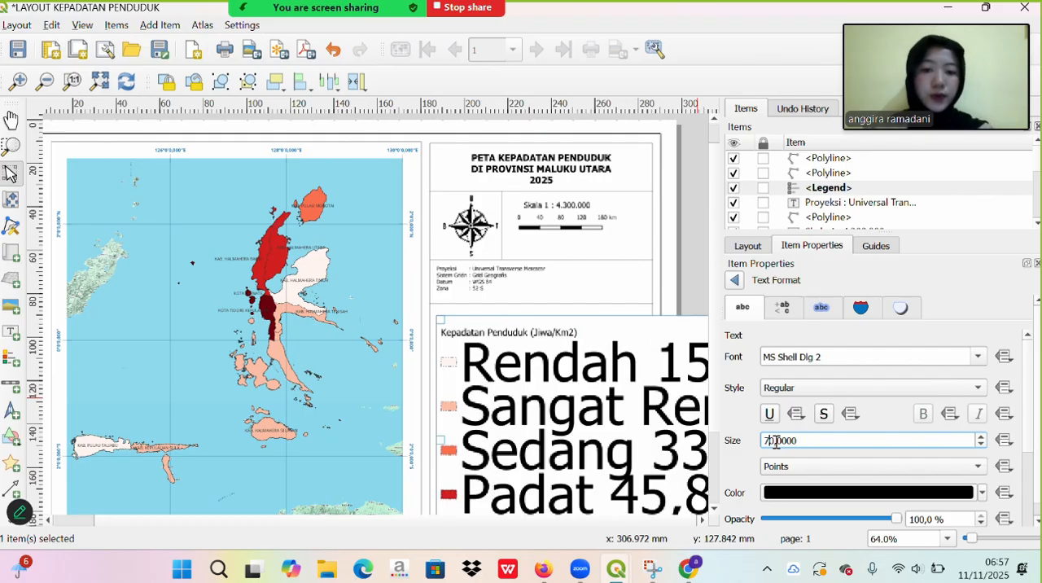
key(BackSpace)
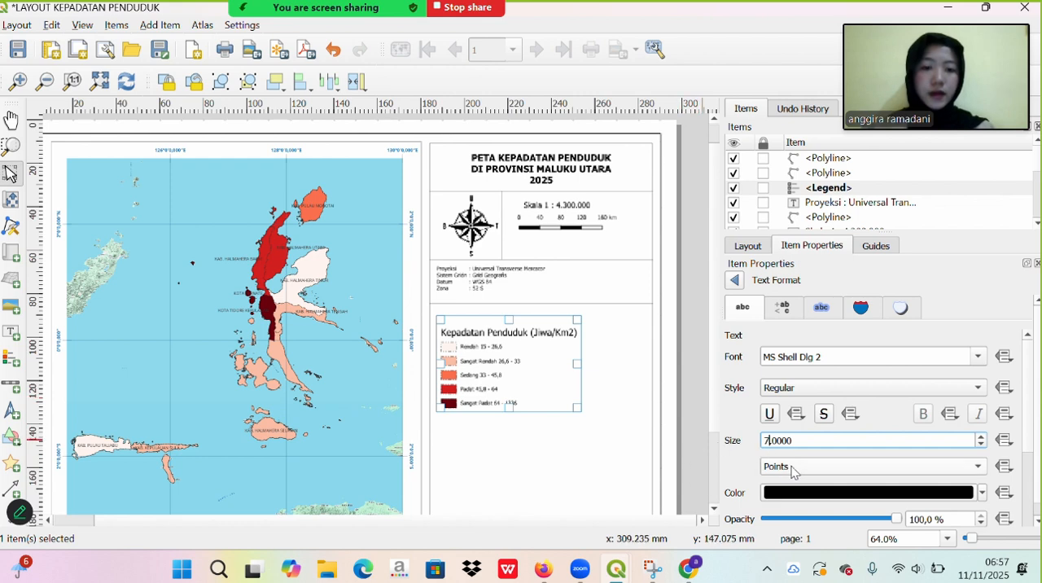
scroll(747, 463, down, 1)
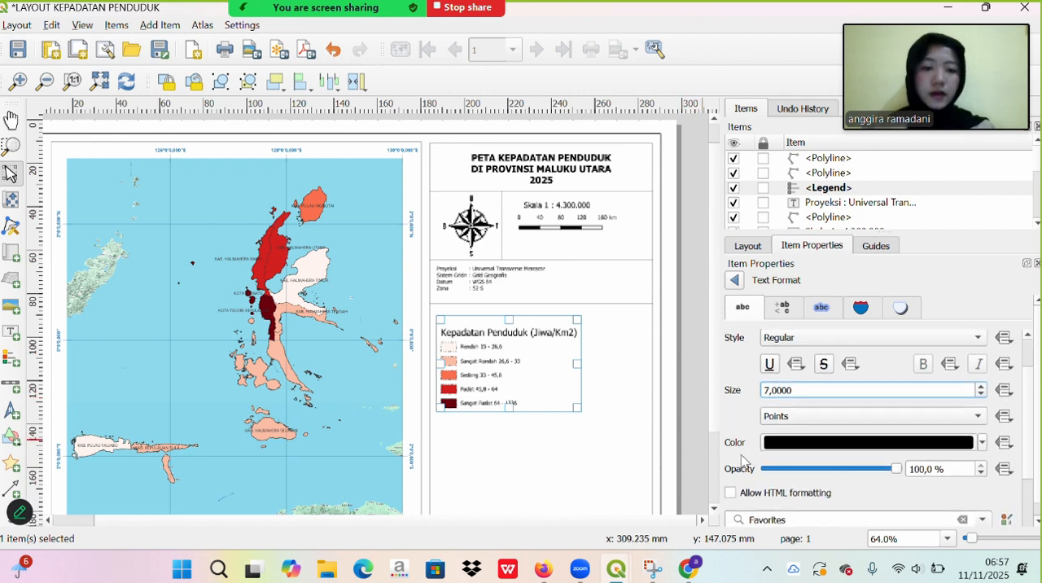
scroll(747, 456, up, 1)
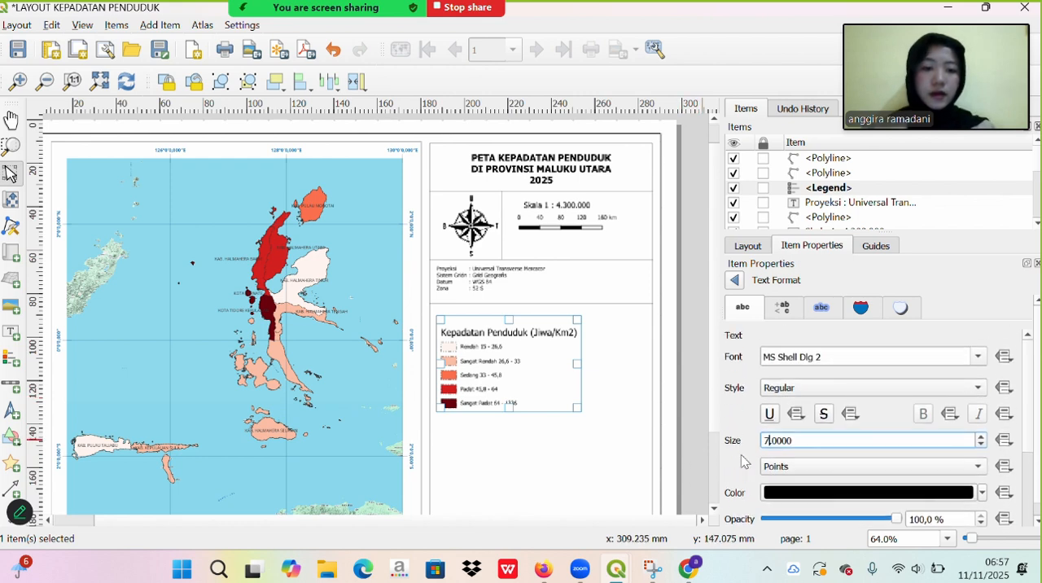
click(735, 281)
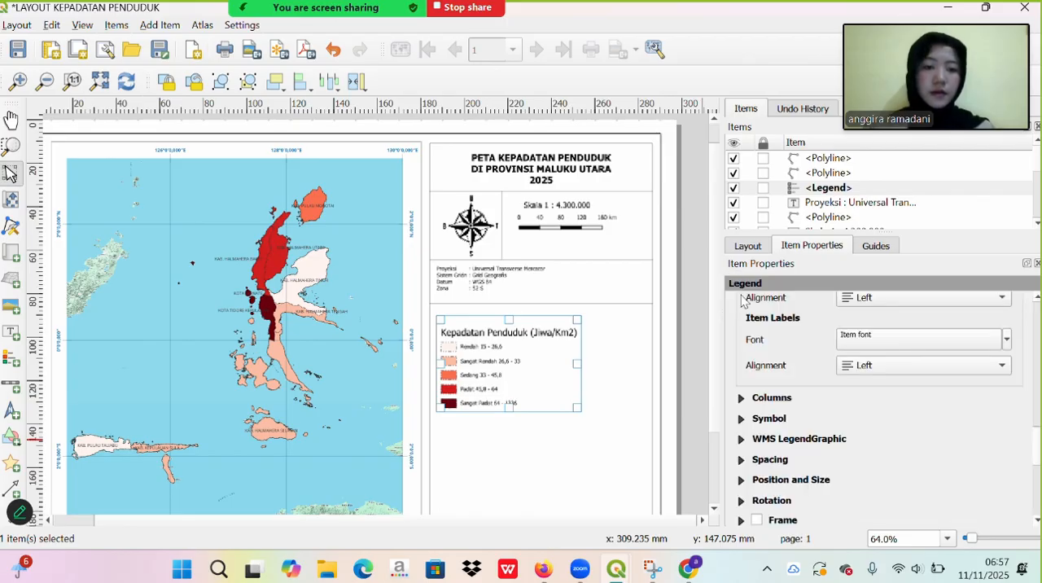
- Set the font size of the legend's subgroup headings to 8 points
scroll(809, 403, up, 3)
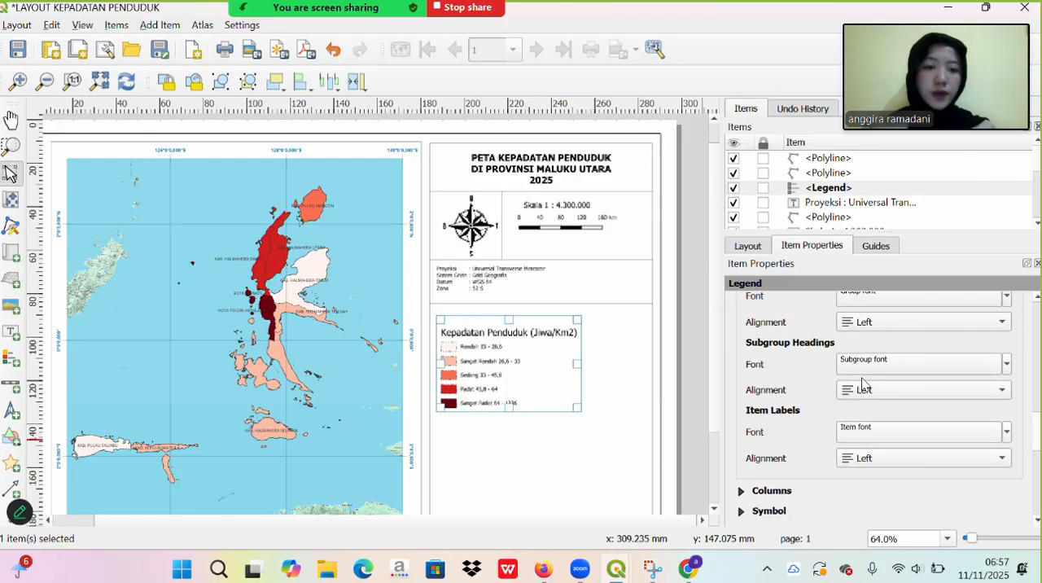
click(887, 365)
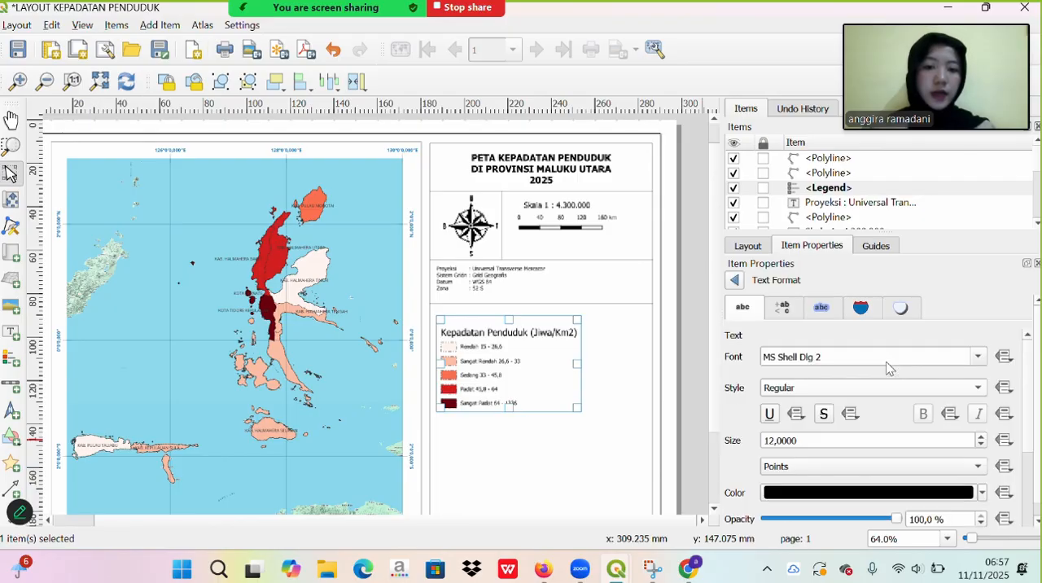
click(772, 441)
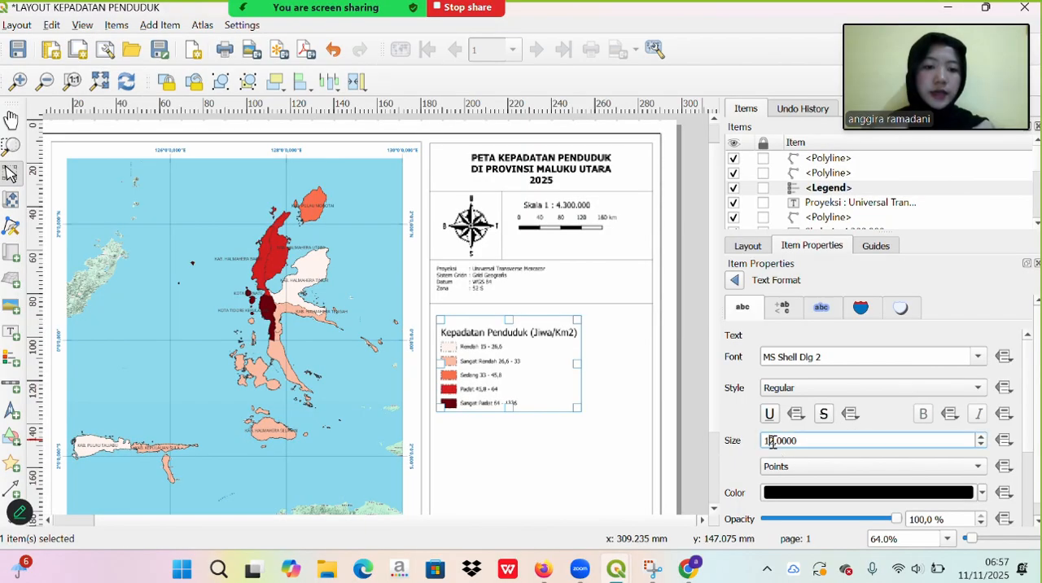
key(BackSpace)
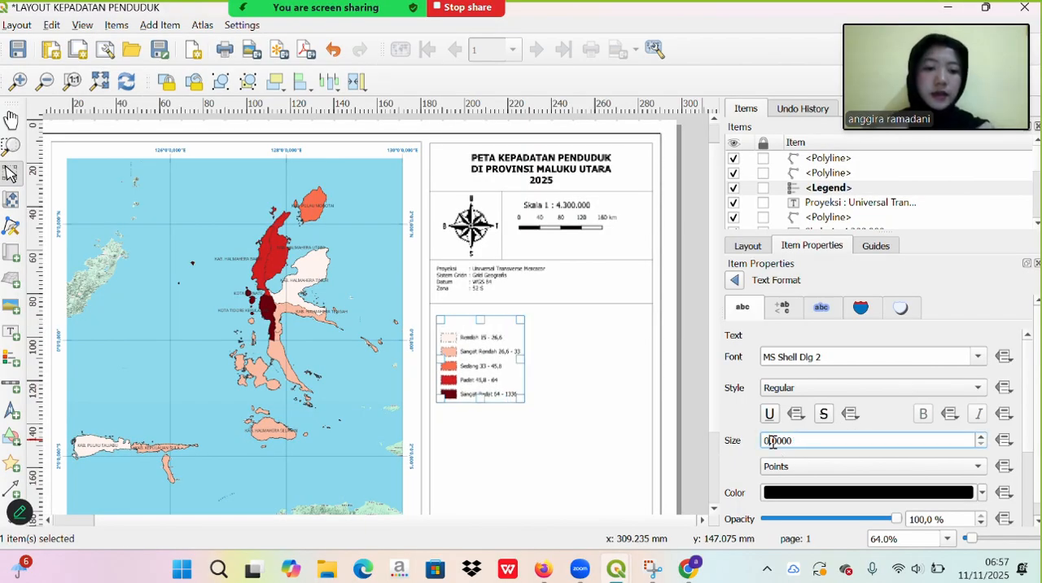
key(BackSpace)
text(8)
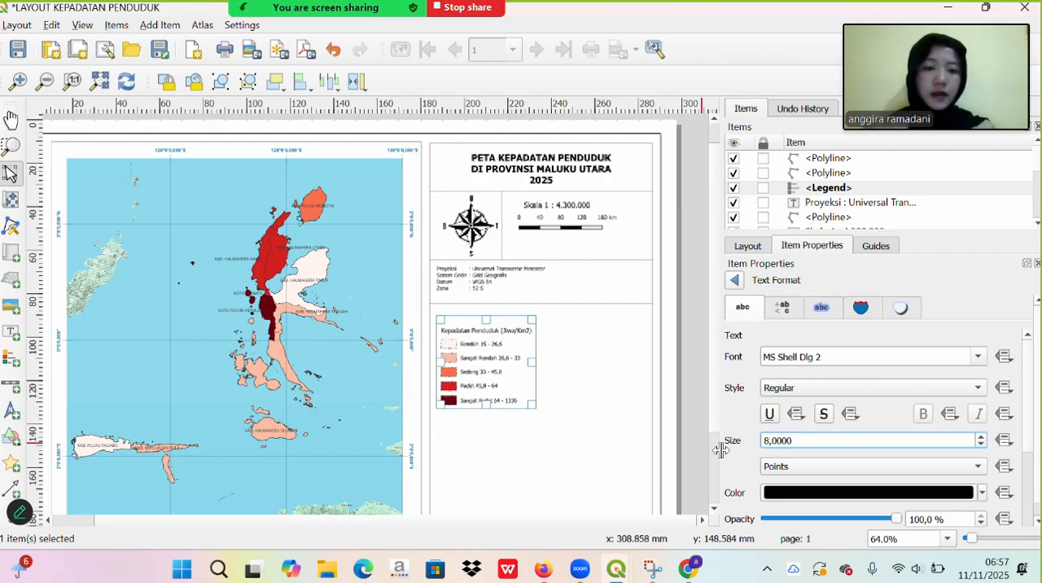
scroll(745, 459, down, 1)
scroll(744, 459, down, 4)
scroll(732, 450, up, 5)
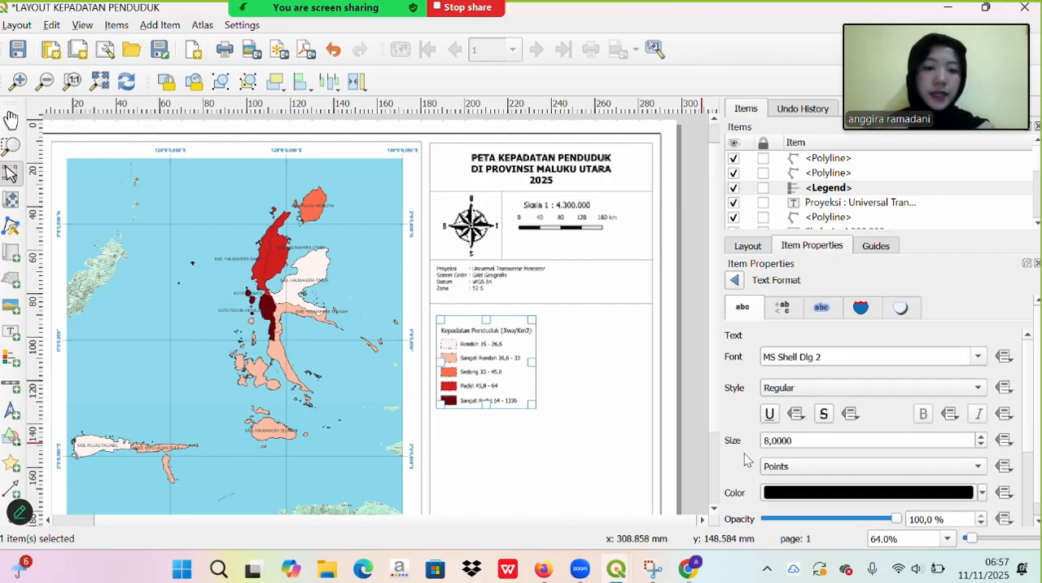
scroll(732, 450, down, 4)
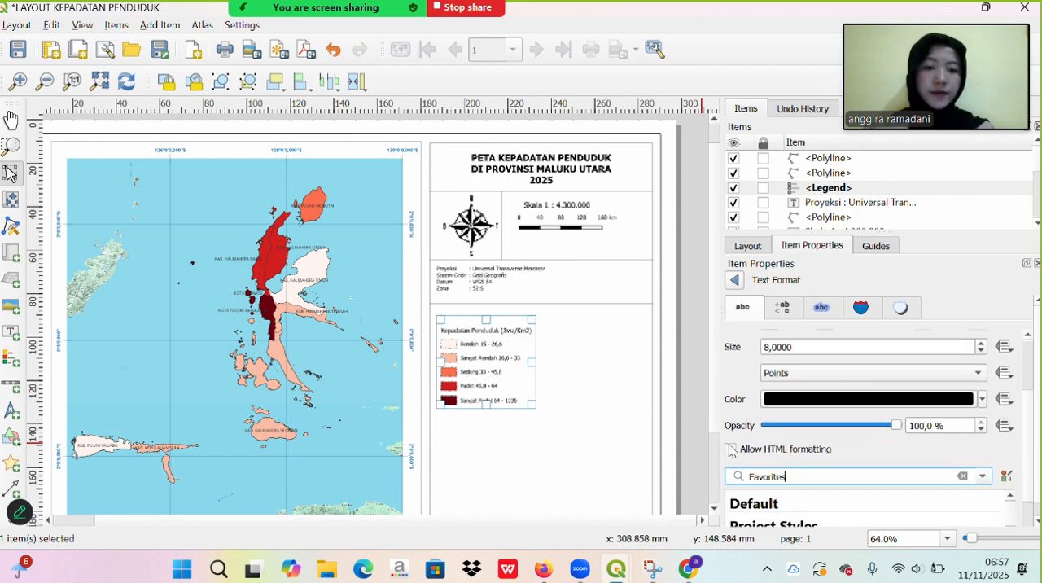
click(736, 282)
- Set the legend's symbol width to 10 mm and symbol height to 2 mm
scroll(783, 471, down, 3)
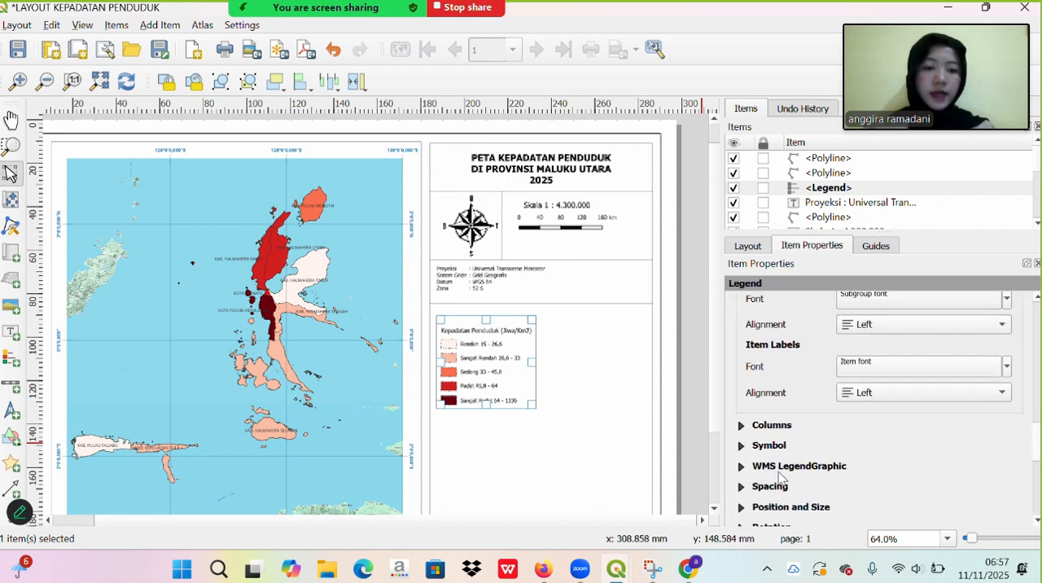
click(742, 442)
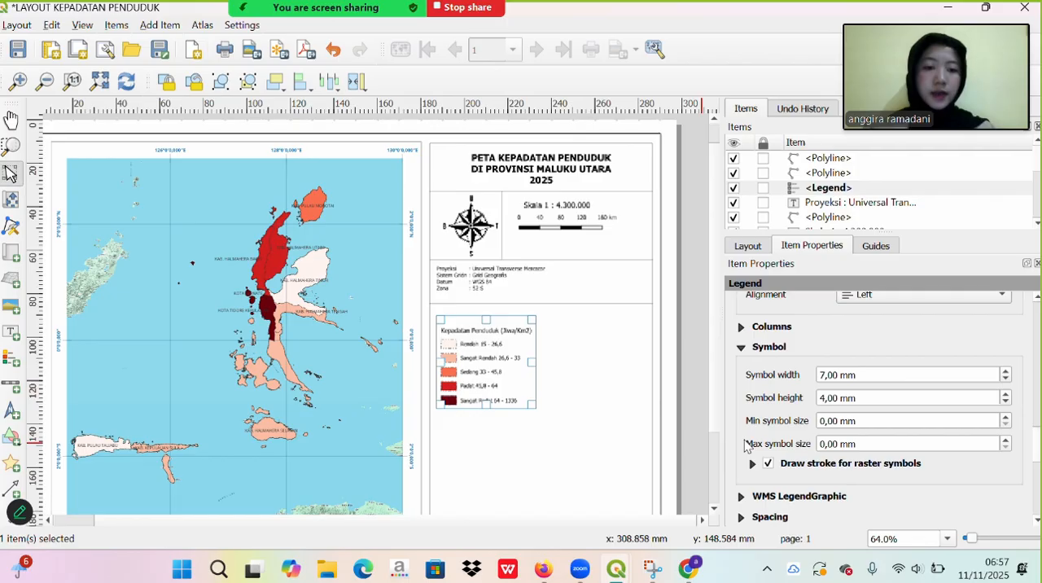
click(824, 378)
key(BackSpace)
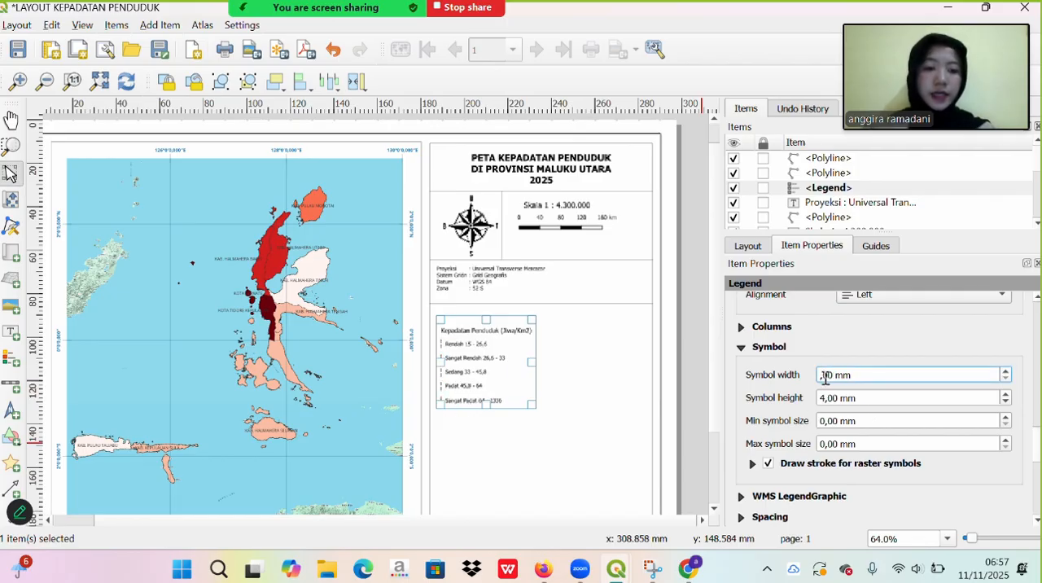
text(9,)
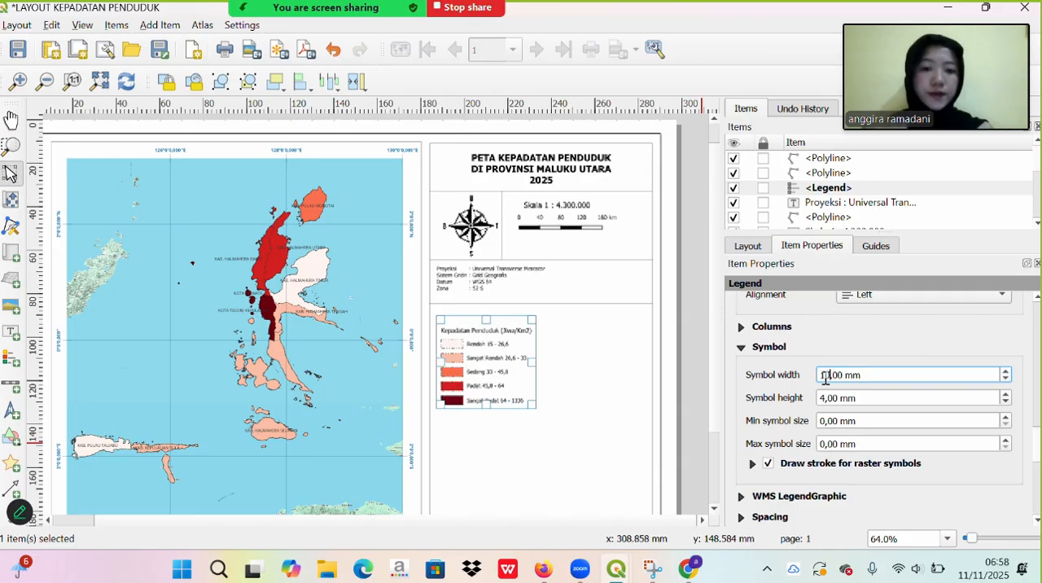
text(0)
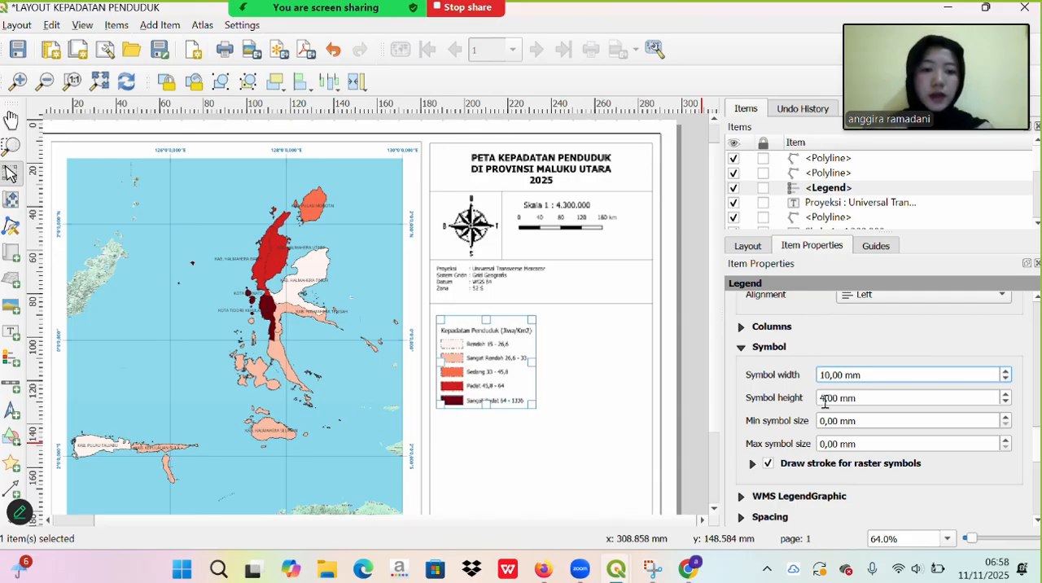
right_click(825, 401)
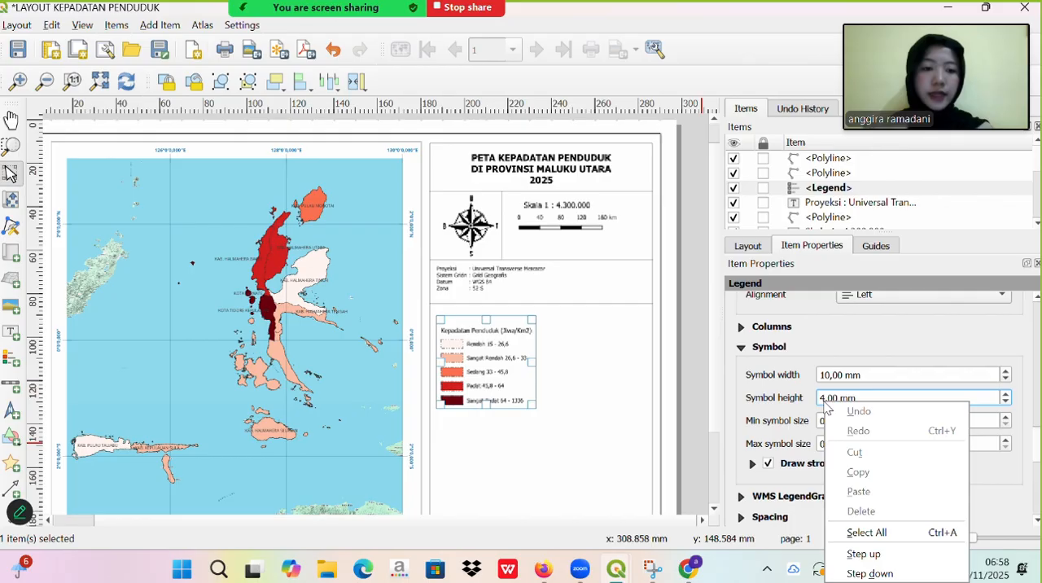
click(822, 400)
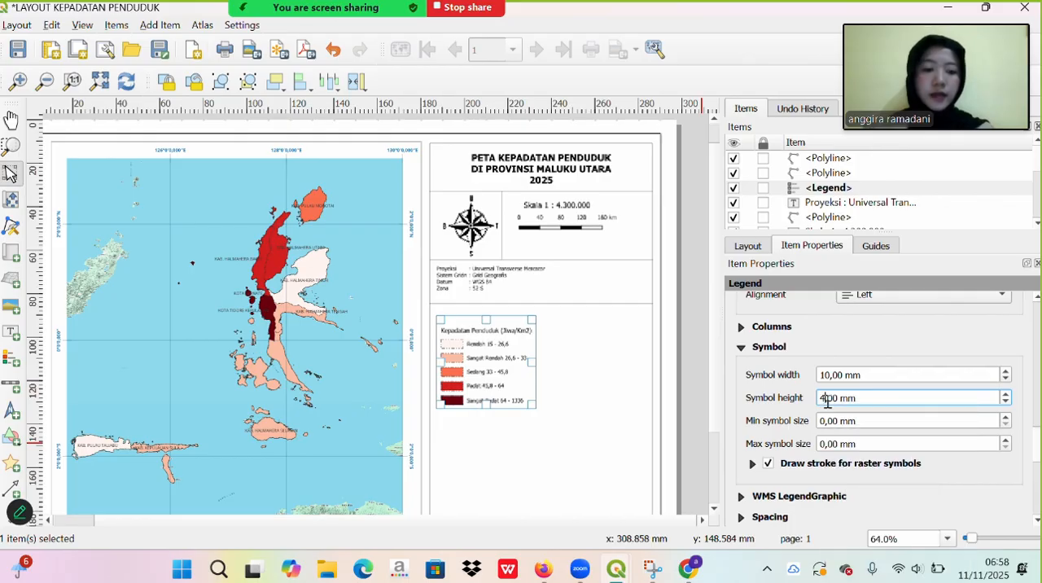
key(BackSpace)
text(2)
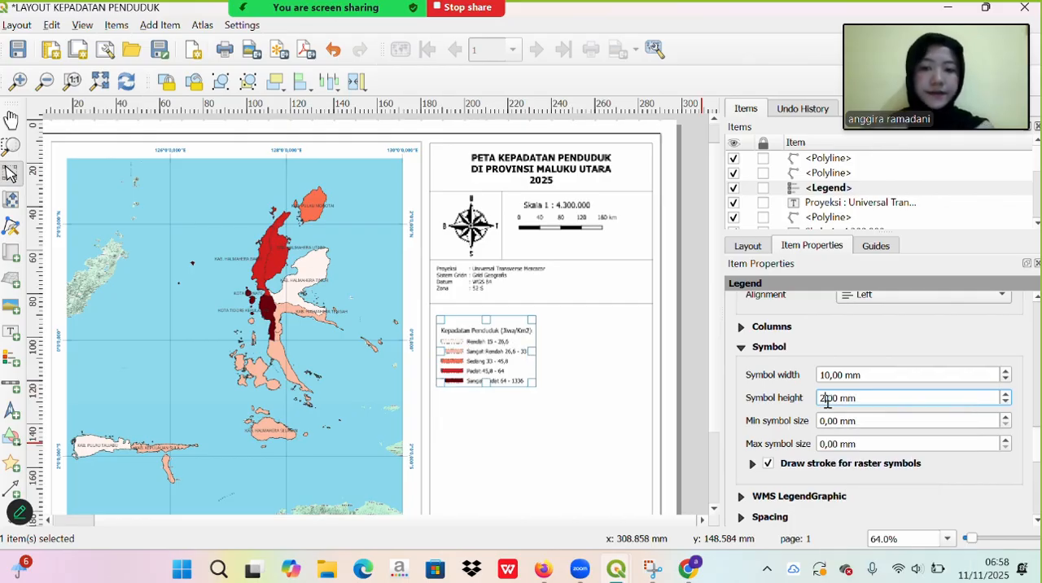
- Set the space between symbols for the legend items to 1.50 mm
scroll(749, 424, down, 3)
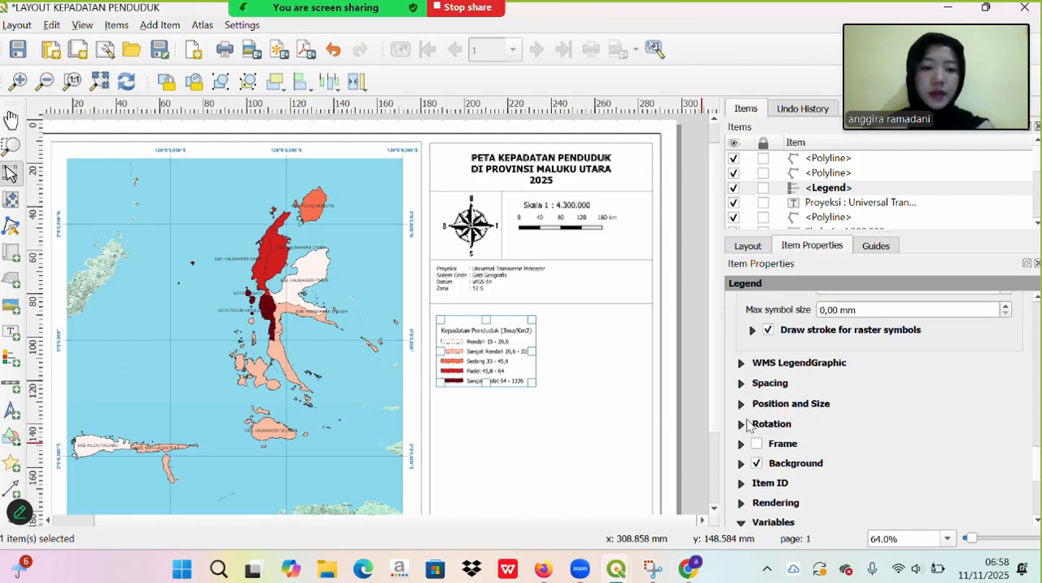
scroll(747, 425, up, 1)
click(747, 424)
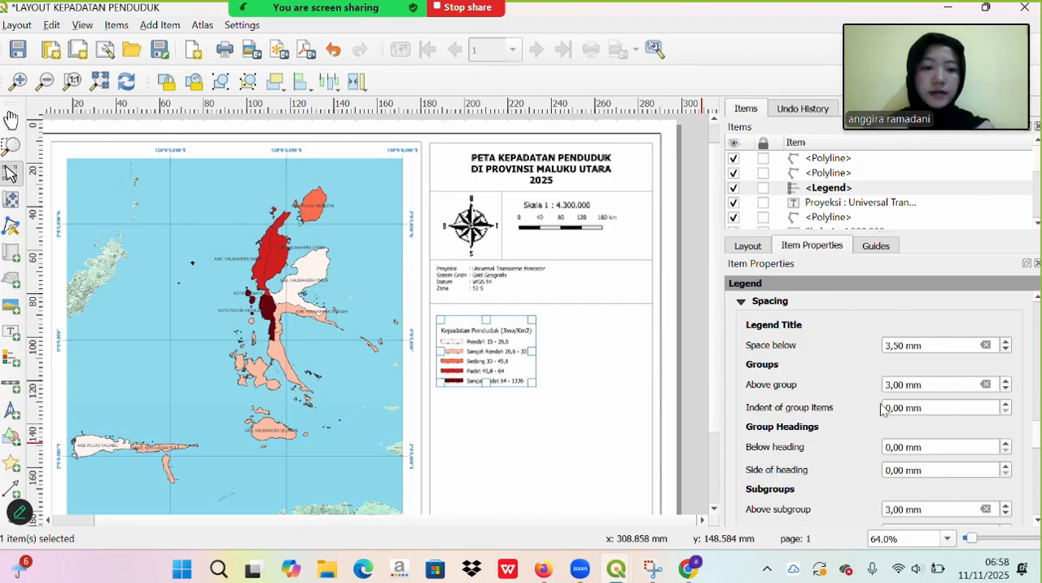
scroll(817, 468, down, 3)
scroll(817, 468, down, 4)
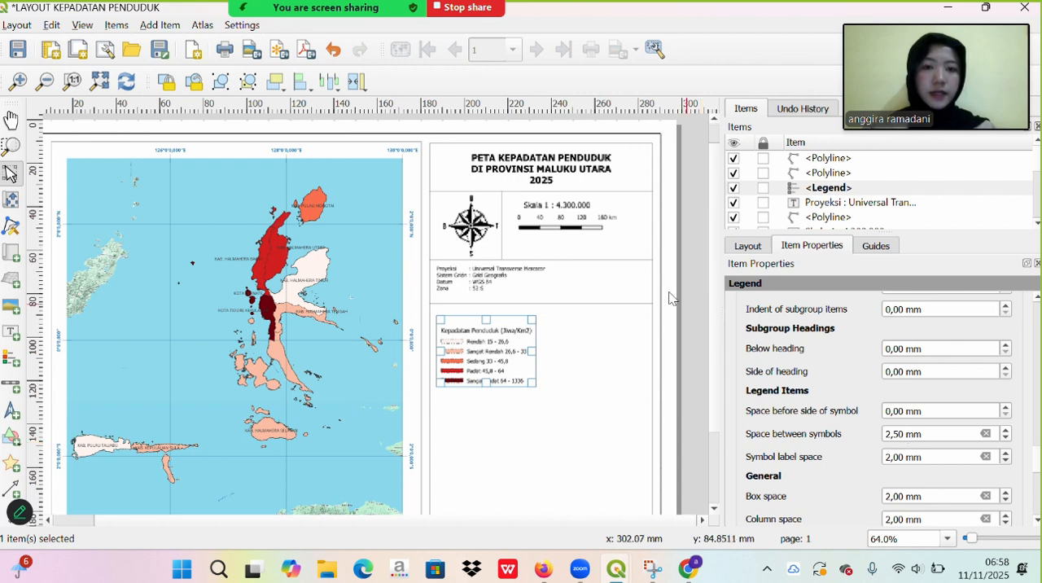
click(433, 33)
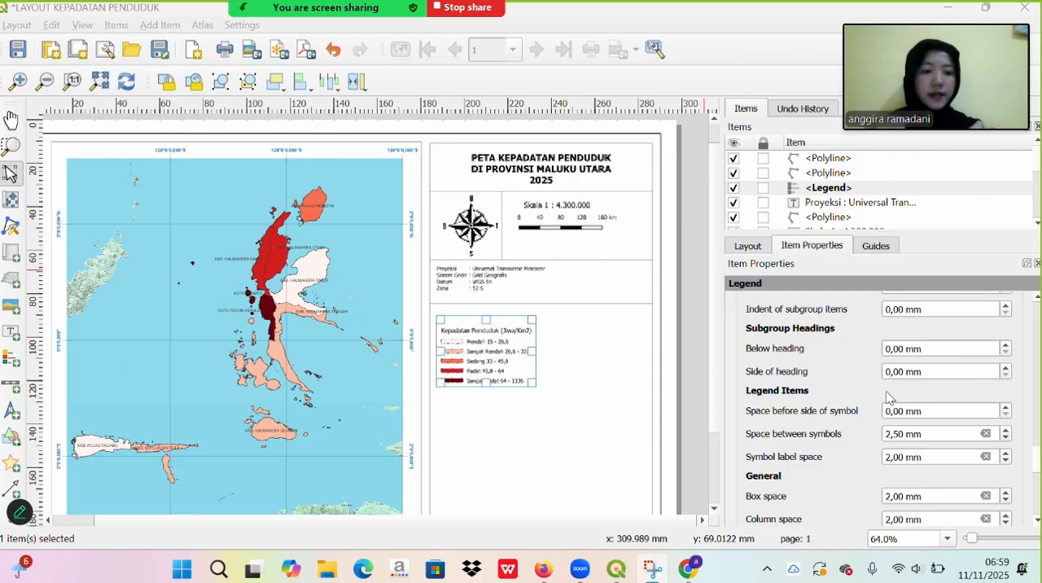
click(887, 434)
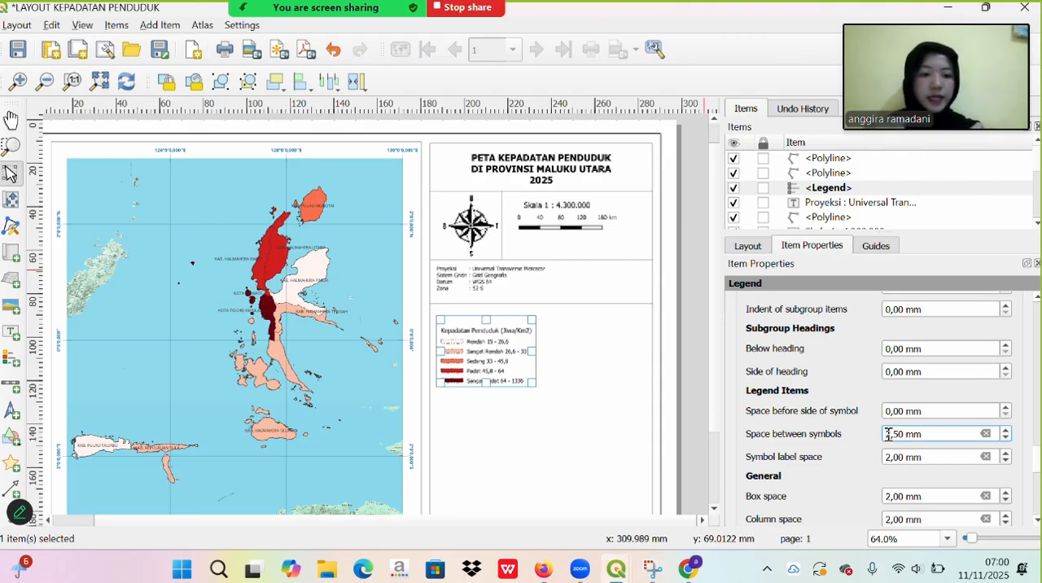
key(BackSpace)
text(1)
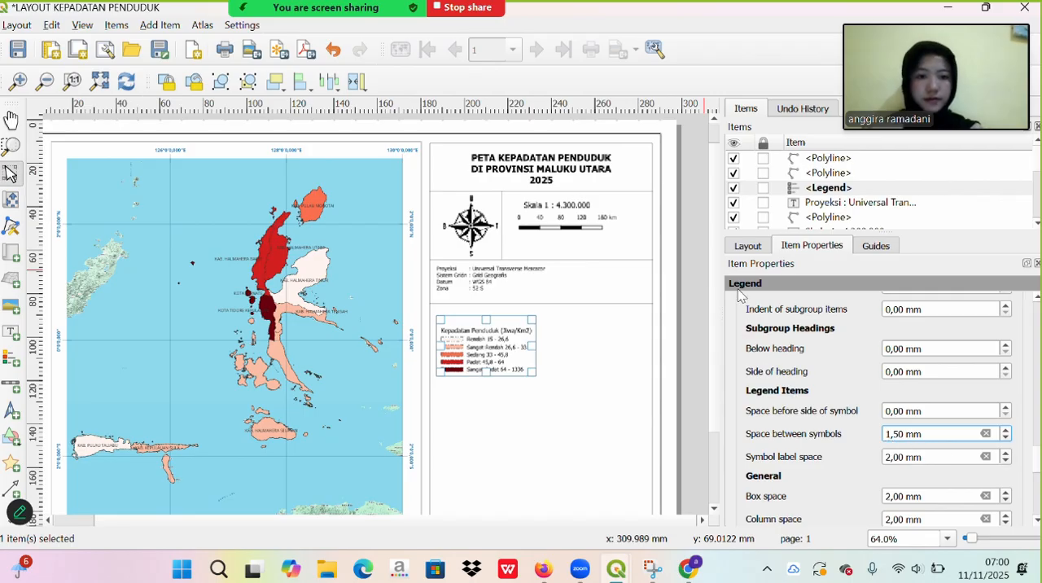
click(431, 26)
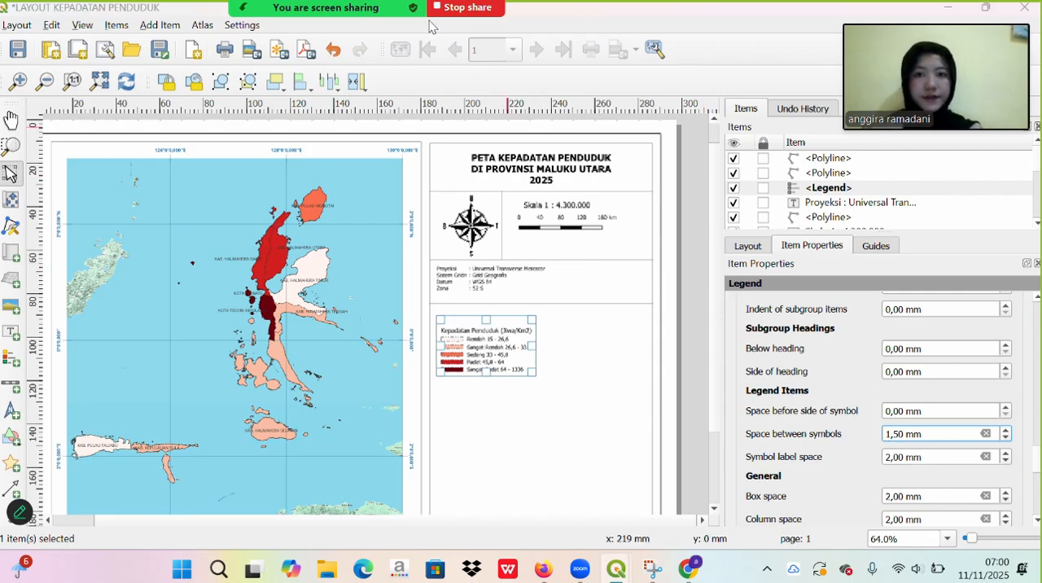
- Move the legend up just below the projection details' divider and paste a horizontal divider line across the box beneath the legend
mouse_move(481, 341)
mouse_down()
mouse_move(501, 332)
mouse_move(498, 345)
mouse_up()
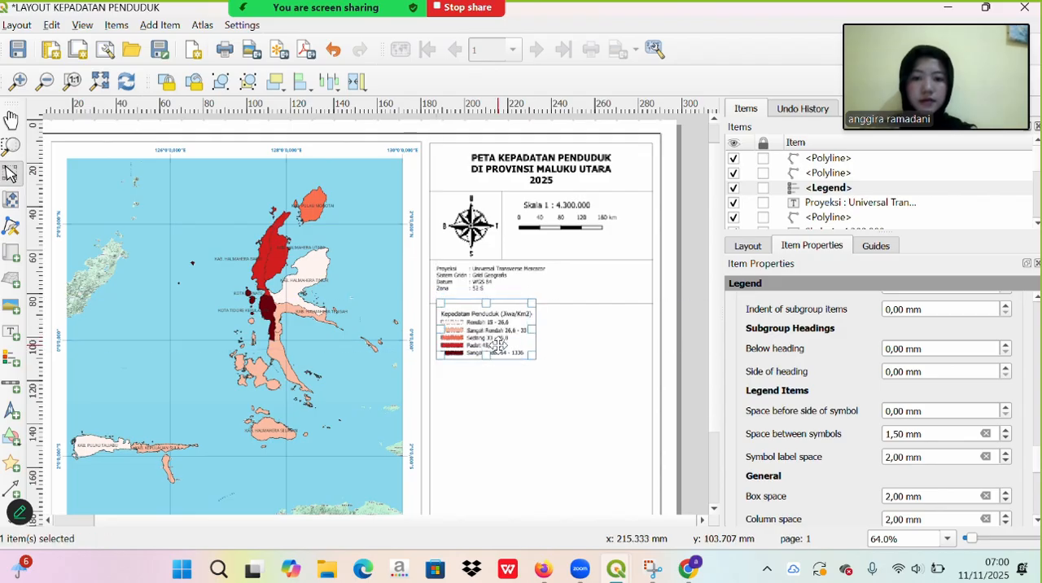
click(577, 363)
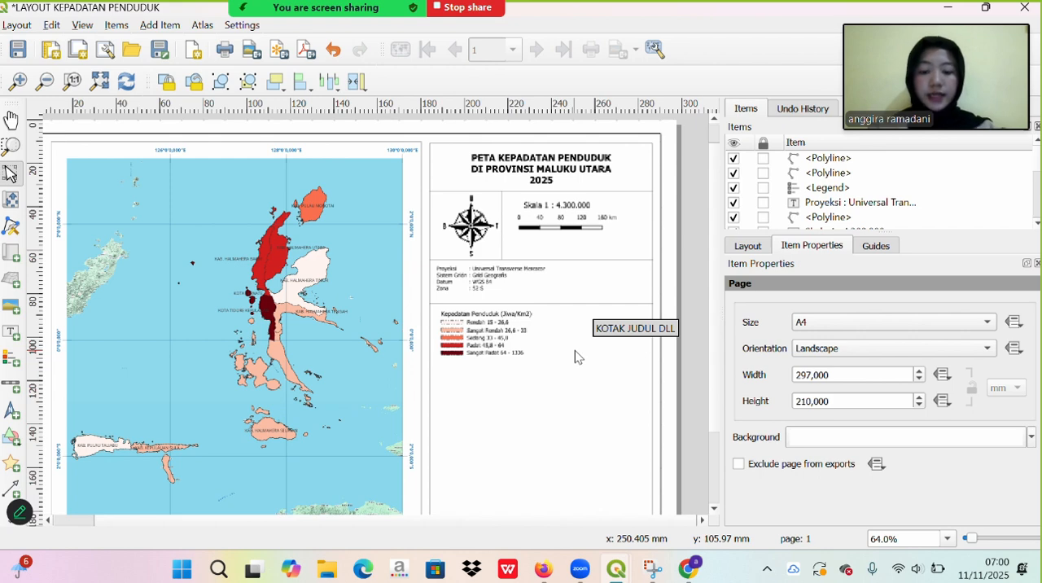
key(ctrl+v)
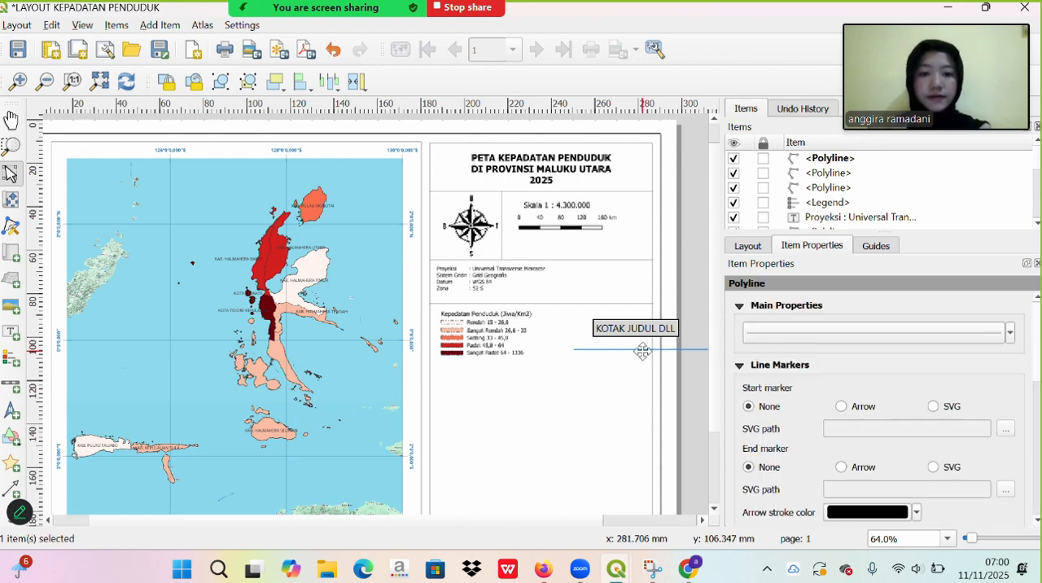
drag(641, 351, 496, 366)
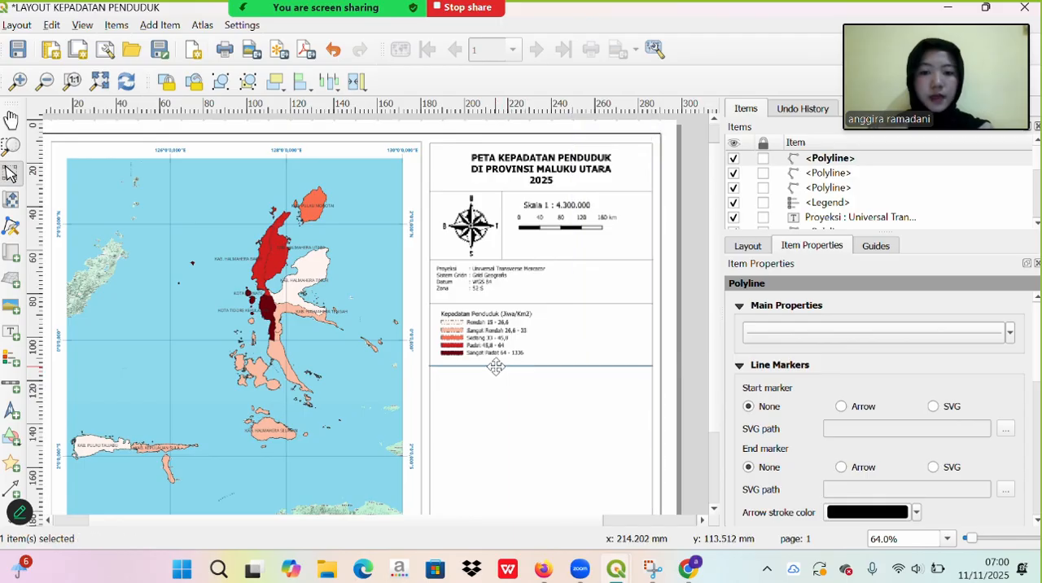
click(544, 410)
- Add a wide inset map in the empty area below the legend's divider line
scroll(545, 411, down, 2)
scroll(544, 410, up, 4)
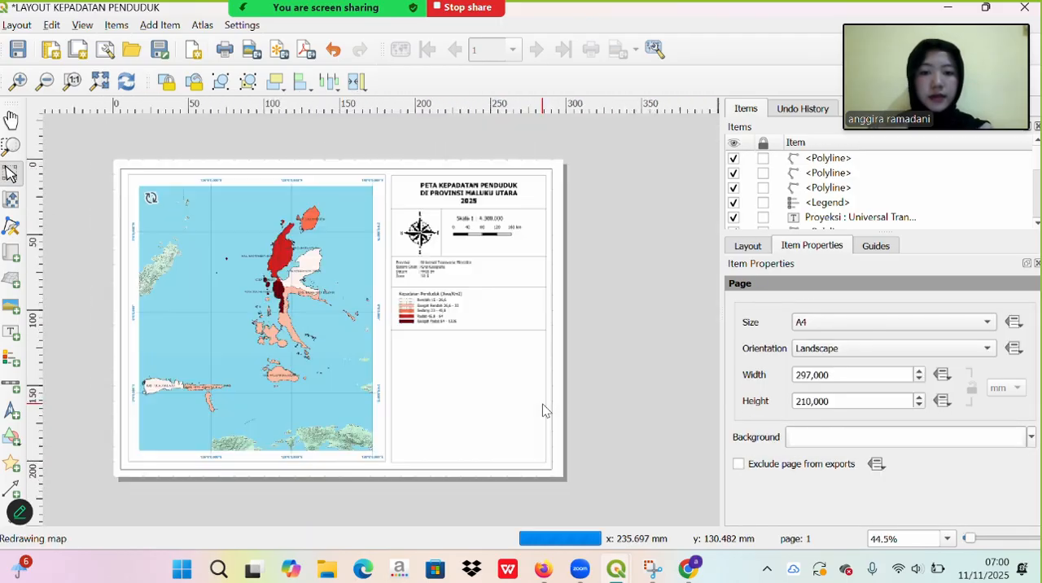
scroll(544, 410, down, 2)
scroll(544, 410, down, 1)
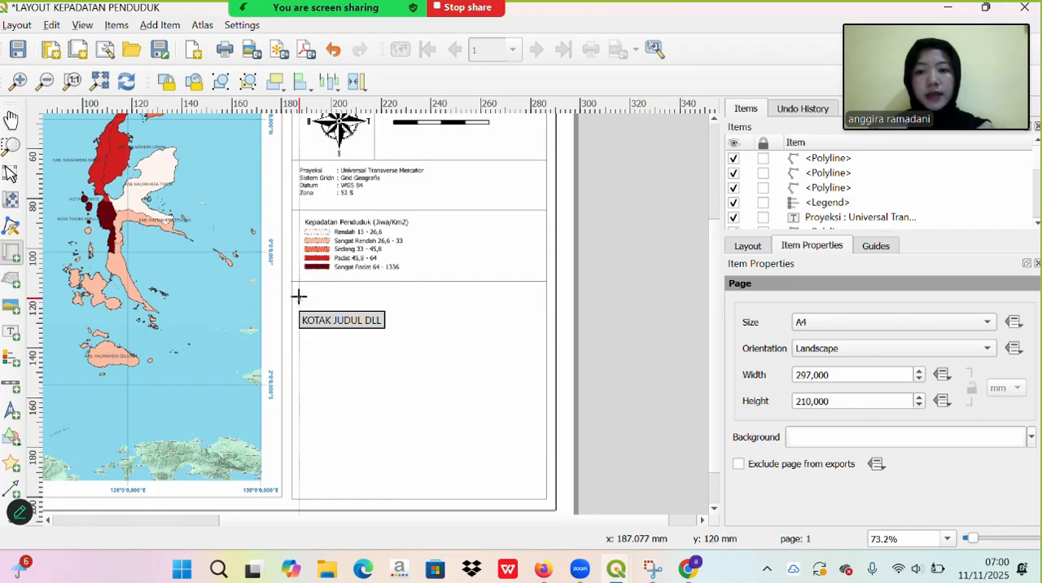
drag(298, 299, 532, 391)
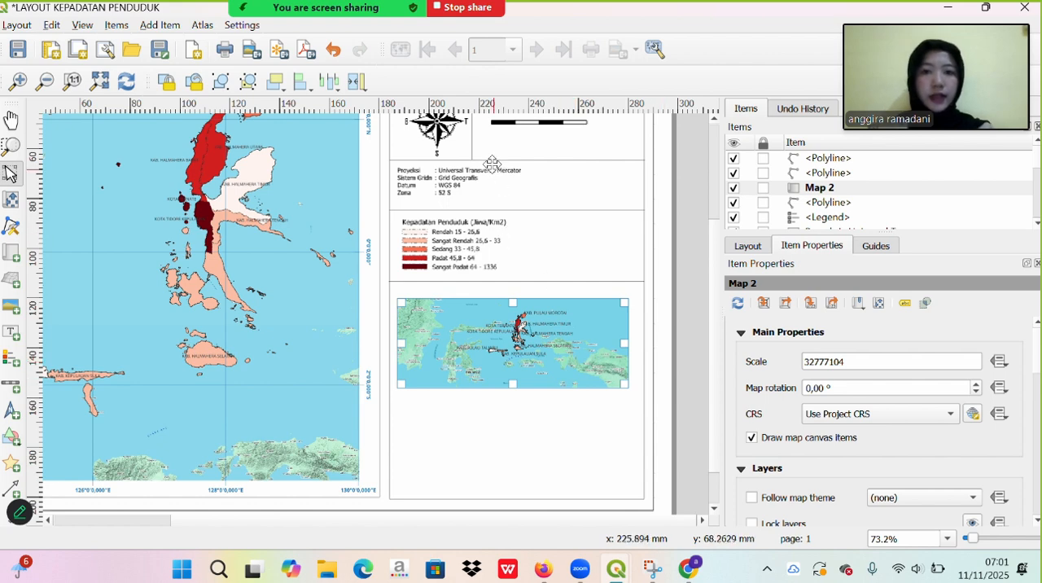
- Set the inset map's scale to 70000000
click(859, 360)
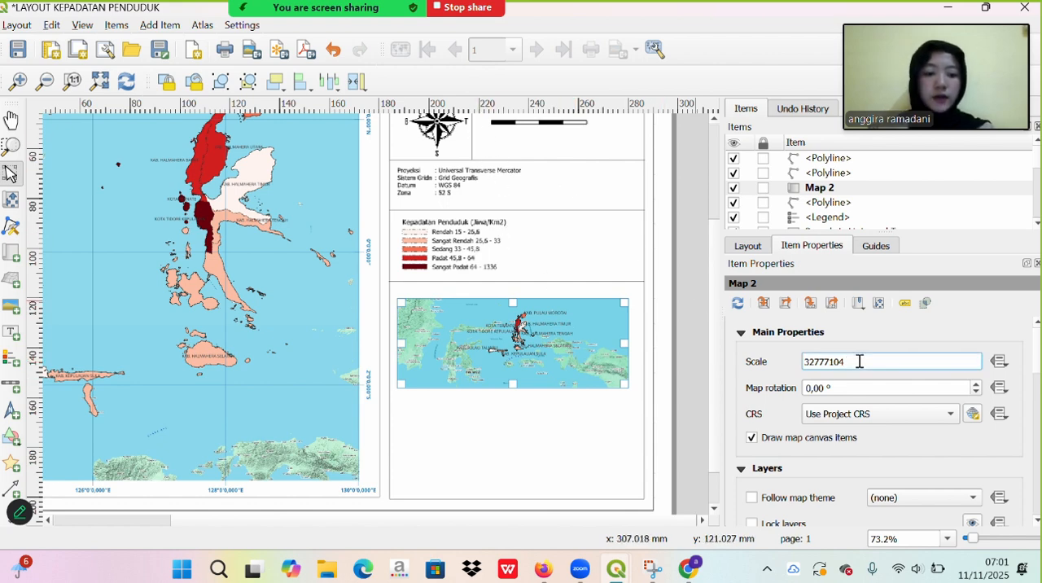
key(BackSpace)
key(BackSpace)
key(BackSpace)
key(BackSpace)
key(BackSpace)
key(BackSpace)
key(BackSpace)
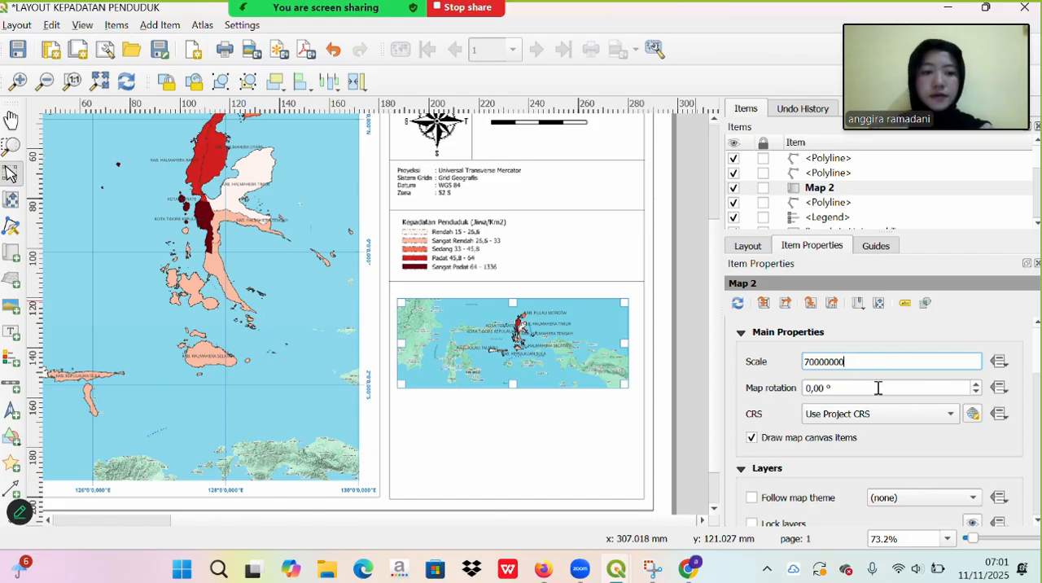
right_click(877, 388)
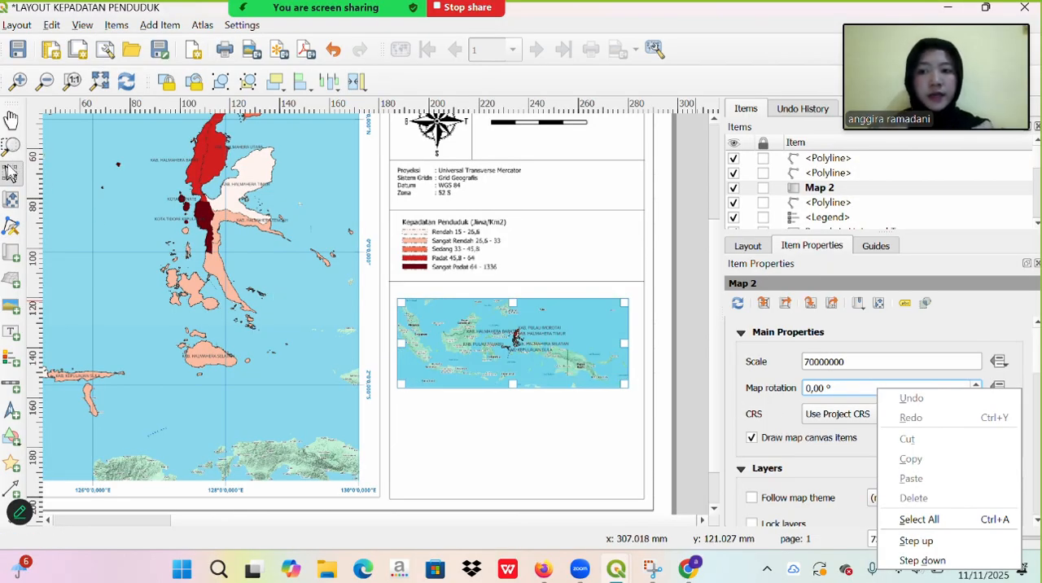
- Shift the content inside the inset map eastward within its frame so that more of western Indonesia shows
click(13, 201)
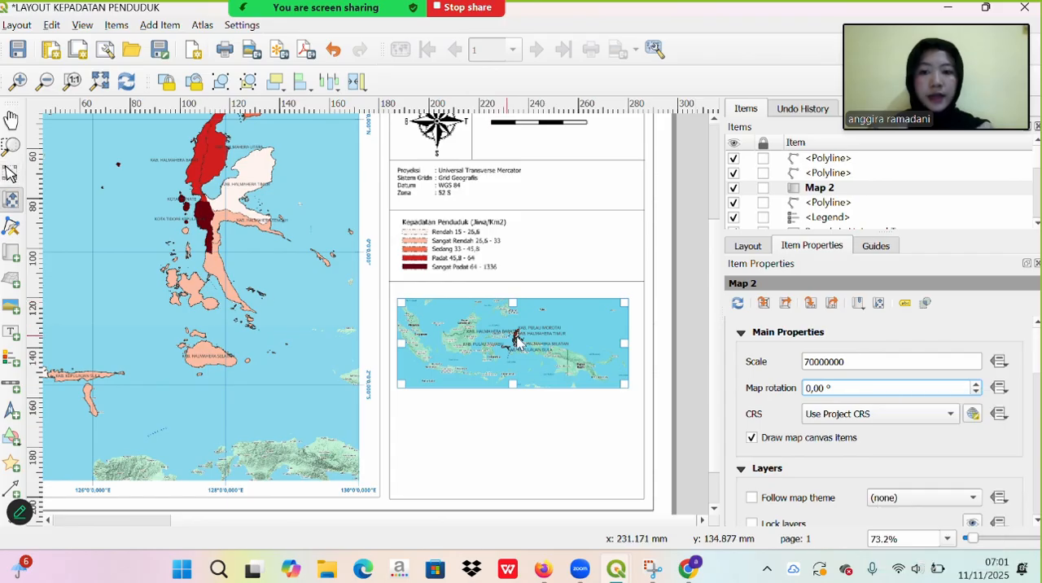
drag(518, 342, 553, 346)
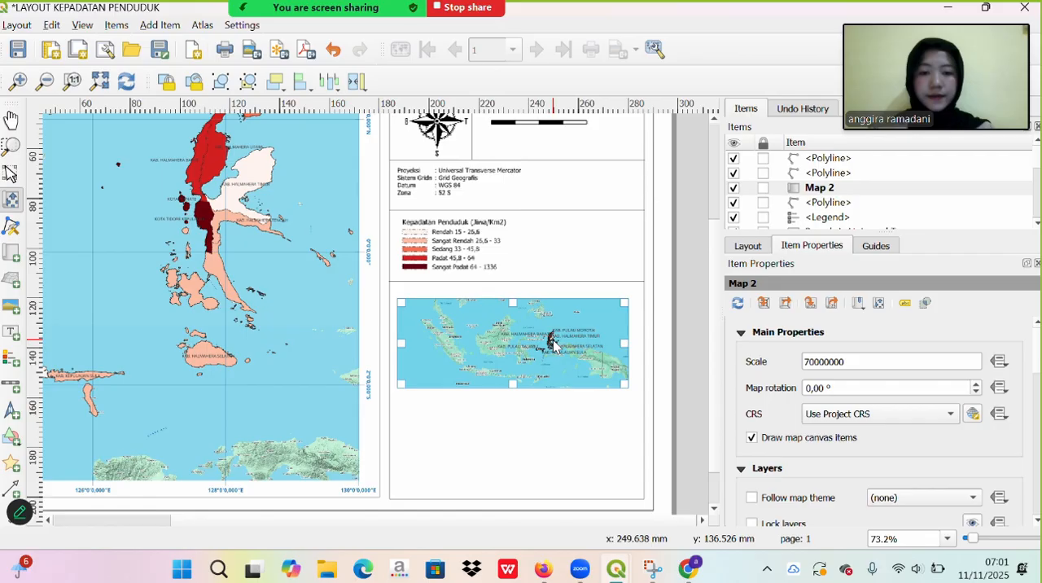
- Set the inset map's scale to 75000000
click(815, 363)
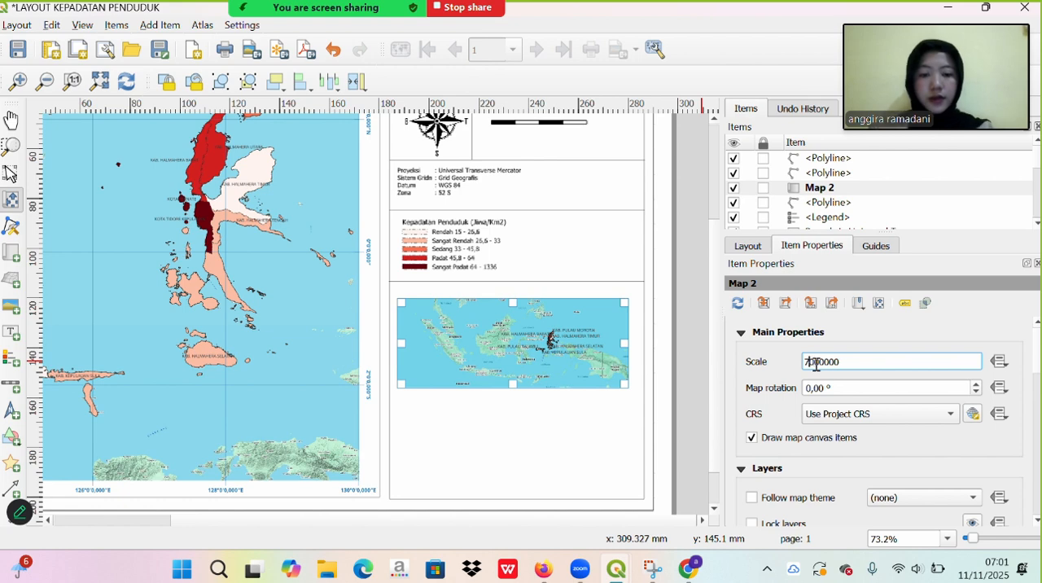
click(862, 388)
right_click(863, 391)
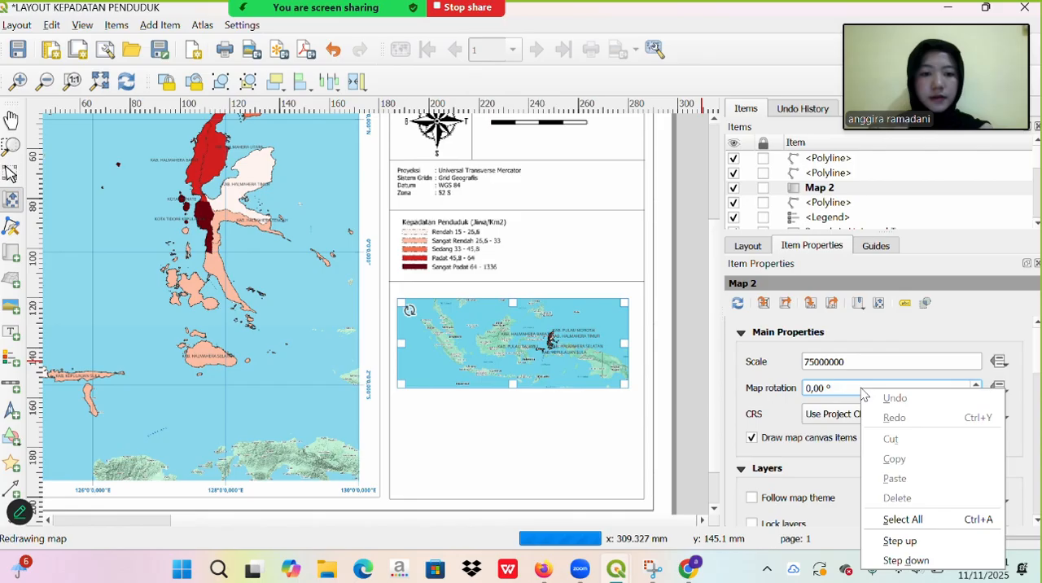
- Set the inset map's scale to 65000000
click(816, 362)
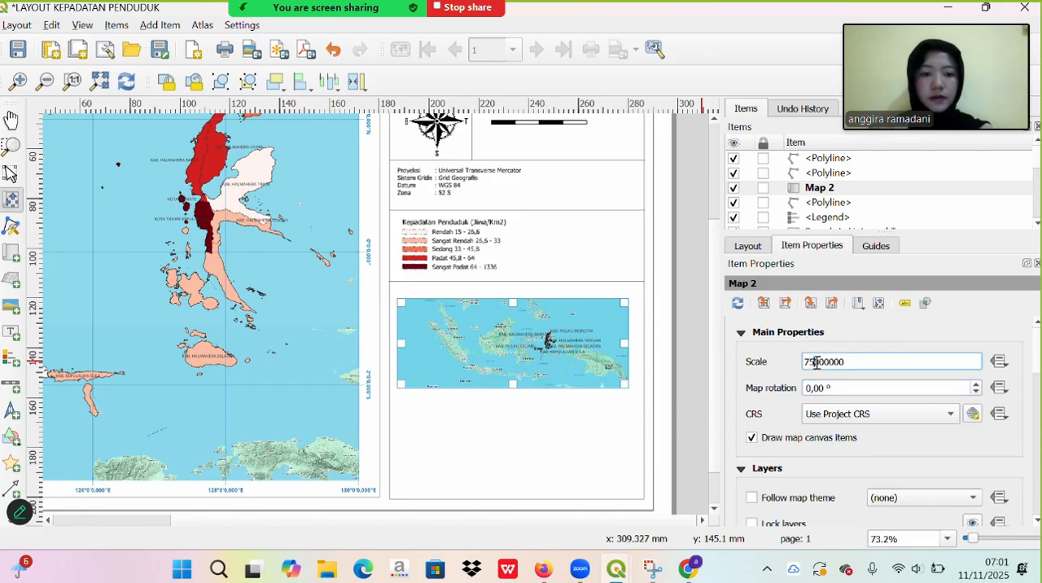
key(BackSpace)
key(BackSpace)
text(65)
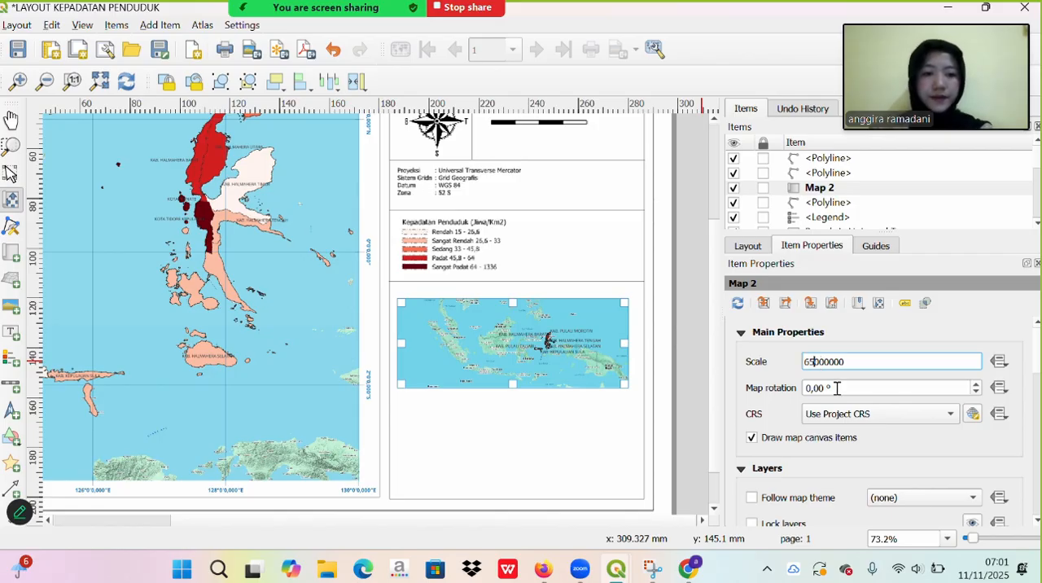
click(836, 388)
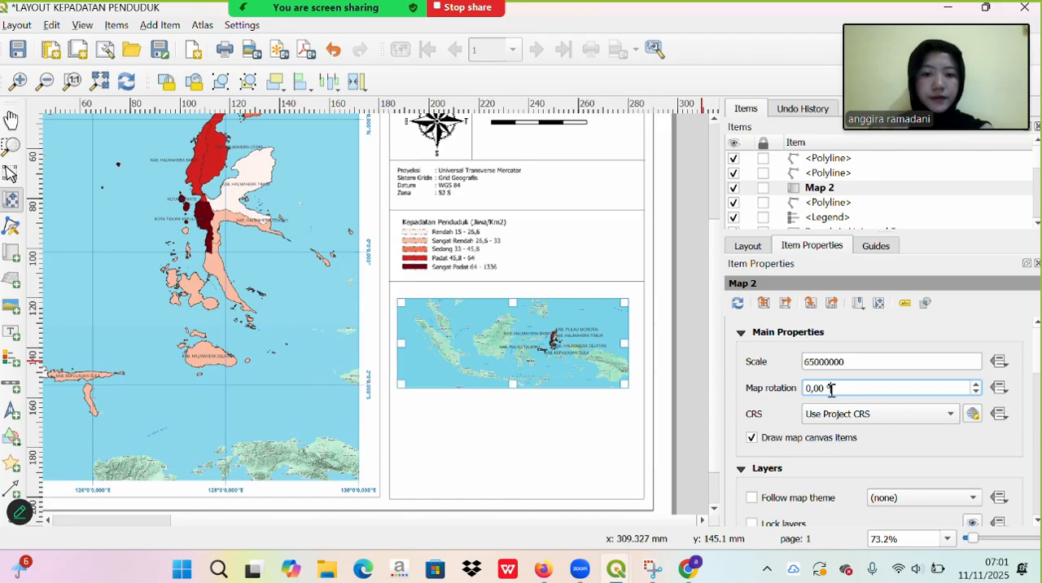
- Shift the inset map's content slightly west and north to fit the Indonesian archipelago, including Papua, within the frame
click(539, 348)
drag(539, 351, 531, 351)
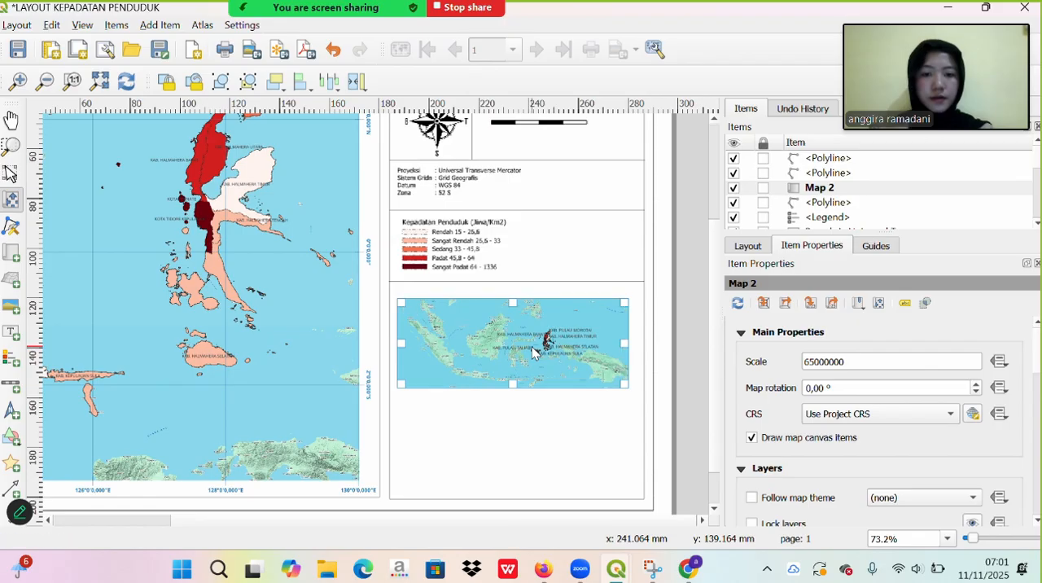
drag(561, 347, 554, 347)
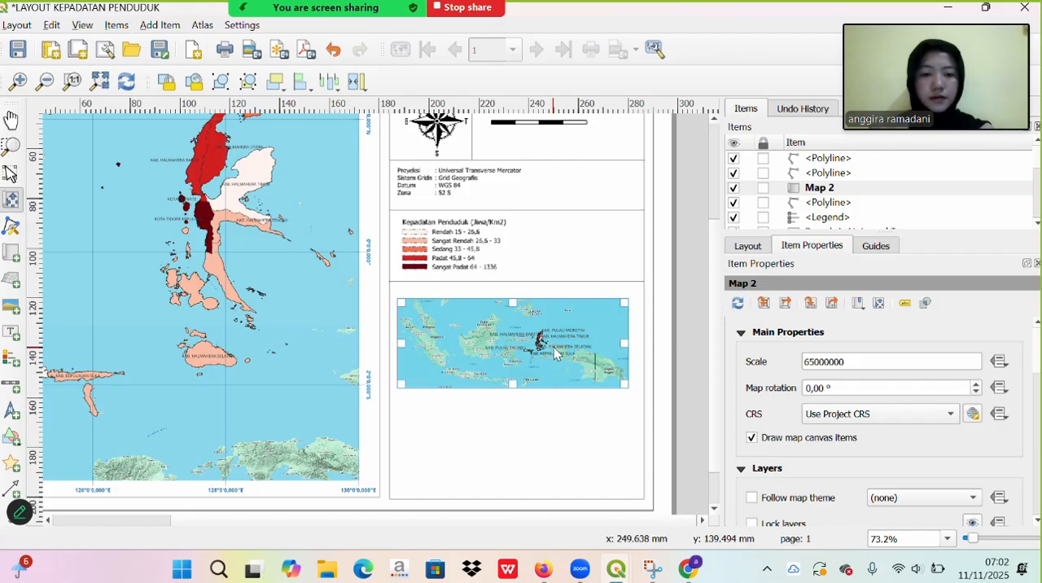
drag(566, 345, 566, 337)
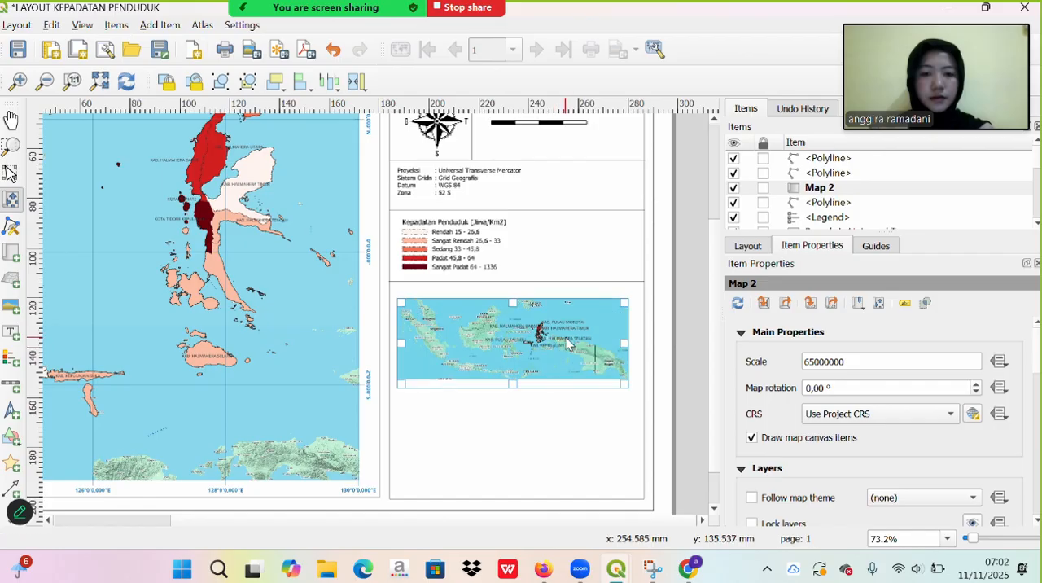
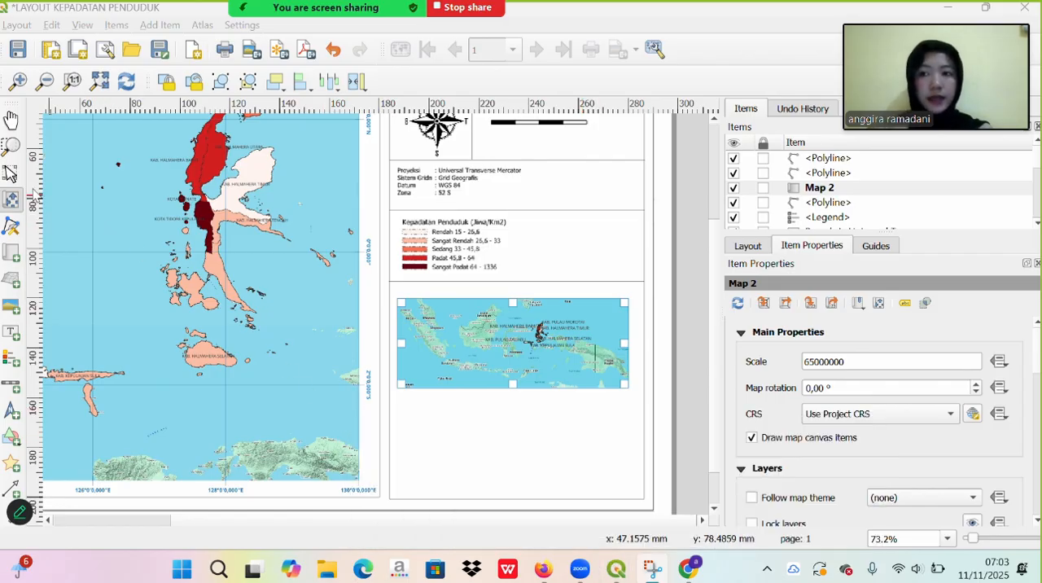
click(12, 52)
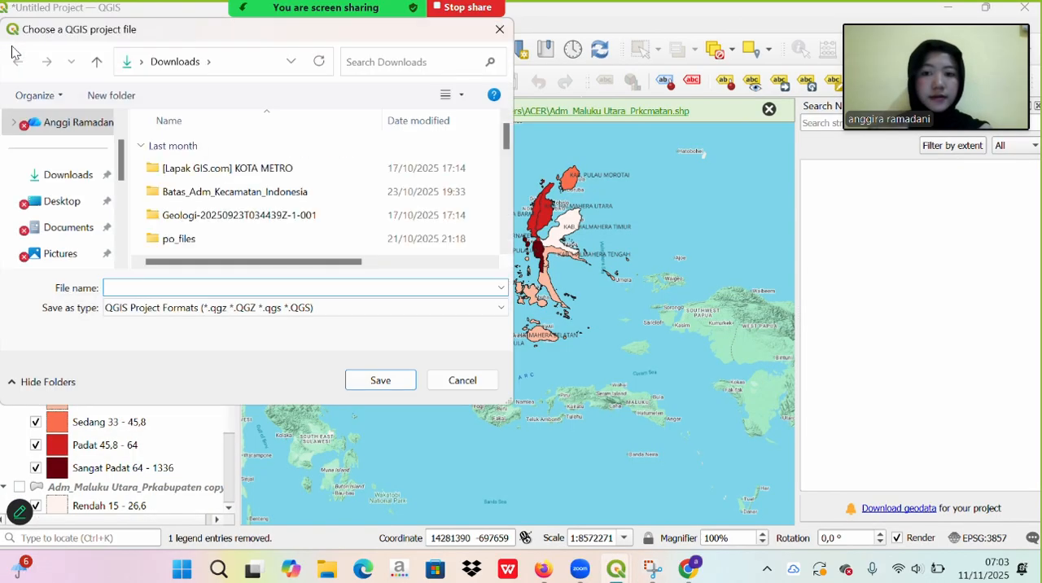
mouse_move(301, 12)
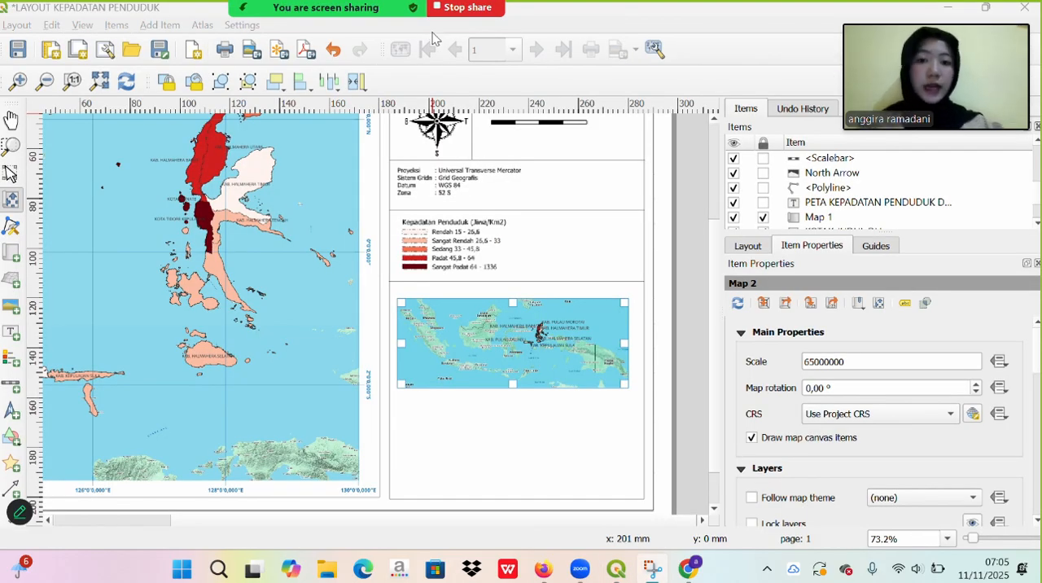
mouse_move(626, 566)
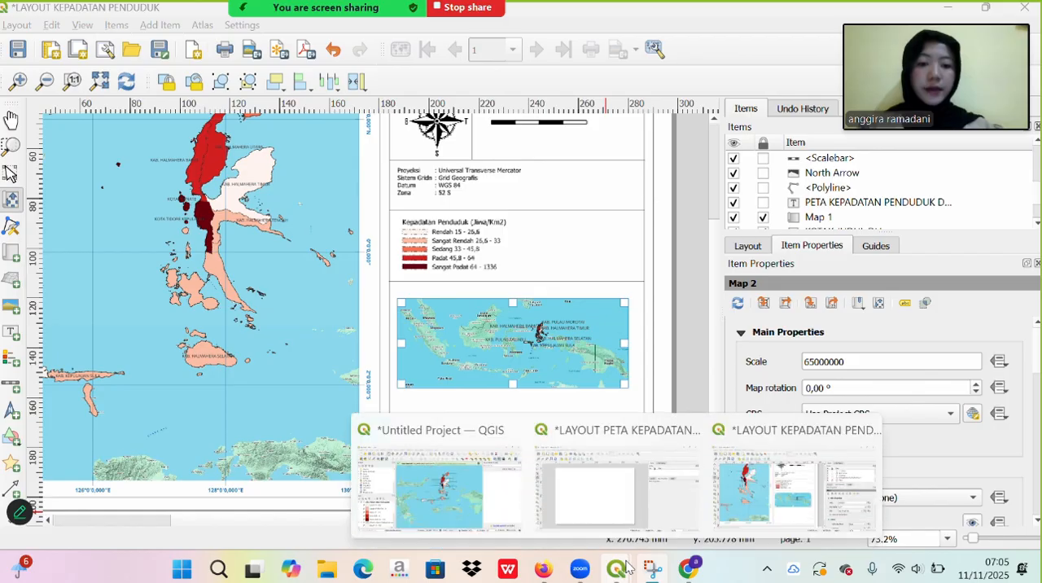
click(488, 479)
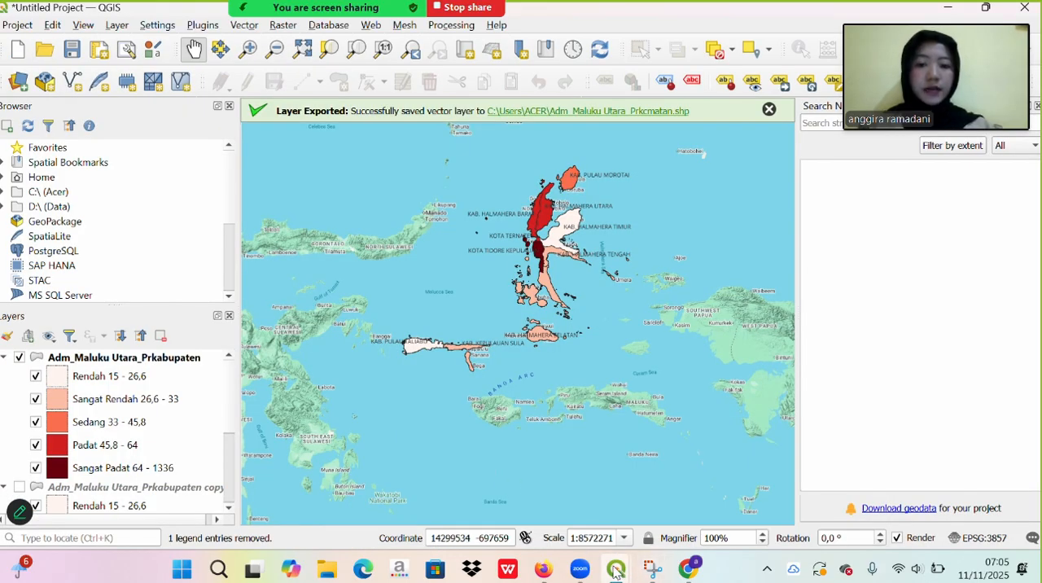
mouse_move(618, 570)
click(732, 505)
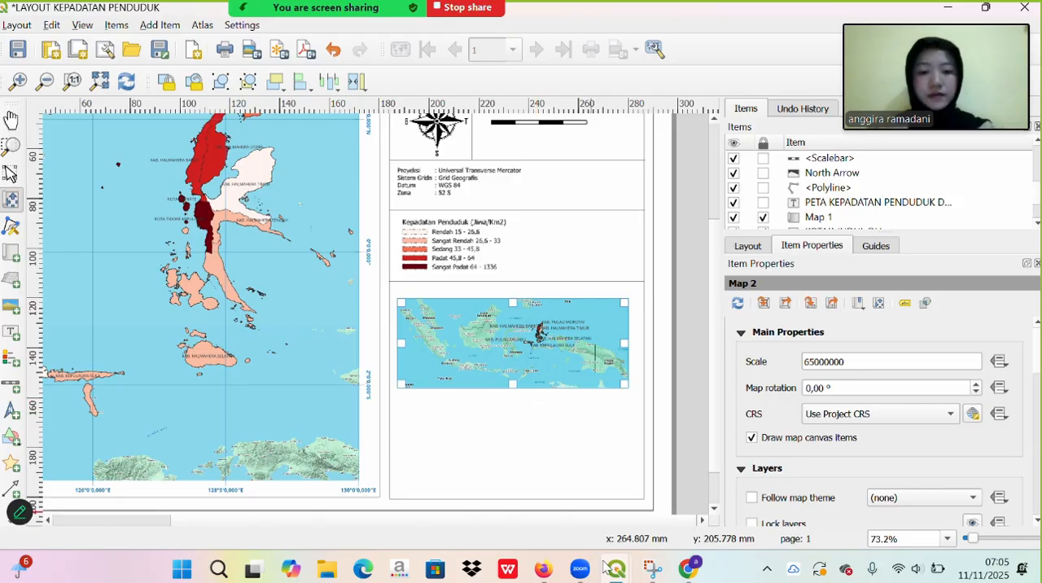
- In the main project window, hide the Adm_Maluku Utara_Prkabupaten and Adm_Maluku Utara_Prkcmatan layers and show Adm_Maluku Utara_Prkabupaten copy
mouse_move(616, 568)
click(494, 513)
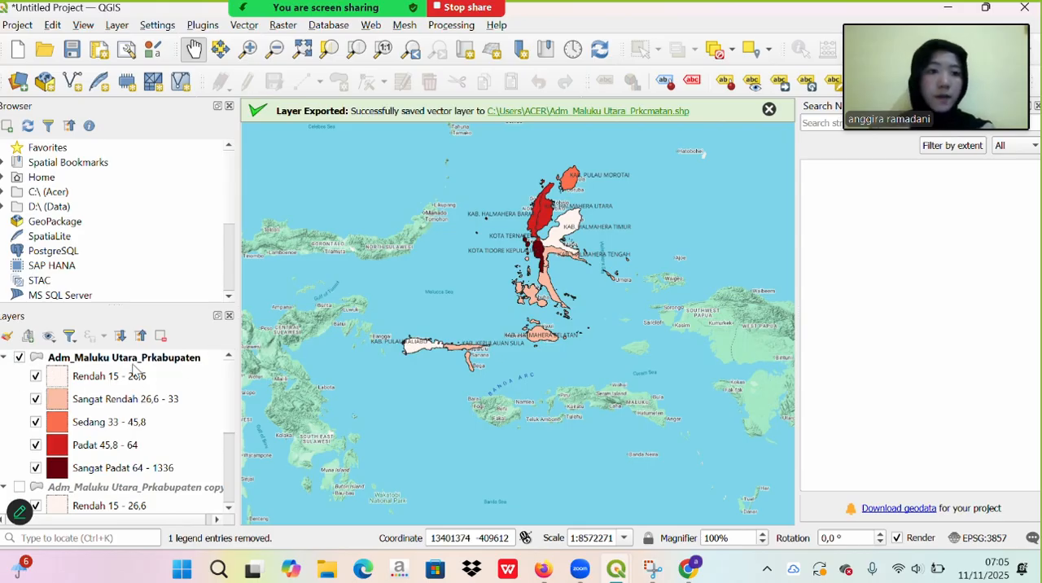
click(19, 358)
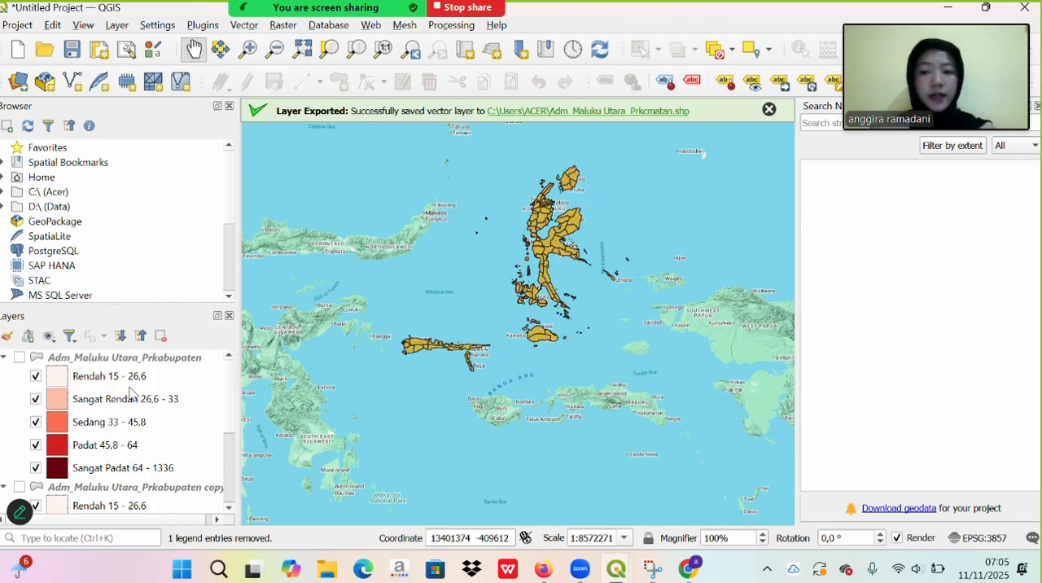
scroll(130, 392, down, 3)
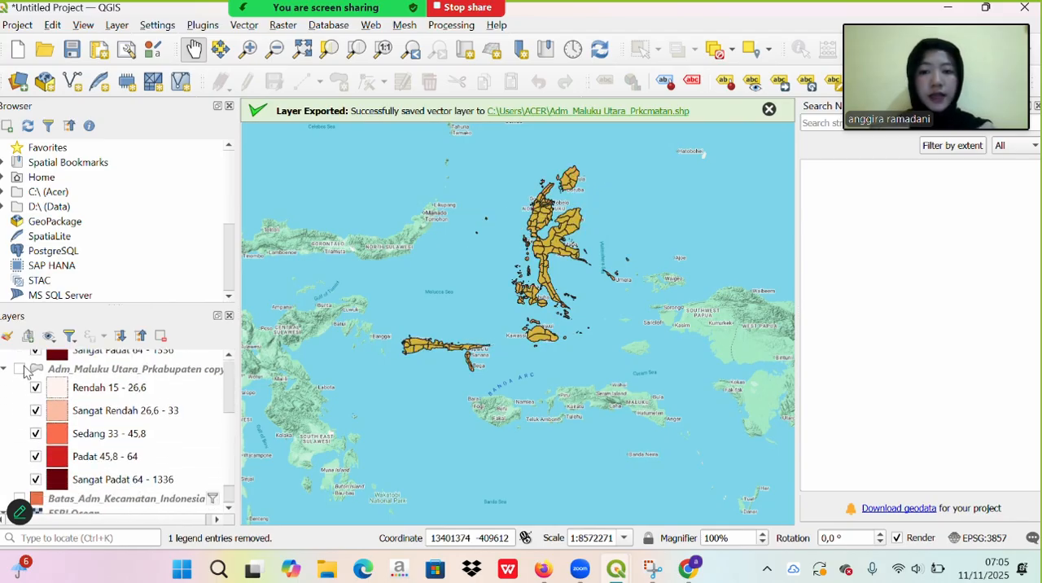
click(20, 368)
scroll(144, 415, down, 1)
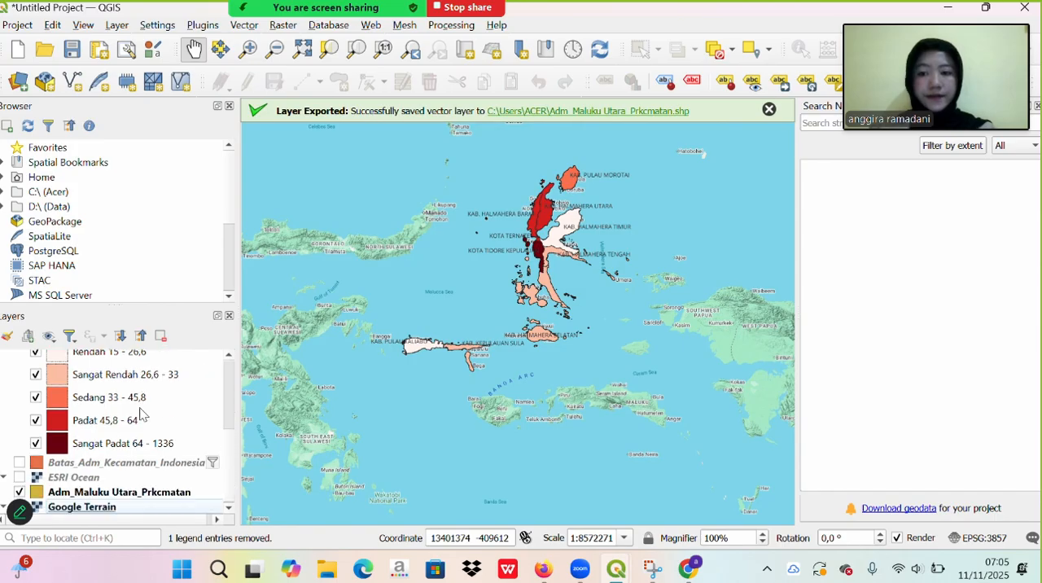
click(19, 492)
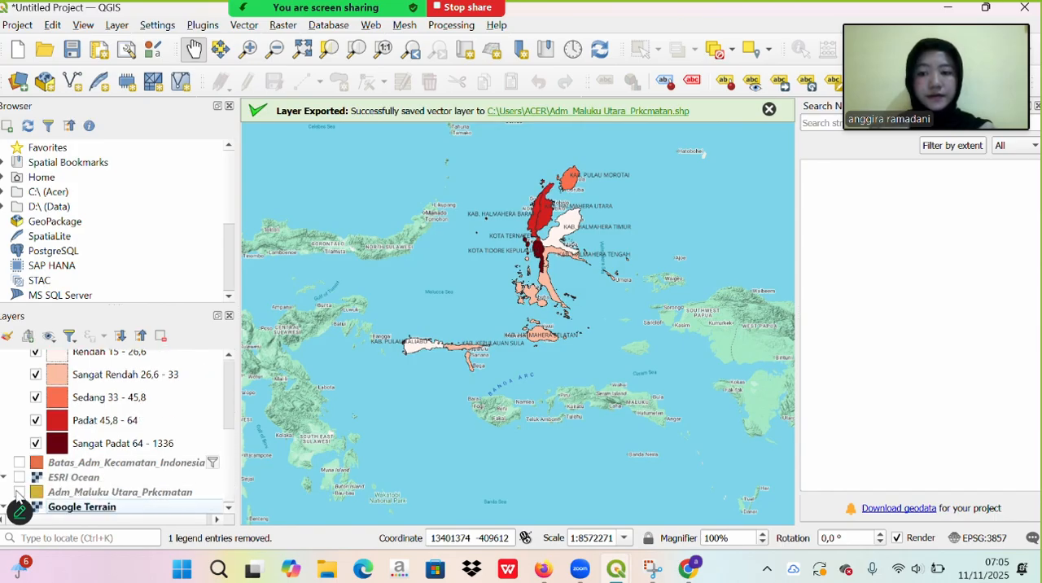
scroll(84, 472, up, 3)
scroll(85, 472, down, 2)
scroll(84, 472, down, 1)
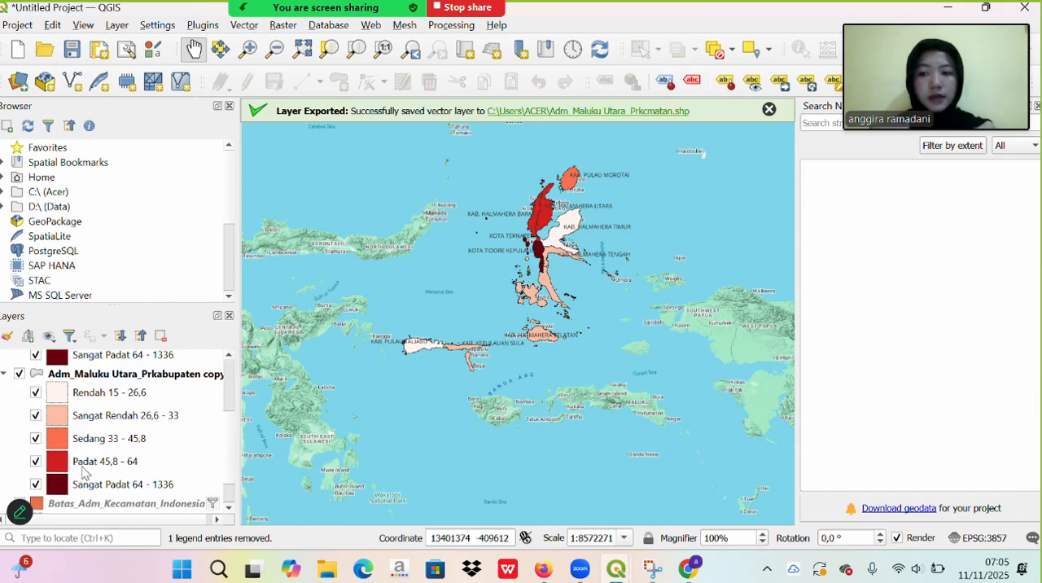
- Open the properties of the Adm_Maluku Utara_Prkabupaten copy layer and set its labelling to No Labels
mouse_move(435, 9)
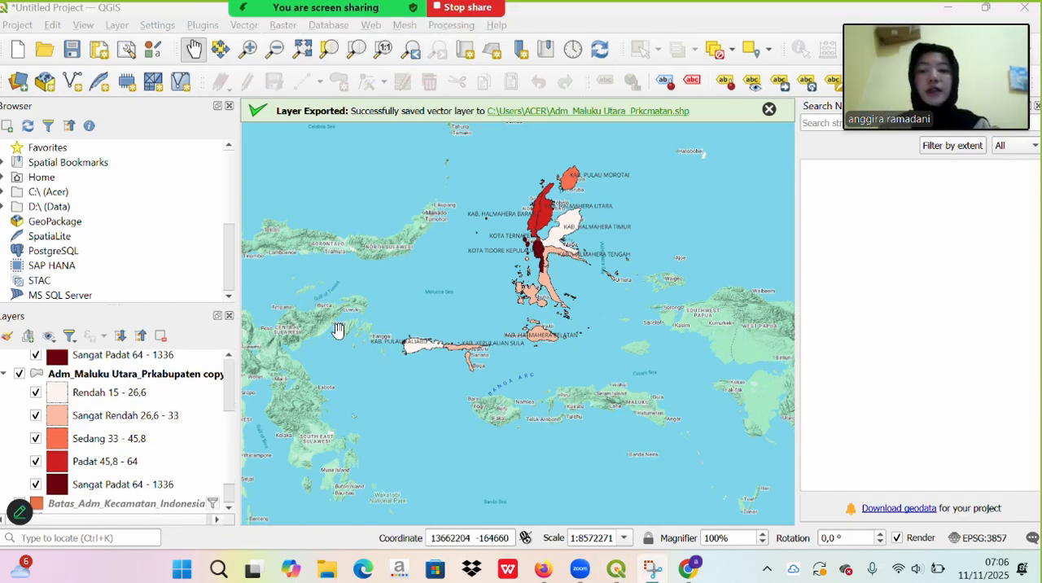
click(181, 378)
right_click(183, 386)
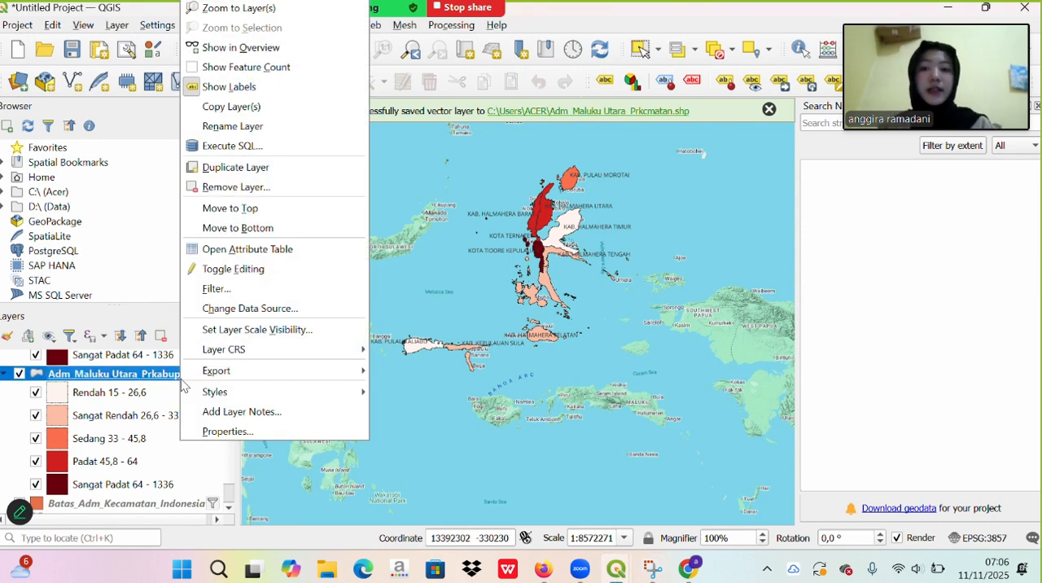
click(244, 431)
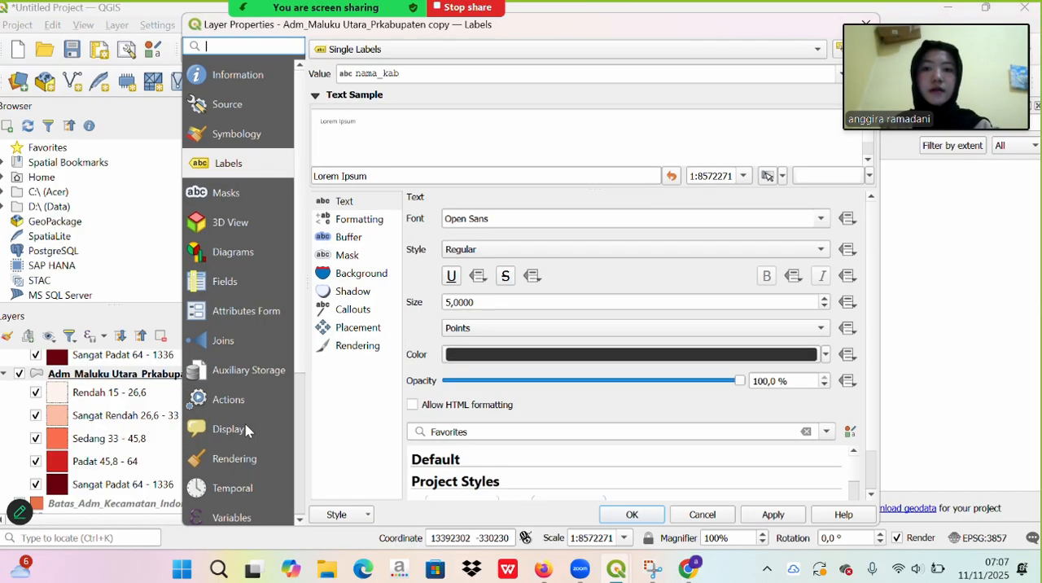
click(384, 50)
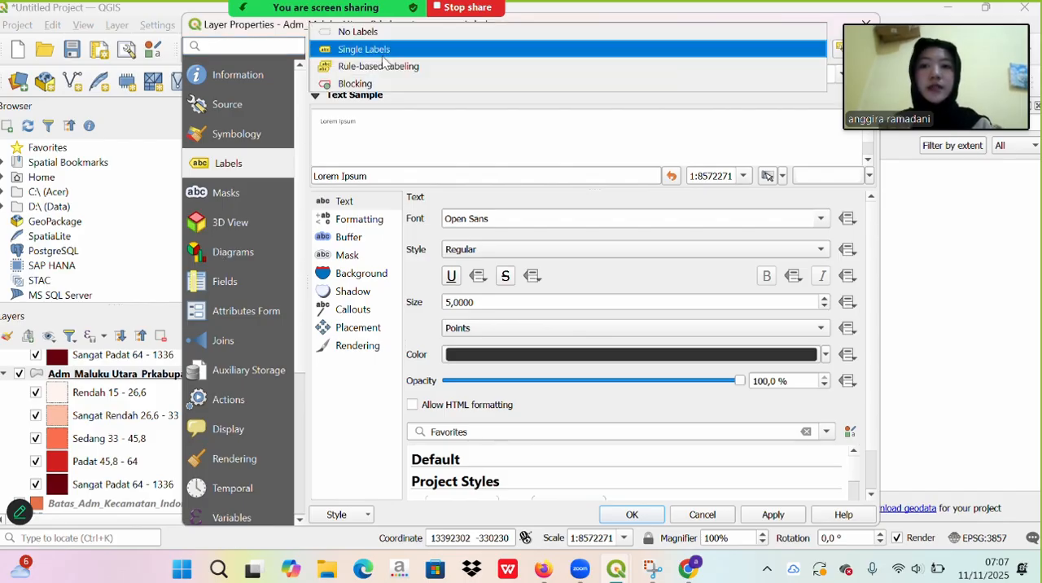
click(374, 34)
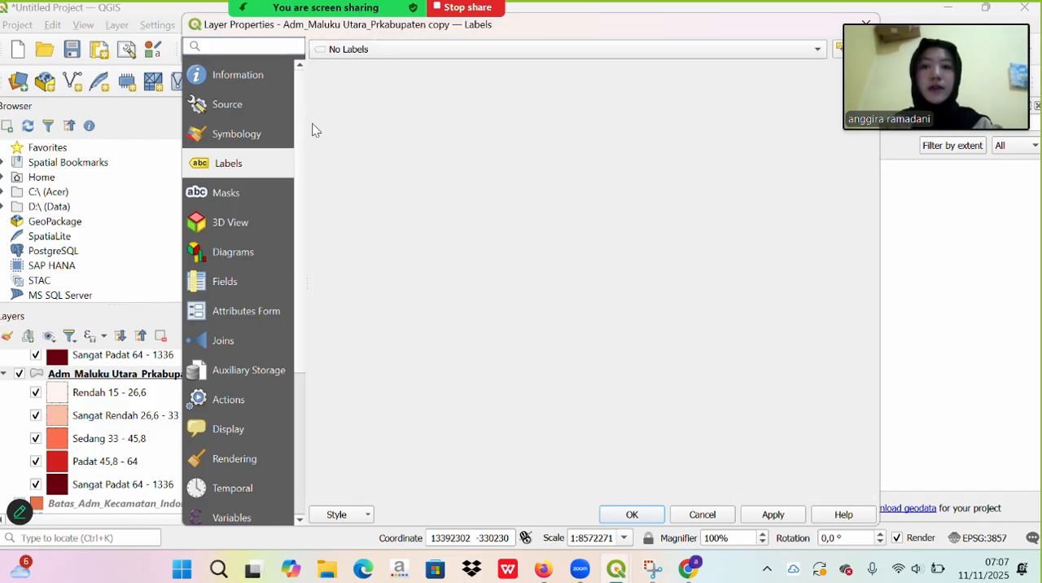
- Change the copied layer's symbology from Graduated to Single Symbol and give it the standard red color
click(239, 135)
click(365, 53)
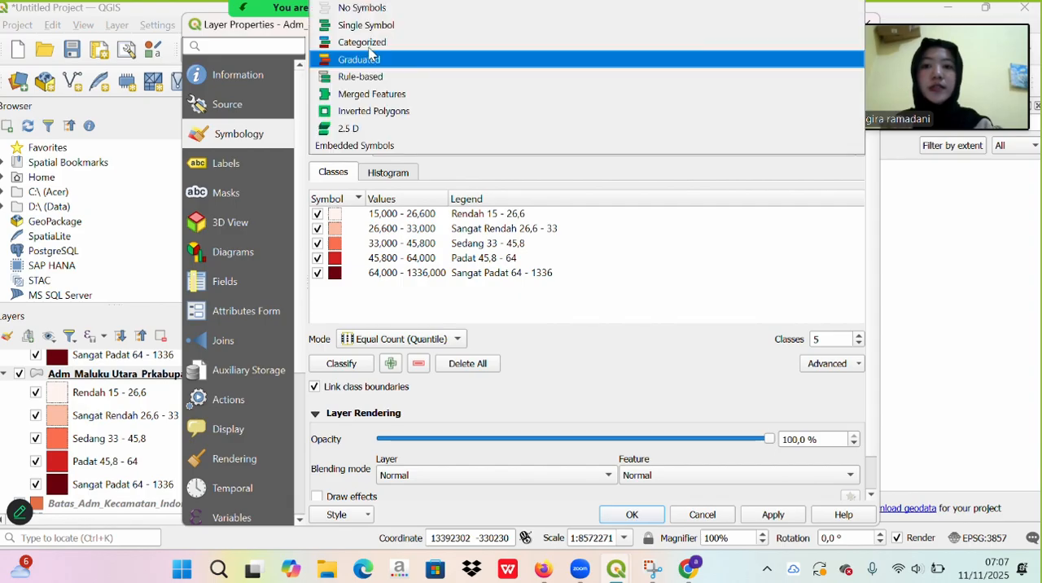
click(366, 25)
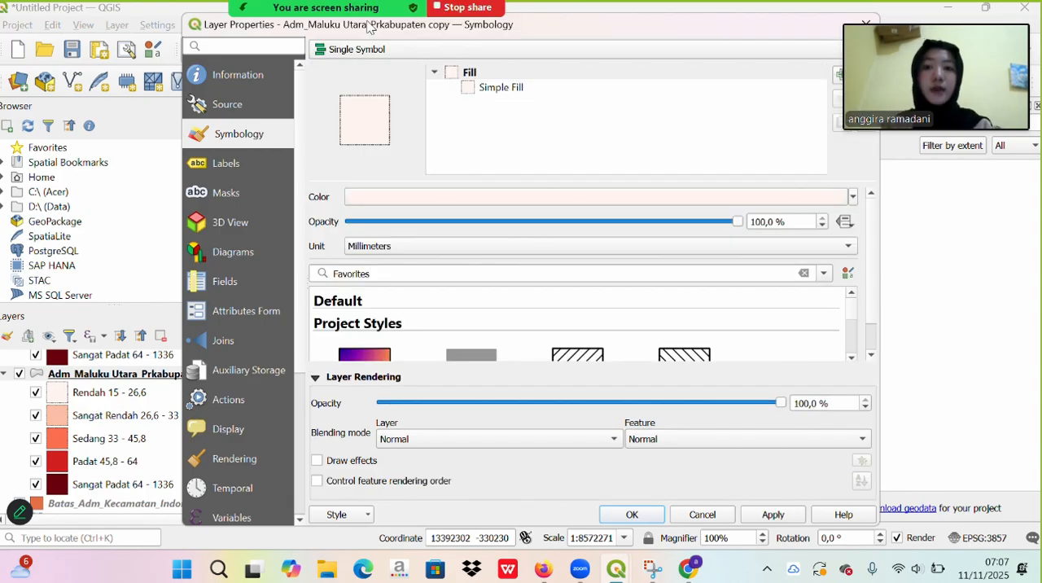
click(852, 197)
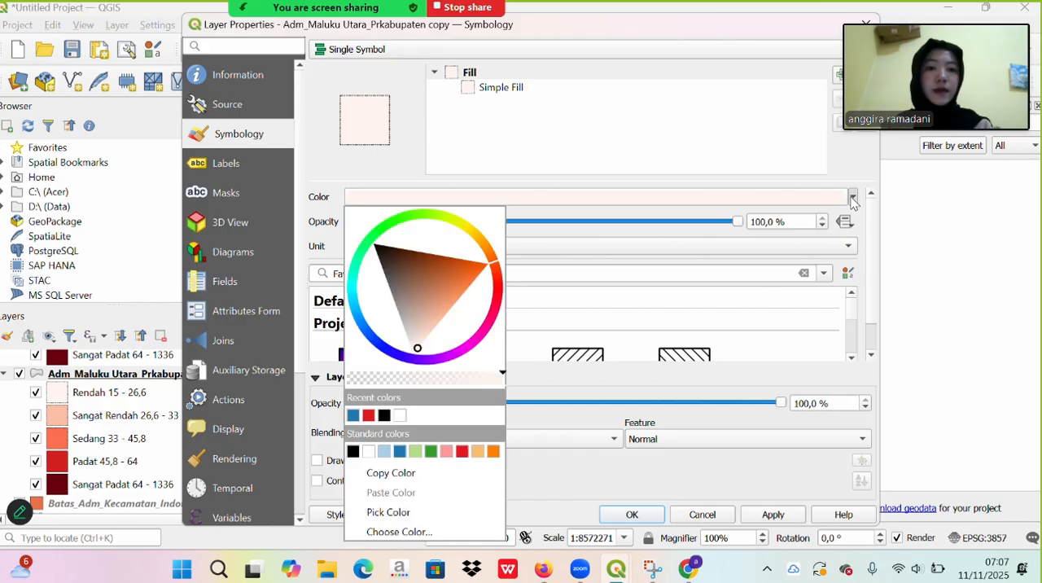
click(461, 451)
- Set the Simple Fill's stroke width to 0 and stroke style to No Line, and apply the copied layer's properties
click(509, 87)
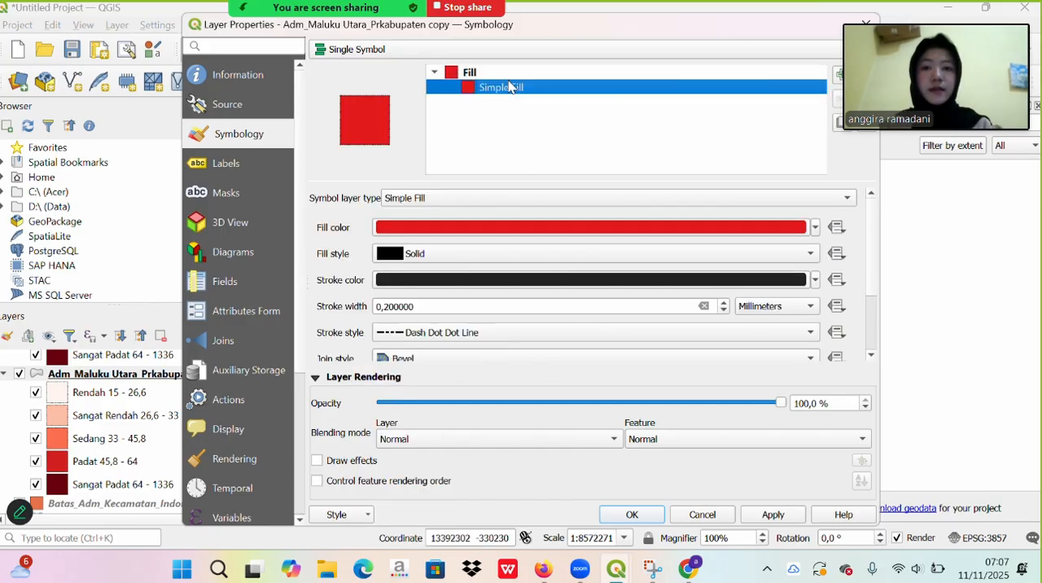
click(409, 306)
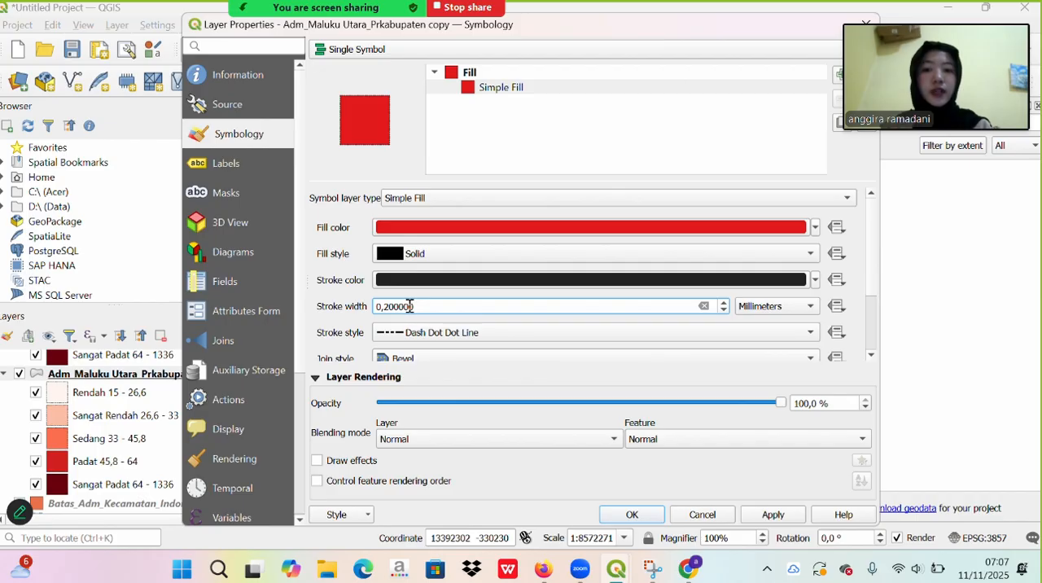
key(BackSpace)
key(BackSpace)
key(BackSpace)
key(BackSpace)
key(BackSpace)
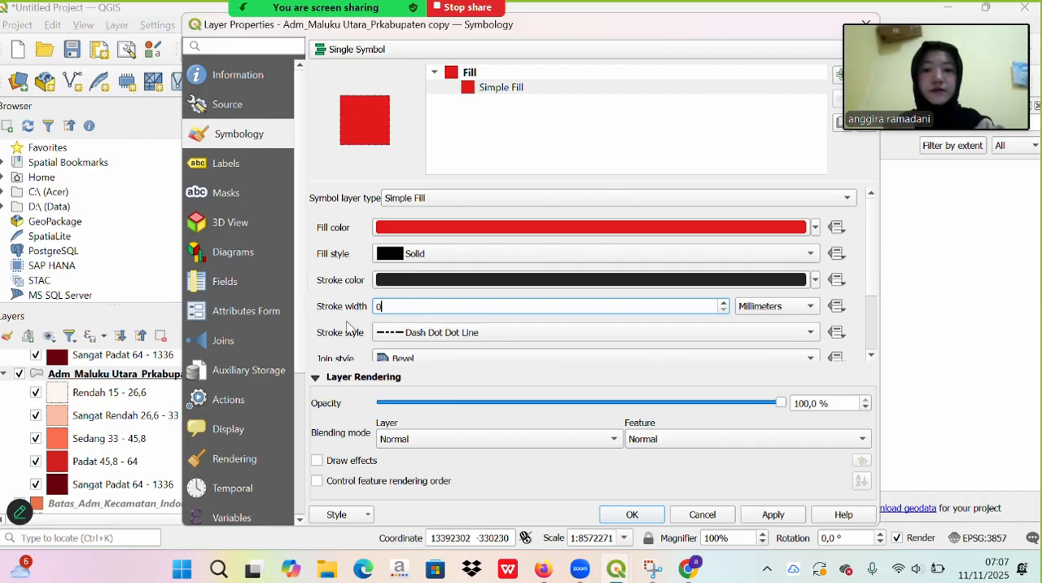
scroll(350, 327, down, 1)
scroll(350, 327, down, 1)
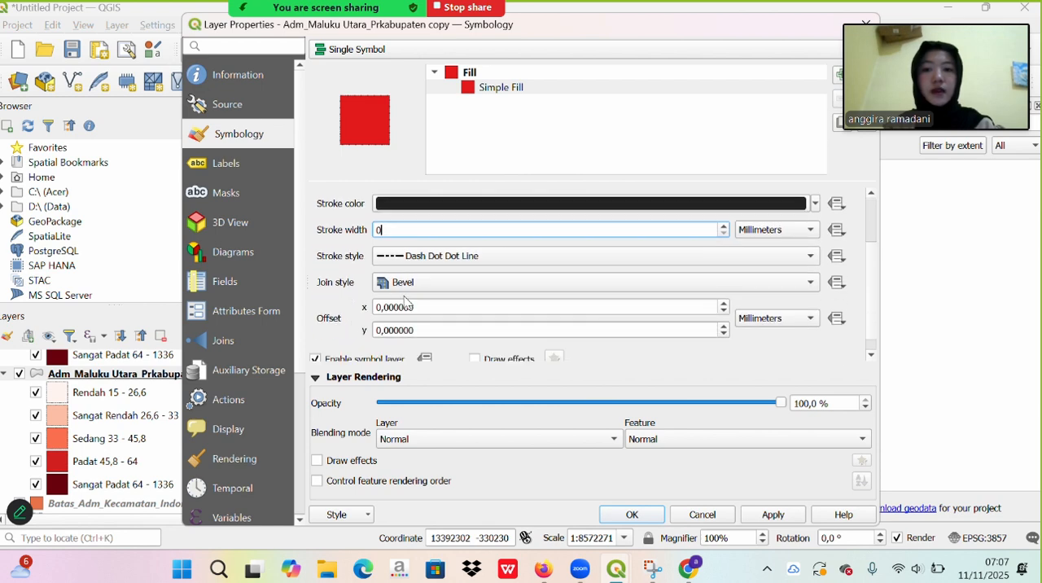
click(468, 255)
click(423, 187)
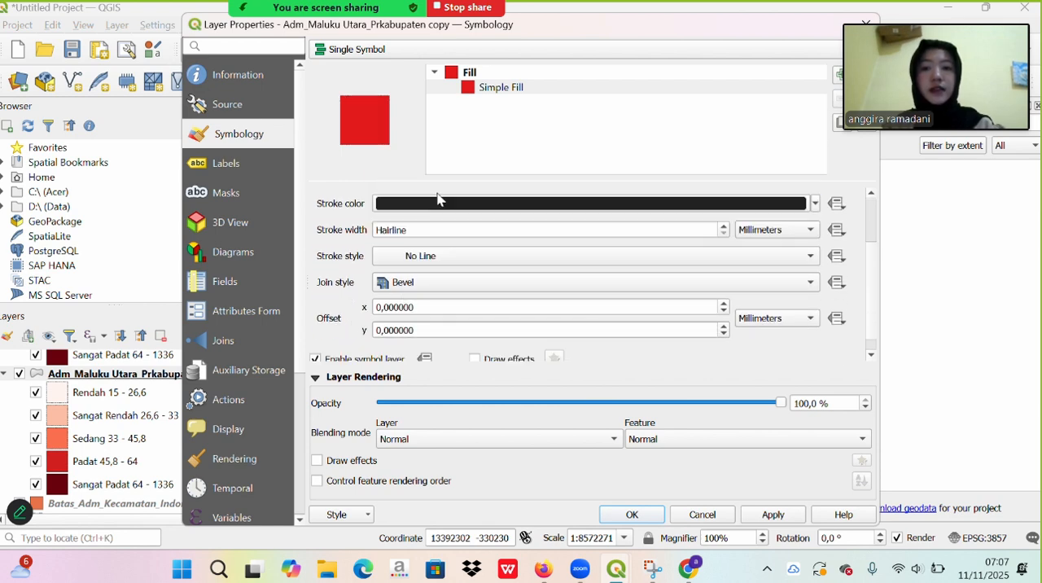
scroll(342, 307, down, 1)
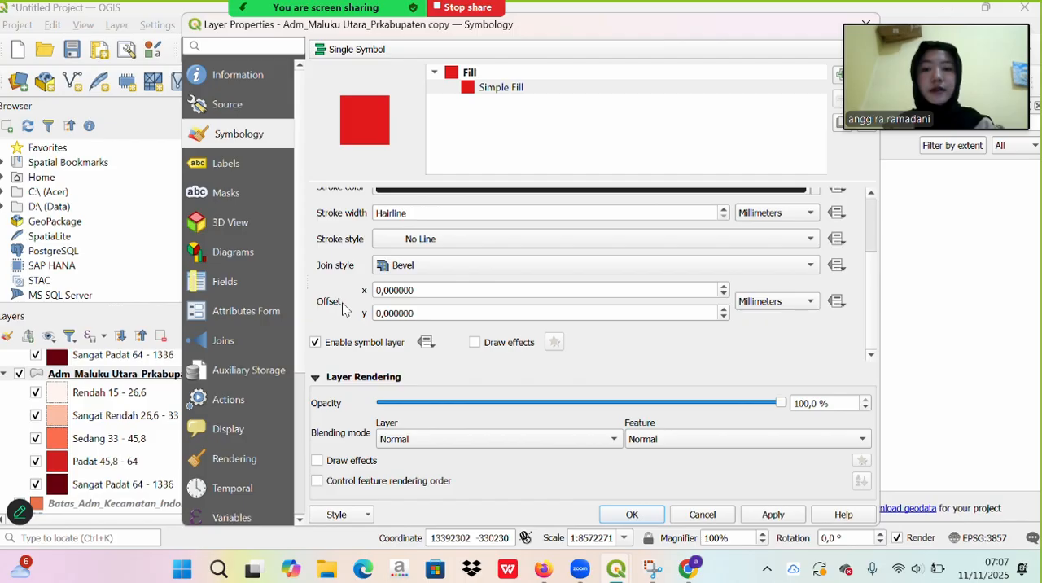
scroll(342, 307, up, 1)
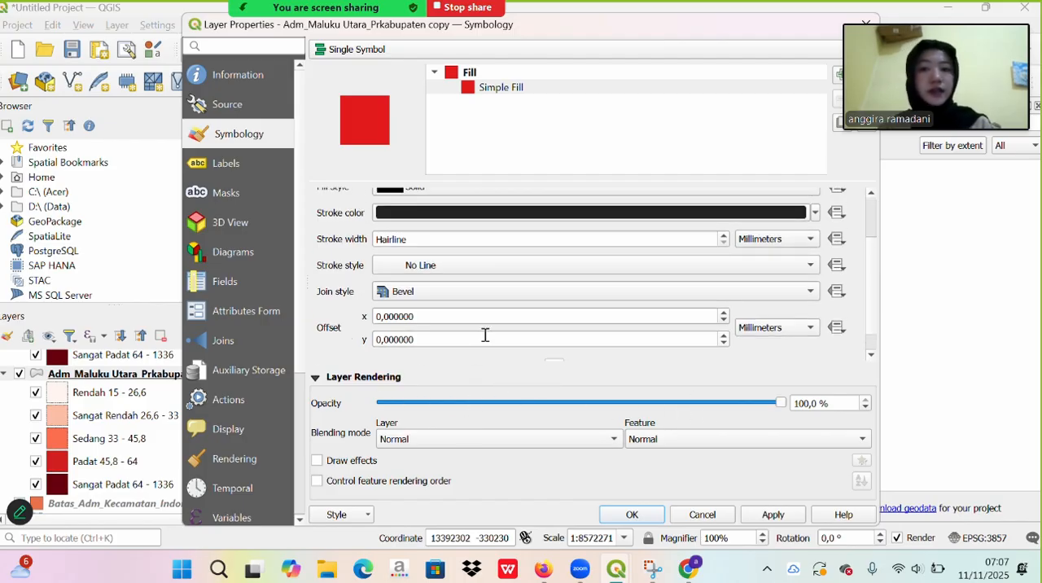
scroll(347, 280, up, 3)
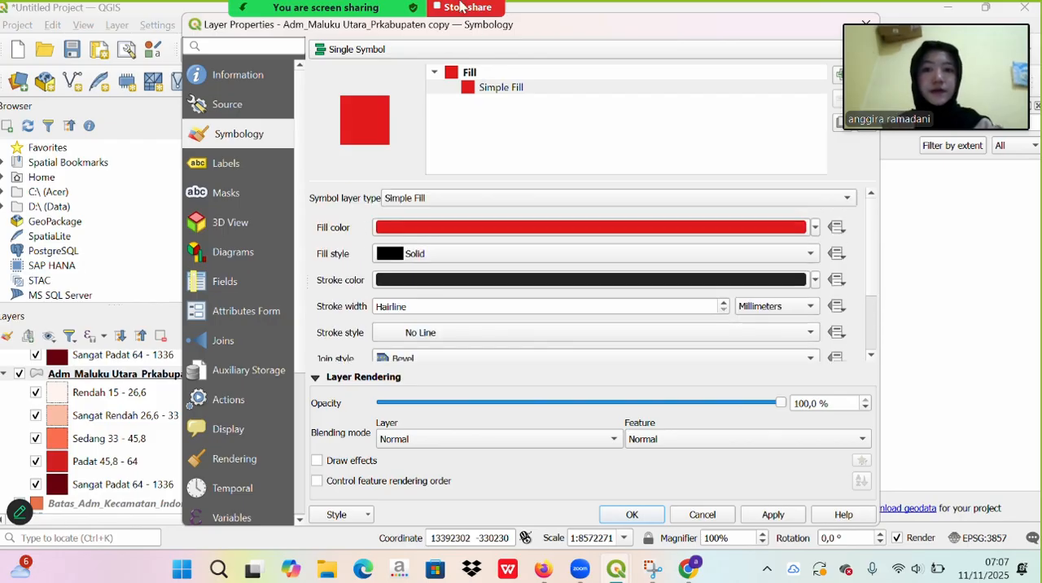
click(433, 23)
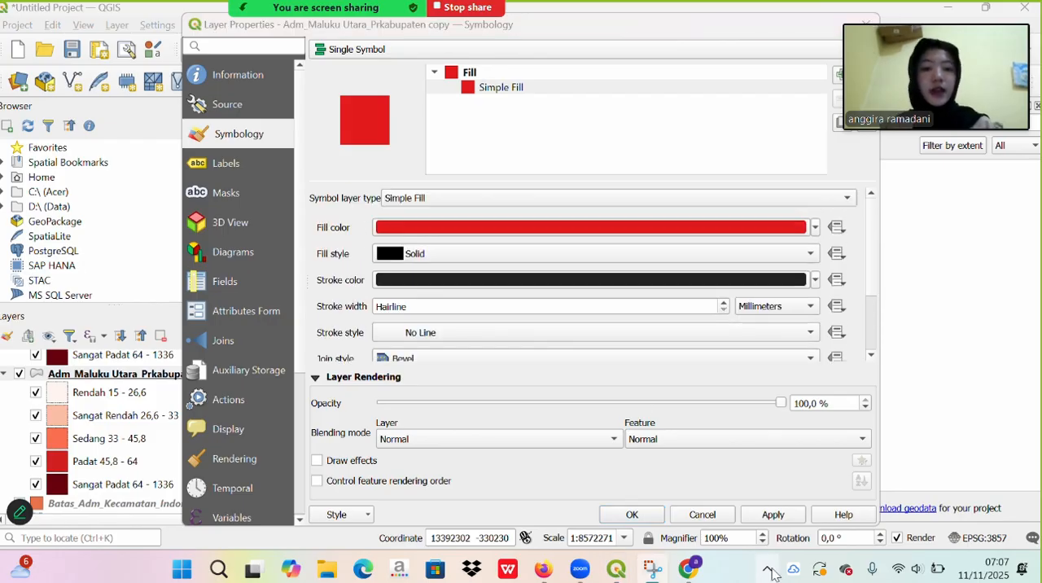
click(771, 518)
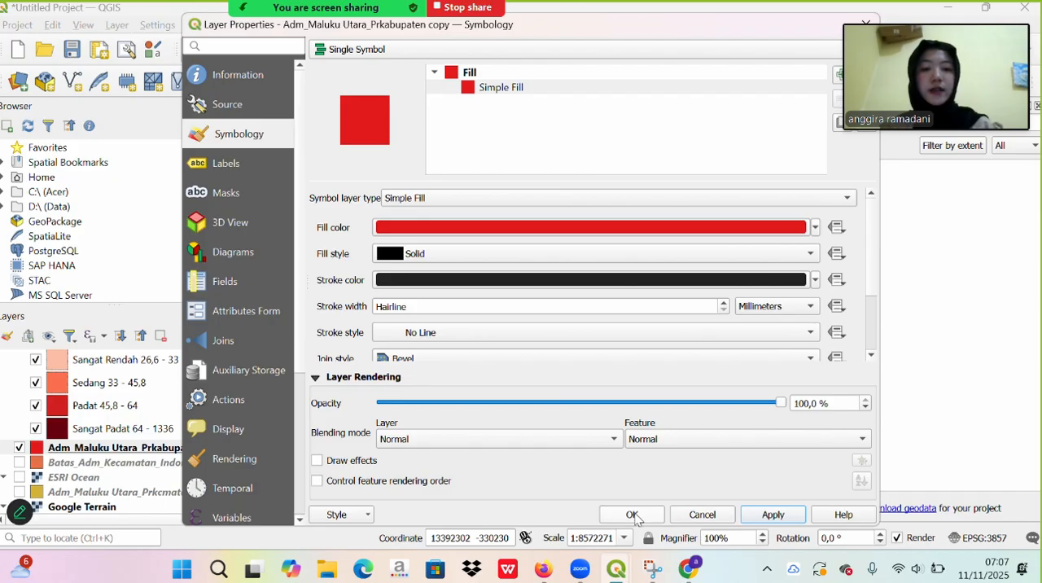
click(632, 514)
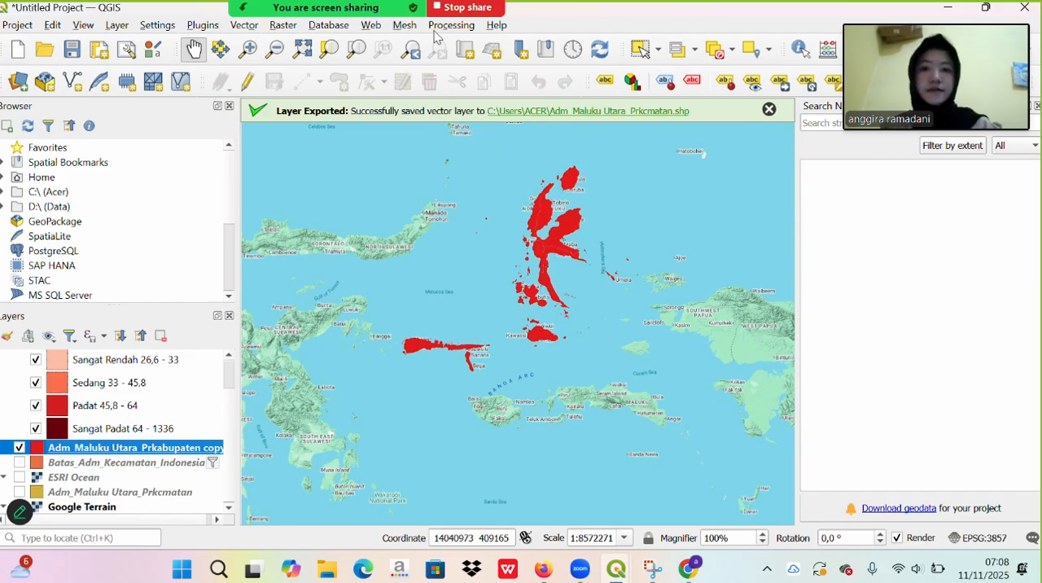
- Switch to the LAYOUT KEPADATAN PENDUDUK layout window, select Map 2 and refresh the inset map's preview
mouse_move(616, 572)
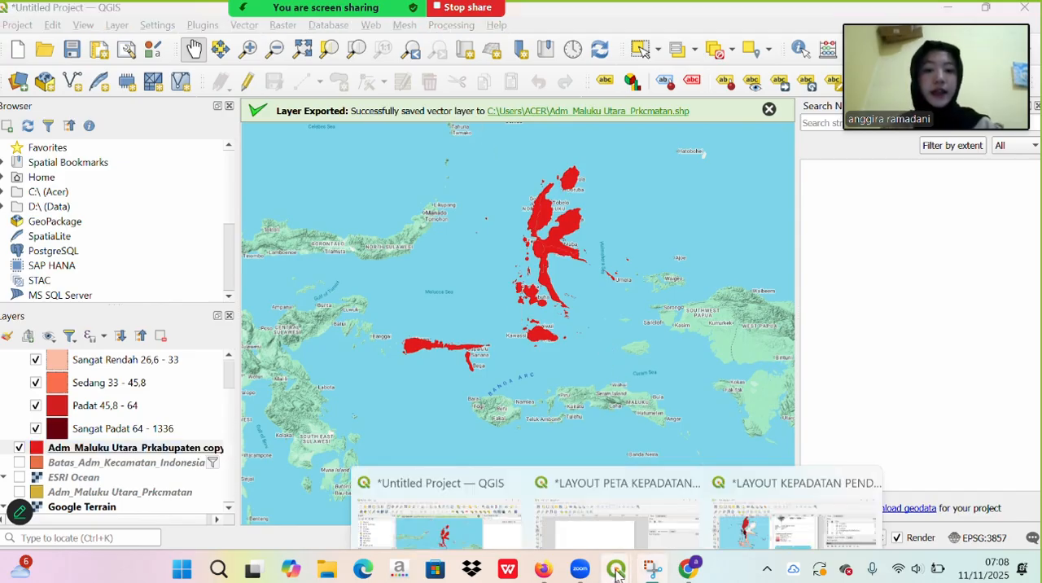
click(744, 431)
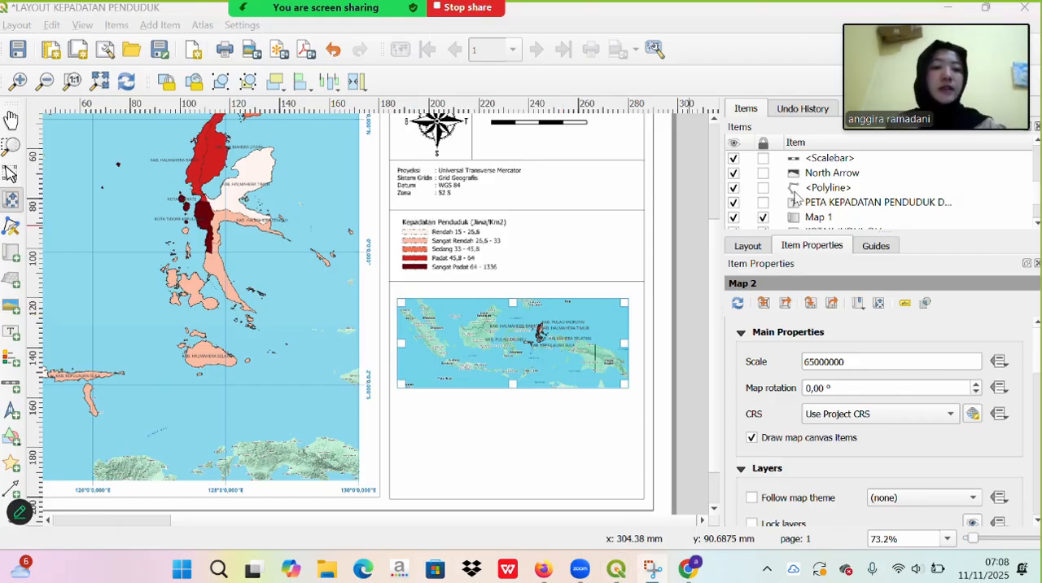
scroll(796, 195, up, 3)
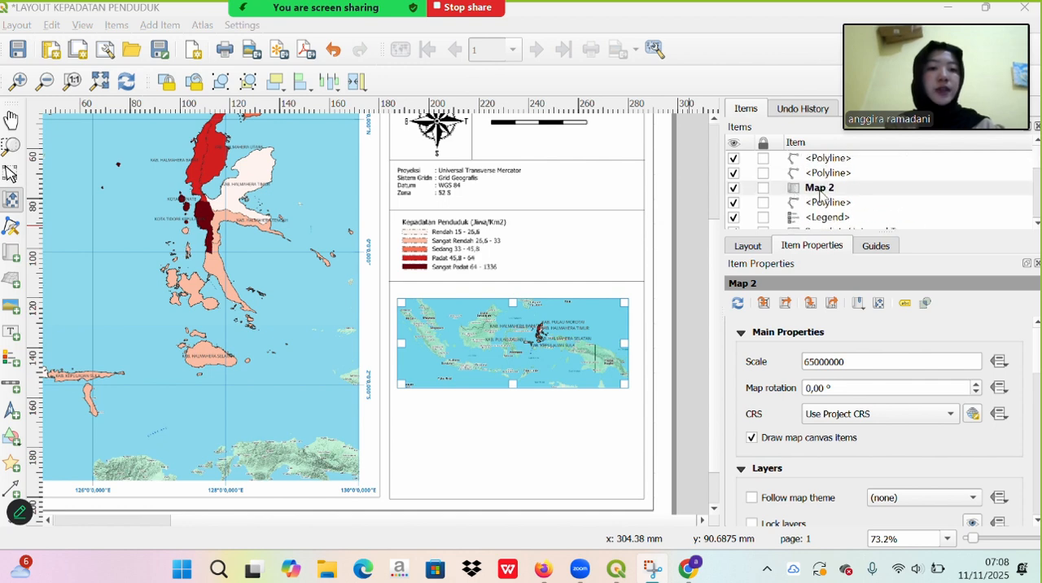
click(820, 193)
right_click(819, 195)
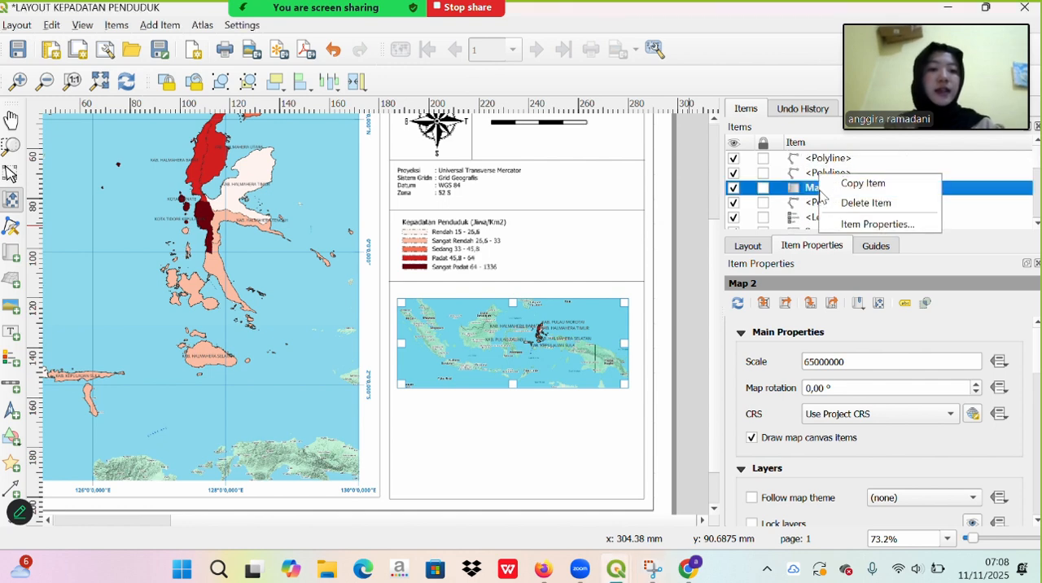
click(860, 225)
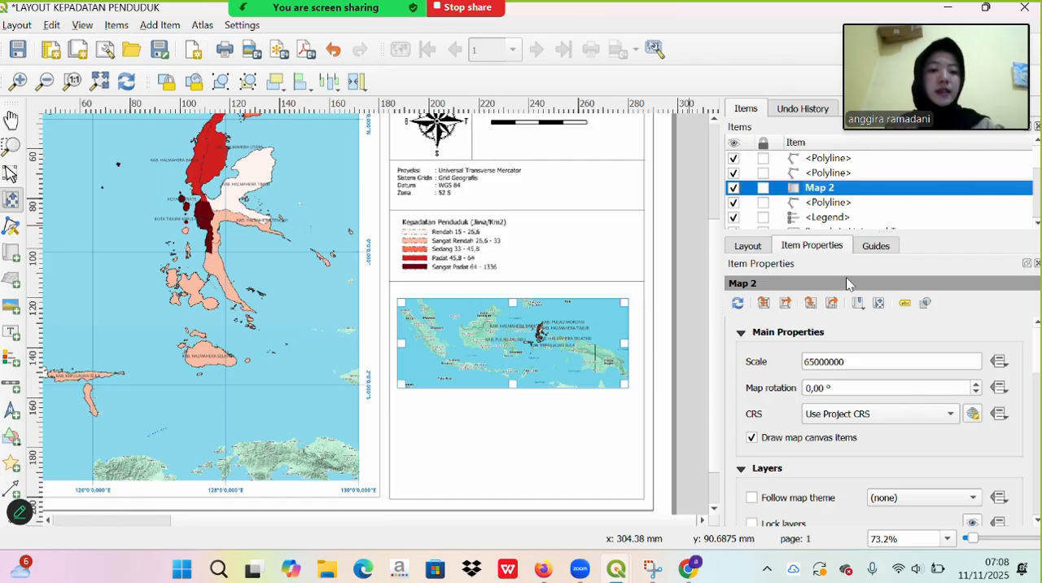
click(737, 305)
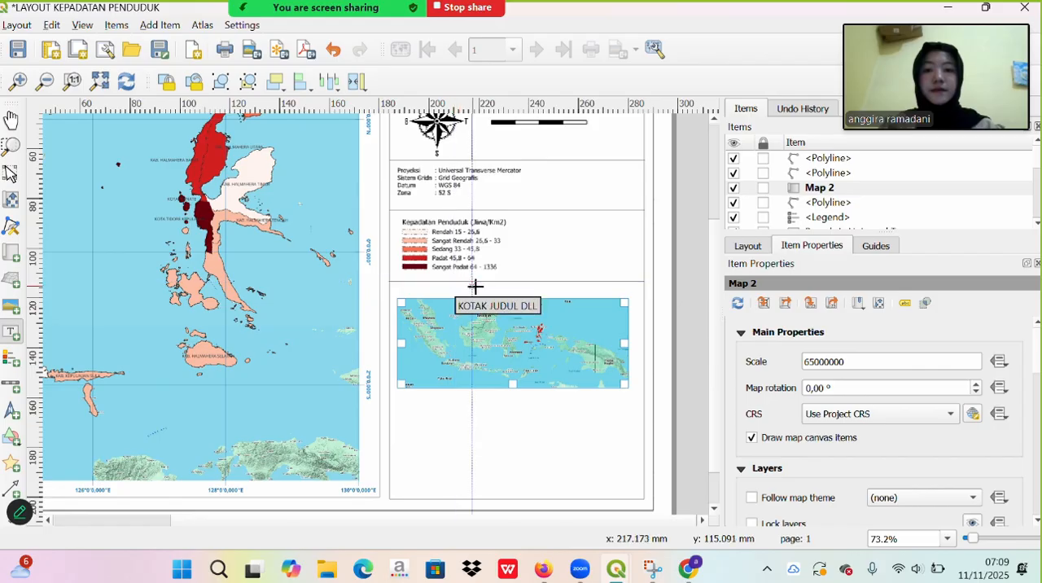
- Add a label reading PETA INDONESIA in the gap between the legend divider and the inset map
drag(471, 287, 579, 293)
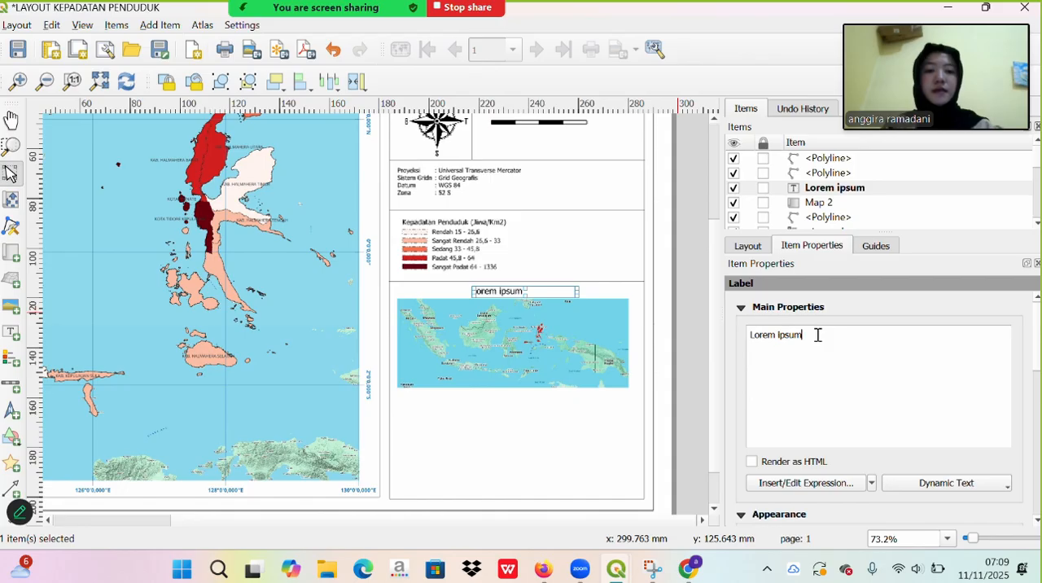
key(BackSpace)
key(ctrl+a)
key(BackSpace)
key(Caps_Lock)
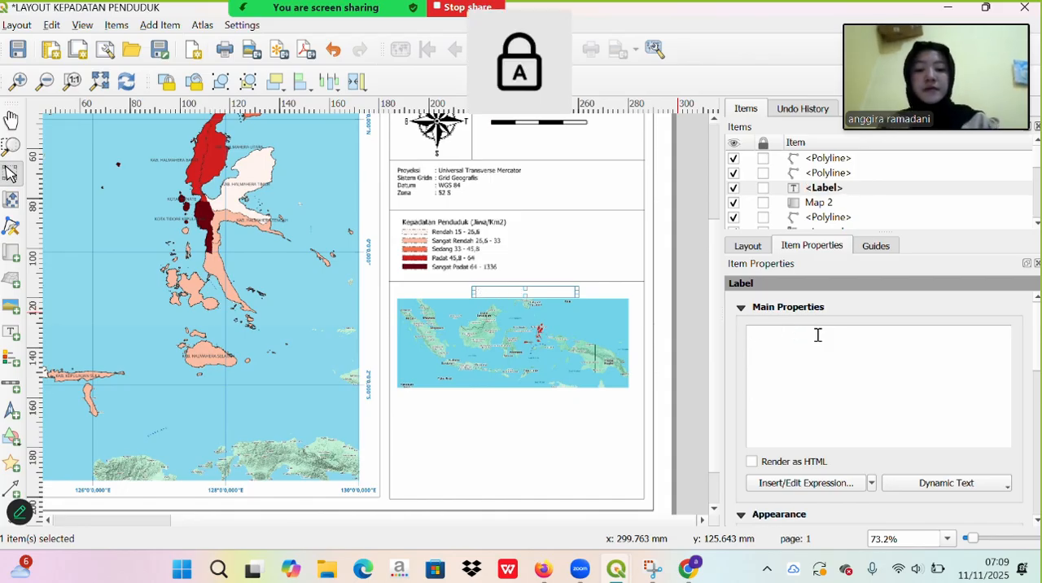
text(PETA INDONESIA)
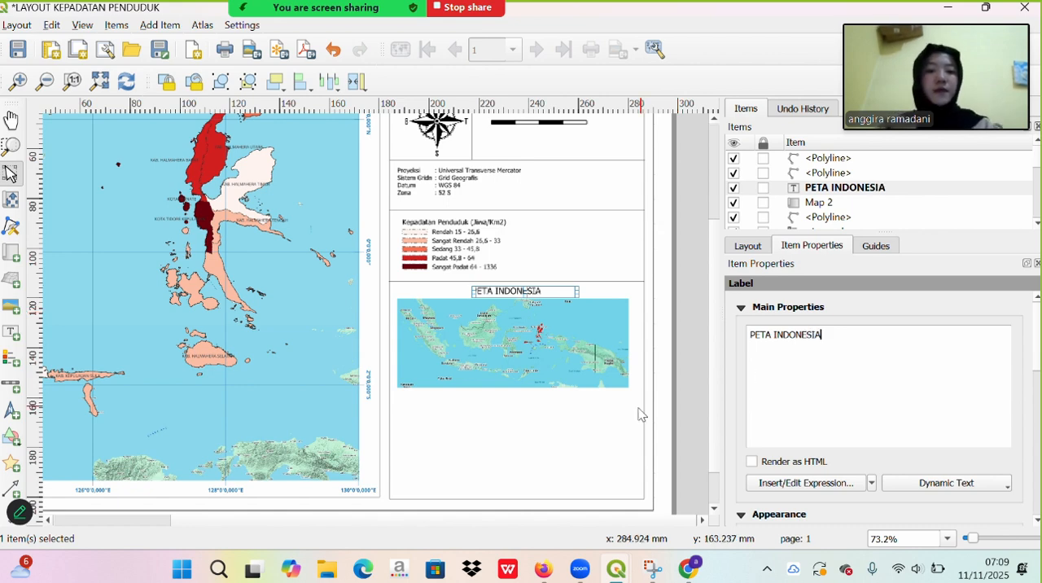
click(622, 426)
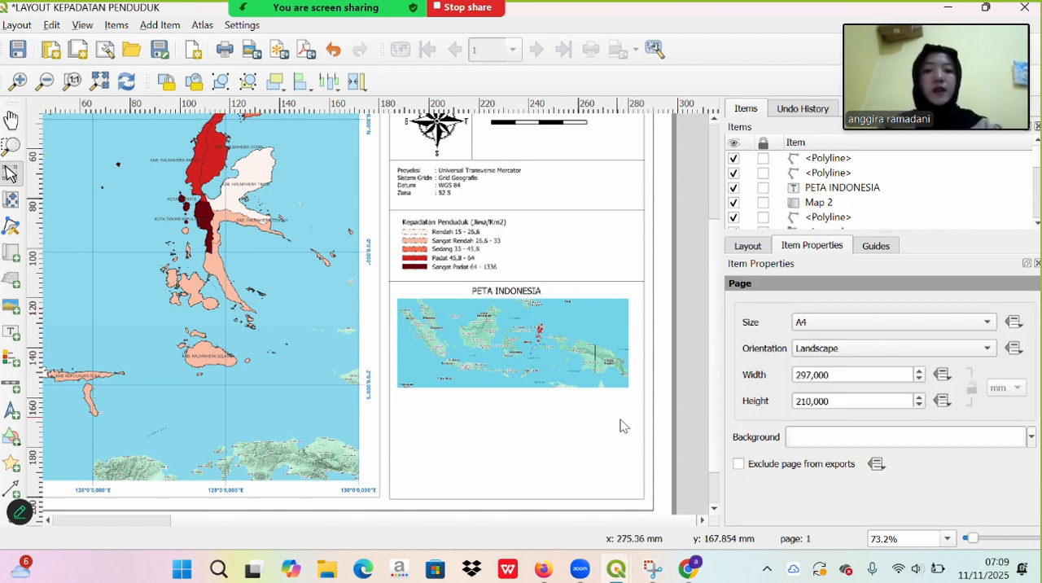
- Shift the PETA INDONESIA label slightly so it sits centred above the inset map
click(521, 291)
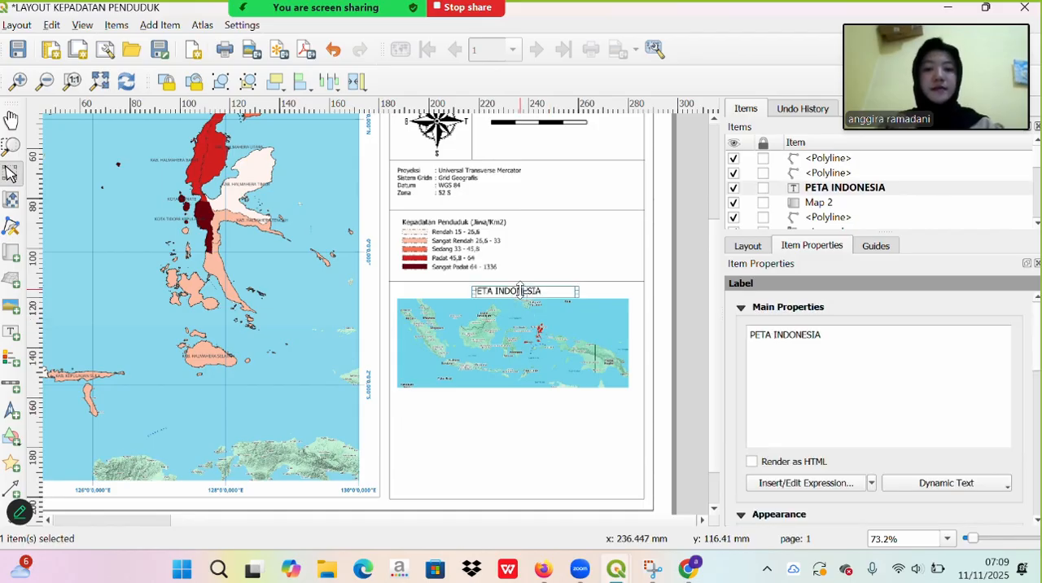
drag(520, 290, 526, 291)
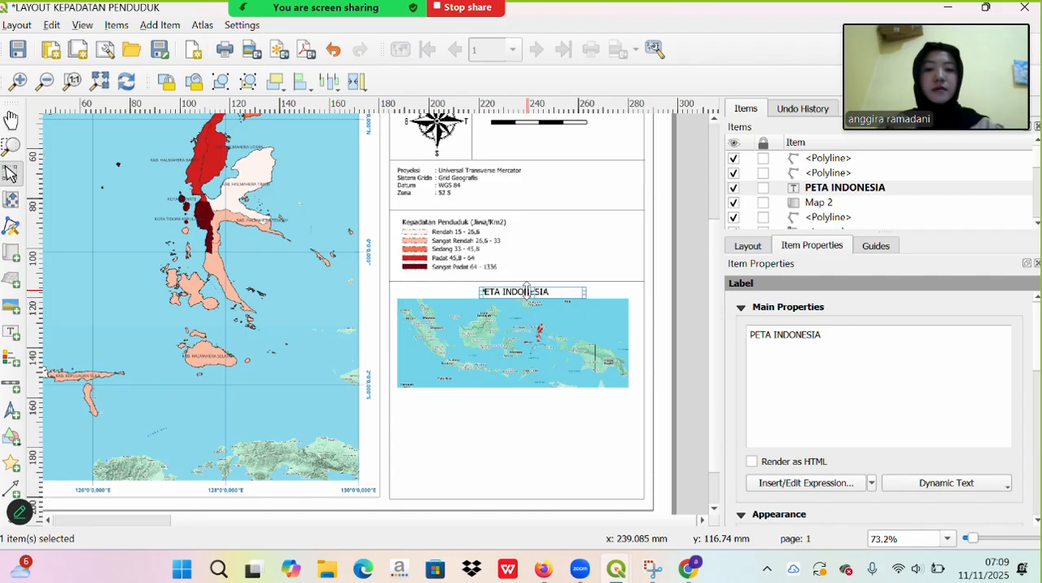
click(607, 311)
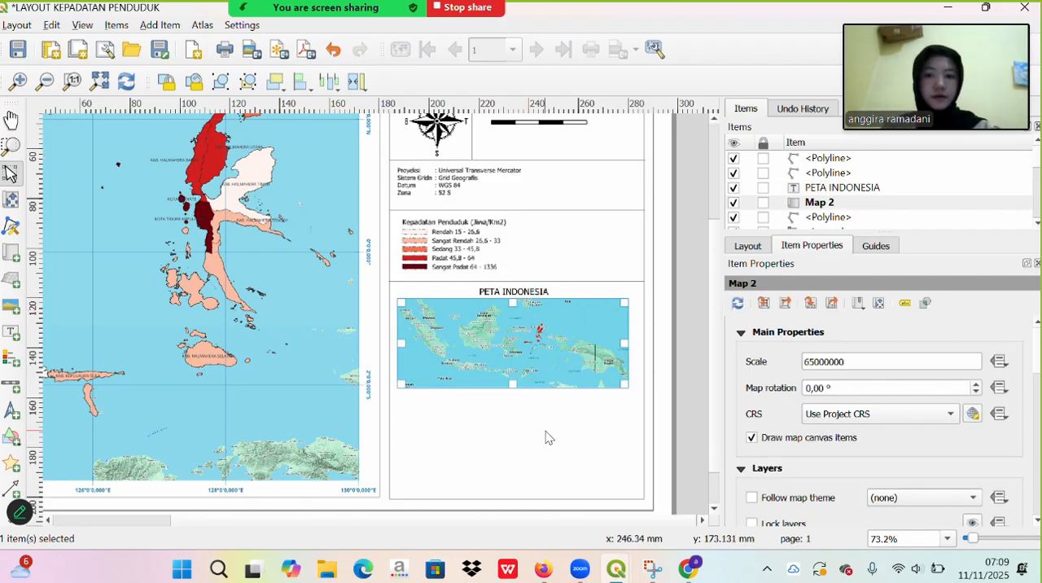
- Duplicate the horizontal divider line under the legend and place the copy across the information panel, a little below the inset map
click(587, 280)
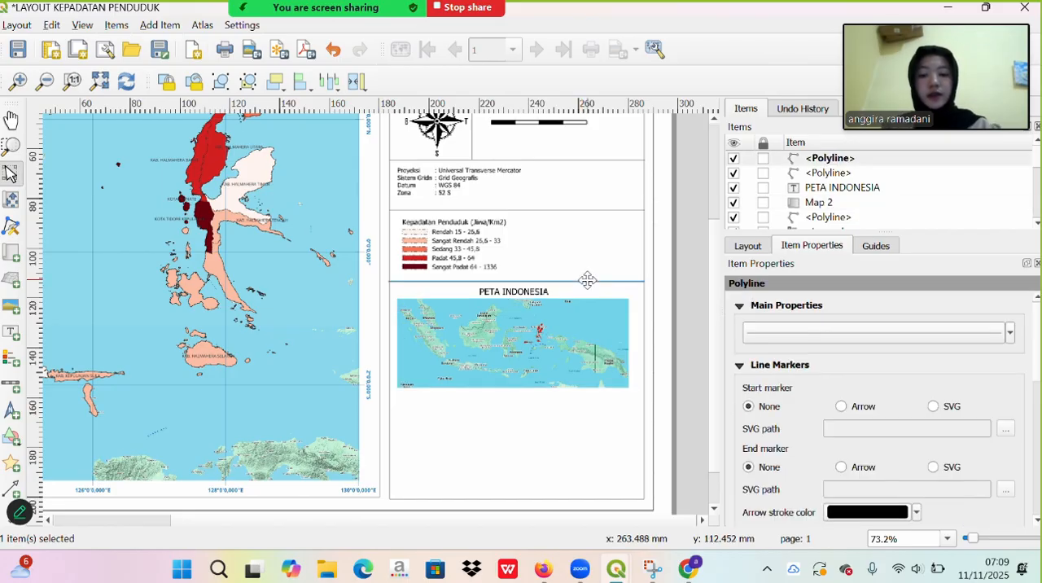
drag(587, 280, 497, 410)
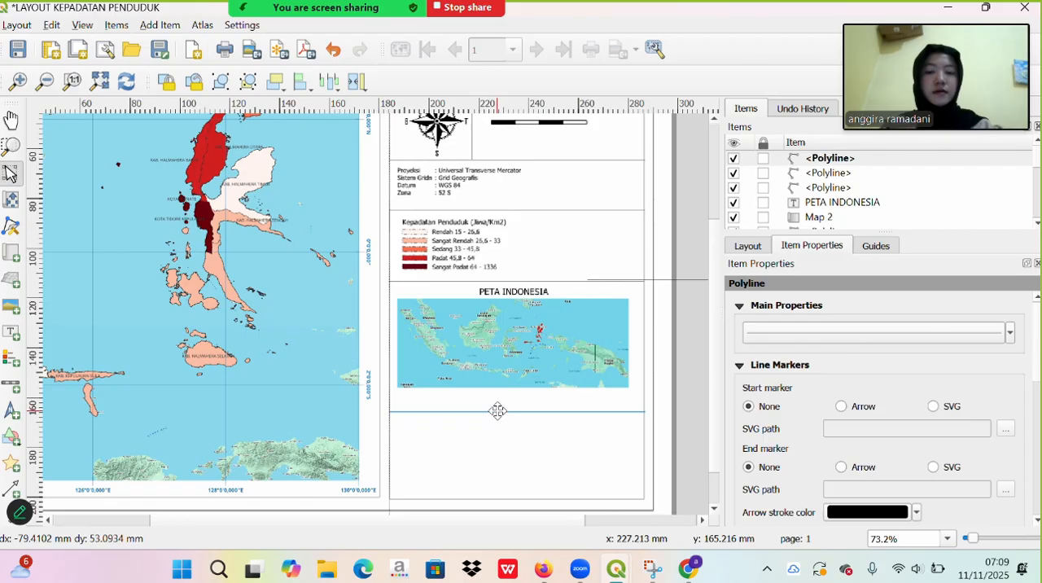
drag(497, 410, 499, 410)
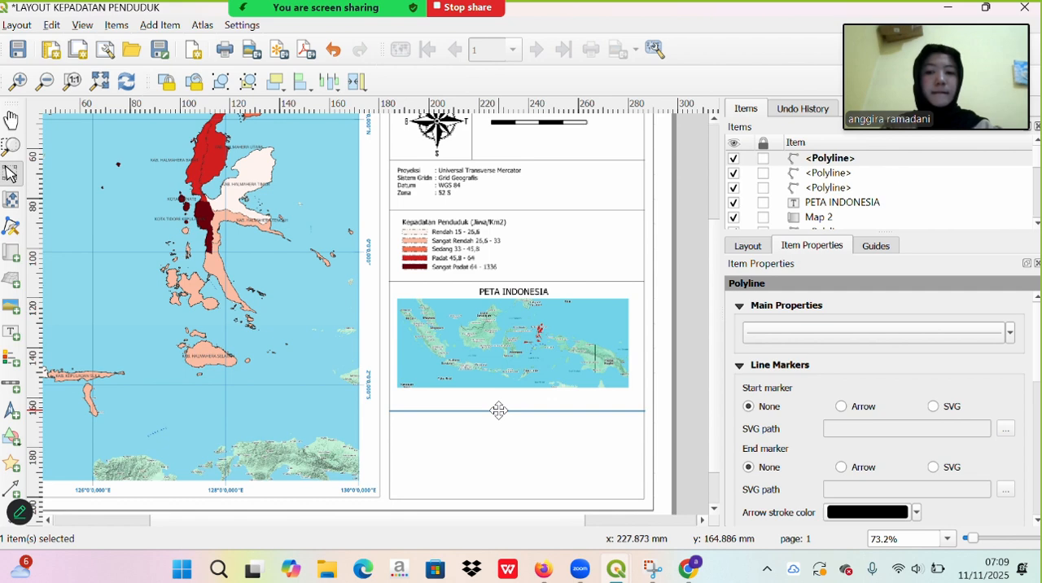
click(552, 277)
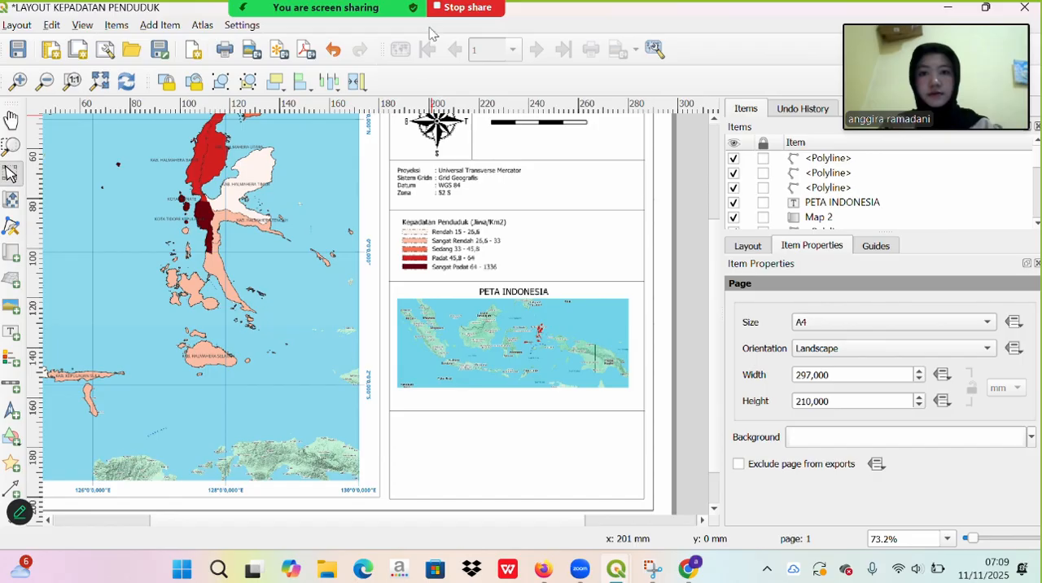
- Draw a small rectangle between the inset map and the divider below it, and fill it with the recent red color
click(12, 437)
click(68, 434)
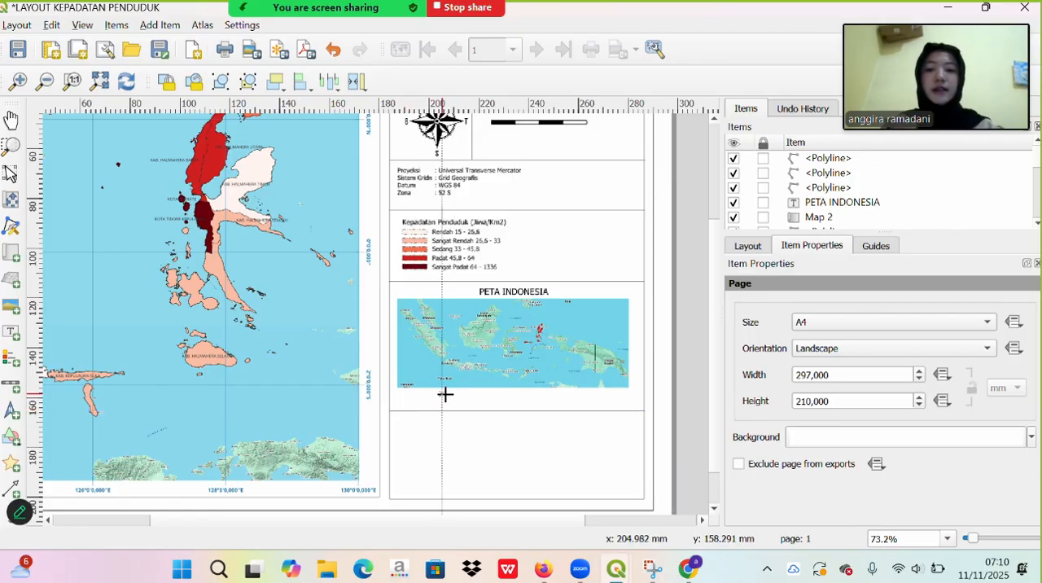
drag(448, 394, 461, 403)
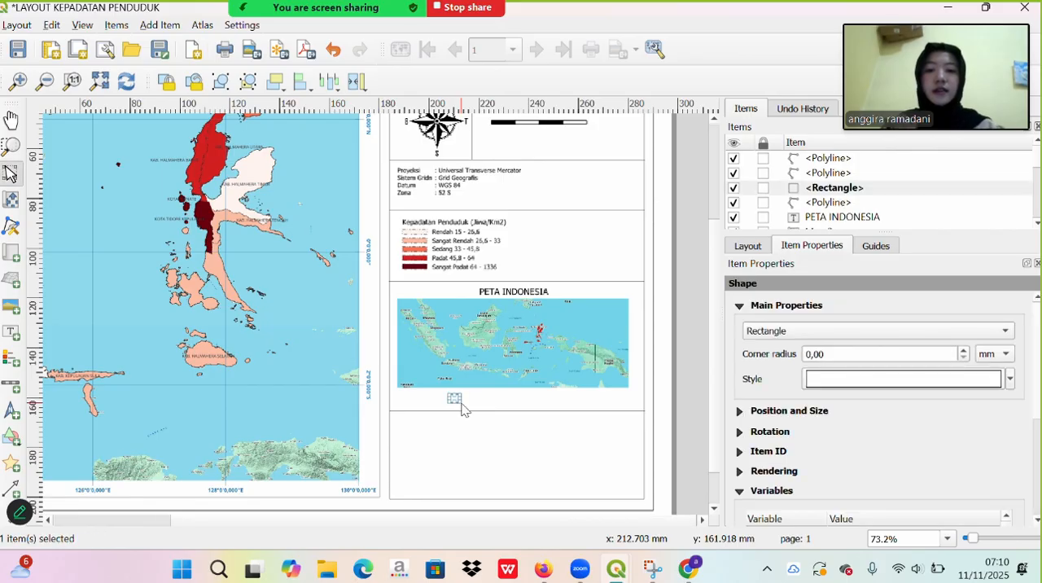
click(1009, 380)
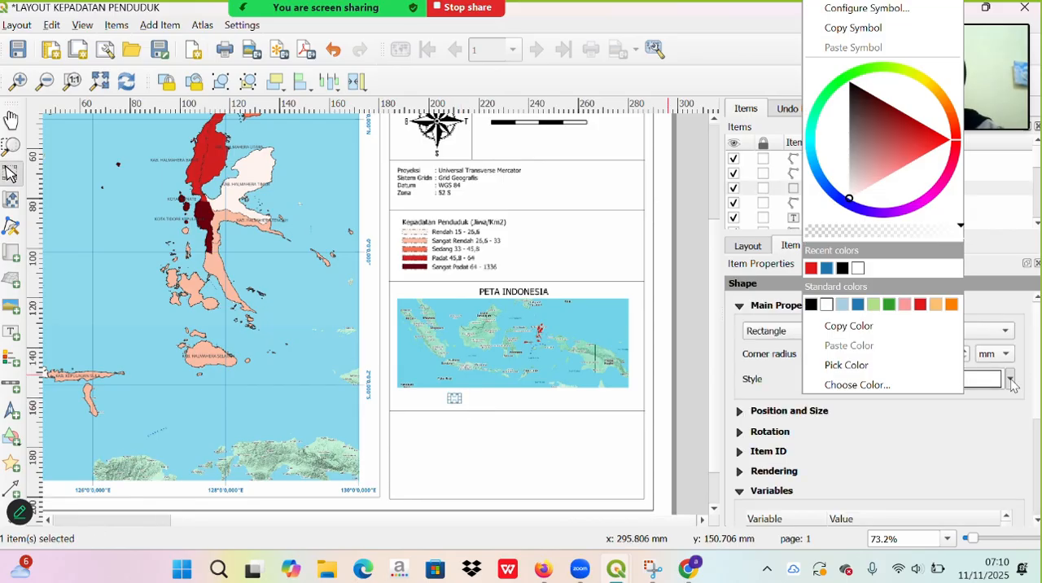
click(810, 269)
click(586, 430)
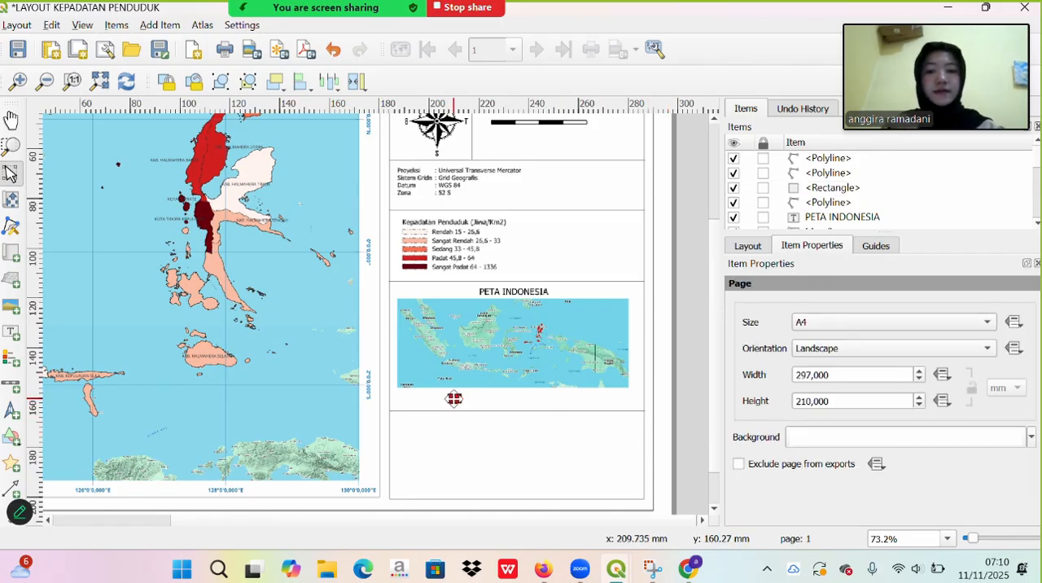
- Reposition the red rectangle midway between the inset map's lower edge and the divider line, as a legend key
drag(453, 398, 465, 393)
click(514, 406)
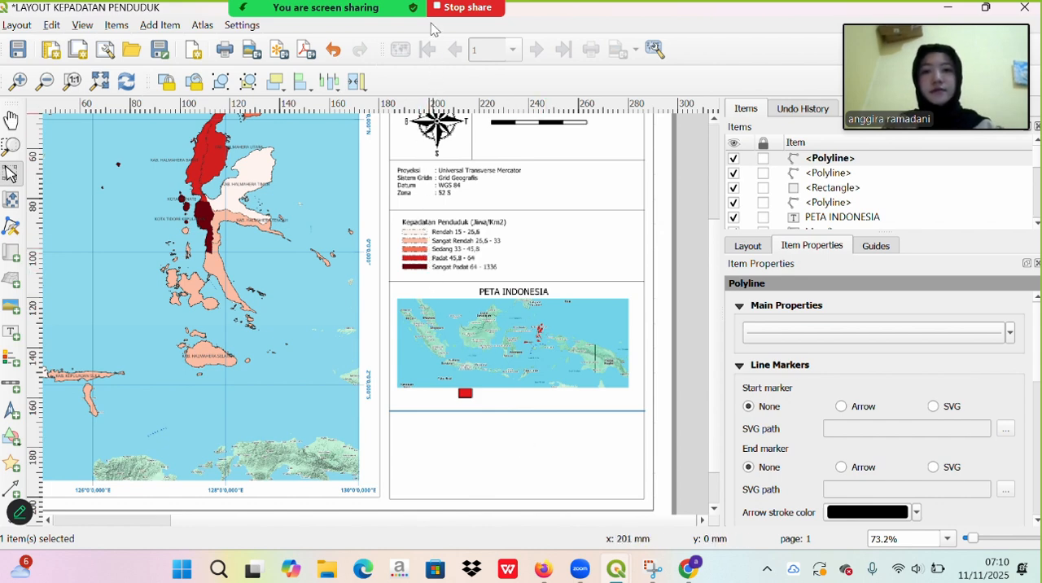
click(464, 396)
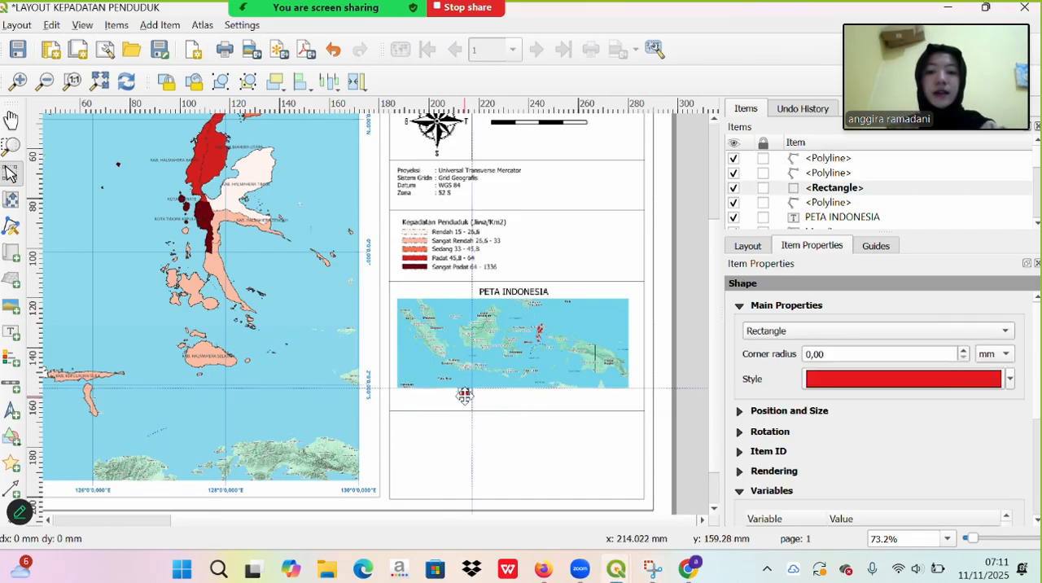
drag(464, 396, 465, 397)
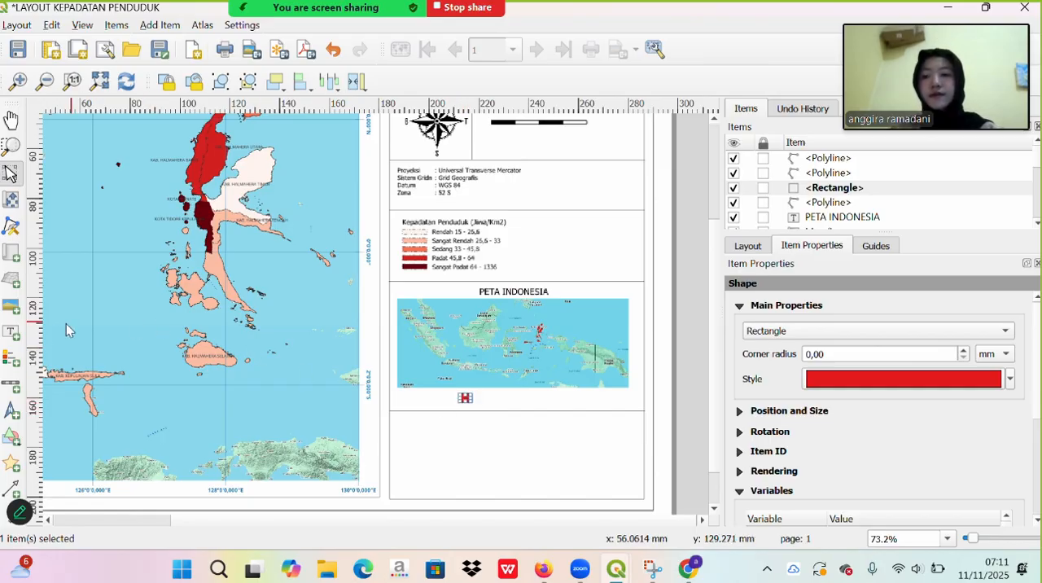
- Add a label reading Provinsi Maluku Utara beside the red rectangle and reduce its frame height to fit the text line
click(11, 333)
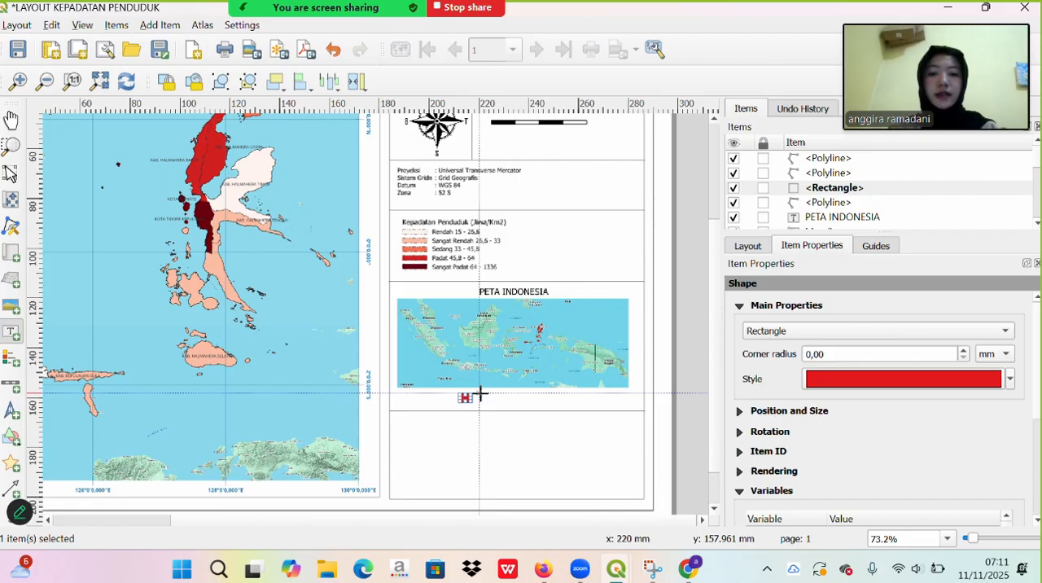
drag(479, 394, 621, 407)
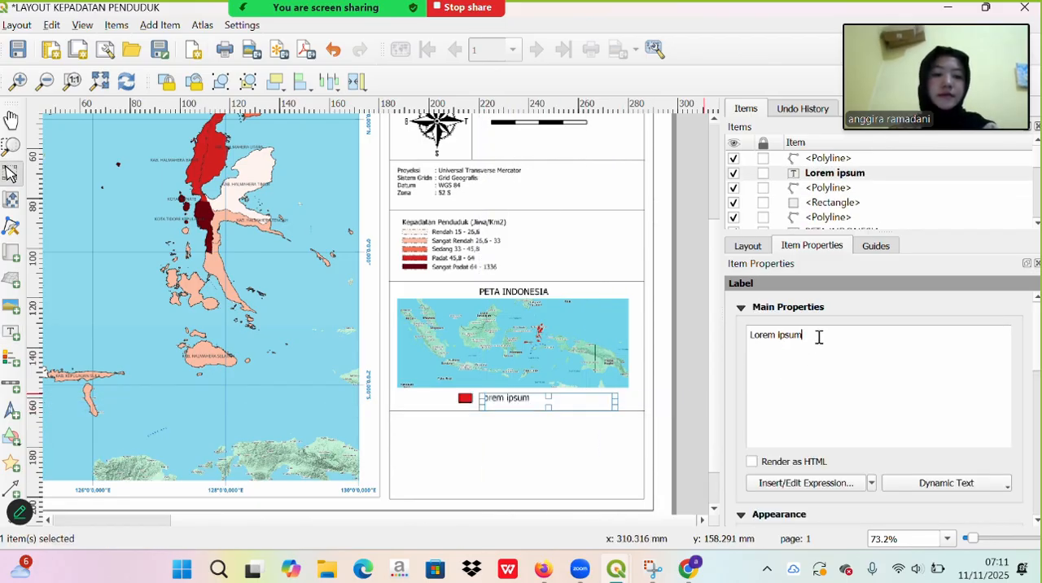
key(BackSpace)
key(BackSpace)
key(BackSpace)
key(BackSpace)
key(BackSpace)
key(BackSpace)
key(BackSpace)
key(BackSpace)
key(BackSpace)
key(BackSpace)
key(BackSpace)
text(P)
key(Caps_Lock)
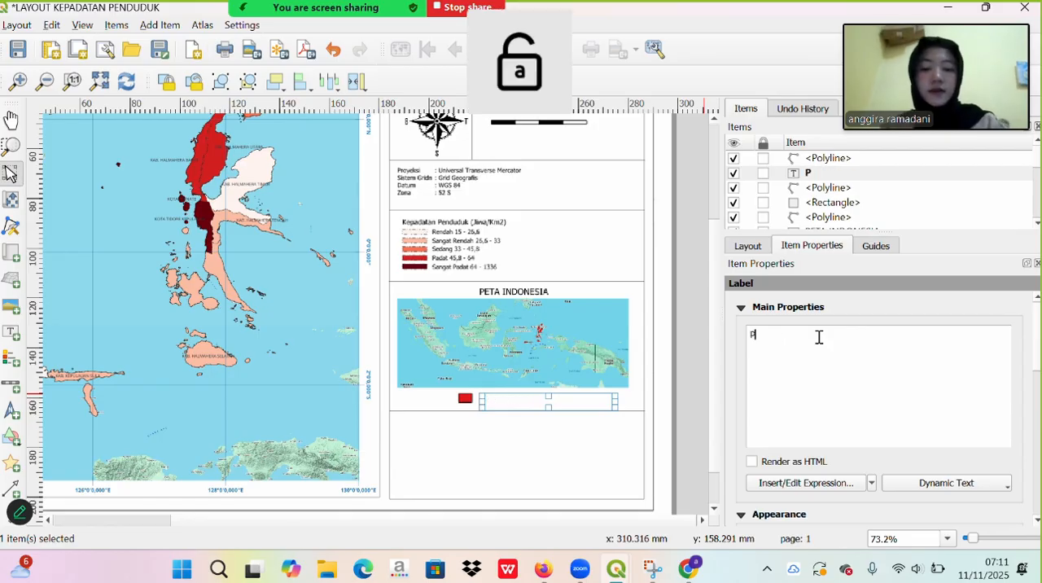
text(rovinsi)
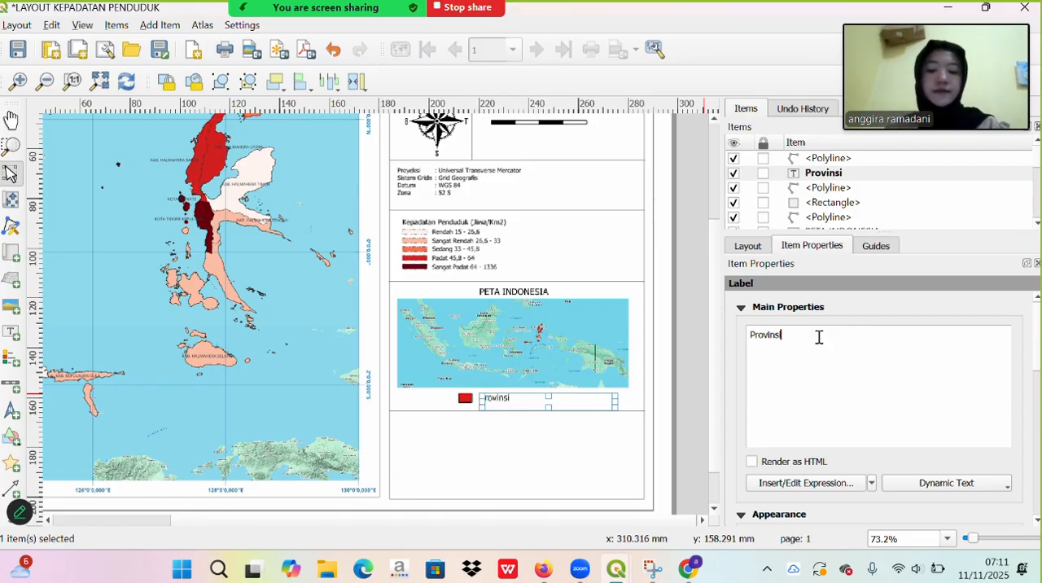
text( M)
key(Caps_Lock)
text(aluku)
key(Caps_Lock)
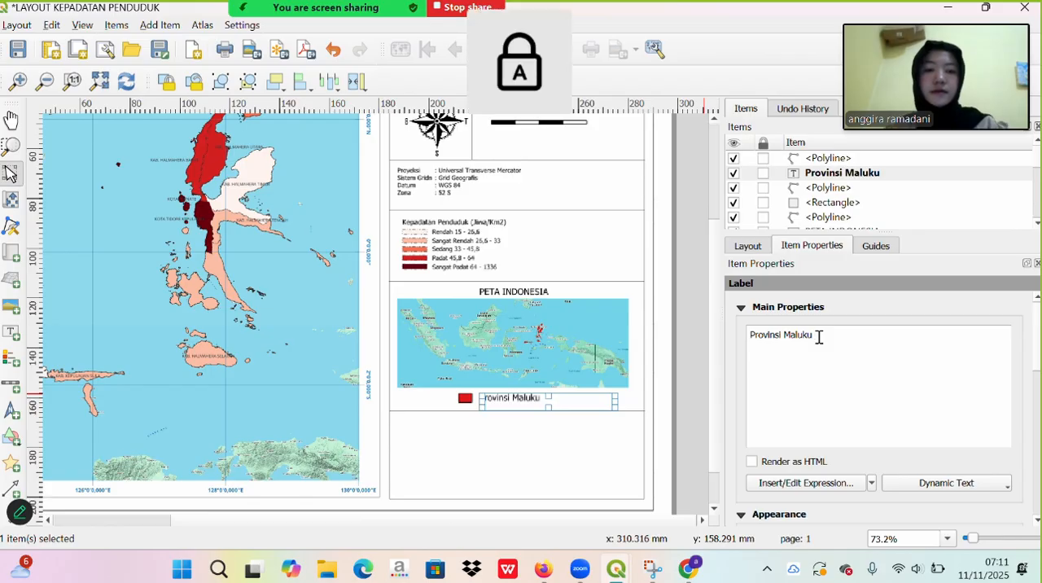
text(U)
key(Caps_Lock)
text(tara)
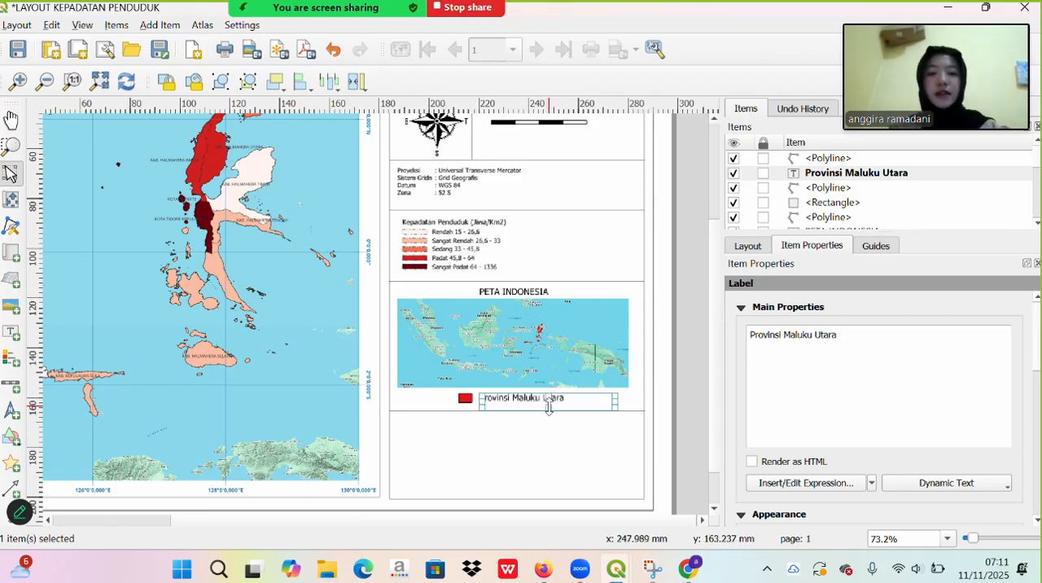
click(547, 402)
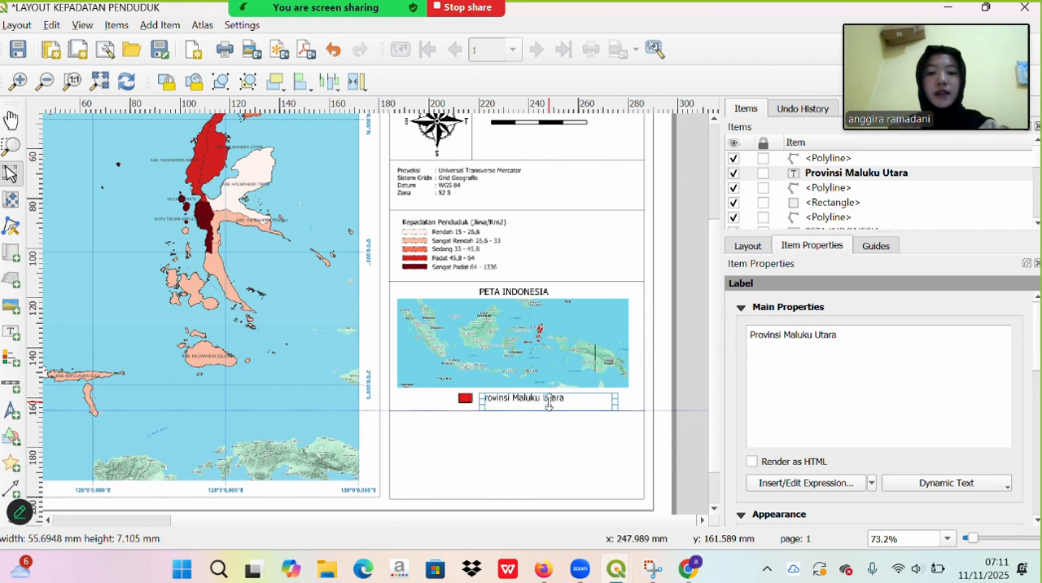
click(581, 456)
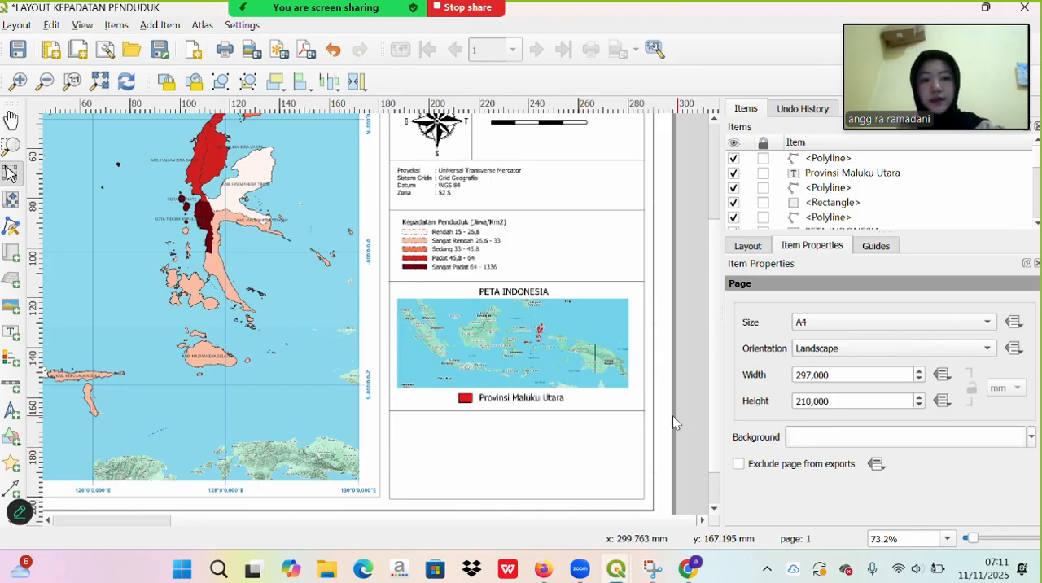
click(549, 395)
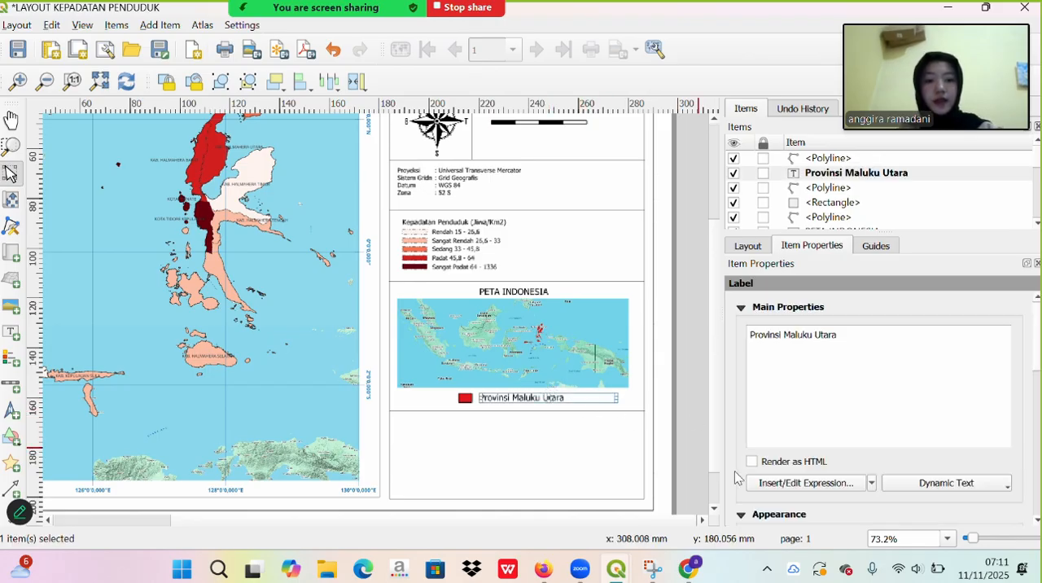
scroll(767, 508, down, 5)
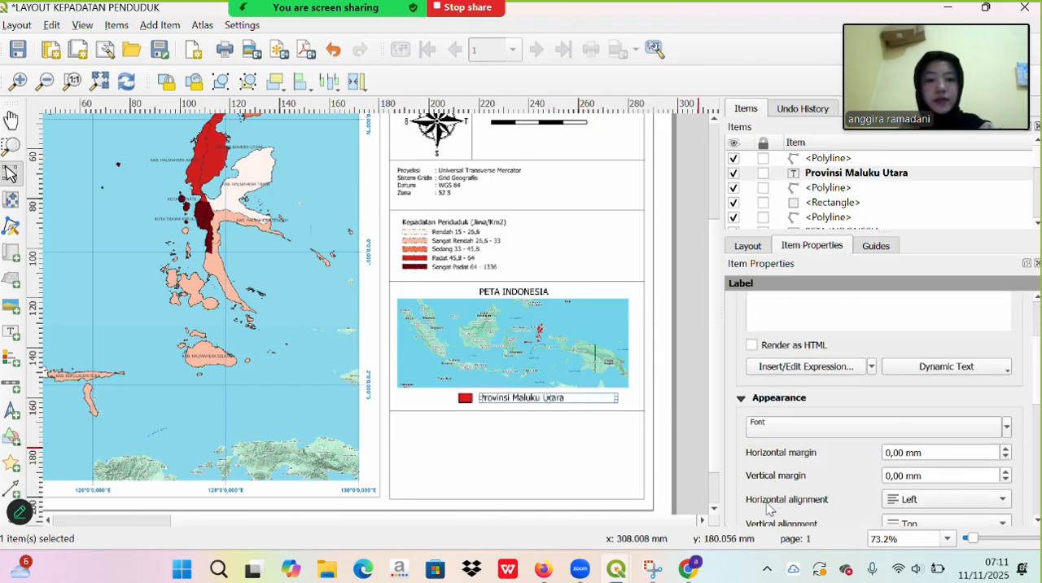
click(793, 420)
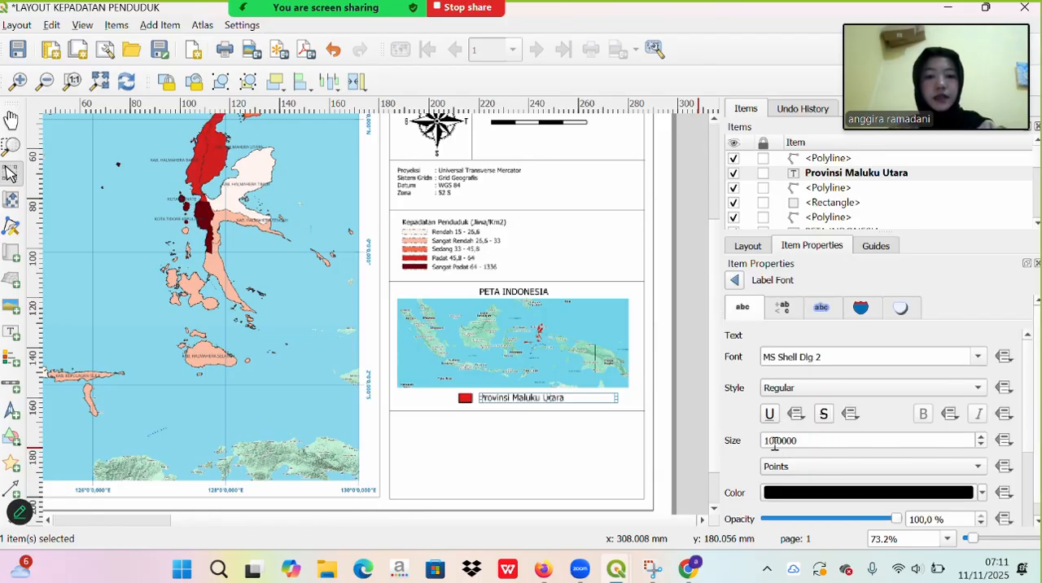
click(775, 440)
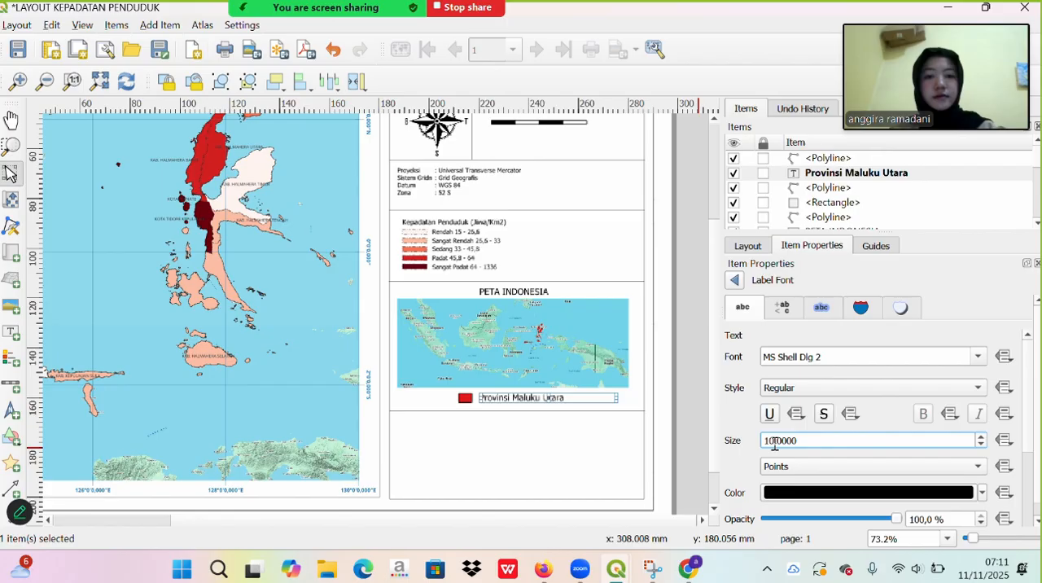
click(547, 441)
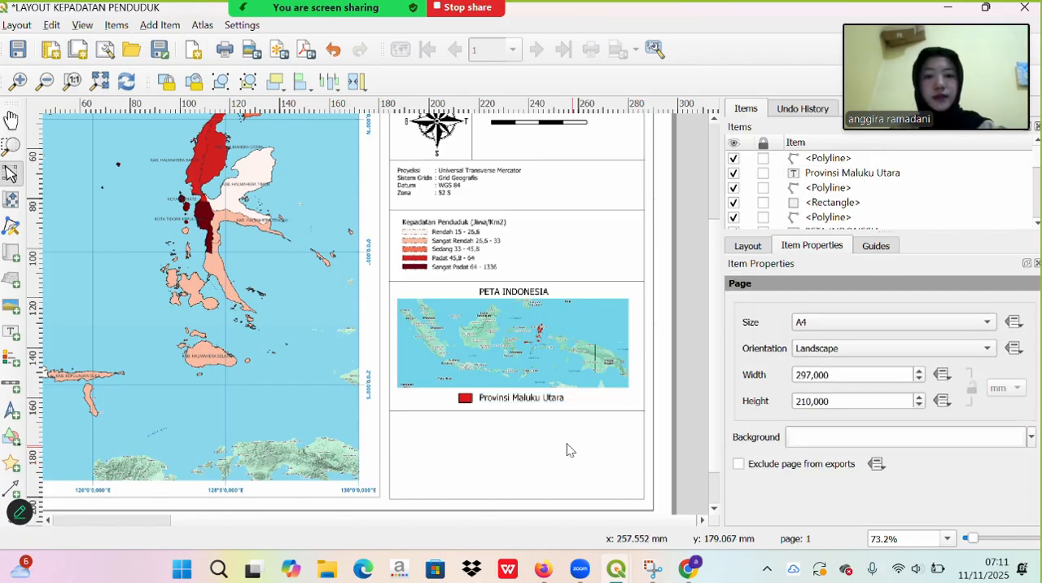
- Set the font size of the Provinsi Maluku Utara key label to 8 points
click(525, 395)
scroll(767, 443, down, 2)
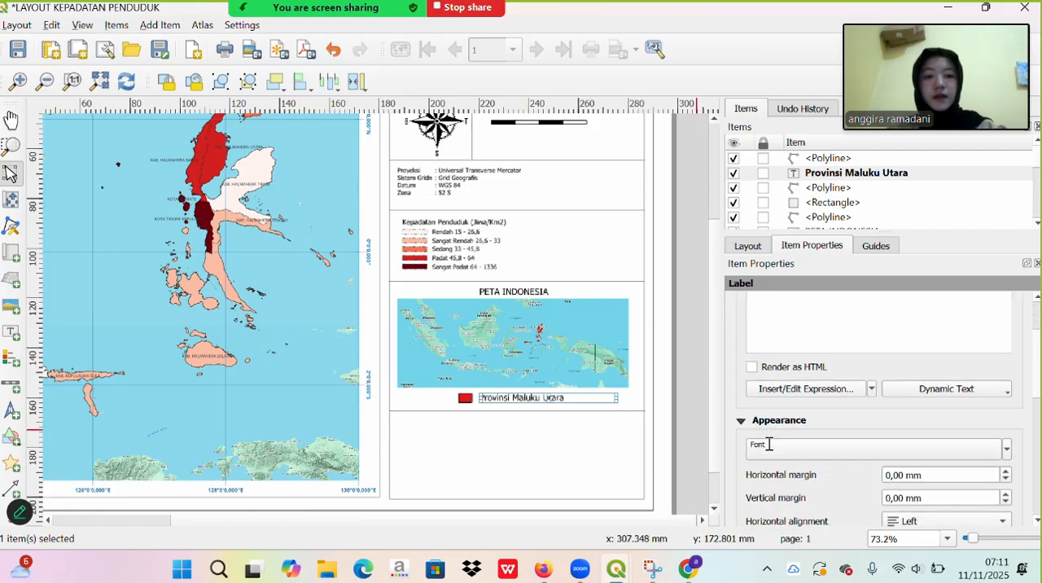
click(790, 447)
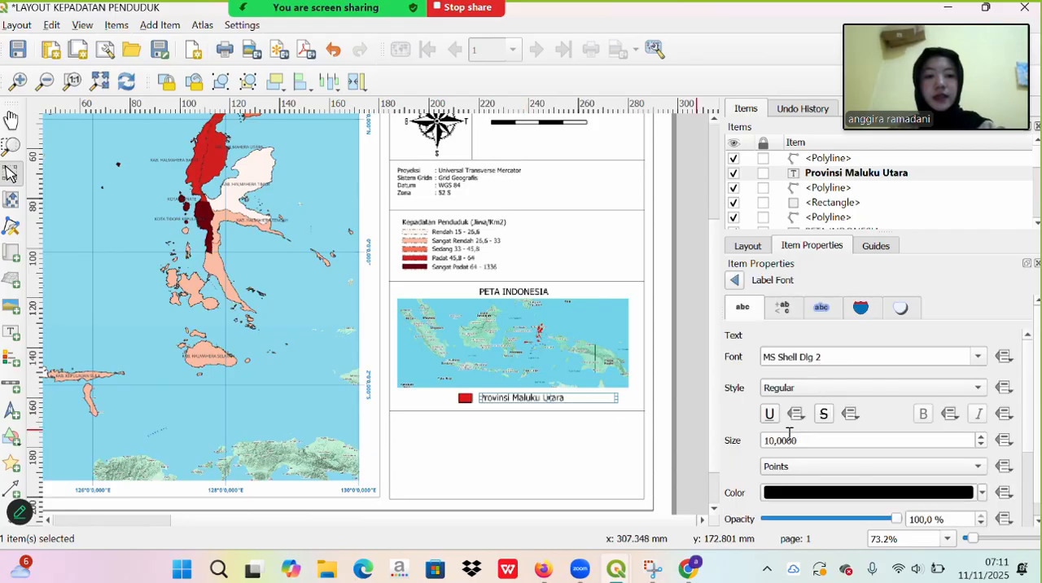
click(774, 440)
key(BackSpace)
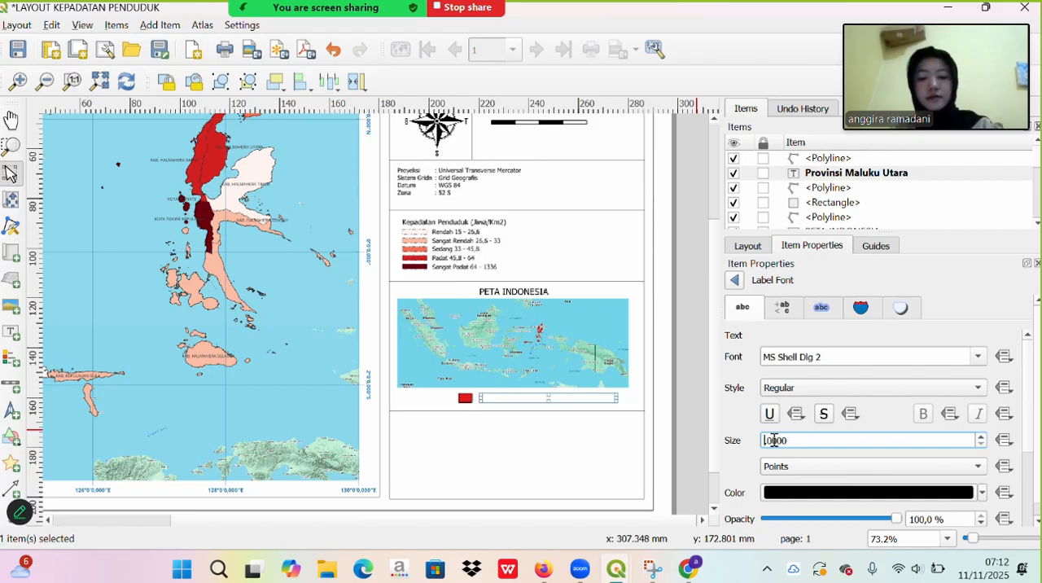
key(BackSpace)
text(8,)
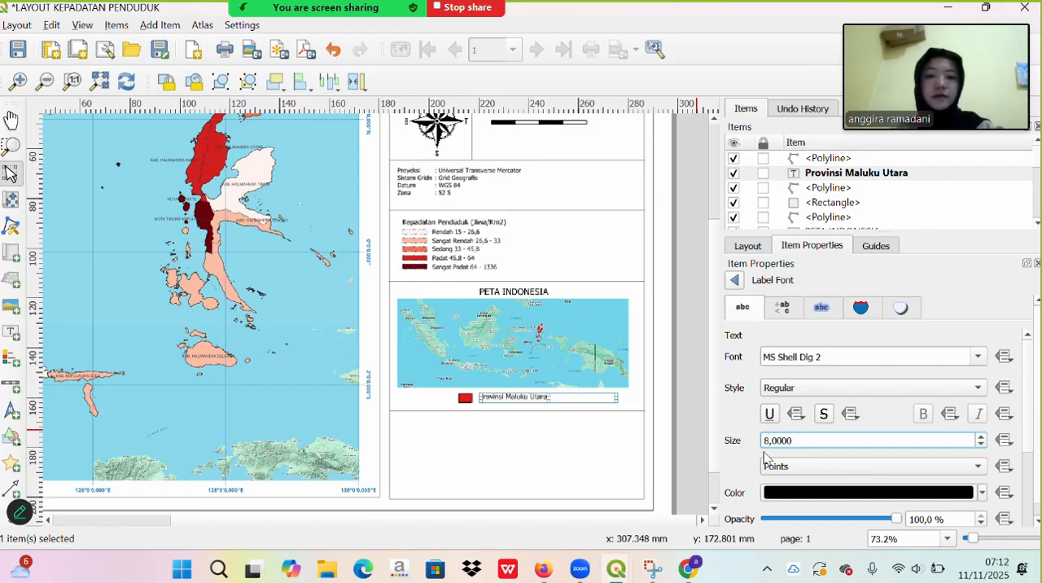
click(611, 498)
- Move the divider line below the Provinsi Maluku Utara key slightly upward, closer to the label
click(524, 410)
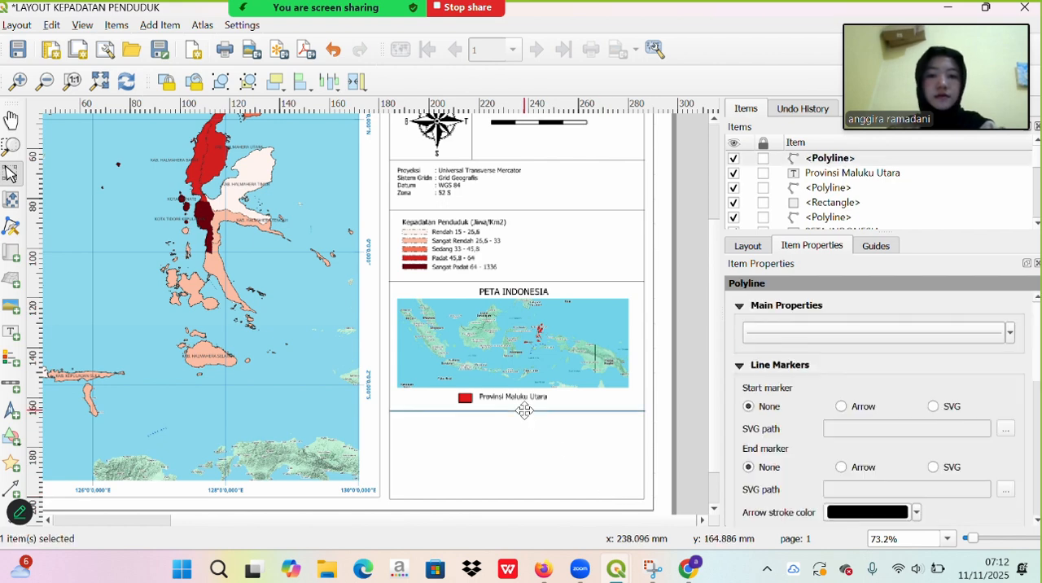
drag(524, 410, 524, 407)
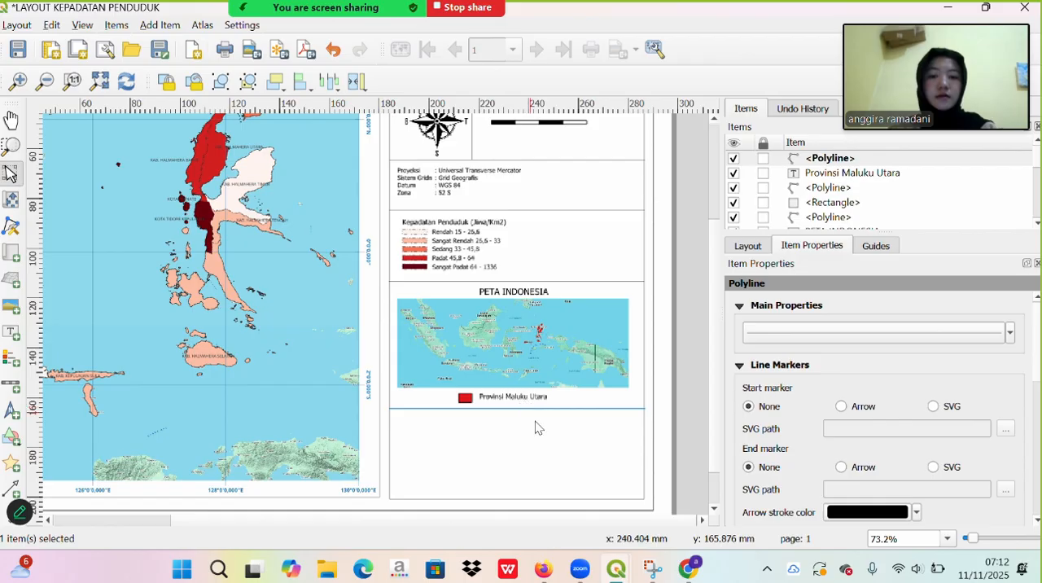
click(551, 451)
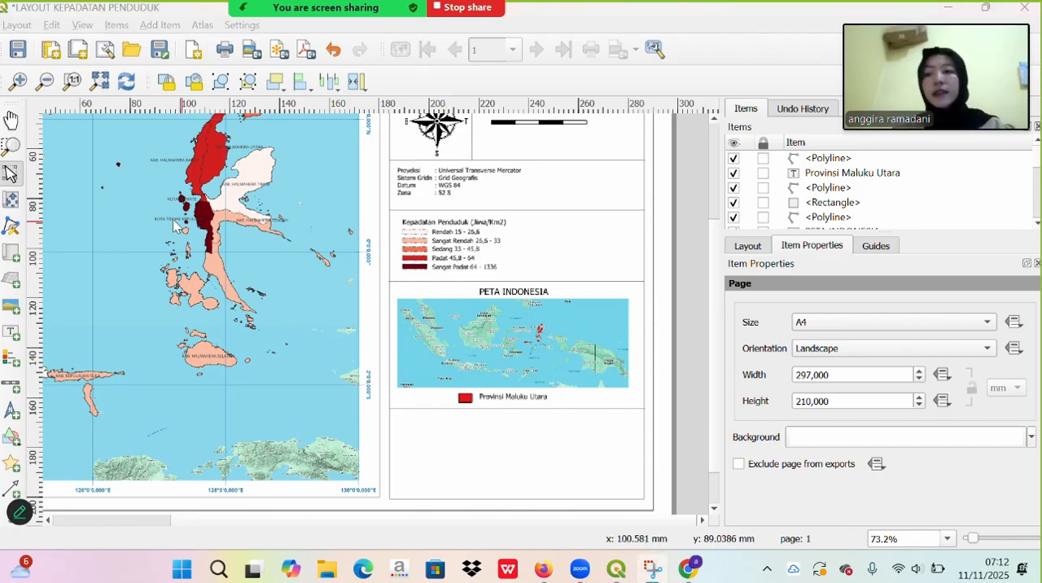
- Add a label in the empty section below the last divider and replace its placeholder text with the heading "Sumber Peta:"
click(12, 335)
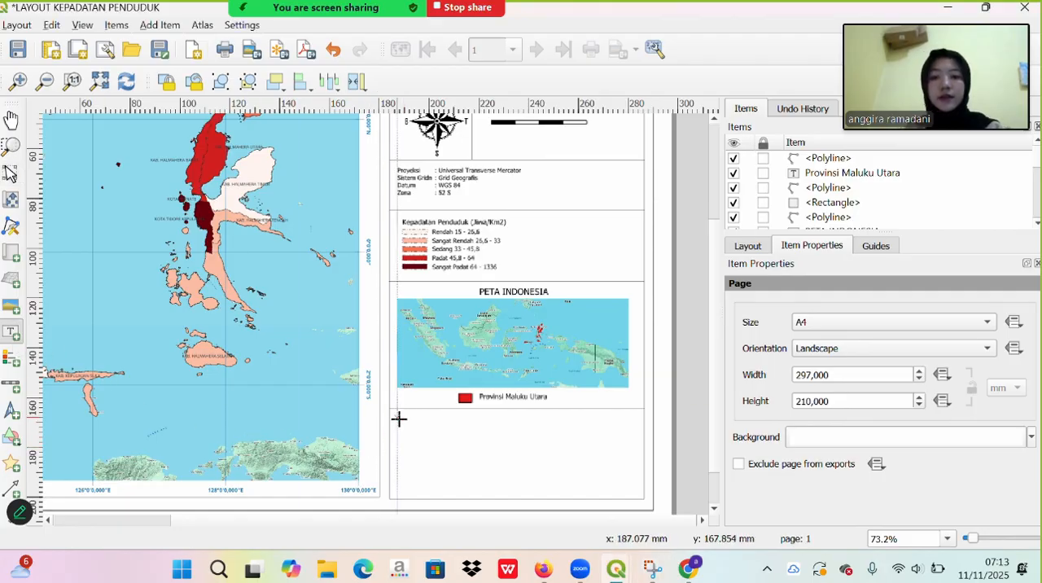
drag(398, 422, 552, 485)
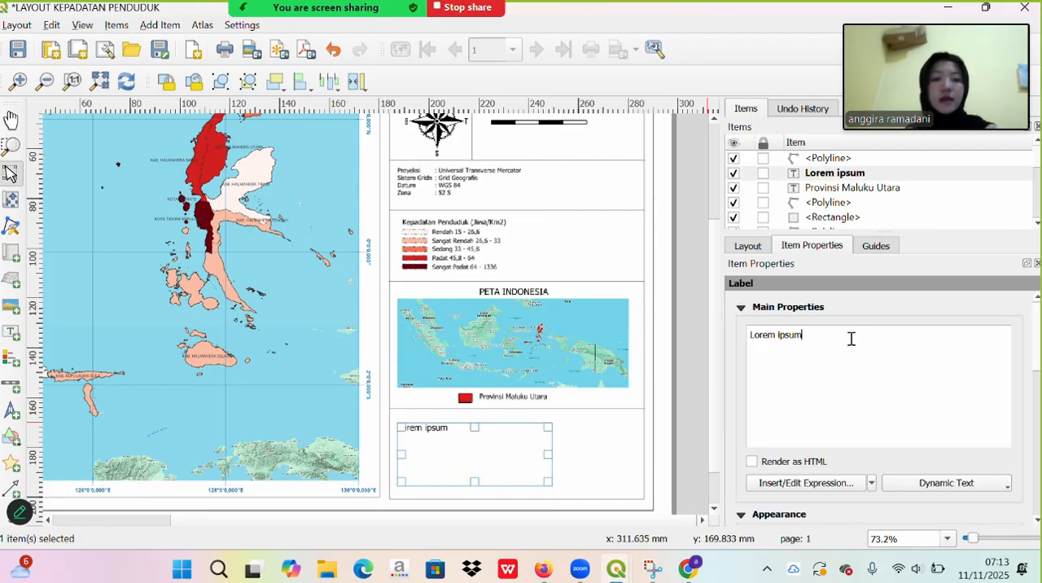
key(BackSpace)
key(BackSpace)
key(BackSpace)
key(BackSpace)
key(BackSpace)
key(BackSpace)
key(BackSpace)
key(BackSpace)
key(BackSpace)
key(BackSpace)
key(BackSpace)
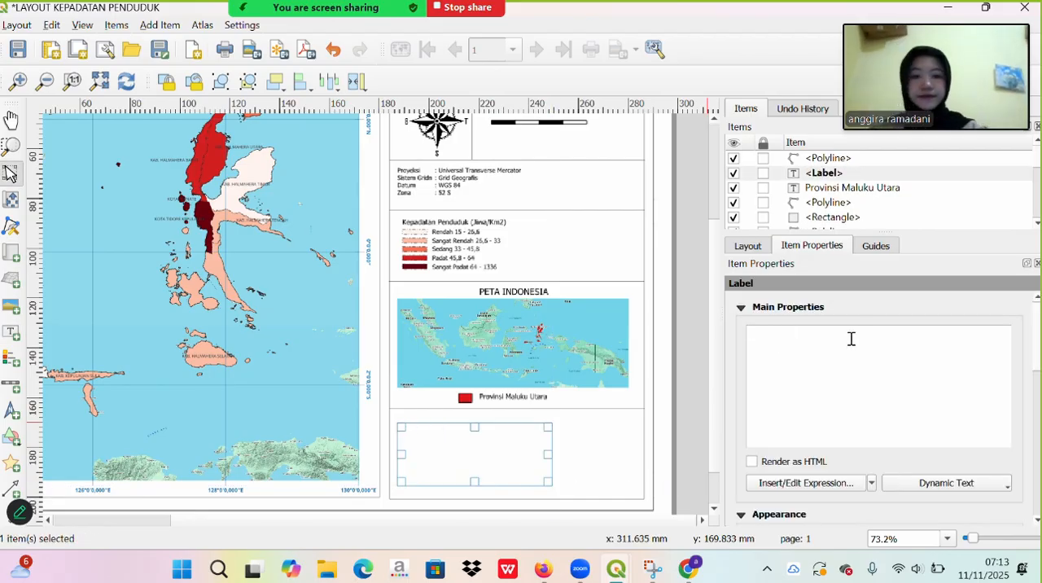
key(Caps_Lock)
text(S)
key(Caps_Lock)
text(umber)
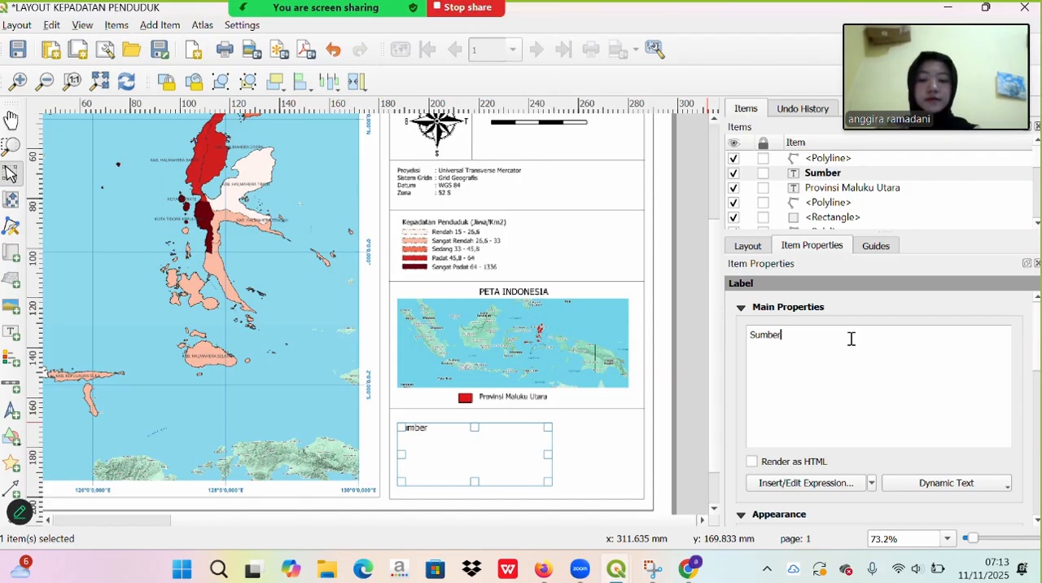
key(Caps_Lock)
text(Peta:)
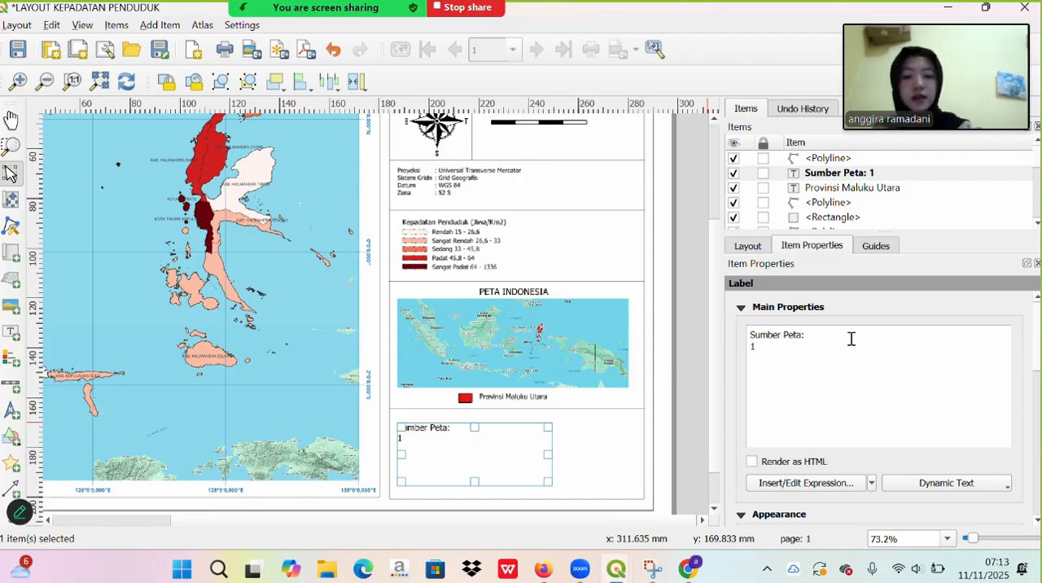
- Add "1. Ina Geoportal" as the first source line under the Sumber Peta heading
key(Caps_Lock)
text(I)
key(Caps_Lock)
text(na)
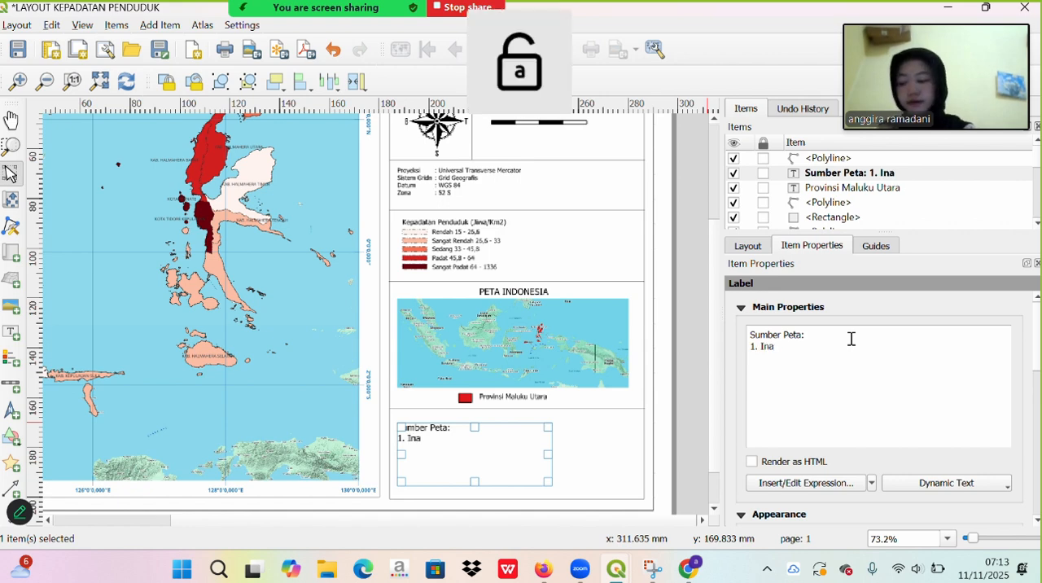
key(Caps_Lock)
text(Geo)
key(Caps_Lock)
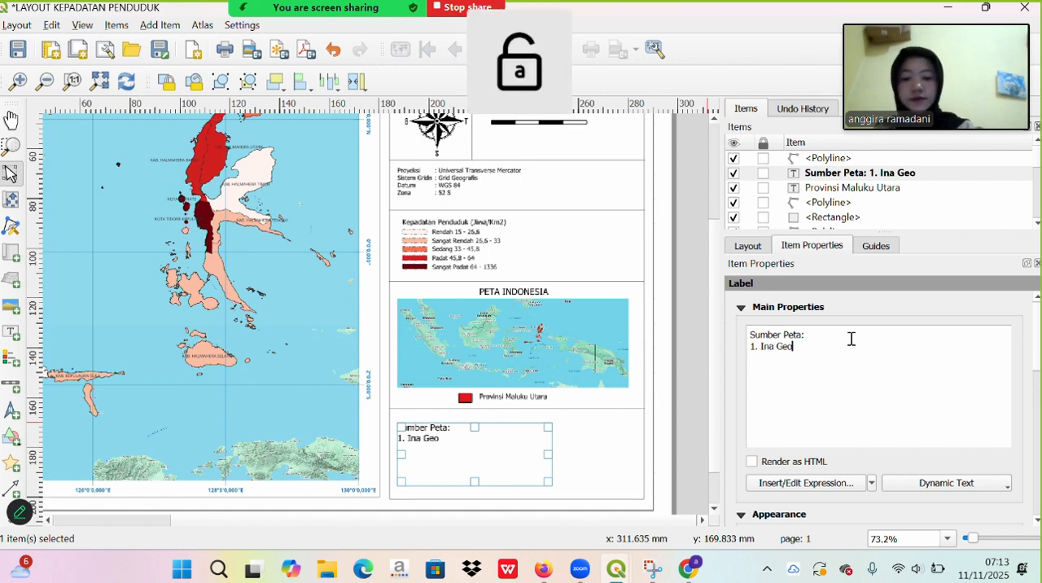
text(portal)
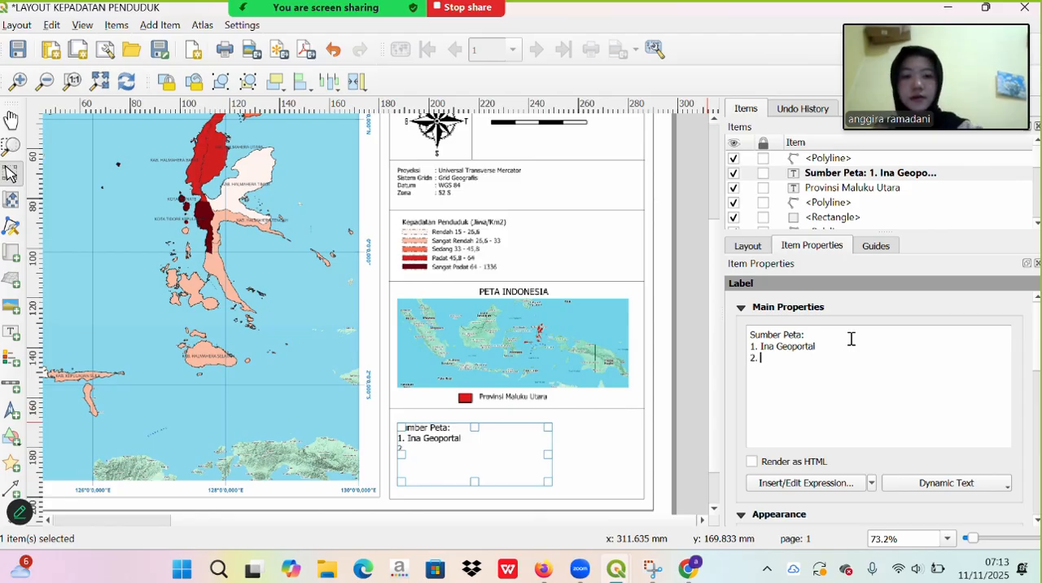
- Add "2. BPS Provinsi Maluku Utara 2025" as the second source line in the label
key(Caps_Lock)
text(BPS )
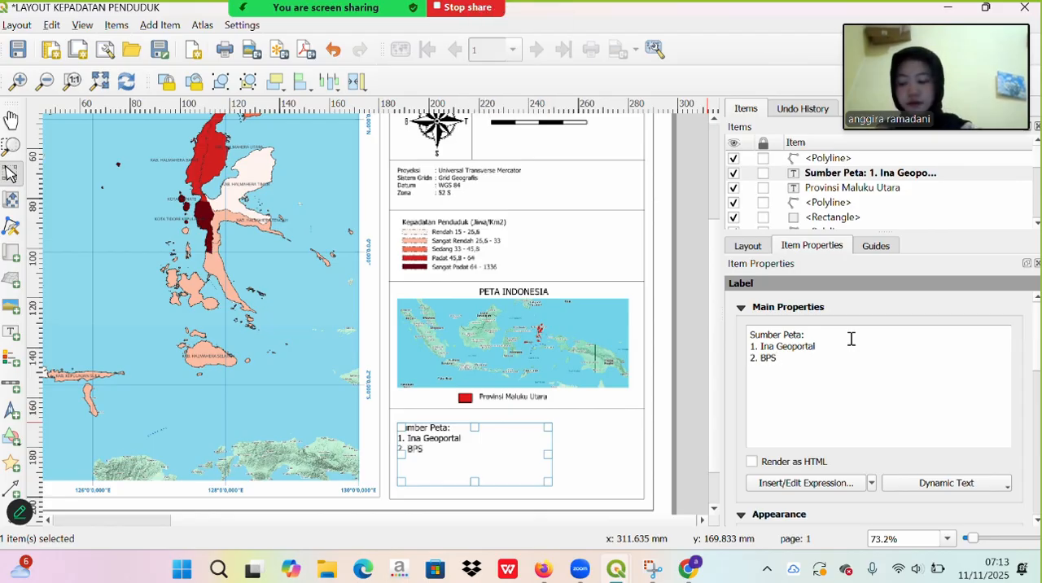
text(P)
key(Caps_Lock)
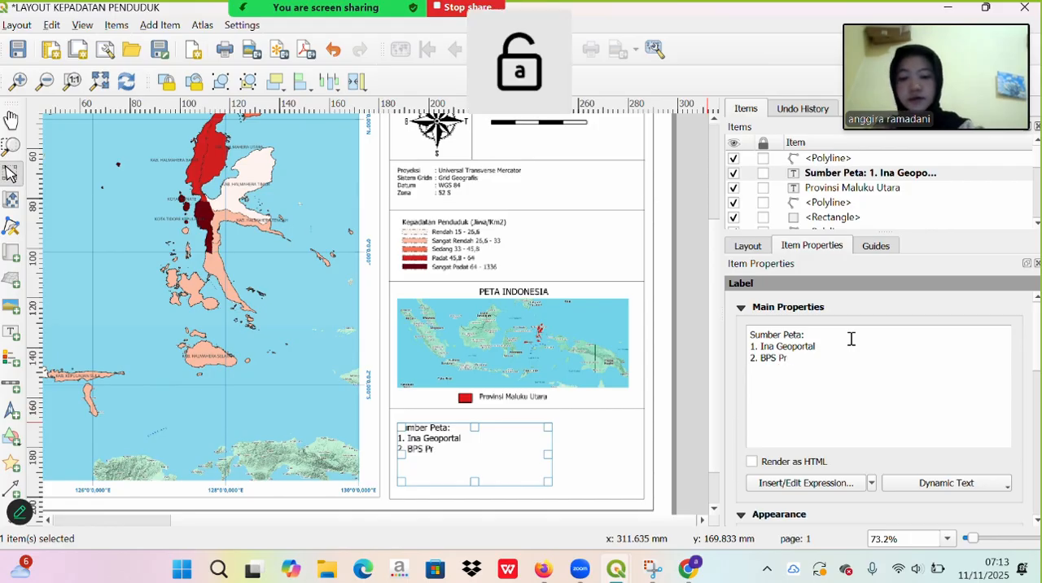
text(rovinsi)
key(Caps_Lock)
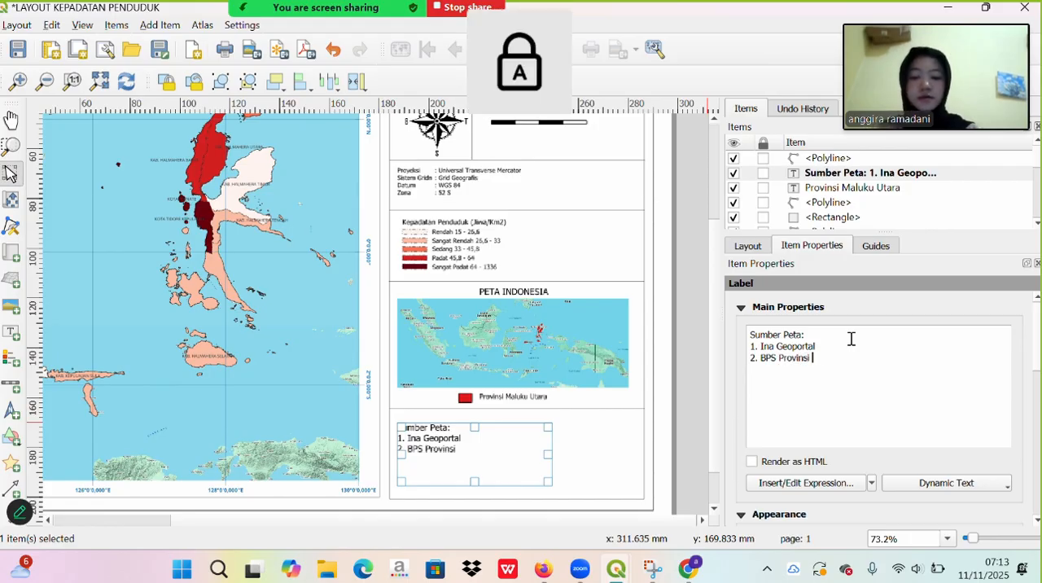
text(M)
key(Caps_Lock)
text(aluku)
key(Caps_Lock)
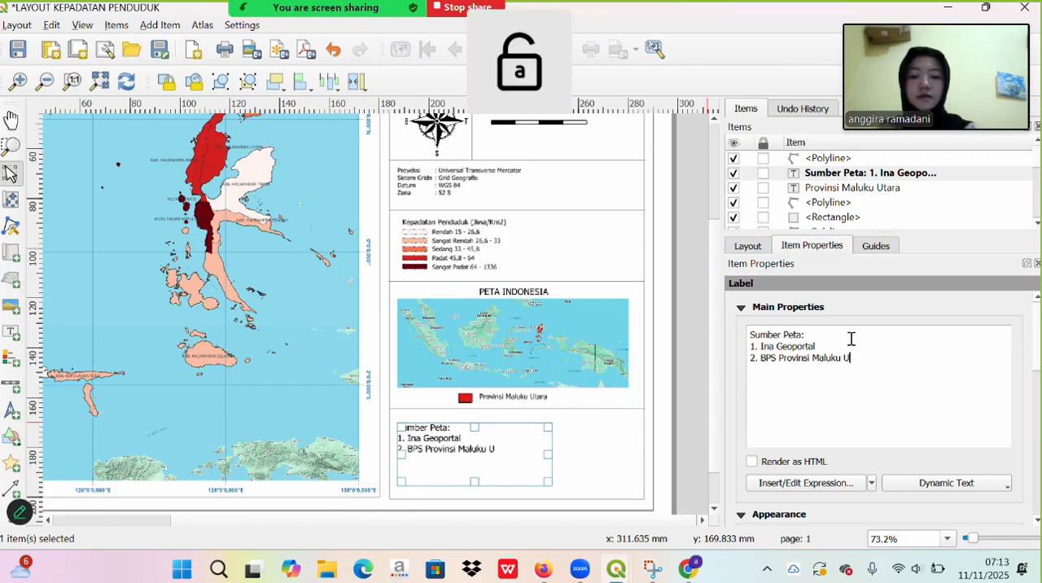
text(U)
key(Caps_Lock)
text(tara)
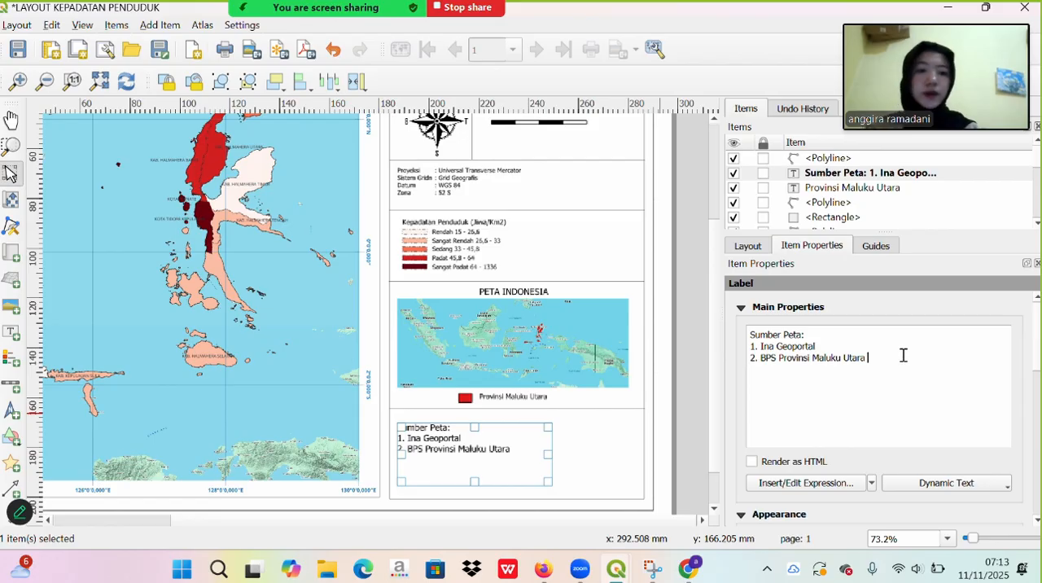
text(20)
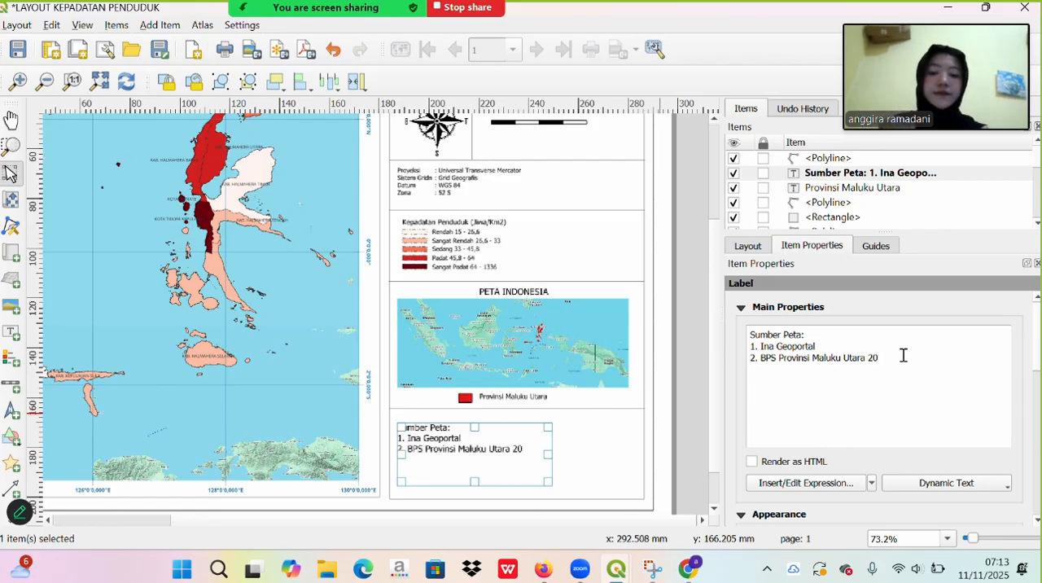
text(25)
- Add the heading "Pembuat :" to the label, separated from the source list by a blank line
click(796, 388)
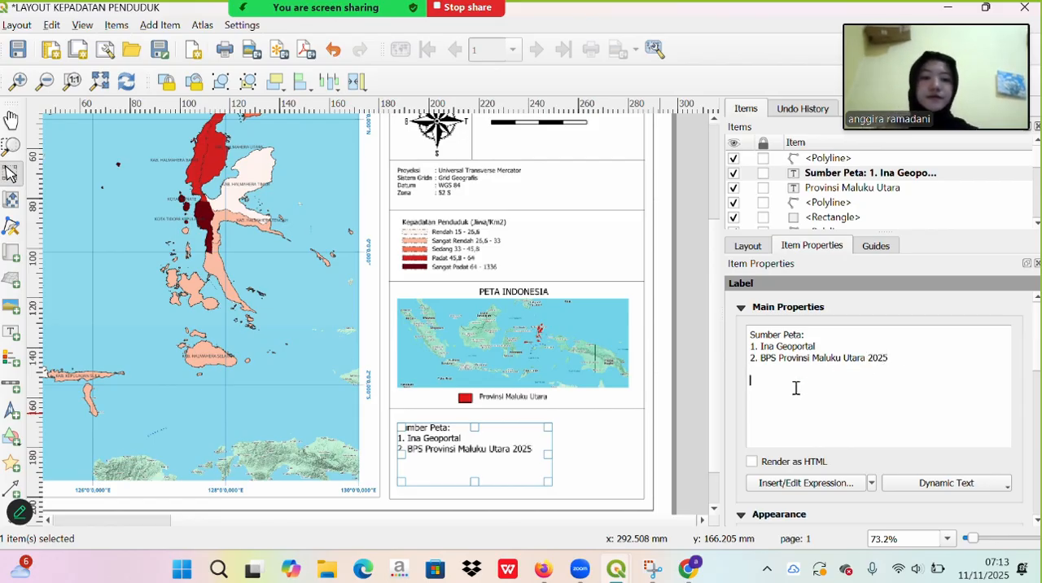
key(Caps_Lock)
text(P)
key(Caps_Lock)
text(embuat)
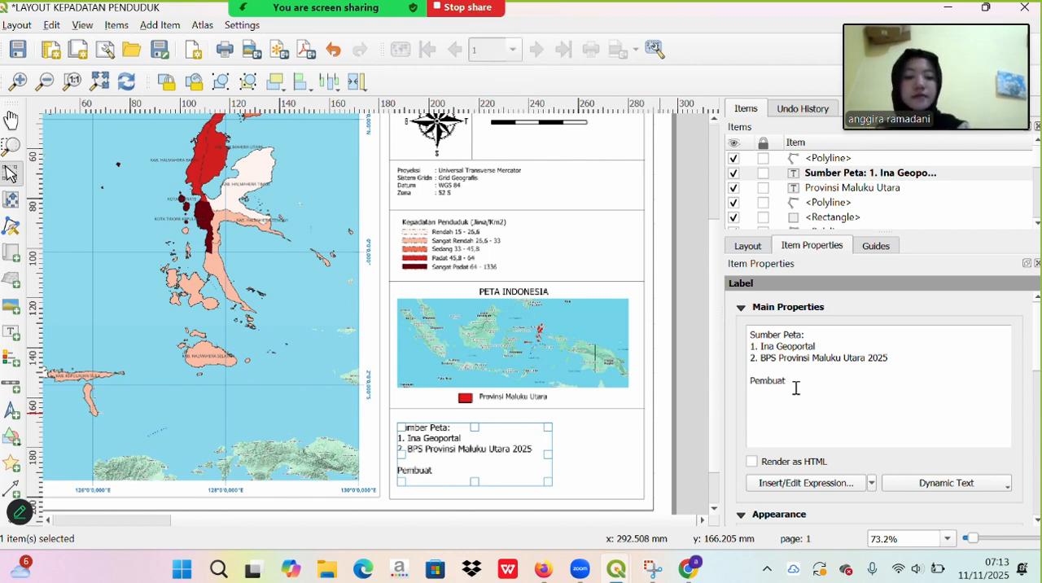
text( :)
key(Return)
- Enter the map author's full name and student number under the Pembuat heading, leaving the finished label deselected
key(Caps_Lock)
key(Caps_Lock)
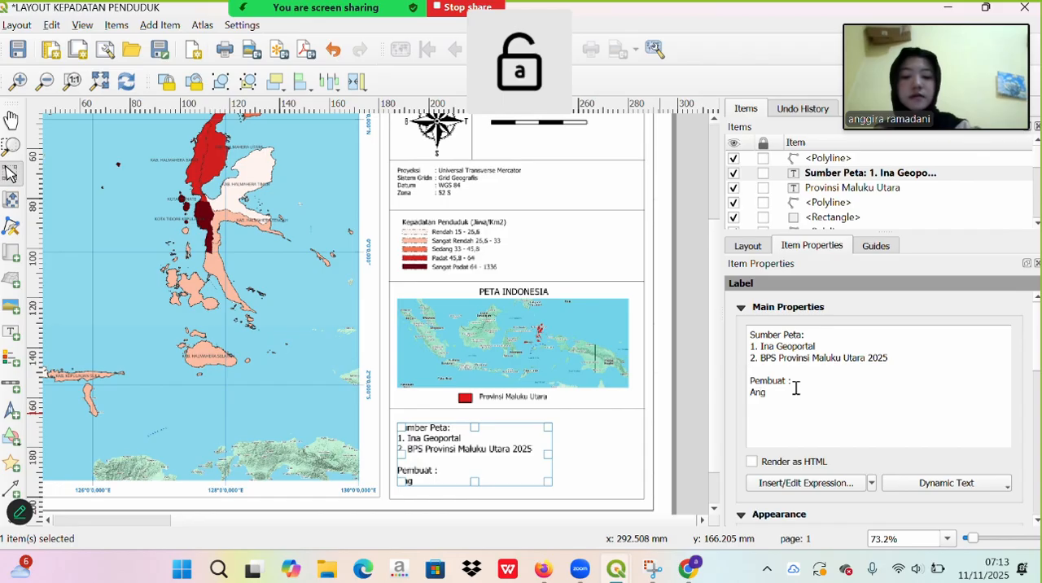
key(Caps_Lock)
key(Caps_Lock)
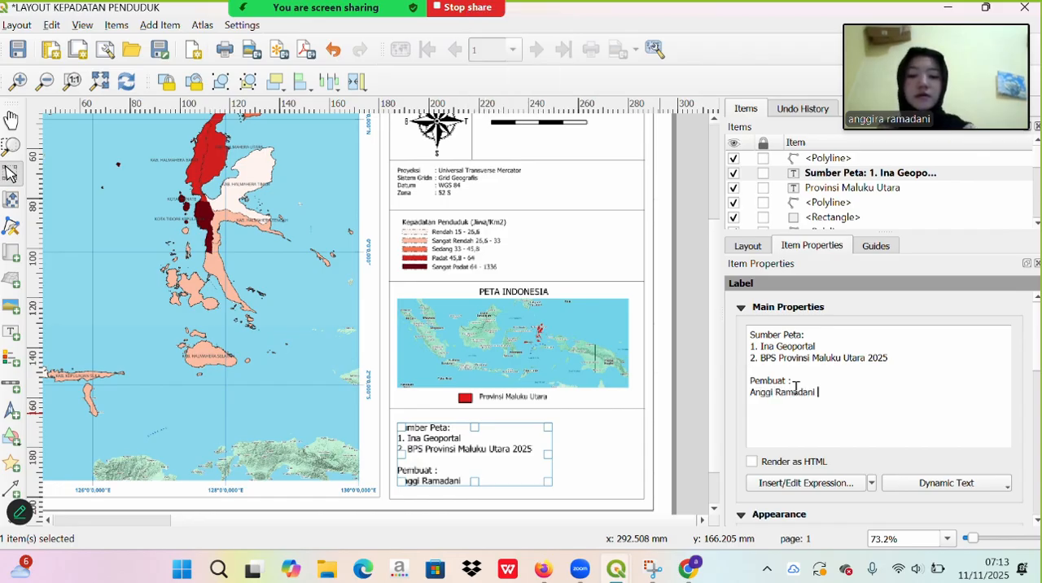
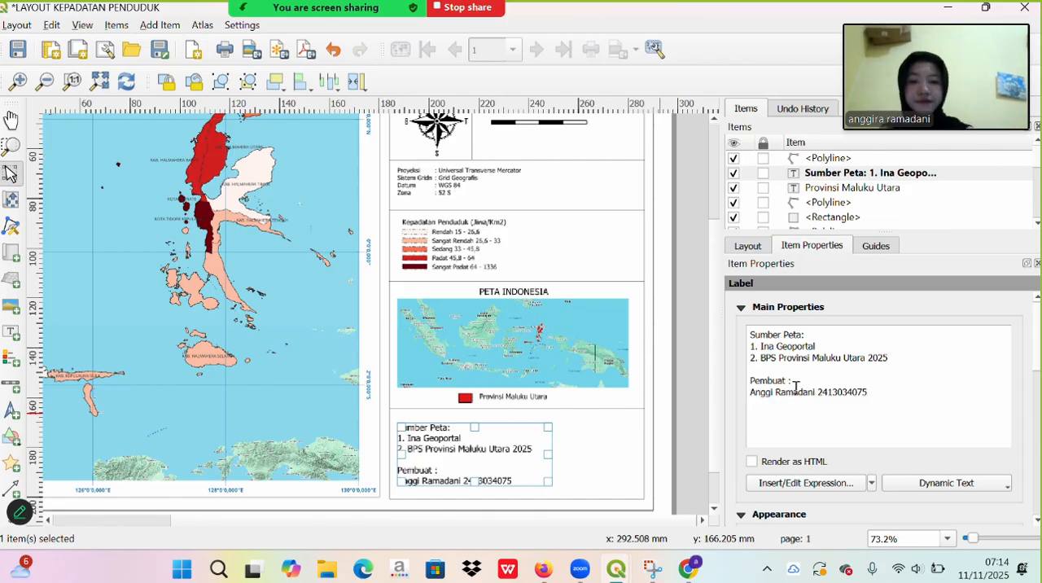
click(612, 432)
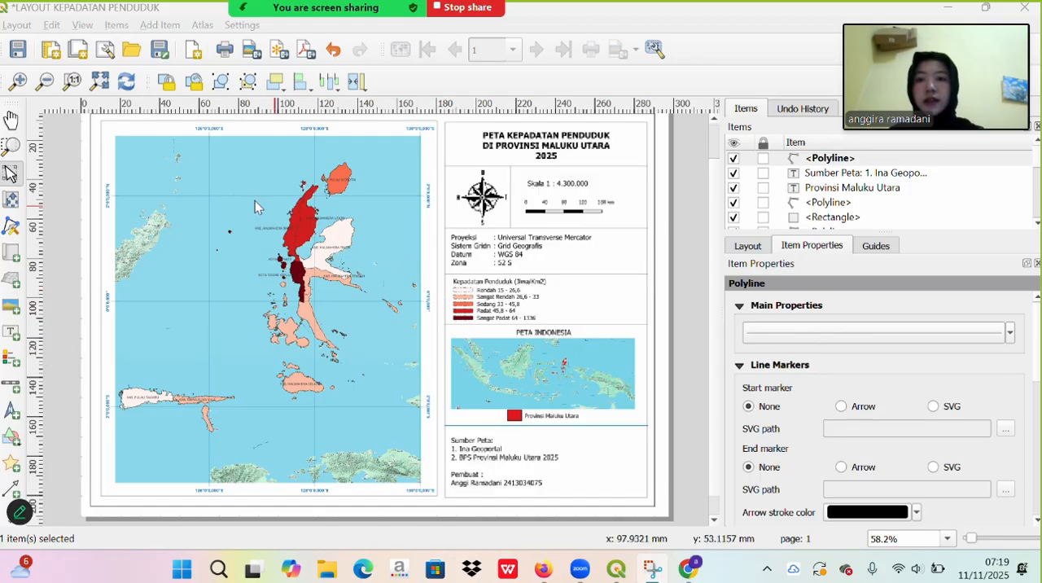
click(212, 203)
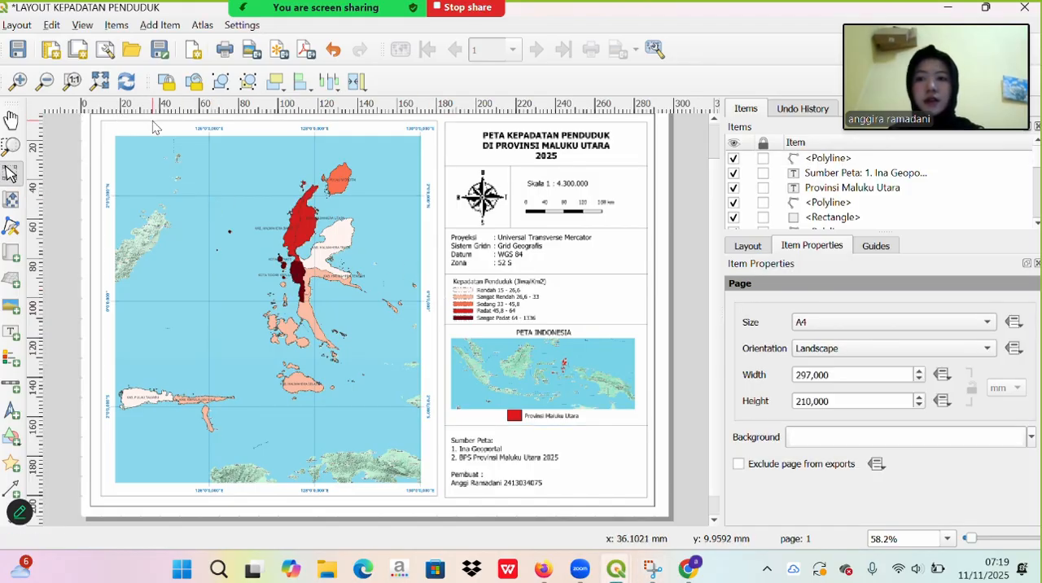
click(425, 32)
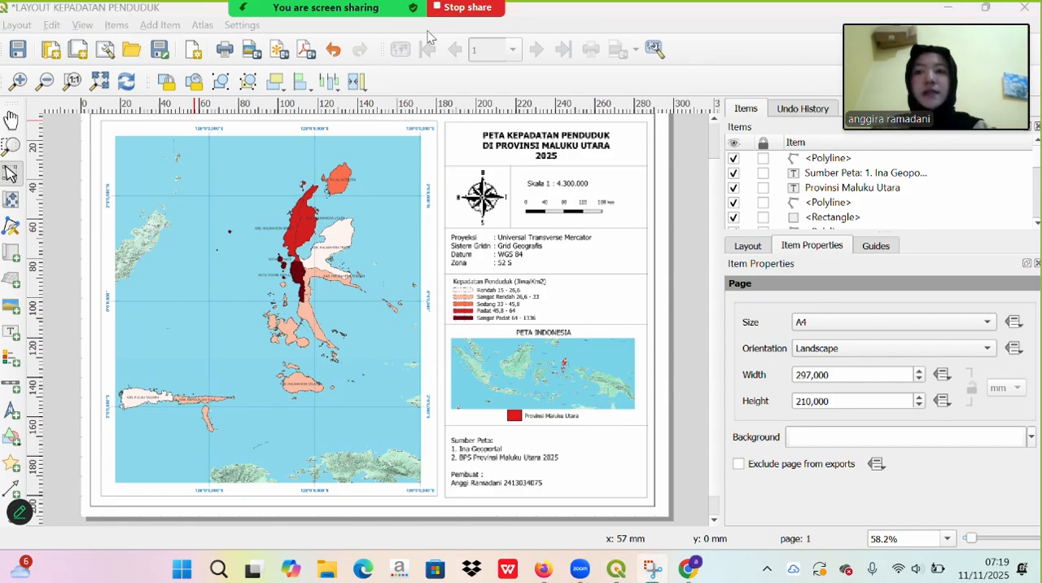
click(368, 251)
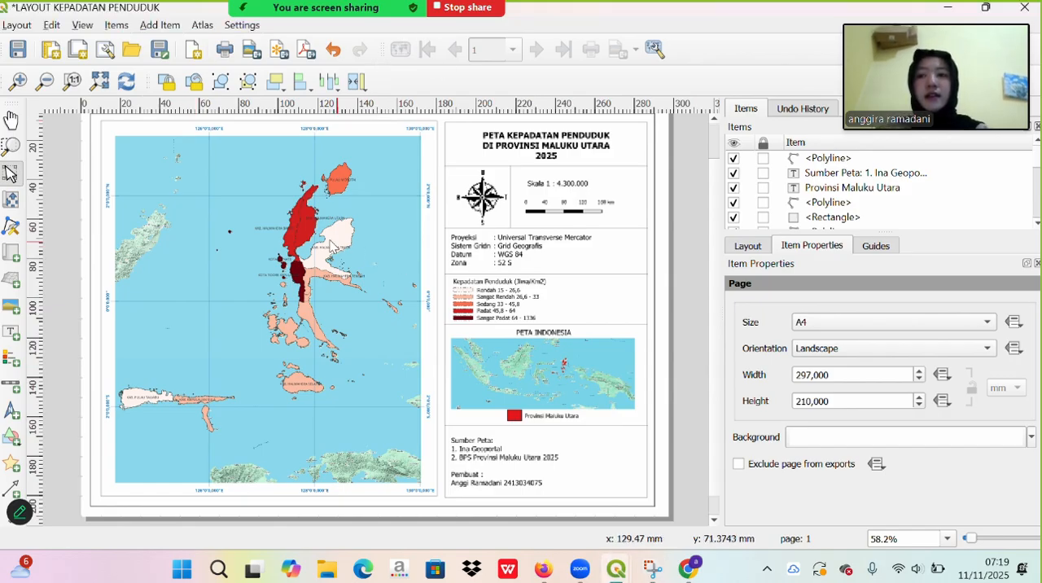
click(17, 24)
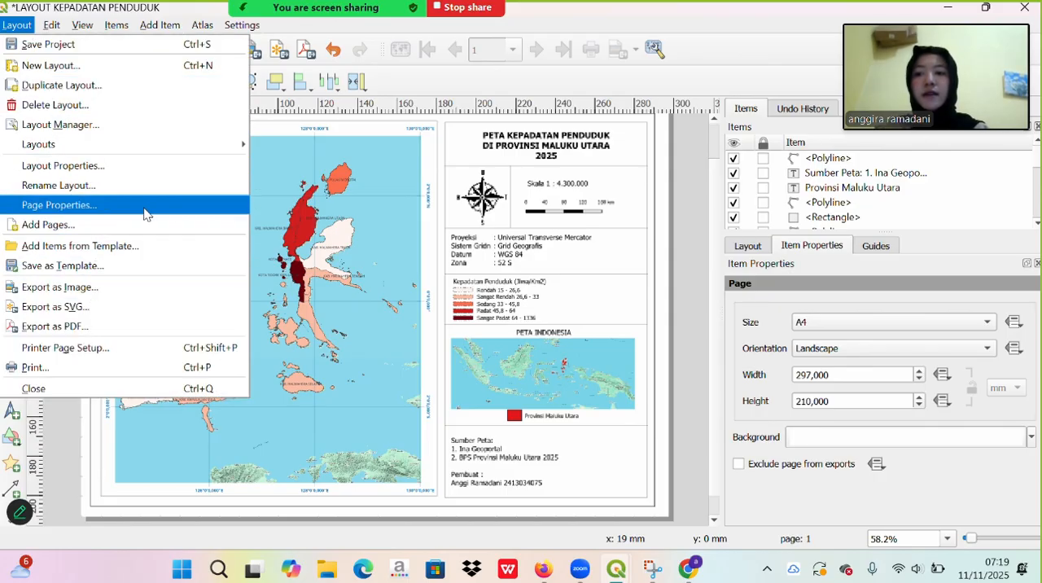
click(425, 33)
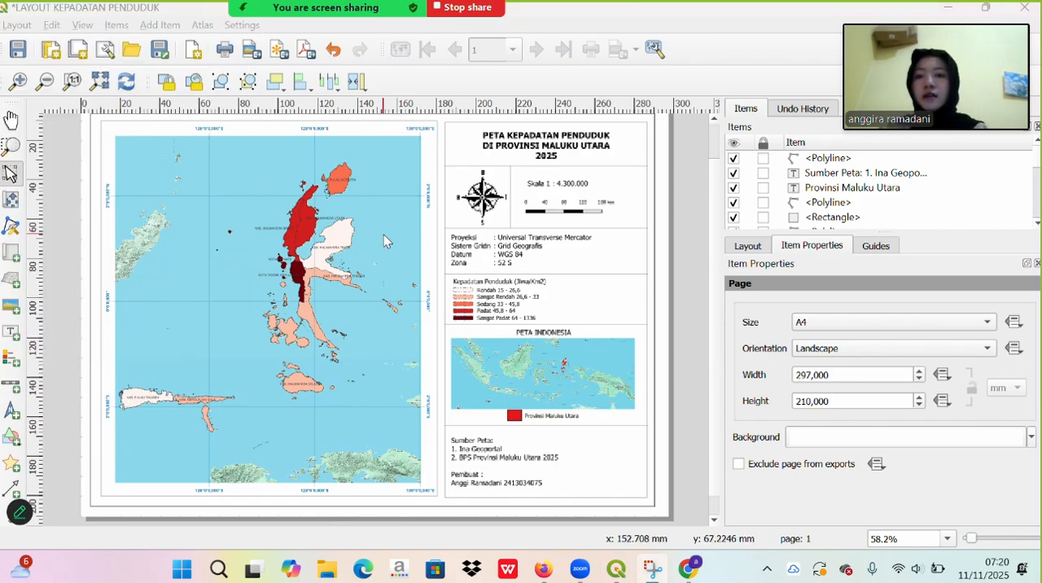
click(17, 25)
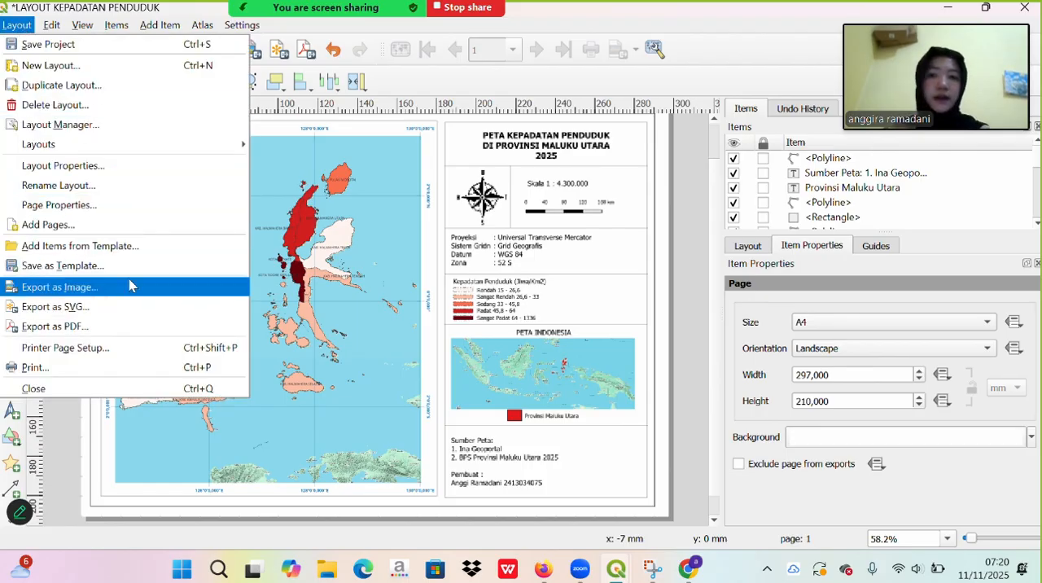
click(405, 277)
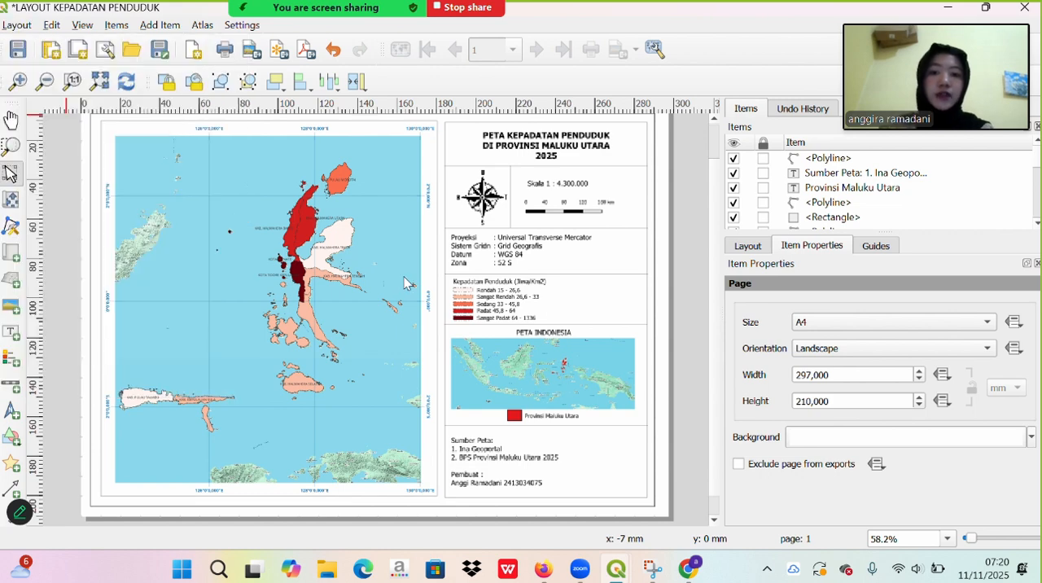